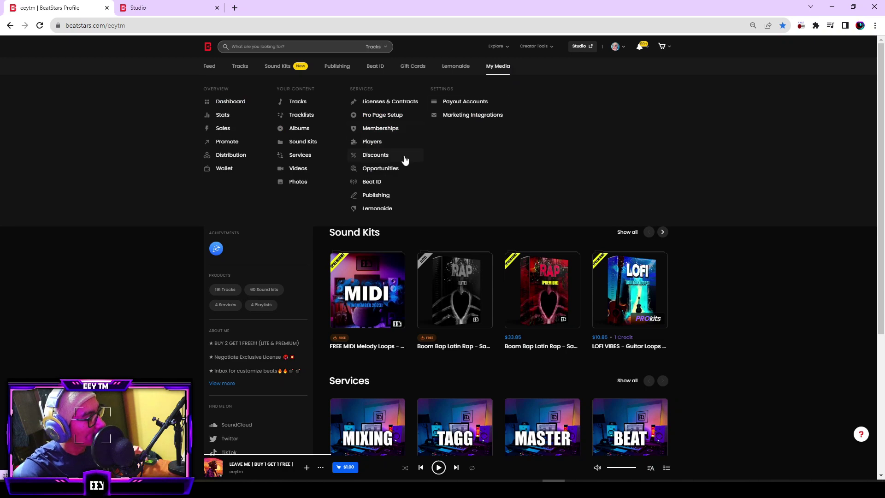
- Open the Opportunities page from the BeatStars services in a new browser tab and view it
right_click(394, 172)
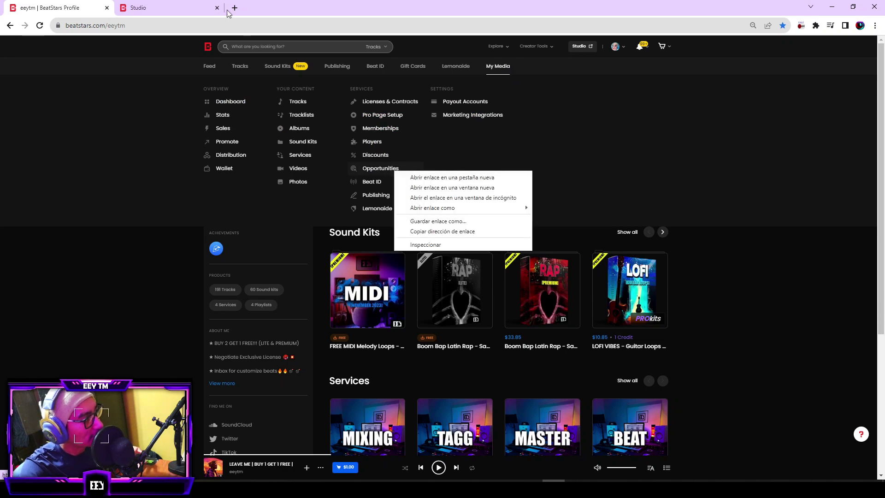
left_click(430, 177)
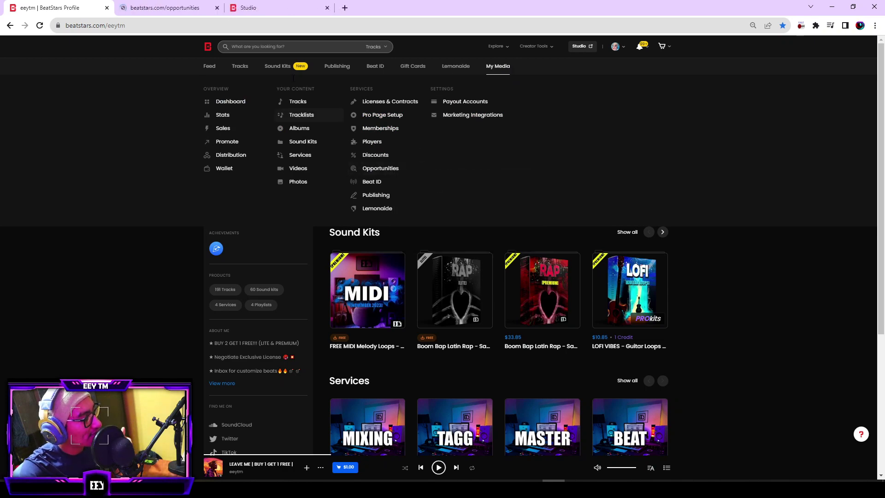
left_click(173, 5)
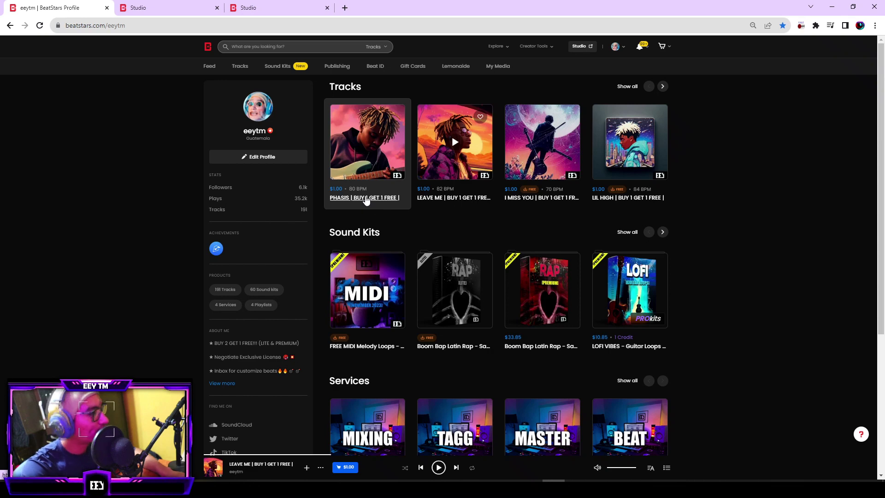
- Switch to FL Studio, stop the playback and delete every clip on the Flute track in the playlist
left_click(350, 488)
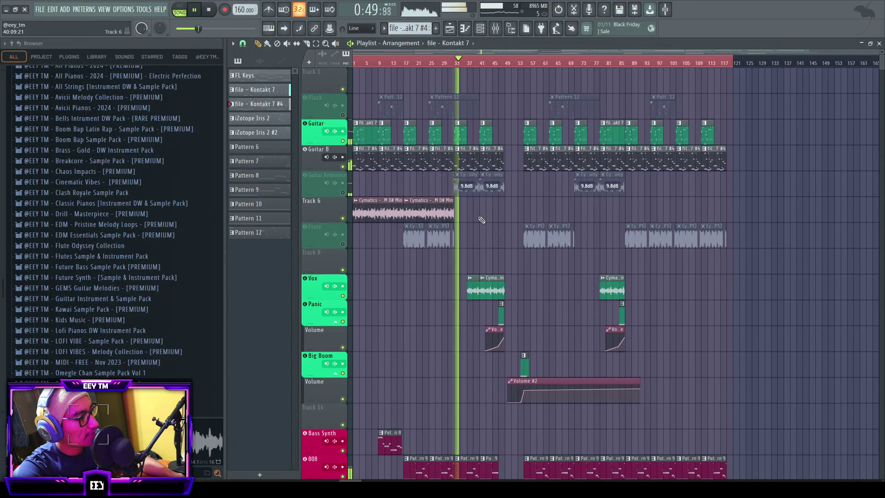
key("space")
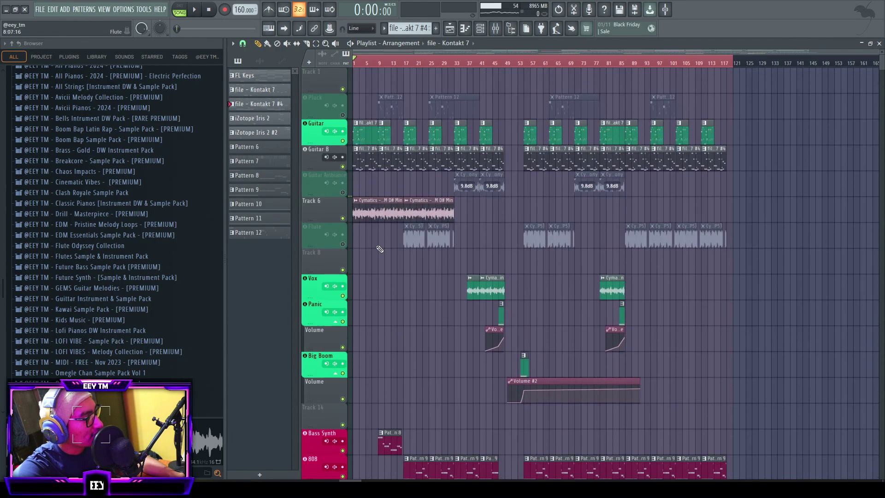
left_click_drag(405, 245, 794, 232)
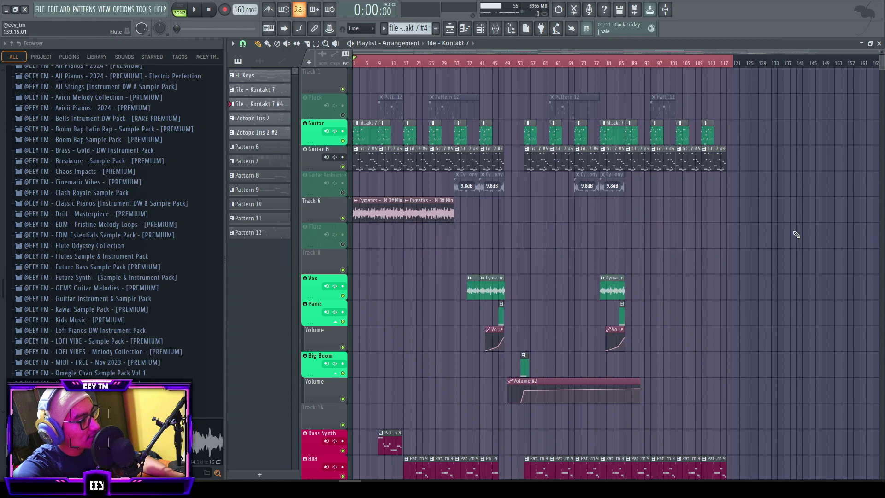
key("ctrl+z")
mouse_move(407, 242)
left_mouse_down()
mouse_move(711, 226)
mouse_move(639, 247)
left_mouse_up()
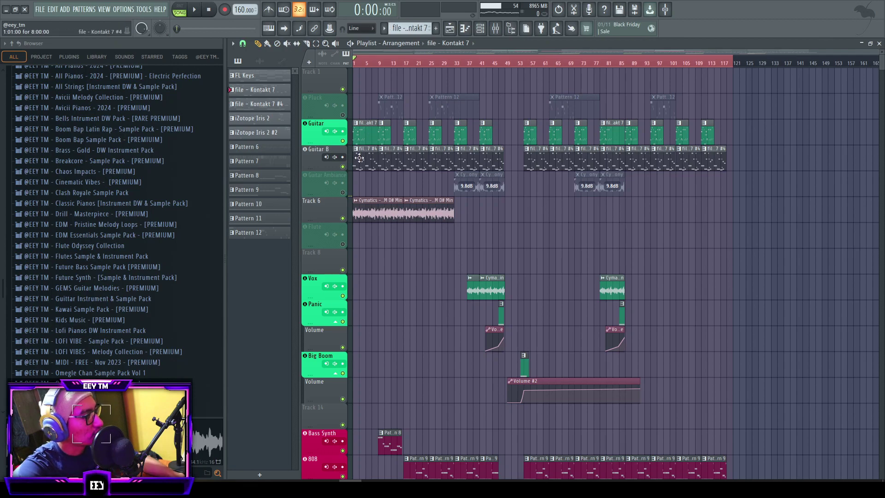
- Unmute the Pluck track in the playlist and listen to the start of the arrangement
scroll(333, 215, "up", 4)
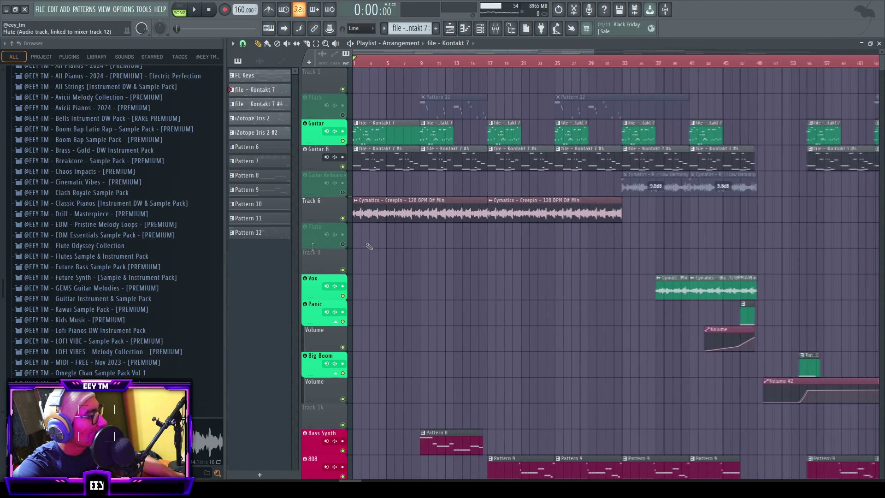
scroll(395, 249, "down", 10)
scroll(440, 258, "up", 8)
scroll(446, 259, "up", 3)
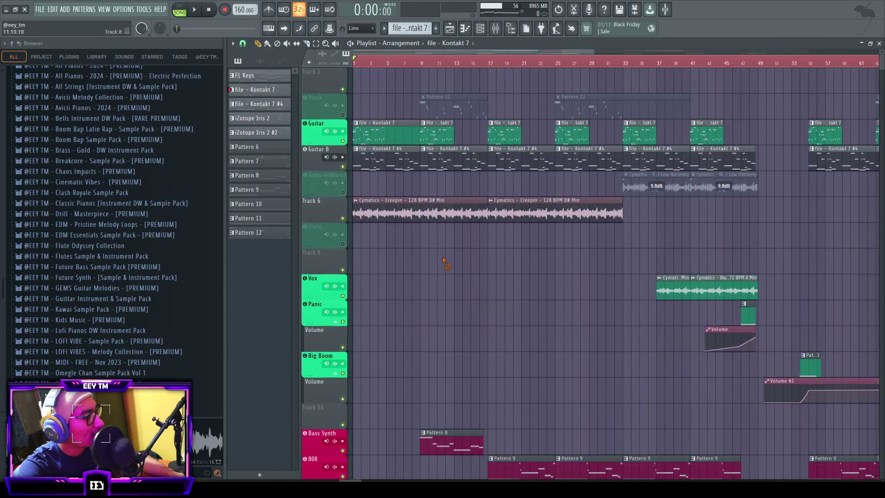
scroll(407, 250, "down", 3)
scroll(323, 247, "up", 3)
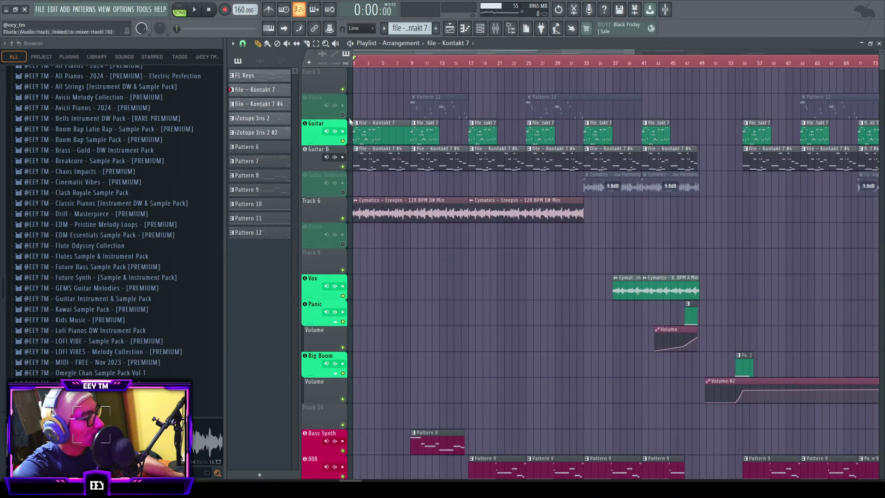
left_click(343, 115)
key("space")
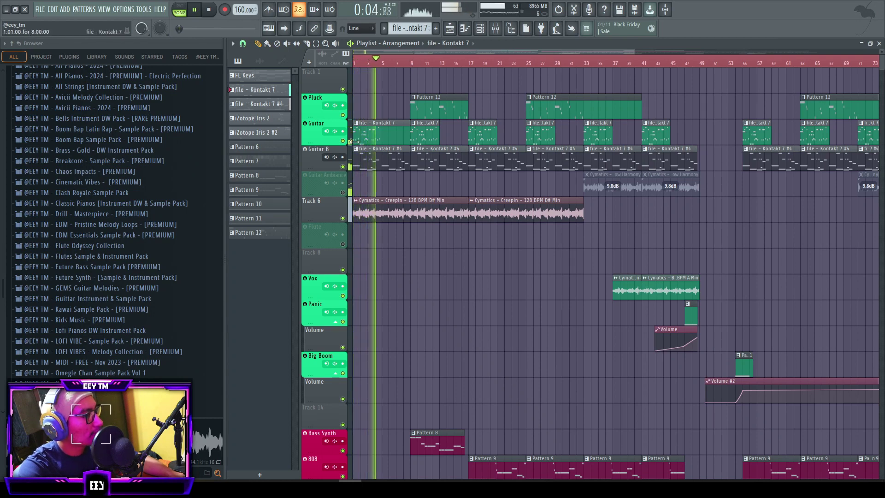
key("space")
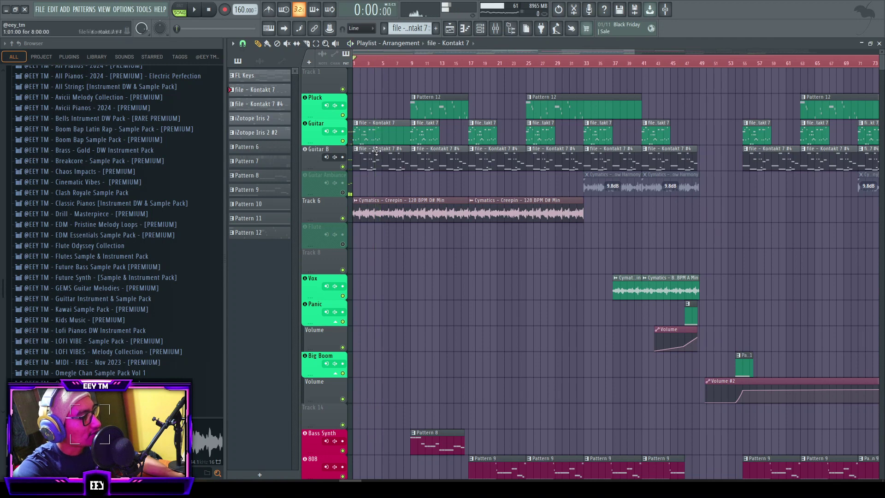
- Place the playhead at bar 9, select Pattern 12 and open its Reaktor 6 instrument
left_click(416, 206)
left_click(415, 64)
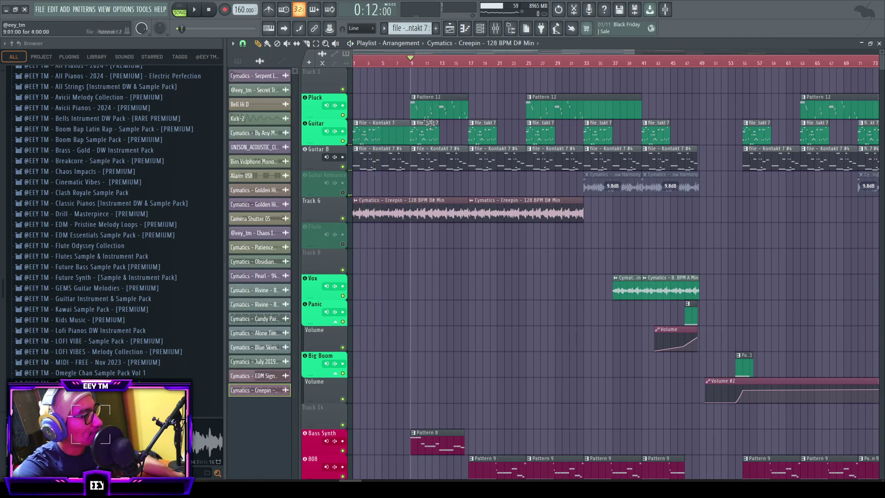
scroll(422, 120, "up", 1)
scroll(422, 119, "up", 4)
left_click(423, 103)
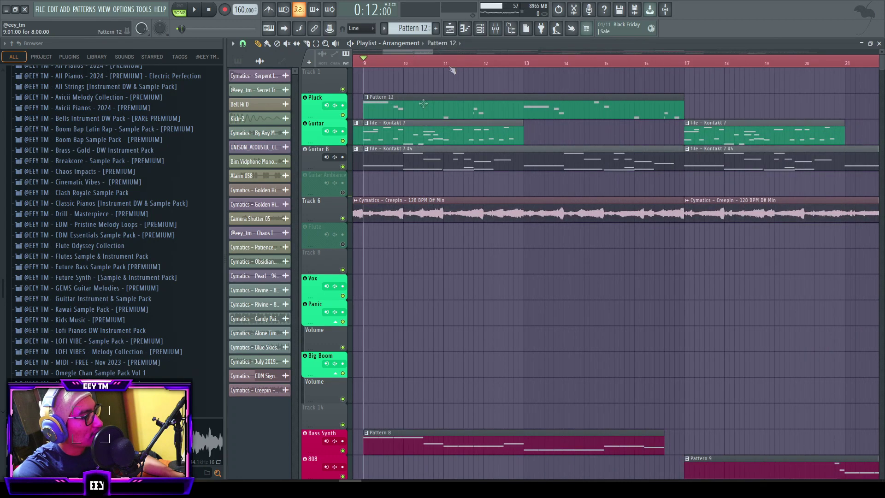
left_click(482, 28)
left_click(688, 312)
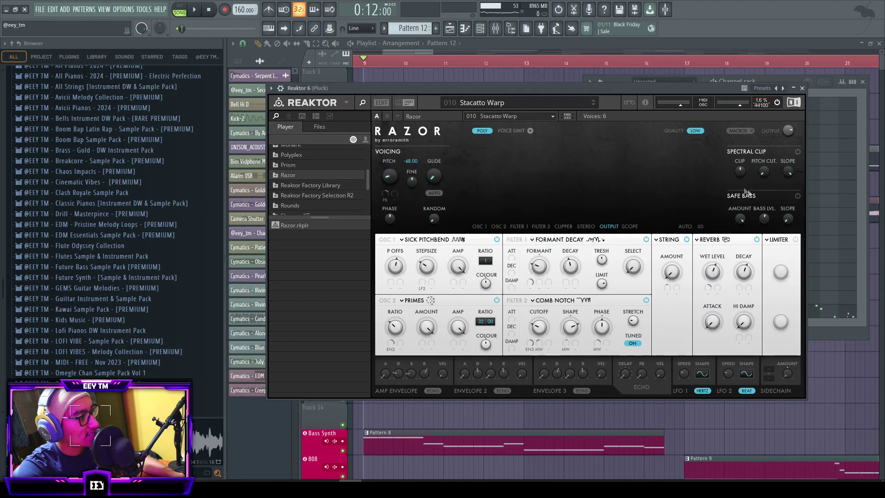
- Load the Plucky preset in Reaktor 6's Razor synth and close the instrument window
left_click_drag(551, 87, 565, 88)
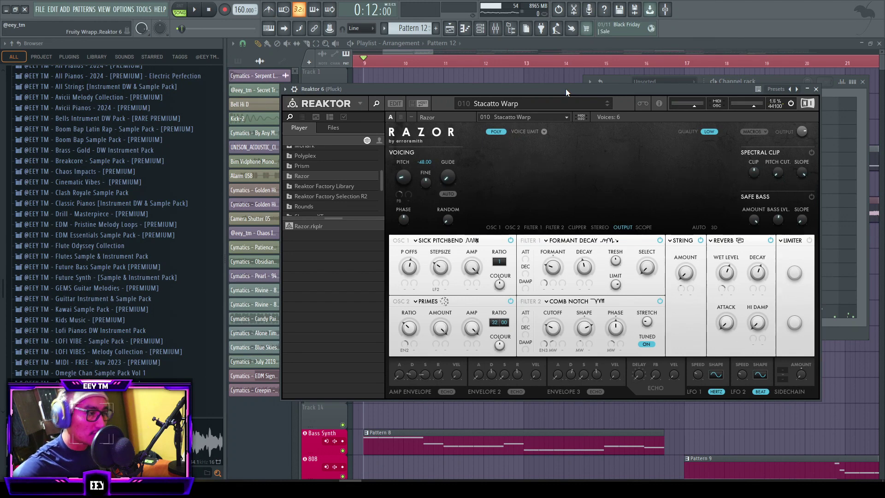
left_click(530, 106)
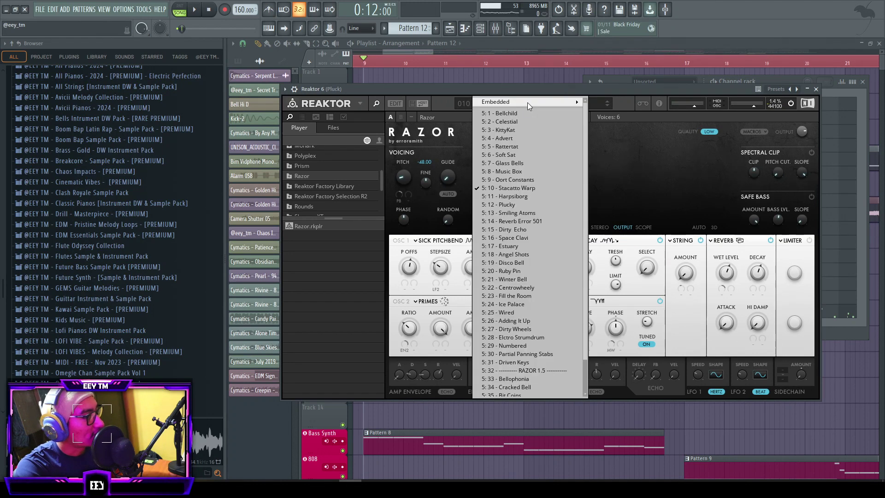
left_click(517, 203)
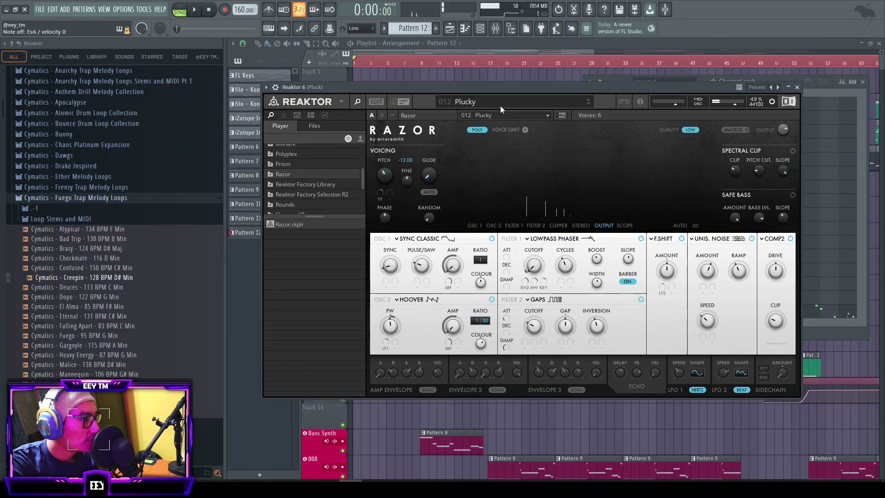
left_click(798, 88)
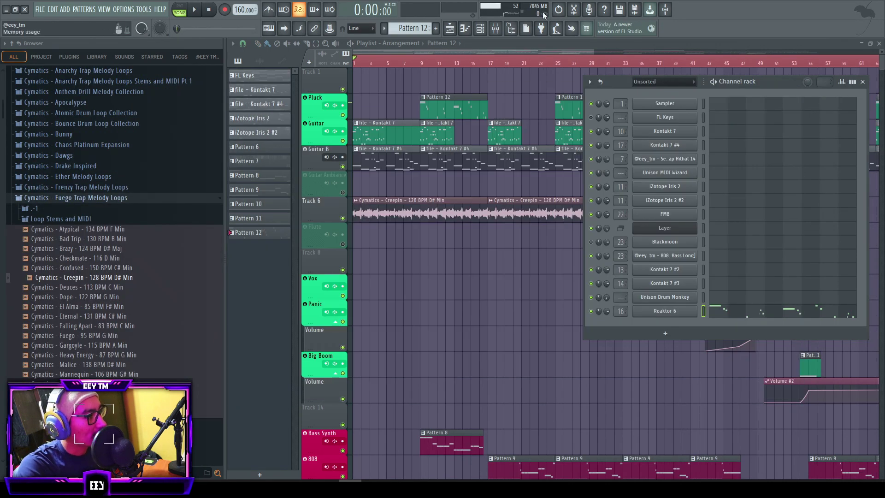
- Add Fruity parametric EQ 2 to slot 5 of the Pluck mixer track and boost bands 5, 6 and 7, using its LIN and HQ options
left_click(495, 29)
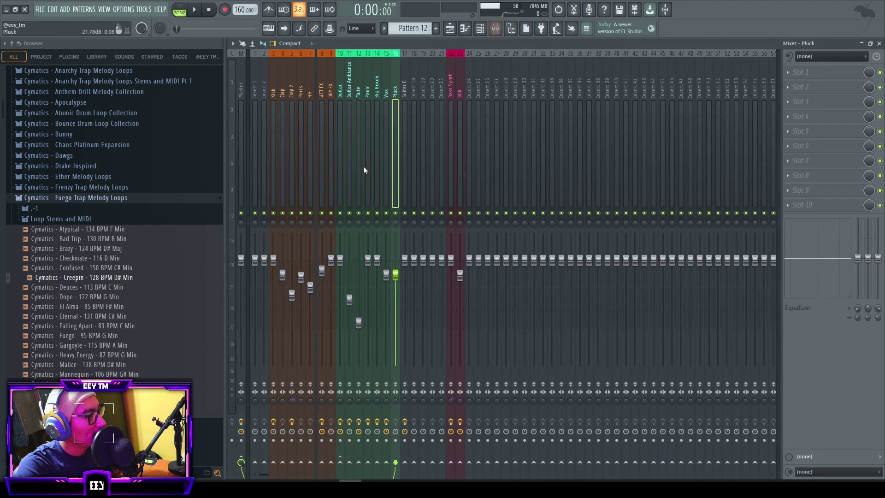
left_click(866, 137)
left_click(180, 41)
mouse_move(453, 239)
left_mouse_down()
mouse_move(437, 209)
mouse_move(481, 225)
left_mouse_up()
left_click_drag(502, 239, 499, 219)
left_click(445, 316)
left_click(462, 316)
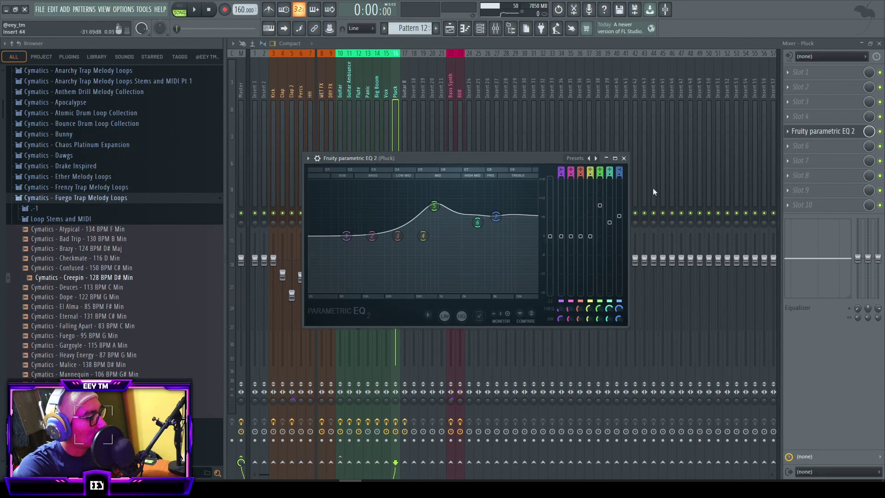
- Add an RC 24 reverb to slot 8 of the Pluck mixer track, set to Mix mode at about 17% wet, and close the windows
left_click(811, 175)
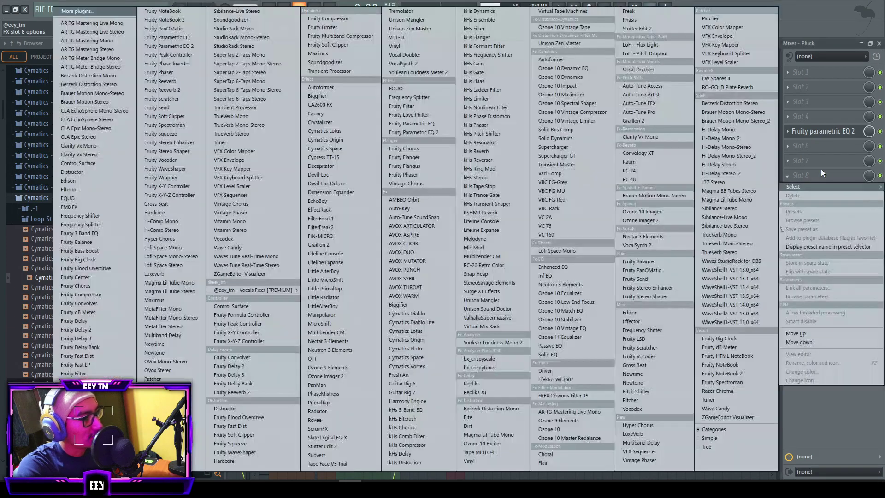
left_click(657, 172)
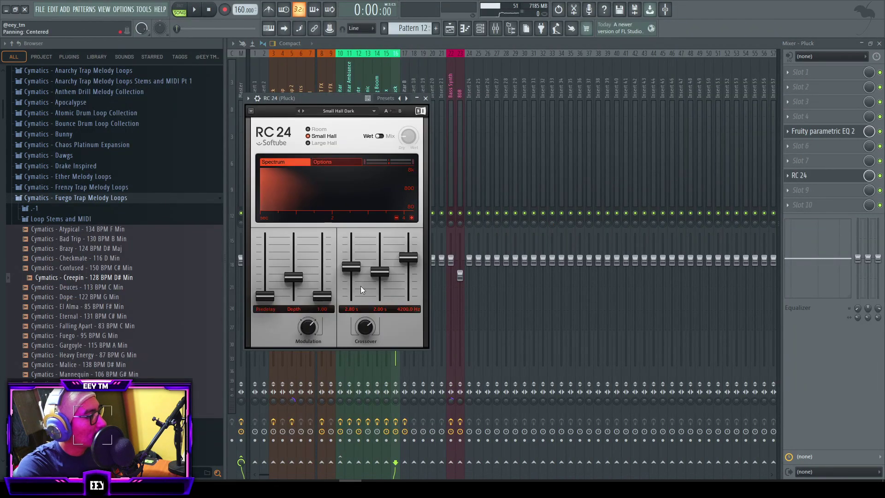
left_click(381, 137)
left_click_drag(402, 142, 402, 141)
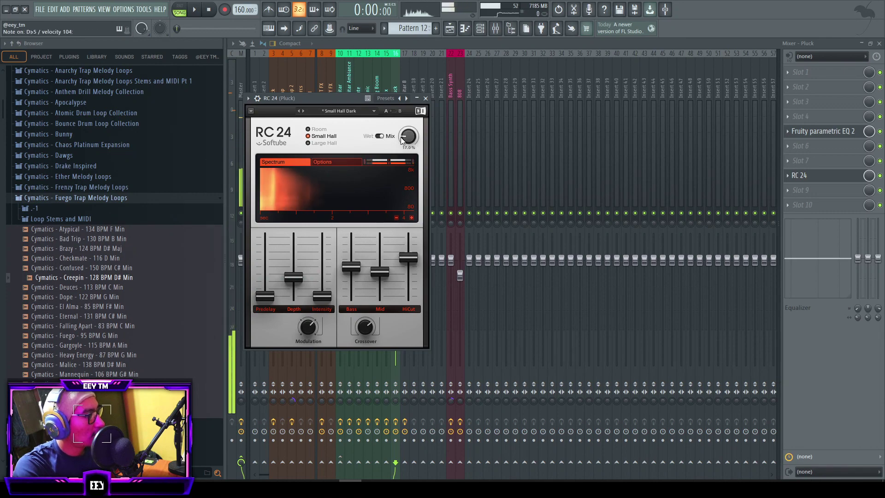
key("F9")
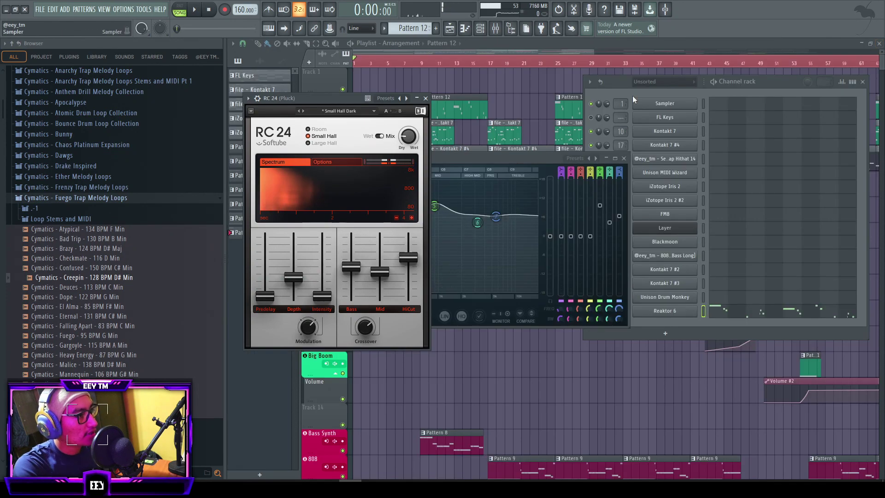
key("F12")
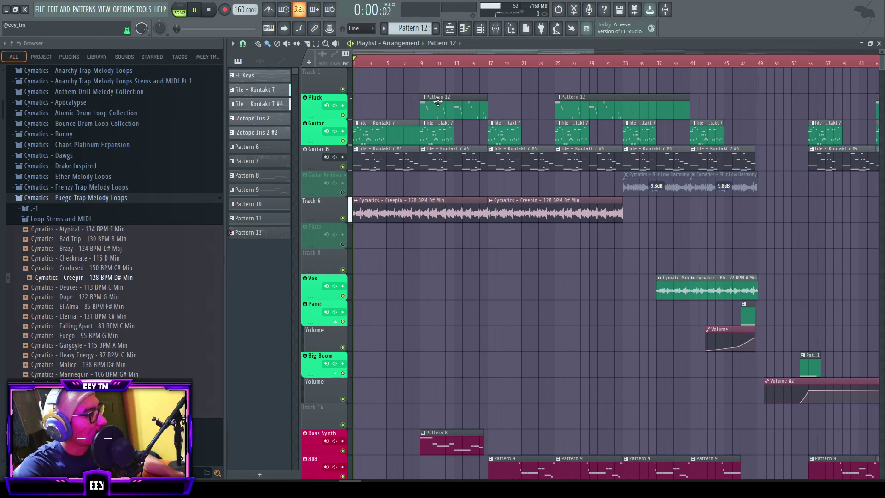
- Return the playhead to bar 9 and delete all Reaktor 6 notes from Pattern 12 in the piano roll
key("space")
left_click(427, 65)
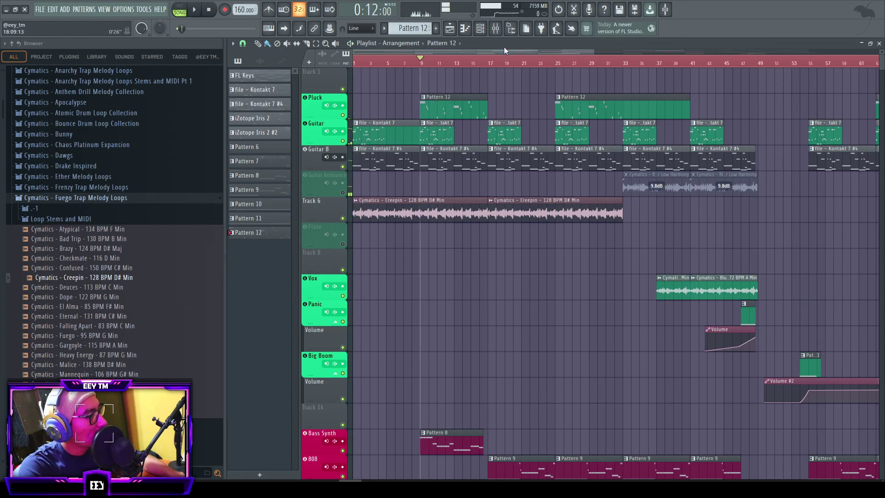
left_click(480, 28)
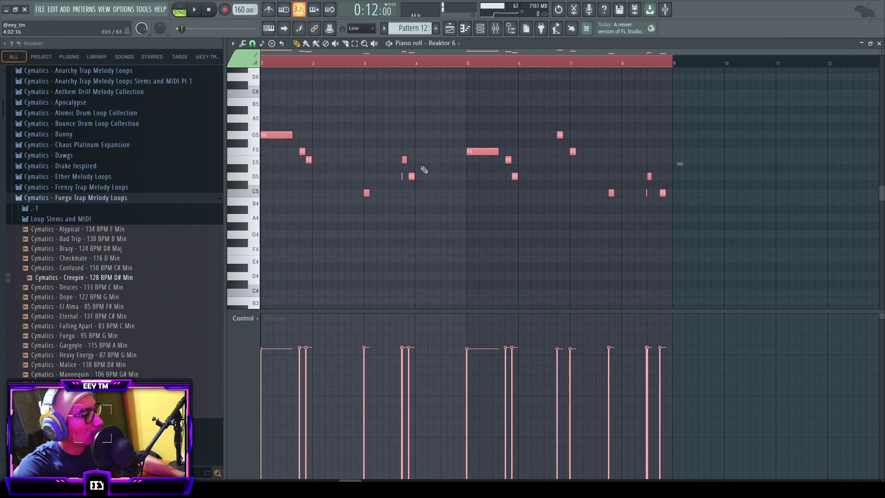
key("Delete")
- Add short E6 and A6 notes together at the start of bar 2 in the Reaktor 6 pattern
key("space")
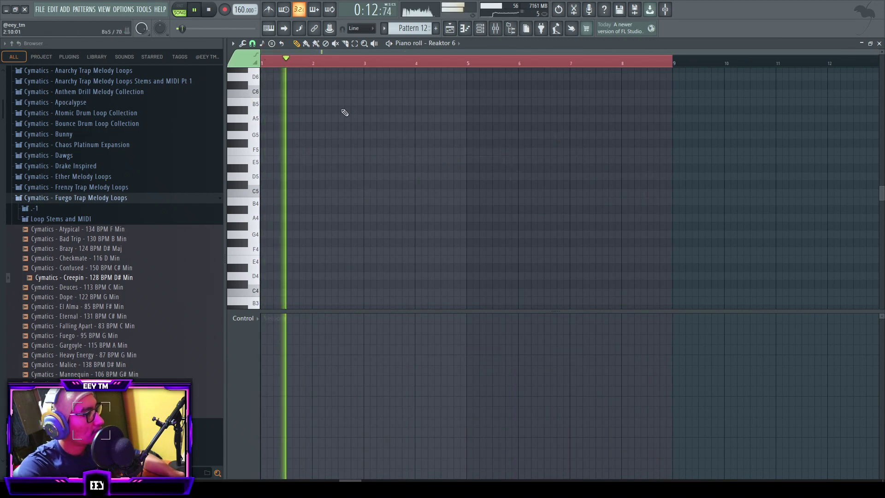
scroll(362, 153, "up", 2)
scroll(362, 152, "up", 2)
key("space")
left_click(312, 135)
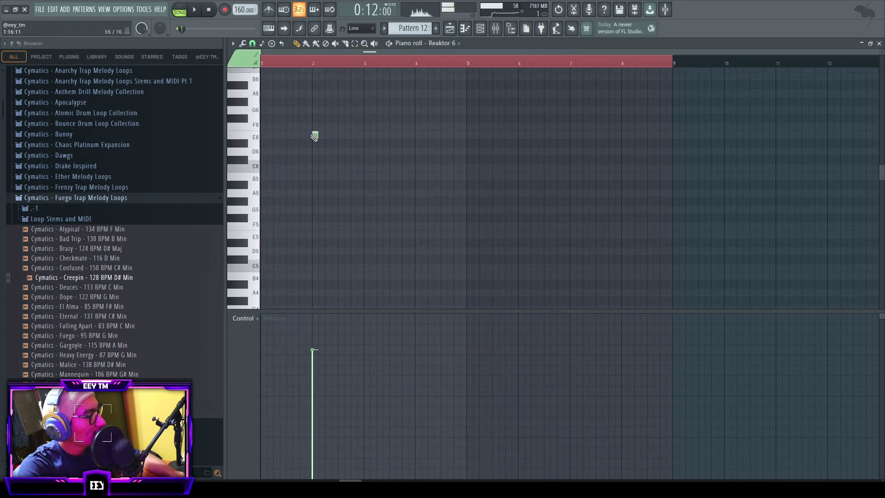
scroll(248, 144, "up", 2)
scroll(247, 144, "up", 2)
scroll(444, 173, "up", 3)
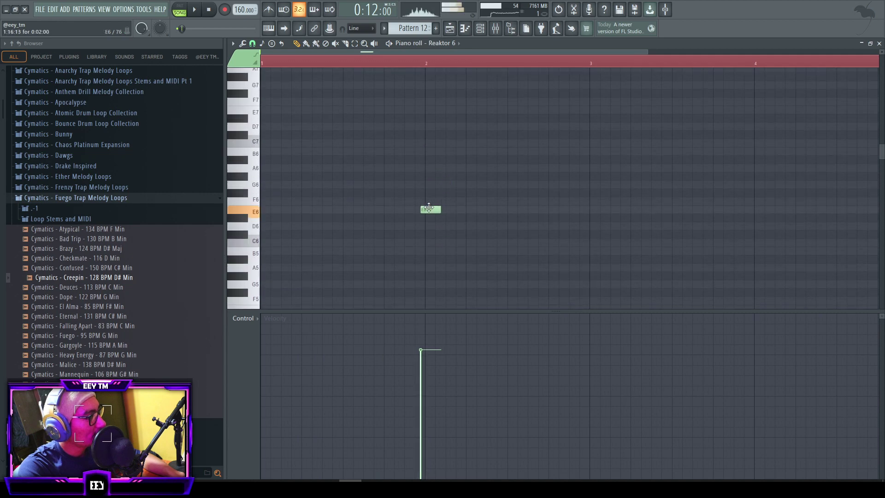
left_click_drag(425, 158, 424, 168)
- Try short G6 and F#6 notes on beats 2 and 3 of bar 2, listen to them and erase both
left_click(465, 185)
left_click_drag(509, 199, 509, 192)
key("space")
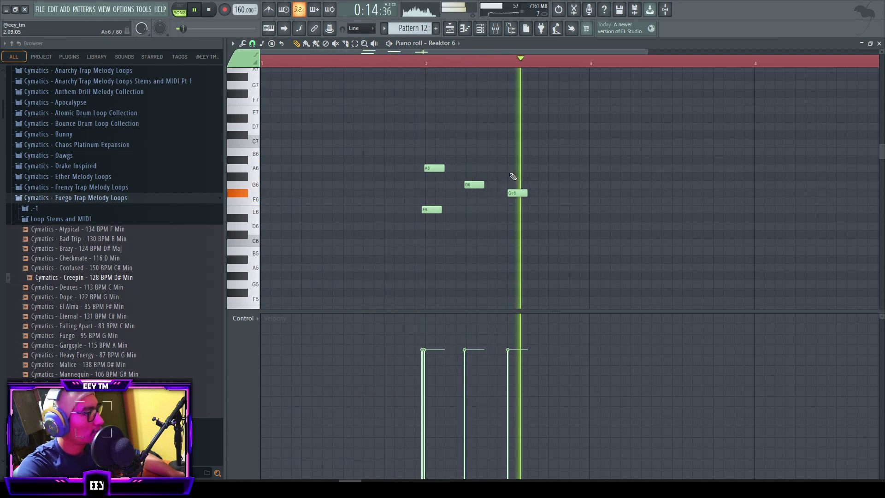
right_click(519, 193)
right_click(476, 185)
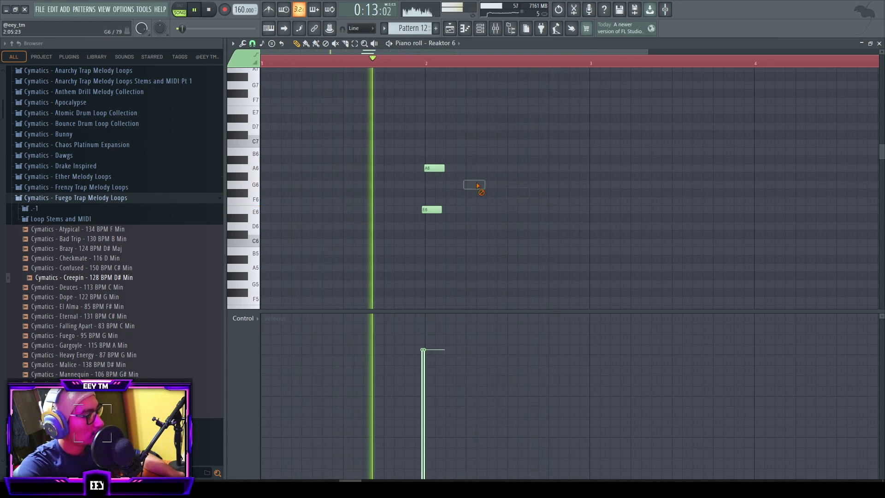
- Add a short G6 note on the last beat of bar 2 and a D6 at the start of bar 3, and audition the melody
left_click(552, 185)
key("space")
mouse_move(589, 209)
left_mouse_down()
mouse_move(587, 238)
mouse_move(585, 220)
left_mouse_up()
key("space")
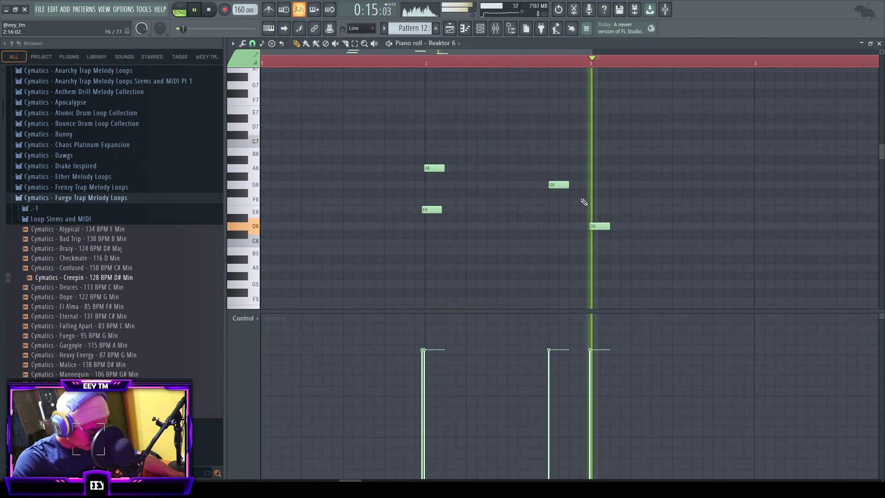
key("space")
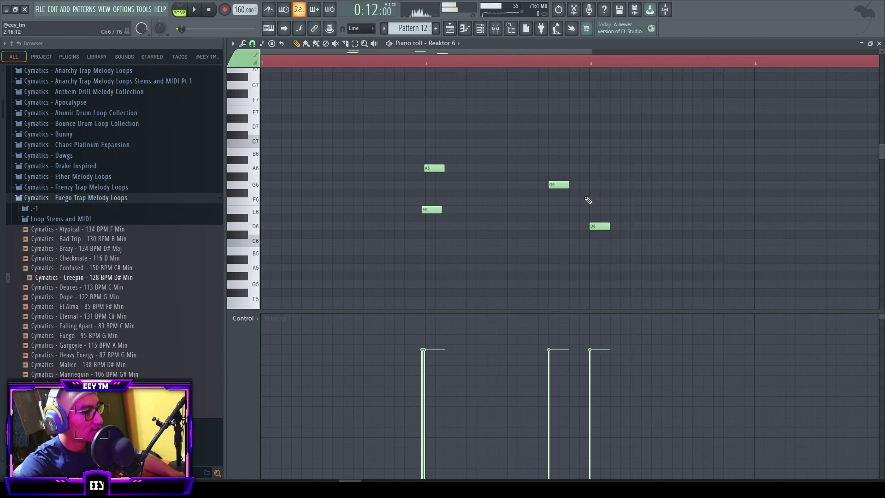
- Move the short note at the start of bar 3 down to C6 and audition the melody
left_click_drag(593, 226, 593, 243)
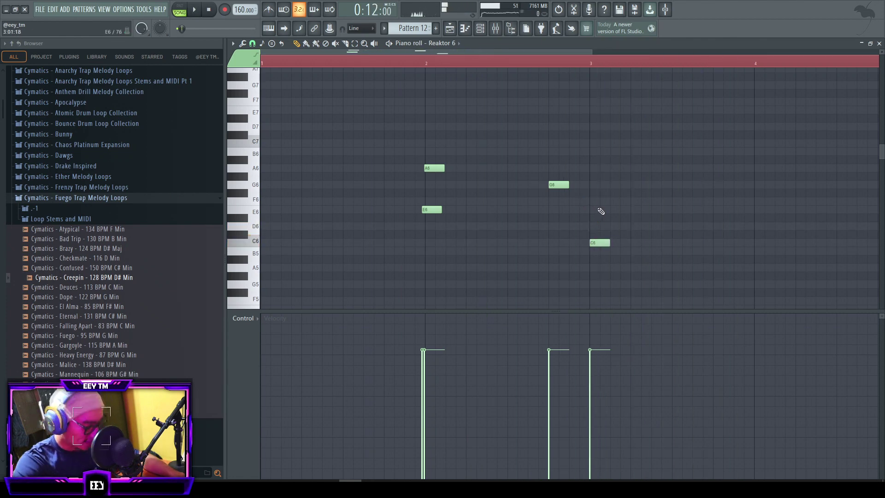
key("space")
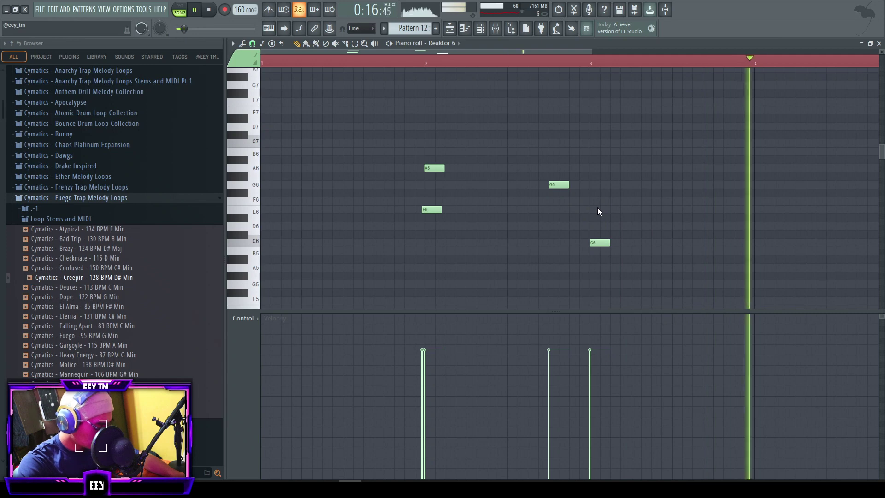
key("space")
- Copy the short E6 and A6 notes from the start of bar 2 to beat 3 of bar 4
scroll(599, 207, "up", 1)
scroll(599, 203, "down", 3)
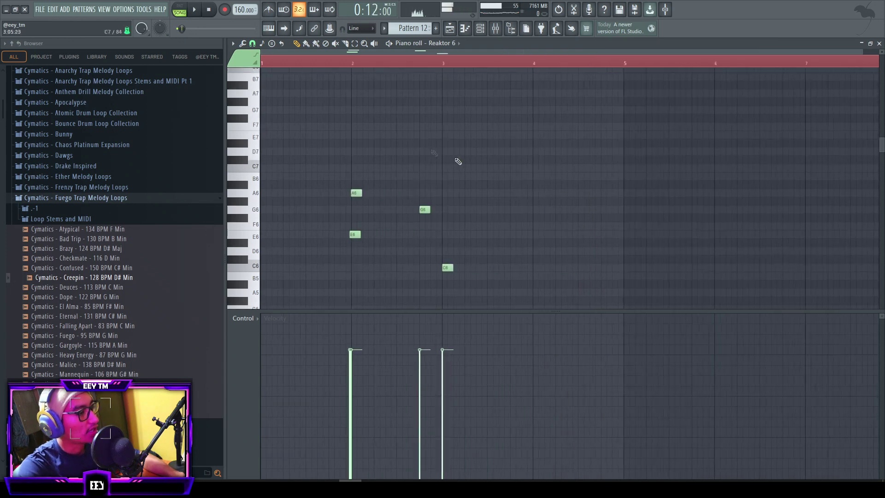
left_click_drag(524, 143, 235, 316)
left_click(507, 185, "ctrl")
left_click_drag(432, 145, 284, 303)
left_click(351, 188, "ctrl")
left_click_drag(368, 145, 337, 259)
left_click_drag(353, 208, 571, 207)
- Audition the melody and add a short G6 note on the last beat of bar 4 plus a lower note at the start of bar 5
key("space")
right_click(587, 178)
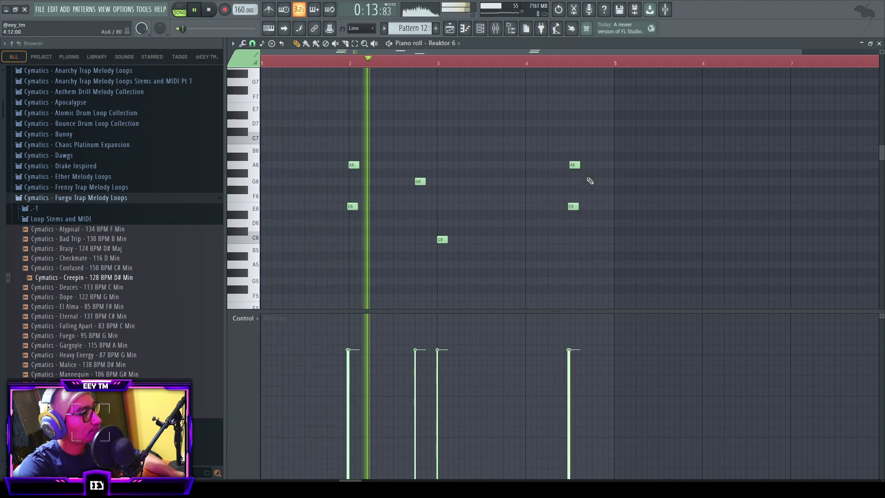
left_click(498, 28)
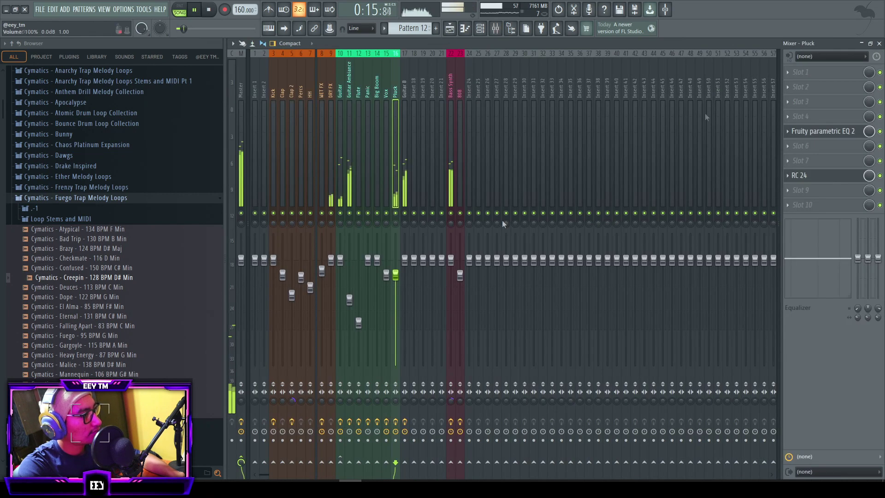
left_click(879, 44)
key("space")
left_click(593, 181)
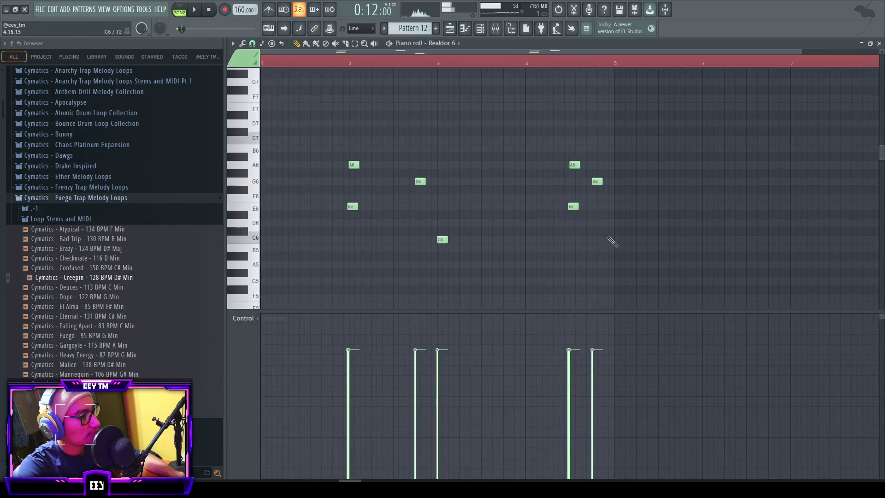
left_click(619, 271)
- Lower the Pluck mixer track's volume to -9.2 dB and load the FIN-MICRO effect into its slot 9
key("F9")
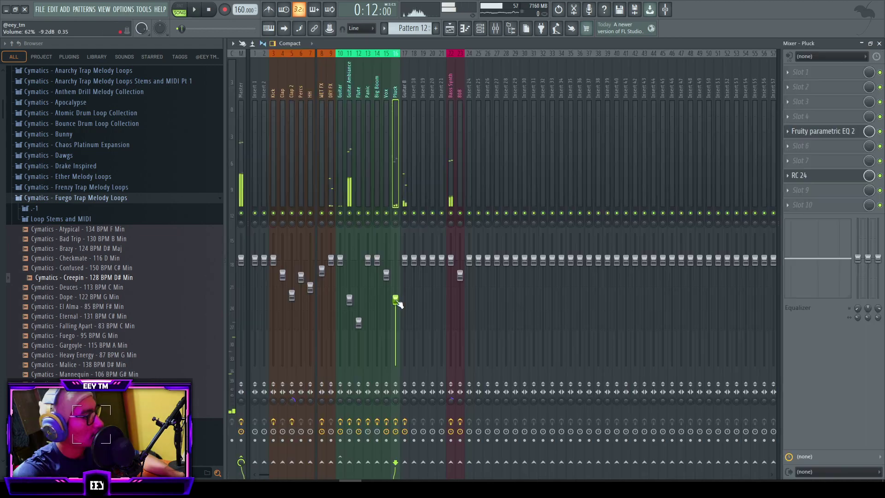
left_click(793, 191)
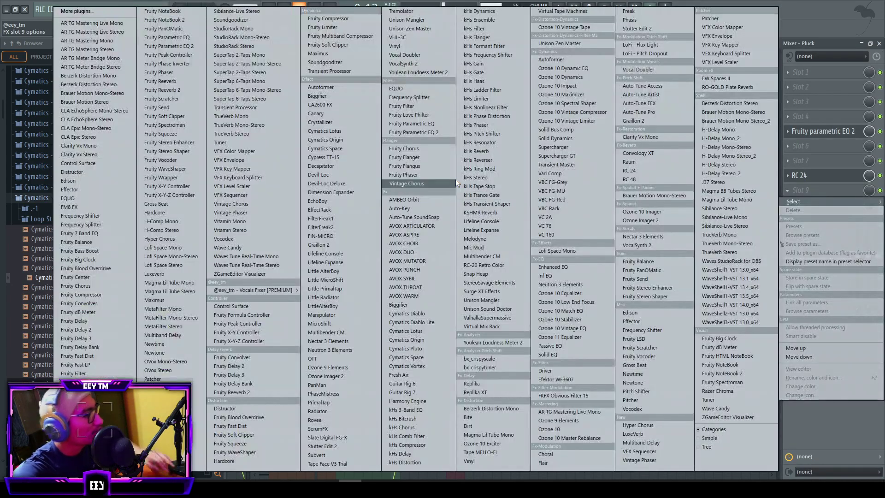
left_click(822, 92)
left_click(541, 28)
type("fi")
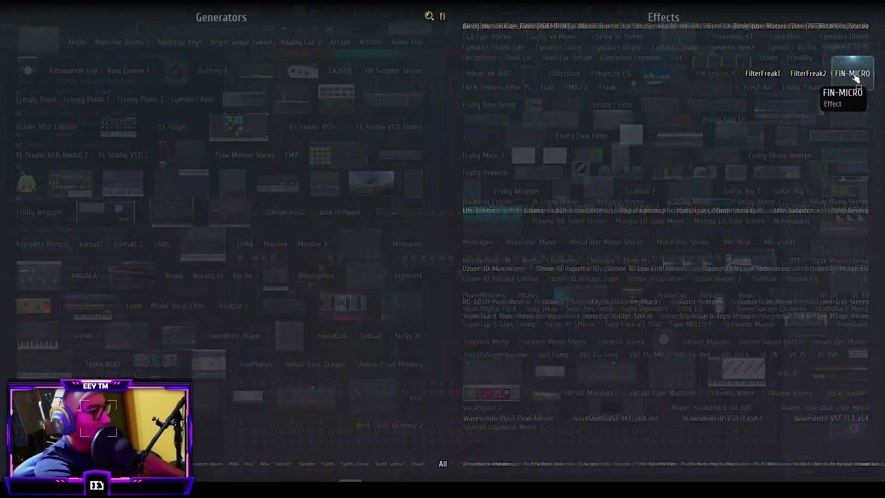
left_click_drag(855, 80, 825, 223)
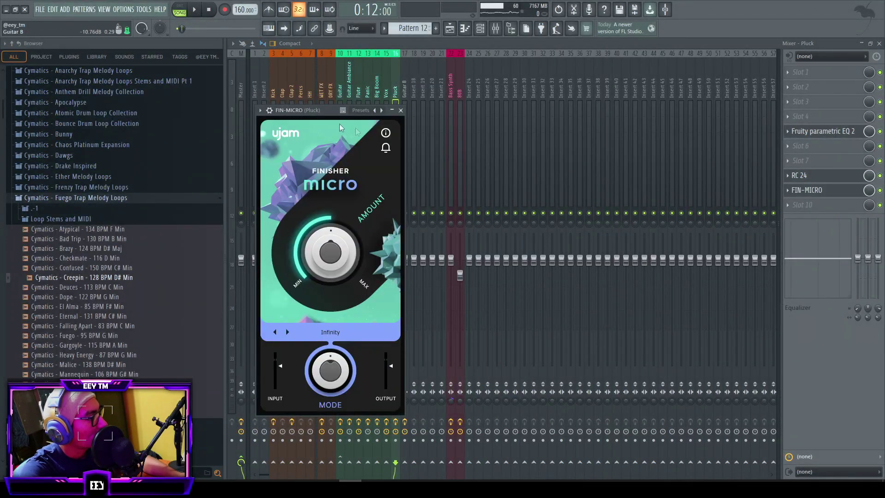
- Lower FIN-MICRO's Amount to about 38 while auditioning the beat and reduce the Pluck track's volume slightly
key("space")
left_click_drag(310, 110, 509, 81)
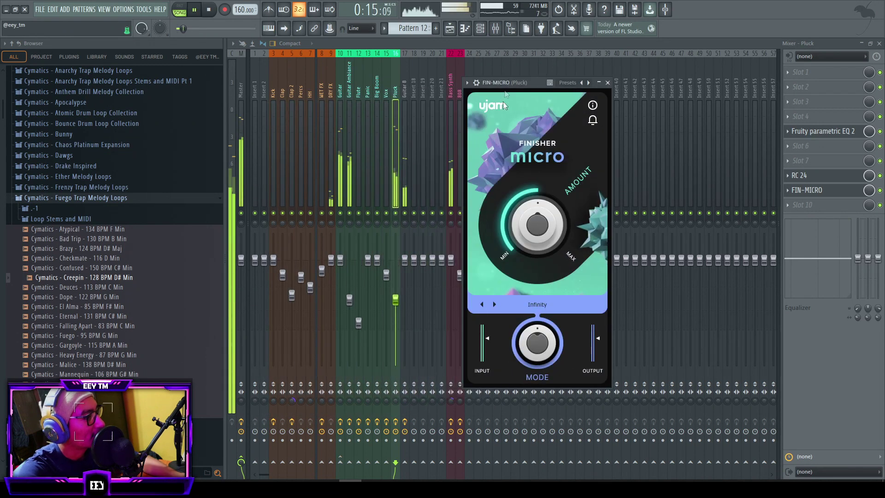
left_click_drag(539, 348, 540, 342)
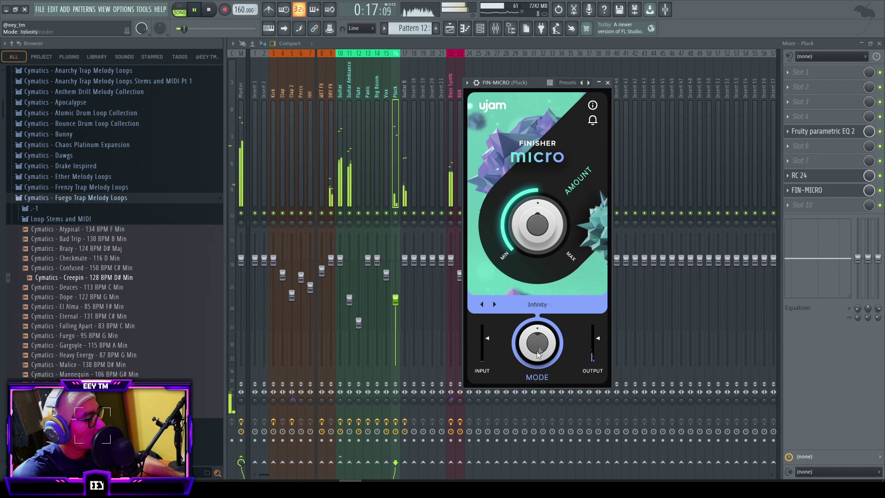
left_click_drag(535, 230, 533, 236)
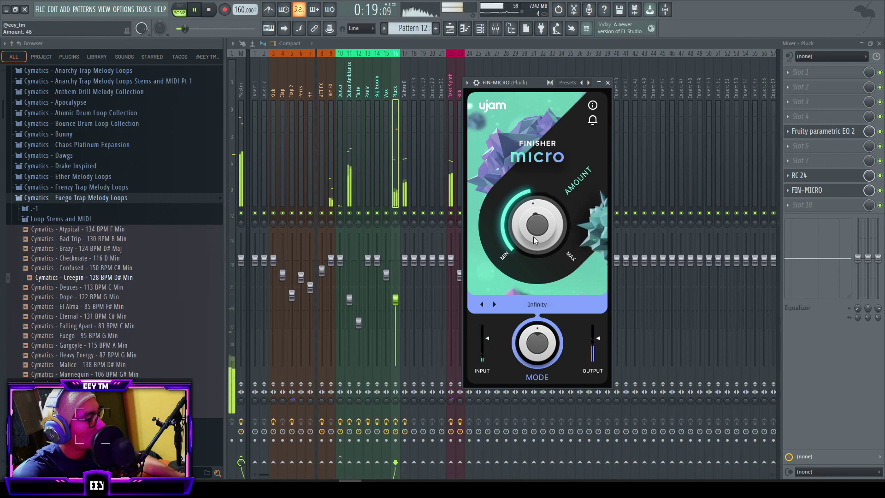
left_click(540, 82)
key("space")
key("space")
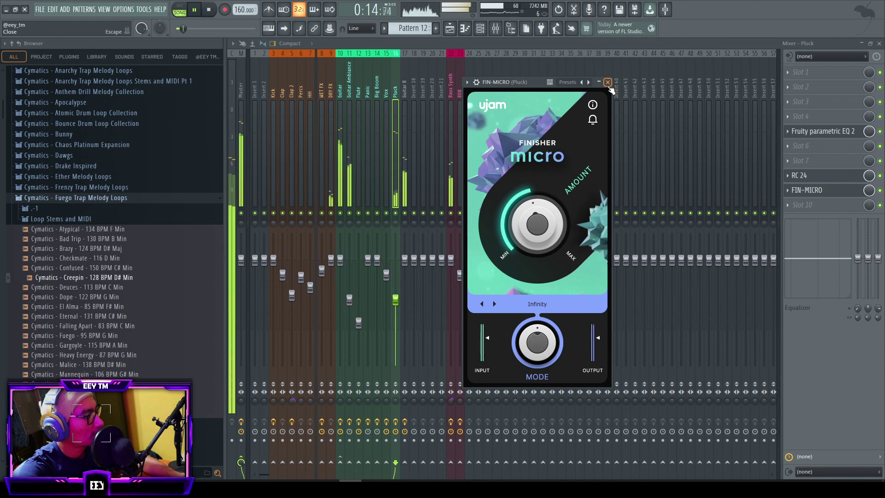
left_click_drag(547, 227, 547, 233)
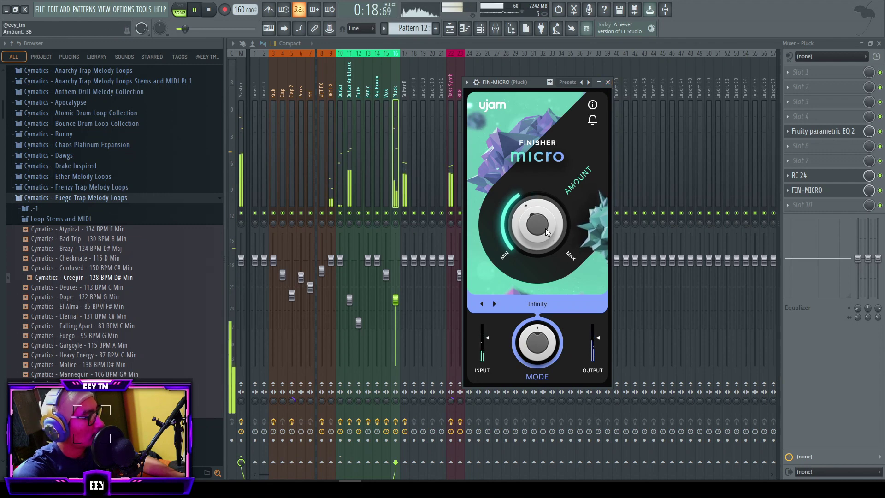
left_click_drag(530, 83, 530, 81)
key("space")
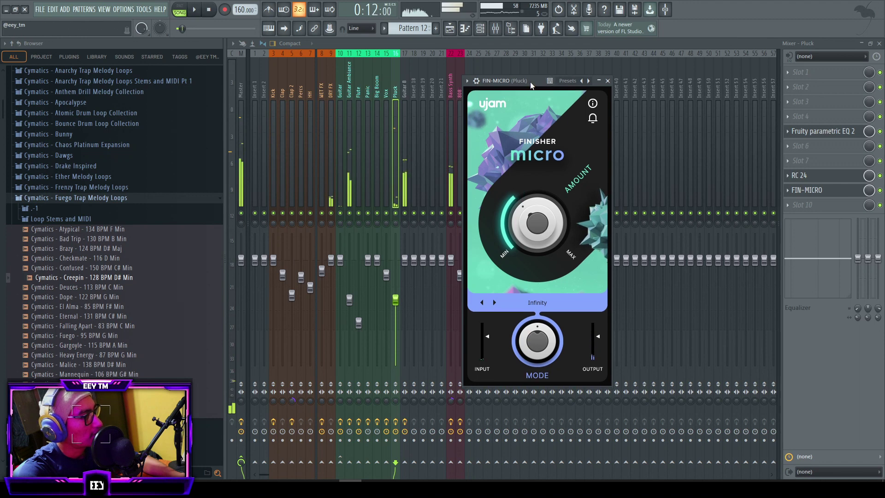
left_click(608, 81)
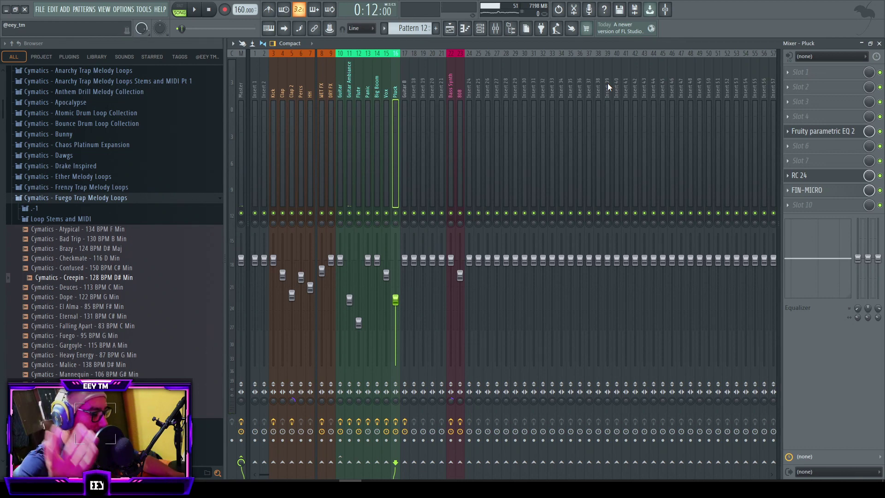
key("space")
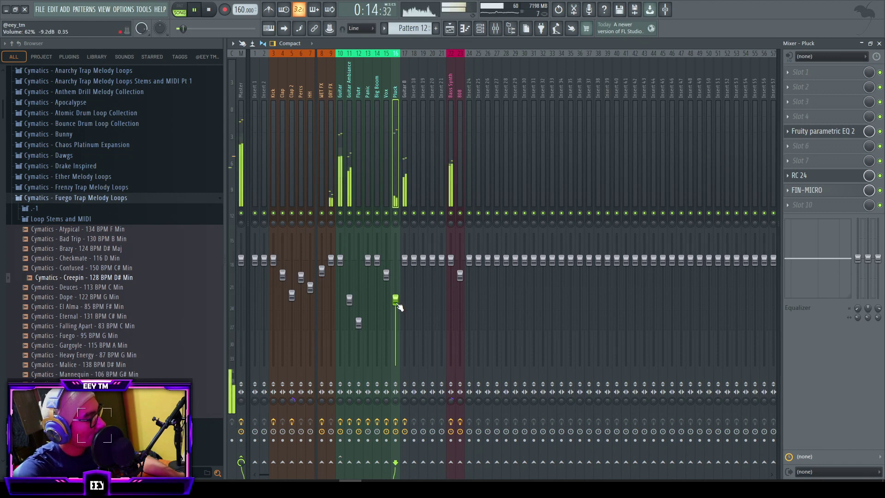
left_click_drag(396, 301, 396, 304)
- Set the playlist's playback position to bar 17, where the kick and 808 start
key("F5")
scroll(507, 125, "up", 2)
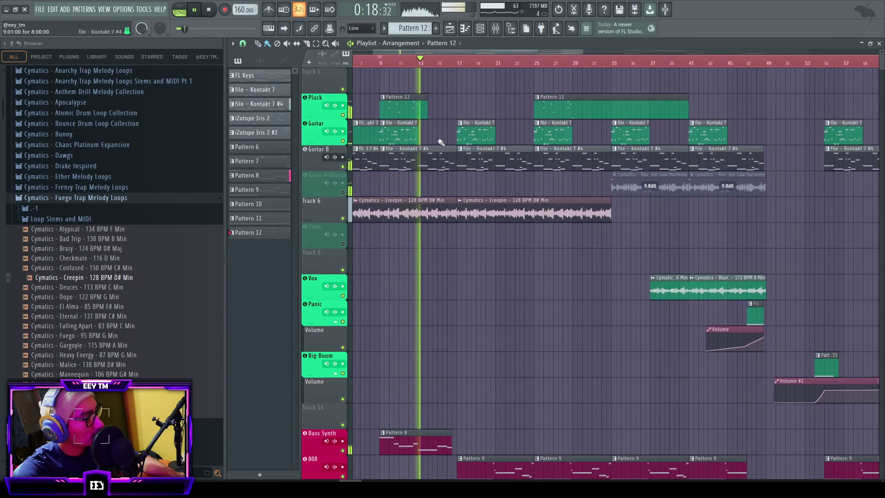
scroll(483, 116, "down", 3)
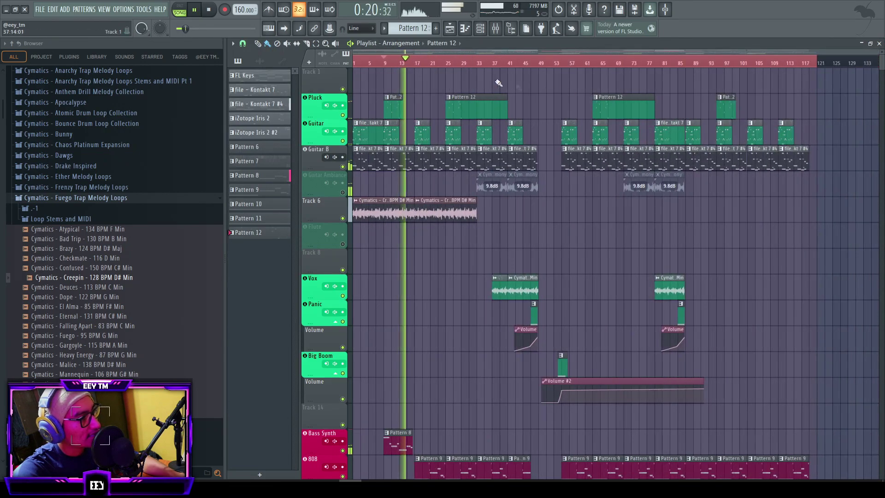
scroll(408, 117, "down", 5)
scroll(408, 117, "up", 4)
scroll(410, 170, "up", 4)
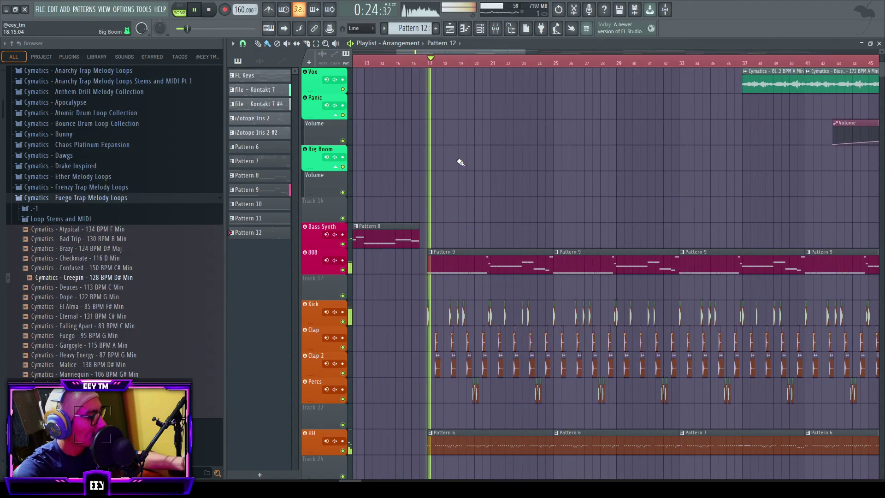
scroll(475, 223, "up", 2)
scroll(475, 223, "down", 3)
scroll(358, 188, "up", 2)
left_click(409, 62)
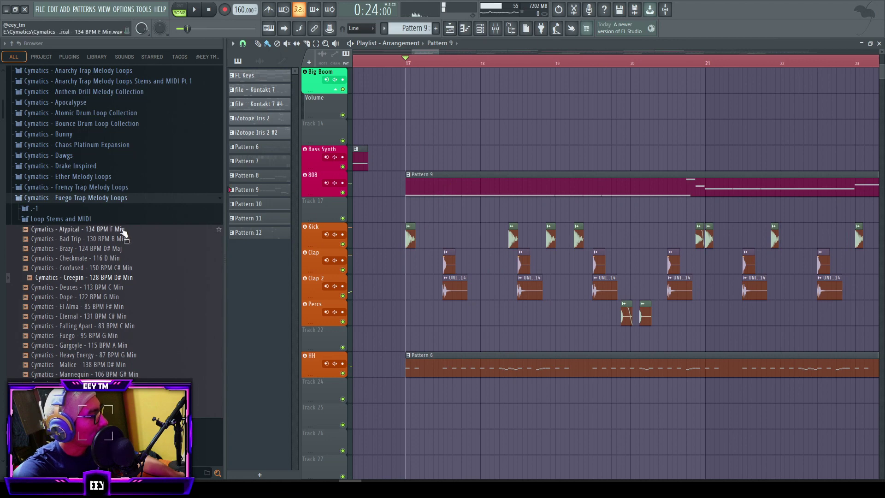
- Search the browser for "kick" and audition several samples in a Kick folder, ending with Kick Ex3 selected
left_click(119, 198)
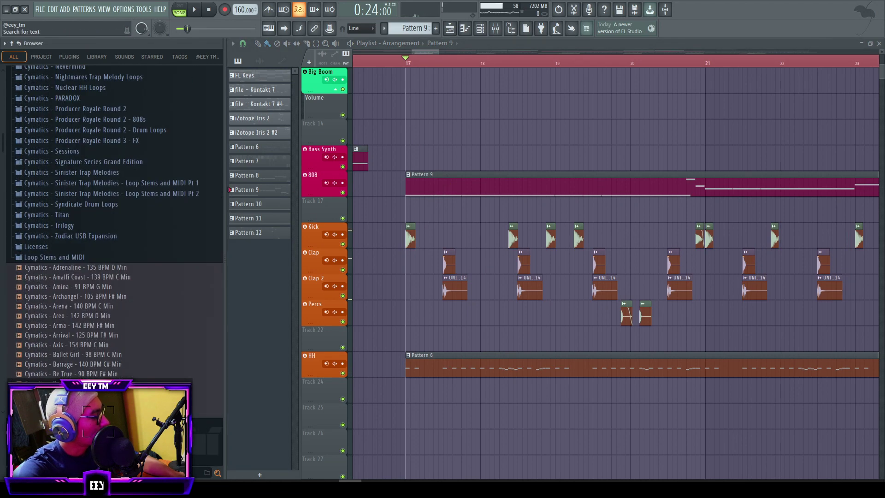
type("kick")
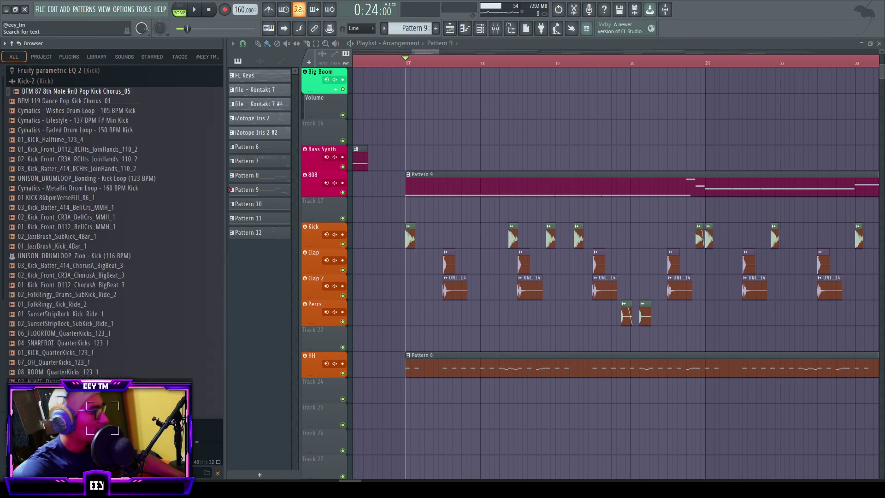
scroll(130, 251, "down", 11)
left_click(77, 284)
left_click(75, 306)
left_click(75, 277)
left_click(75, 239)
left_click(74, 229)
left_click(75, 209)
left_click(78, 227)
left_click(76, 218)
left_click(74, 247)
left_click(73, 237)
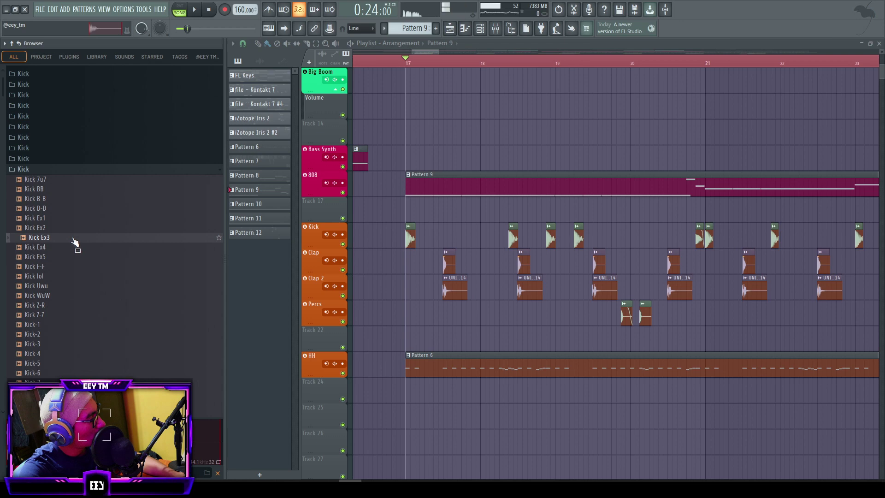
- Replace the Kick-2 sample used by the kick clips with Kick Ex3
scroll(395, 263, "up", 6)
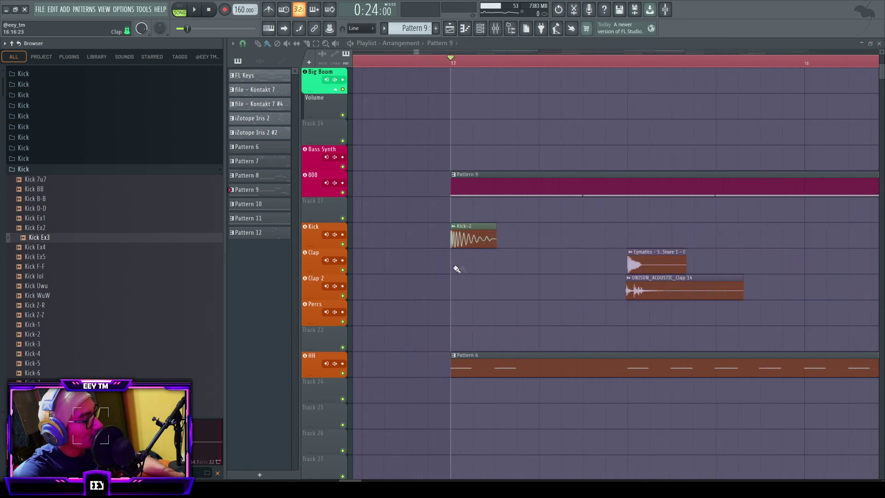
double_click(497, 240)
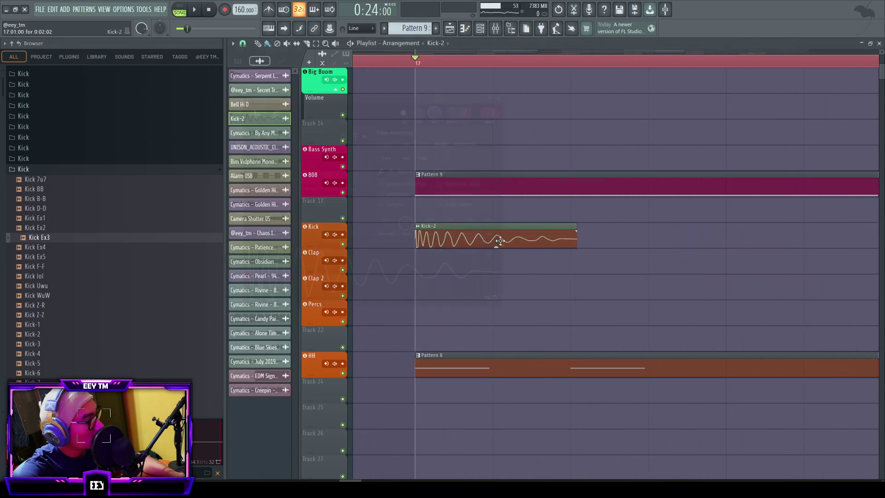
left_click(452, 292)
key("Escape")
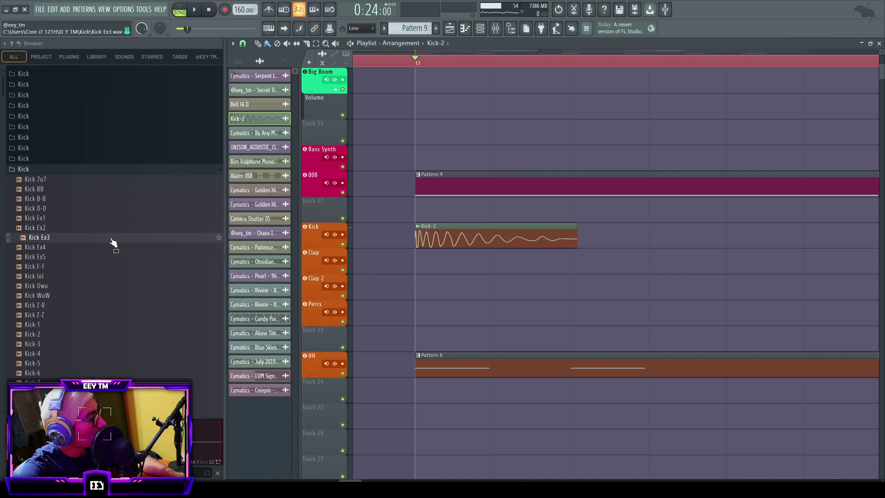
left_click_drag(113, 243, 547, 227)
scroll(504, 253, "down", 4)
scroll(504, 253, "down", 3)
- Play the drums from bar 17 to check the new kick sample in the beat
key("space")
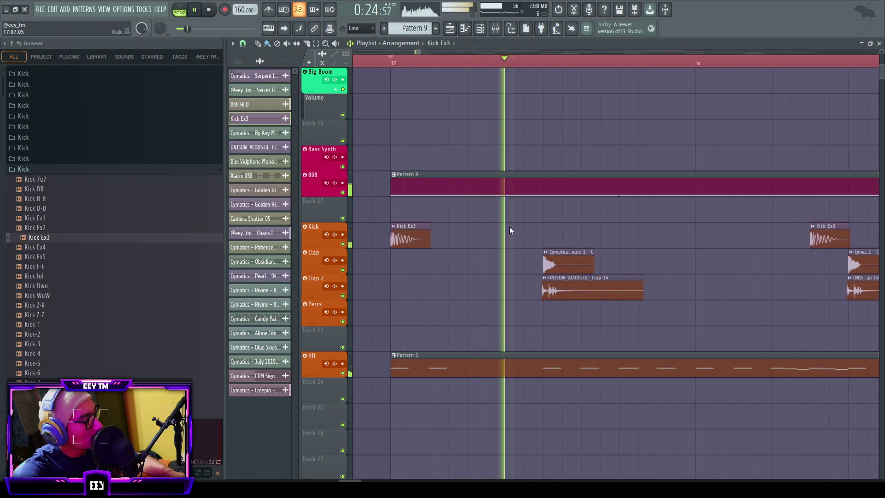
scroll(516, 253, "right", 2)
double_click(531, 235)
left_click(409, 198)
left_click(498, 98)
scroll(541, 259, "down", 4)
key("space")
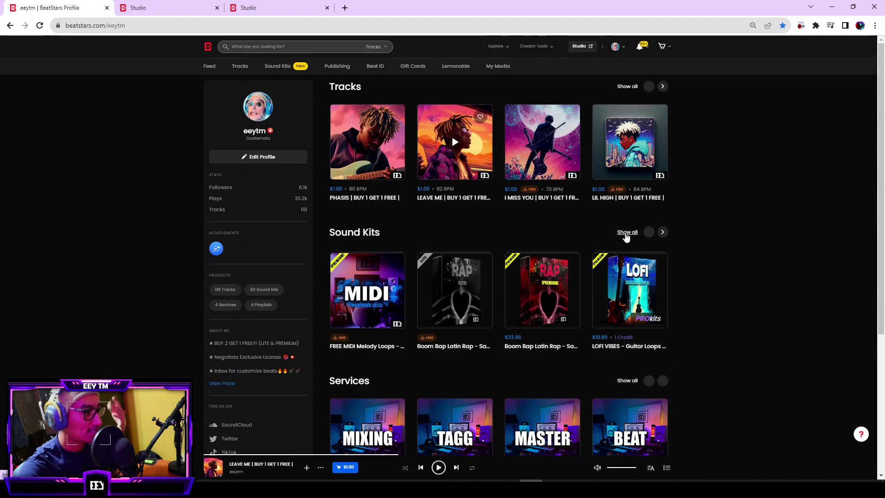
- Show all sound kits on the BeatStars profile, browse through them and return to FL Studio
left_click(626, 232)
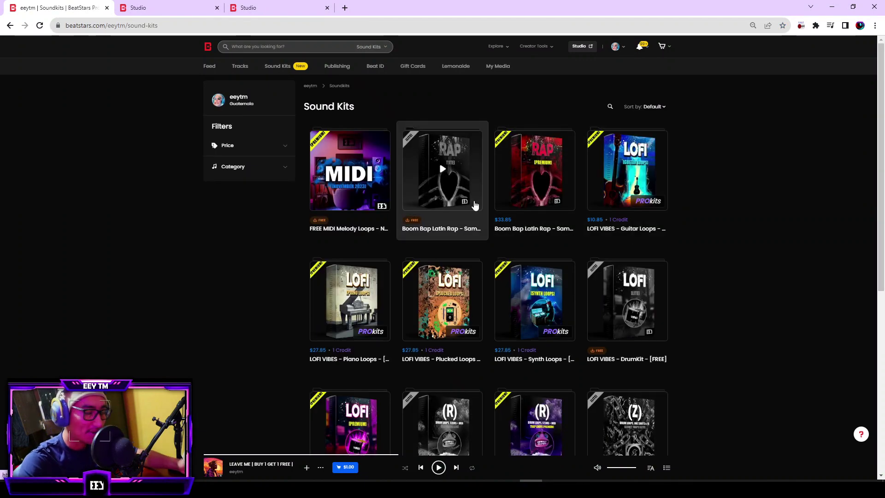
scroll(458, 244, "down", 4)
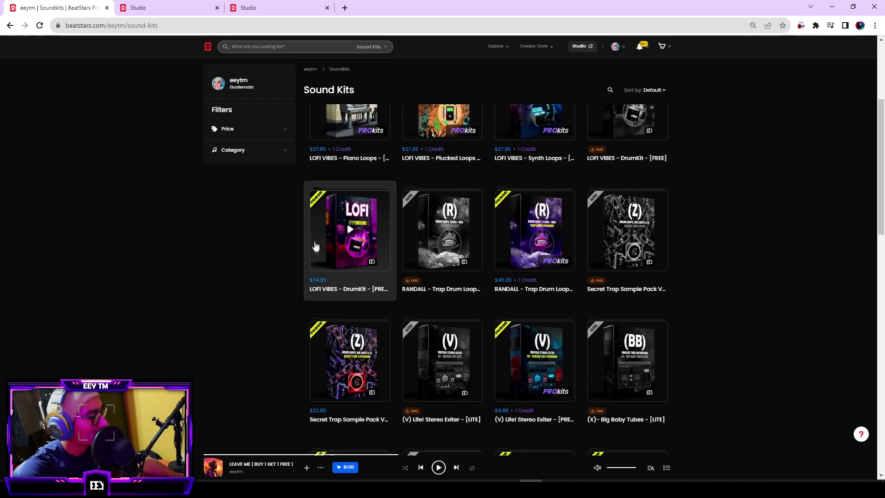
scroll(486, 322, "up", 4)
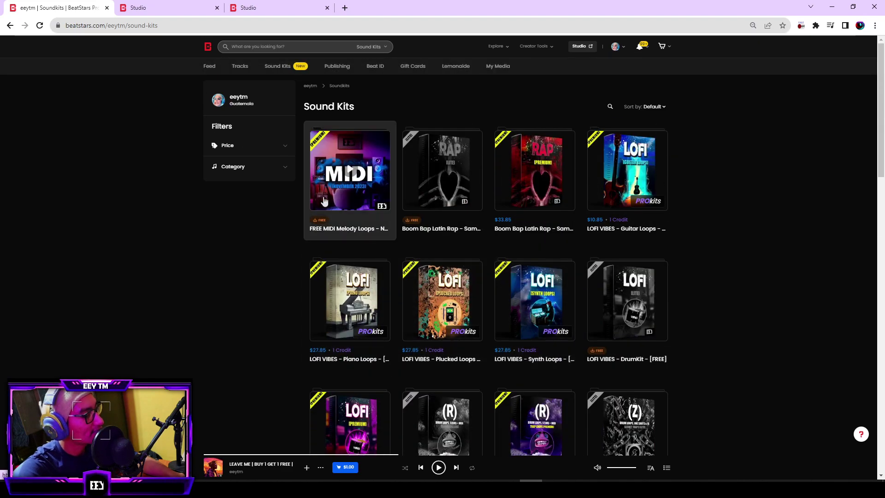
scroll(534, 226, "down", 3)
scroll(534, 226, "up", 3)
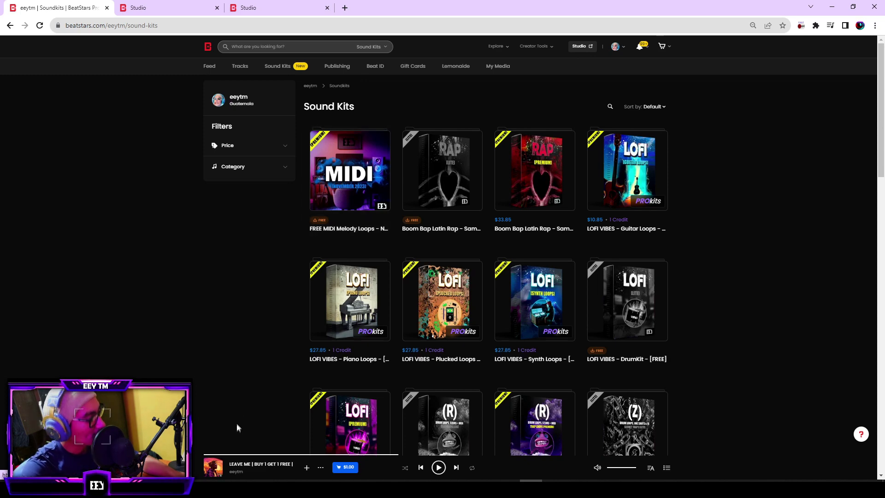
left_click(350, 489)
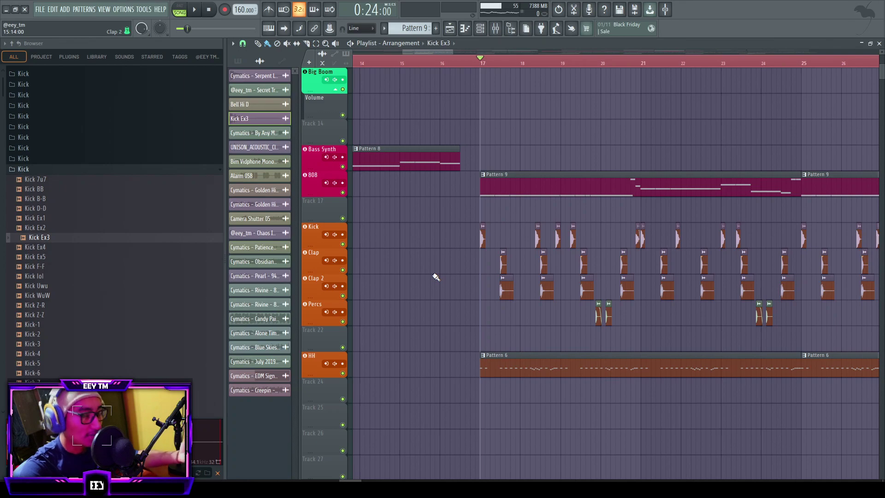
- Listen to the drums from bar 17 while looking over the arrangement
key("space")
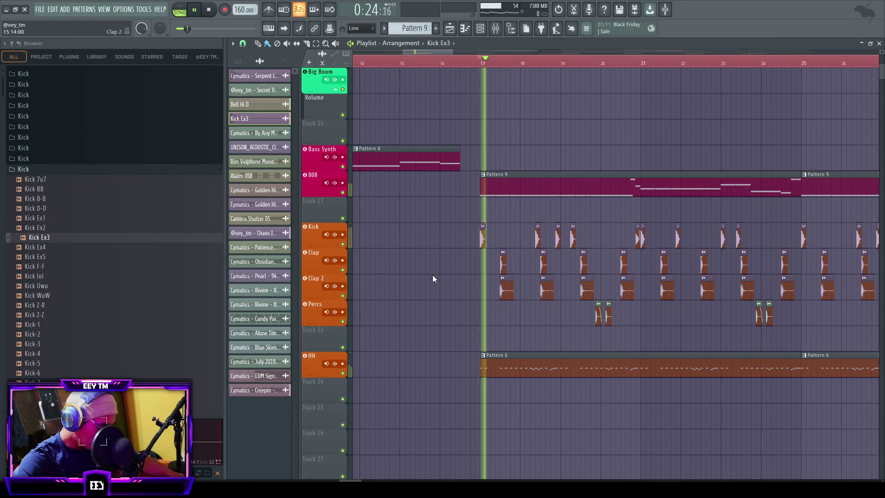
scroll(494, 276, "up", 3)
scroll(555, 255, "down", 5)
scroll(450, 240, "down", 4)
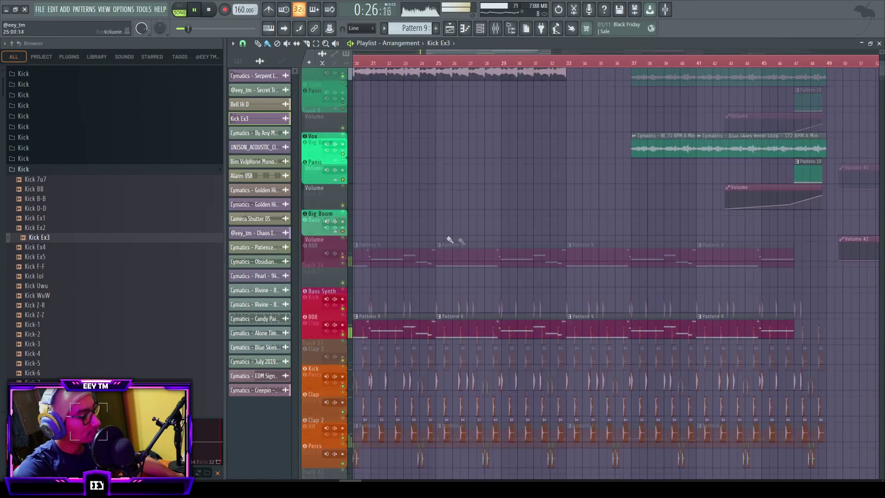
scroll(474, 240, "up", 6)
key("space")
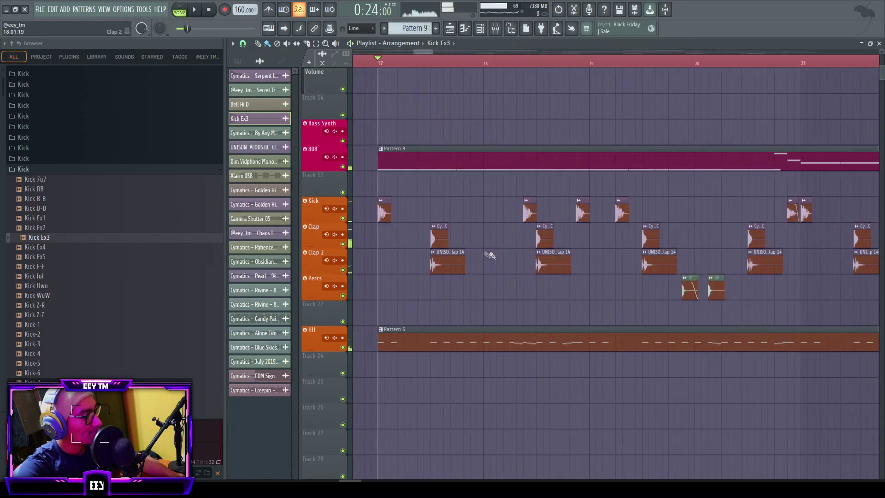
- Search the browser for snare samples and audition Short Snare Fill (2) in the Short Fill folder under Snare Fills
scroll(415, 259, "up", 3)
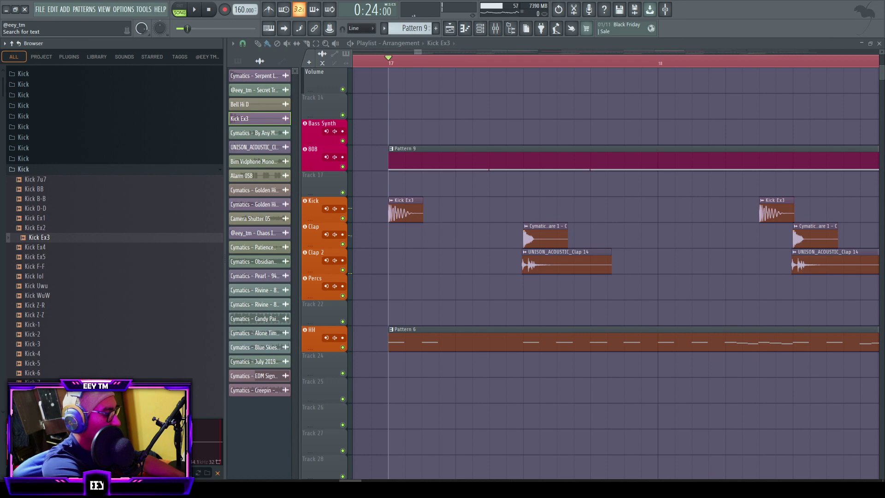
key("Return")
scroll(83, 277, "down", 10)
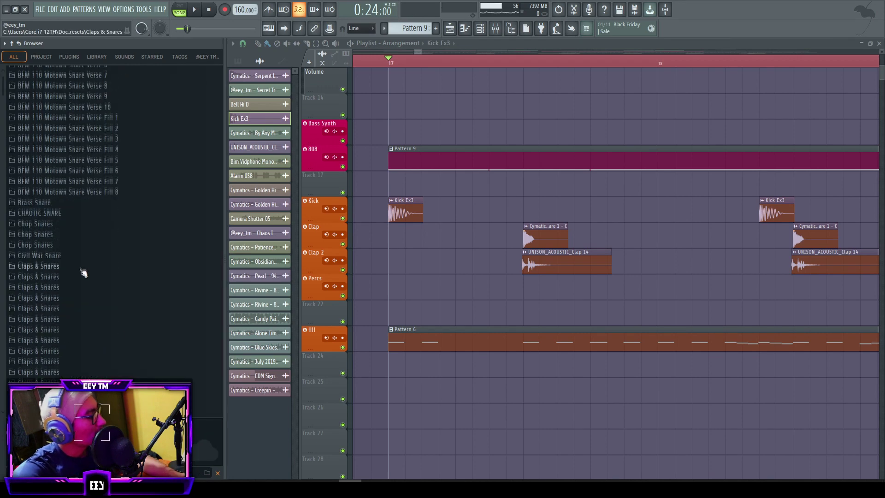
left_click(82, 268)
left_click(81, 288)
left_click(80, 307)
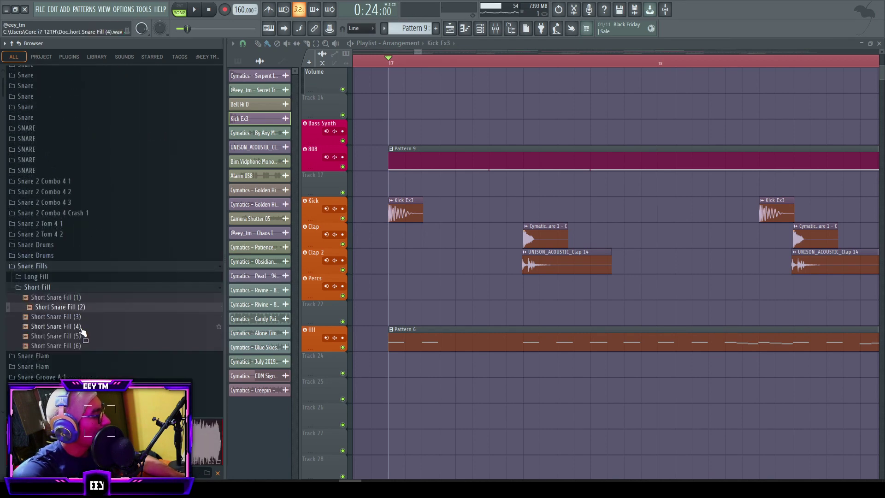
- Audition samples in further snare folders, up to Cymatics - Emperor Snare 7
scroll(77, 331, "down", 5)
scroll(76, 330, "down", 2)
left_click(73, 310)
left_click(66, 359)
scroll(78, 310, "down", 4)
left_click(73, 340)
left_click(65, 360)
left_click(65, 350)
scroll(63, 339, "down", 5)
left_click(60, 317)
scroll(60, 318, "down", 5)
left_click(57, 314)
left_click(53, 340)
scroll(54, 339, "down", 5)
left_click(53, 322)
left_click(58, 342)
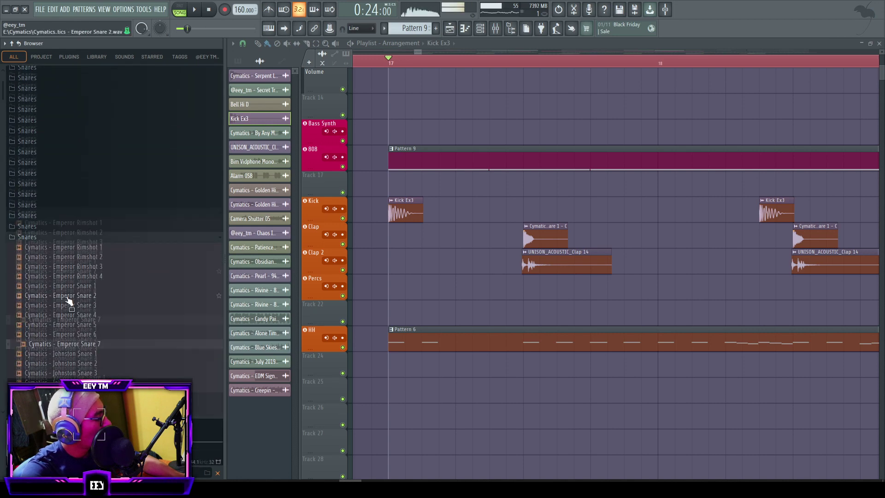
- Look through the remaining Snares folders and open the one with the Cymatics Argo to Mini snares
scroll(68, 300, "down", 3)
left_click(79, 220)
scroll(74, 283, "down", 4)
left_click(59, 310)
left_click(58, 309)
scroll(62, 288, "down", 5)
left_click(51, 329)
left_click(48, 330)
- Audition snares in the opened Cymatics folder, including Cavern Snare - A# and Dominate Snare - F#, ending with Ding Snare - A
left_click(71, 245)
left_click(80, 226)
left_click(83, 235)
left_click(88, 158)
left_click(88, 148)
left_click(89, 140)
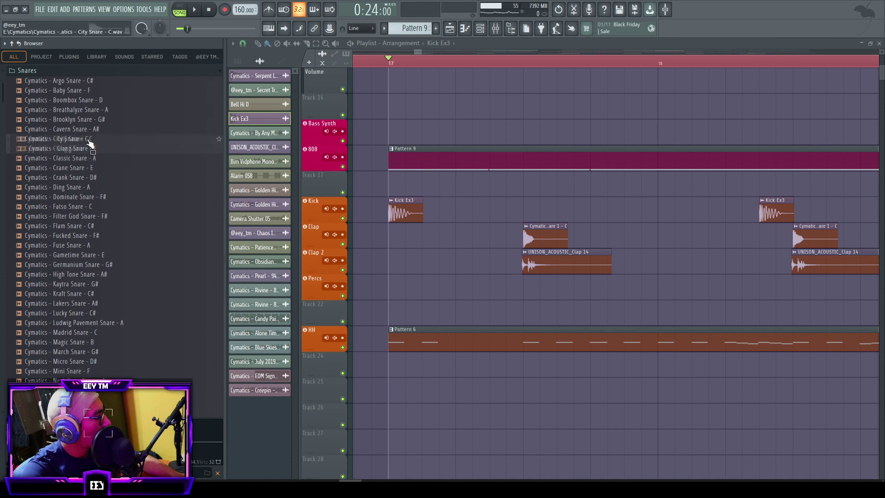
left_click(98, 132)
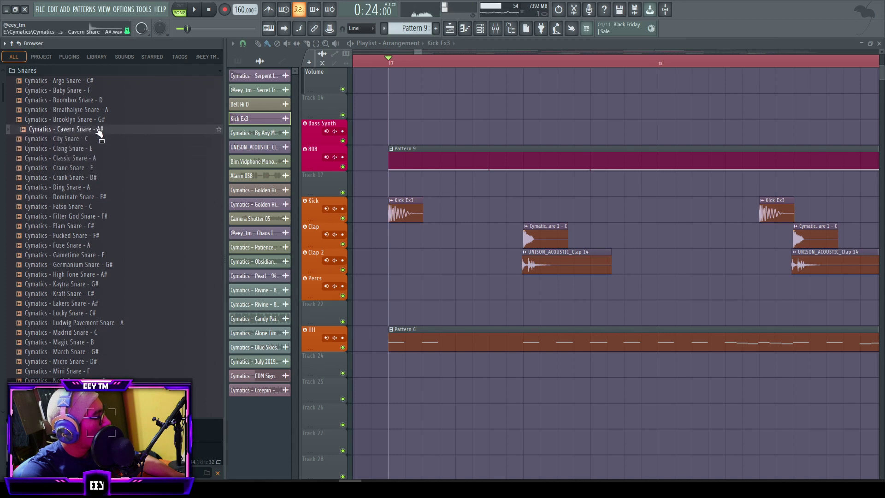
left_click(98, 122)
left_click(93, 198)
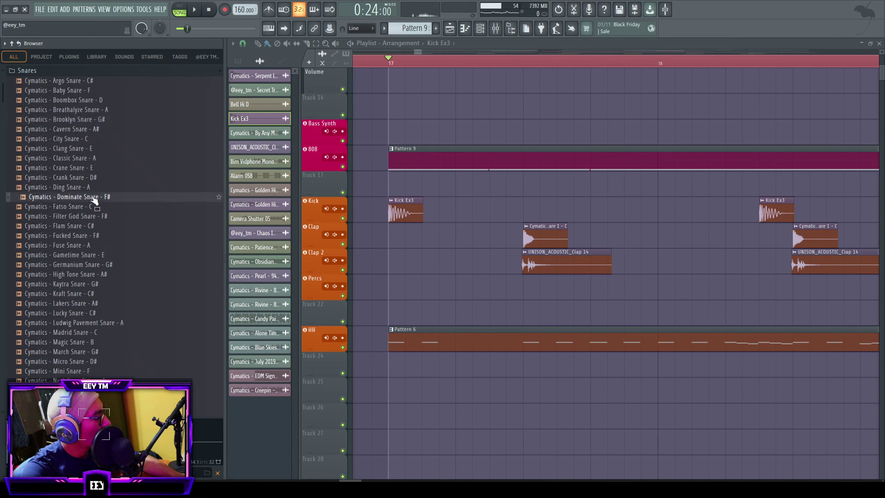
left_click(91, 189)
- Replace the sample of the Clap track's clips with Cymatics - Ding Snare - A and play it from bar 17
left_click_drag(91, 194, 554, 237)
key("space")
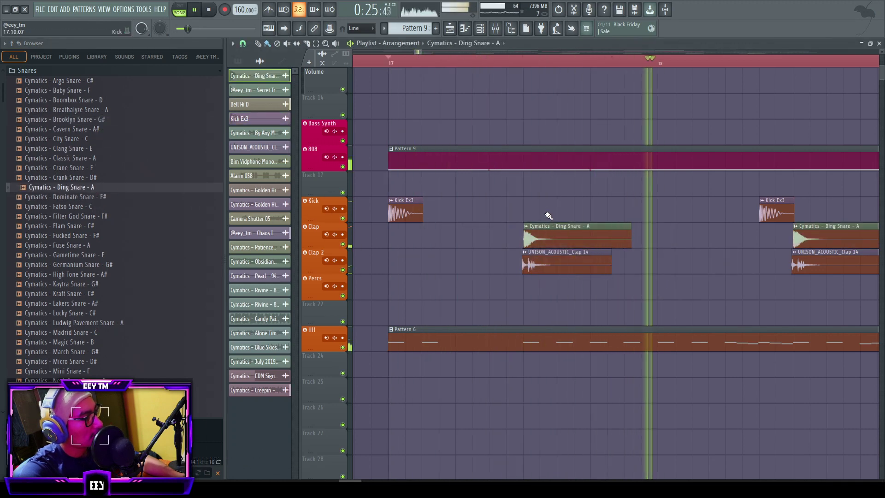
key("space")
- Reset the high and mid equalizer bands of the Clap mixer track and return to the playlist
double_click(557, 247)
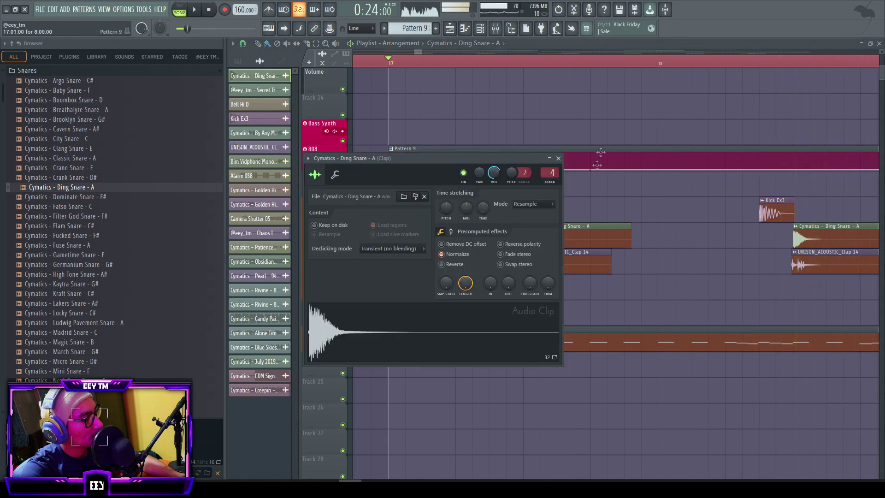
left_click(495, 28)
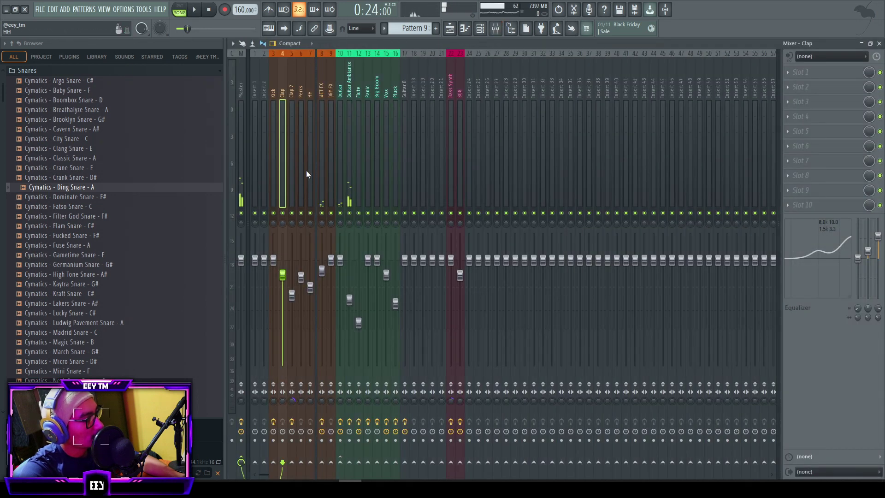
right_click(879, 235)
left_click(875, 235)
right_click(869, 252)
left_click(866, 254)
left_click(879, 42)
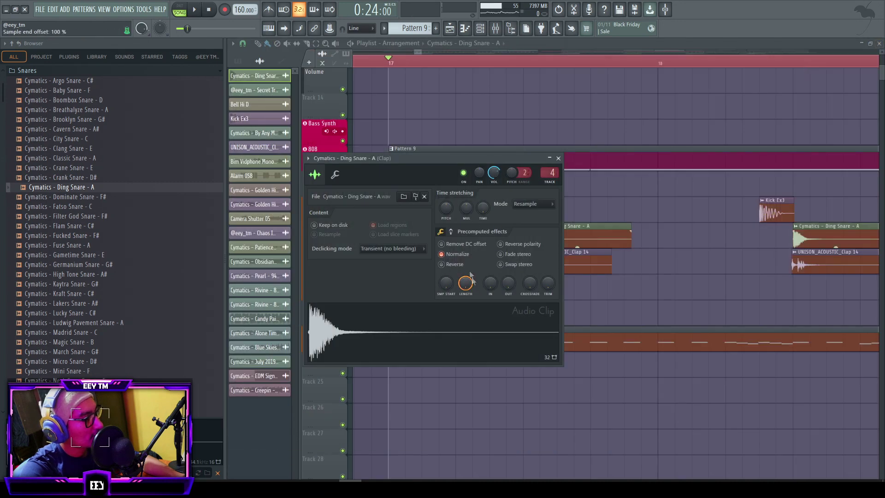
- Reset the EQ in the Clap sample's precomputed effects and play the beat to check the sound
left_click(451, 231)
right_click(464, 249)
left_click(473, 255)
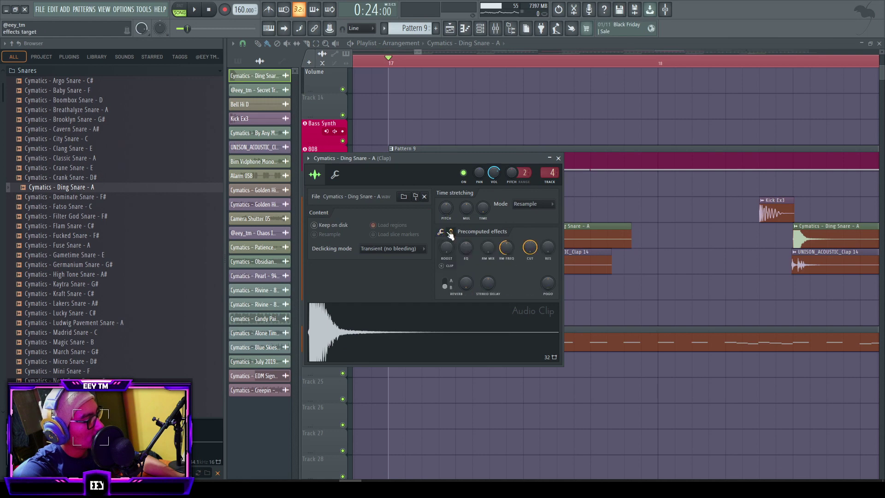
key("space")
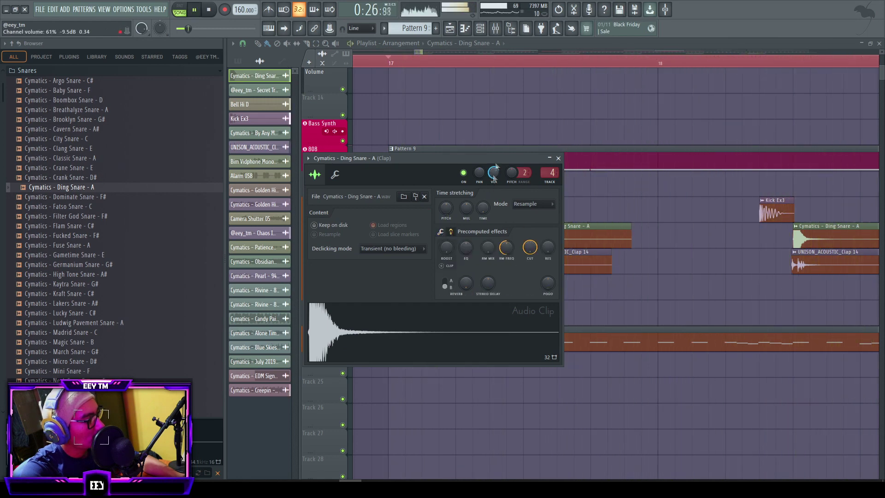
left_click(558, 159)
key("space")
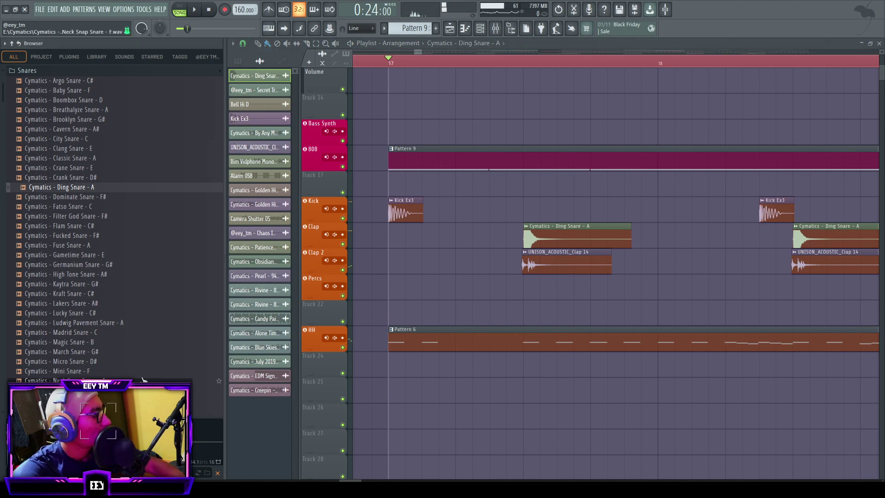
- Find the Secret Trap Sample Pack in the browser and look into its Snares folder
scroll(138, 345, "up", 20)
scroll(114, 286, "up", 4)
left_click(94, 199)
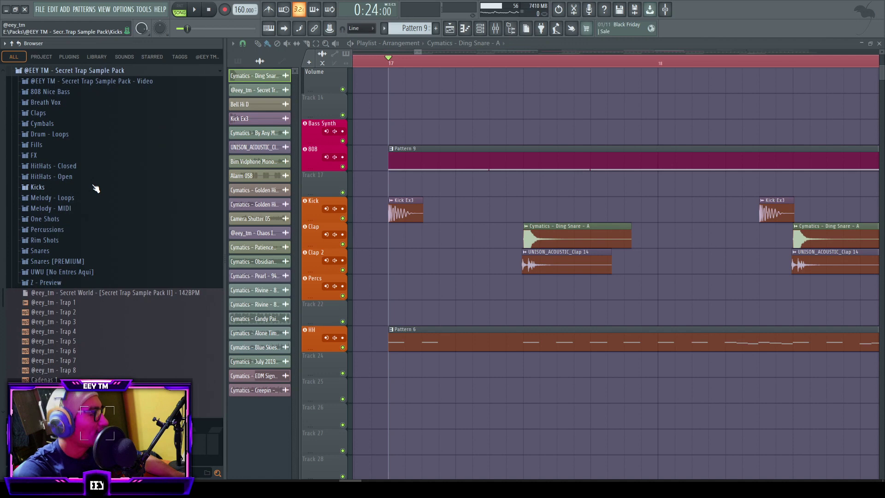
left_click(82, 254)
scroll(95, 282, "down", 2)
scroll(108, 286, "up", 6)
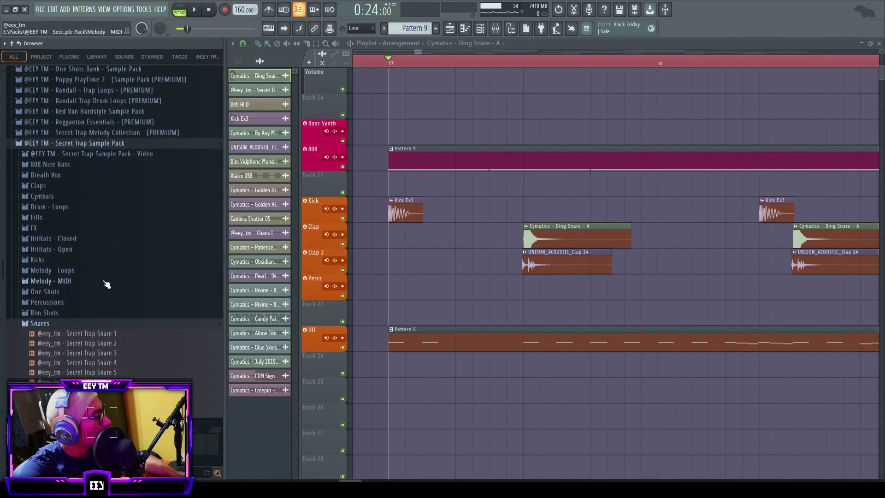
left_click(96, 324)
left_click(82, 336)
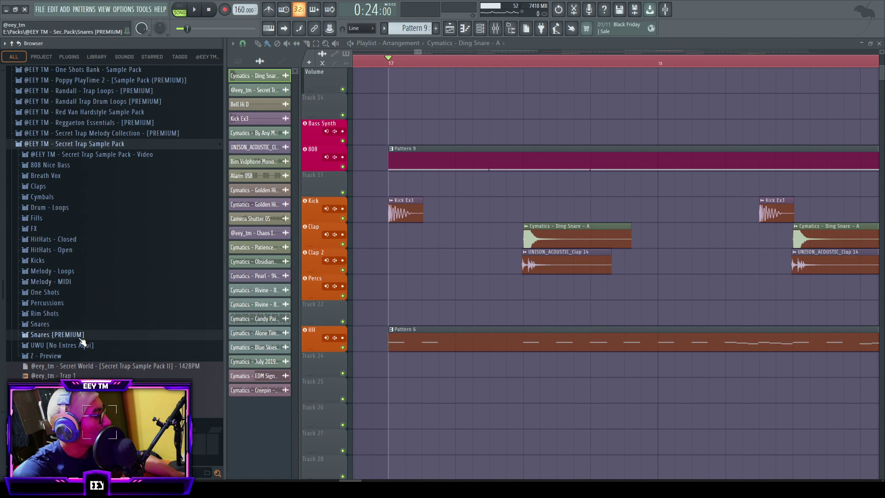
- Audition samples in the pack's Snares [PREMIUM] folder, ending with Secret Trap Snare 14
left_click(83, 333)
left_click(94, 276)
left_click(98, 209)
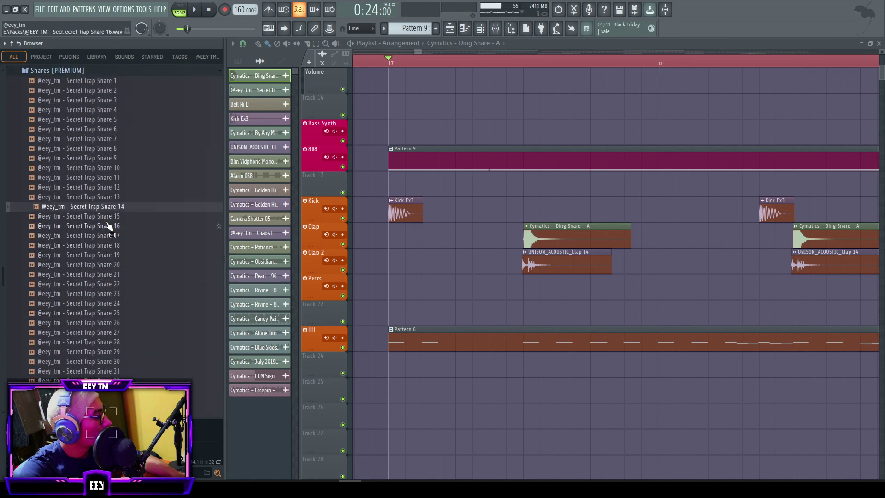
left_click(107, 224)
left_click(106, 217)
left_click(106, 209)
- Replace the Clap track's sample with Secret Trap Snare 14, play it and check its channel settings
left_click_drag(109, 211, 531, 235)
key("space")
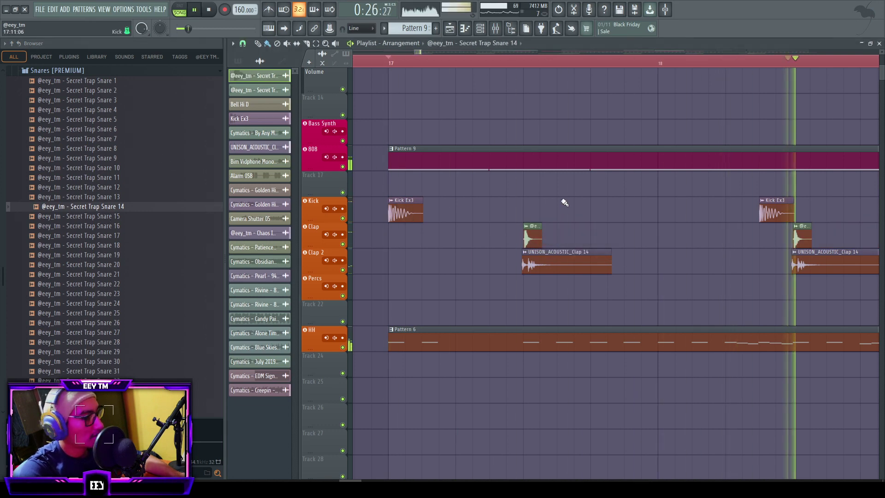
double_click(531, 235)
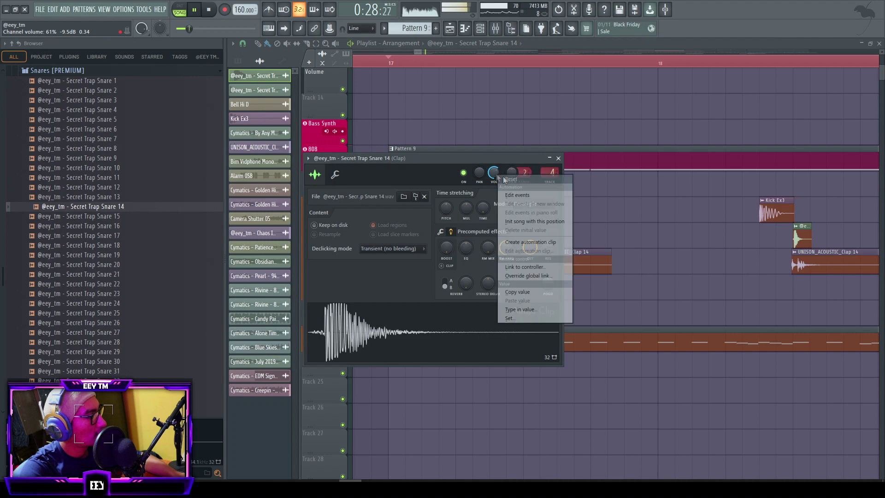
key("Escape")
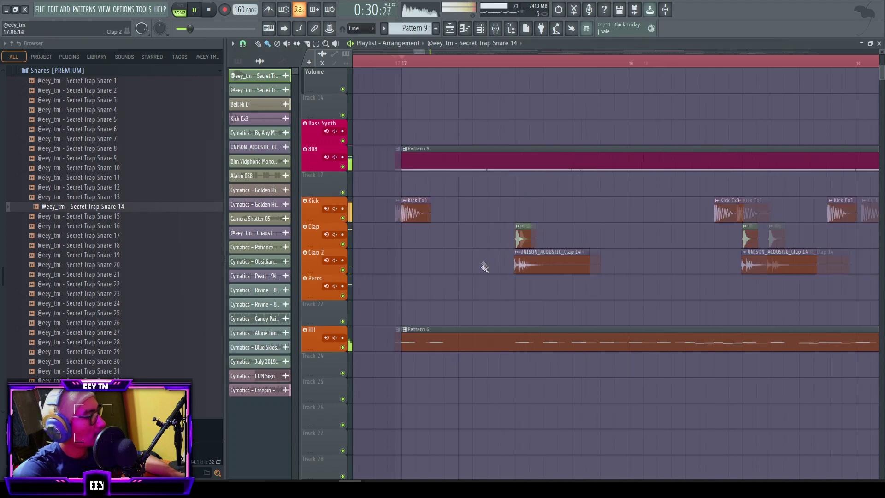
- Listen to the drums with the new snare while looking through the playlist
scroll(484, 263, "down", 4)
scroll(521, 286, "up", 2)
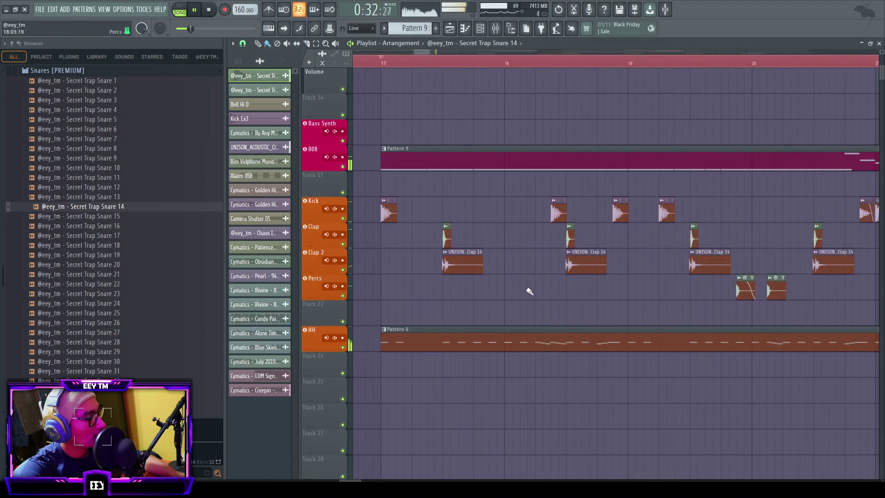
scroll(529, 289, "down", 5)
scroll(534, 287, "up", 4)
scroll(566, 308, "down", 3)
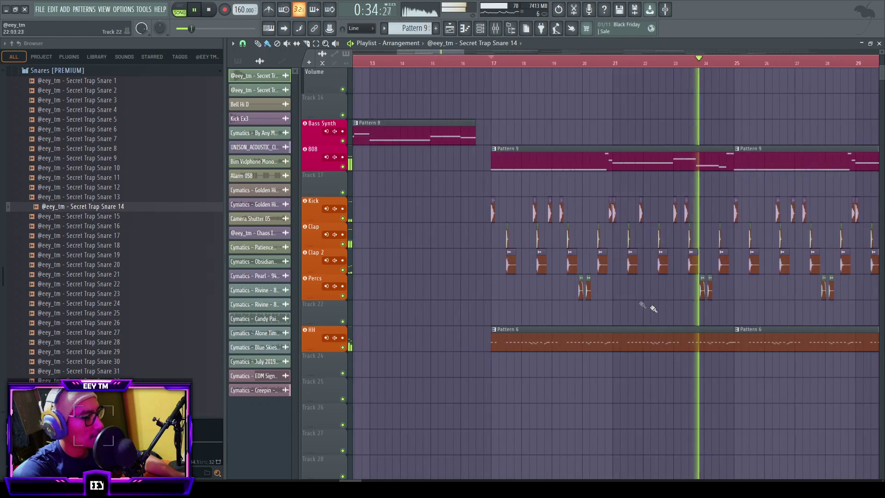
scroll(641, 302, "up", 3)
key("space")
- Check the sample settings of the Percs clip just before bar 20 and collapse the Snares [PREMIUM] folder
scroll(499, 284, "up", 4)
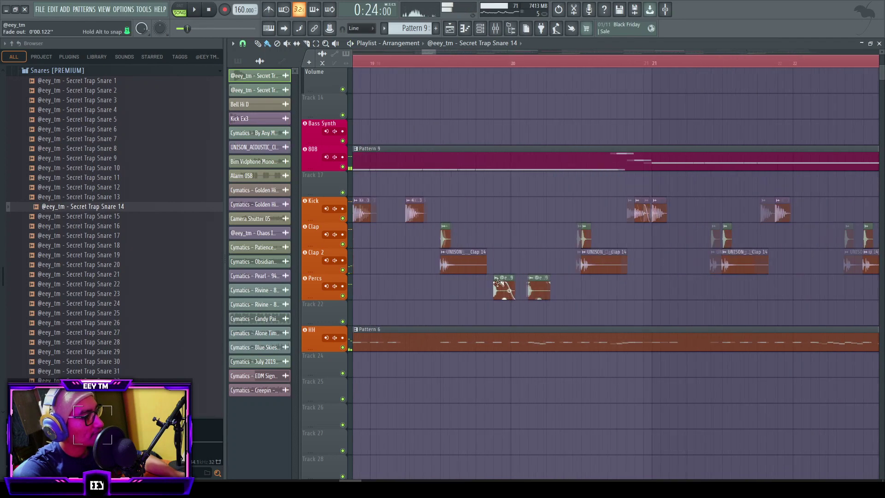
double_click(511, 290)
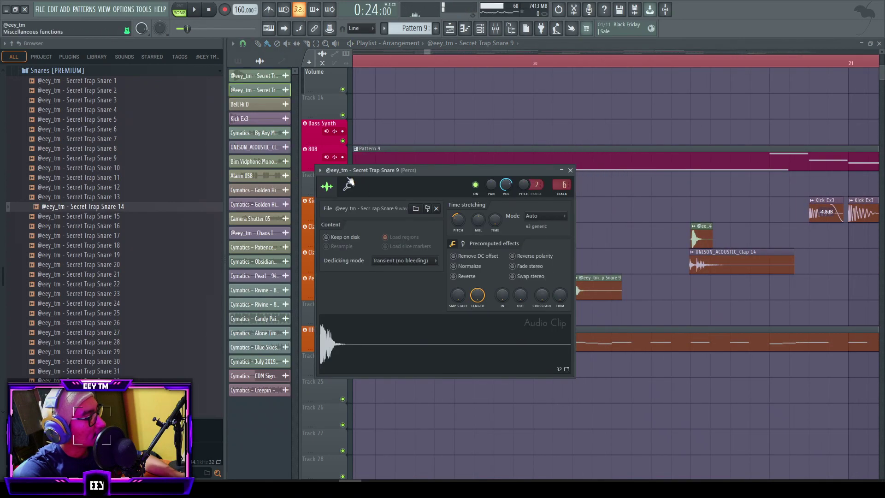
left_click(570, 171)
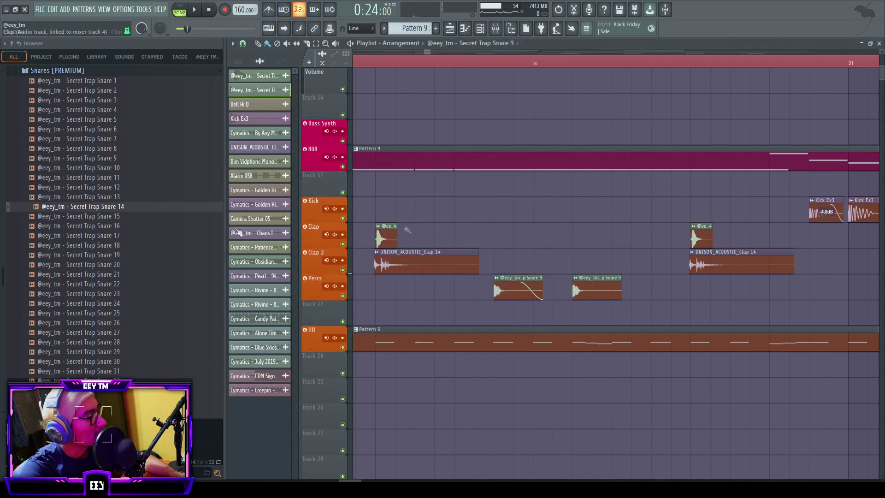
scroll(115, 262, "up", 6)
left_click(98, 247)
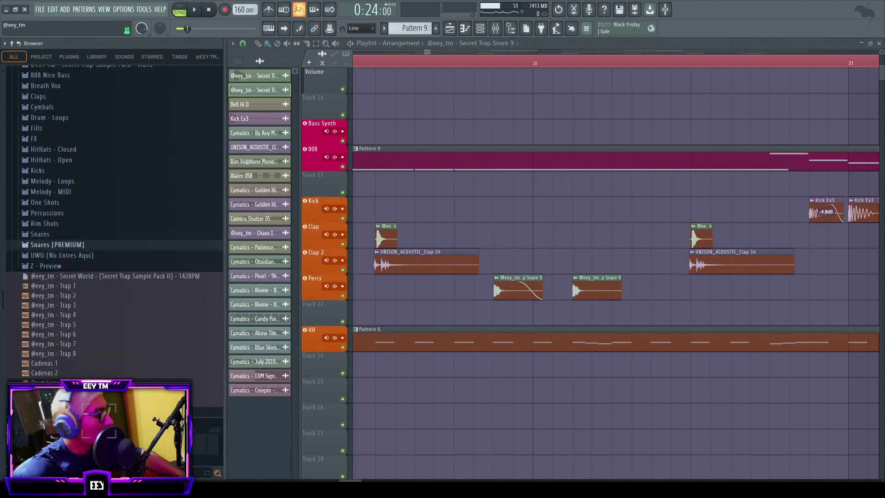
- Search the browser for cowbell samples and audition several of the results
key("Return")
left_click(46, 198)
left_click(58, 217)
left_click(52, 256)
left_click(54, 237)
left_click(56, 276)
left_click(53, 295)
left_click(51, 333)
left_click(60, 362)
left_click(61, 391)
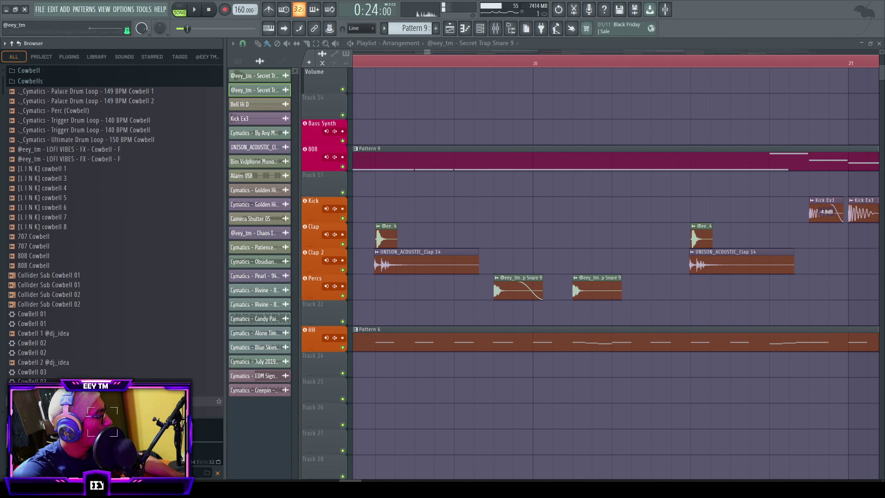
- Audition more cowbells, including the LINK and 707 samples, ending with the second 808 Cowbell
scroll(53, 400, "down", 2)
left_click(52, 363)
left_click(52, 382)
scroll(79, 209, "up", 2)
left_click(89, 169)
left_click(91, 151)
left_click(91, 160)
left_click(71, 189)
left_click(59, 218)
left_click(52, 237)
left_click(53, 255)
left_click(53, 265)
- Replace the Percs track's sample with 808 Cowbell and play the drums from bar 17
left_click_drag(53, 265, 512, 284)
key("space")
scroll(525, 259, "down", 5)
scroll(530, 256, "up", 2)
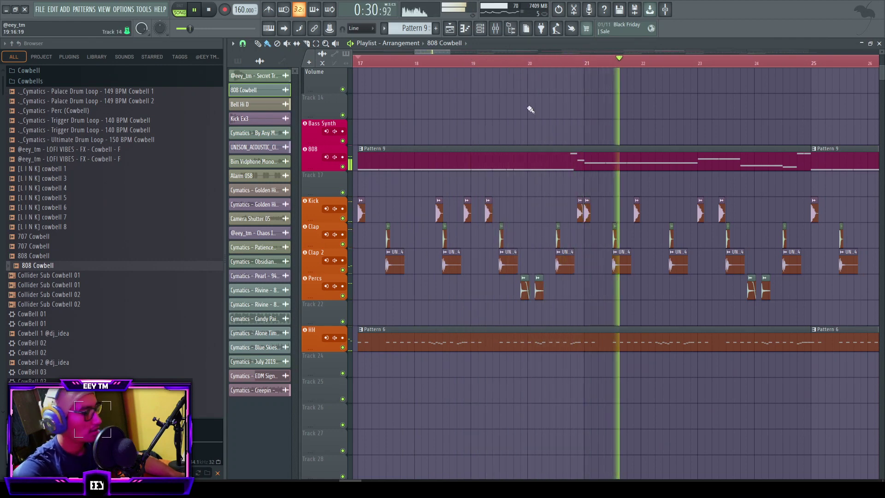
double_click(541, 288)
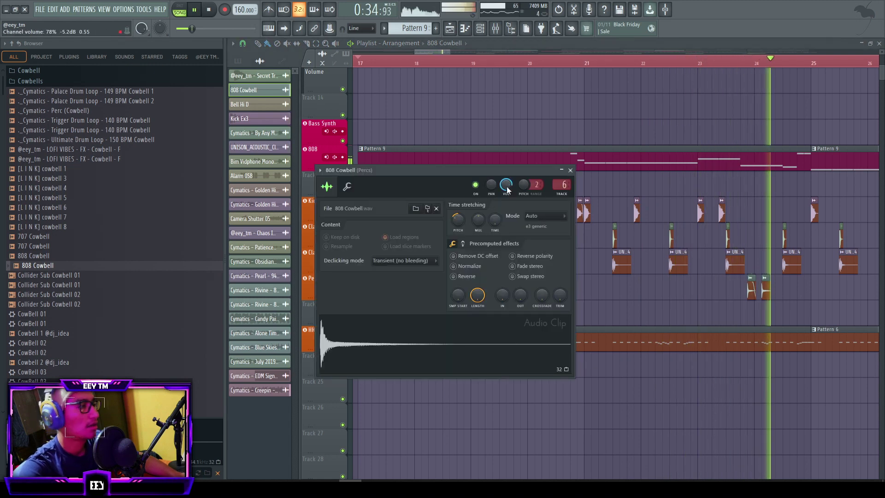
right_click(527, 115)
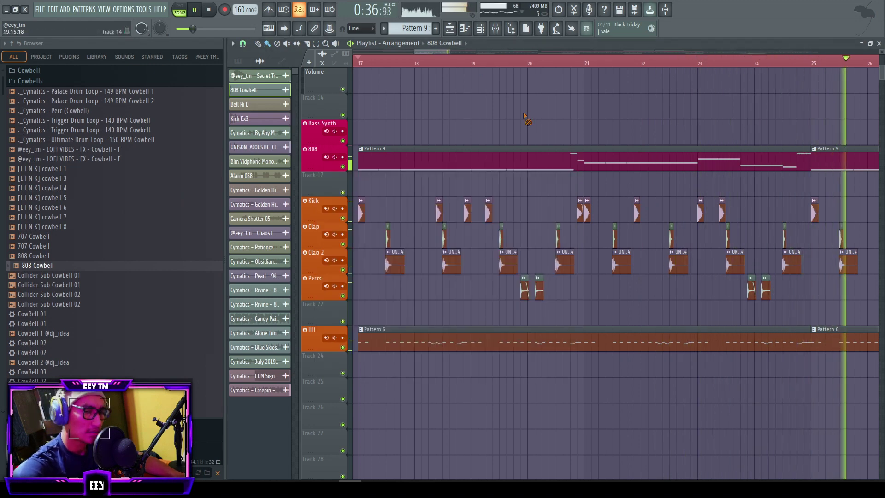
scroll(526, 117, "down", 2)
scroll(527, 118, "down", 3)
scroll(535, 206, "up", 6)
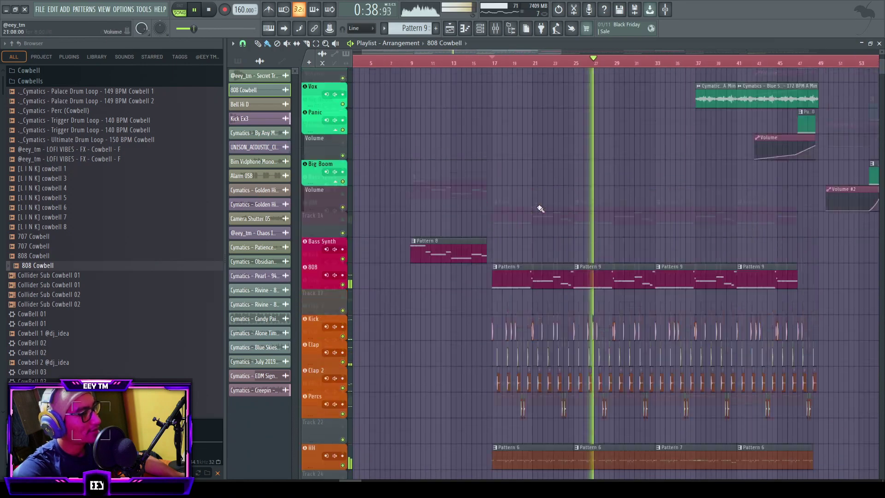
- Play the arrangement from bar 9 to hear the section where the first pluck pattern enters
scroll(545, 229, "down", 3)
scroll(632, 256, "up", 6)
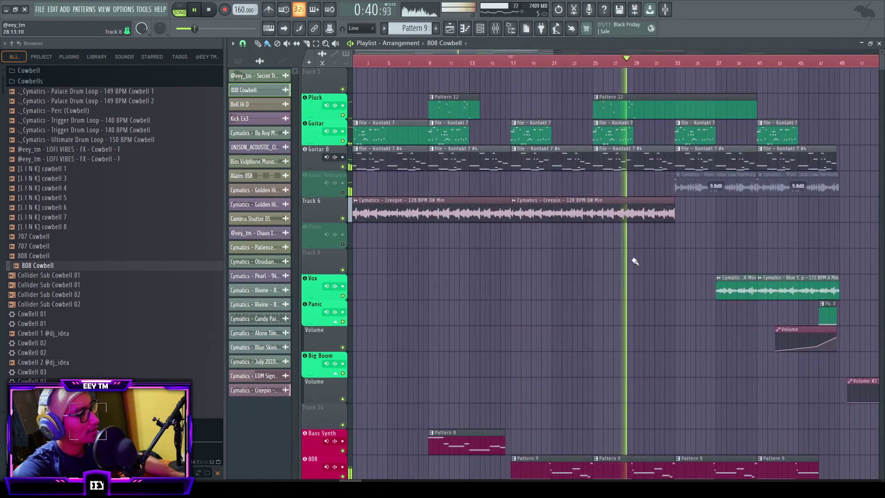
scroll(638, 262, "down", 1)
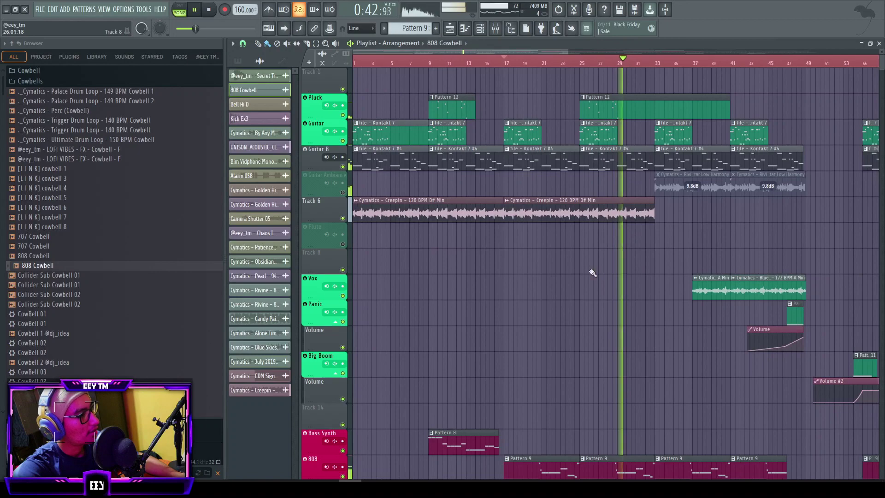
key("space")
left_click(430, 59)
key("space")
scroll(449, 83, "up", 8)
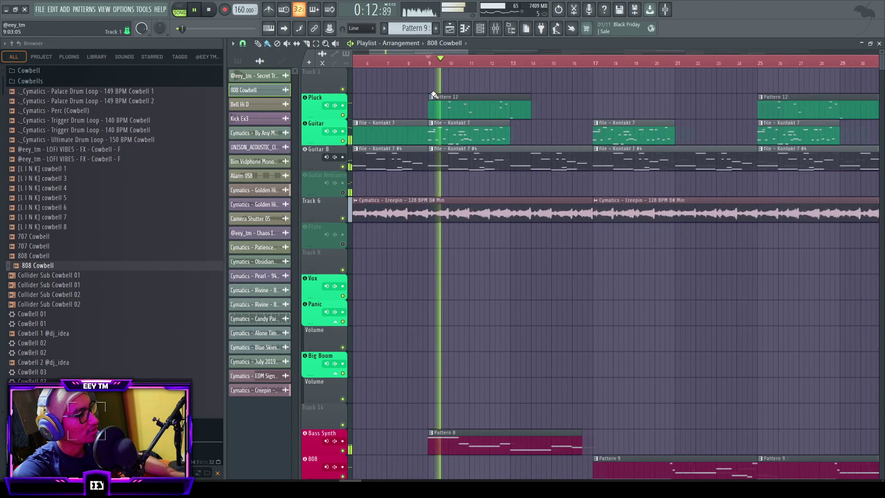
key("space")
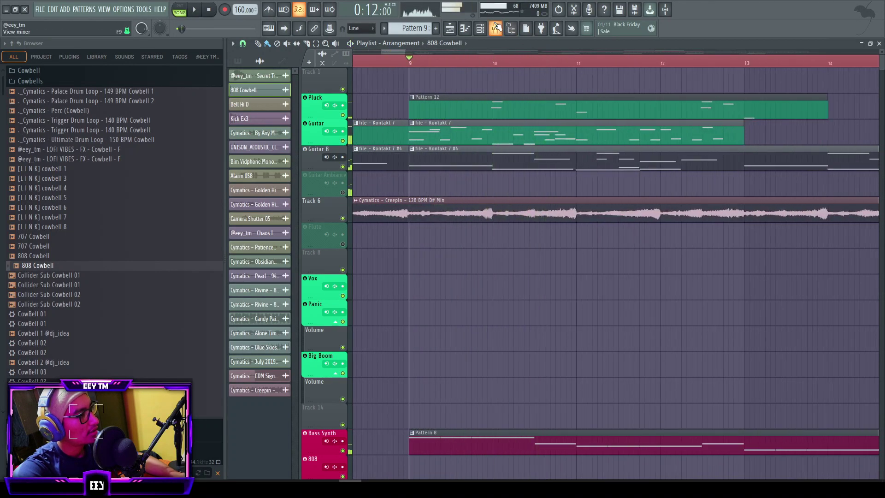
- Adjust the Pluck track's mixer volume while listening to the section from bar 9
key("F9")
left_click(393, 192)
key("space")
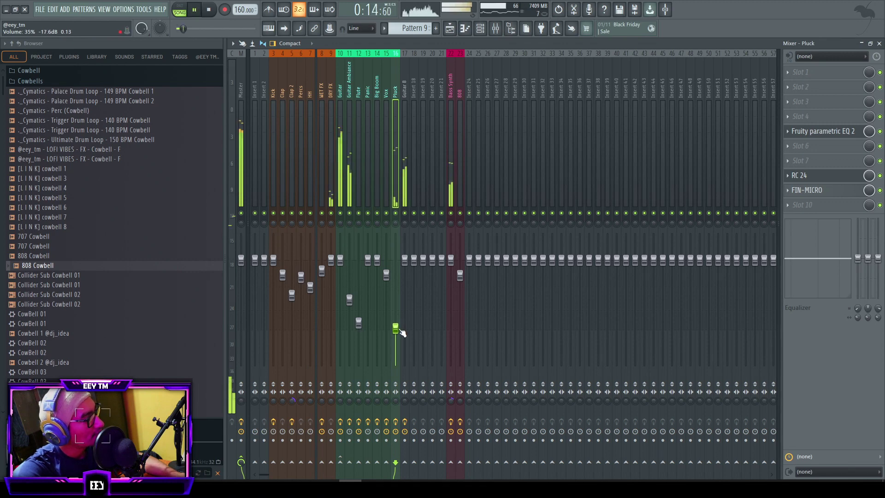
left_click(880, 45)
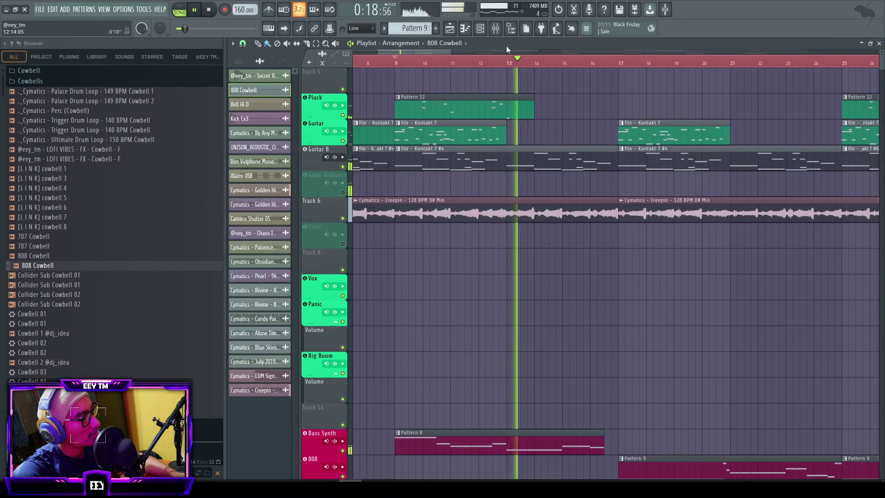
key("F9")
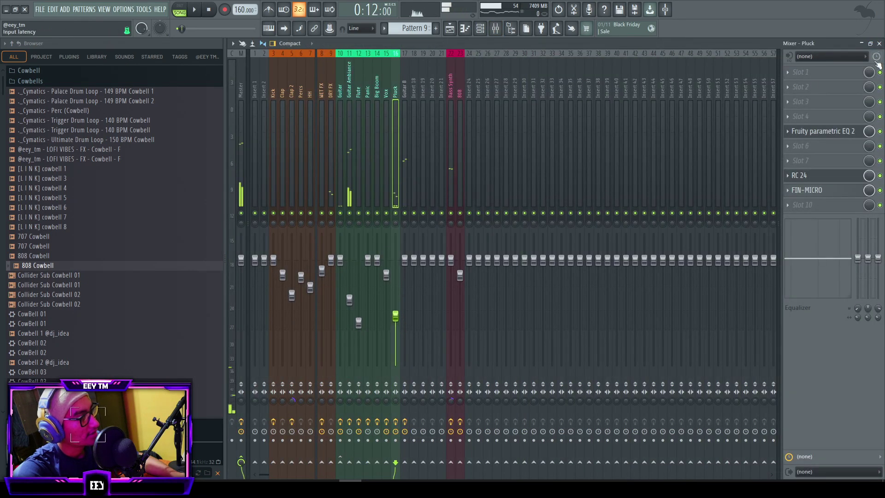
left_click(879, 43)
- Lower the velocities of the first four pluck notes in Pattern 12, fine-tuning the opening two by ear during playback
double_click(479, 106)
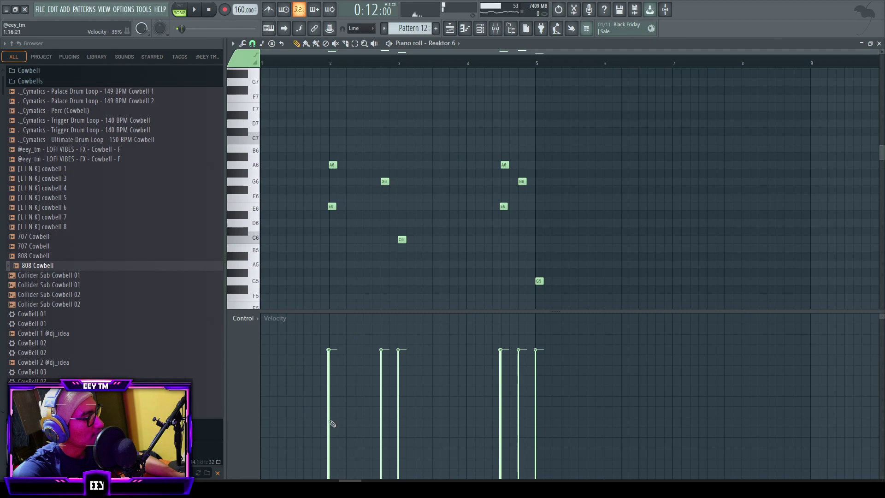
key("space")
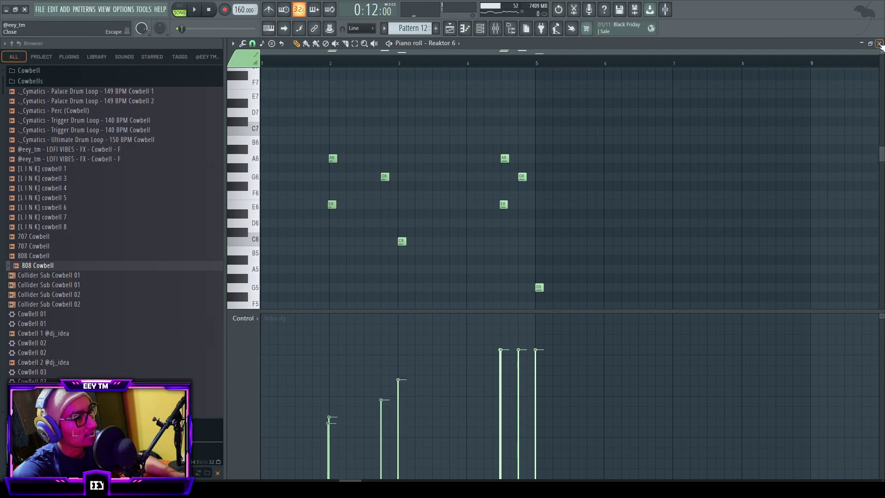
left_click(879, 43)
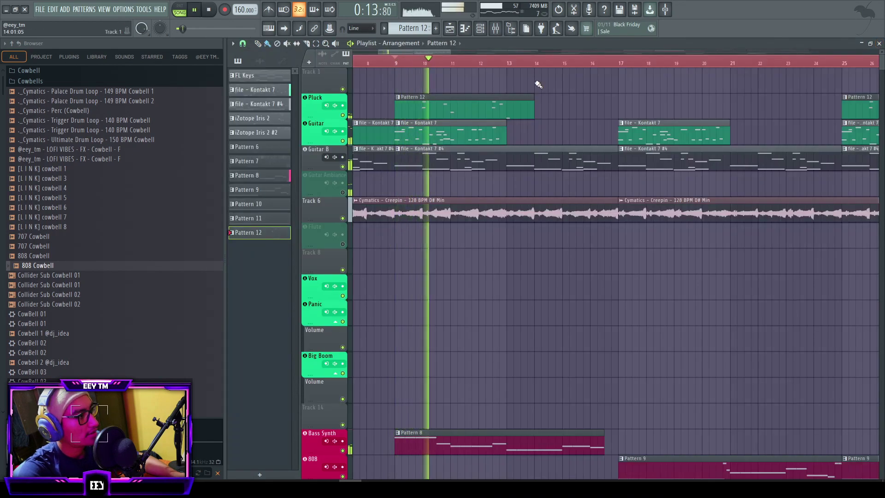
double_click(495, 97)
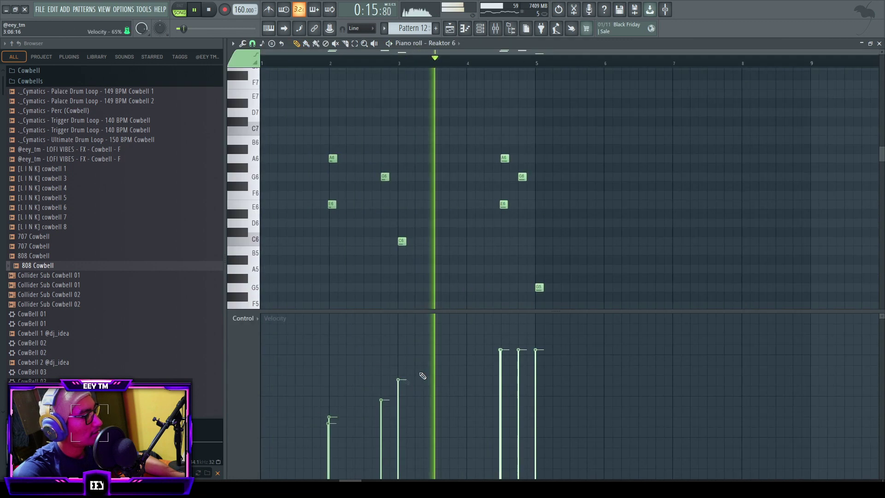
left_click(327, 405)
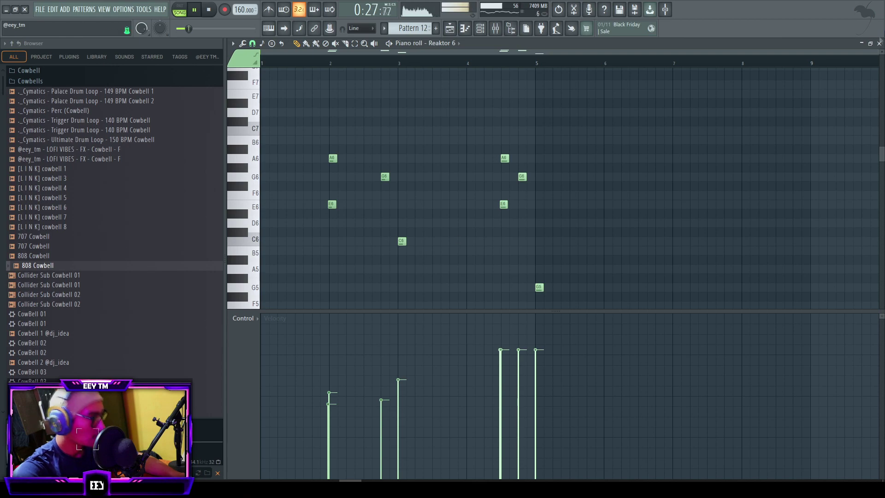
left_click(879, 43)
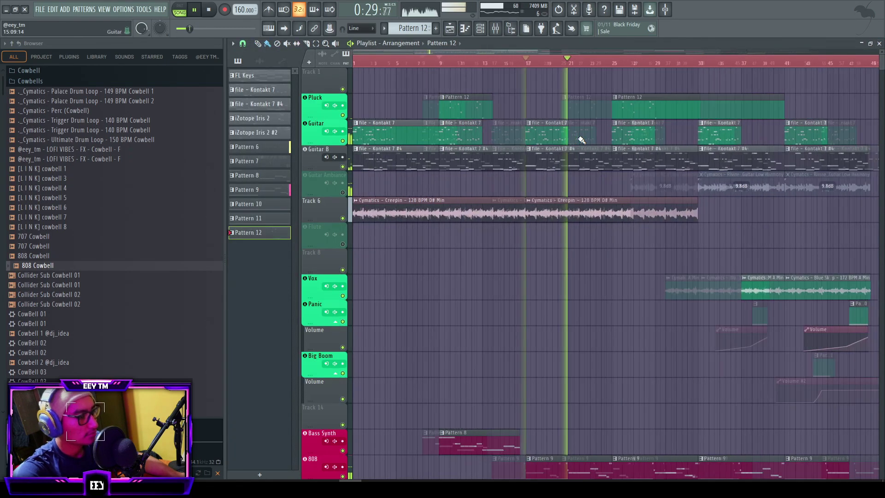
- Review the arrangement during playback, from the pluck and guitar tracks down to the drums and FX, and stop playback
scroll(454, 123, "down", 7)
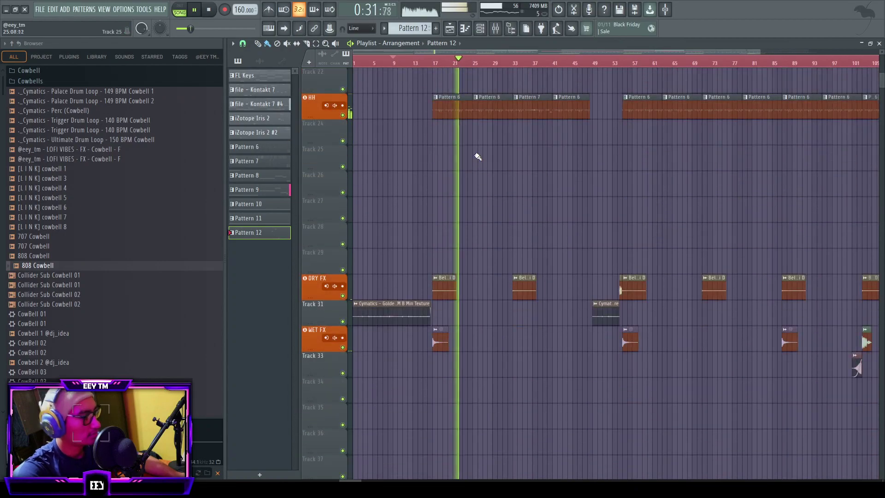
scroll(488, 161, "up", 10)
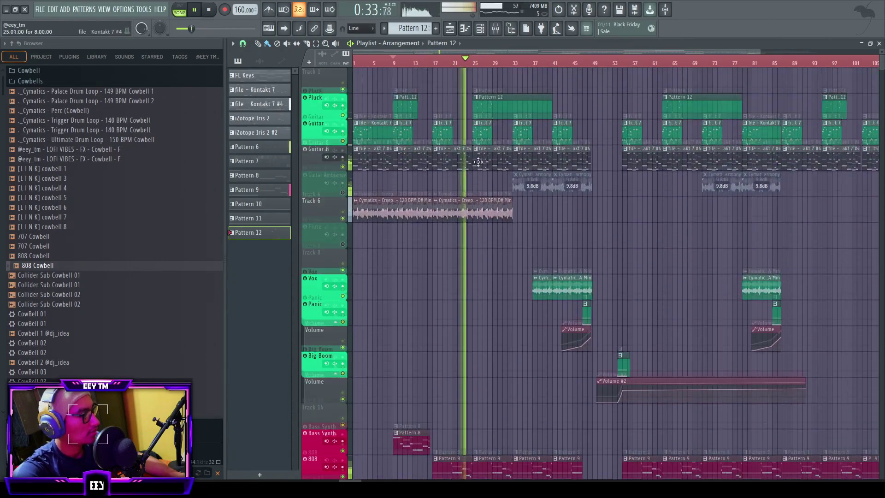
scroll(480, 157, "up", 6)
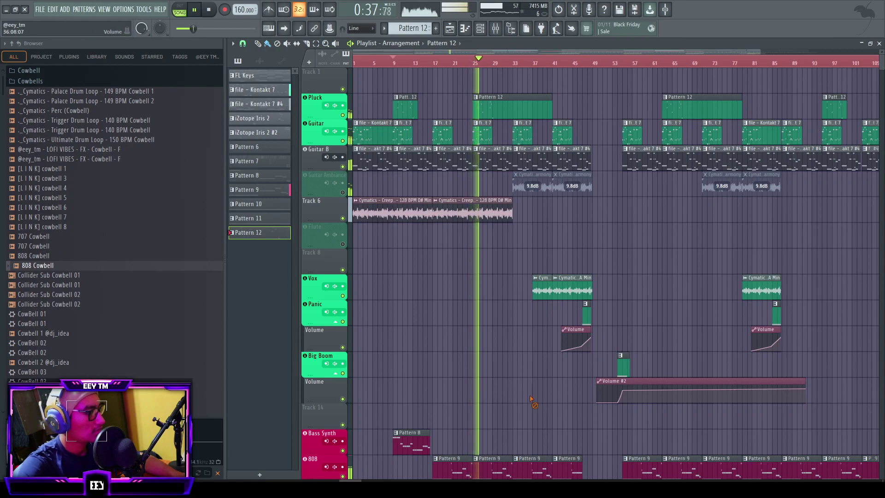
scroll(530, 323, "down", 9)
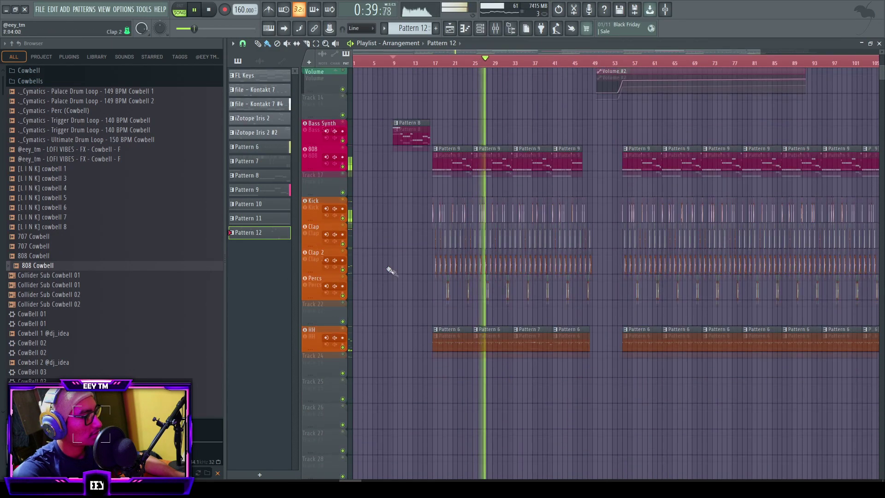
scroll(405, 286, "up", 9)
scroll(466, 301, "down", 15)
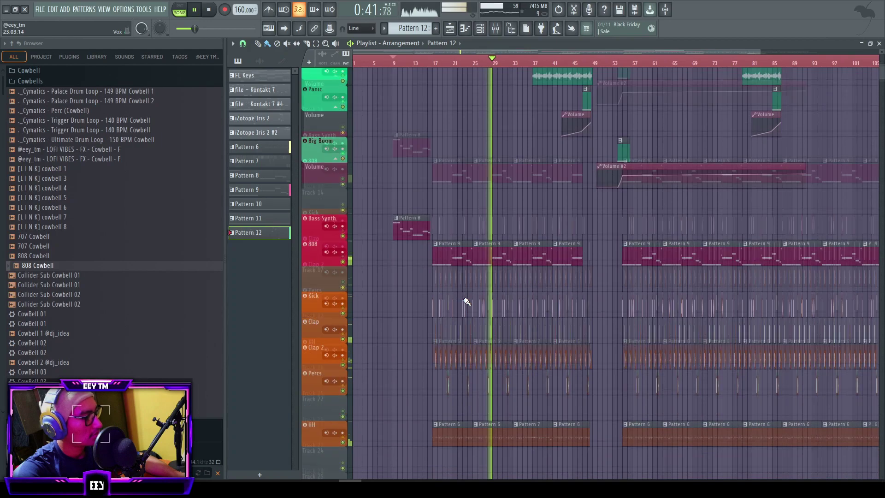
scroll(489, 323, "up", 15)
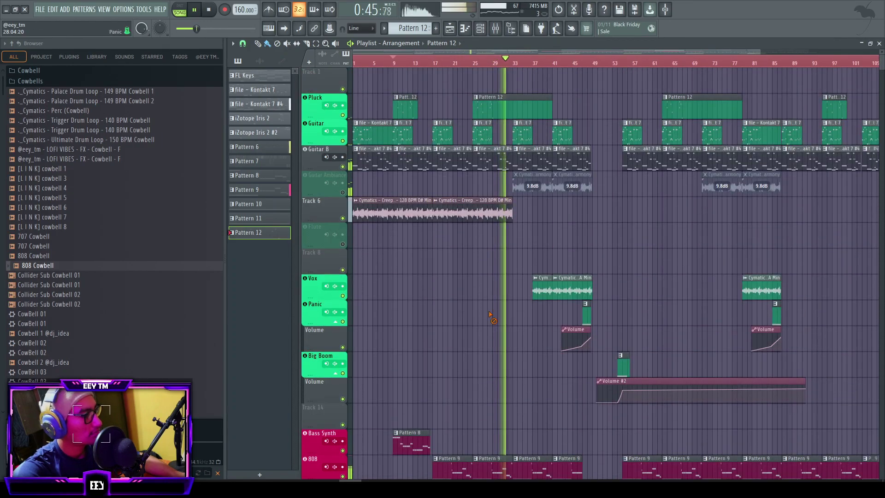
scroll(491, 313, "down", 2)
scroll(490, 312, "up", 2)
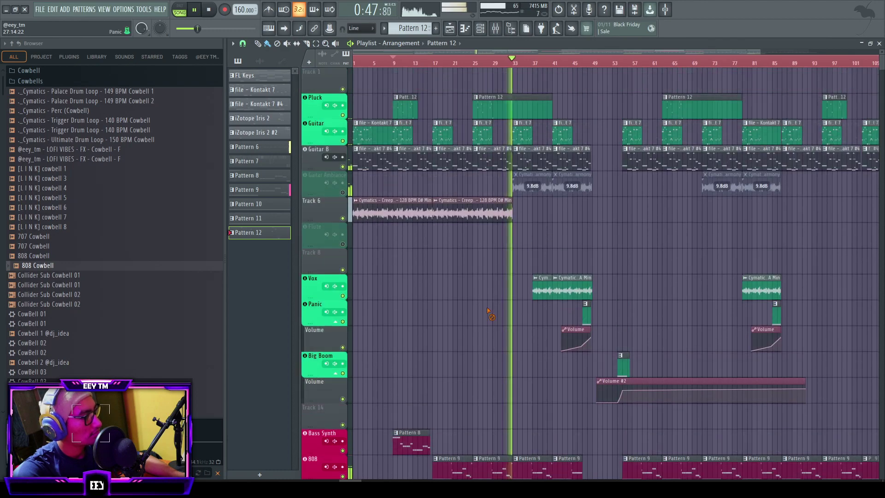
key("space")
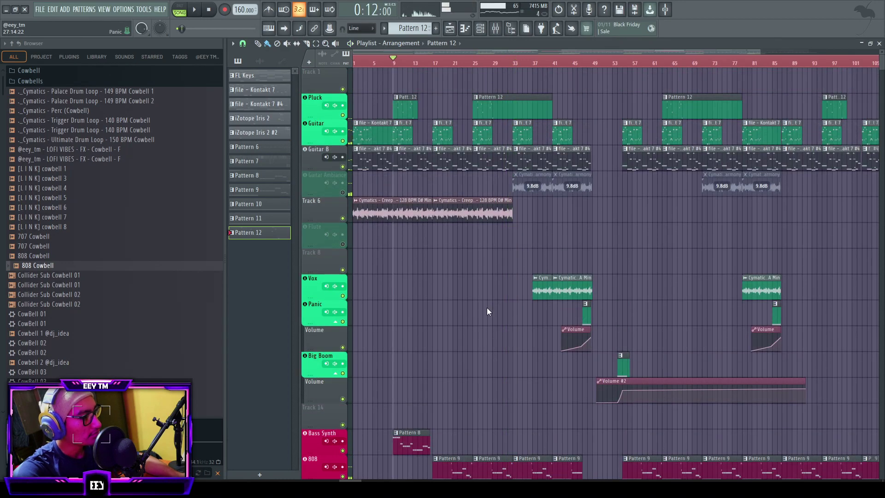
scroll(472, 283, "down", 1)
scroll(561, 244, "down", 15)
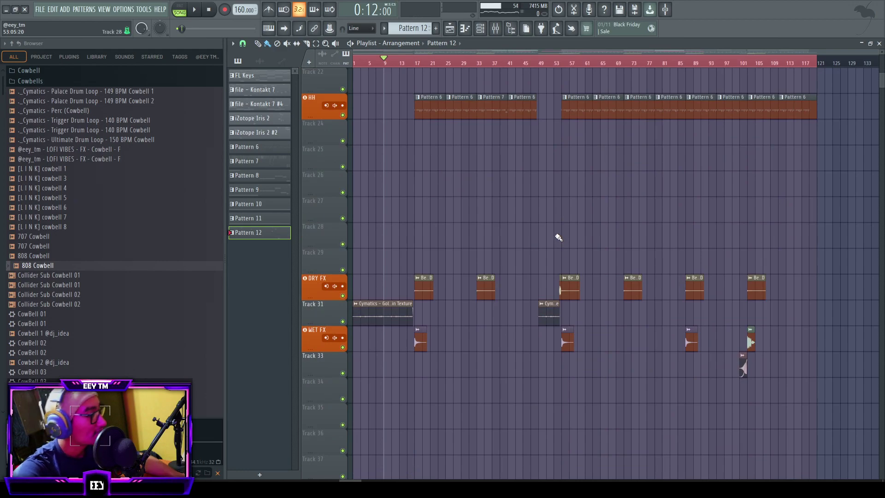
scroll(568, 240, "up", 12)
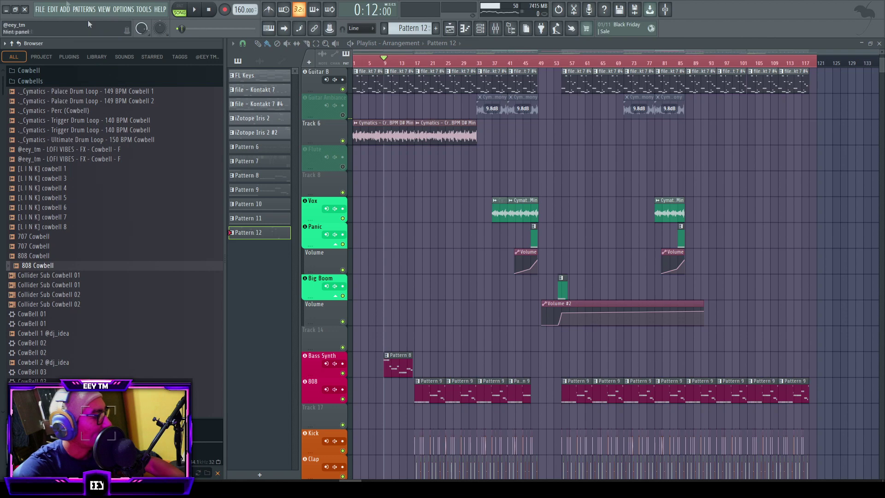
- Start a new empty project, saving the changes to the current Ethereal Echoes project
left_click(40, 9)
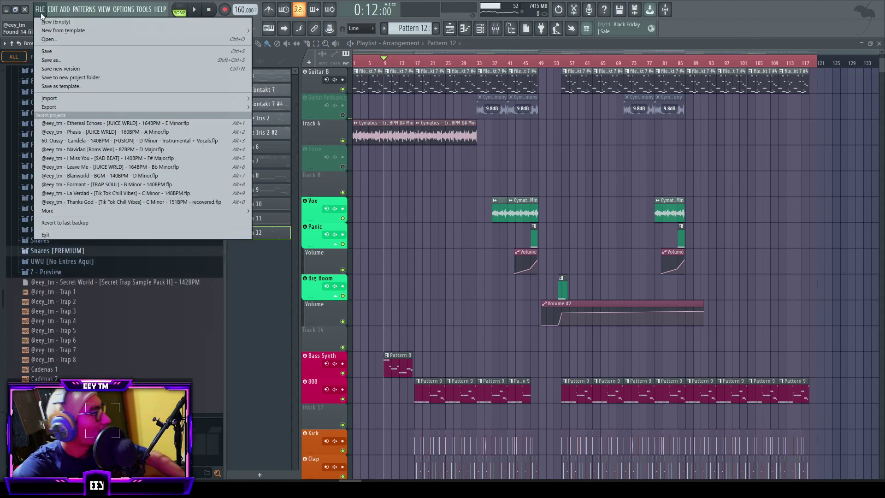
left_click(54, 22)
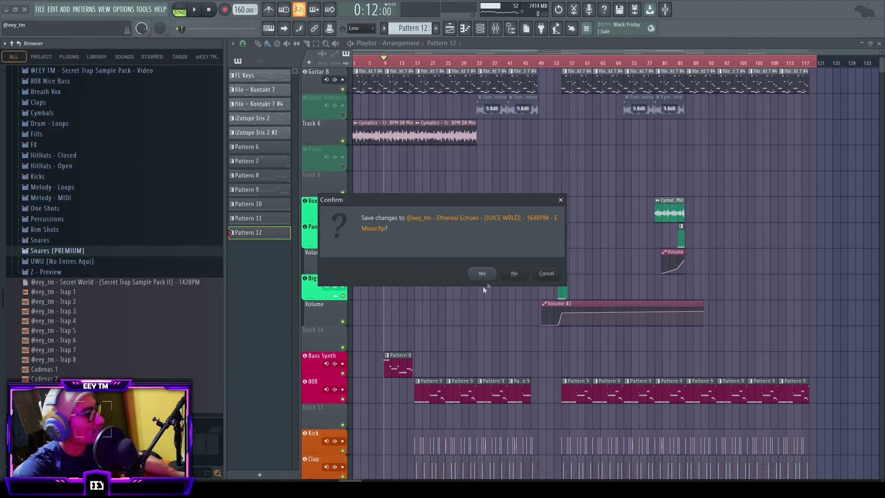
left_click(485, 273)
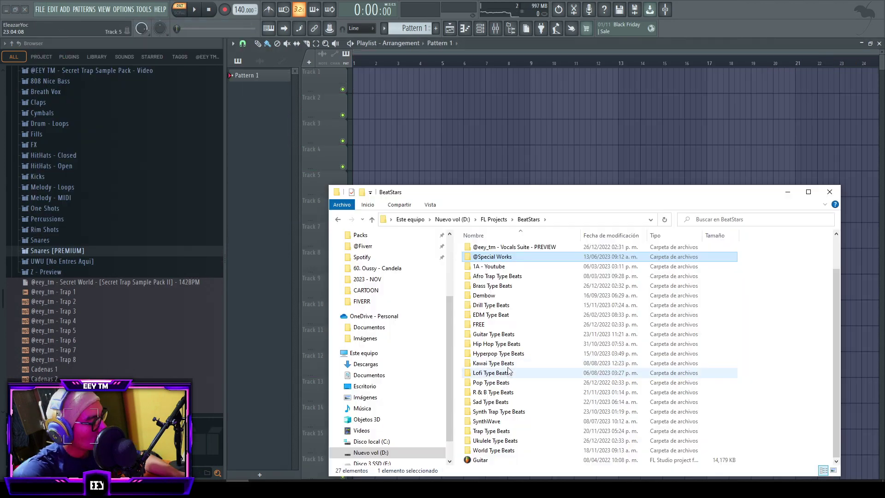
- Look through the existing projects in the Guitar Type Beats folder under BeatStars
double_click(505, 334)
scroll(532, 293, "down", 3)
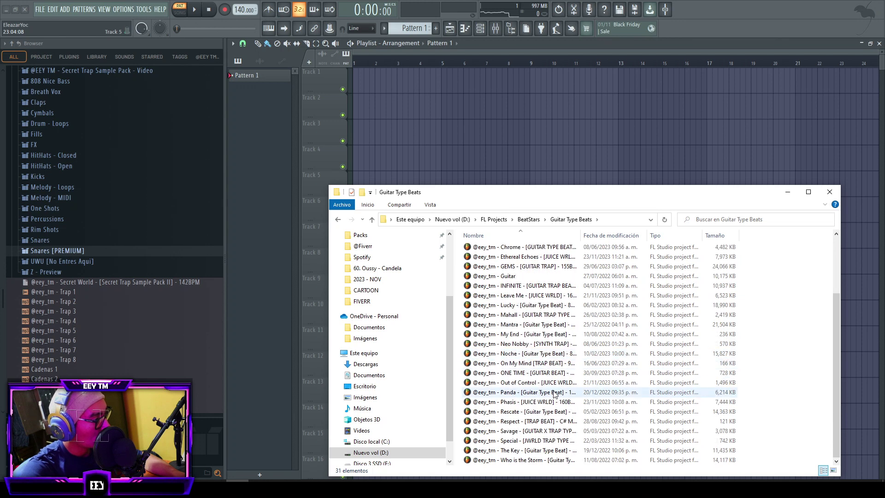
scroll(537, 341, "up", 1)
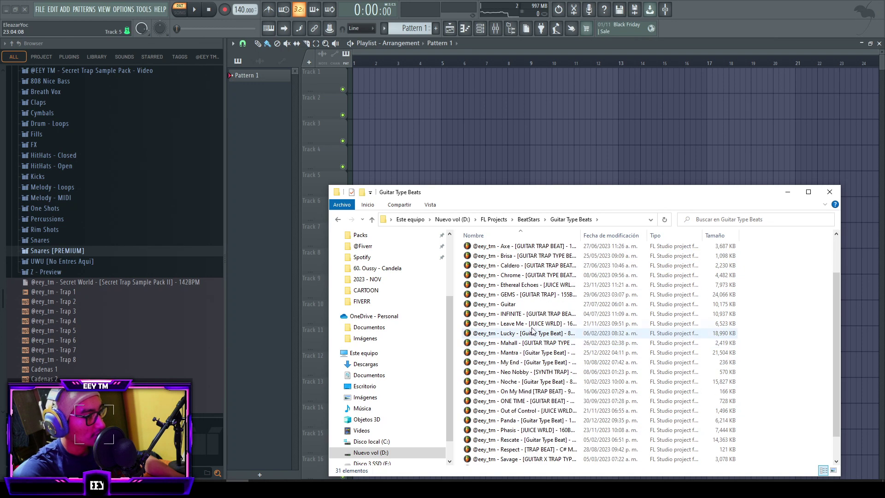
left_click(40, 9)
left_click(50, 60)
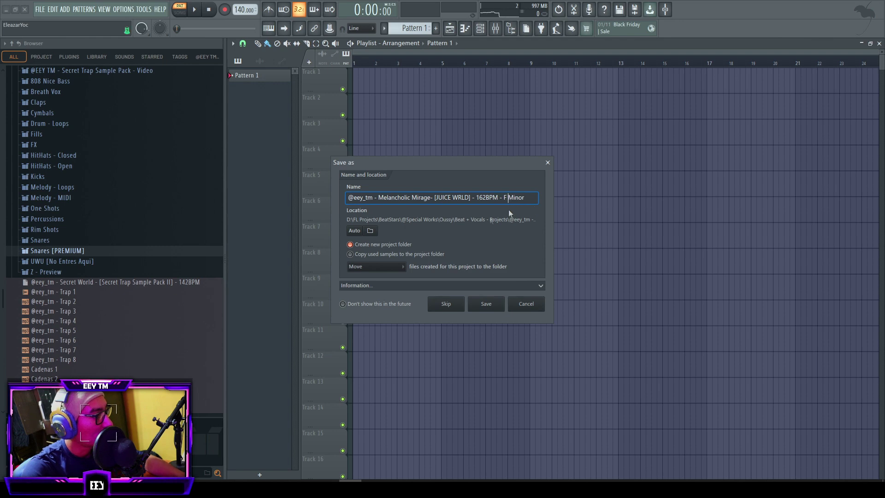
left_click(500, 304)
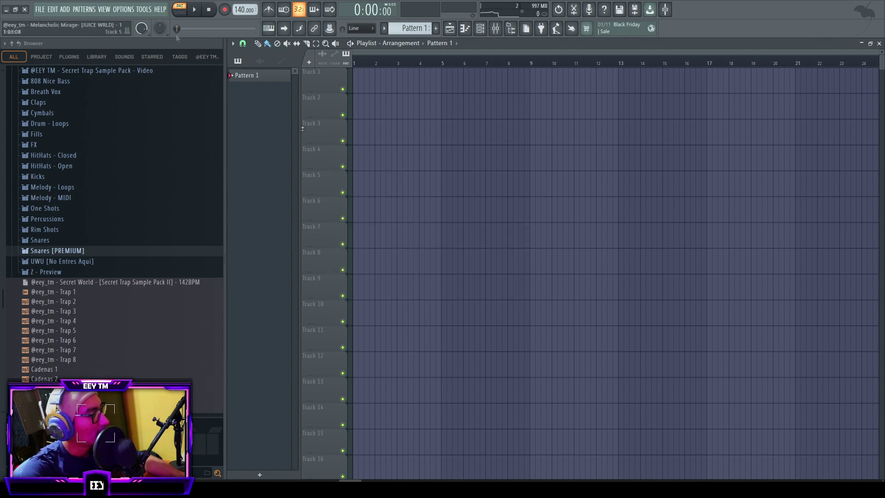
left_click(125, 11)
left_click(152, 43)
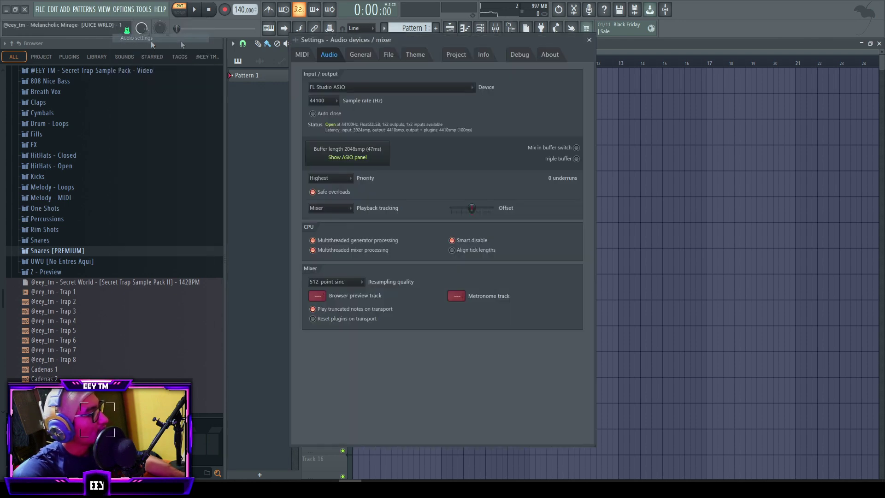
left_click(484, 55)
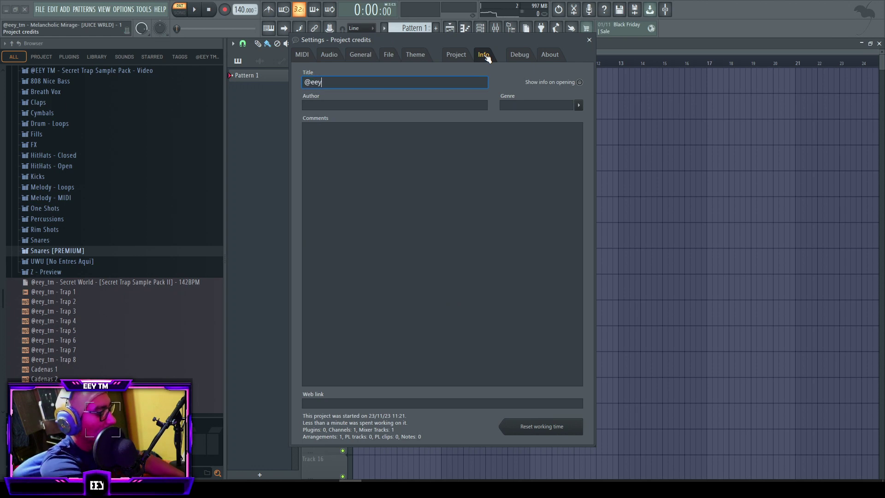
left_click(589, 40)
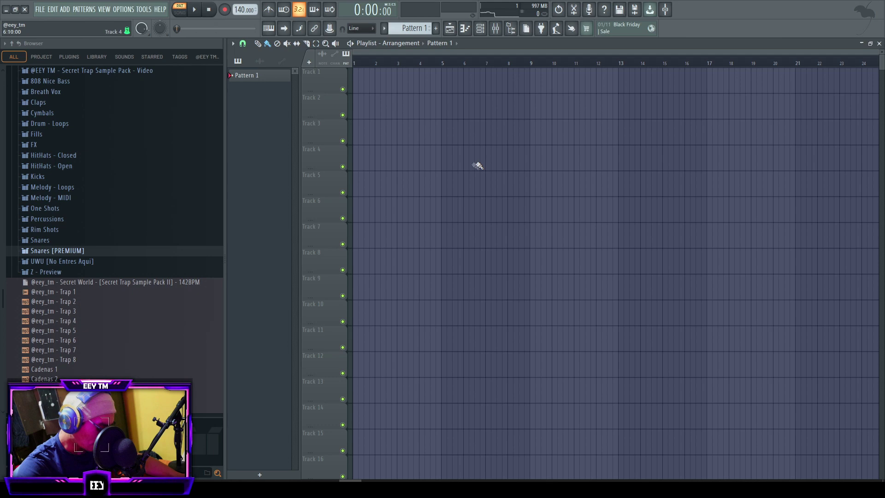
- Add a Kontakt 7 instrument channel to the channel rack and close its plugin window
left_click(480, 29)
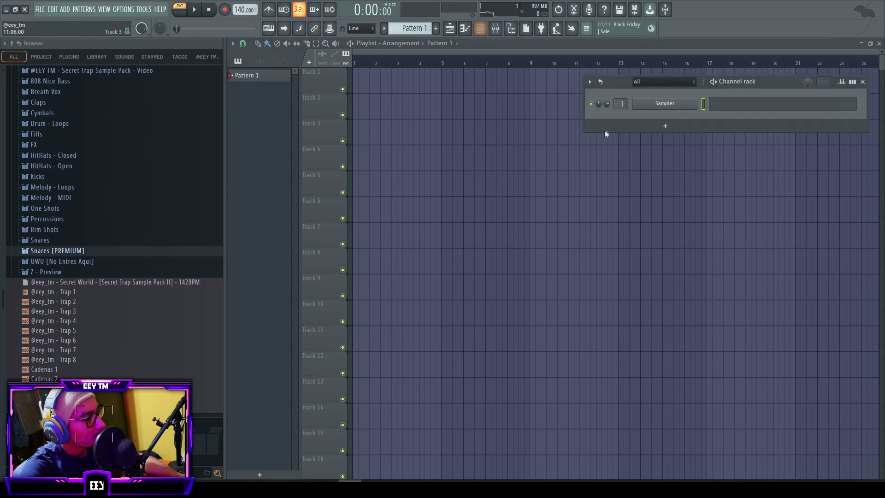
left_click_drag(639, 92, 483, 91)
left_click(526, 134)
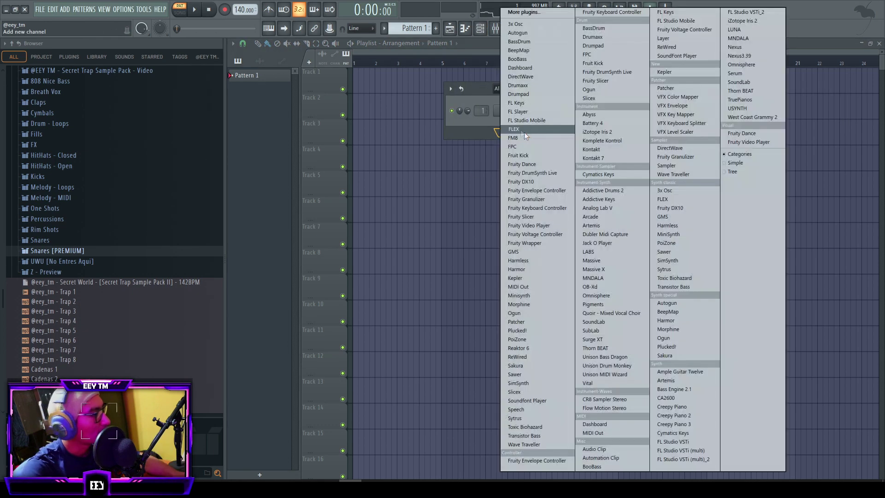
left_click(613, 159)
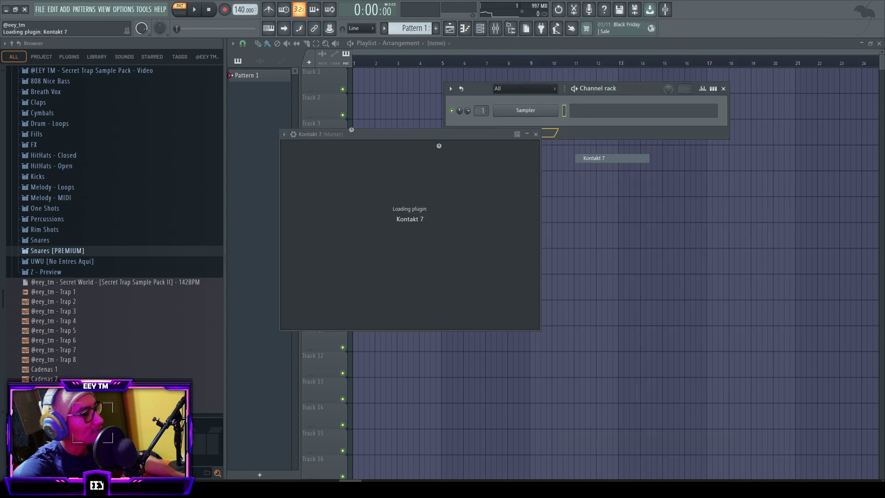
left_click(284, 134)
left_click(335, 314)
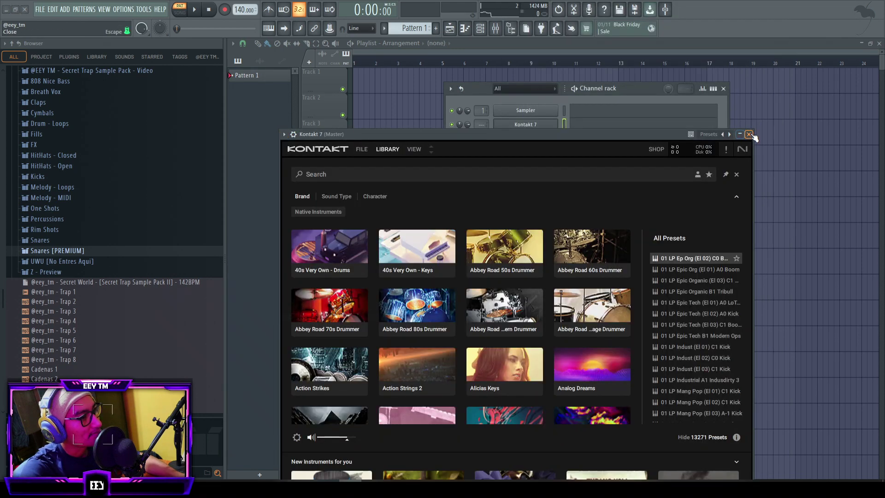
left_click(749, 134)
- Add FL Keys and Unison MIDI Wizard channels to the channel rack
left_click(526, 139)
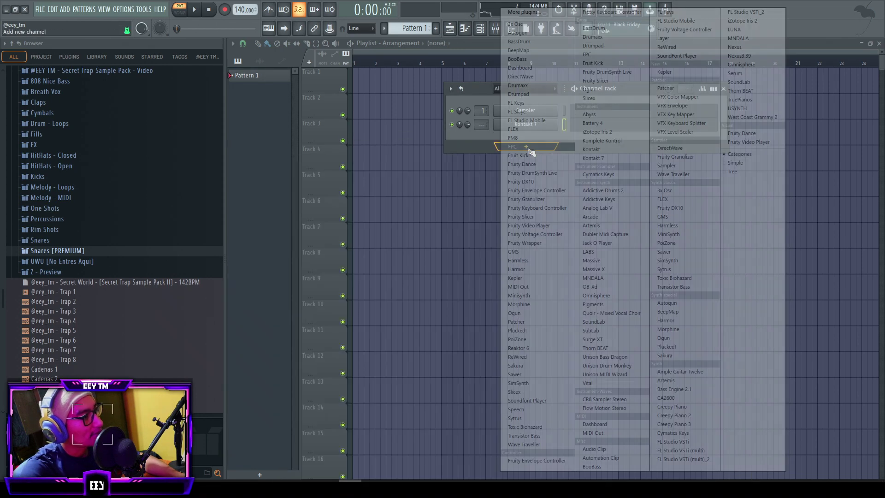
left_click(543, 107)
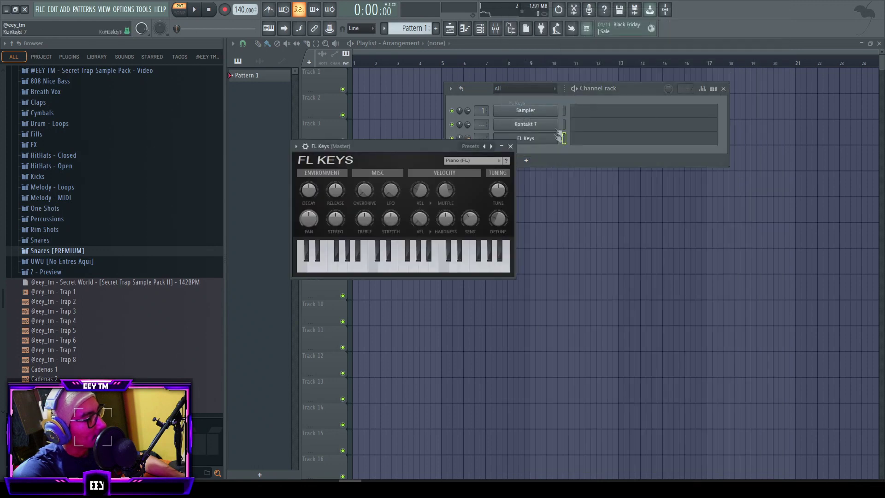
left_click(536, 157)
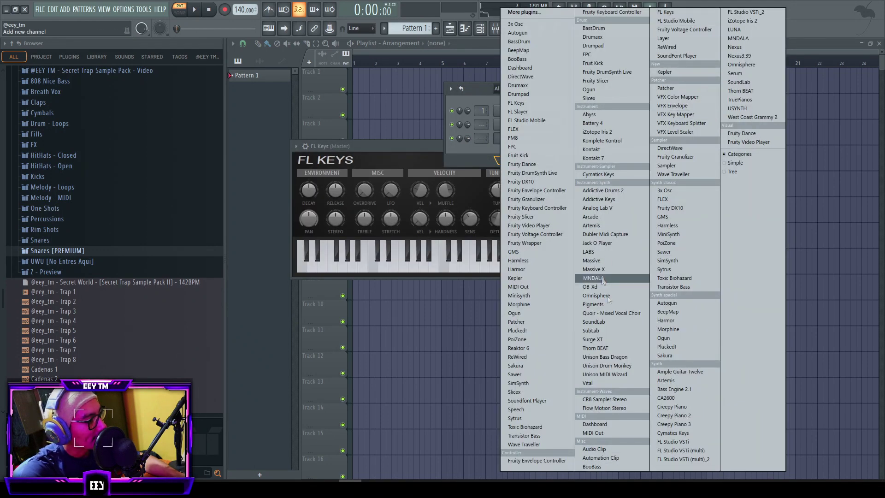
left_click(604, 374)
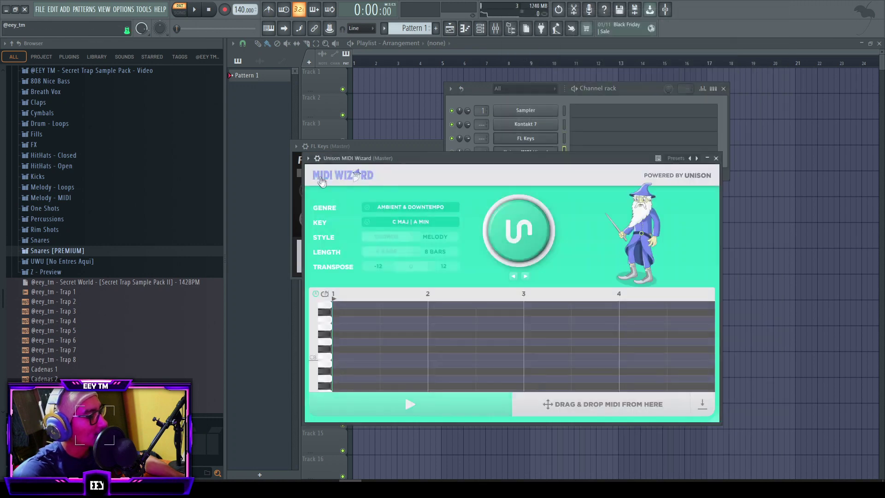
left_click(309, 152)
left_click(550, 152)
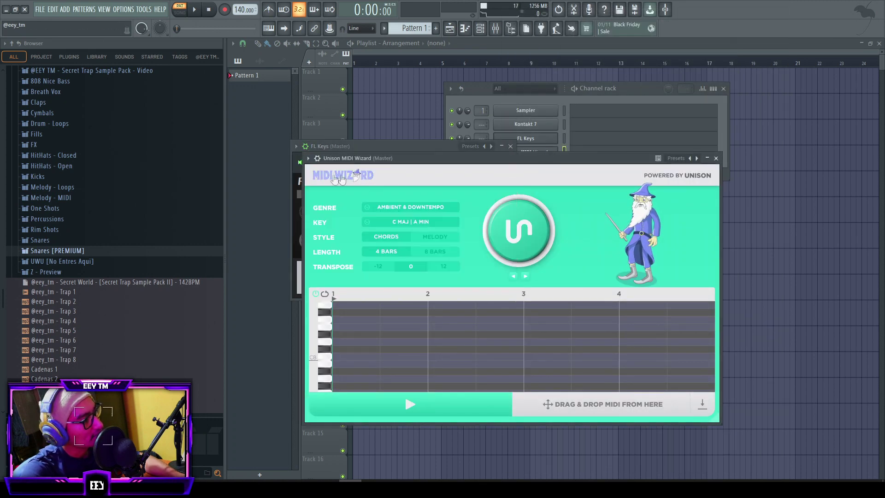
left_click(308, 159)
left_click(341, 344)
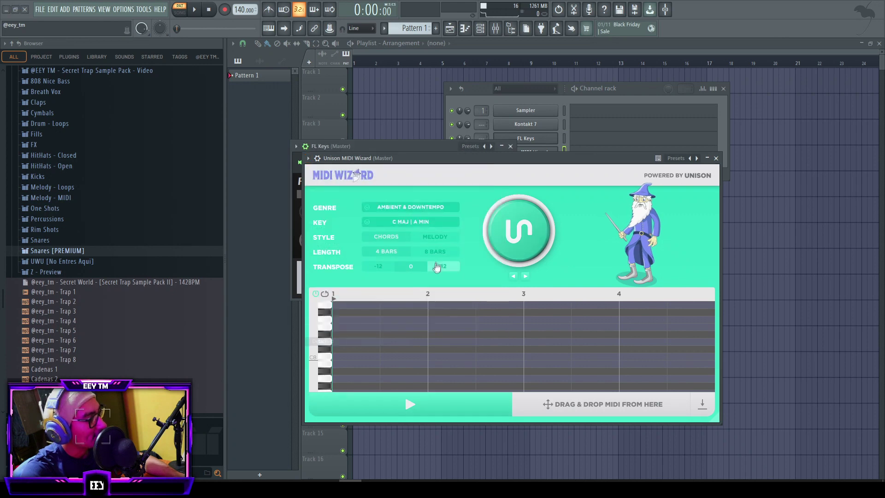
- Generate an 8-bar chord progression in MIDI Wizard with the key Ab Maj | F Min and the genre UK Drill & UK Grime
left_click(410, 221)
left_click(401, 324)
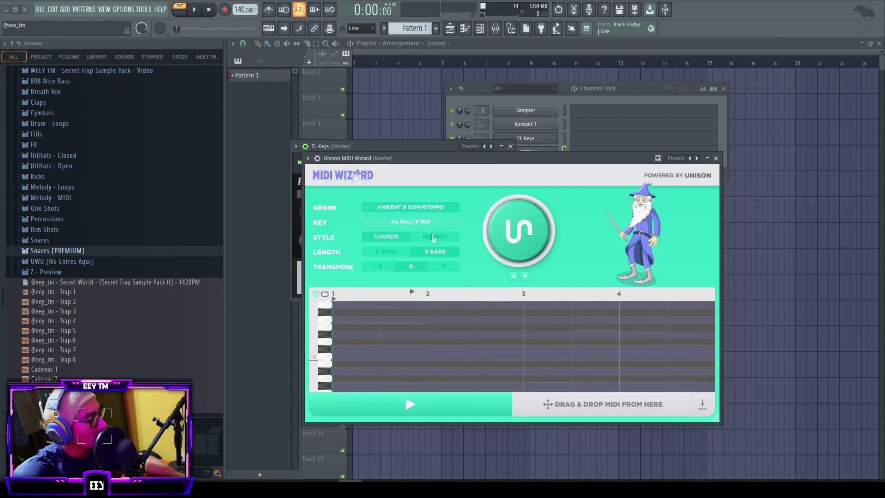
left_click(410, 207)
left_click(417, 408)
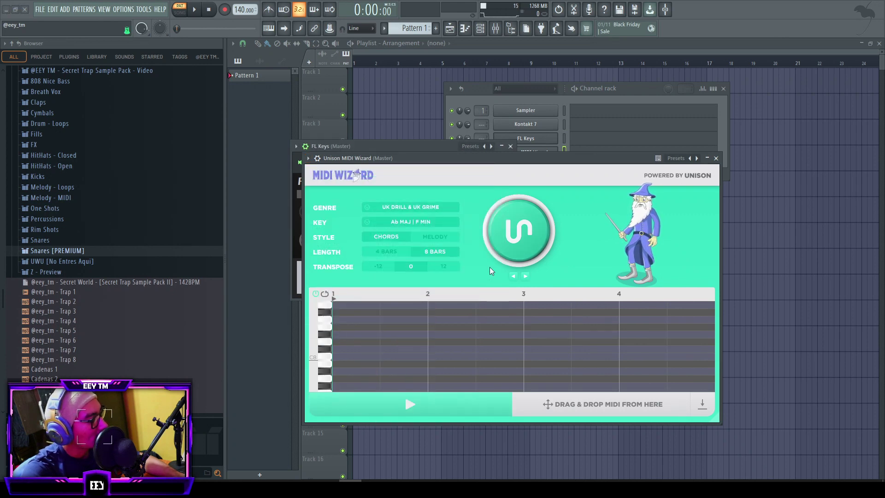
left_click(526, 205)
- Transfer the generated chord MIDI to the FL Keys channel, start playback and close the MIDI Wizard window
left_click_drag(538, 162, 459, 218)
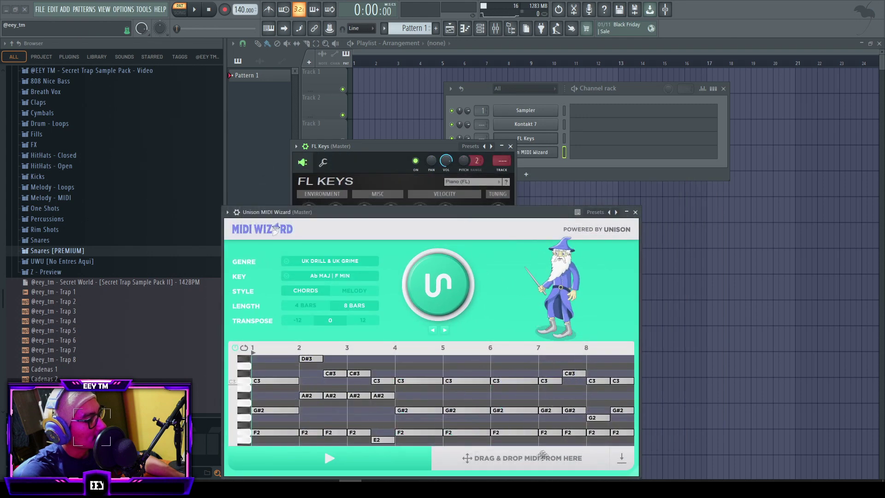
left_click_drag(598, 142, 598, 143)
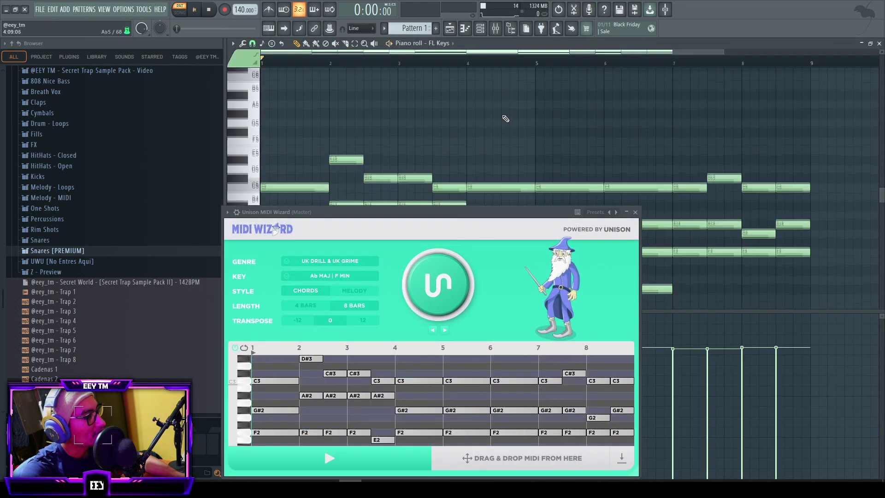
key("space")
left_click(635, 212)
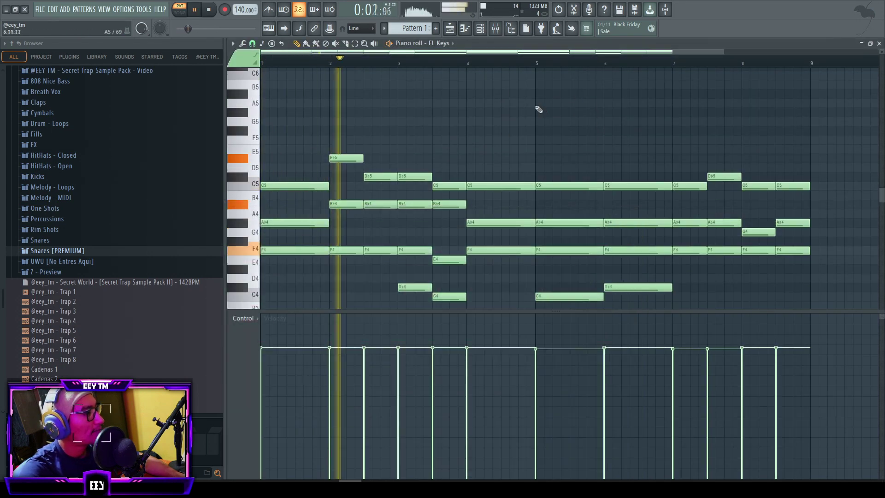
- Set the project tempo to 162 BPM and review the playing chords in the FL Keys piano roll
left_click_drag(241, 10, 242, 0)
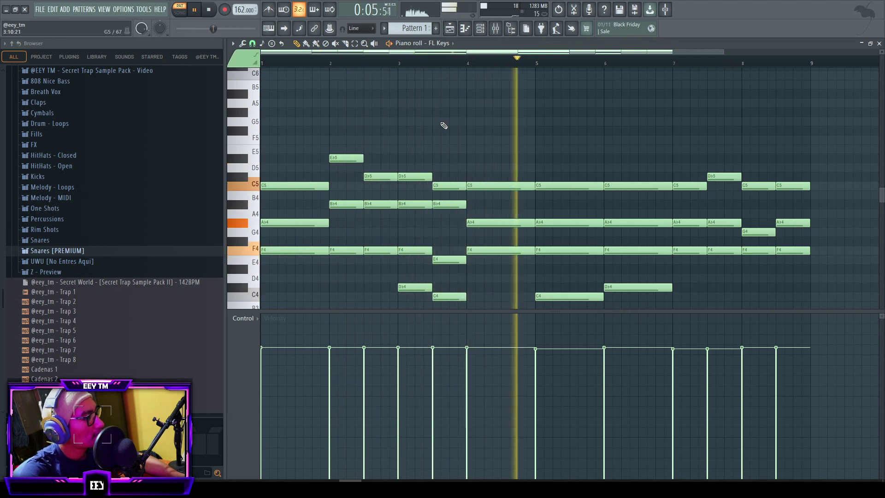
scroll(550, 126, "down", 2)
scroll(523, 156, "down", 1)
scroll(538, 165, "down", 4)
scroll(551, 177, "up", 8)
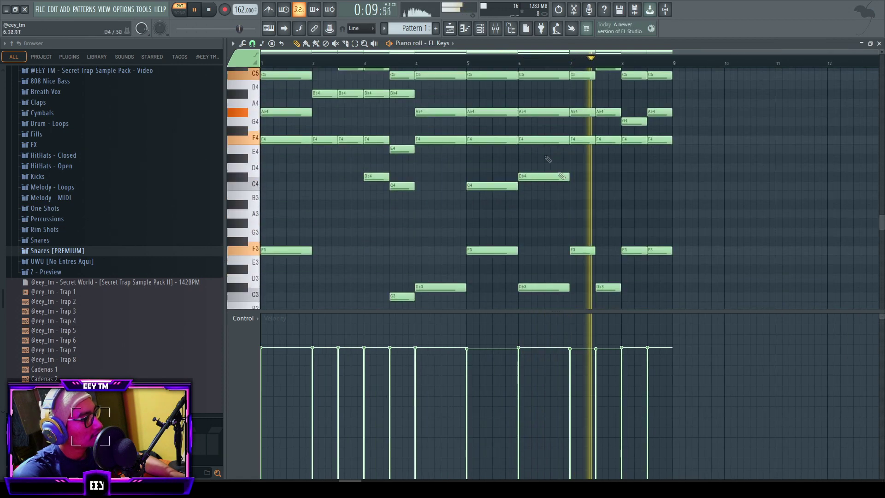
scroll(550, 152, "down", 3)
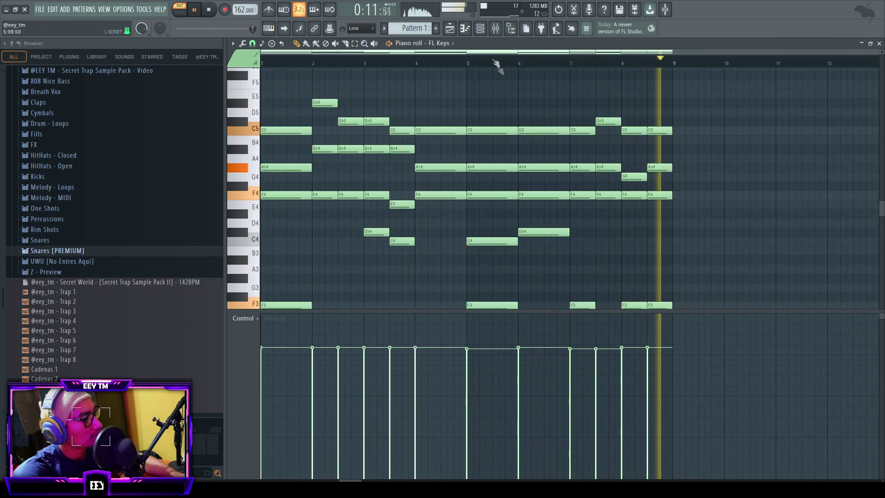
- Regenerate the bar 6 chord in MIDI Wizard and transfer the updated progression to FL Keys, closing the wizard
left_click(479, 28)
left_click(528, 152)
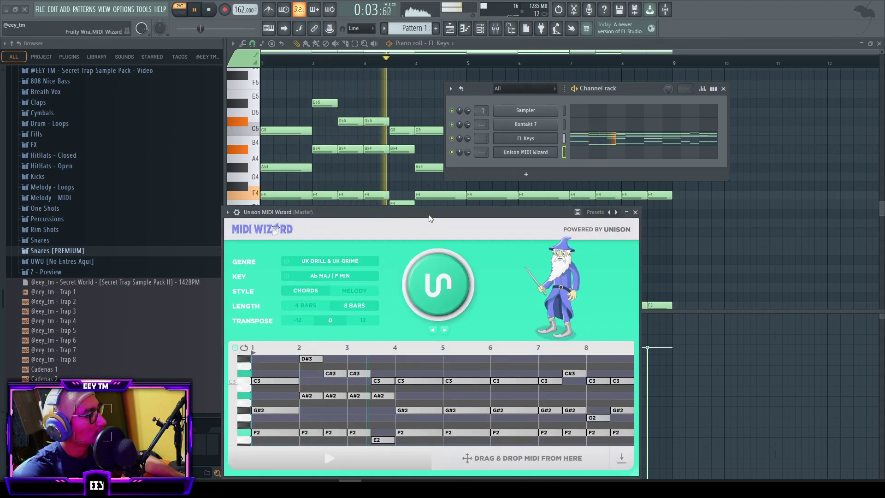
left_click_drag(430, 212, 477, 187)
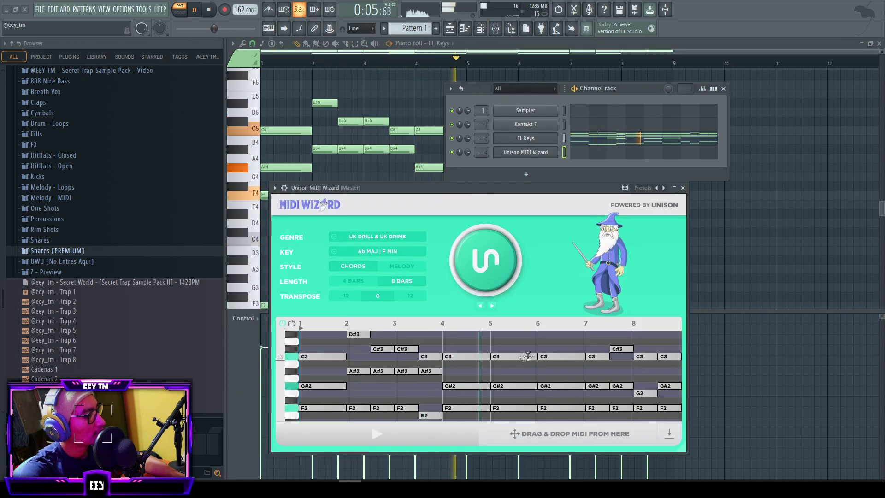
left_click(564, 348)
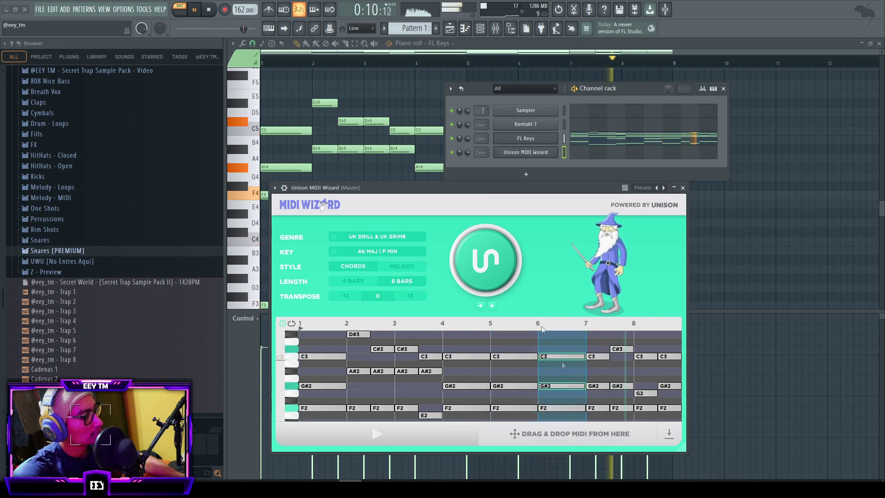
left_click(480, 276)
left_click(499, 286)
left_click_drag(593, 438, 778, 245)
left_click_drag(740, 278, 783, 244)
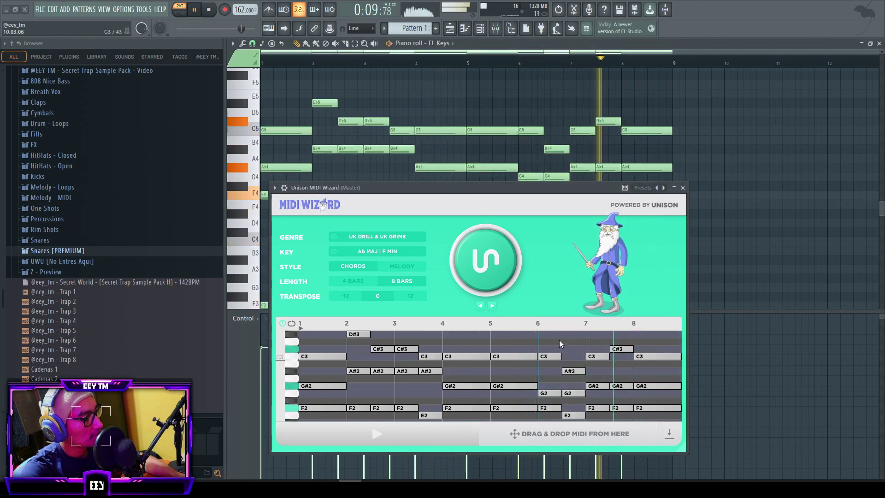
key("space")
left_click(683, 188)
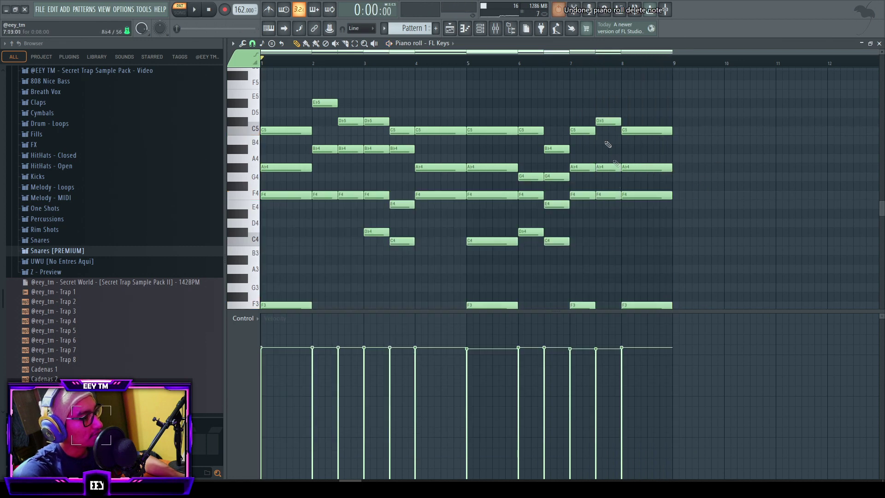
- Raise the top note at the start of bar 7 to Eb5 and play the progression from bar 5
left_click(490, 64)
key("space")
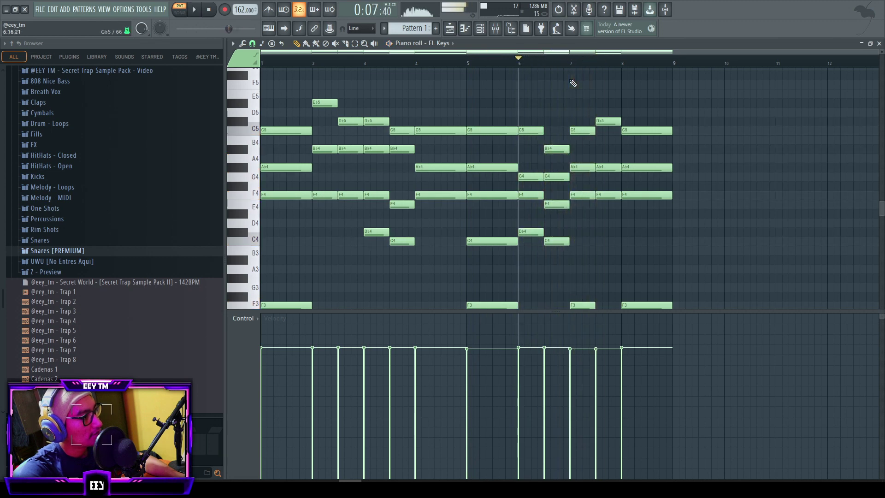
key("space")
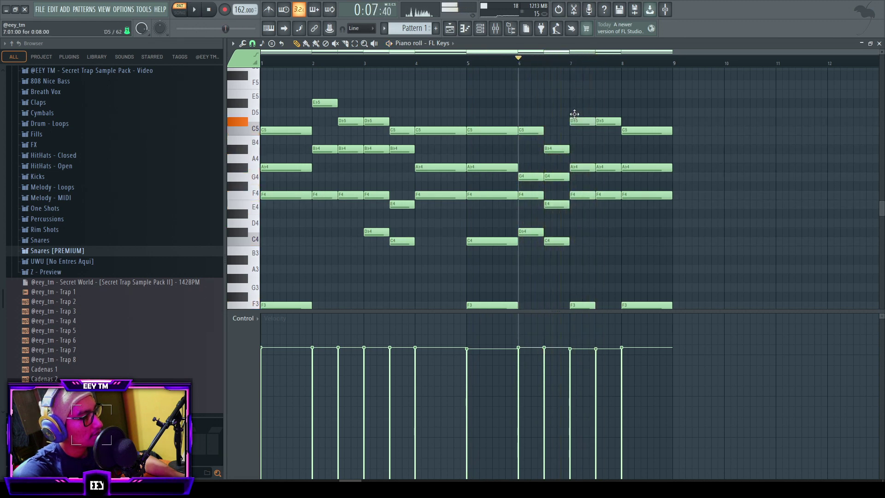
key("space")
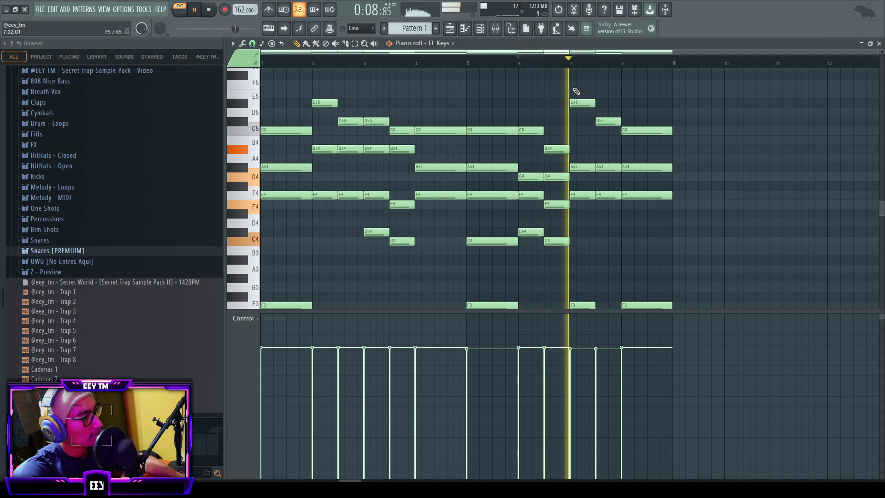
left_click(470, 63)
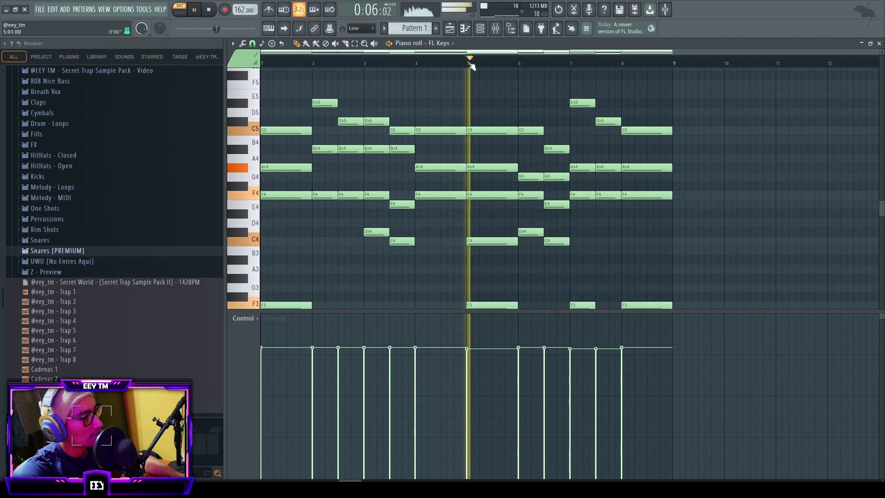
- Delete the upper chord notes in the first half of bar 6 and copy the bar 5 chord into their place
scroll(542, 98, "down", 1)
right_click(535, 102)
right_click(534, 149)
right_click(533, 167)
right_click(532, 204)
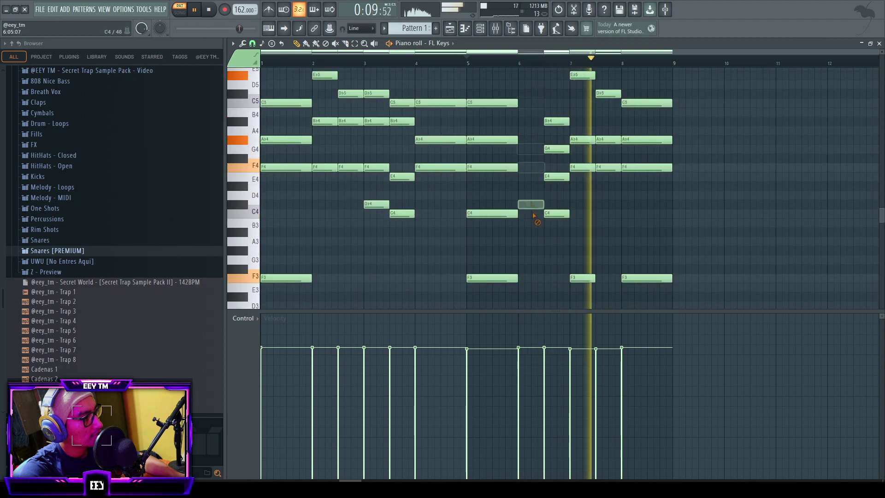
scroll(529, 212, "up", 3)
mouse_move(523, 153)
left_mouse_down()
mouse_move(522, 223)
mouse_move(497, 305)
left_mouse_up()
key("space")
left_click_drag(489, 240, 540, 241)
key("space")
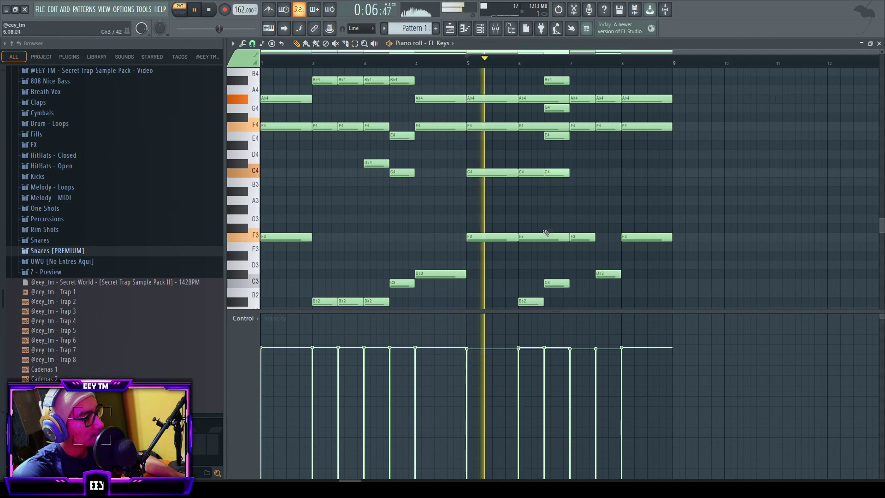
- Shorten the copied chord at the start of bar 6 and delete the leftover Bb2 bass note beneath it
scroll(553, 277, "up", 3)
left_click_drag(526, 123, 530, 302)
left_click_drag(531, 330, 532, 330)
key("space")
key("space")
left_click_drag(567, 239, 549, 229)
left_click(548, 228, "ctrl")
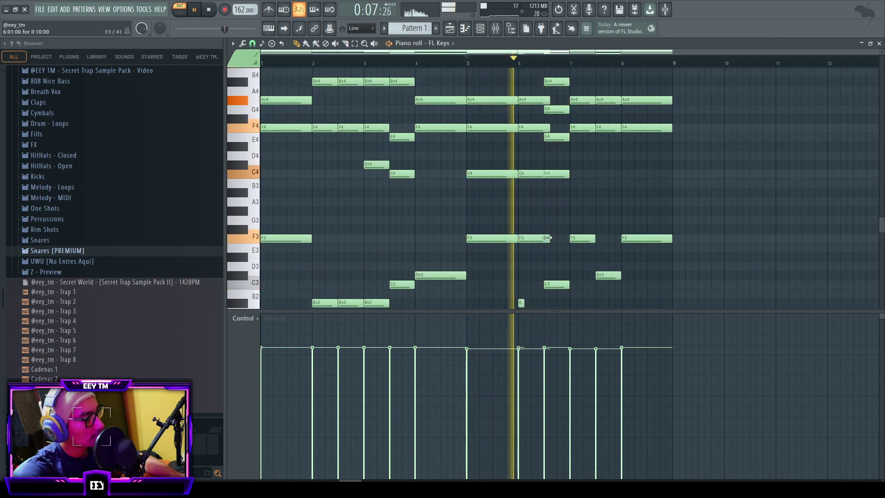
right_click(522, 302)
- Trim the copied bar 6 chord notes to end at the middle of the bar and clear the selection
scroll(537, 216, "up", 3)
key("space")
key("space")
left_click_drag(538, 131, 534, 318)
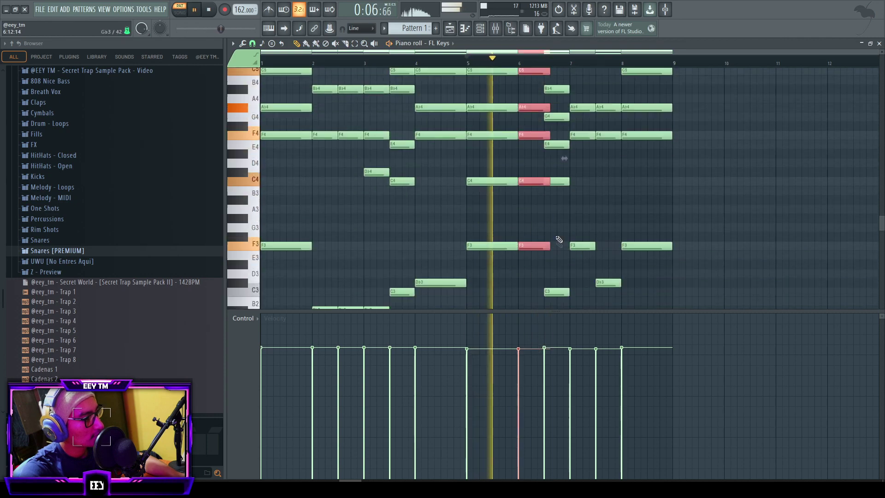
left_click_drag(549, 246, 542, 244)
right_click(555, 231)
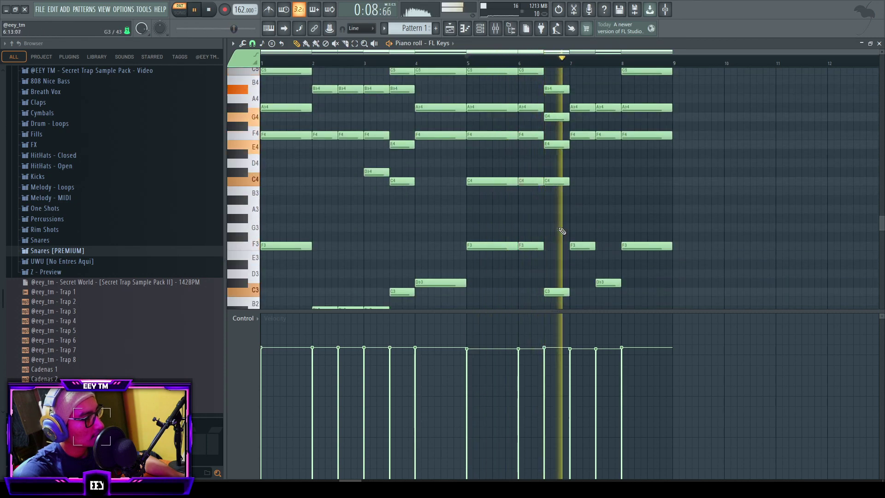
- Play the edited chord progression and check its notes across the piano roll
scroll(581, 226, "up", 5)
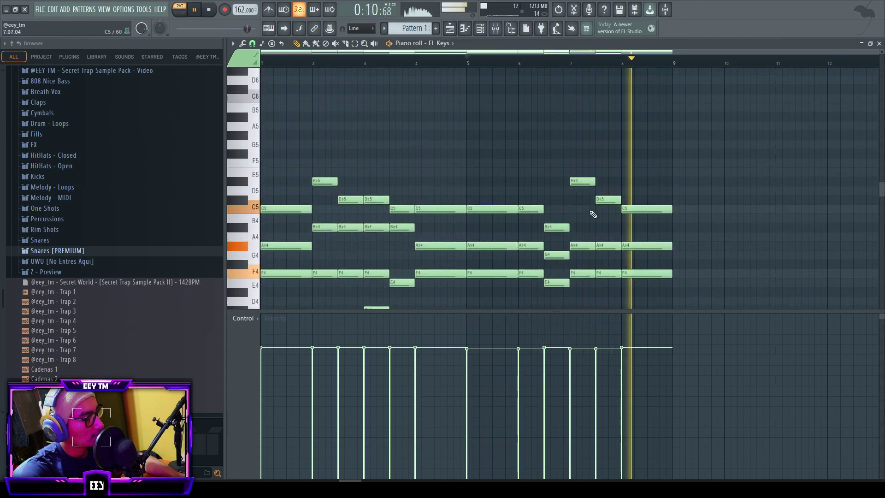
key("space")
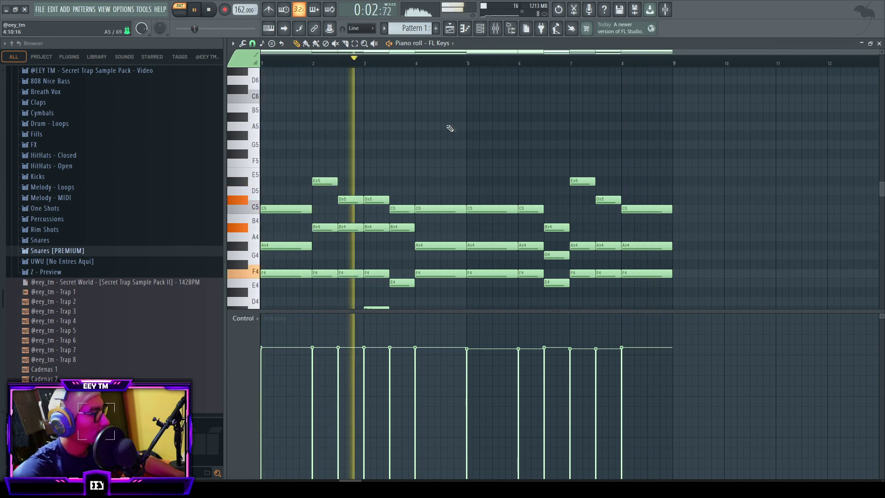
scroll(486, 175, "down", 3)
scroll(486, 175, "up", 3)
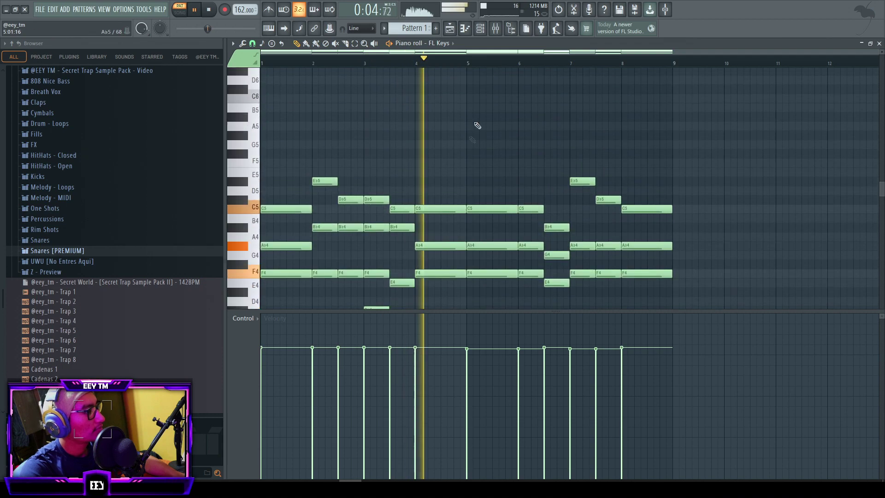
- Load Session Guitarist Electric Sunburst Deluxe (Melody) in the Kontakt 7 channel and close its window
left_click(480, 28)
key("space")
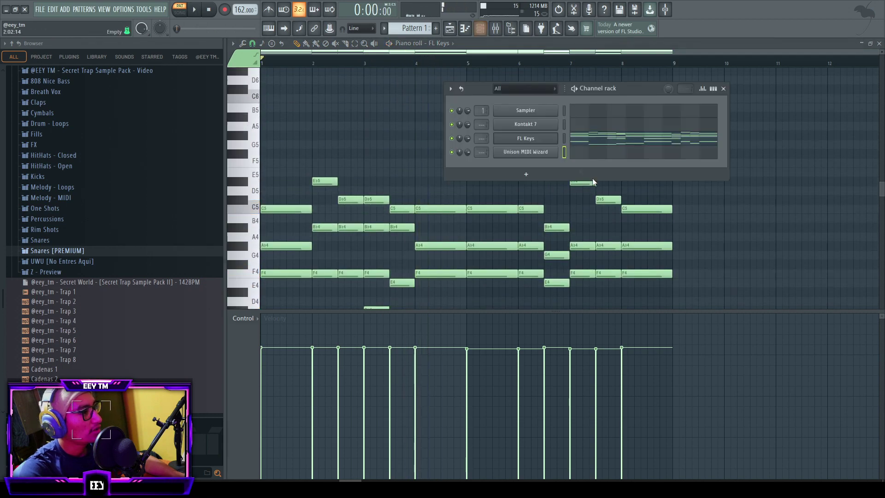
left_click(522, 124)
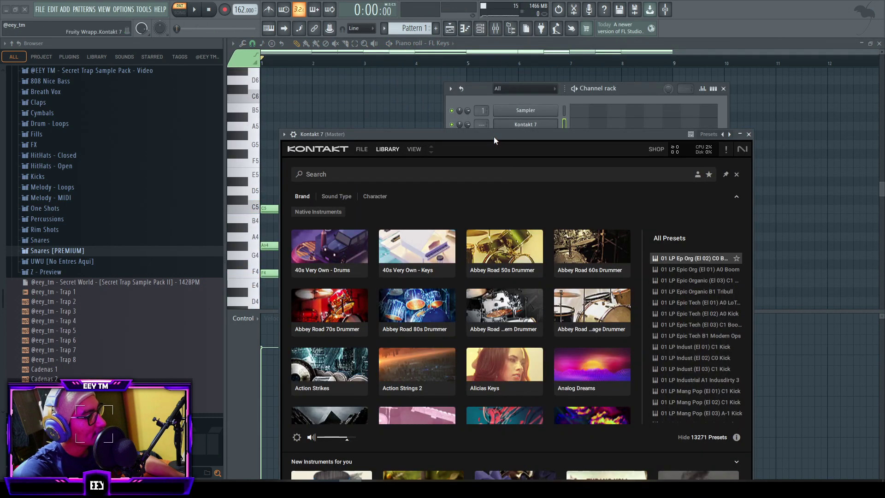
left_click_drag(494, 136, 487, 102)
scroll(513, 344, "down", 15)
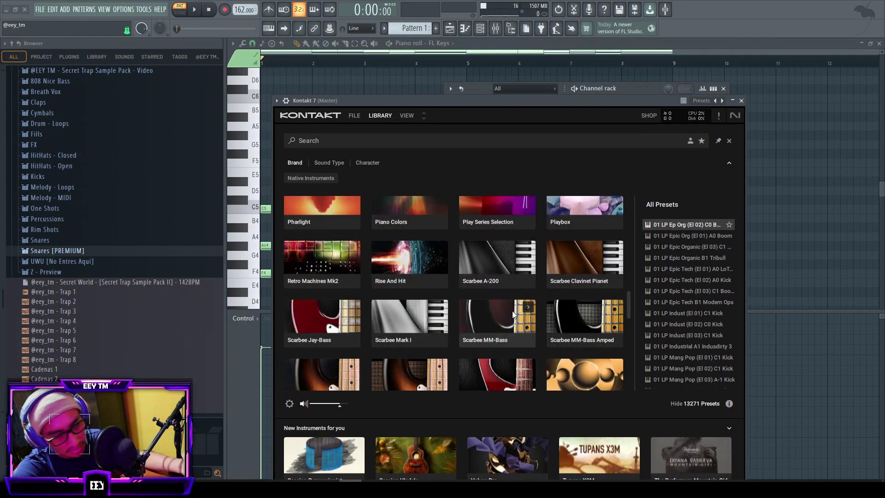
scroll(507, 313, "down", 3)
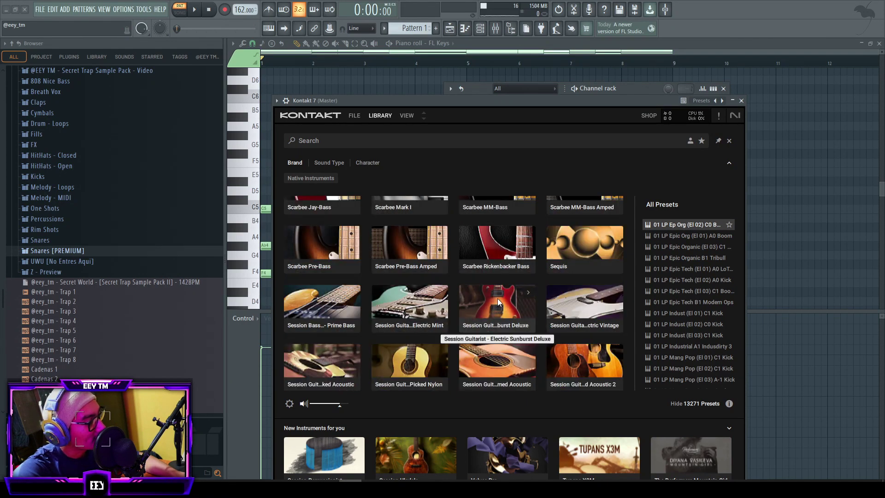
left_click(498, 303)
scroll(654, 292, "down", 6)
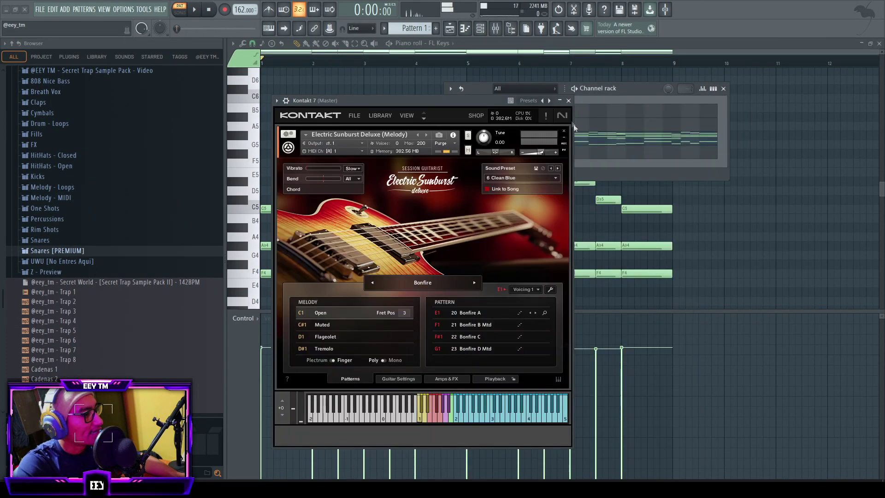
left_click(569, 100)
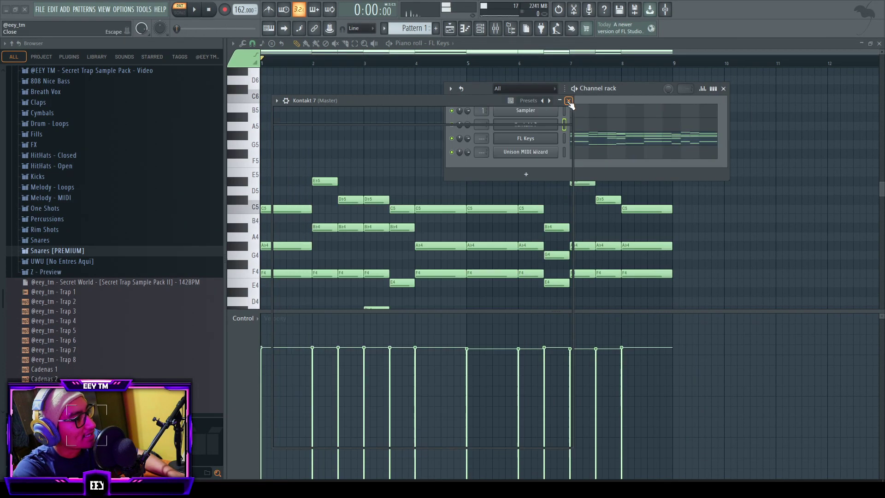
left_click(580, 152)
scroll(293, 199, "down", 3)
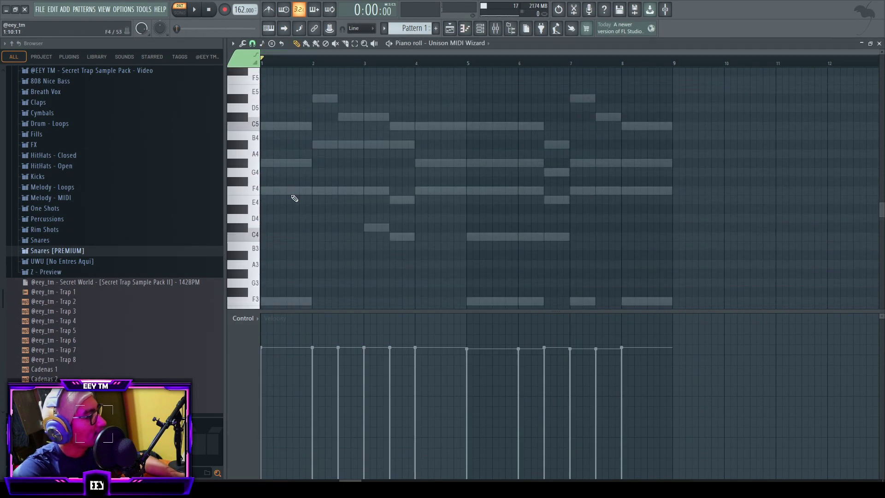
left_click(267, 191)
scroll(297, 179, "down", 2)
scroll(256, 170, "up", 3)
left_click(487, 29)
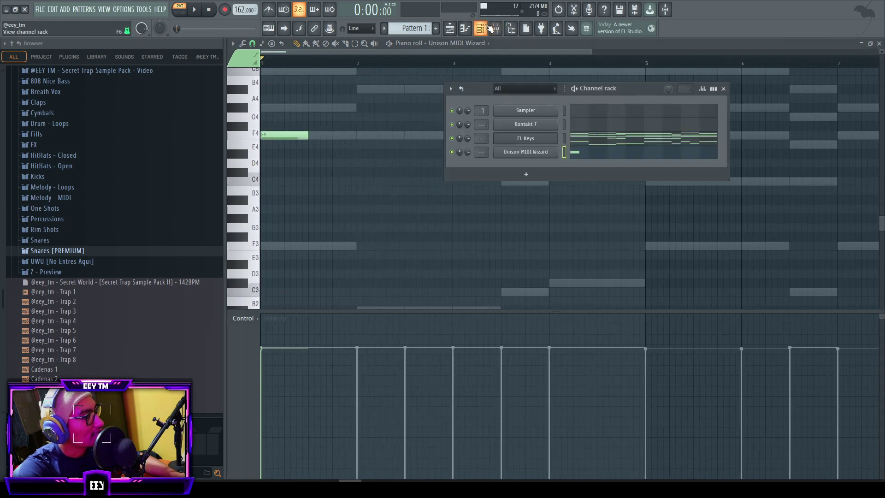
left_click(489, 28)
left_click(480, 34)
right_click(555, 154)
left_click(654, 151)
- Draw a guitar arpeggio for Kontakt 7 over bars 1 and 2: F4, Ab4, C5, F4, Bb4, Eb5, F4, Bb4, Db5
right_click(555, 126)
left_click(578, 123)
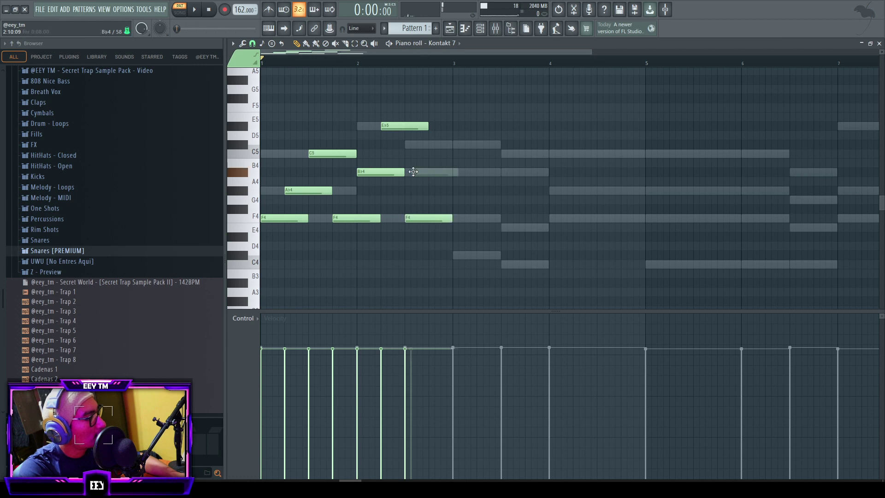
scroll(433, 151, "down", 5)
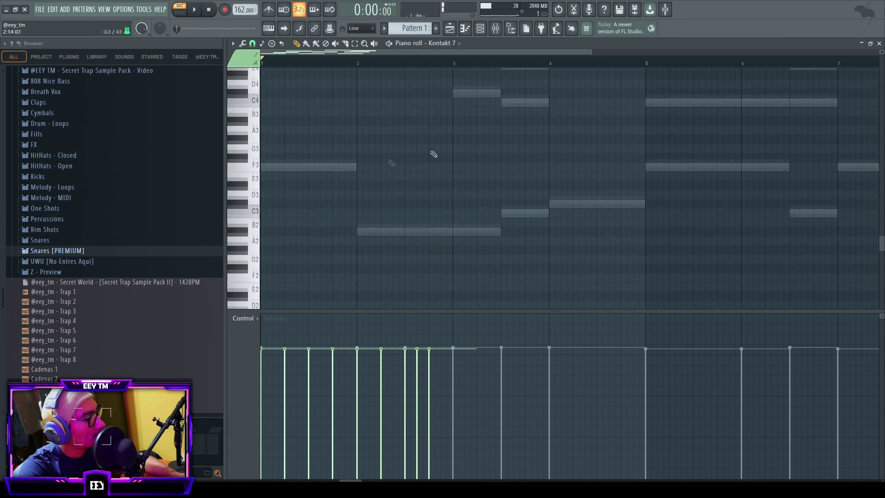
scroll(276, 133, "up", 5)
- Mute the FL Keys channel and play the guitar arpeggio
key("space")
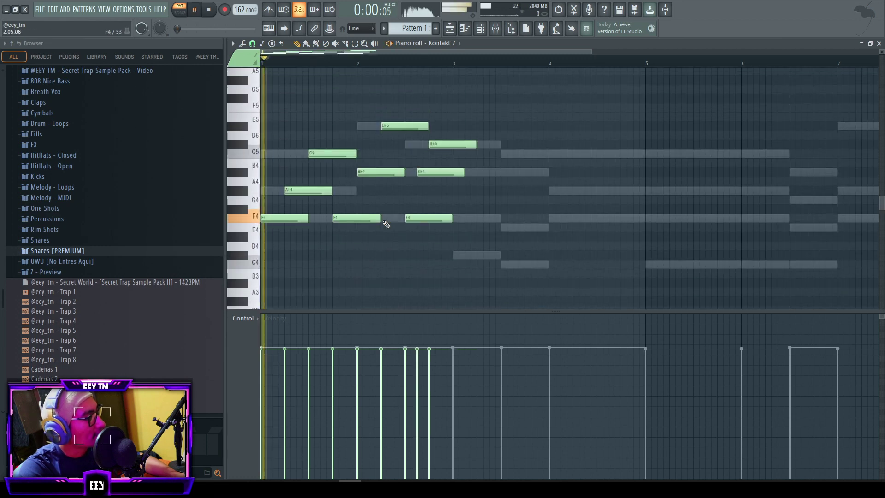
left_click(480, 28)
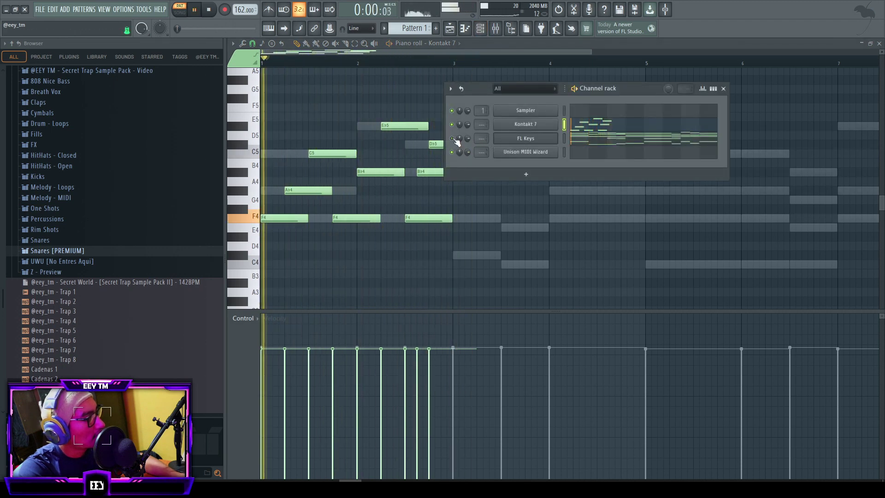
right_click(311, 114)
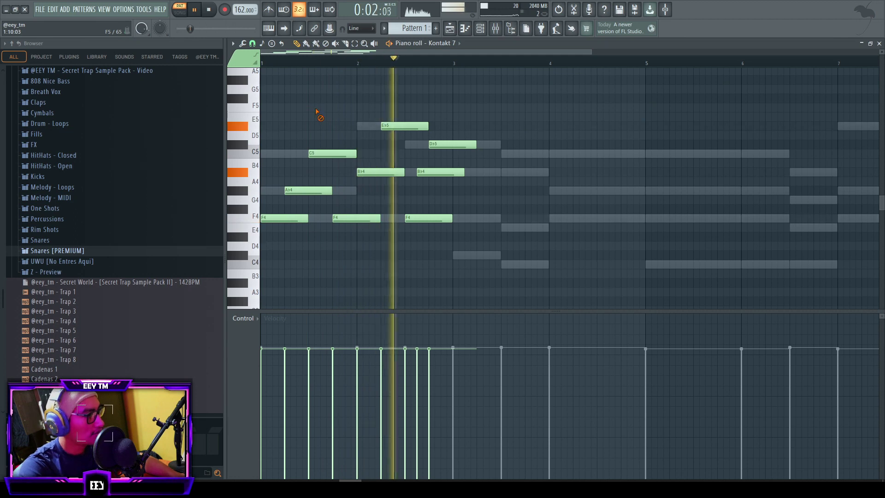
- Continue the guitar arpeggio through bar 3 with Db4, F4, Ab4, C4, E4 and G4, and play it back
key("space")
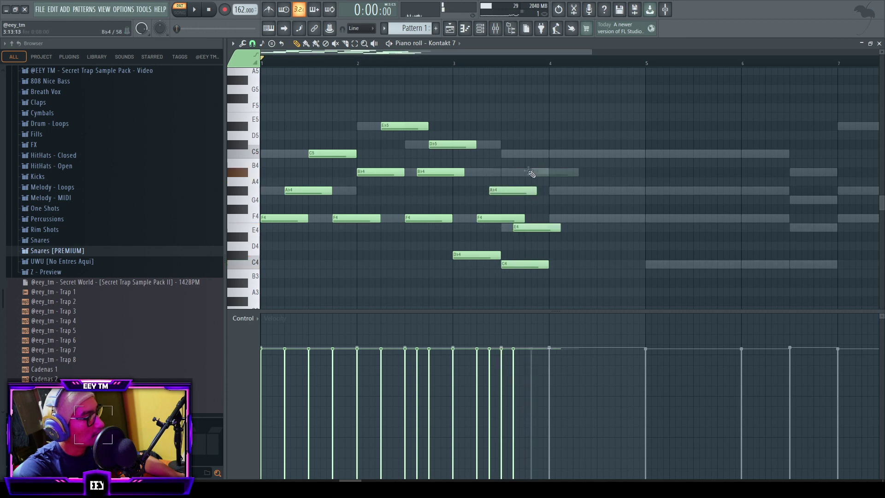
left_click_drag(537, 196, 537, 206)
key("space")
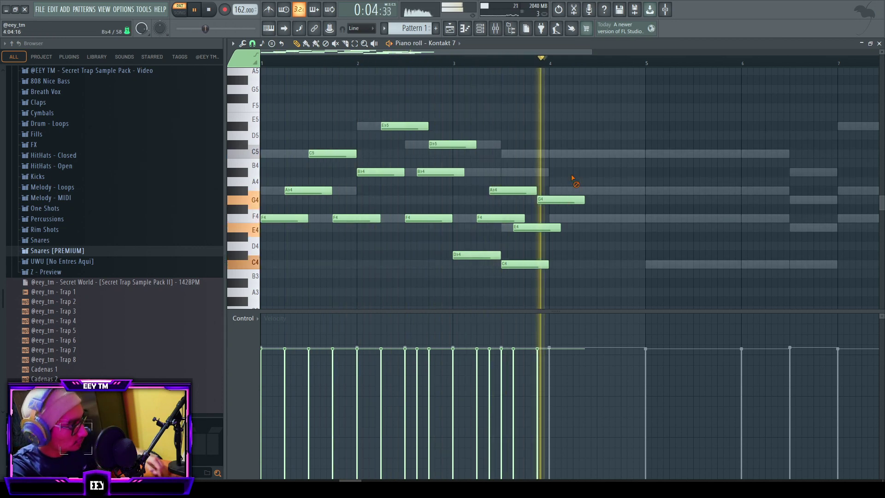
key("space")
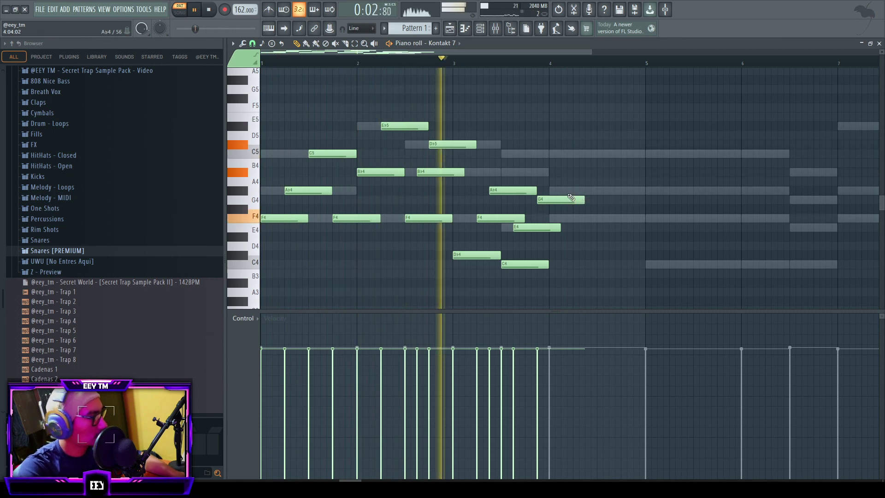
key("space")
key("space")
- Rework the arpeggio's second half of bar 3 with Ab4, C4 and E4 spaced later, leading to a G4 starting bar 4
right_click(525, 264)
right_click(544, 227)
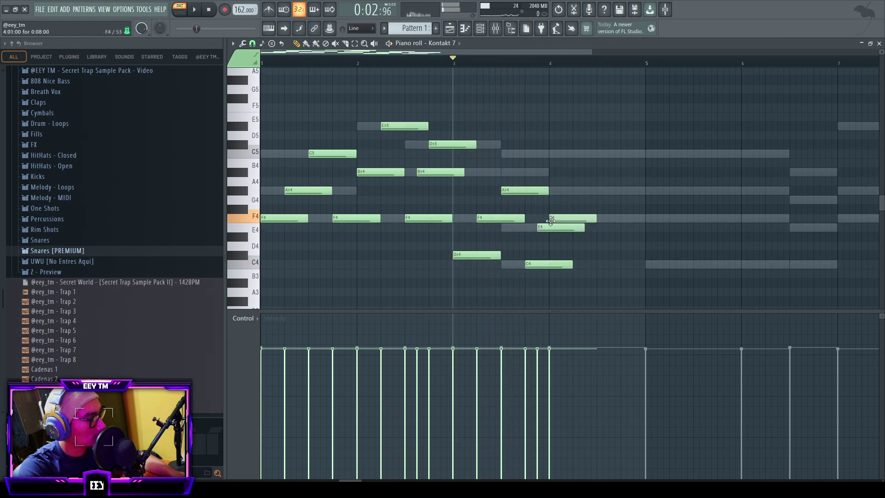
key("space")
left_click_drag(564, 189, 577, 189)
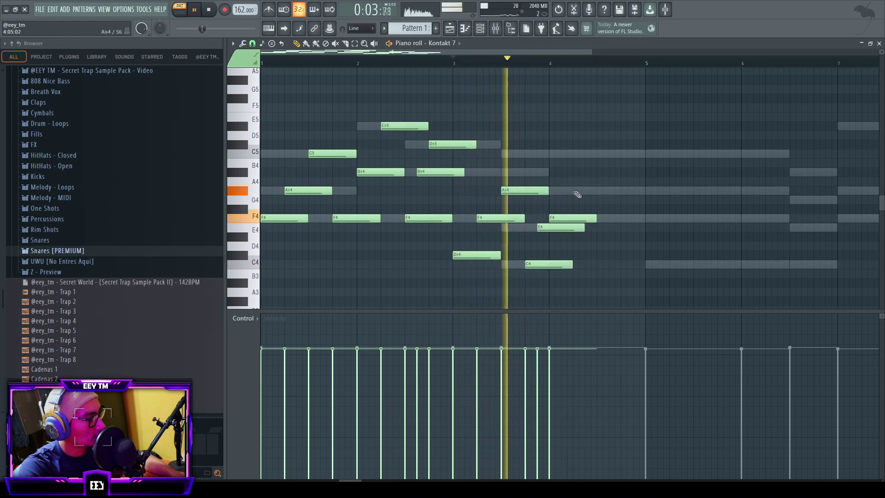
right_click(571, 220)
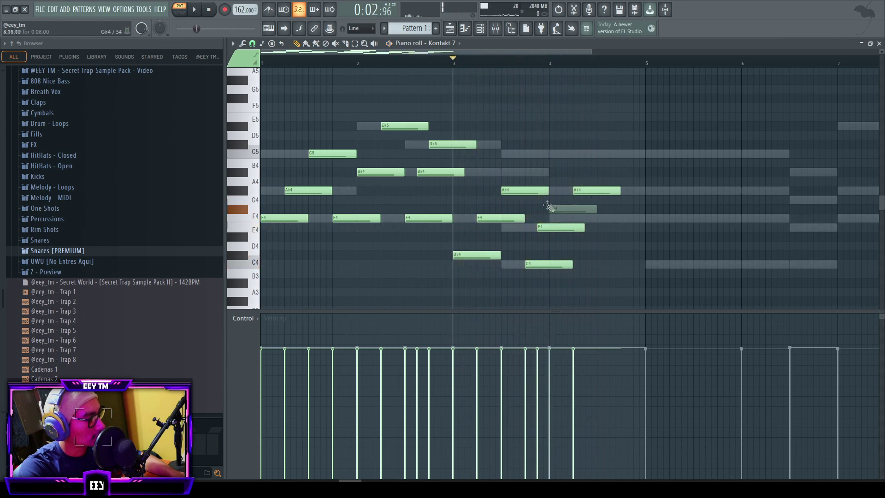
left_click_drag(547, 201, 547, 196)
key("space")
right_click(600, 190)
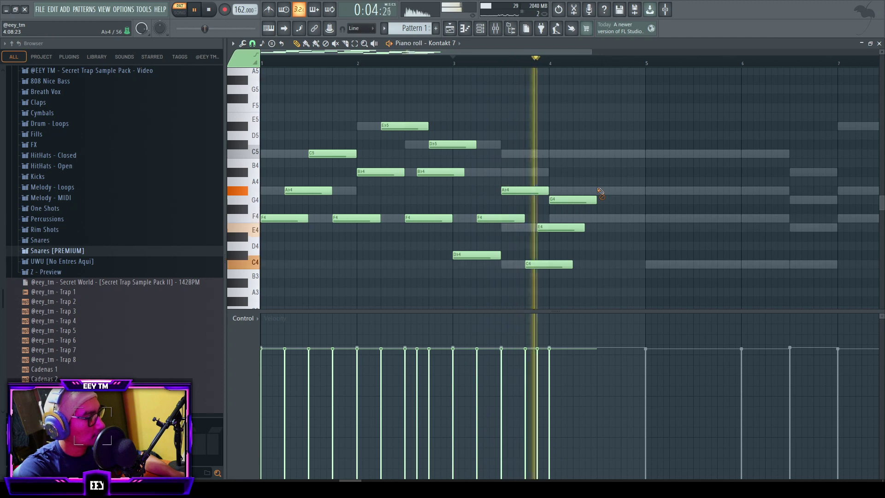
- Add a quick rising F4, Ab4, C5 run at the end of bar 4 and play it back
key("space")
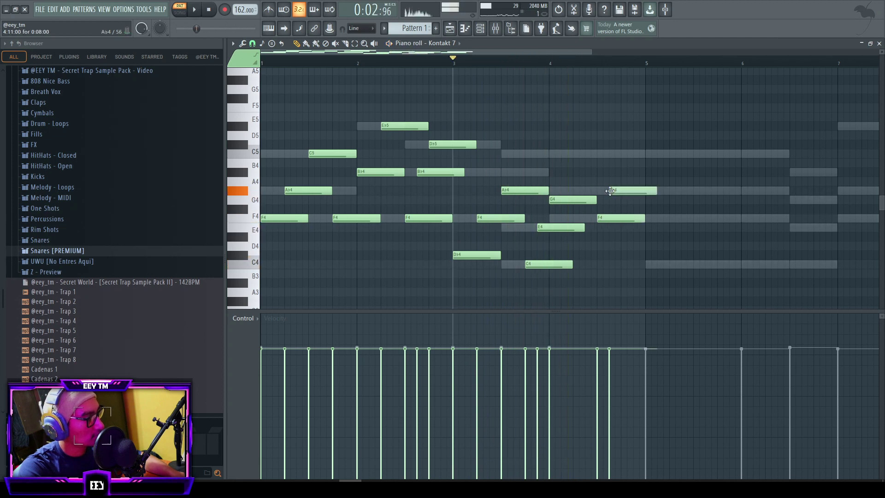
left_click_drag(621, 150, 622, 150)
key("space")
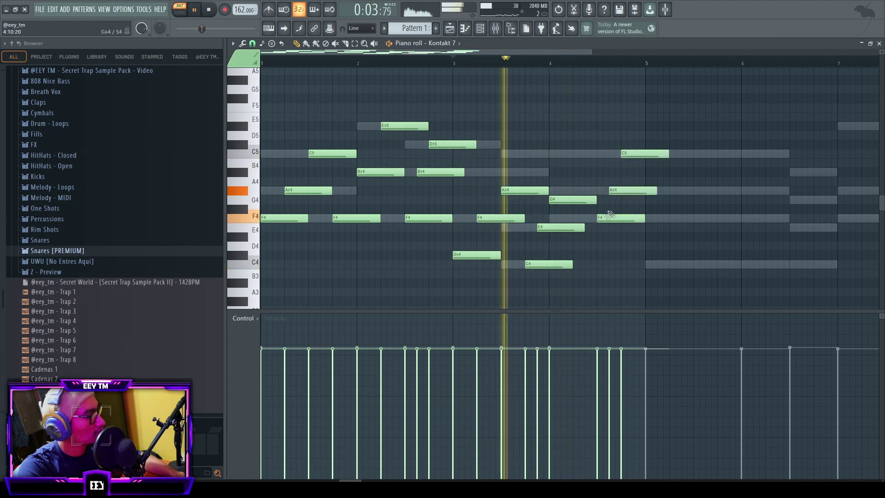
- Lower the run's first note to E4, shorten its three notes so they end by bar 5, and play it back
left_click_drag(609, 219, 609, 228)
key("space")
left_click_drag(676, 132, 622, 237)
left_click_drag(657, 190, 634, 188)
mouse_move(622, 227)
left_mouse_down()
mouse_move(638, 229)
mouse_move(622, 228)
left_mouse_up()
left_click(643, 231)
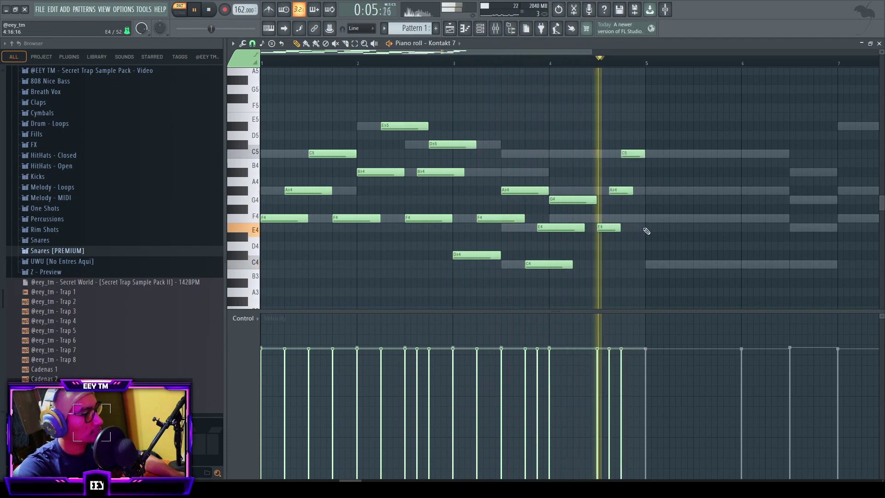
key("space")
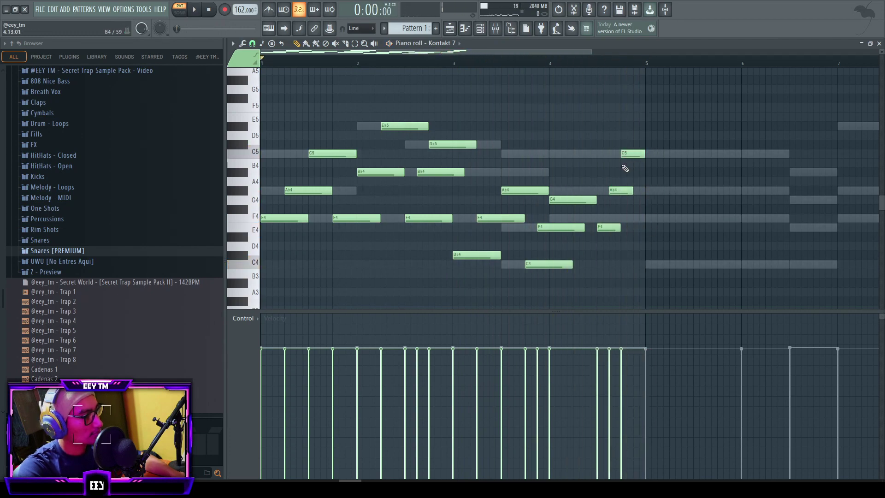
- Copy the entire four-bar guitar melody into bars 5 to 8
scroll(627, 152, "down", 2)
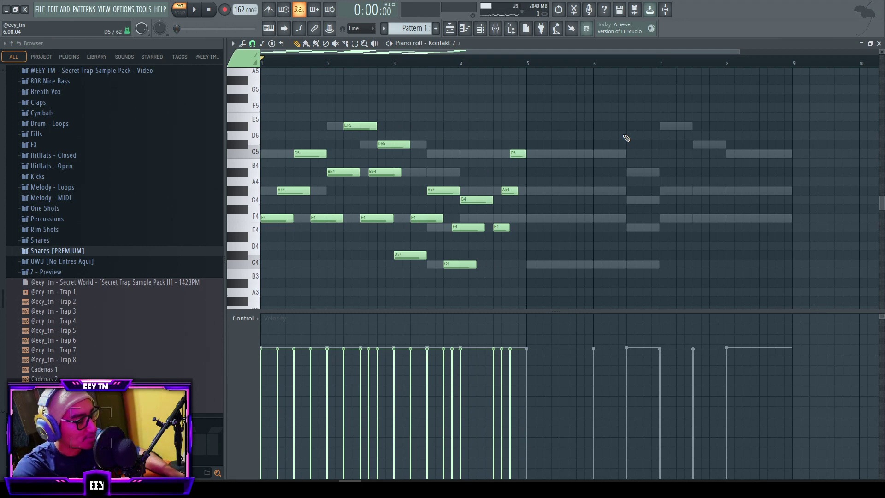
left_click_drag(597, 103, 261, 286)
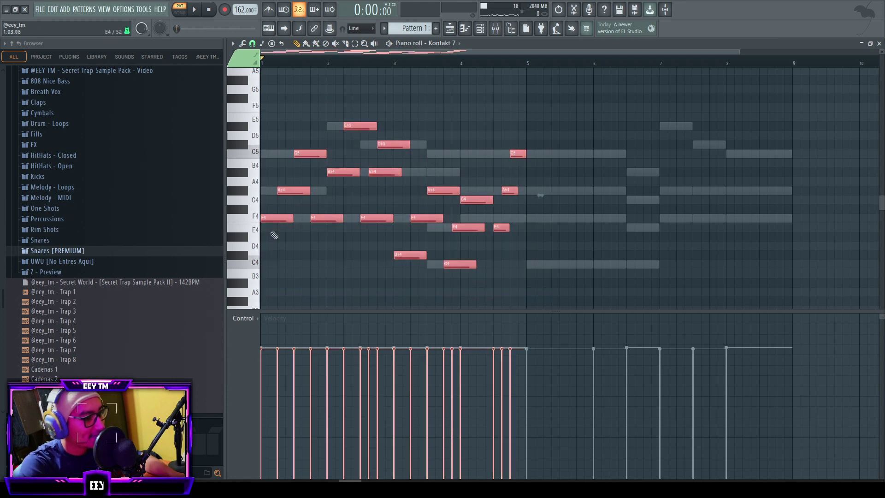
left_click_drag(276, 221, 544, 216, "shift")
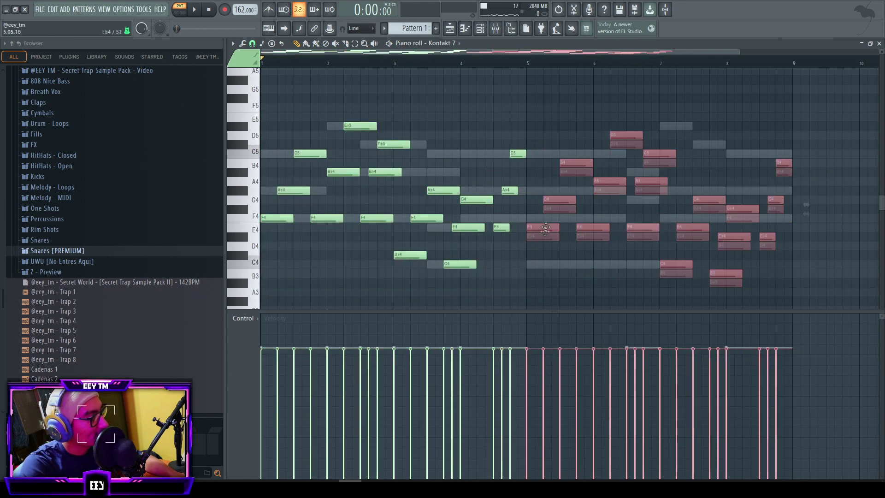
- Repitch the copied melody in bars 6 to 8 to the chords, using Ab4, C5, G4 and Bb4, with F4, Ab4, C5 closing bar 8
left_click(528, 62)
scroll(654, 215, "up", 3)
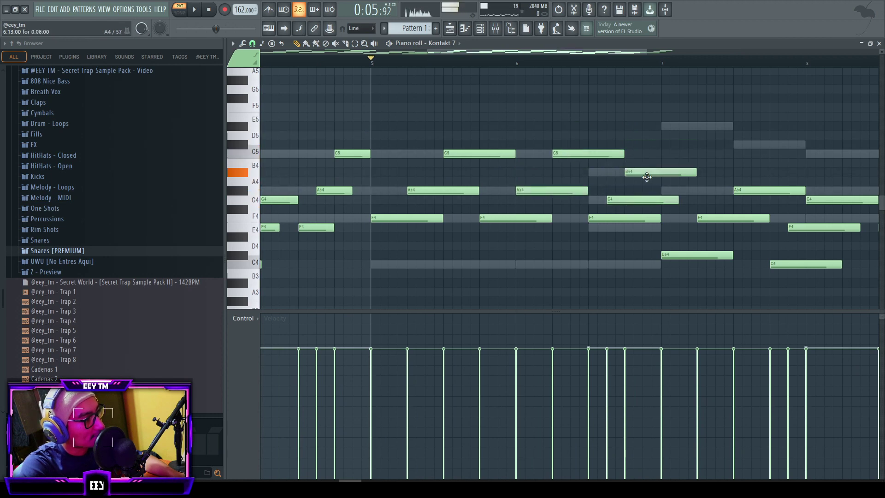
scroll(719, 193, "right", 3)
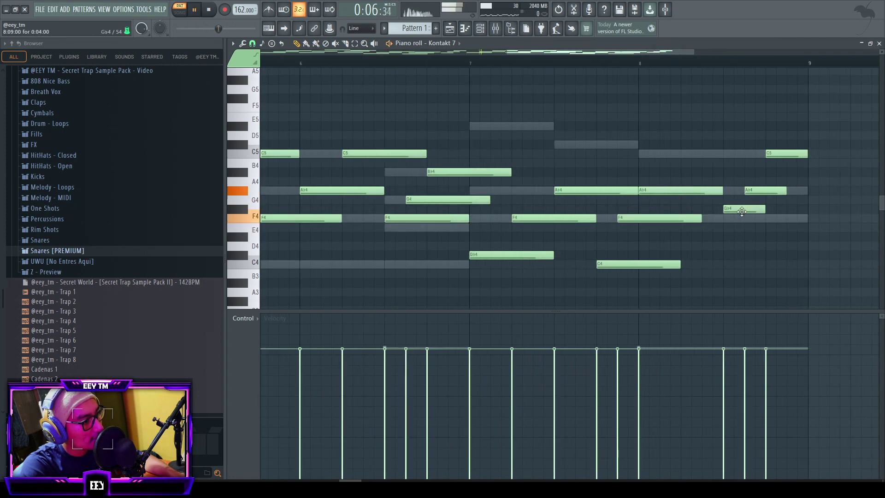
scroll(737, 210, "down", 4)
scroll(576, 189, "up", 6)
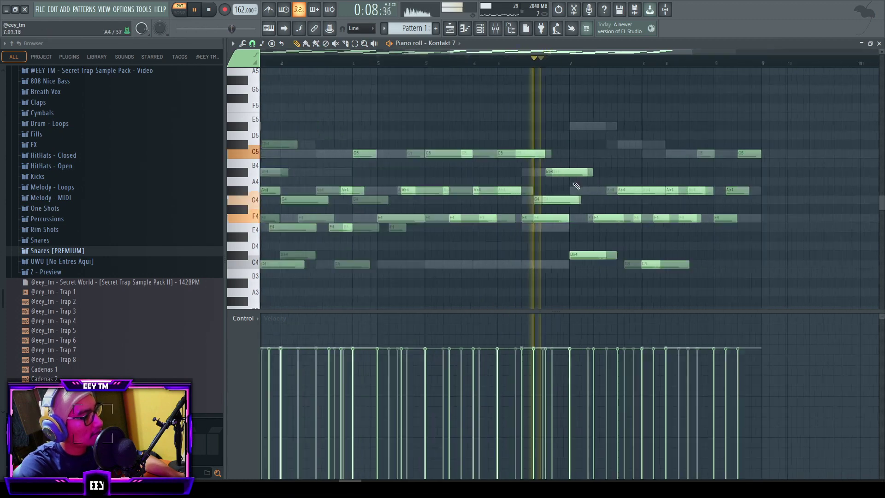
scroll(567, 129, "down", 2)
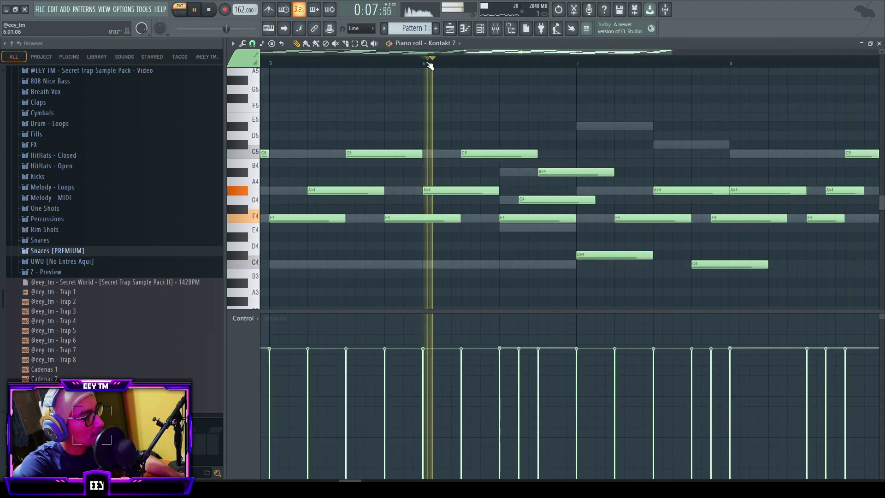
- Lower the F4 in the middle of bar 6 to E4 and move the first F4 in bar 7 slightly later
key("space")
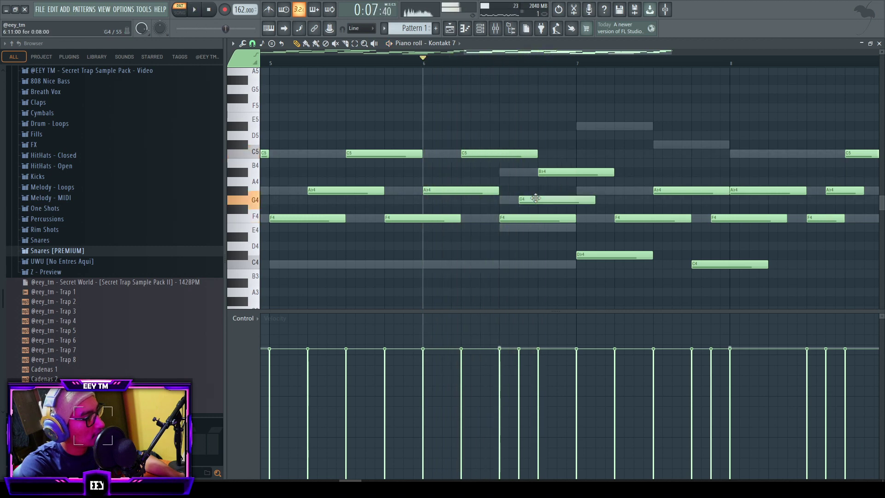
left_click_drag(528, 220, 529, 227)
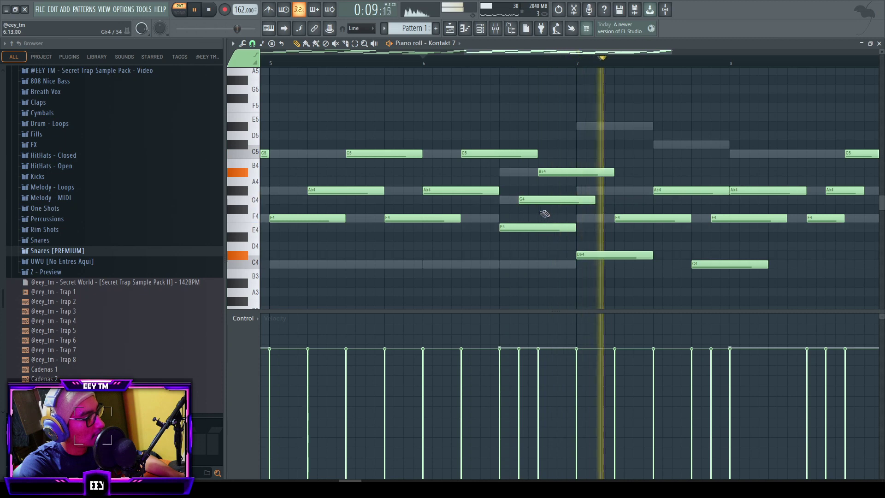
key("space")
key("space")
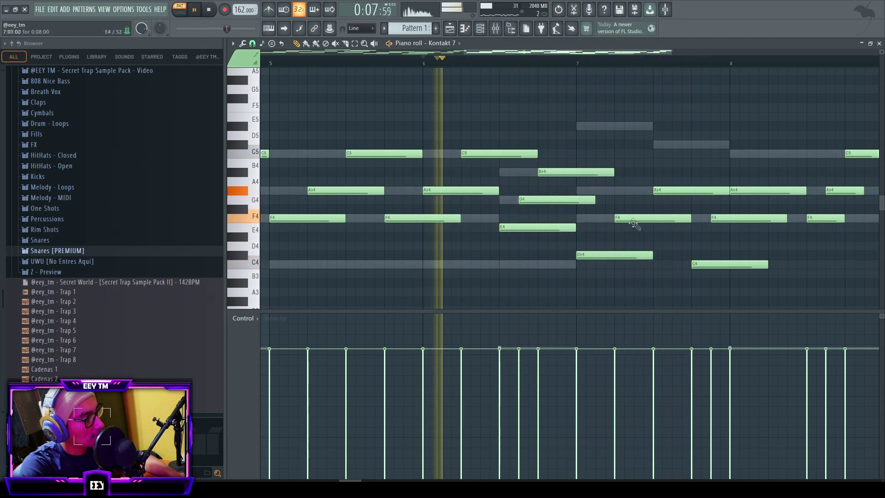
left_click_drag(637, 225, 654, 223)
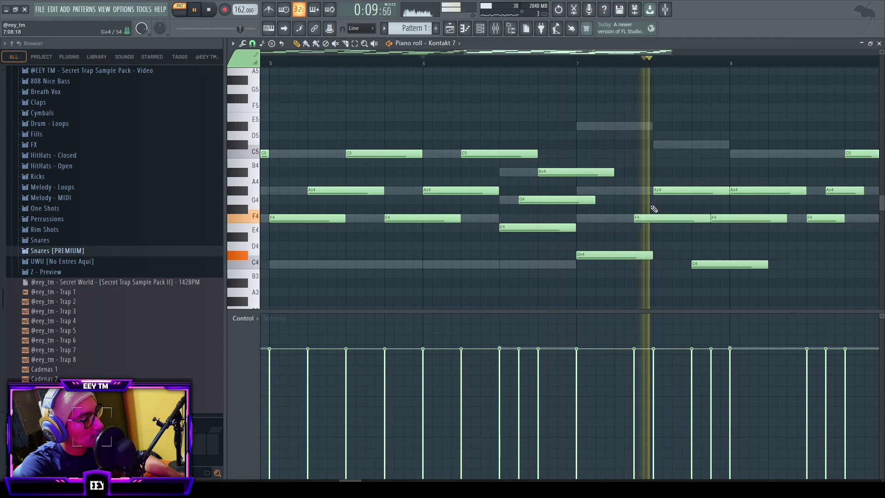
- Lower the last note of the guitar melody in bar 8 from C5 to G4 and play it back
scroll(692, 219, "down", 4)
scroll(735, 228, "up", 2)
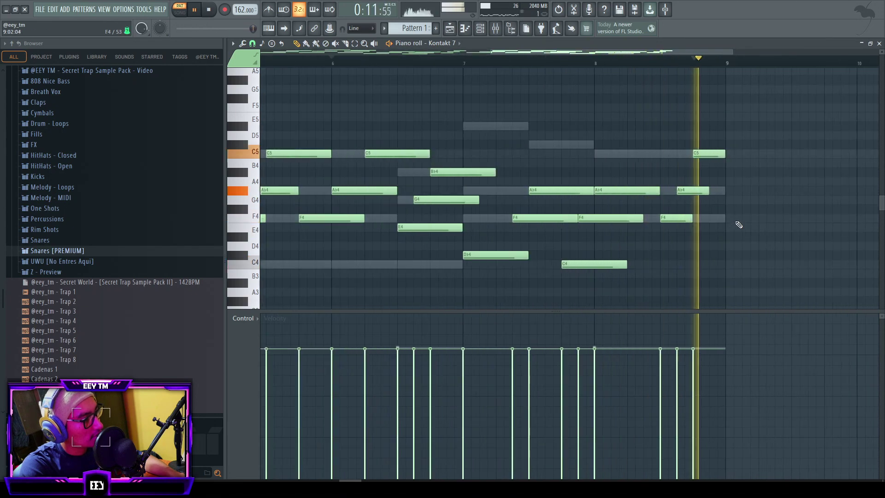
key("space")
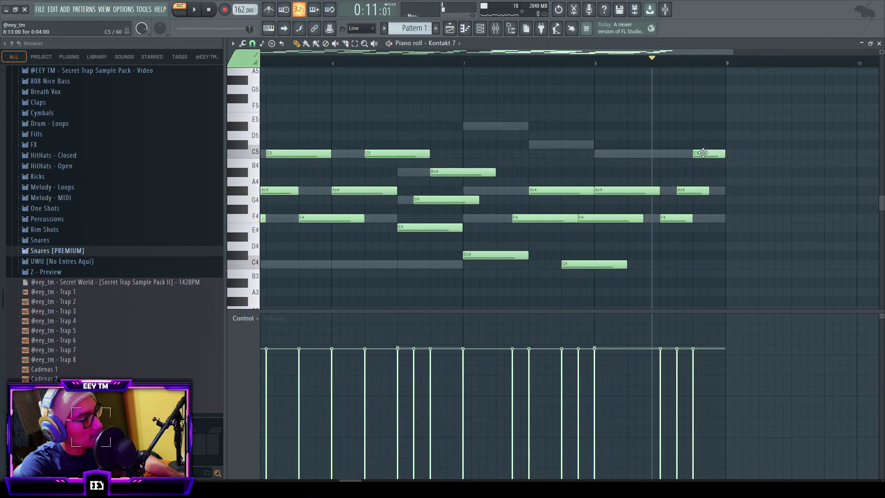
key("space")
scroll(721, 189, "down", 3)
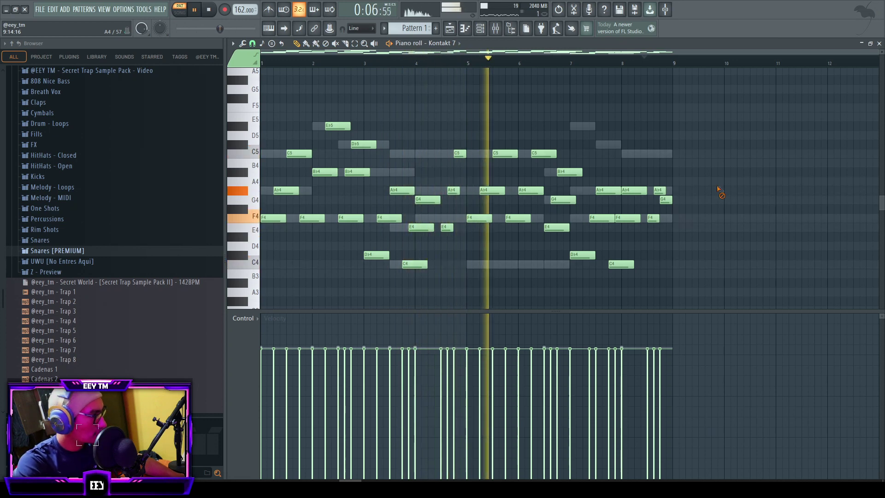
- Raise the C5 in bar 6 to Eb5 and play the melody back
key("space")
key("space")
left_click_drag(543, 131, 543, 126)
key("space")
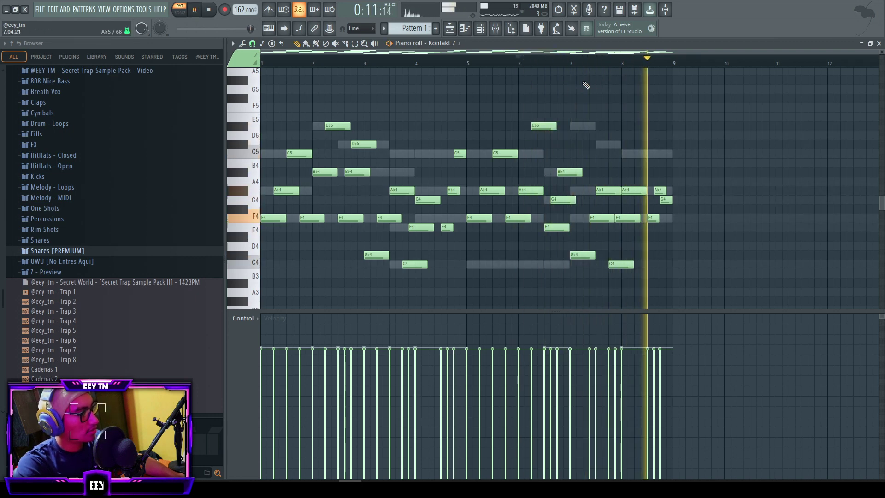
- Lower the Ab4 at the start of bar 8 to G4
scroll(664, 163, "up", 4)
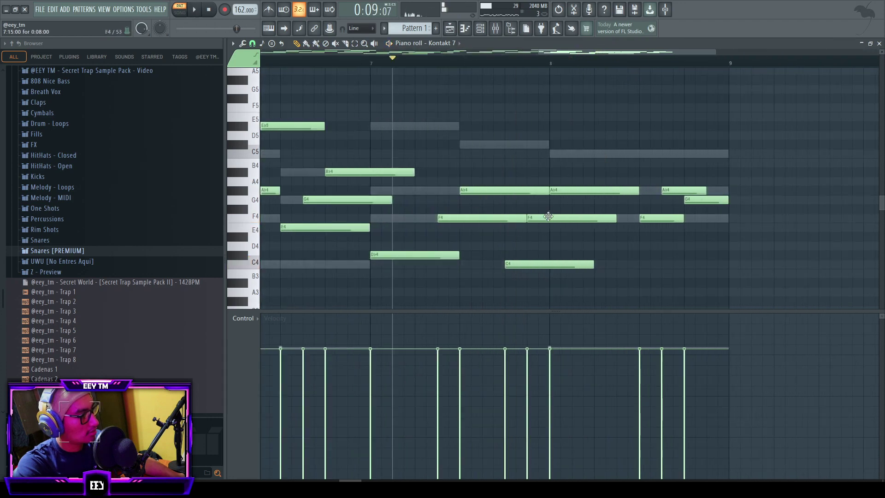
right_click(556, 192)
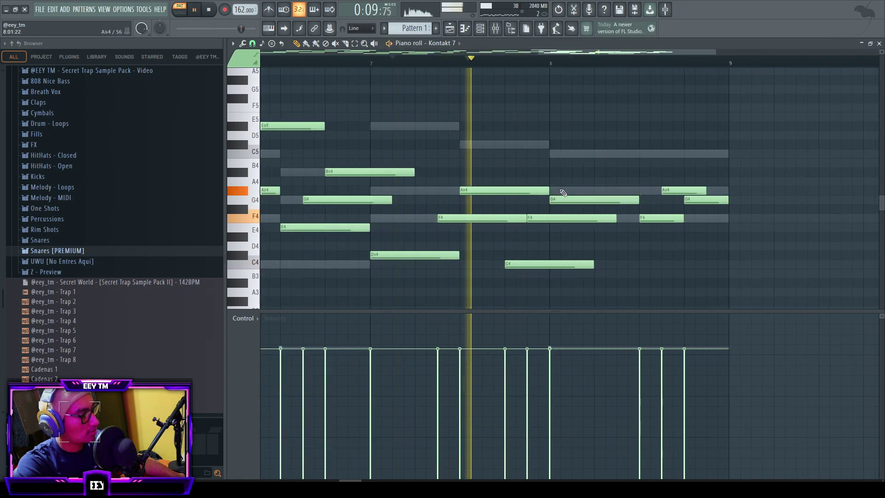
scroll(577, 185, "down", 4)
- Route the Kontakt 7 channel to mixer insert 10 and return to its notes in the piano roll
right_click(627, 158)
right_click(626, 158)
right_click(626, 158)
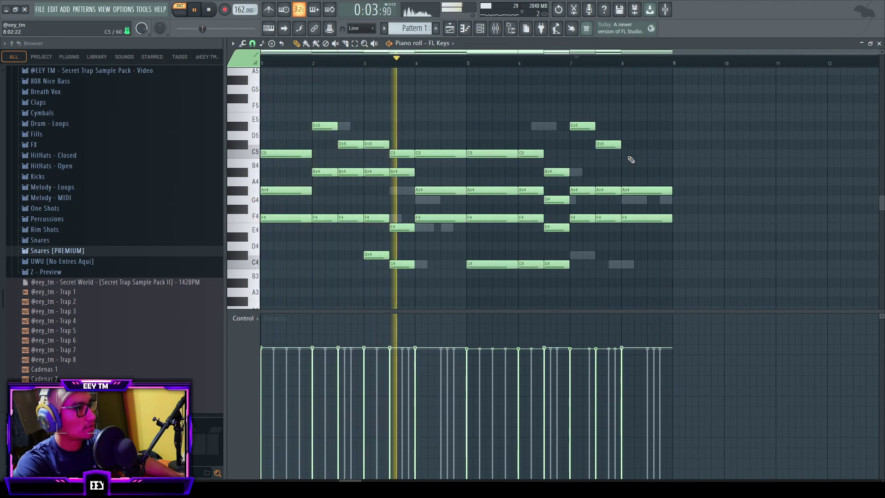
left_click(487, 29)
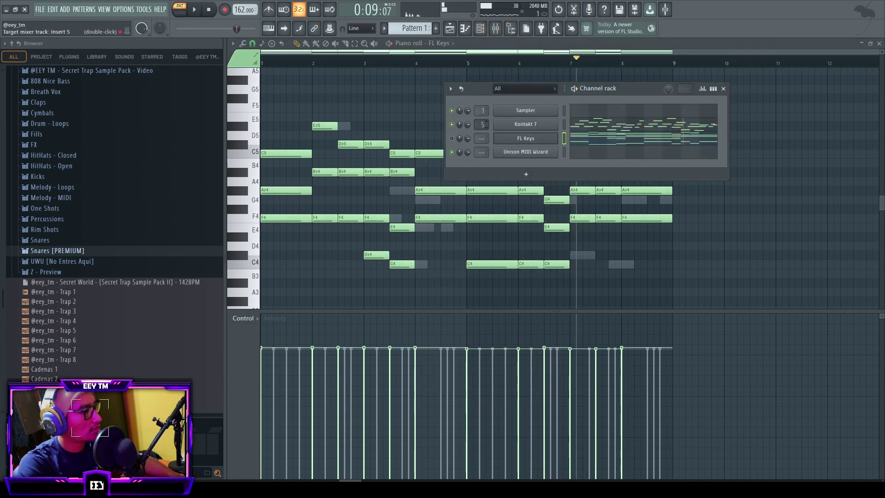
key("F6")
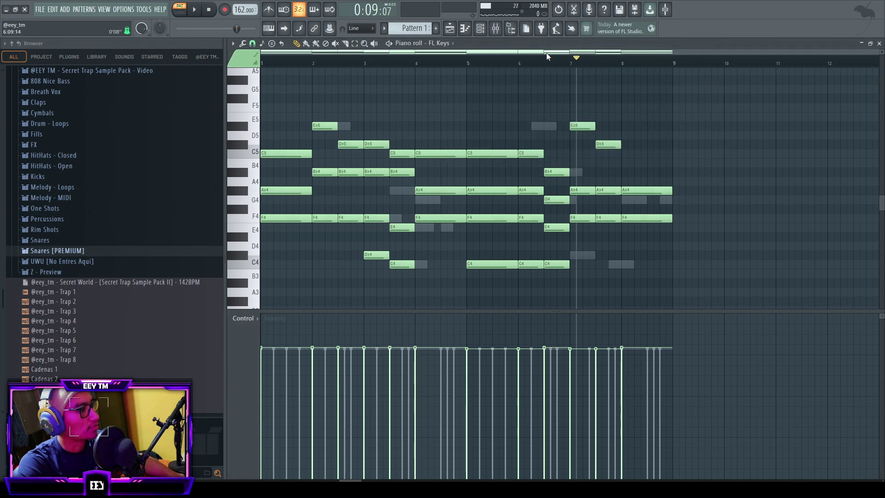
double_click(552, 128)
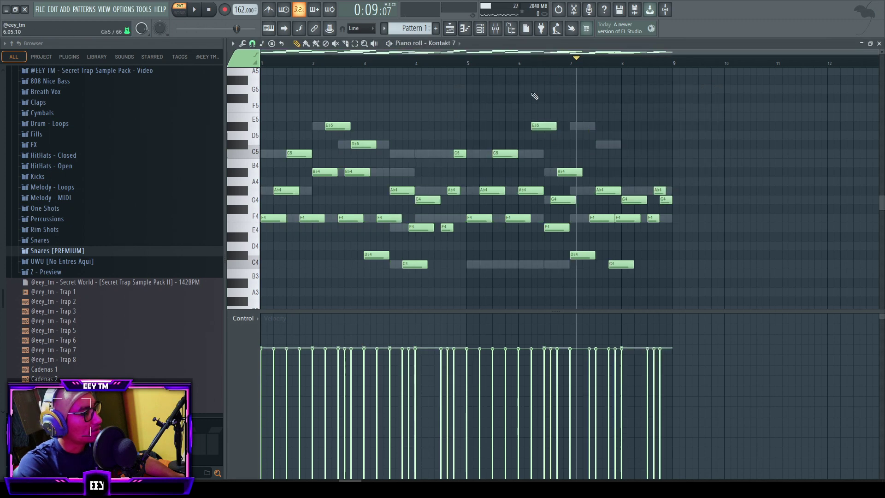
- Play from bar 6 and raise its closing three-note run to F4, Bb4 and Db5
left_click(515, 62)
key("space")
key("space")
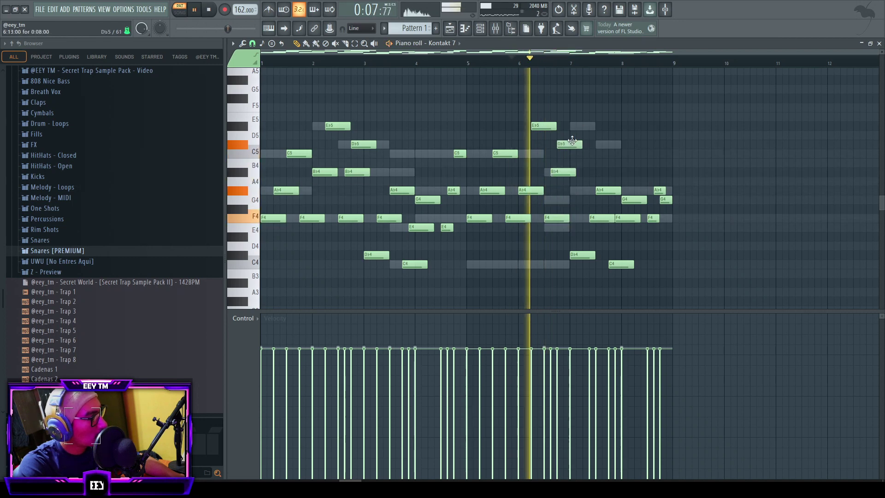
- Check the FL Keys chords and move the first F4 in bar 7 of the guitar melody slightly earlier
double_click(576, 127)
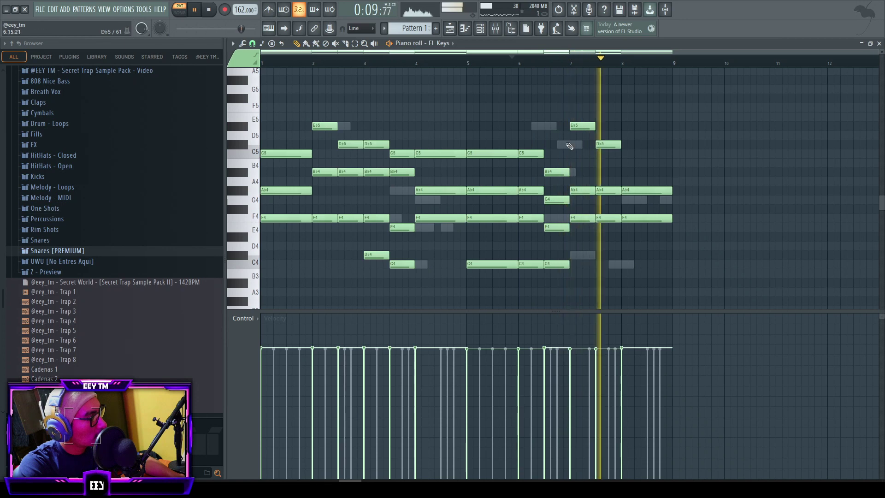
right_click(569, 144)
right_click(570, 144)
left_click_drag(603, 220, 596, 219)
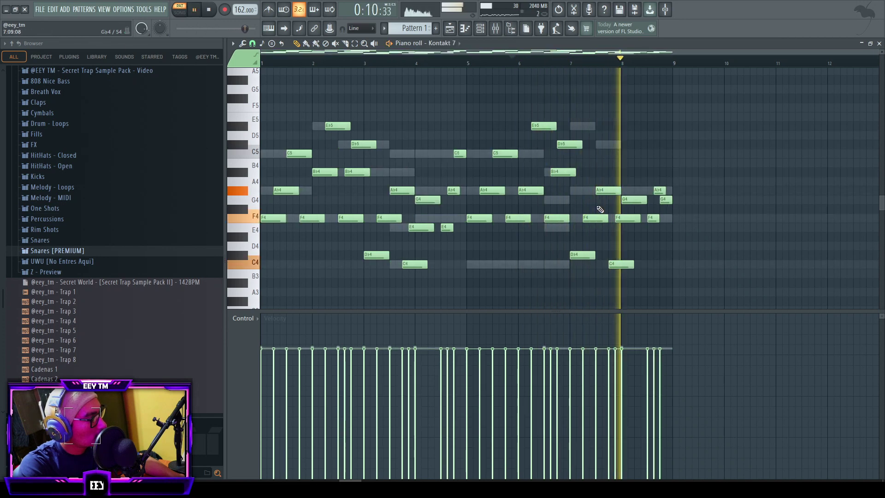
key("space")
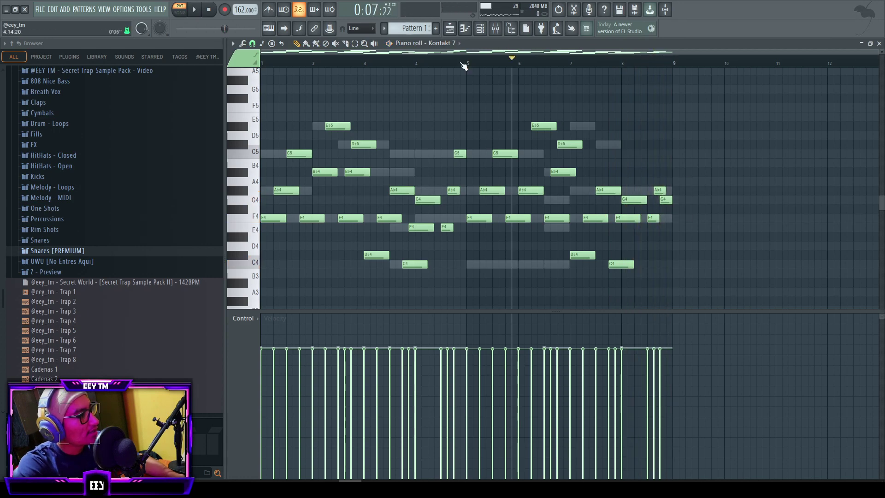
- Load Guitar Rig 7 into effect slot 7 of mixer insert 10
left_click(511, 28)
left_click(500, 31)
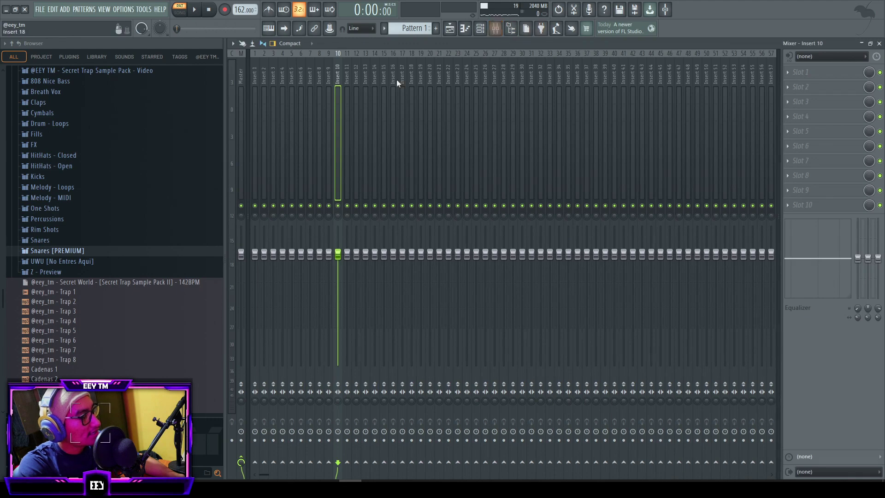
left_click(794, 160)
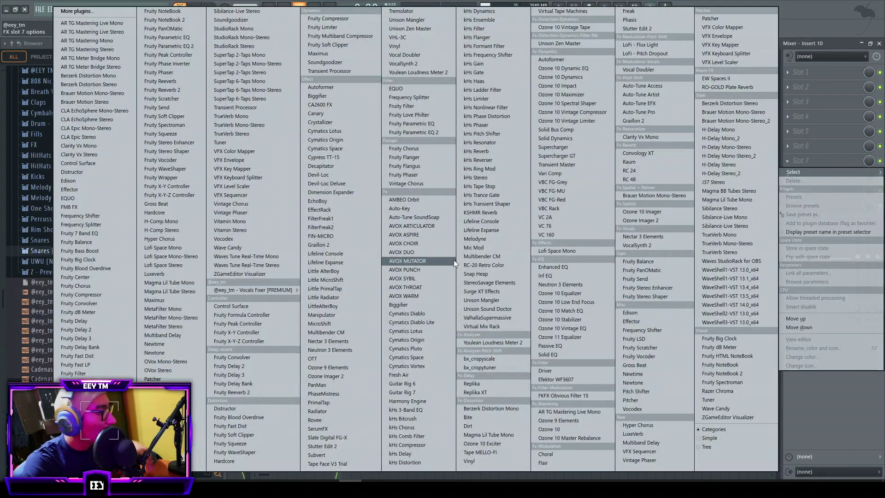
left_click(406, 393)
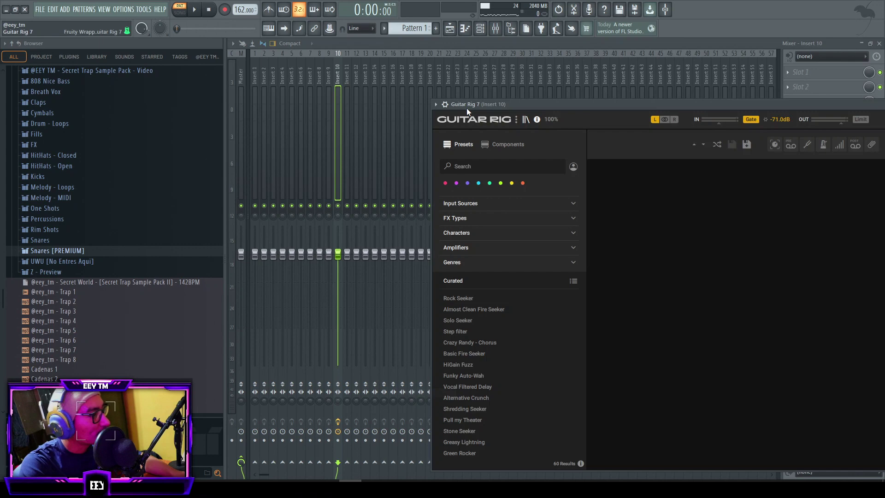
left_click_drag(466, 106, 250, 86)
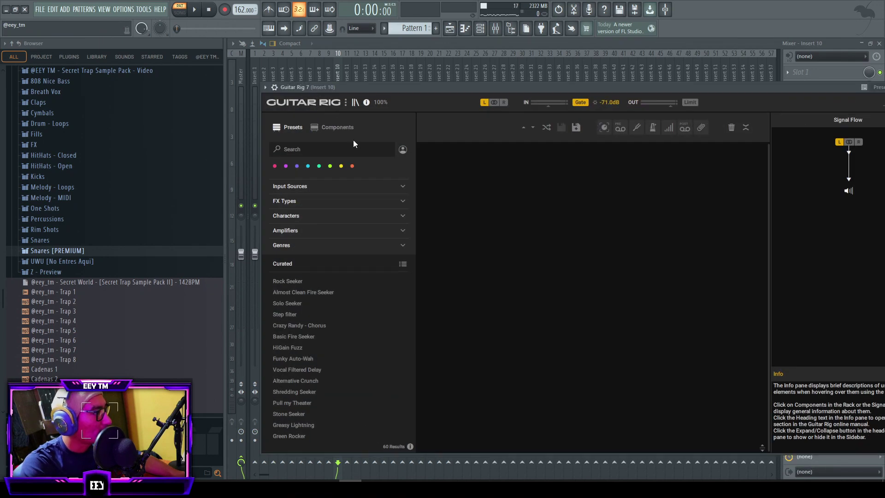
- Add the Jump amp to the Guitar Rig rack, with its Matched Cabinet Pro switched off and gain set to Low
left_click(338, 127)
left_click_drag(310, 329, 626, 253)
left_click(752, 249)
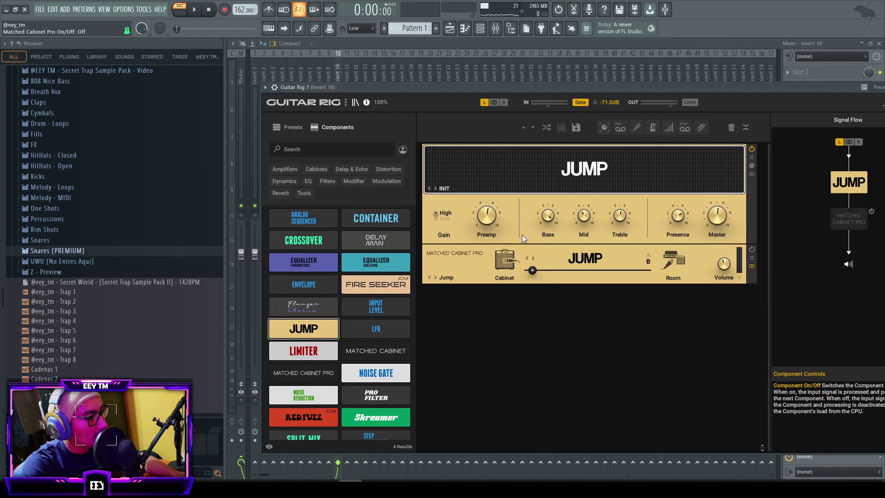
left_click(436, 215)
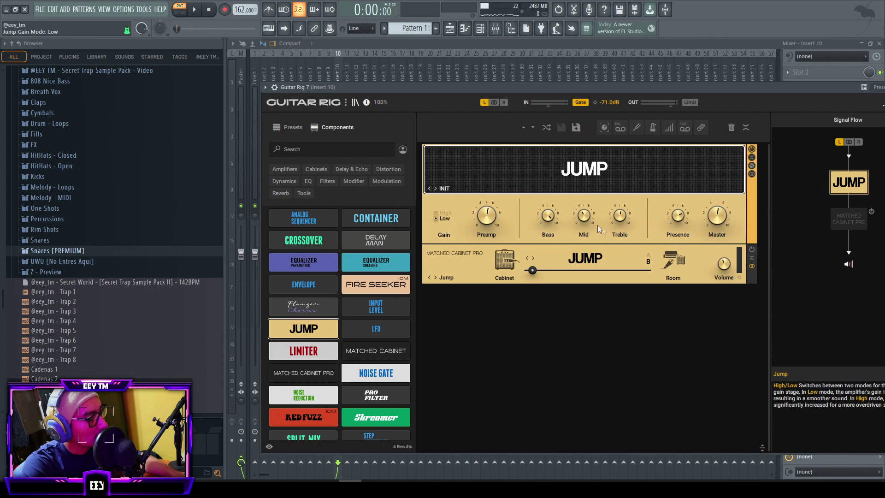
left_click_drag(646, 87, 512, 112)
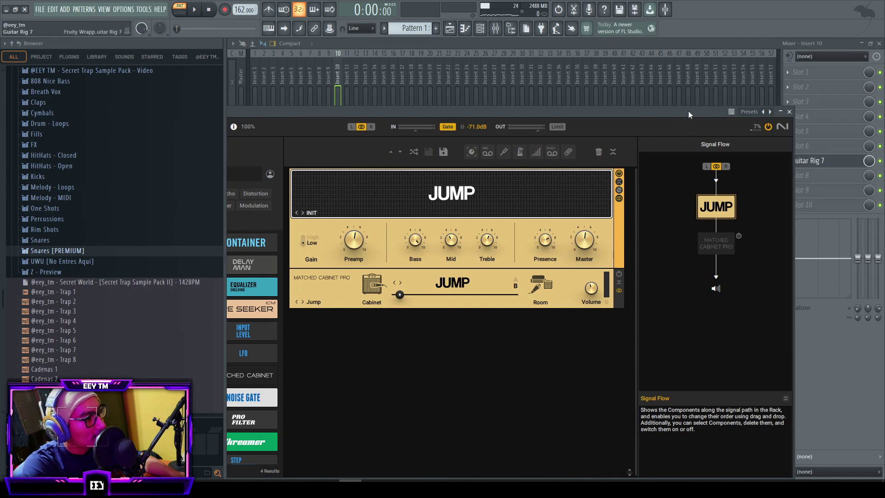
left_click_drag(687, 111, 660, 157)
left_click(760, 157)
- While the melody plays, set the Jump amp's preamp to 6.25 and presence to about 5.75
key("space")
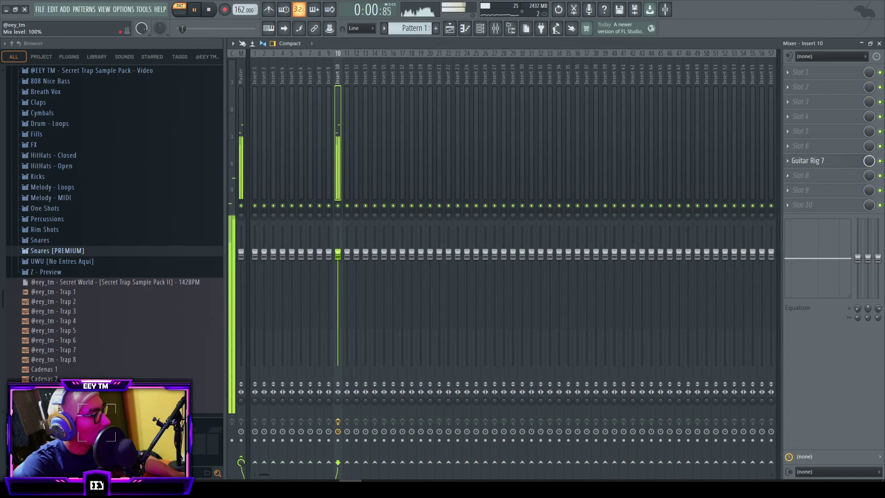
left_click(816, 161)
left_click_drag(524, 150, 610, 102)
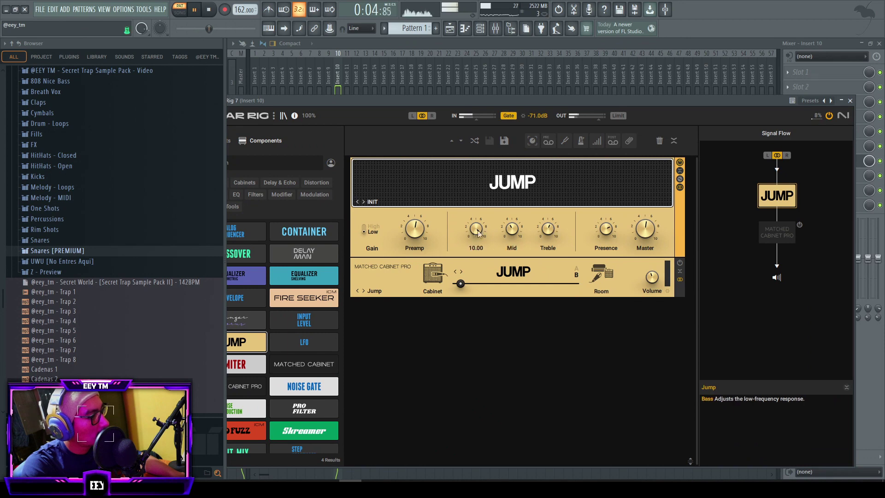
left_click_drag(416, 231, 416, 239)
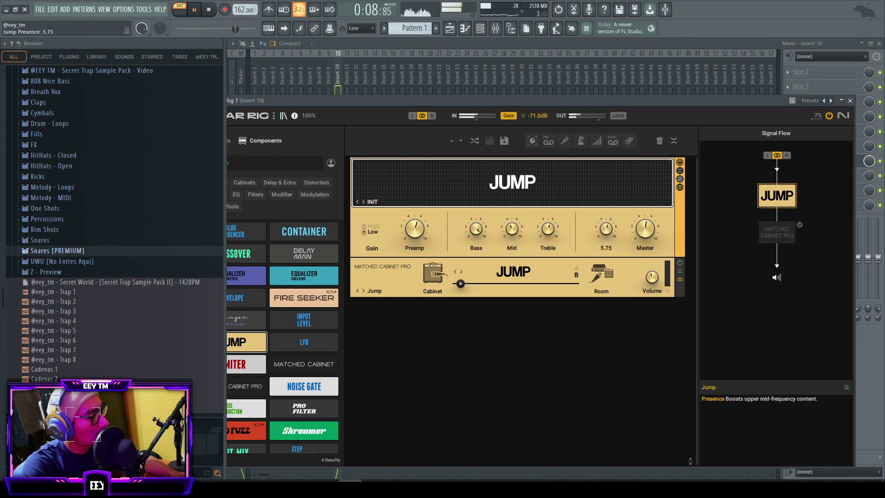
left_click_drag(606, 229, 606, 230)
mouse_move(415, 229)
left_mouse_down()
mouse_move(415, 221)
mouse_move(415, 231)
left_mouse_up()
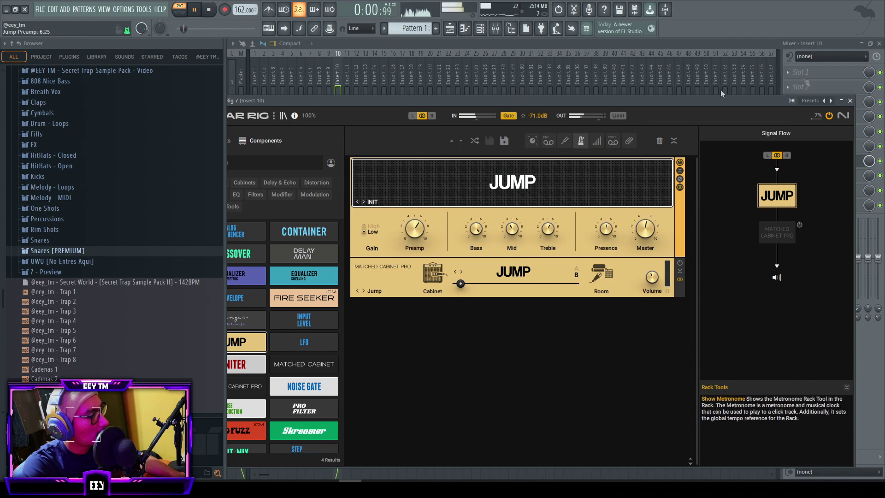
left_click(850, 100)
key("space")
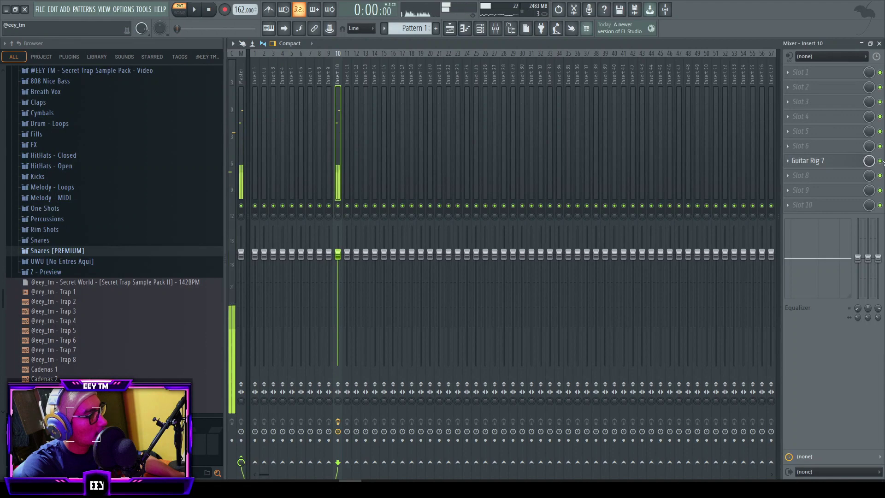
- Save the project and load Patcher into effect slot 8 of insert 10
key("space")
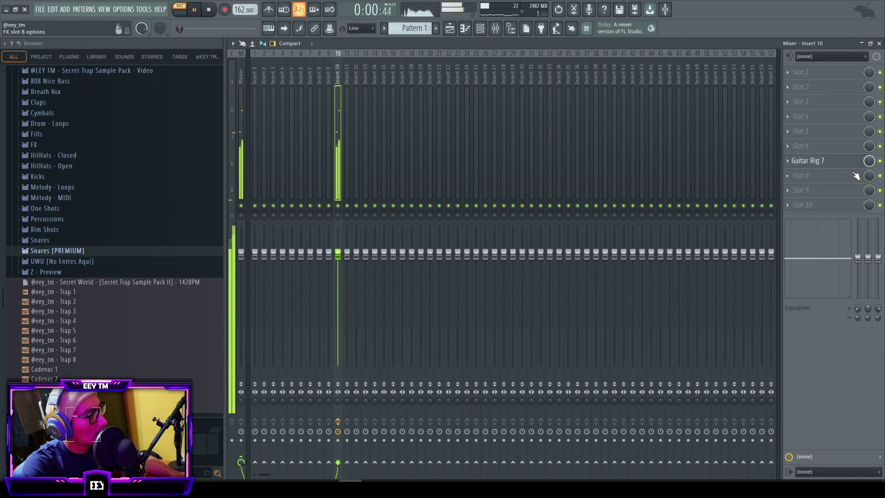
key("space")
left_click(838, 178)
left_click(837, 178)
key("ctrl+s")
left_click(832, 179)
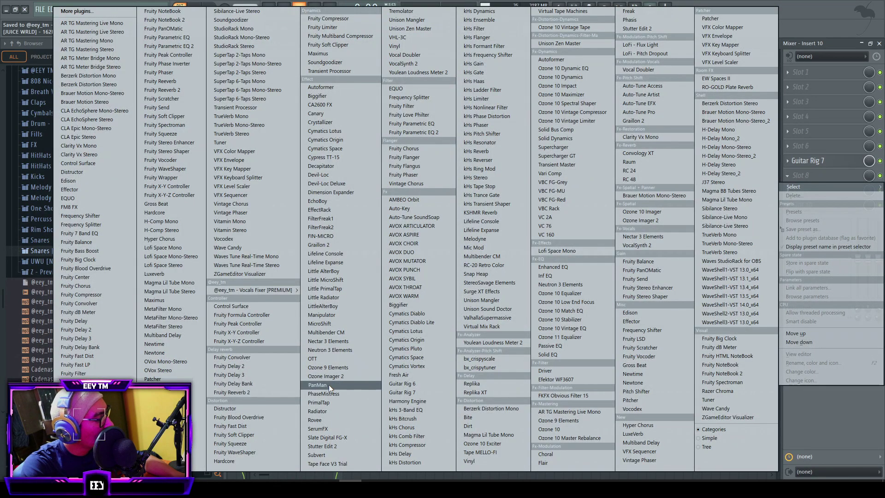
left_click(179, 379)
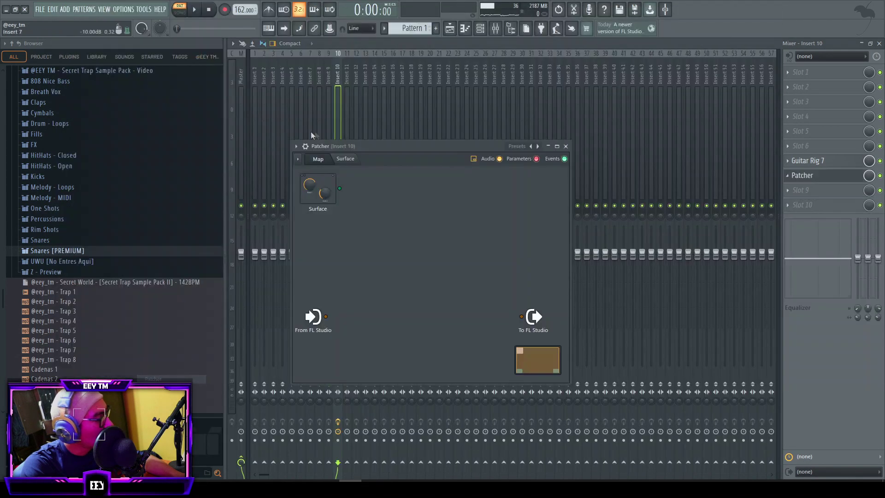
- Load the ReFi - Retro FX [PREMIUM - (EEY TM Edition)] - Default preset in Patcher
left_click(513, 147)
mouse_move(591, 127)
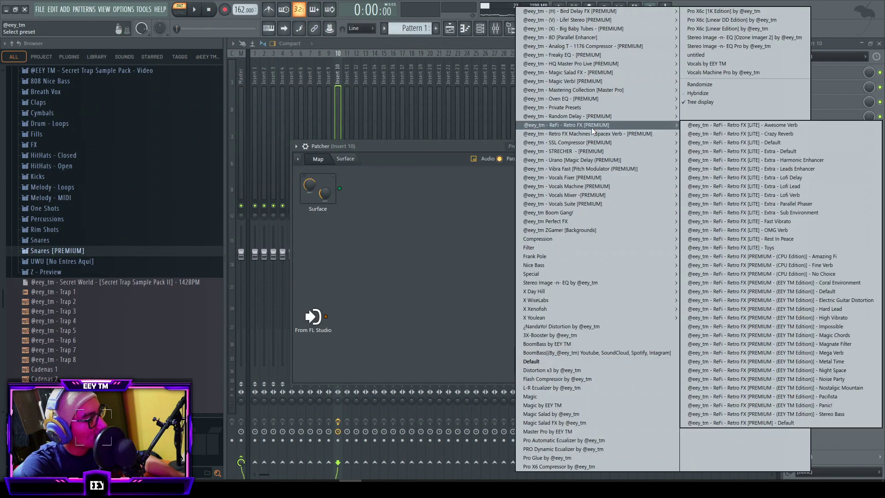
left_click(838, 291)
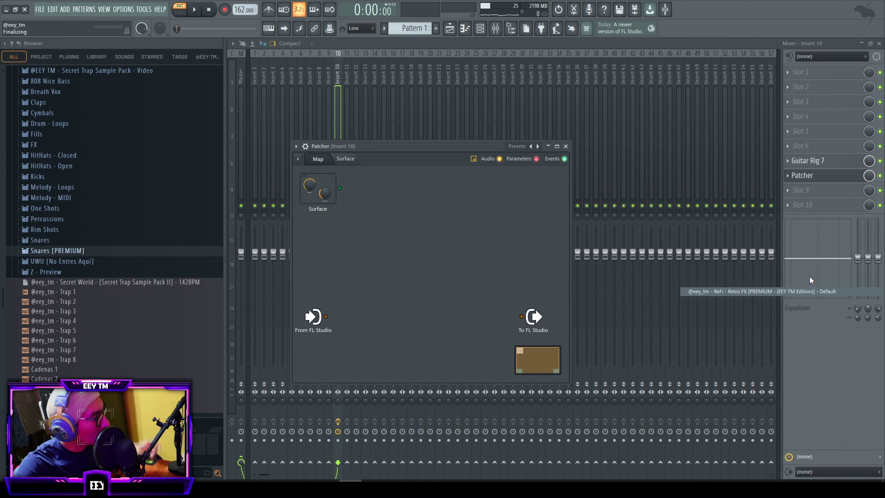
left_click(296, 147)
left_click(312, 341)
left_click_drag(325, 318, 332, 235)
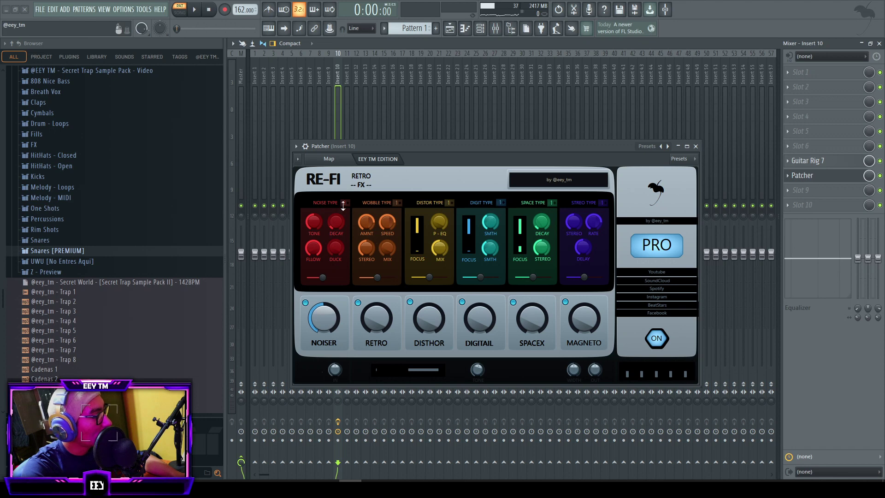
left_click_drag(349, 158, 346, 152)
- Play the guitar through the Retro FX preset and raise its RETRO amount
key("space")
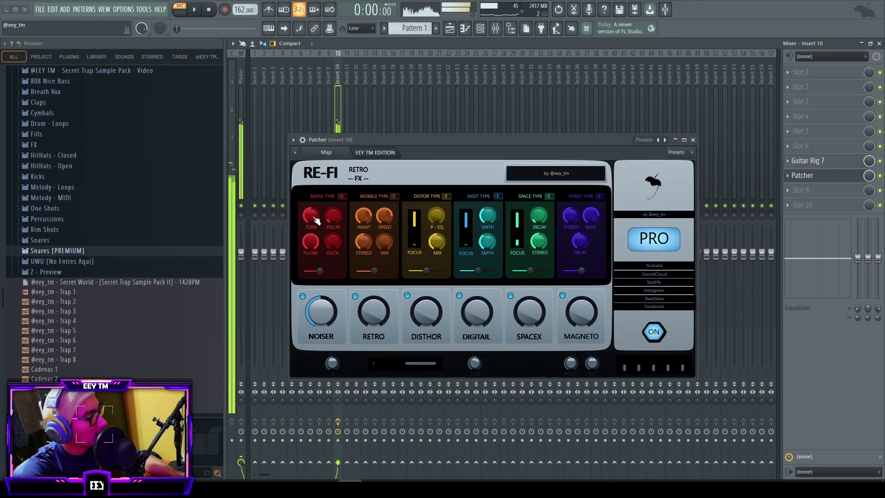
key("space")
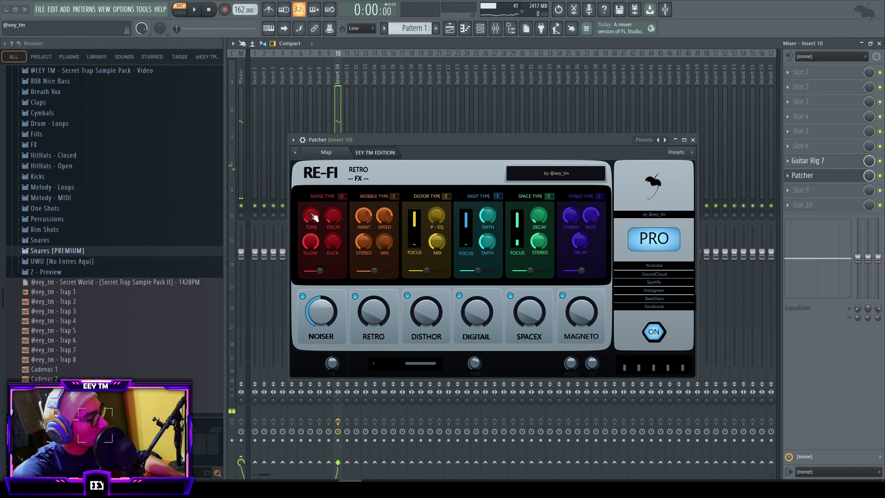
left_click_drag(373, 310, 373, 294)
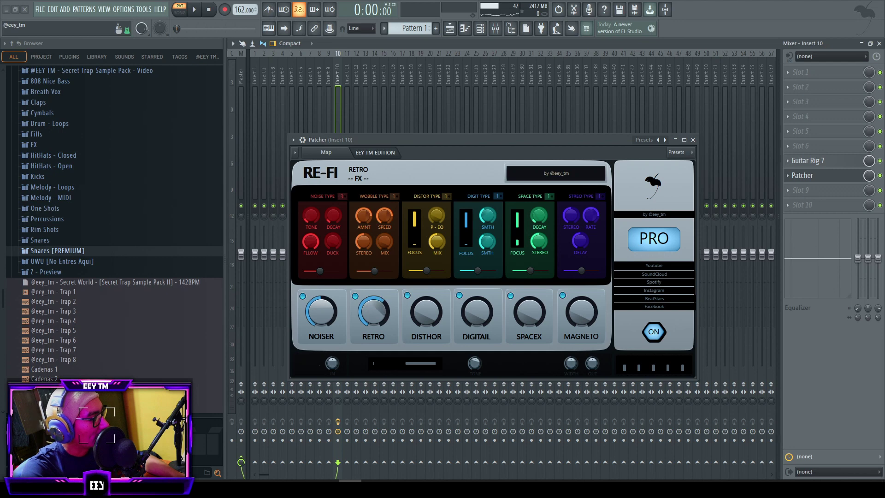
- While the melody plays, lower NOISER, raise MAGNETO and SPACEX, and set the space type to 2 in Retro FX
key("space")
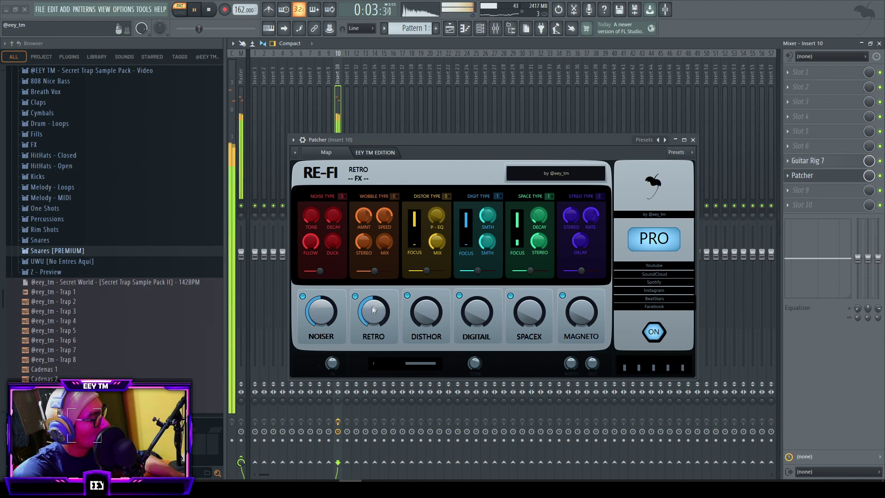
left_click_drag(581, 313, 581, 297)
key("space")
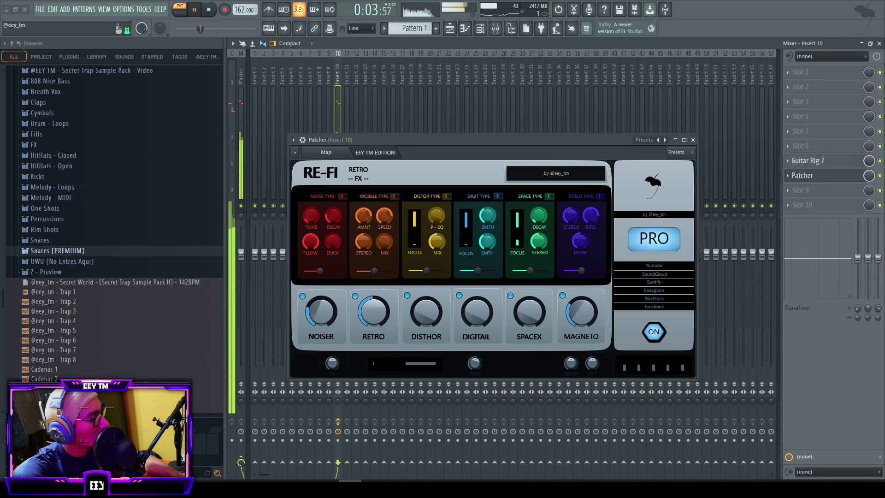
key("space")
key("space")
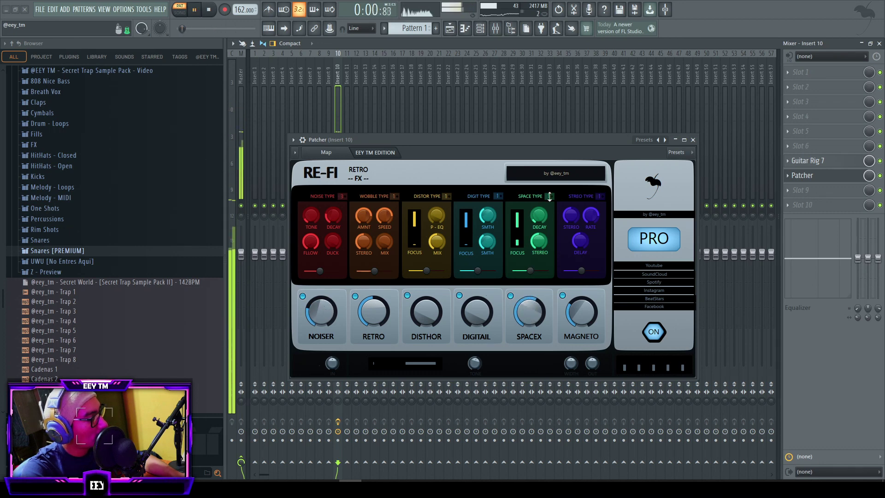
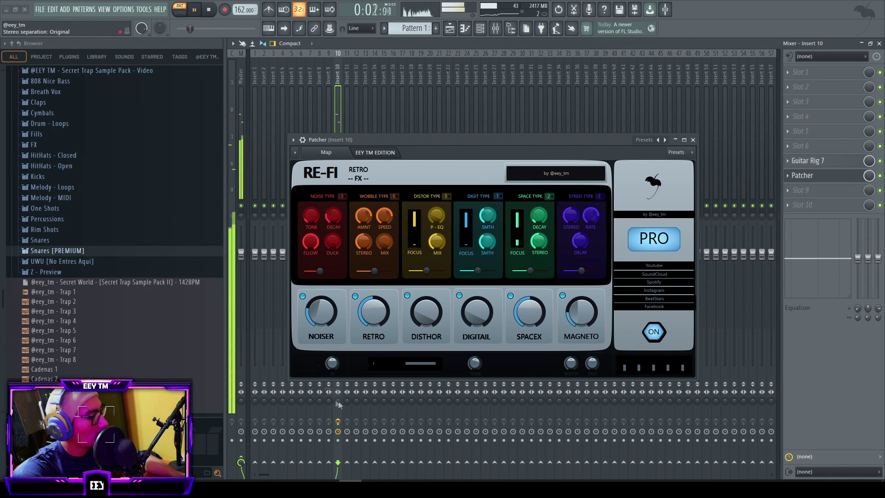
- Replay the guitar and compare it with insert 10's effects bypassed and enabled, leaving them enabled and stopping playback
key("space")
key("space")
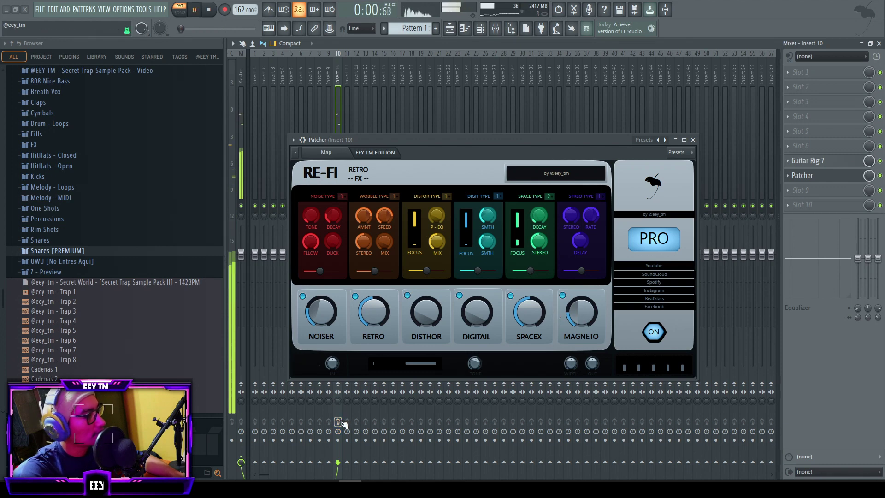
left_click(340, 422)
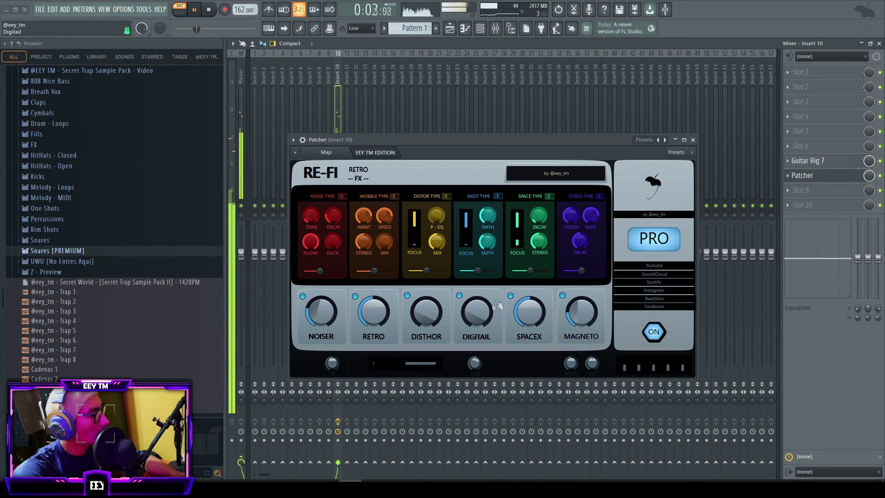
key("space")
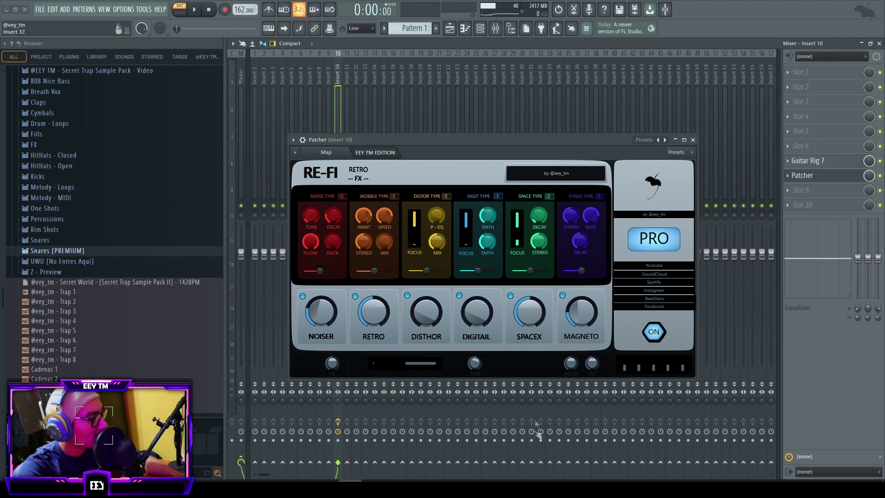
- Switch to the BeatStars Sound Kits page in the browser and find the ReFi - Retro FX kits
left_click(531, 482)
scroll(489, 244, "down", 13)
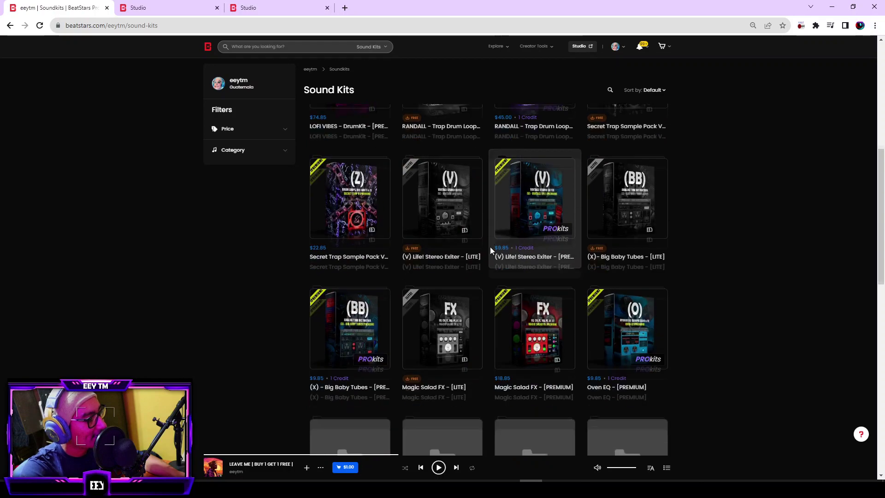
scroll(491, 249, "down", 10)
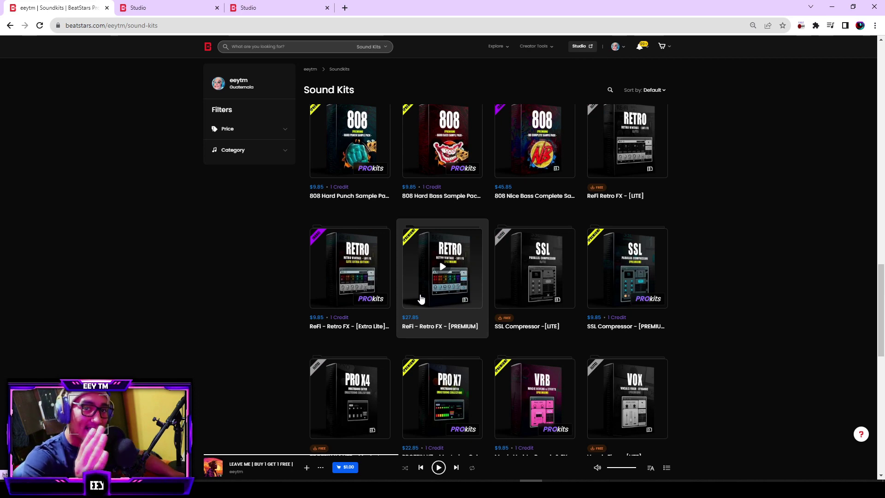
left_click(164, 6)
left_click(69, 6)
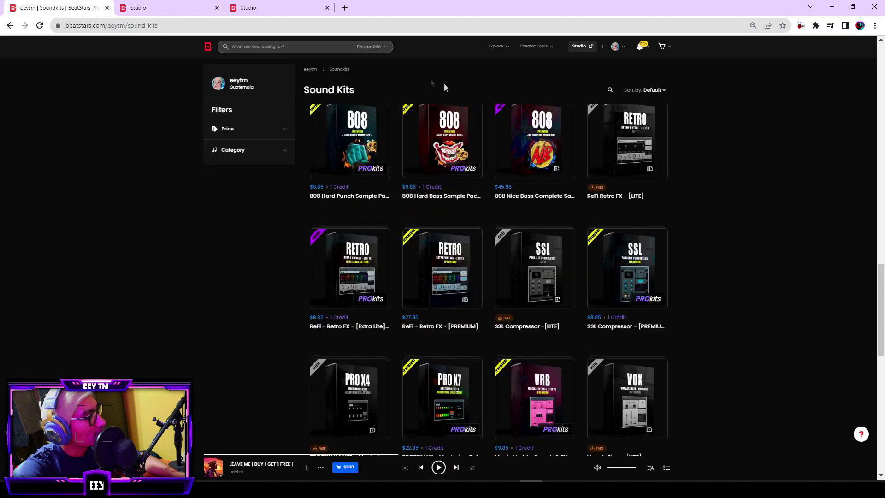
- Open the BeatStars Discounts page in a new tab and examine its coupon codes
scroll(506, 138, "down", 10)
mouse_move(503, 70)
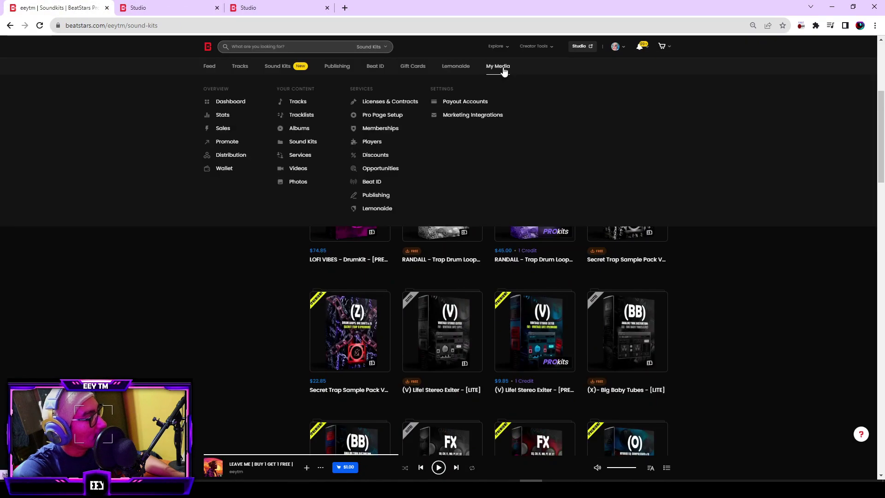
right_click(383, 155)
left_click(413, 159)
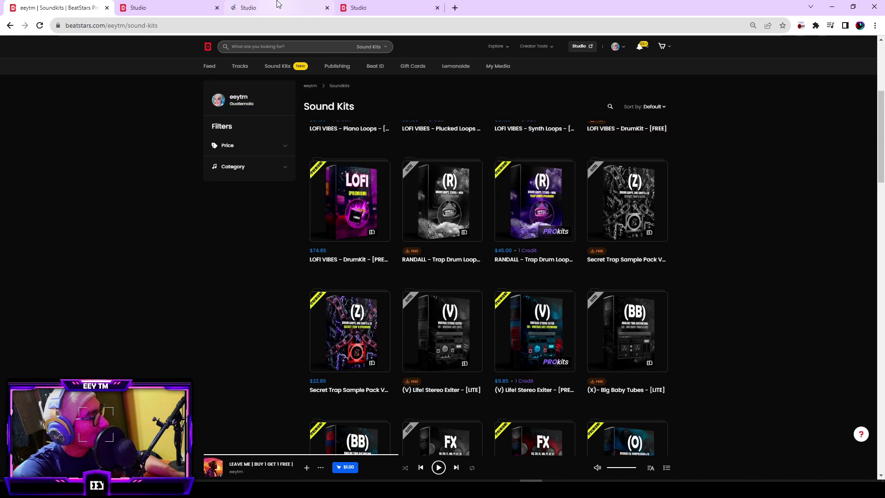
left_click(278, 7)
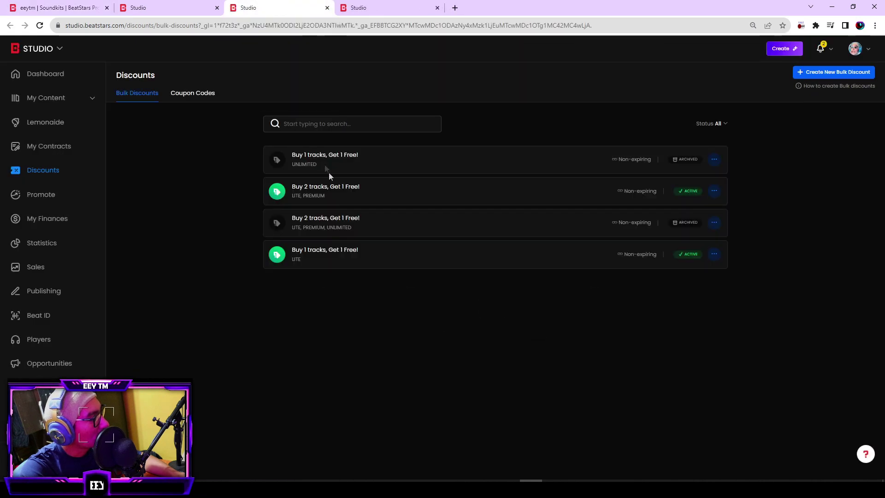
left_click(184, 93)
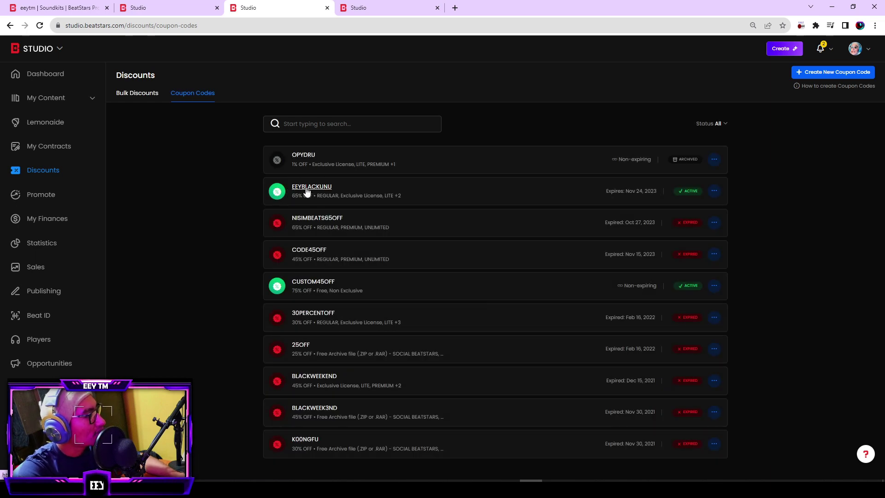
- Return to the Sound Kits page and browse the listed plugins and sample packs around the Retro FX kits
left_click(46, 8)
scroll(424, 272, "down", 3)
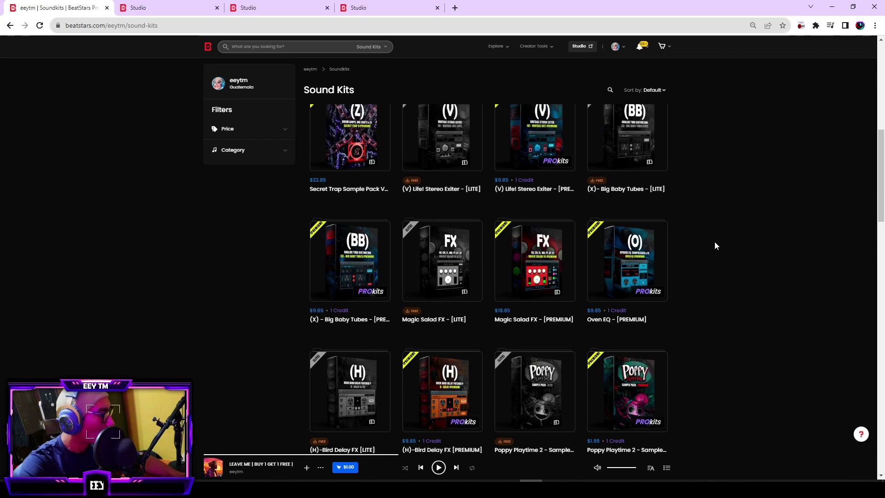
scroll(599, 276, "down", 5)
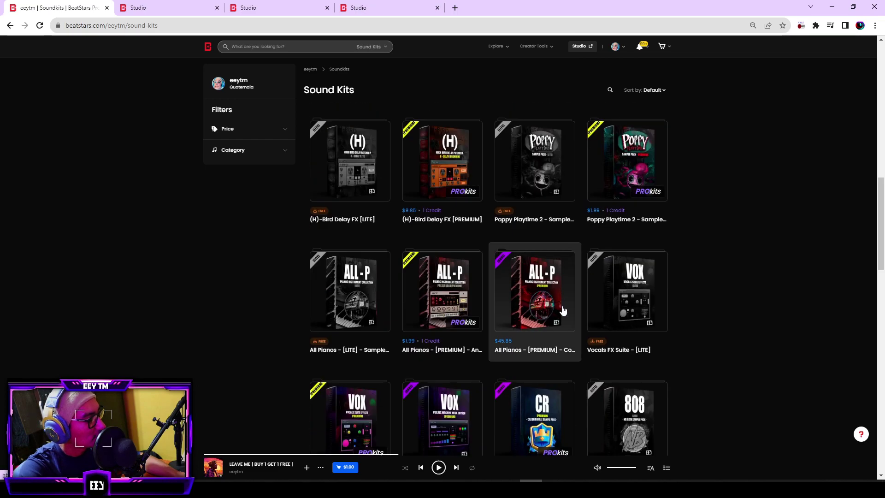
scroll(571, 318, "down", 9)
scroll(580, 329, "up", 5)
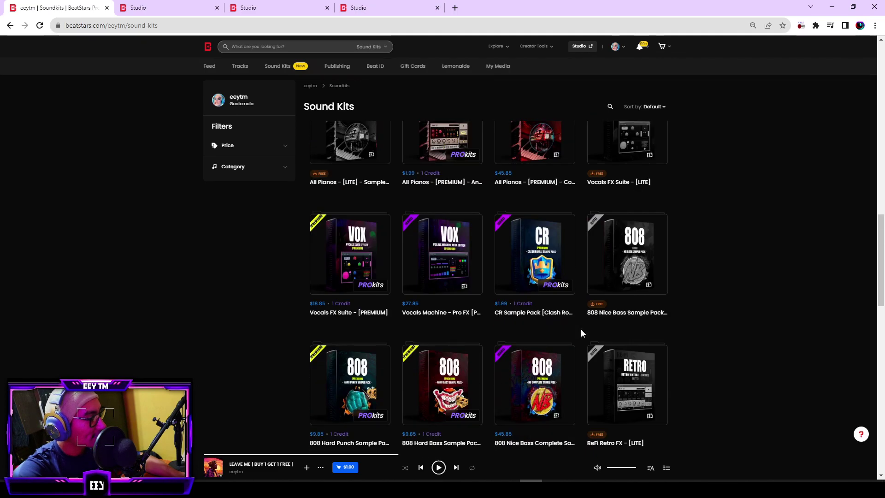
scroll(581, 329, "down", 5)
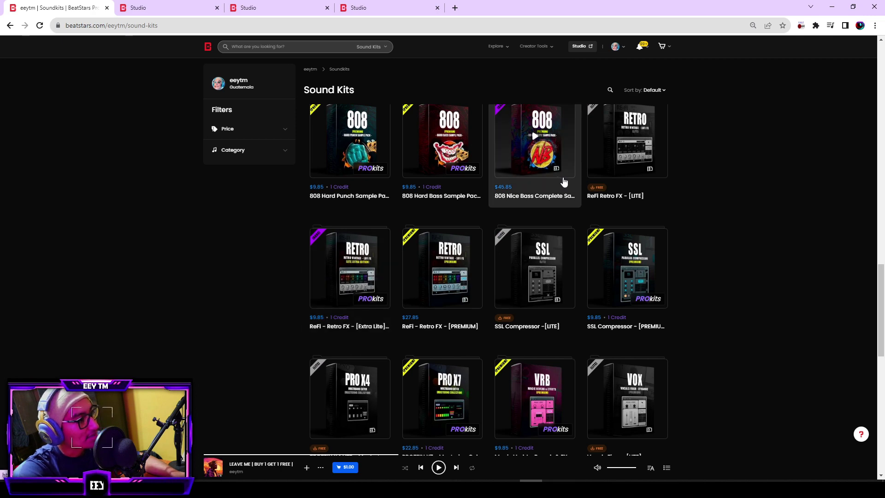
scroll(609, 184, "up", 1)
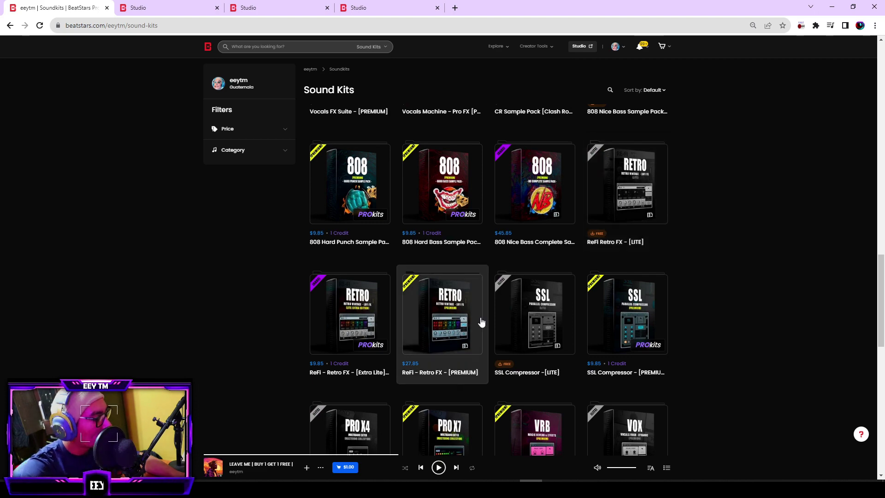
- Switch back to FL Studio, close the mixer, piano roll and Patcher windows, and set playback to song mode
left_click(351, 488)
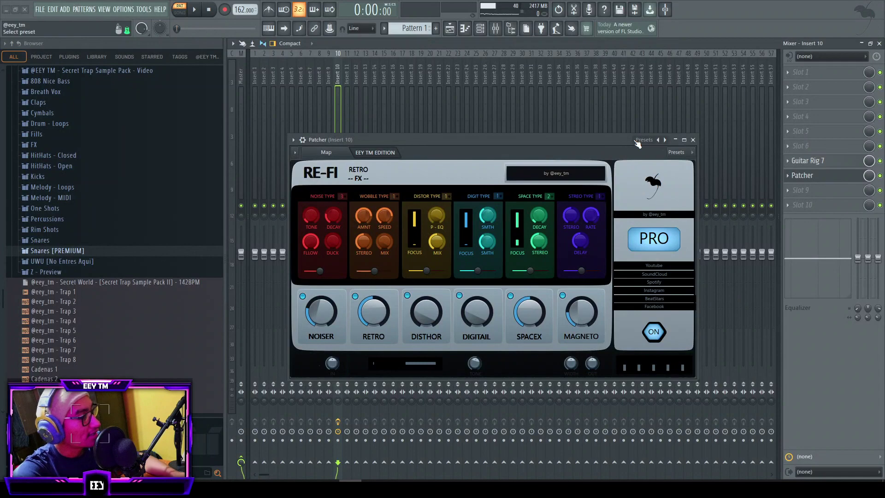
left_click(879, 43)
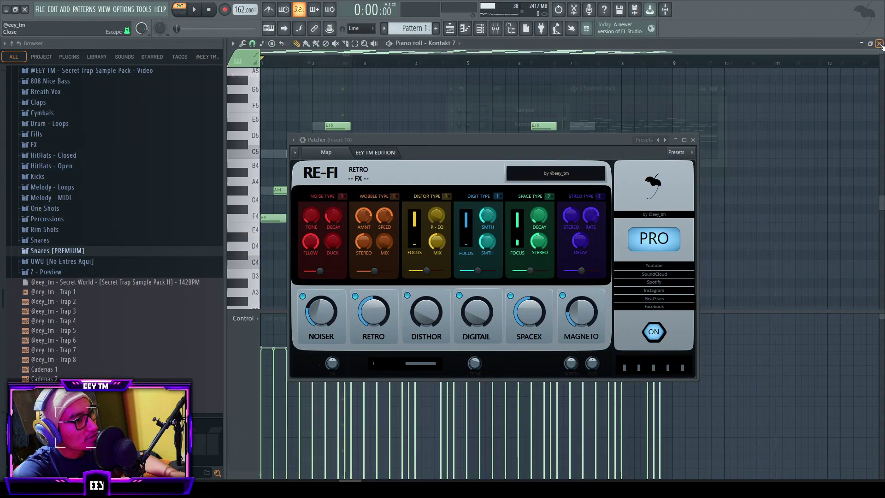
left_click(879, 43)
left_click(693, 140)
left_click_drag(463, 141, 363, 142)
key("l")
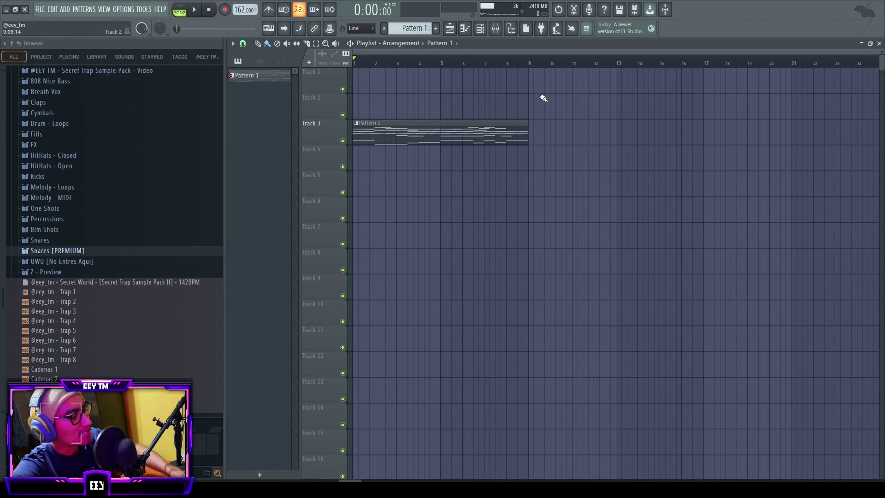
- Add a second Pattern 1 clip at bar 9 of Track 3 and duplicate the clips back to back up to bar 177
left_click(537, 122)
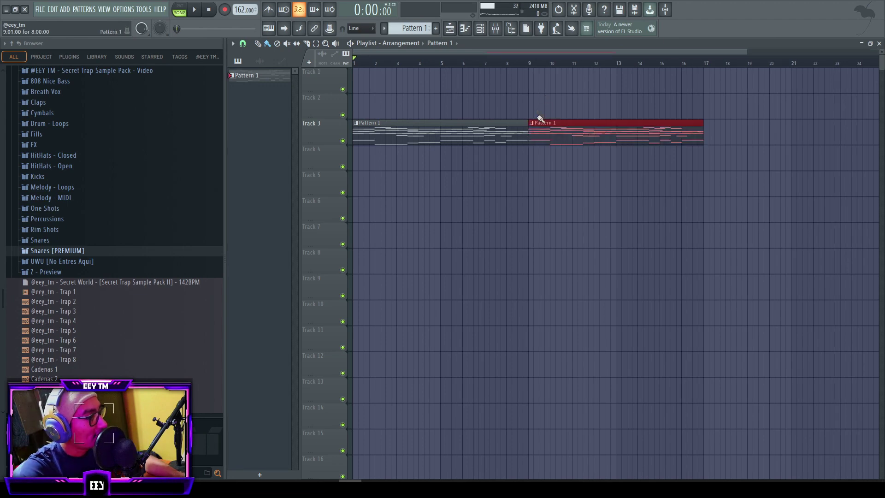
scroll(515, 135, "down", 2)
left_click_drag(646, 103, 392, 156)
key("ctrl+b")
key("ctrl+b")
key("ctrl+b")
key("ctrl+b")
key("ctrl+b")
key("ctrl+b")
key("ctrl+b")
key("ctrl+b")
key("ctrl+b")
key("ctrl+b")
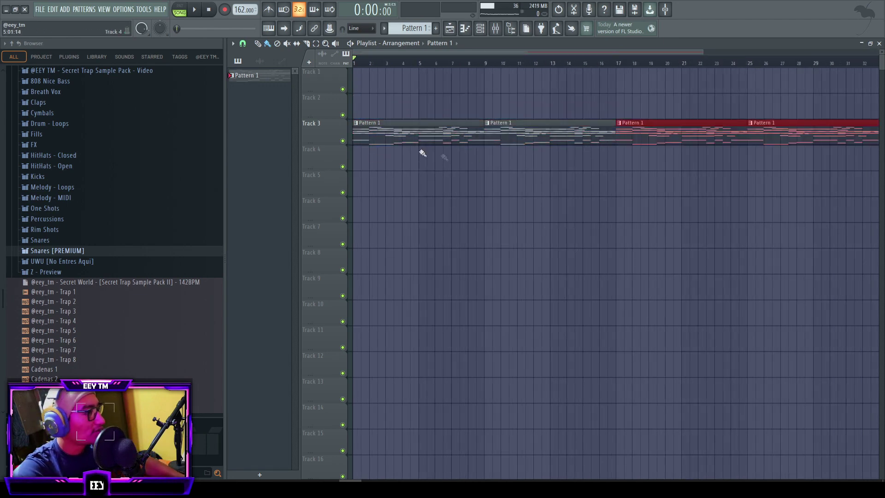
scroll(547, 213, "down", 3)
scroll(548, 212, "down", 2)
key("ctrl+d")
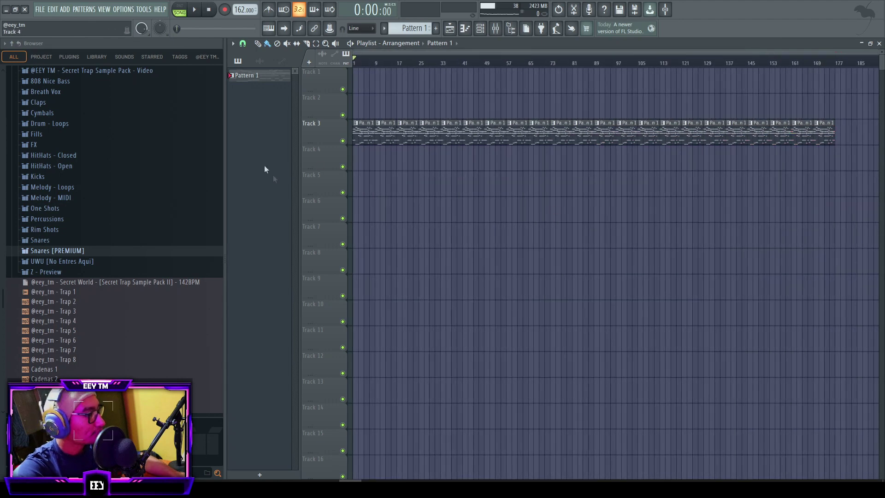
- Save the project and cut the row of Pattern 1 clips on Track 3 back to end at bar 129
scroll(366, 182, "up", 4)
key("ctrl+s")
scroll(442, 190, "down", 2)
left_click(828, 62)
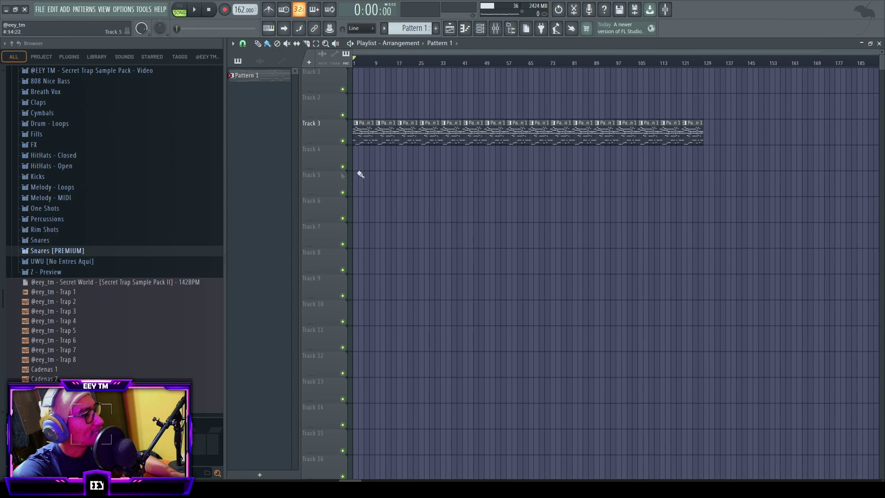
- Audition loops in the Drum - Loops folder and place Secret Trap Drums Loop 49 - 145 BPM at bar 1 of Track 6
scroll(381, 174, "up", 3)
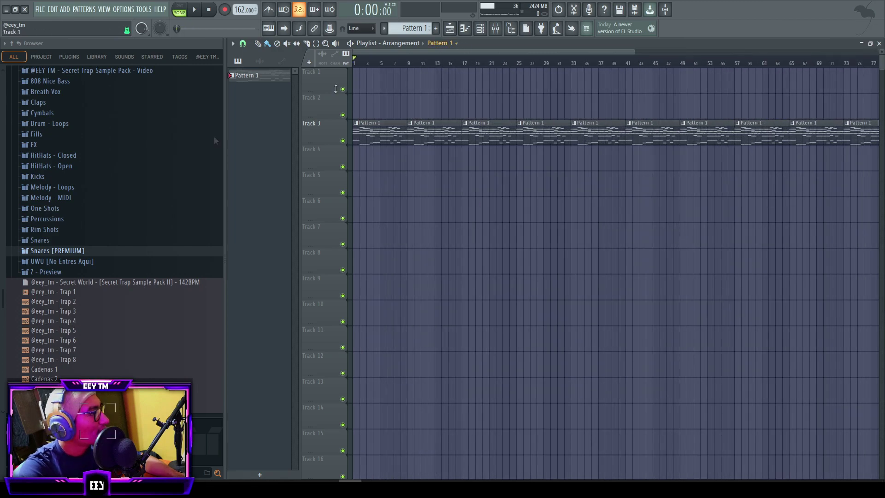
left_click(80, 124)
left_click(150, 245)
left_click(139, 313)
scroll(128, 269, "down", 3)
scroll(129, 272, "down", 4)
left_click(116, 315)
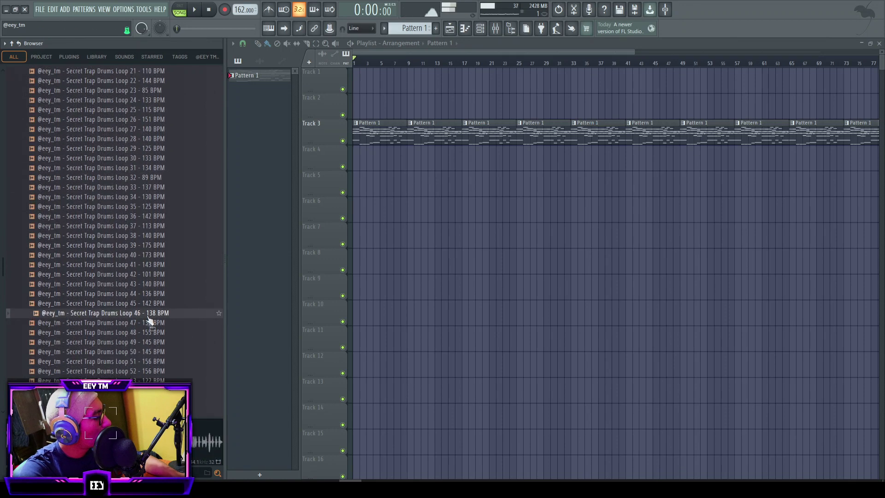
left_click(150, 332)
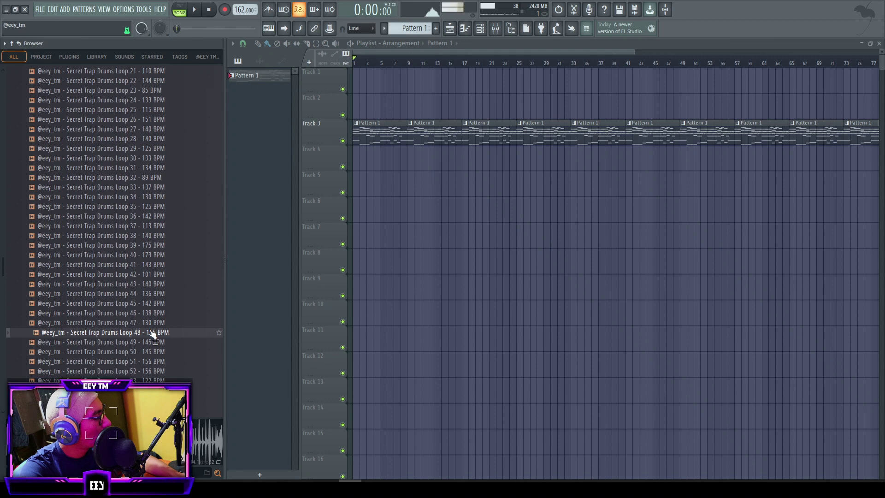
left_click(148, 343)
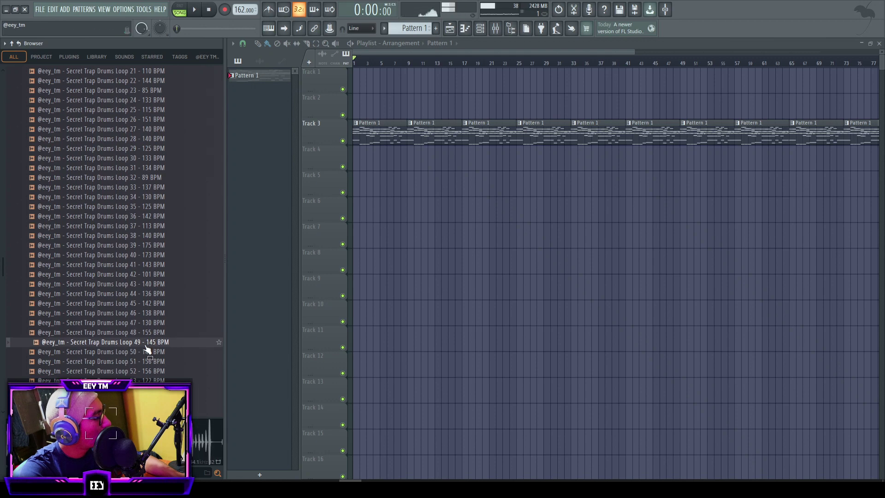
left_click_drag(146, 349, 369, 233)
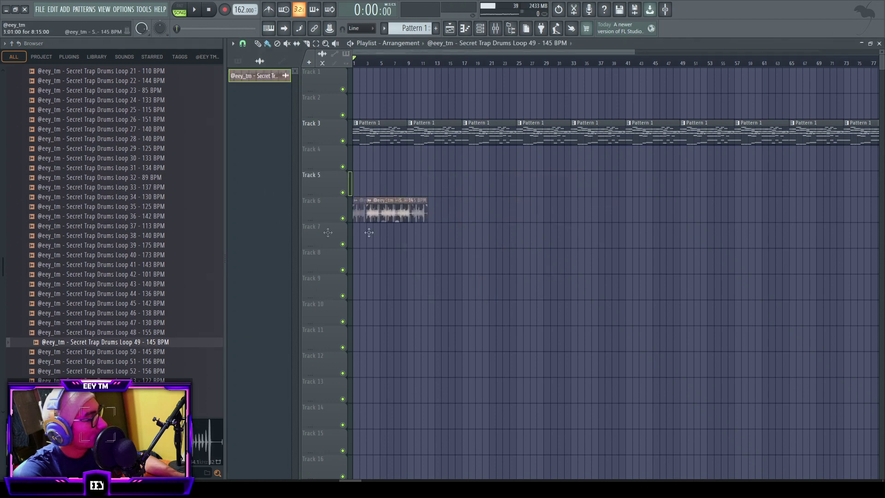
- While the song plays, stretch the drum loop to fill 8 bars and add a second copy at bar 9
scroll(323, 159, "up", 2)
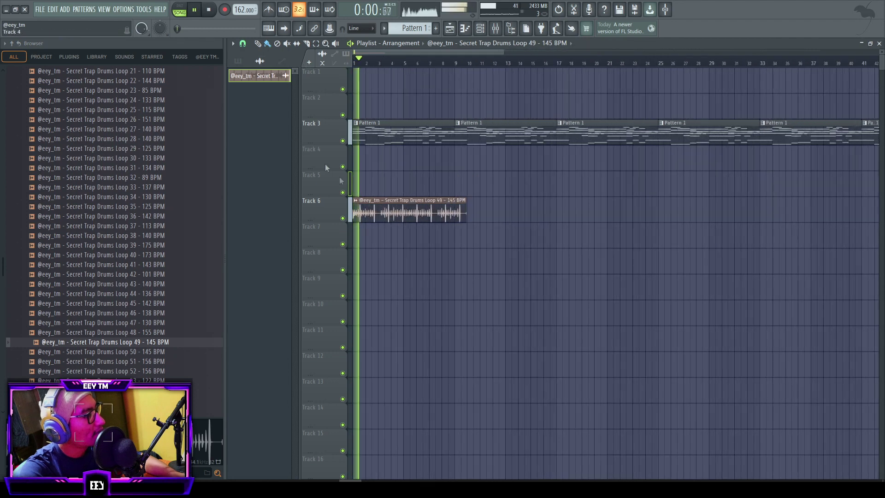
left_click(356, 200)
left_click(440, 268)
left_click(442, 253)
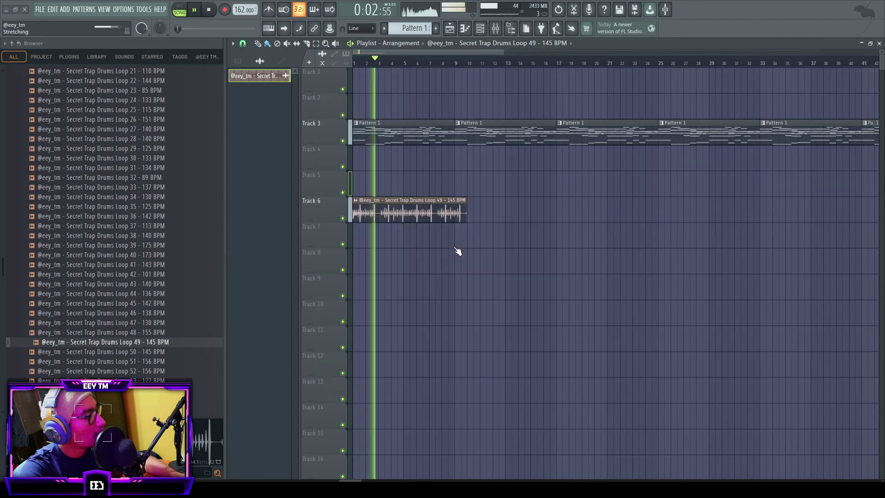
key("space")
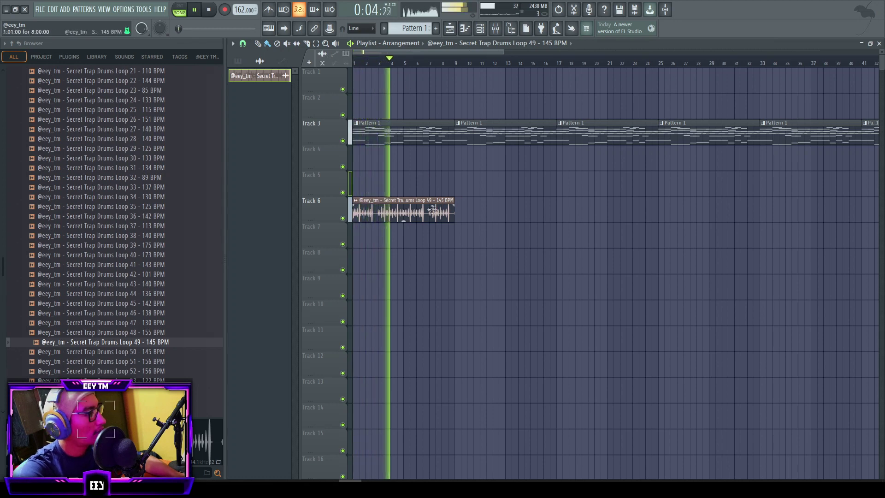
left_click(460, 218)
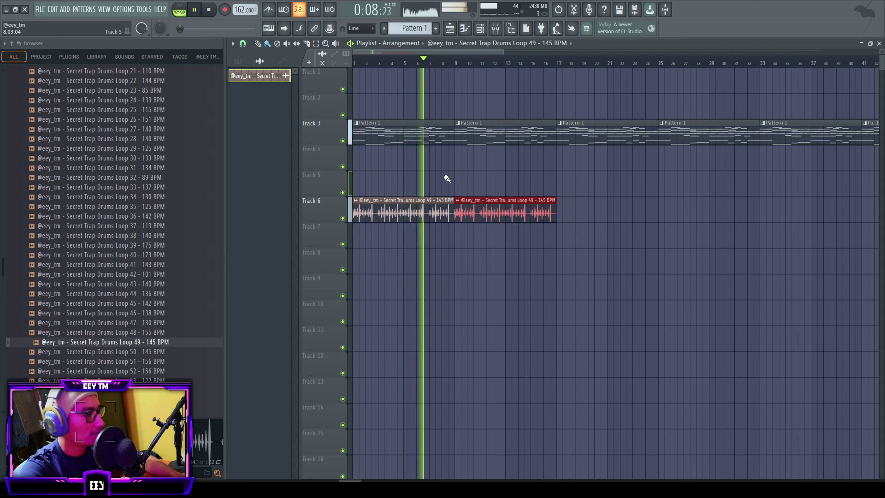
- Create Pattern 2 and place its clip at bar 9 of Track 7, extended to 8 bars
left_click(444, 177, "ctrl")
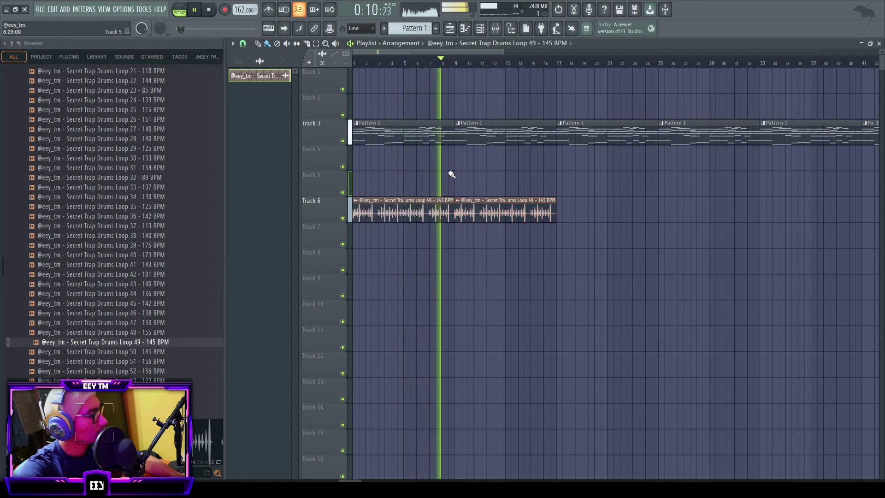
scroll(463, 167, "up", 2)
scroll(463, 168, "up", 3)
key("space")
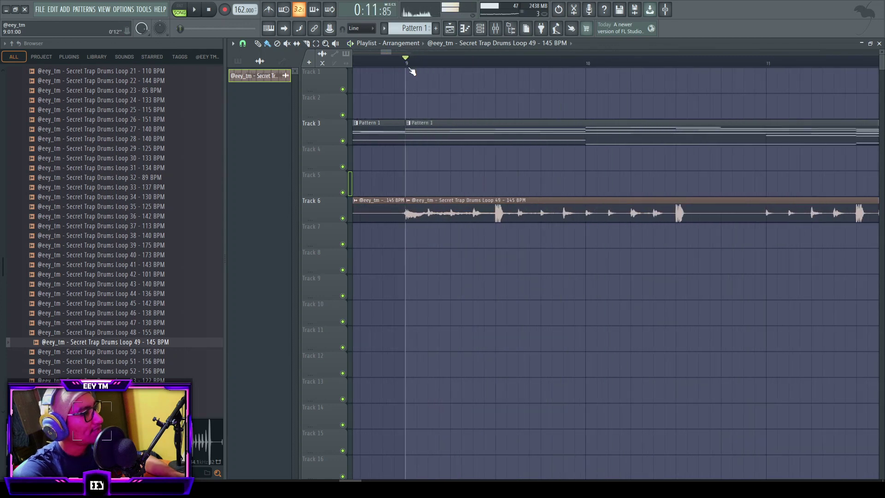
scroll(497, 200, "down", 5)
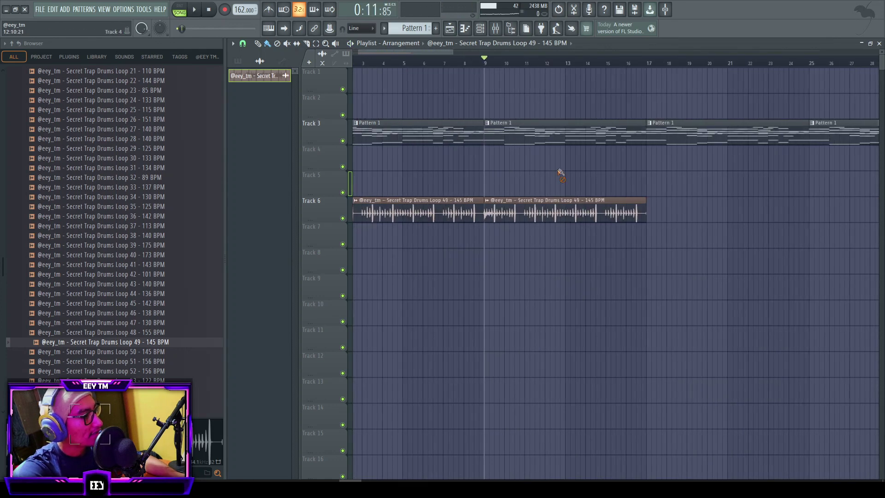
left_click(435, 26)
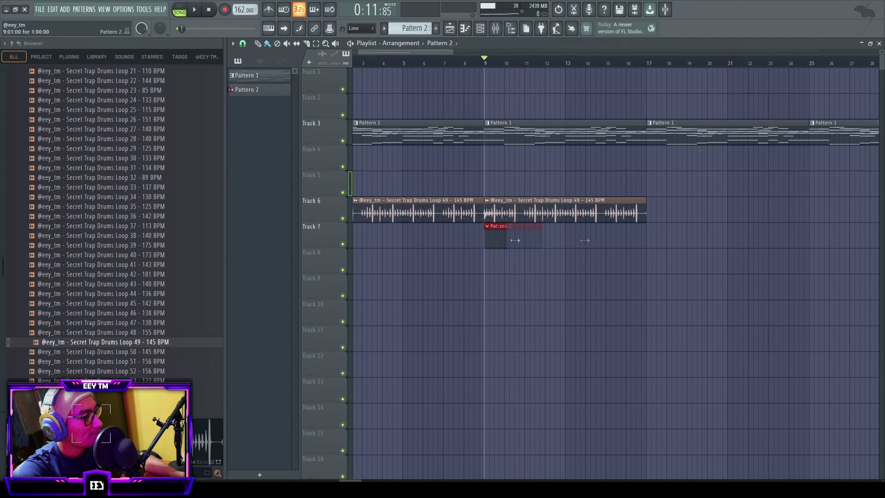
left_click_drag(515, 240, 639, 240)
left_click_drag(539, 224, 563, 261)
- Add Secret Trap Hithat 19 from the HitHats - Closed folder as a new channel and route it to mixer track 7
scroll(124, 221, "up", 10)
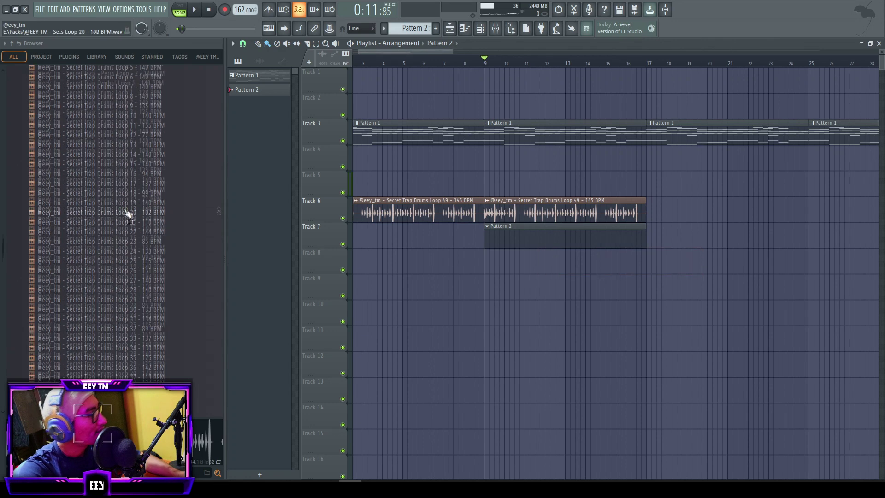
left_click(122, 190)
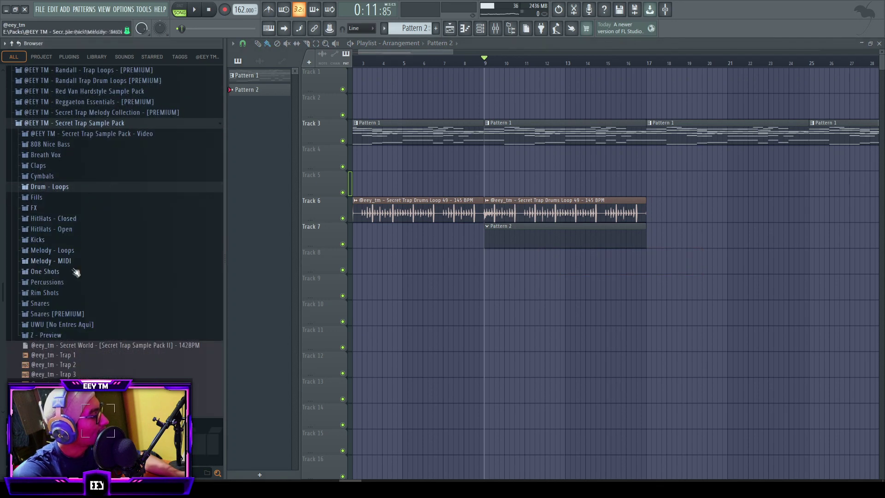
left_click(67, 218)
key("F6")
left_click_drag(160, 260, 519, 174)
left_click(528, 188)
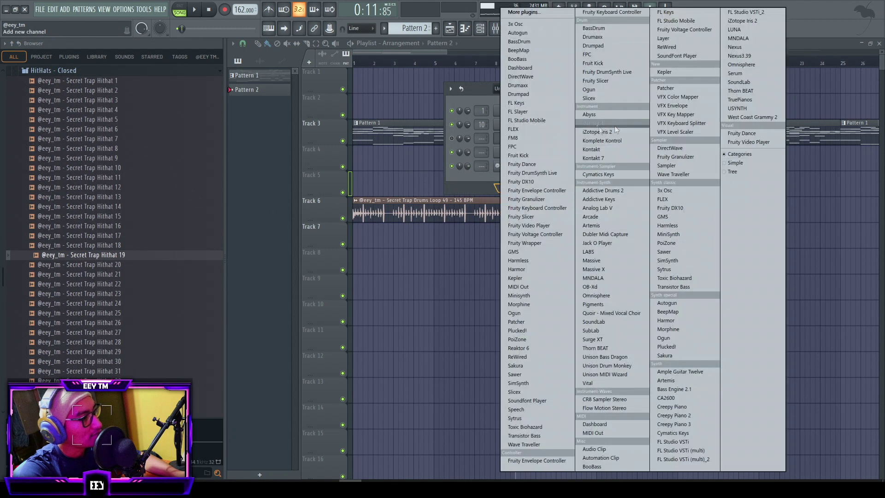
left_click(474, 178)
left_click_drag(481, 166, 481, 159)
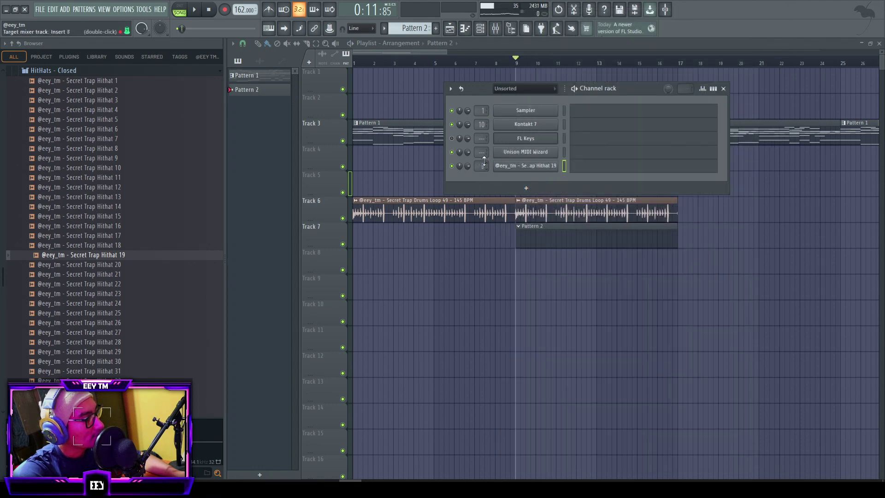
- Audition full drum loops in the Randall trap loop packs, including FULL LOOP - 32 and FULL LOOP - 26
scroll(91, 256, "up", 8)
left_click(106, 208)
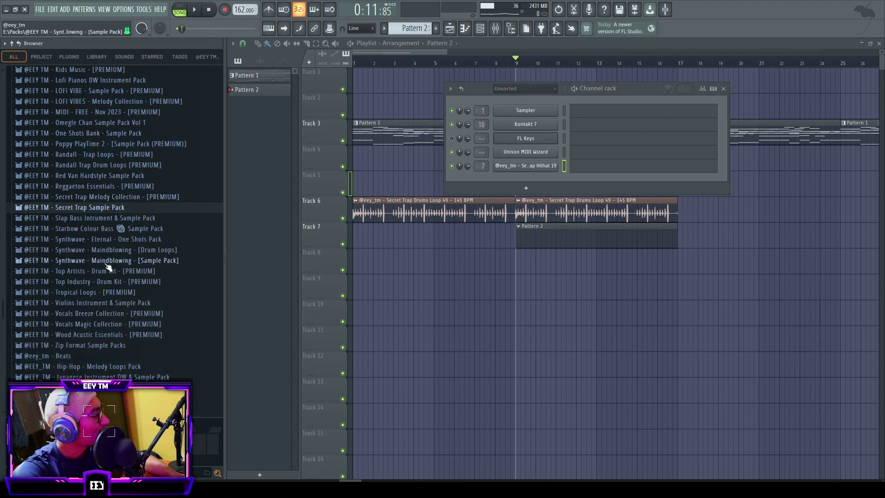
left_click(126, 155)
scroll(130, 155, "up", 4)
left_click(136, 187)
left_click(122, 198)
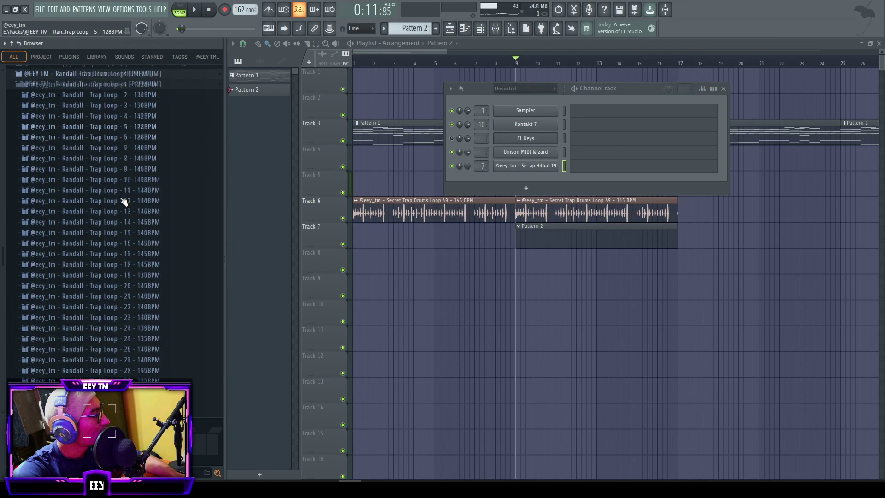
scroll(117, 206, "down", 15)
left_click(109, 253)
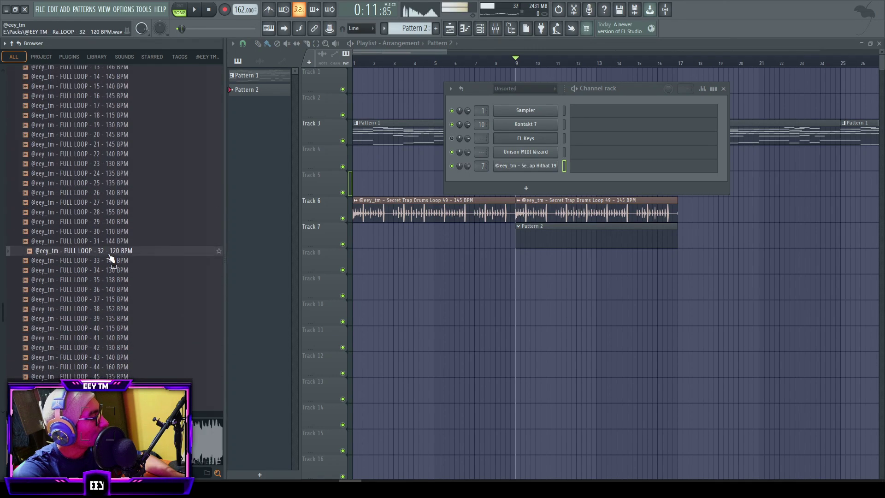
left_click(120, 232)
left_click(123, 193)
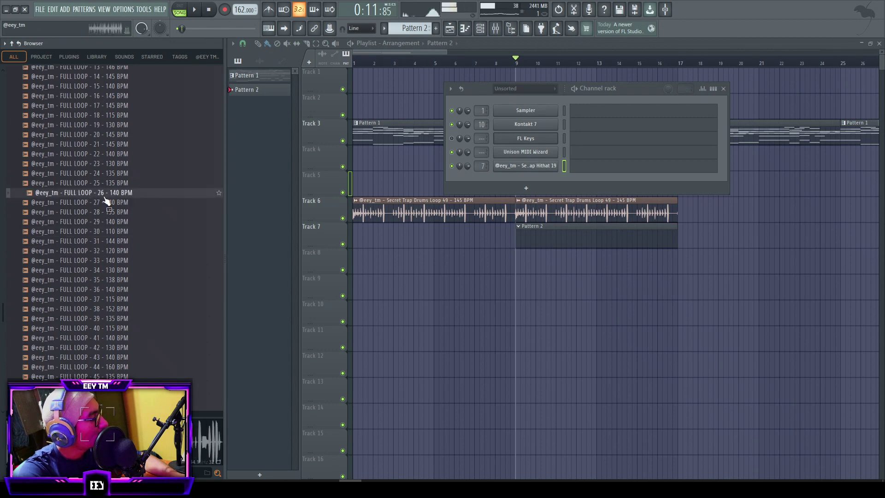
- Load the CLOSED HAT - 140 BPM MIDI from Randall Trap Loop 26 into the Secret Trap Hithat 19 channel
scroll(106, 201, "up", 7)
scroll(115, 236, "up", 4)
scroll(139, 193, "up", 1)
left_click(138, 172)
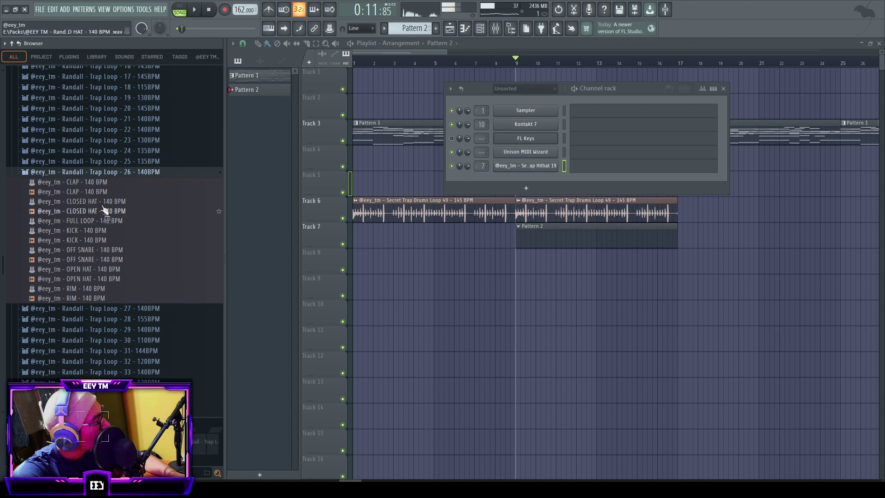
left_click_drag(530, 174, 539, 165)
- Mute the drum loop on Track 6 and play from bar 9 to check the hi-hat pattern against the melody
key("space")
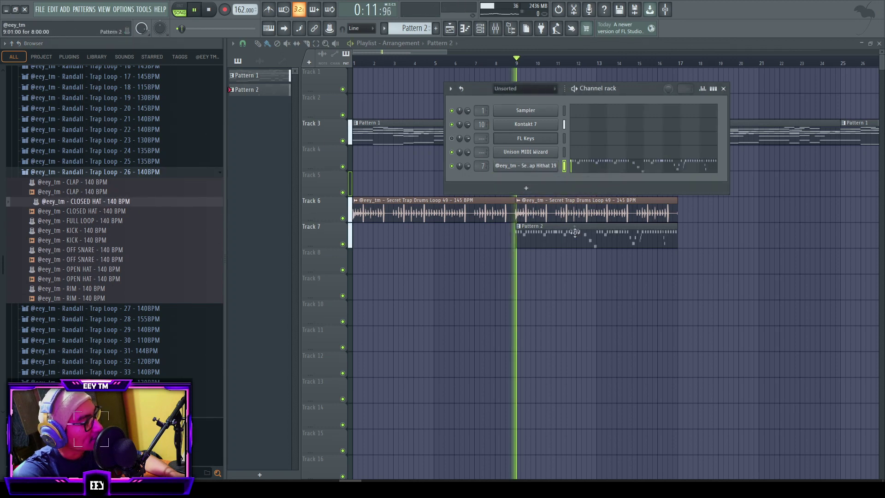
key("F6")
left_click(343, 218)
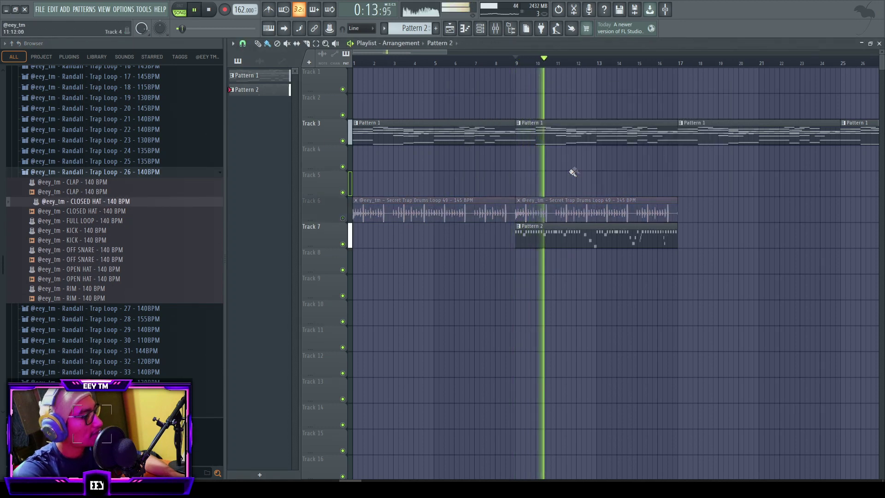
scroll(563, 191, "up", 3)
scroll(561, 189, "down", 3)
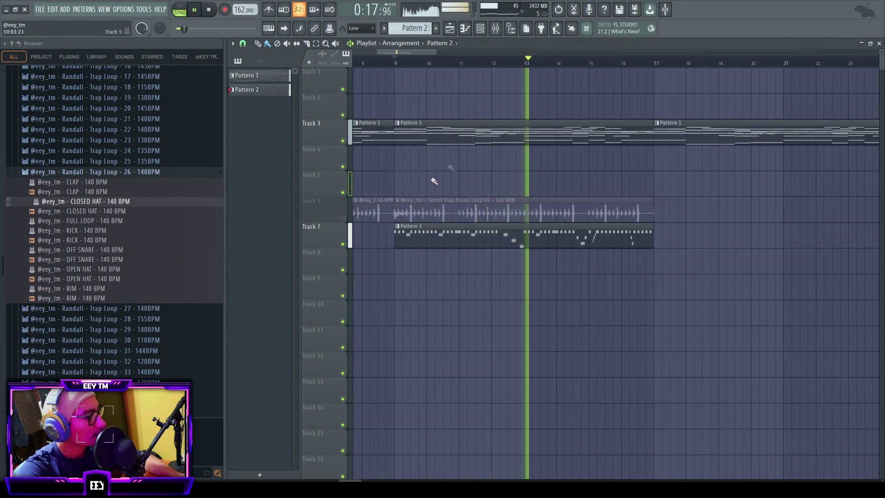
key("space")
- Audition samples in the Secret Trap Claps folder and place Secret Trap Clap 7 on beat 3 of bar 9 on Track 8
scroll(117, 213, "up", 7)
left_click(108, 134)
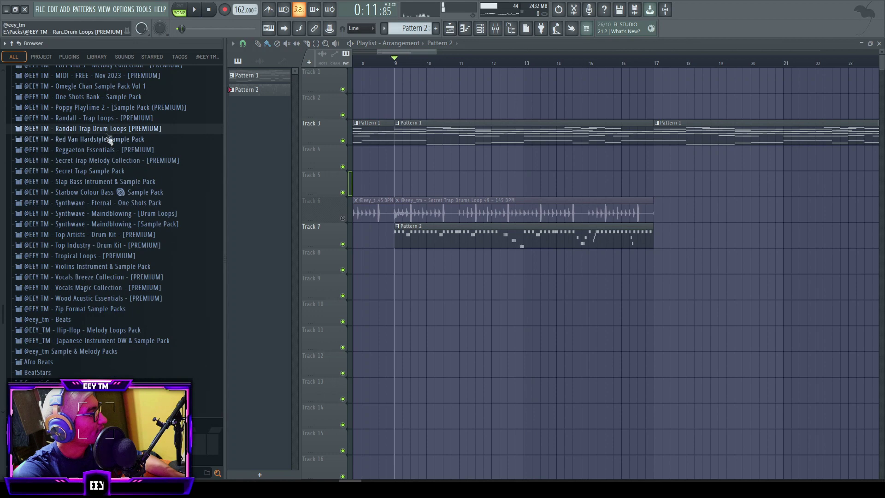
scroll(128, 222, "down", 2)
left_click(83, 114)
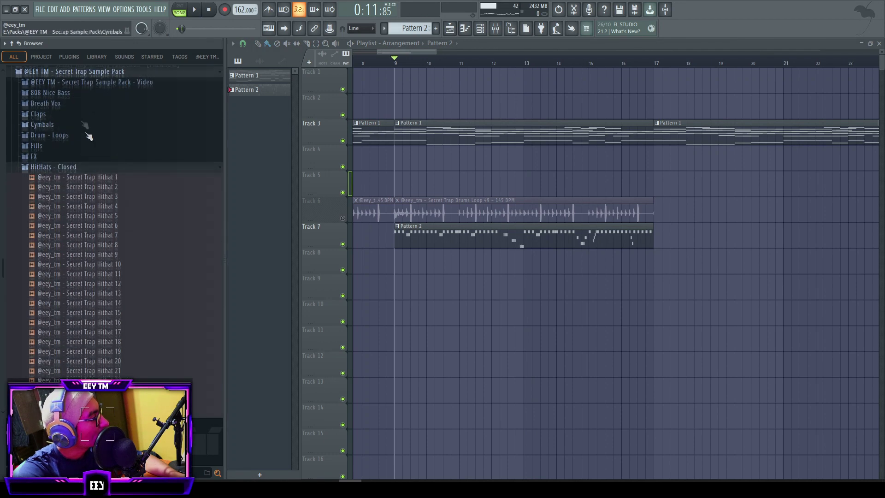
left_click(58, 121)
left_click(96, 254)
left_click(114, 178)
left_click(115, 168)
left_click(114, 158)
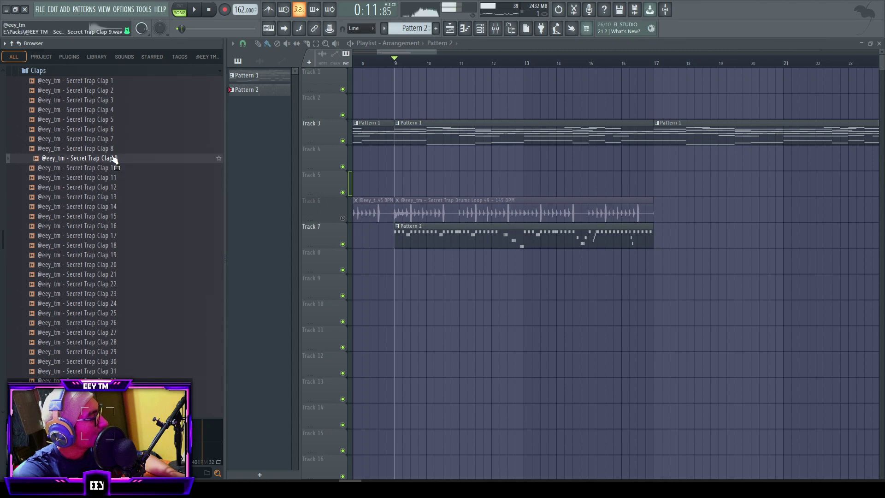
left_click(113, 148)
left_click(112, 140)
left_click(116, 167)
left_click(109, 140)
left_click_drag(436, 279, 415, 262)
- Add Clap 7 on beat 3 of bars 10 to 12 on Track 8 and duplicate the four claps across bars 13 to 16
scroll(422, 288, "up", 3)
key("space")
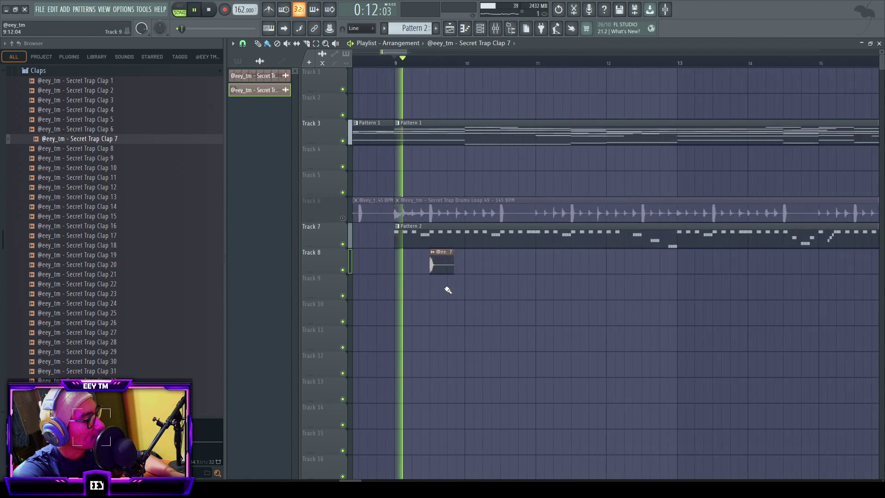
left_click(503, 268)
left_click(577, 268)
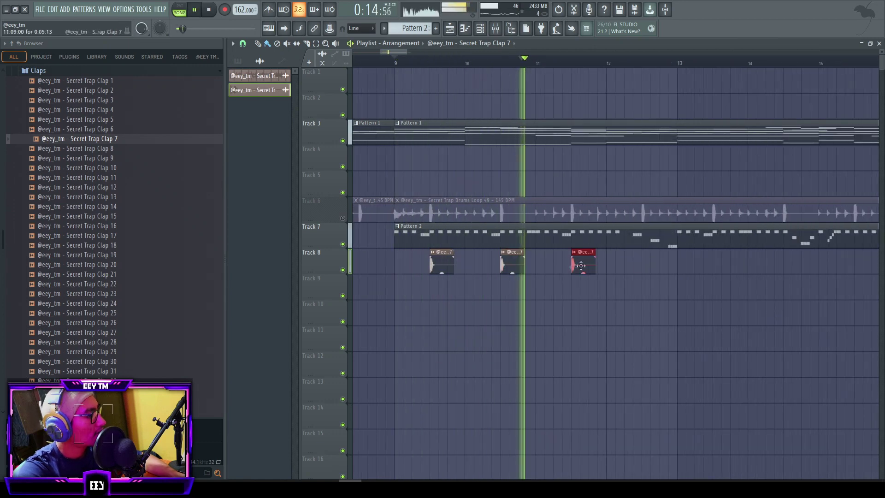
left_click(648, 267)
scroll(462, 265, "down", 1)
scroll(462, 265, "down", 3)
left_click_drag(618, 247, 389, 279)
key("ctrl+b")
left_click(576, 288)
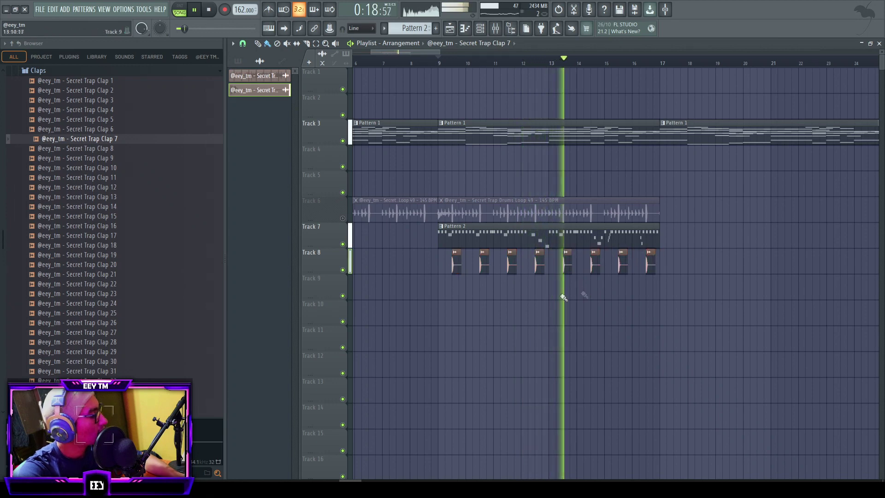
- Audition samples in the Secret Trap Percussions folder and place Secret Trap Percussion 15 in bar 10 of Track 10
scroll(59, 243, "up", 4)
key("space")
left_click(85, 187)
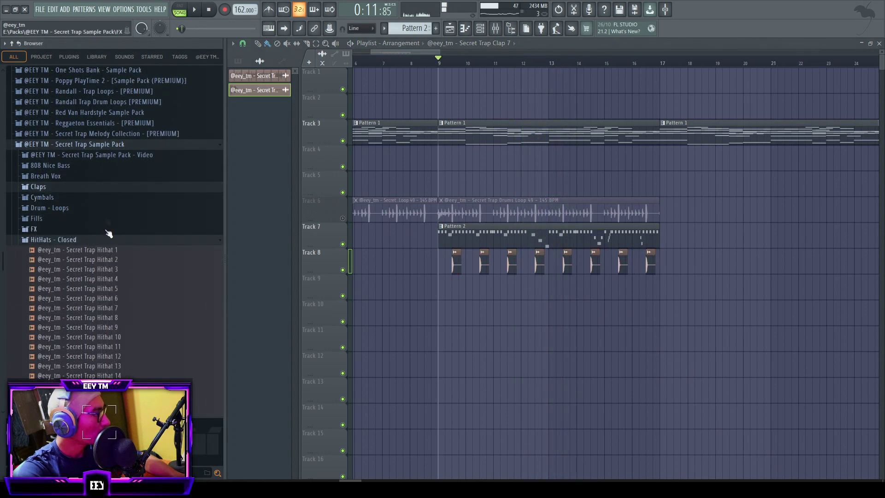
left_click(86, 243)
left_click(65, 305)
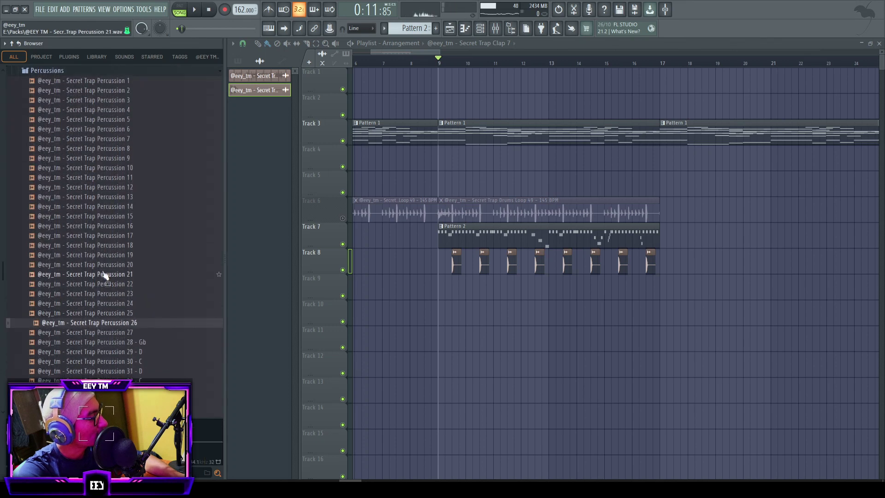
left_click(121, 219)
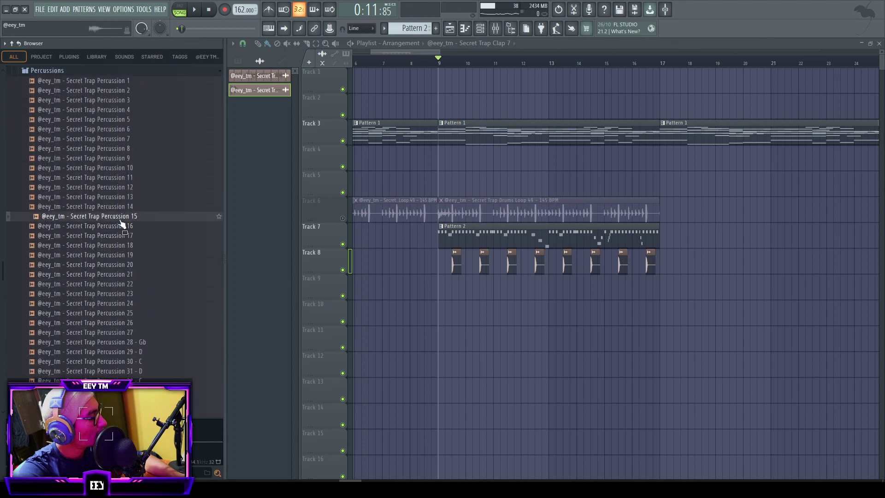
left_click_drag(473, 312, 474, 312)
- While checking playback from bar 9, arrange Percussion 15 as a pair of hits around the start of bar 10 and duplicate the pair
key("space")
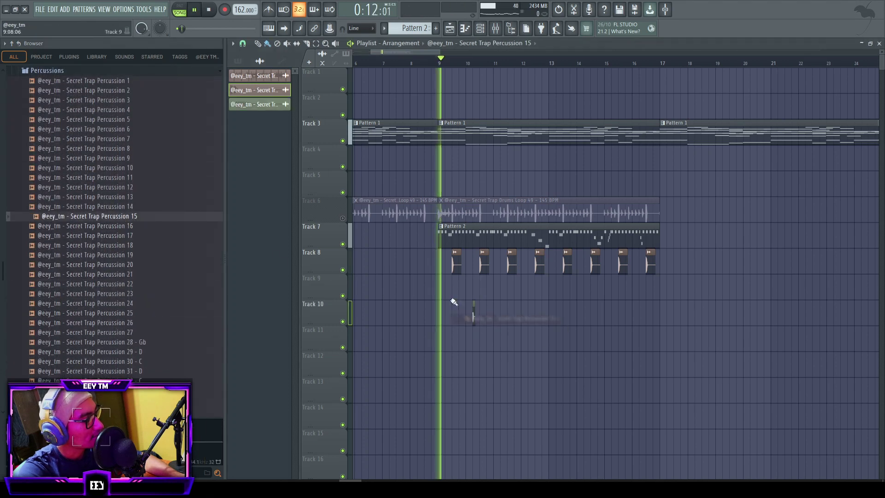
scroll(454, 303, "up", 4)
right_click(554, 315)
key("space")
key("space")
left_click(511, 316)
left_click(539, 317)
key("space")
key("space")
left_click_drag(535, 318, 484, 333)
- Reposition the Percussion 15 pairs on Track 10 around the starts of bars 12 and 16
scroll(466, 329, "down", 4)
scroll(535, 326, "down", 3)
key("space")
scroll(466, 310, "down", 4)
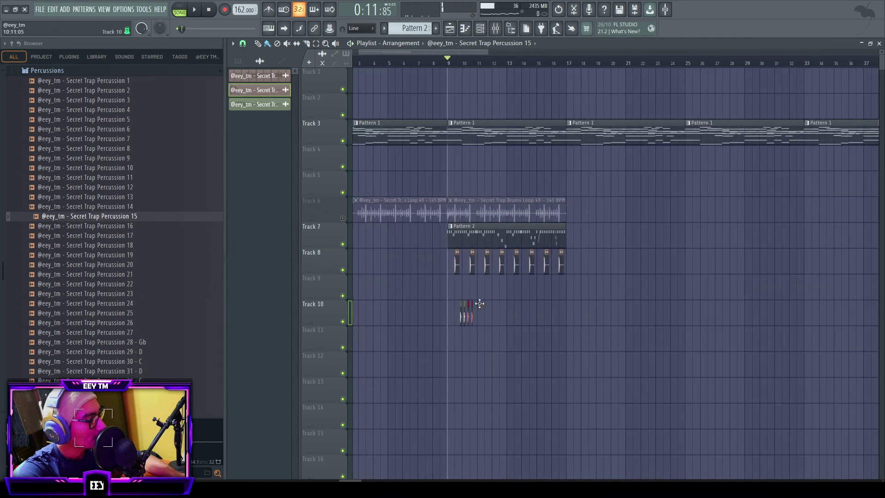
scroll(509, 337, "up", 4)
mouse_move(552, 318)
left_mouse_down()
mouse_move(471, 321)
mouse_move(506, 304)
mouse_move(606, 308)
left_mouse_up()
left_click(592, 298, "ctrl")
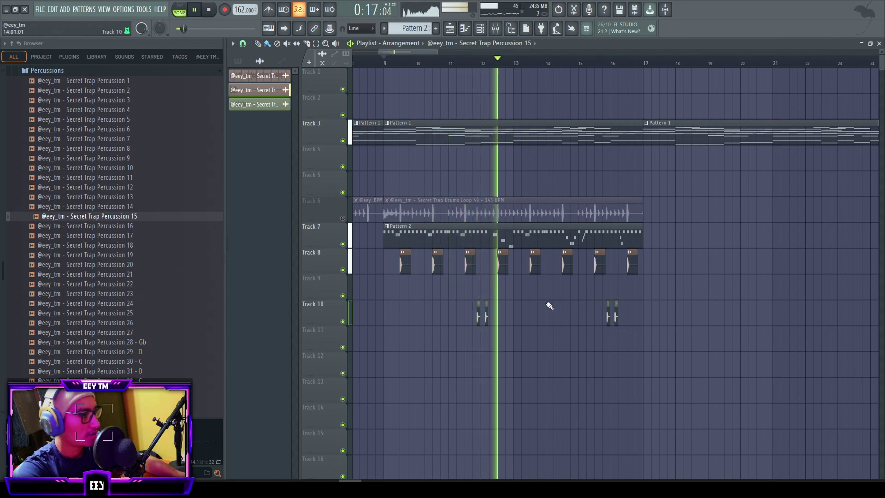
- Search the sample browser for "cowbell" and place 808 Cowbell at step 7 of bar 11 on Track 11
left_click(157, 473)
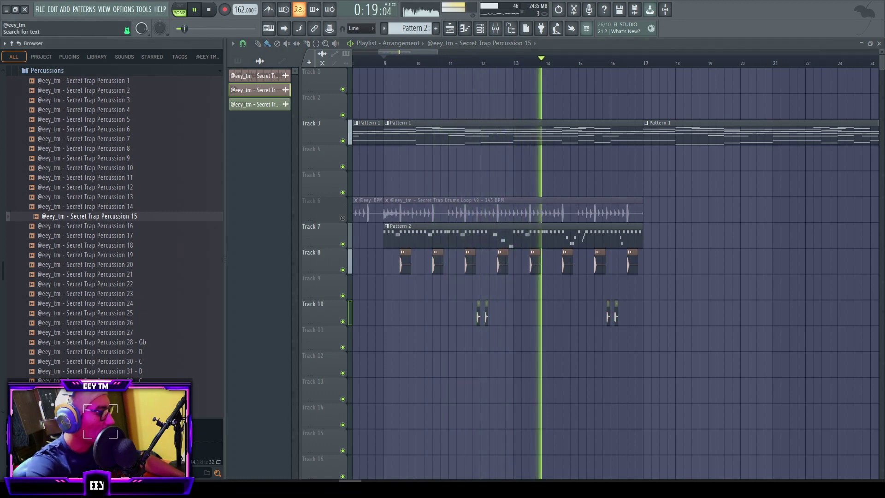
type("cowbell")
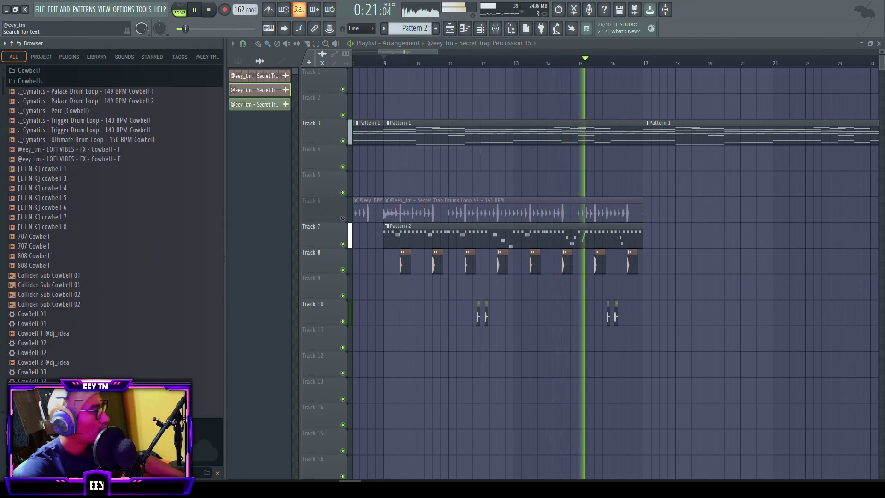
left_click(61, 256)
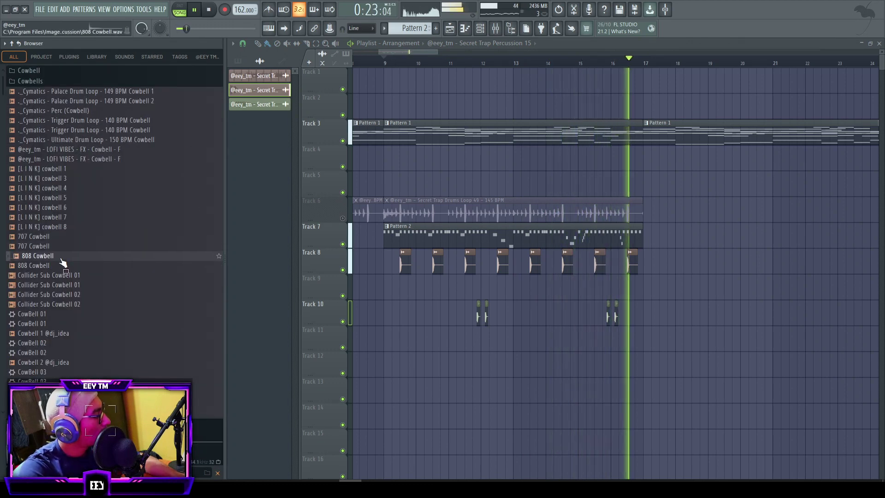
left_click_drag(63, 263, 472, 340)
- Lower the 808 Cowbell clip's channel volume to 57%
scroll(463, 341, "up", 3)
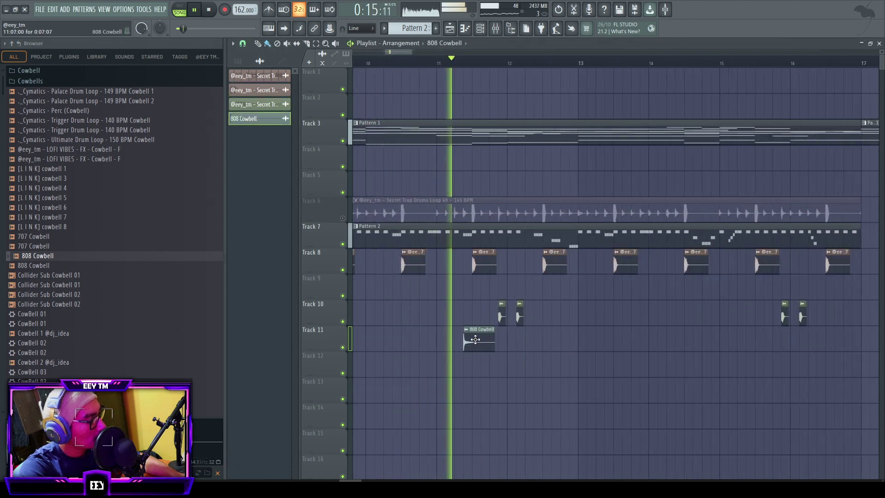
double_click(486, 339)
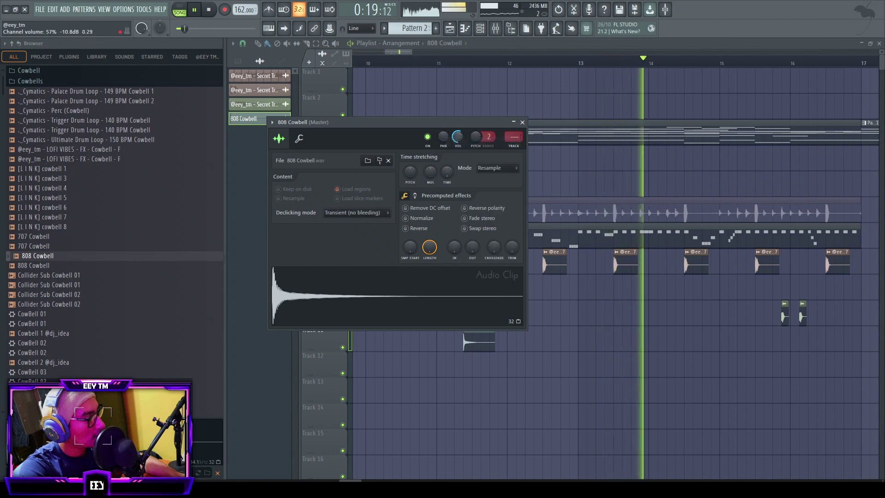
left_click(522, 122)
- Add 808 Cowbell hits in bar 16, at step 11 on Track 11 and step 14 on Track 10
scroll(626, 313, "down", 2)
scroll(613, 341, "up", 5)
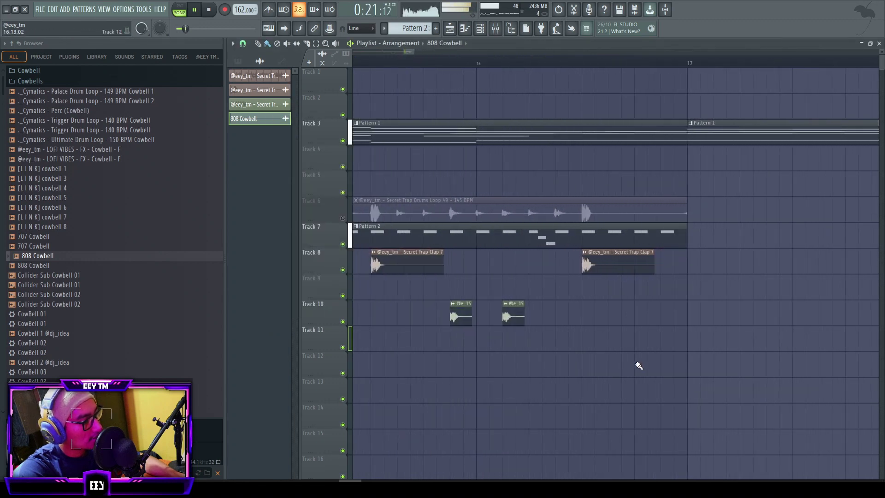
left_click(609, 341)
left_click(647, 320)
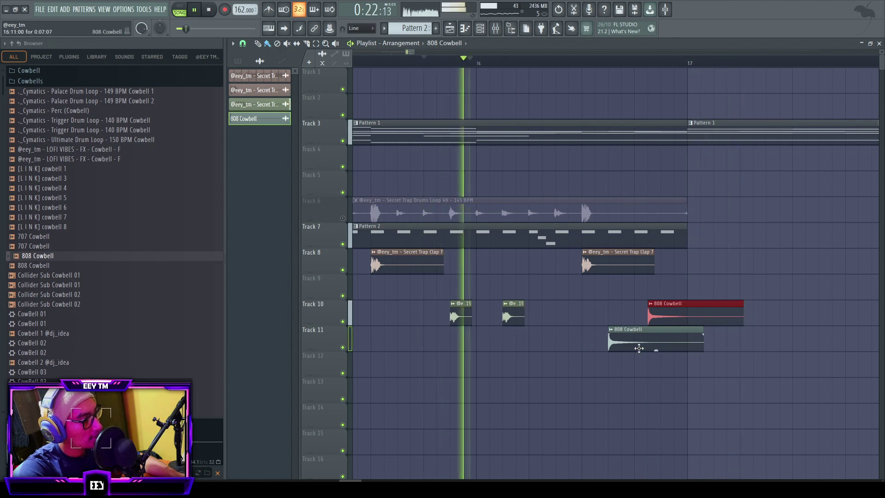
- Shift the two bar 16 808 Cowbell hits to steps 13 and 15 and place them on Tracks 11 and 12
left_click_drag(638, 328, 664, 275)
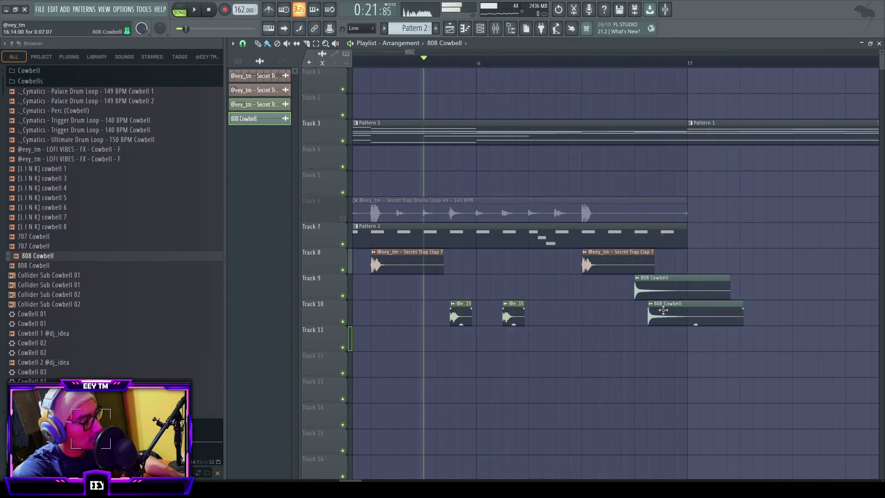
left_click_drag(662, 310, 675, 309)
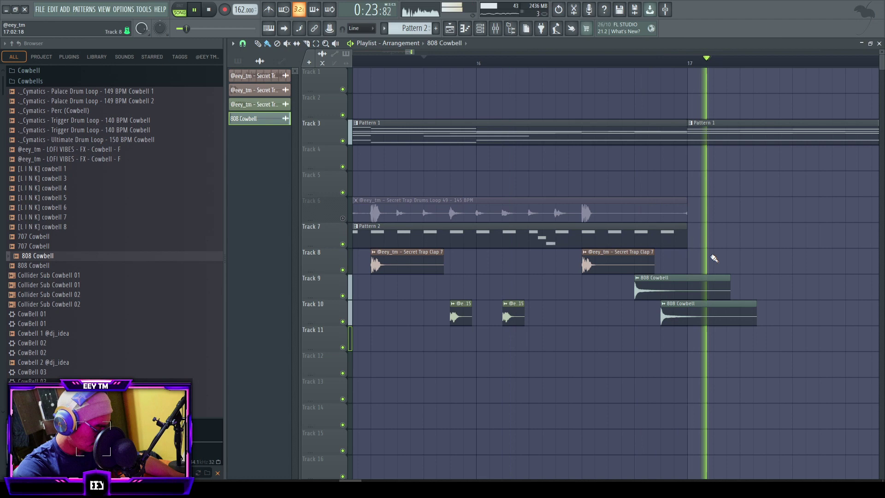
scroll(713, 257, "down", 6)
key("space")
key("space")
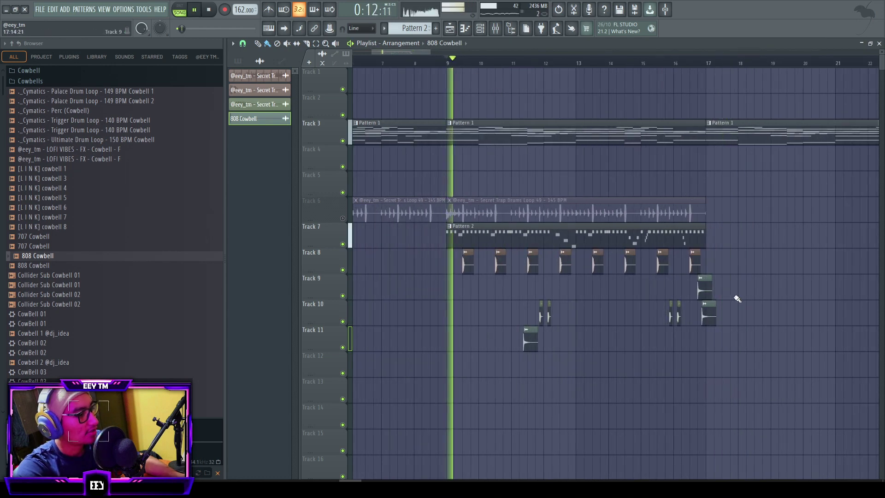
left_click_drag(737, 274, 704, 378)
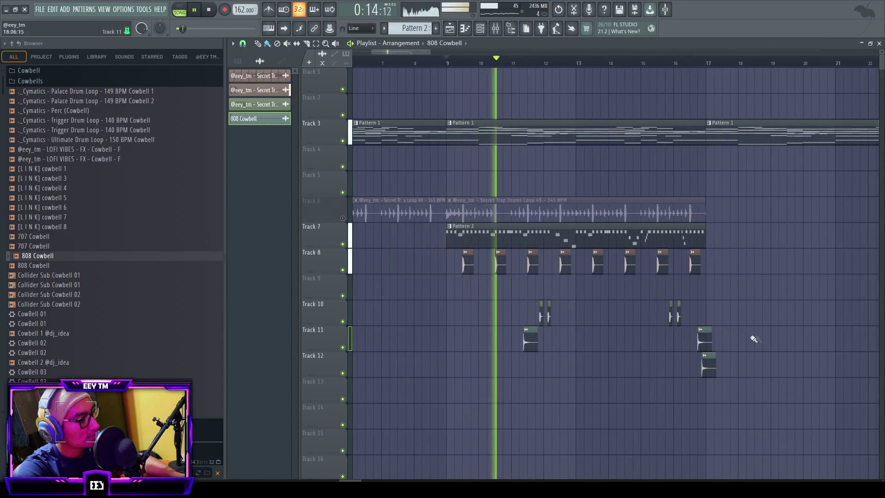
- Lower the 808 Cowbell clip's channel volume to 44%
double_click(706, 341)
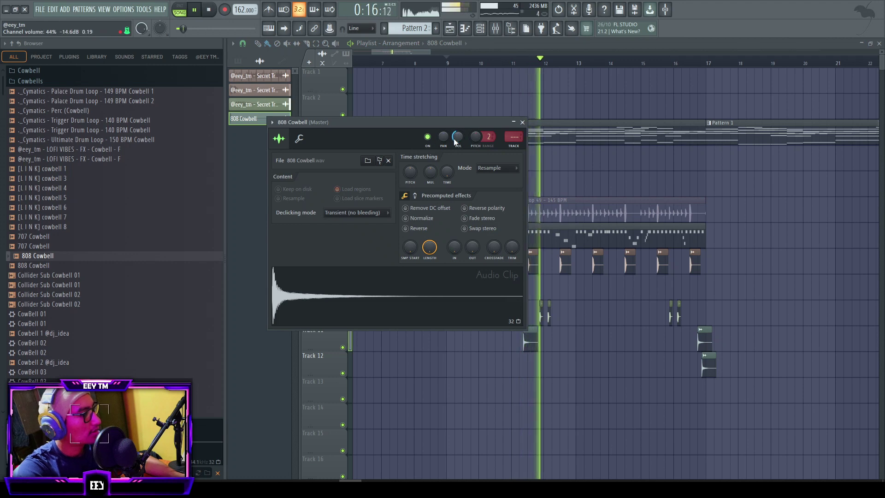
key("Escape")
- Duplicate the bars 9–16 hi-hat, clap, percussion and cowbell clips on Tracks 7–12 to bars 17, 25 and 33
scroll(645, 203, "down", 3)
left_click_drag(737, 258, 420, 379)
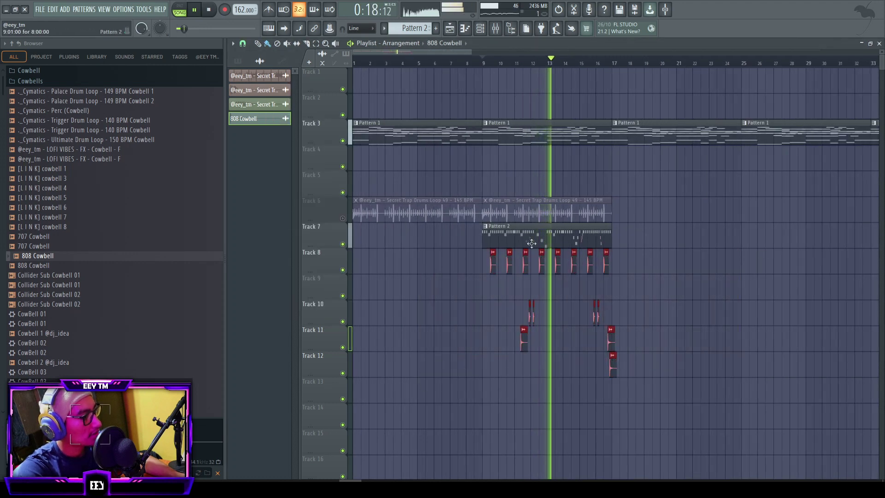
left_click(530, 241, "ctrl+shift")
mouse_move(530, 241)
left_mouse_down()
mouse_move(699, 235)
mouse_move(649, 228)
mouse_move(407, 385)
left_mouse_up()
right_click(652, 215)
scroll(651, 215, "down", 3)
mouse_move(450, 241)
left_mouse_down()
mouse_move(620, 238)
mouse_move(613, 244)
left_mouse_up()
right_click(616, 204)
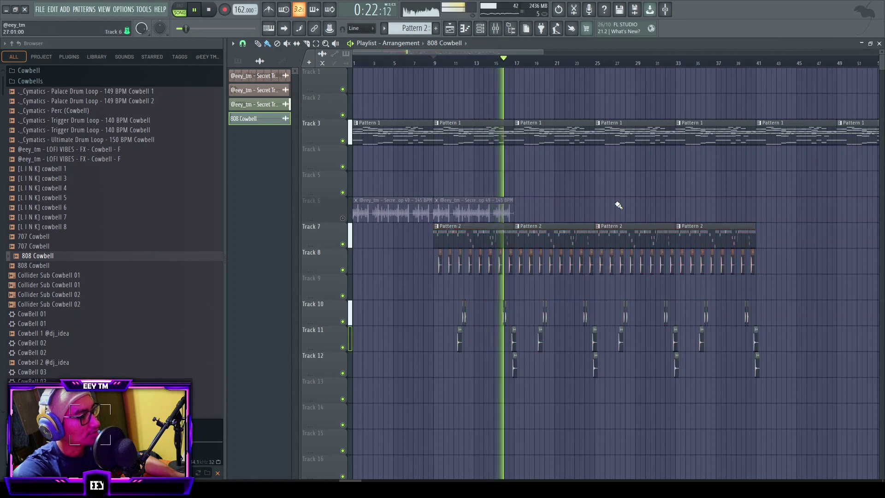
- Create a new pattern with the default name and place it on Track 5 from bar 17 up to bar 41
key("F4")
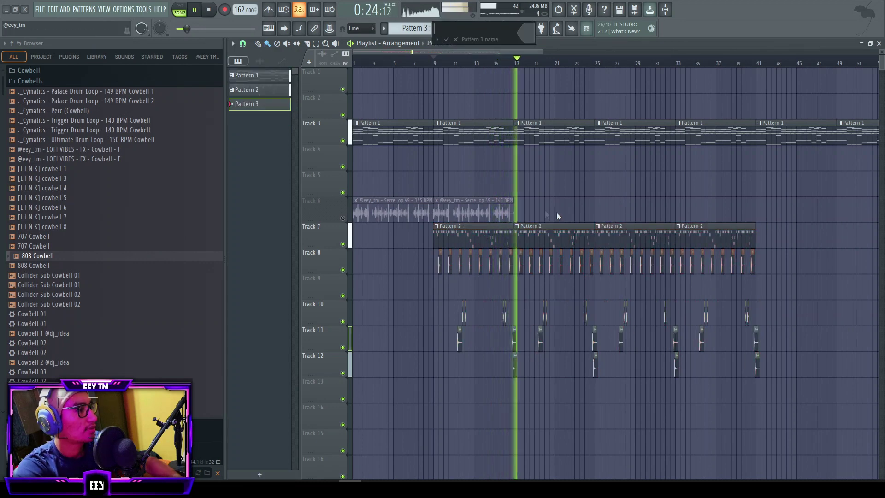
left_click(521, 189)
left_click_drag(523, 189, 756, 184)
right_click(659, 136)
key("space")
- Search the sample browser for "808" and audition the Cymatics Serpent Lofi Collection 808 samples
left_click(481, 29)
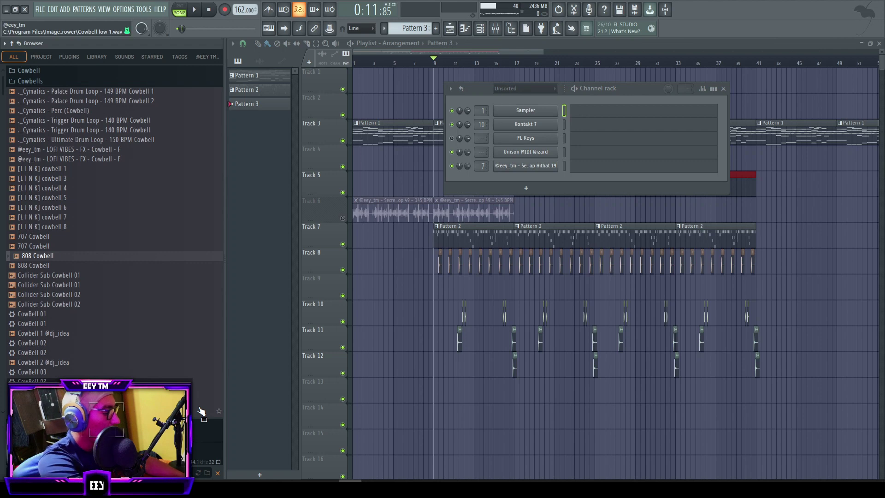
key("BackSpace")
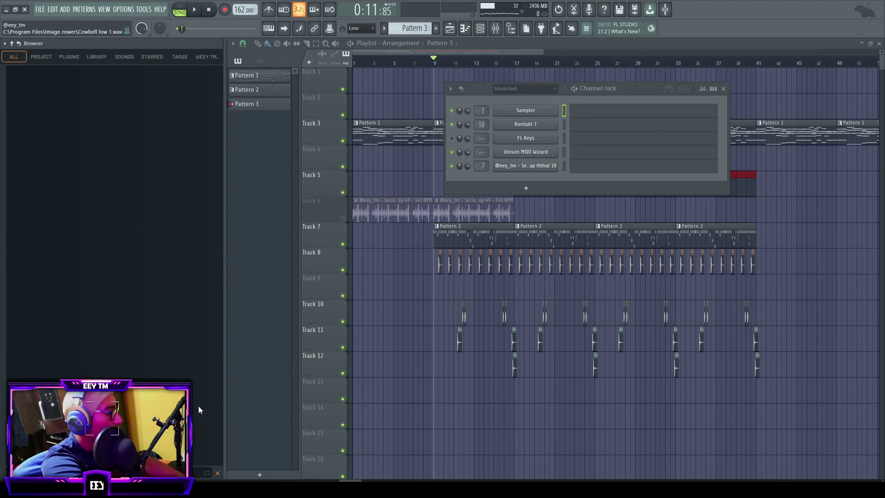
type("808")
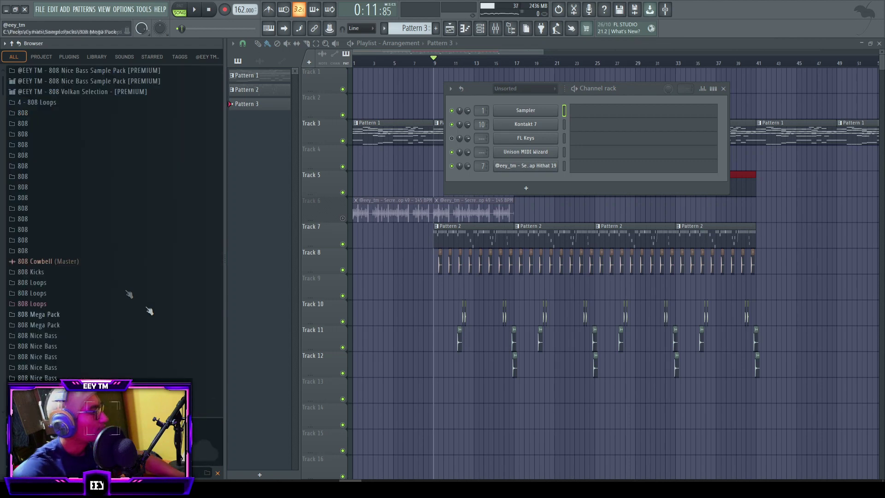
left_click(80, 188)
left_click(80, 199)
left_click(93, 226)
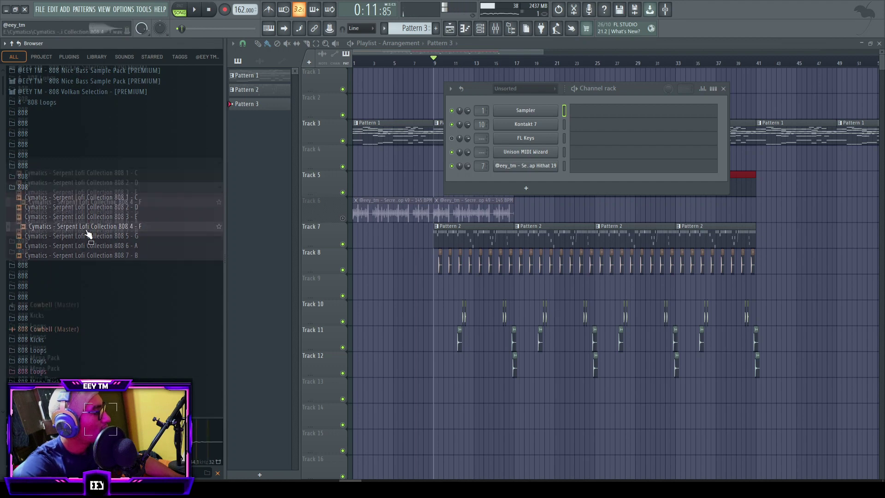
- Audition the Hard Bass [Short] samples in the 808 Nice Bass Sample Pack
left_click(128, 83)
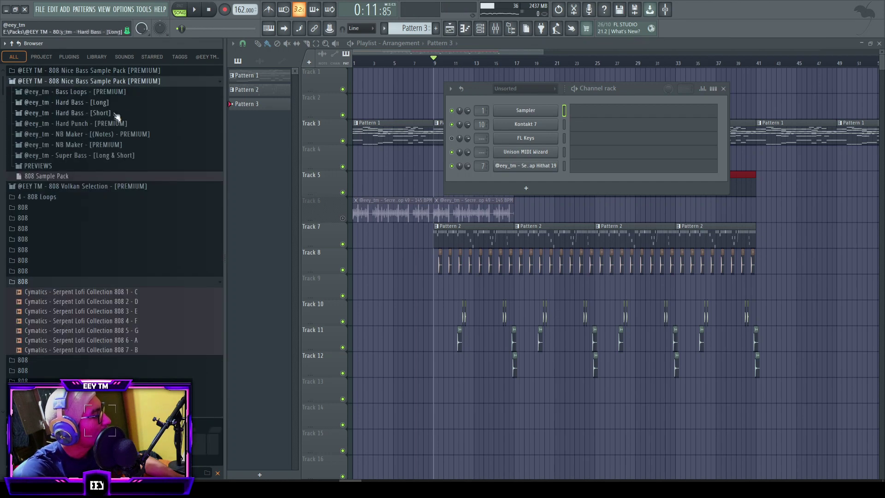
left_click(118, 112)
left_click(114, 192)
left_click(111, 239)
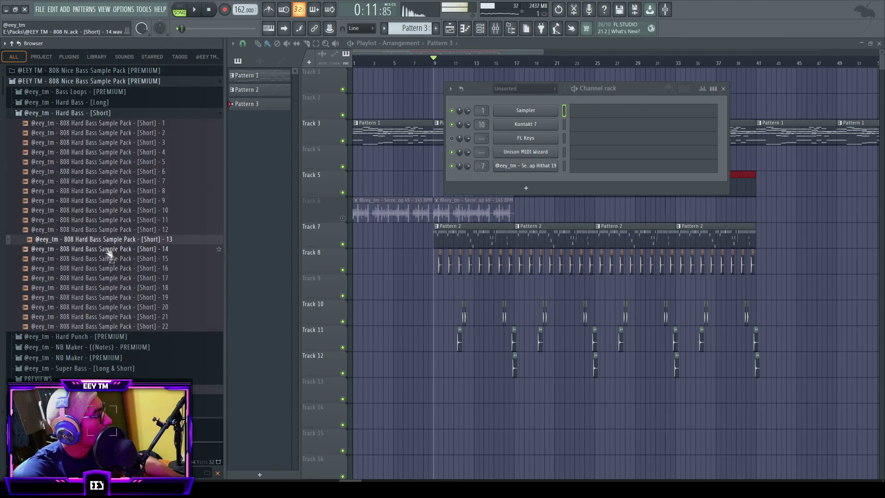
left_click(116, 82)
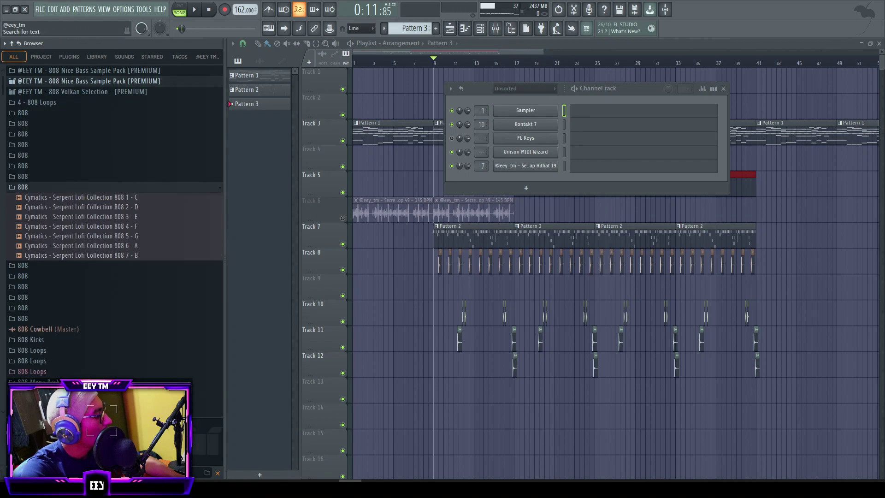
- Browse the 808 Nice Bass pack's Hard Bass [Long] folder and add sample 14 to the Channel Rack on mixer track 21
key("Escape")
scroll(79, 221, "up", 7)
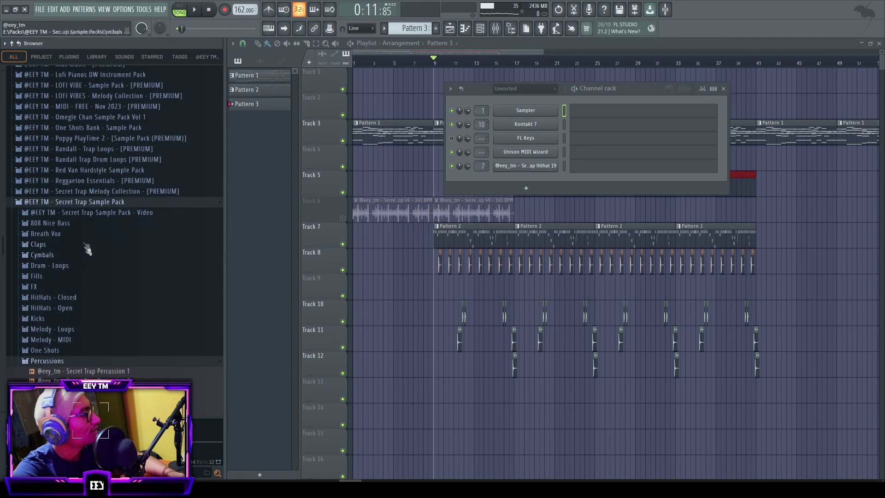
scroll(87, 206, "up", 10)
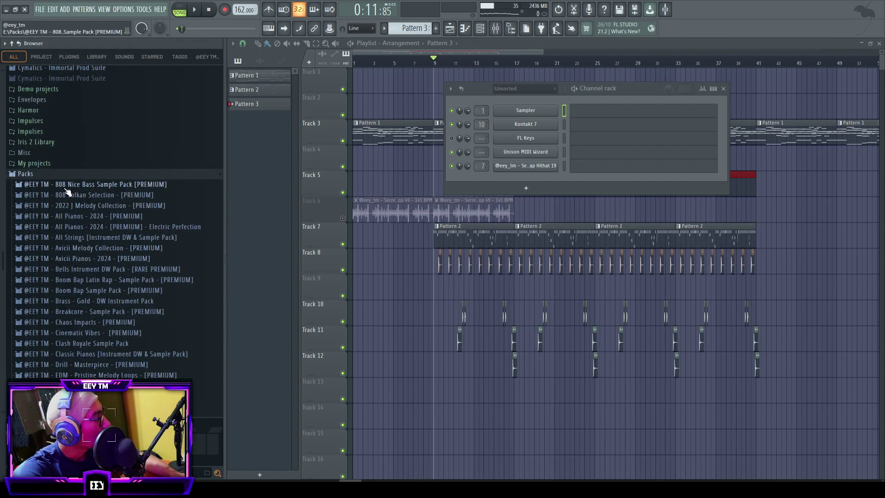
left_click(66, 186)
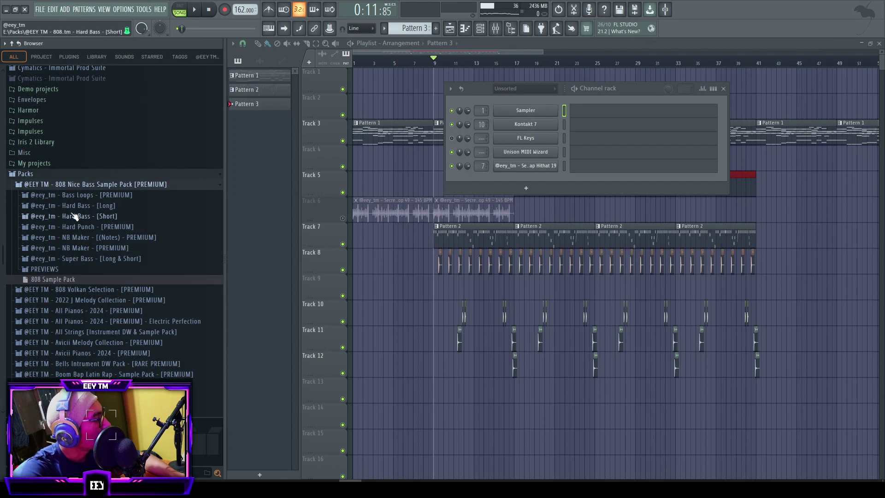
left_click(115, 205)
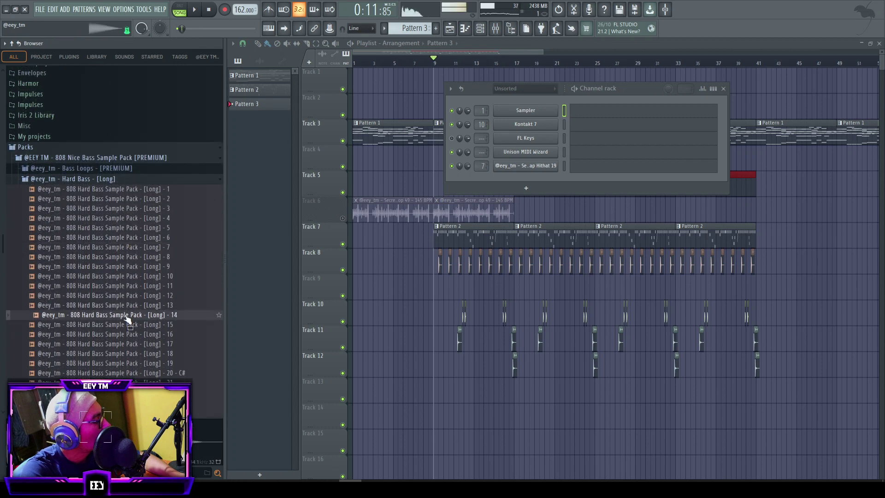
left_click_drag(533, 152, 509, 185)
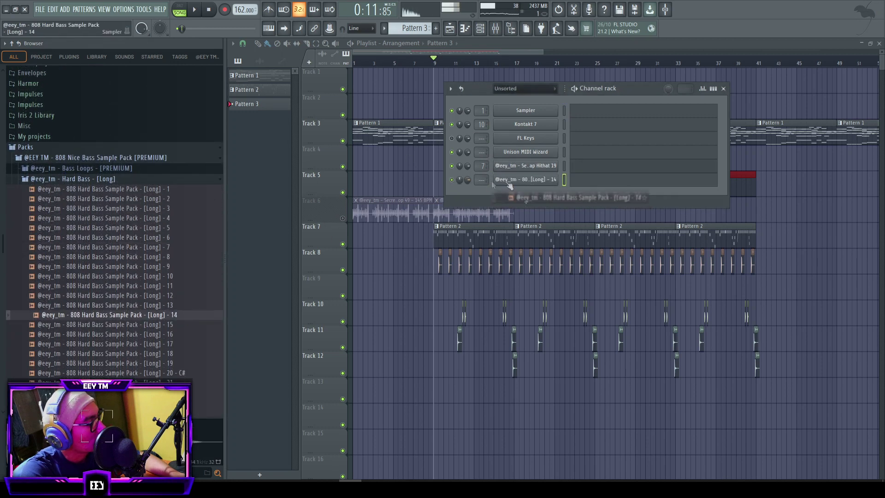
- Open the 808 Hard Bass channel's piano roll and draw a one-bar D♭5 note at the start of bar 1
right_click(541, 182)
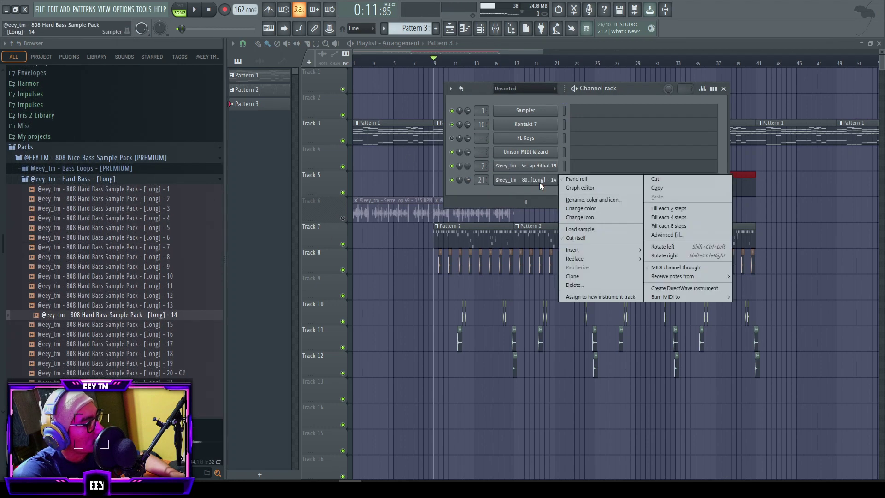
left_click(576, 180)
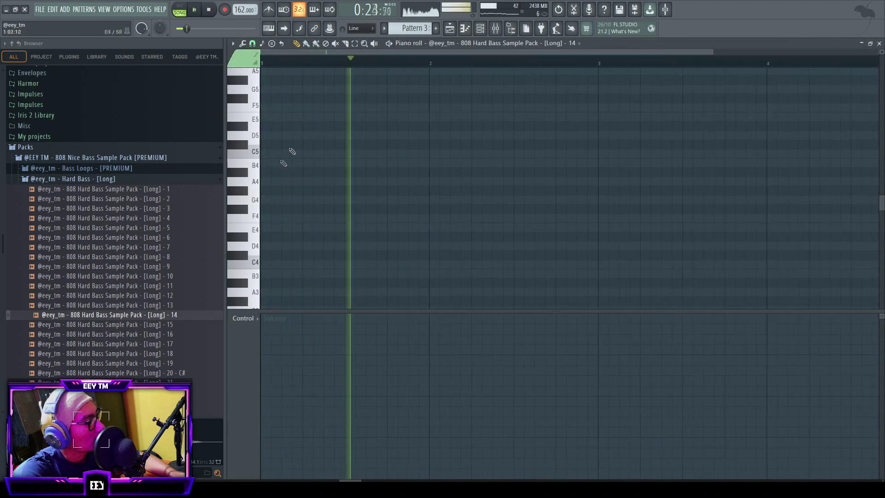
left_click(261, 135)
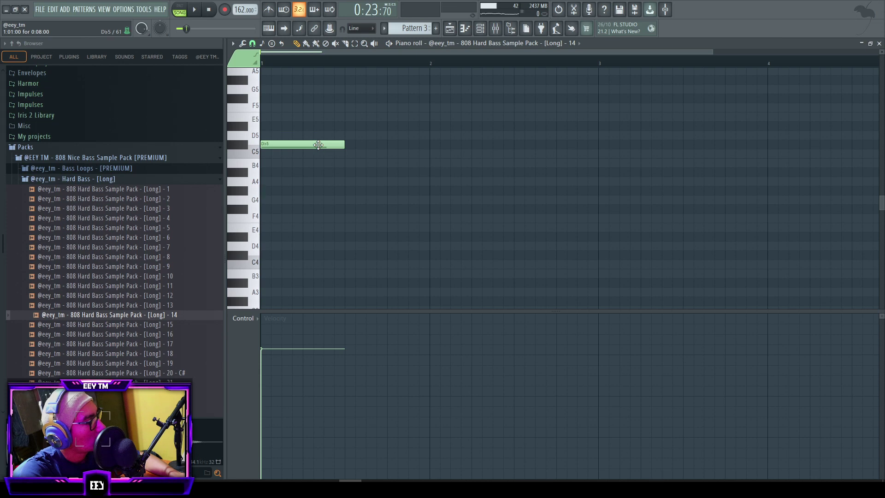
key("space")
left_click_drag(344, 145, 411, 144)
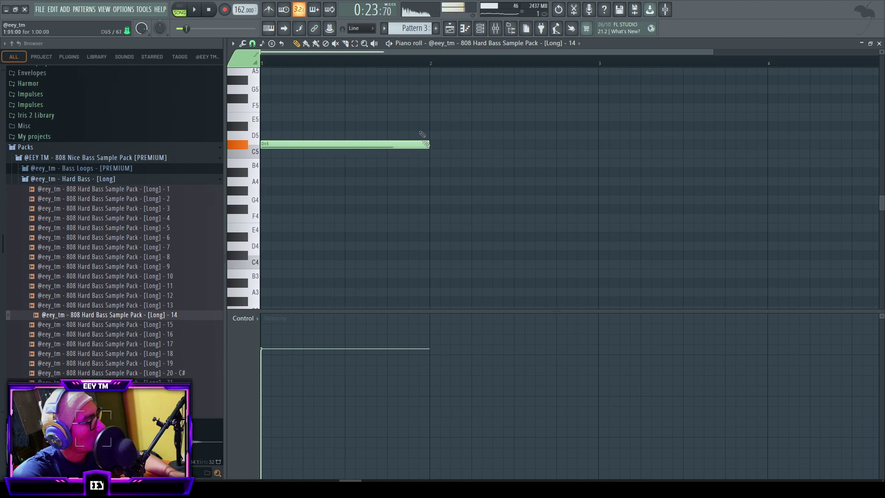
- Transpose the bass note up to F6 and shorten it to 10 steps
key("shift+Up")
key("shift+Up")
key("shift+Up")
key("shift+Up")
key("shift+Up")
key("shift+Up")
key("shift+Up")
key("shift+Up")
key("shift+Up")
key("shift+Up")
key("shift+Up")
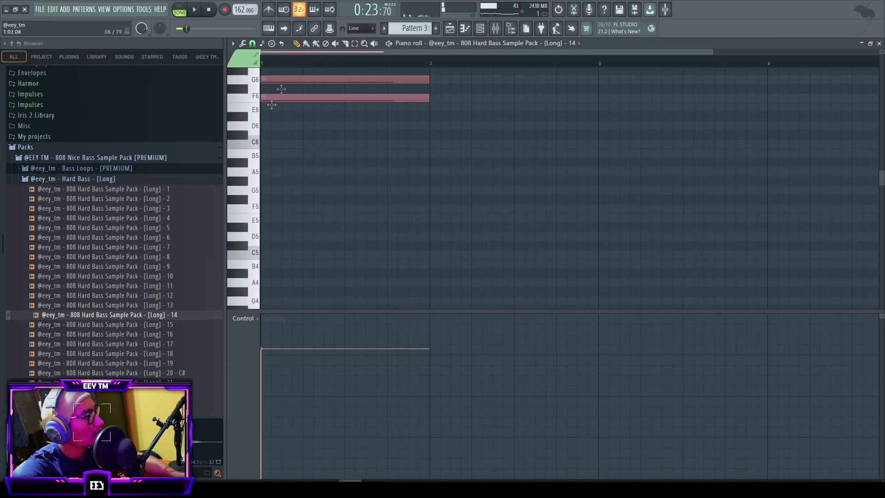
left_click_drag(281, 89, 272, 105)
key("space")
left_click(438, 94, "ctrl")
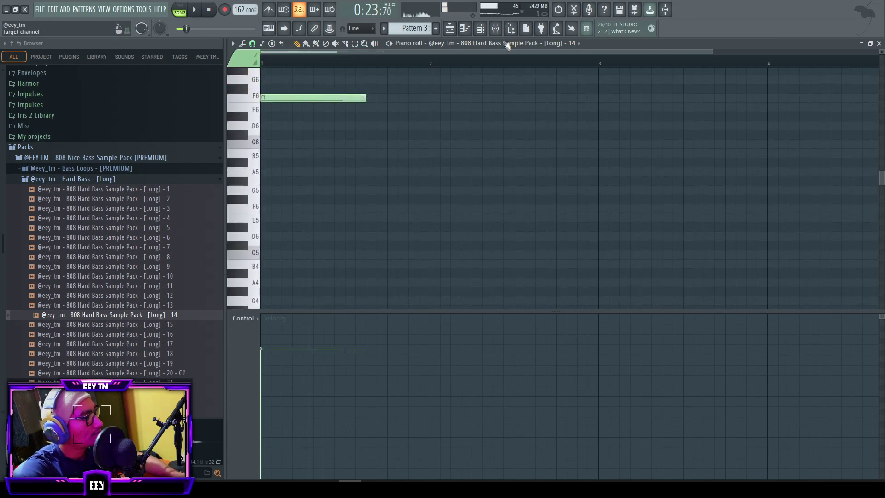
- Enable Cut itself on the 808 Hard Bass channel
key("F6")
right_click(534, 181)
left_click(579, 237)
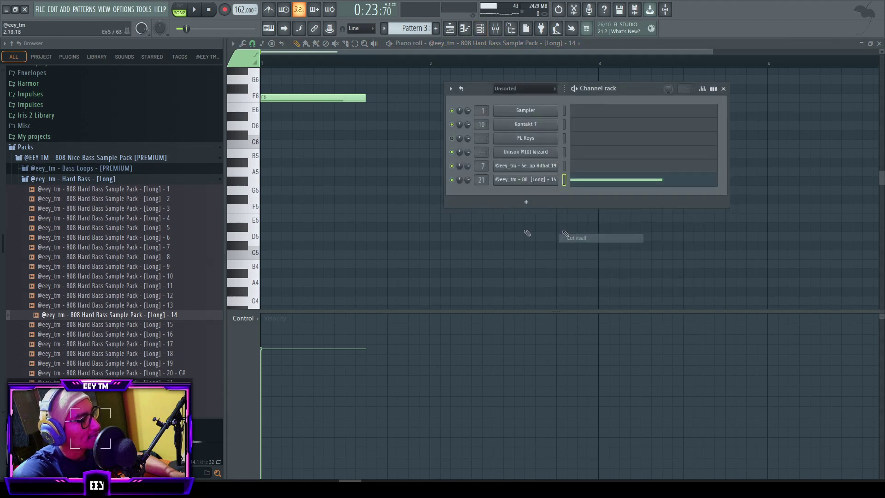
key("F6")
- Add a two-step F6 note at step 15 of bar 1 and a nine-step F6 note at step 5 of bar 2
key("space")
scroll(412, 188, "up", 2)
key("space")
left_click_drag(513, 154, 570, 156)
left_click(444, 153)
key("space")
key("space")
scroll(543, 147, "down", 2)
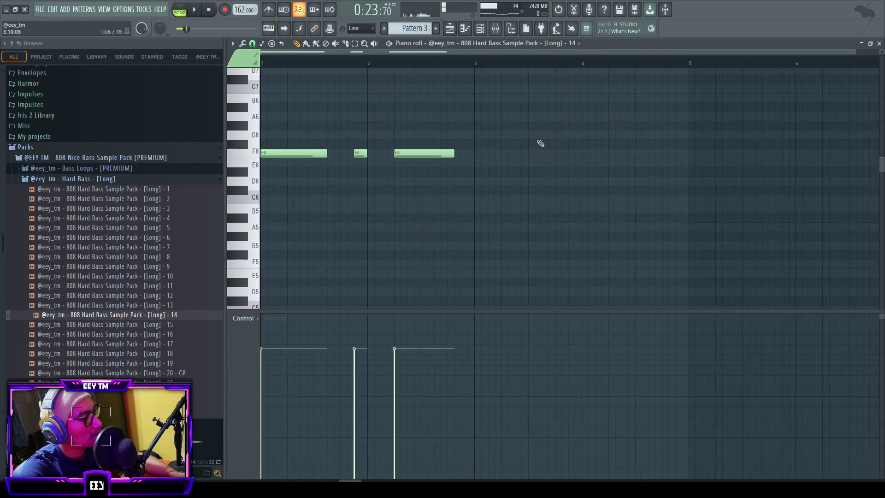
- Enable the volume envelope on the 808 Hard Bass channel and set its release to 6%
left_click(482, 30)
left_click(516, 181)
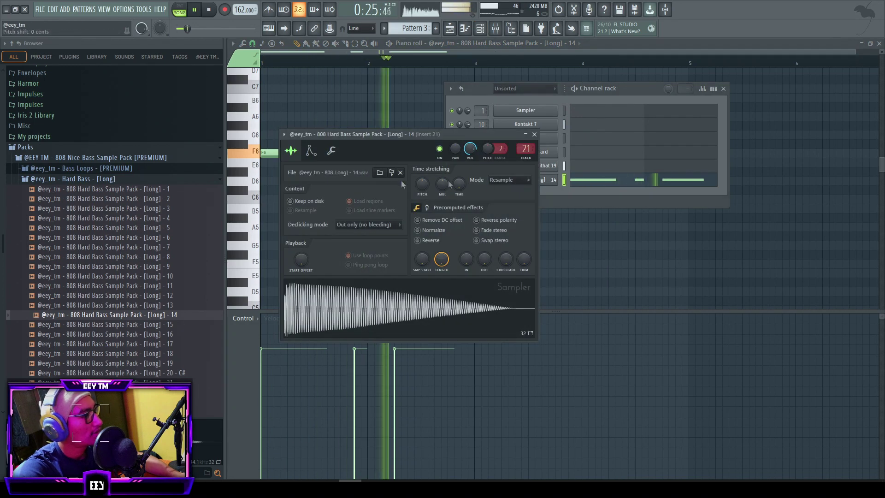
left_click(311, 152)
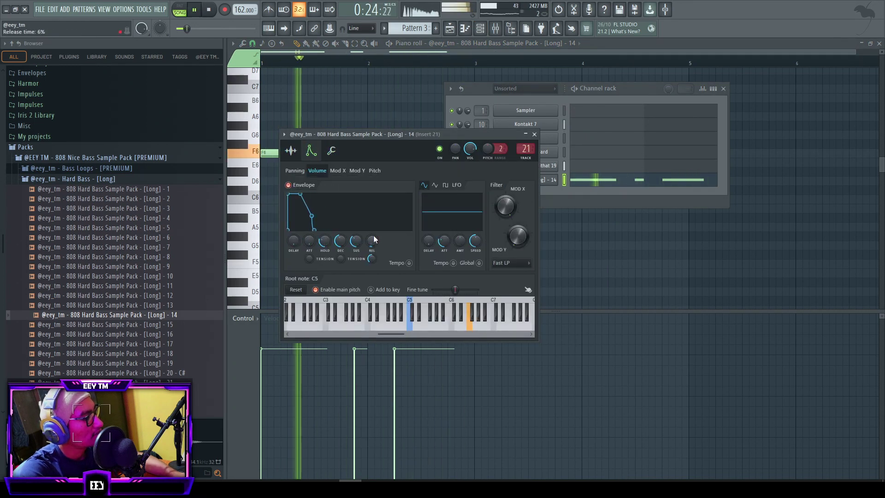
right_click(375, 120)
- Extend the first F6 note until it meets the second, and make the second F6 note four steps long
key("space")
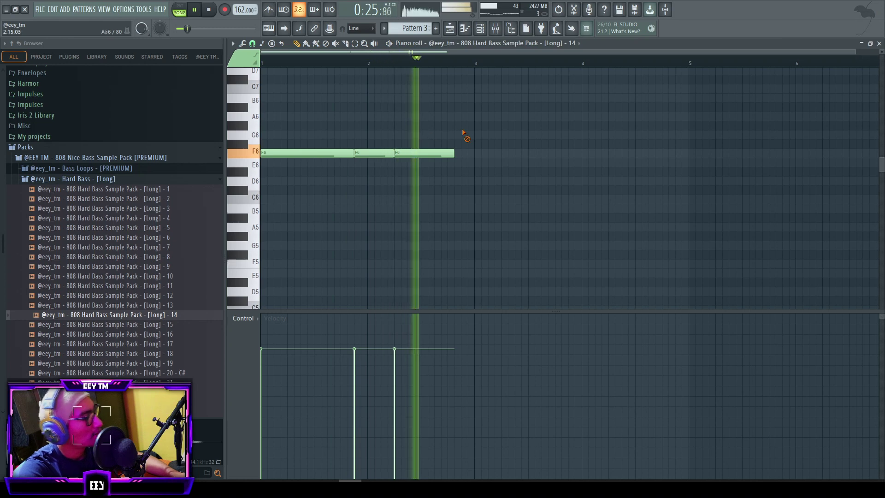
left_click_drag(393, 153, 386, 138)
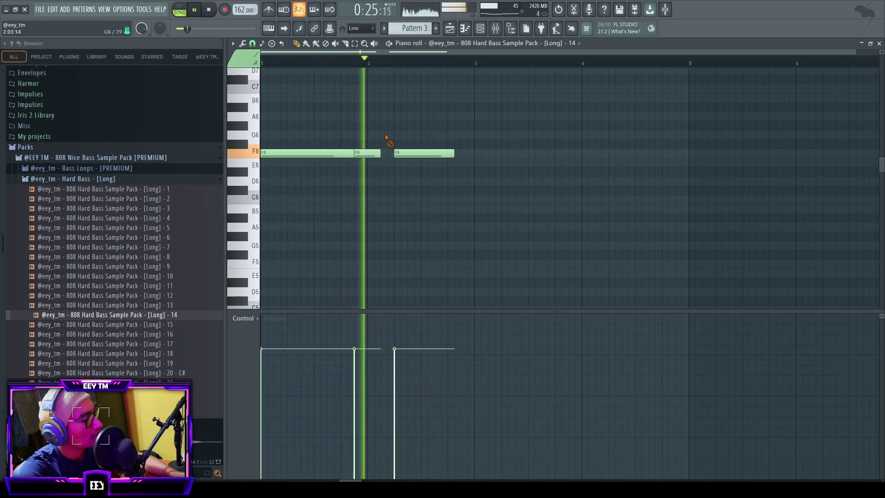
key("space")
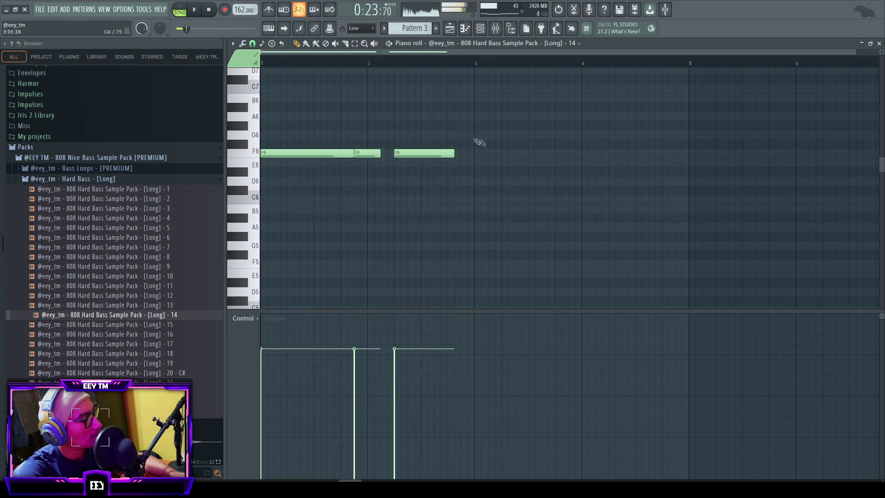
- Copy the three F6 bass notes to the start of bar 3, transposed down to D♭6
left_click_drag(290, 158, 502, 187)
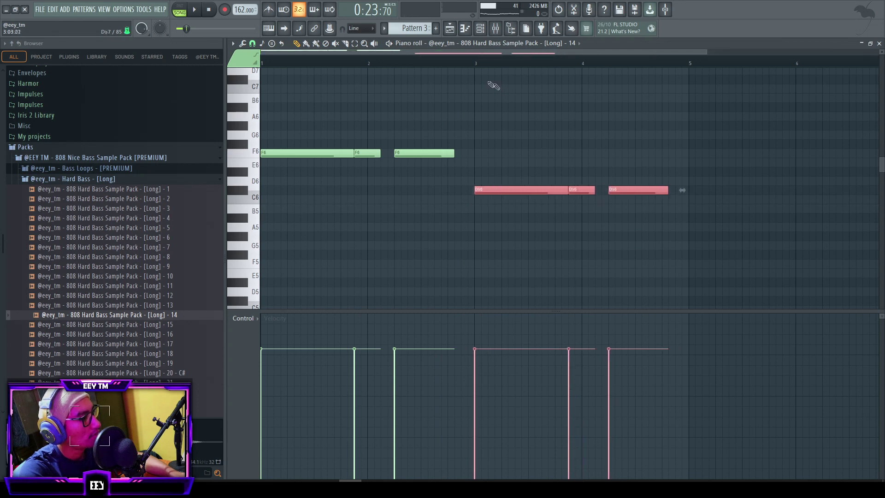
left_click(576, 166, "ctrl")
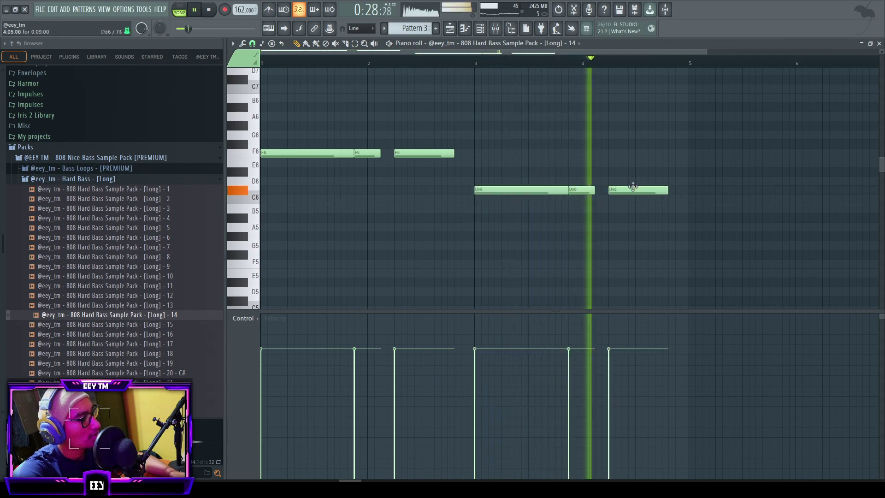
- Lower the last bass note to C6 and add two one-step A♭6 notes at steps 13 and 15 of bar 4
key("ctrl+a")
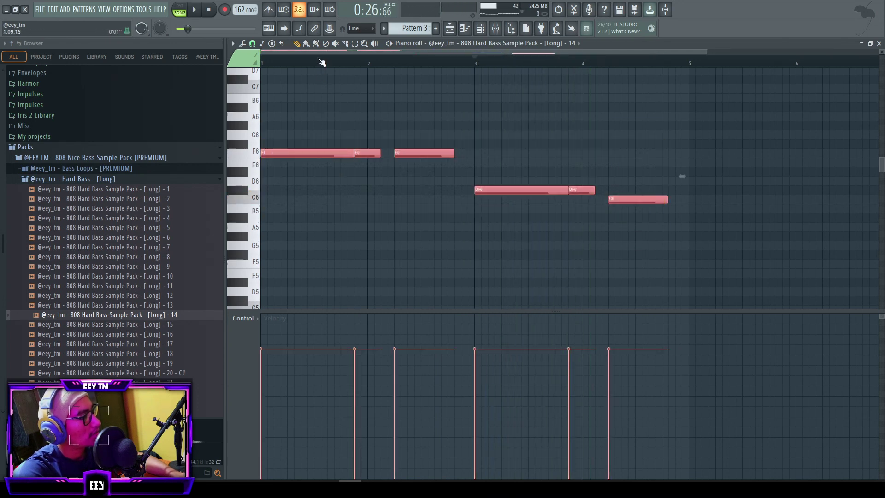
left_click(613, 65)
key("space")
left_click(673, 124, "ctrl")
key("space")
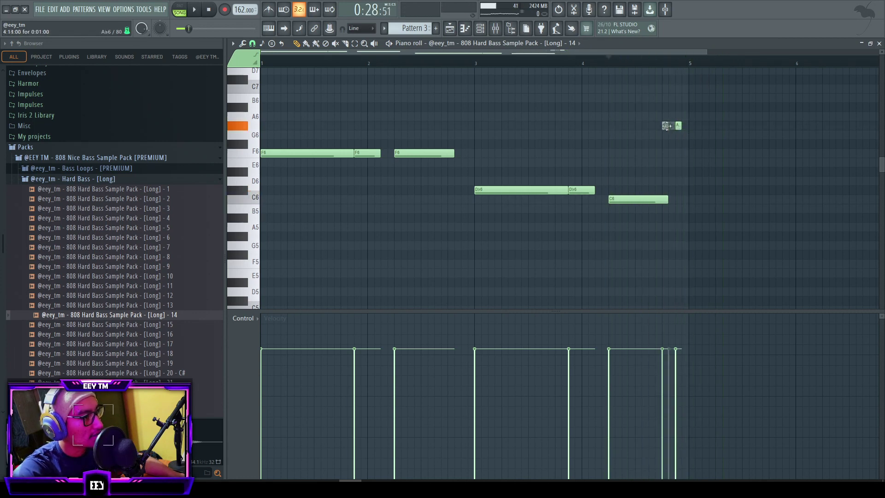
key("space")
key("space")
- Duplicate the whole four-bar bass line into bars 5 to 8 and save the project
key("ctrl+a")
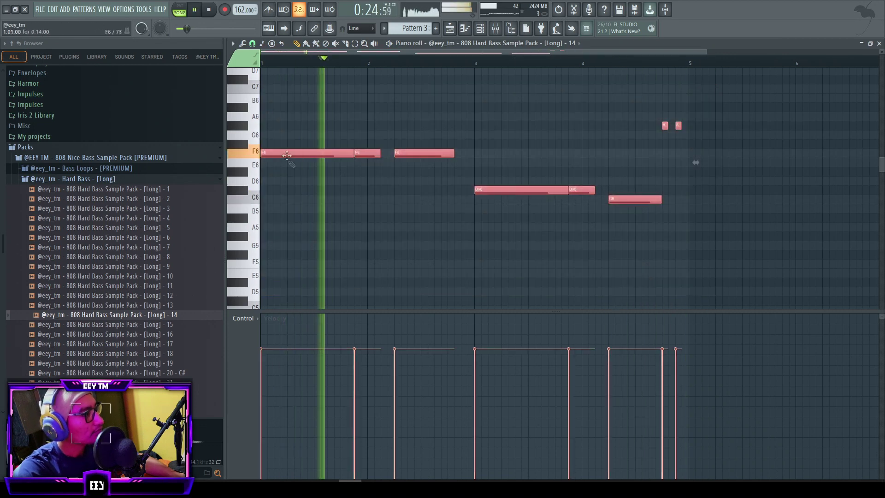
key("ctrl+b")
key("ctrl+d")
scroll(547, 218, "down", 3)
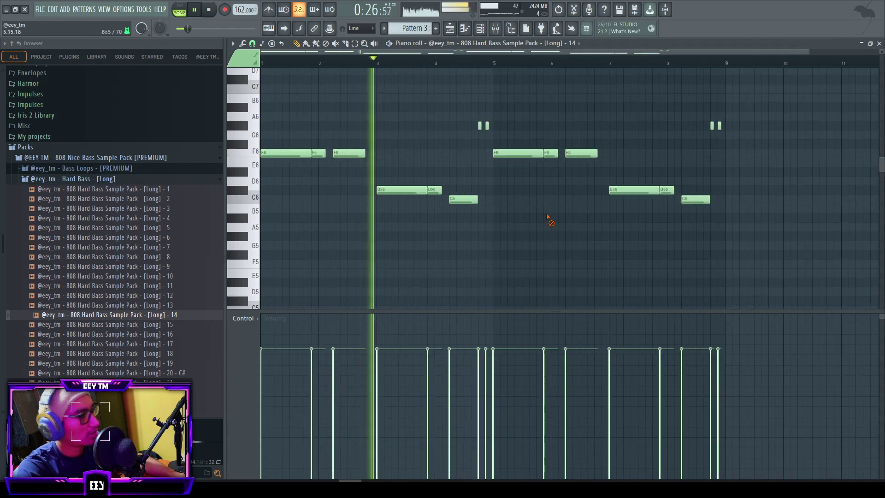
key("ctrl+s")
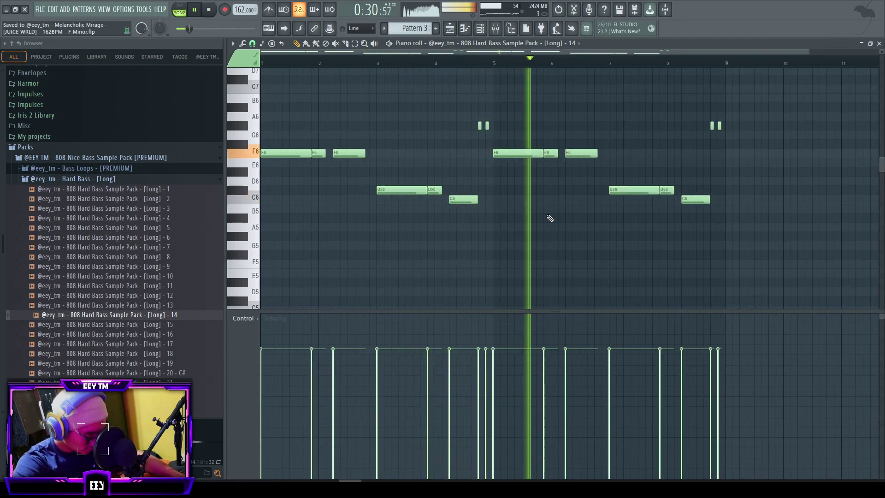
- Raise the C6 bass note in bar 8 to E6 and audition the passage from bar 7
scroll(642, 218, "up", 3)
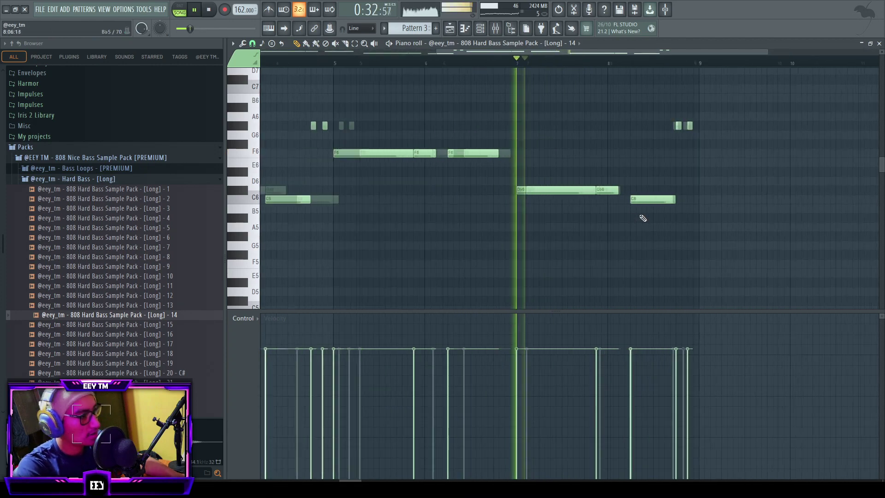
key("space")
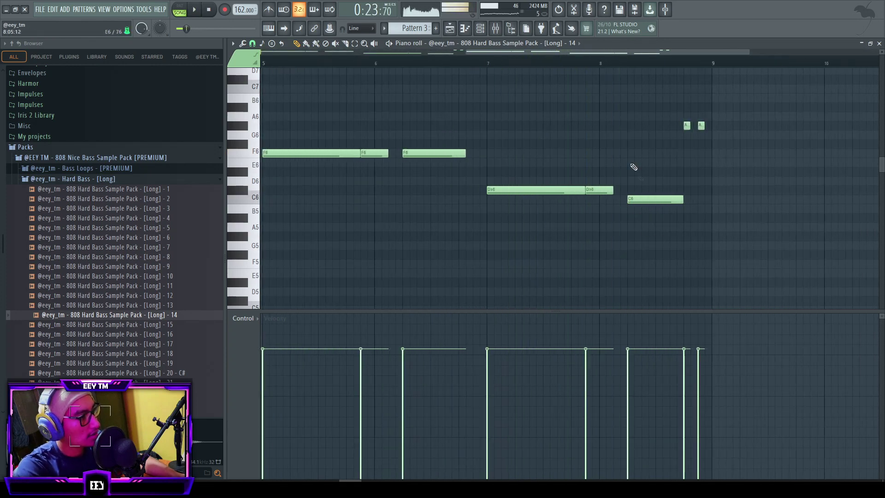
left_click(495, 63)
key("space")
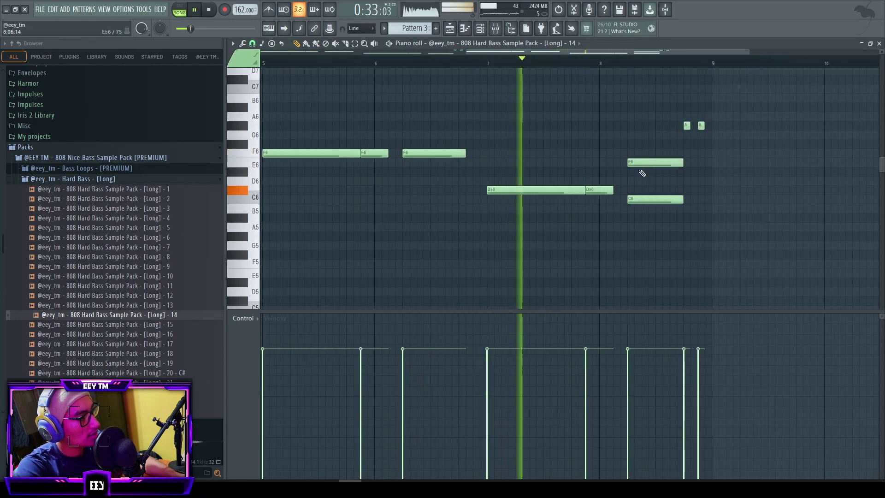
scroll(661, 236, "up", 2)
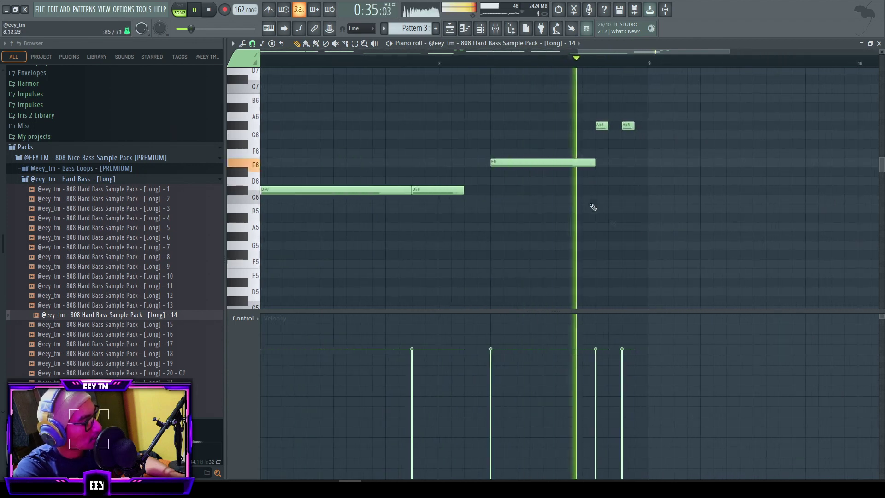
key("space")
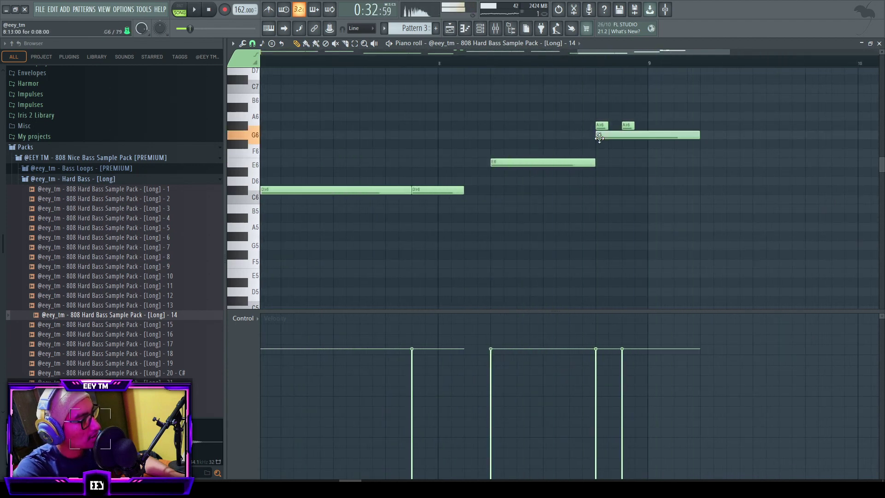
- Replace the two A♭6 notes in bar 8 with one-step G6 and E6 notes at steps 13 and 15
left_click_drag(616, 138, 605, 138)
left_click(628, 154)
right_click(628, 125)
left_click(628, 162)
right_click(628, 153)
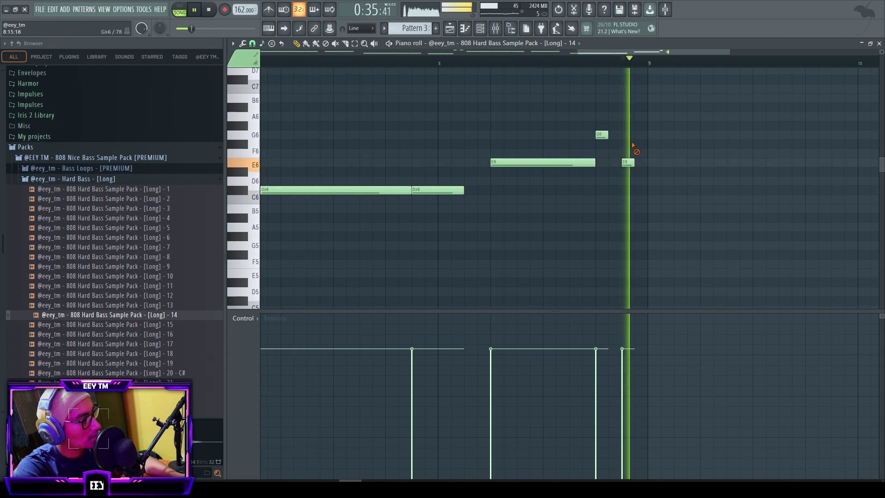
key("space")
- Transpose the entire eight-bar bass line down one octave so that it starts on F5
scroll(607, 106, "down", 3)
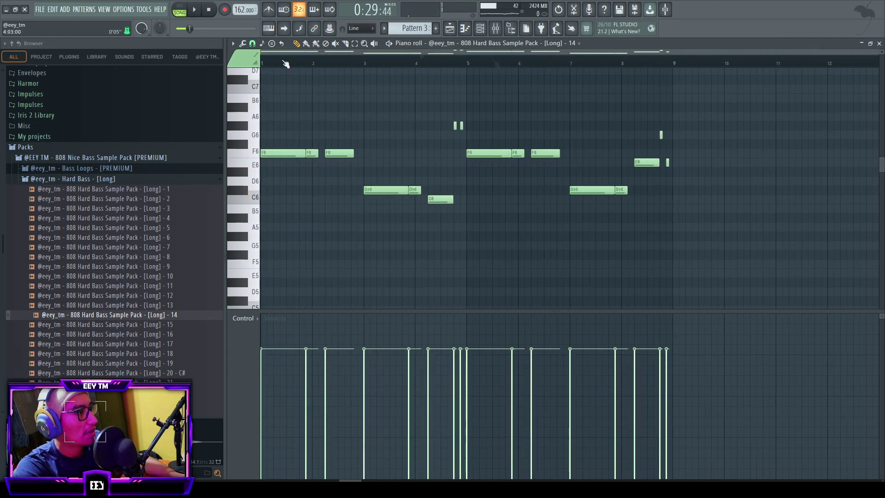
key("ctrl+a")
key("ctrl+Down")
key("space")
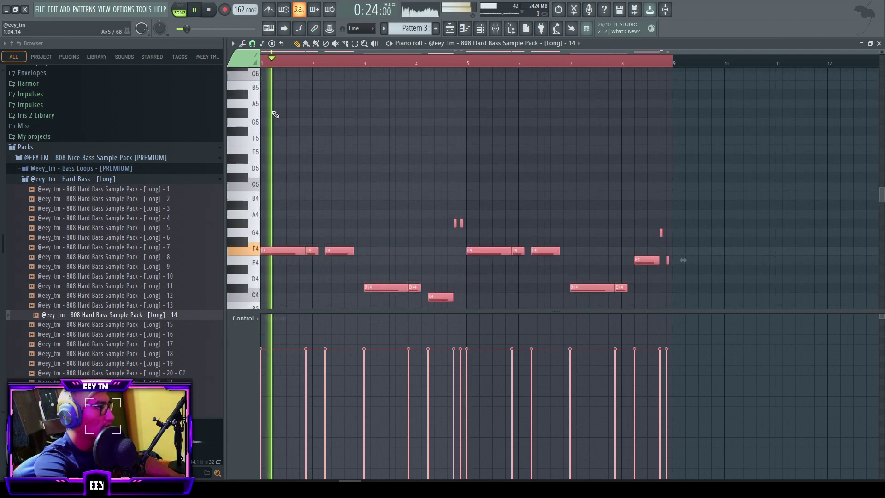
key("ctrl+z")
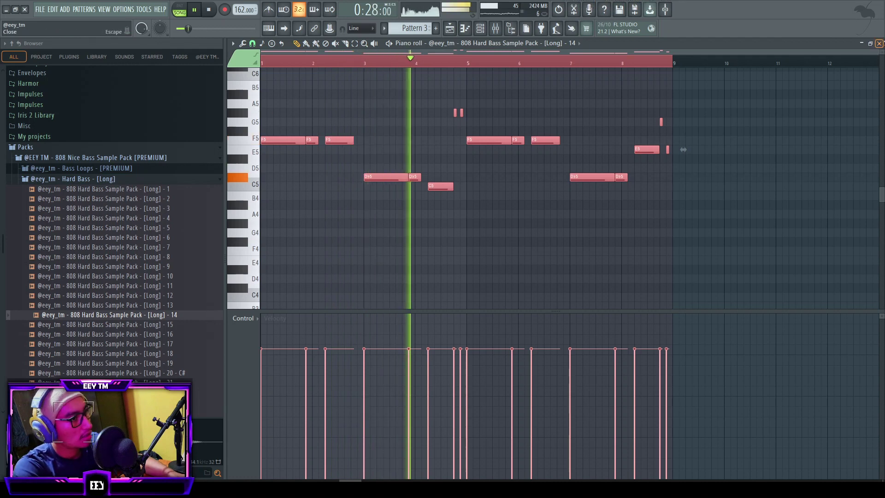
- Place two consecutive eight-bar Pattern 3 clips on Track 14, starting at bar 17, instead of the long clip on Track 5
left_click(879, 43)
left_click(780, 182)
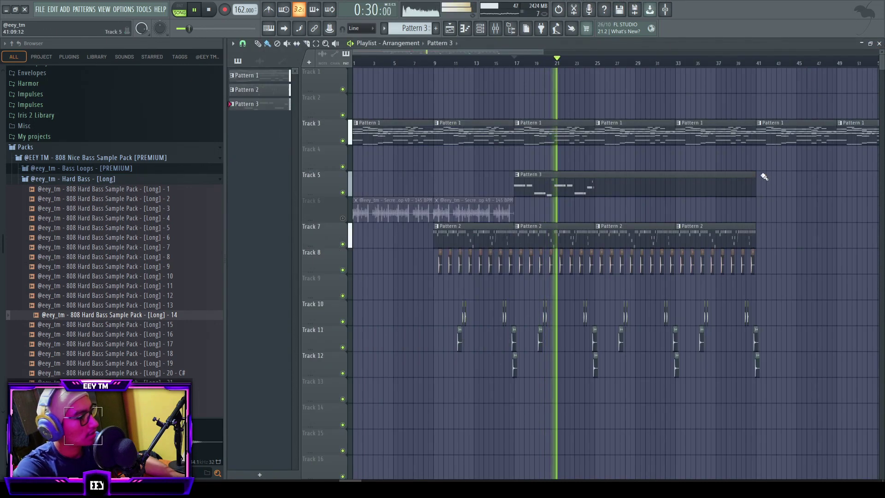
left_click_drag(755, 172, 443, 426)
left_click(602, 175)
scroll(604, 171, "down", 3)
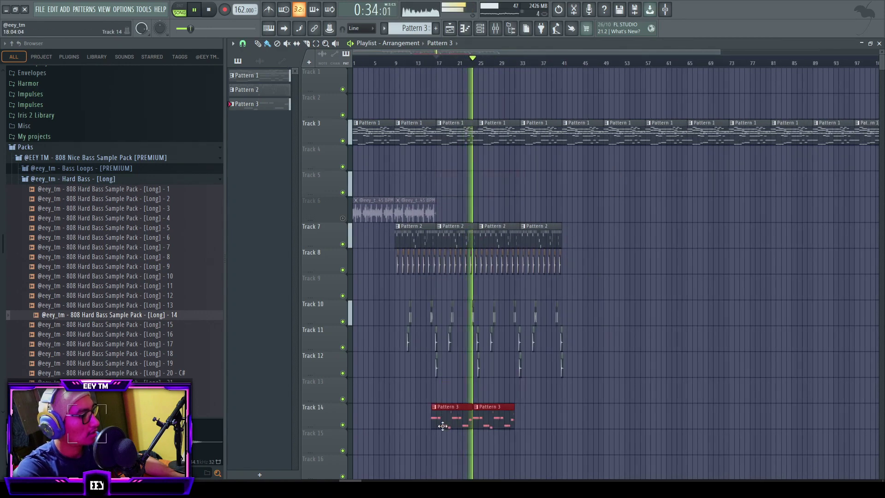
scroll(451, 396, "down", 3)
scroll(489, 360, "up", 4)
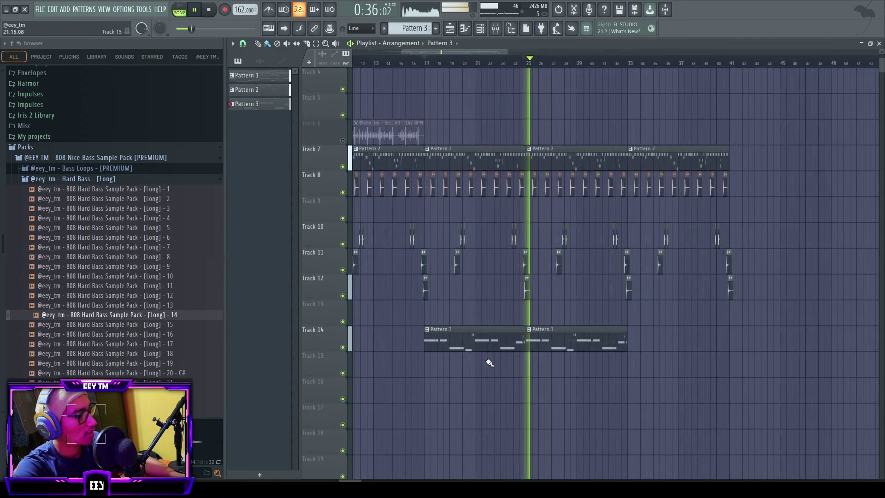
- Delete the short G5 and E5 notes at the end of bar 8 in Pattern 3 and return to the Playlist
left_click(520, 63)
scroll(580, 341, "up", 5)
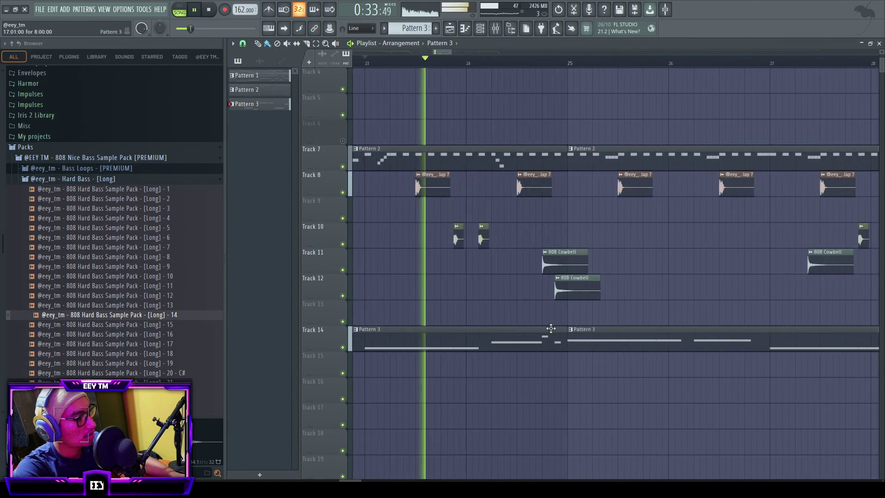
double_click(552, 329)
scroll(653, 231, "up", 3)
scroll(655, 229, "up", 1)
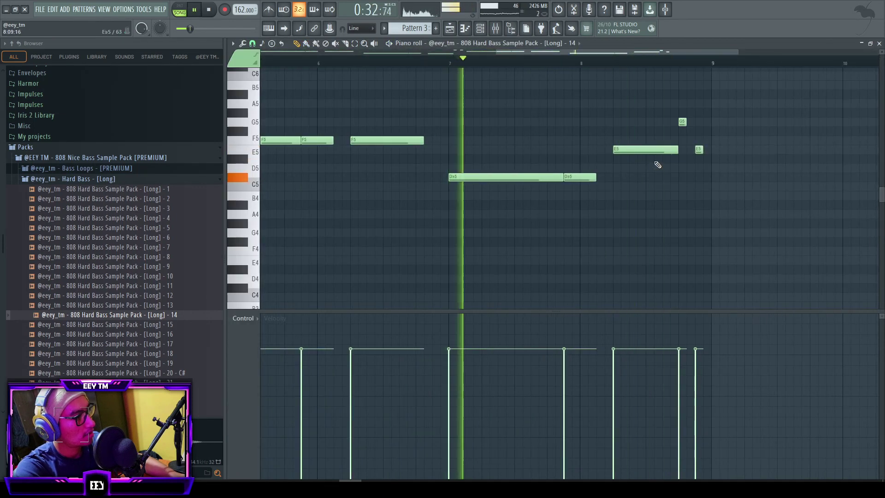
right_click(699, 149)
right_click(682, 122)
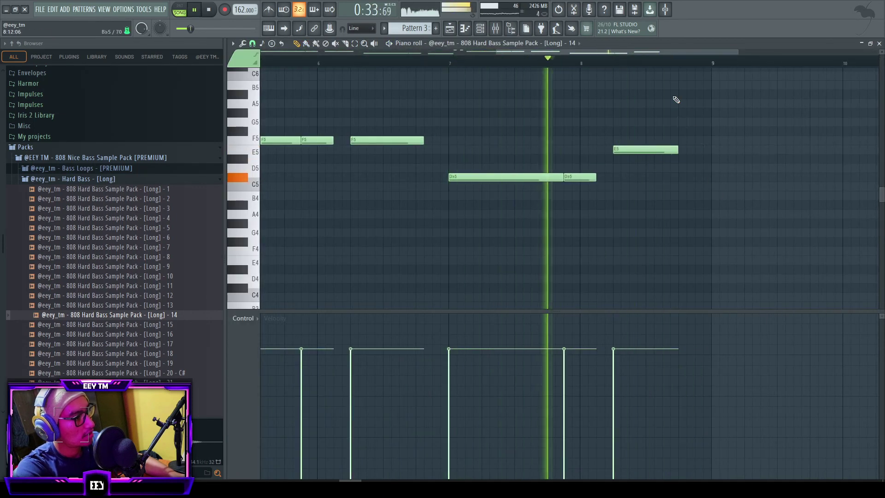
left_click(879, 43)
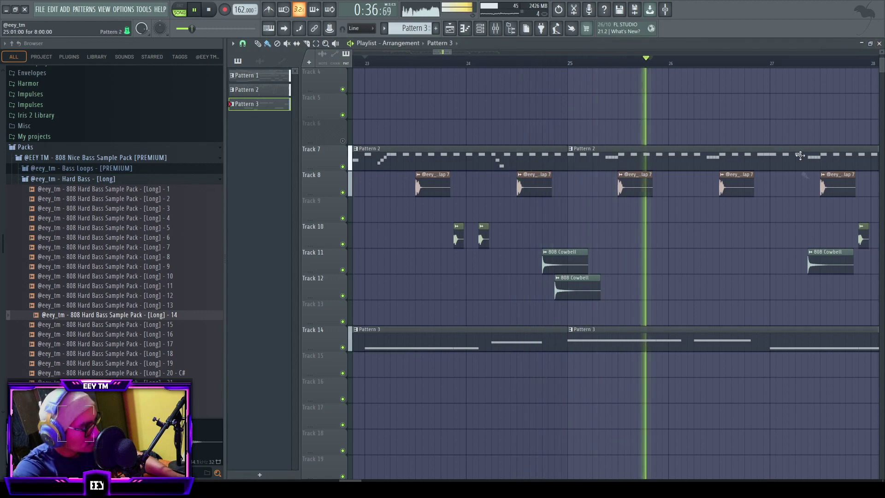
- Duplicate the two Pattern 3 clips on Track 14 so the bass line runs to bar 49
scroll(651, 230, "down", 8)
scroll(573, 338, "down", 4)
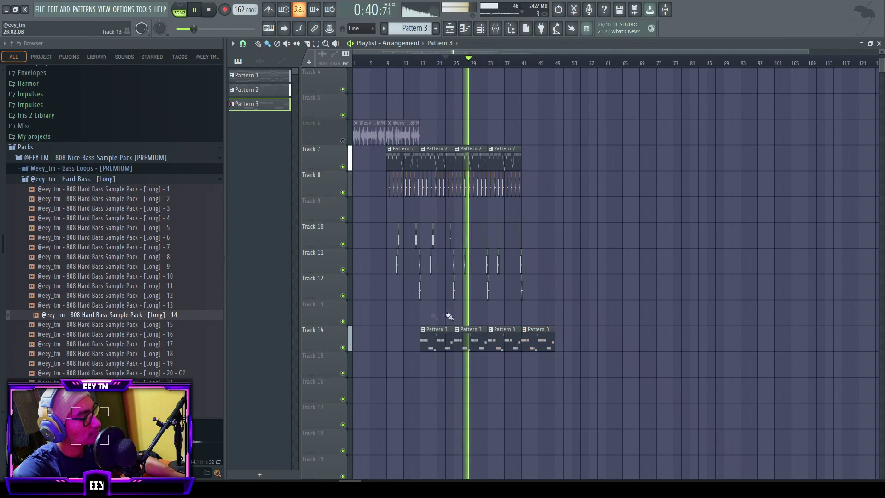
scroll(484, 312, "up", 5)
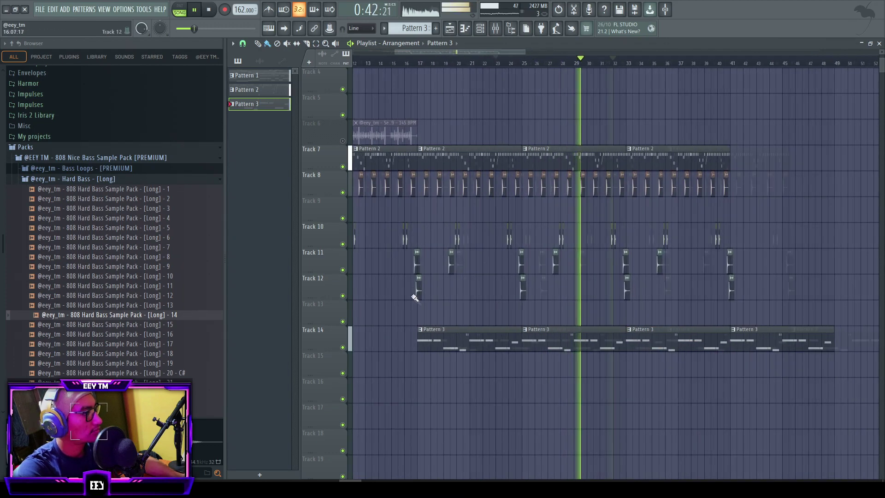
key("space")
scroll(468, 318, "up", 3)
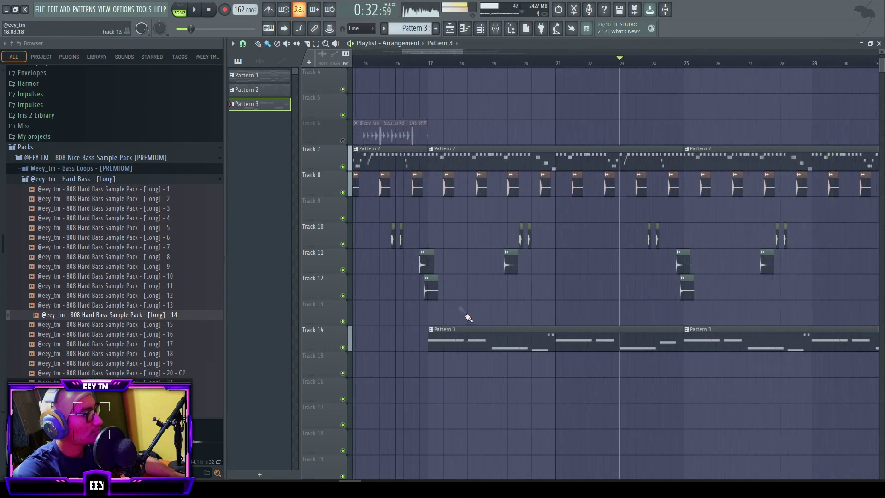
- Add Secret Trap Kick 10 from the Secret Trap Sample Pack's Kicks folder to Track 9 at bar 17
scroll(118, 189, "down", 10)
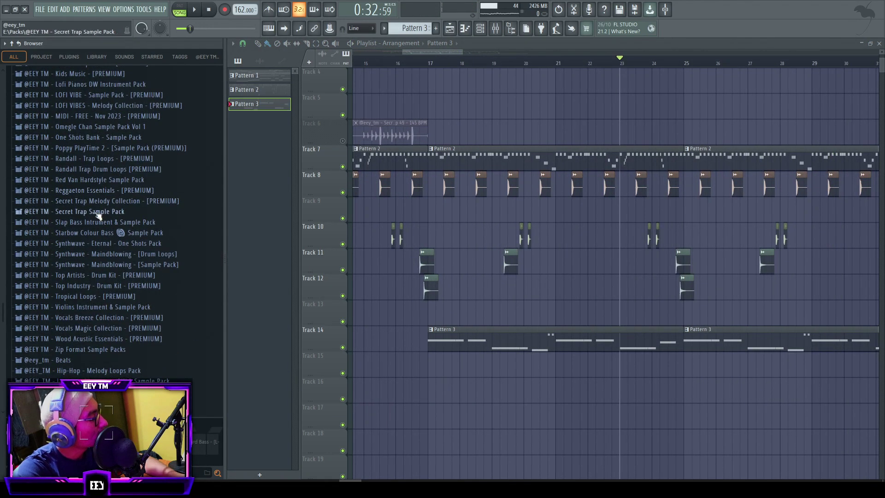
left_click(98, 213)
left_click(79, 178)
left_click(94, 197)
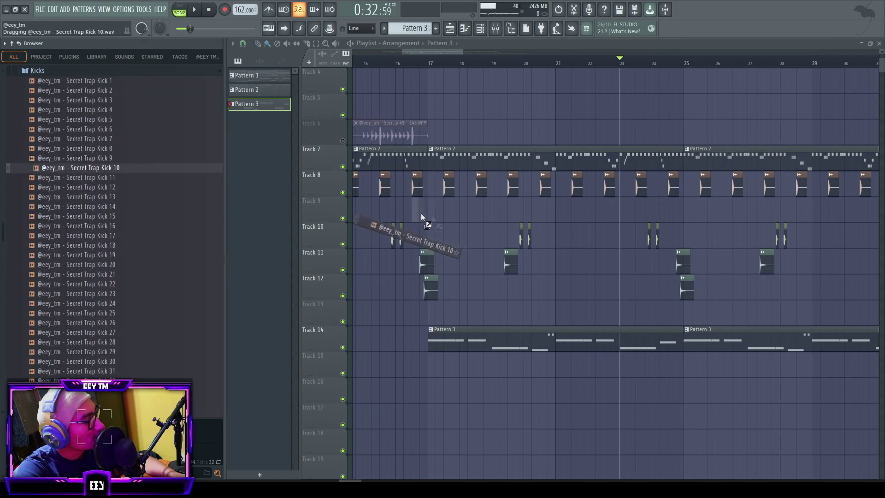
left_click_drag(432, 216, 433, 216)
scroll(432, 216, "down", 4)
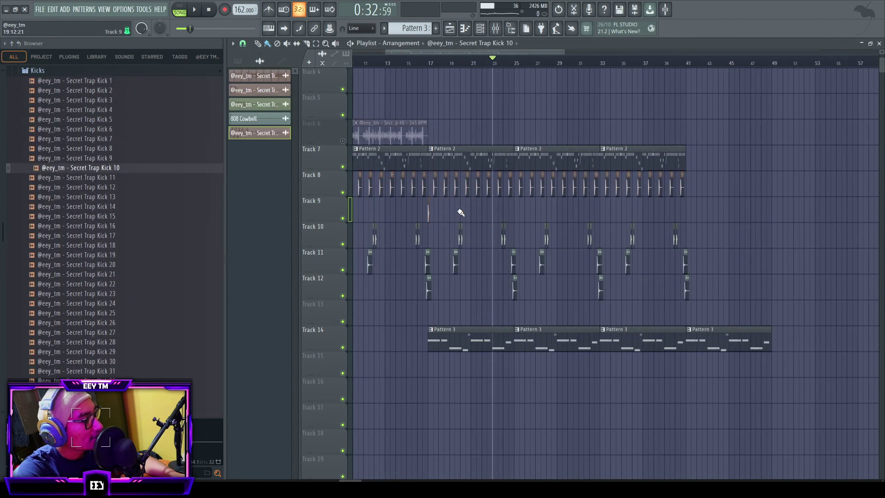
- Insert an empty track above the clap track and move the kick clip onto it at bar 17
right_click(325, 172)
left_click(346, 358)
scroll(429, 196, "up", 4)
left_click(428, 193)
scroll(426, 66, "up", 5)
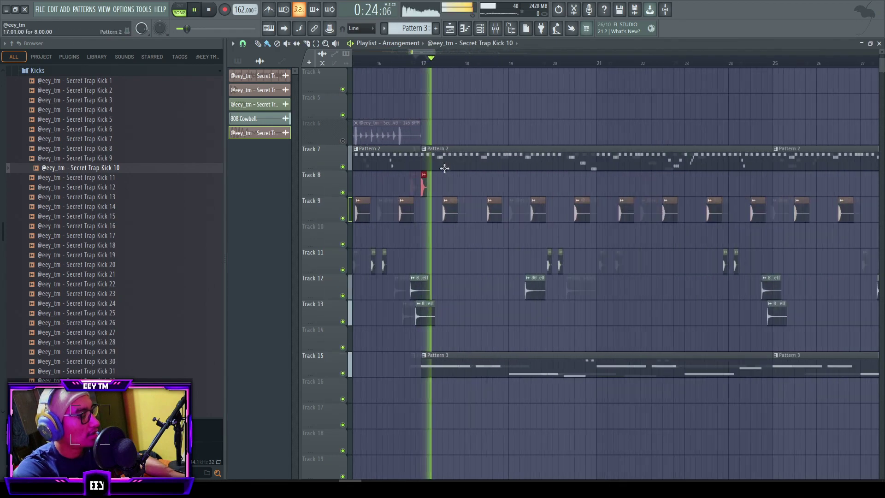
- Set the channel volume of the Secret Trap Kick 10 audio clip to 100%
key("space")
double_click(396, 193)
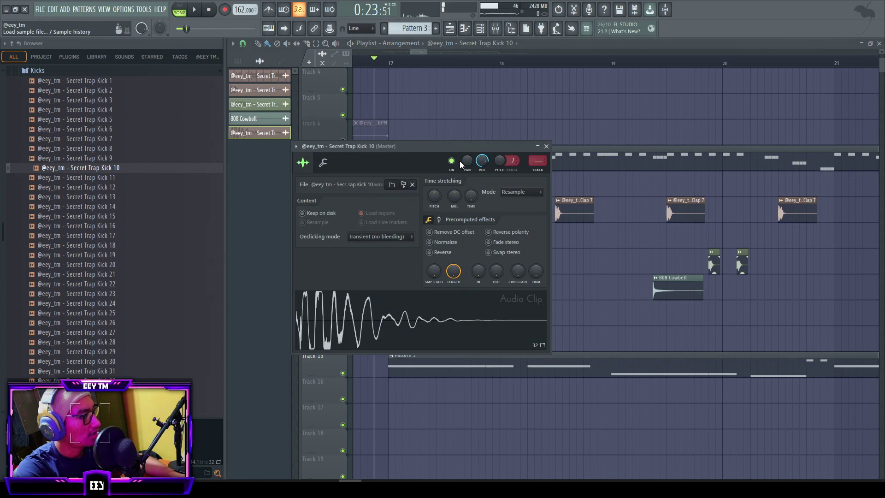
left_click(495, 9)
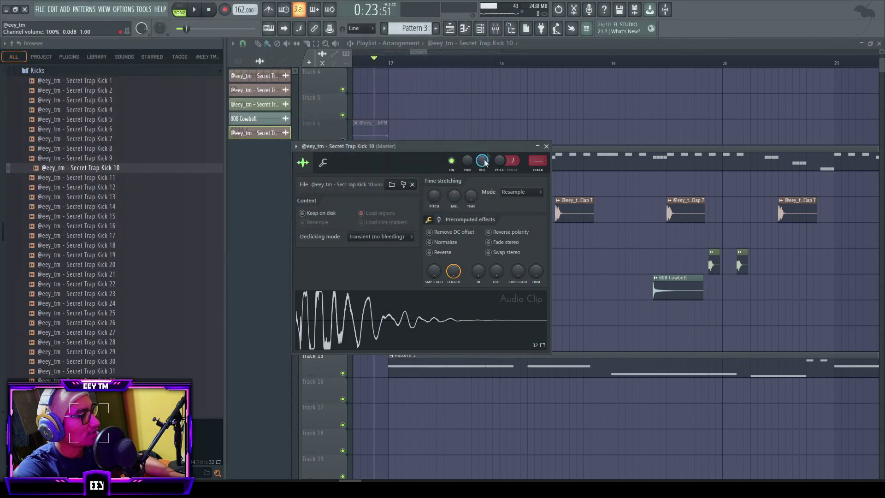
key("Escape")
- Load Fruity Soft Clipper into slot 7 of the mixer's Master track
key("F9")
left_click(798, 164)
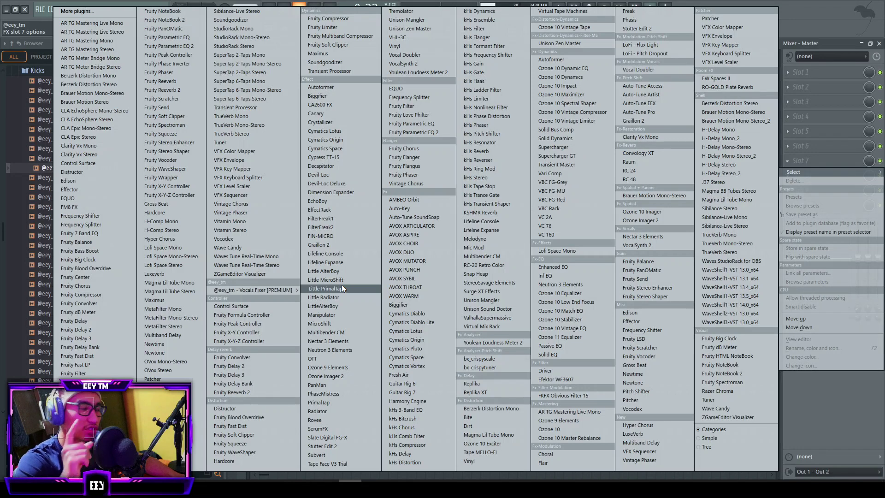
left_click(269, 435)
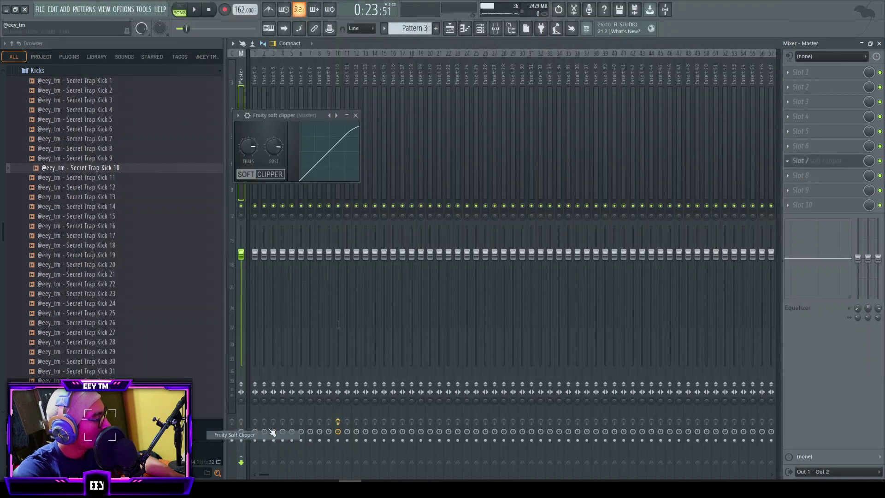
- Return to the playlist and set the Pogo effect of the Secret Trap Kick 10 clip to about -40%
left_click(879, 44)
key("space")
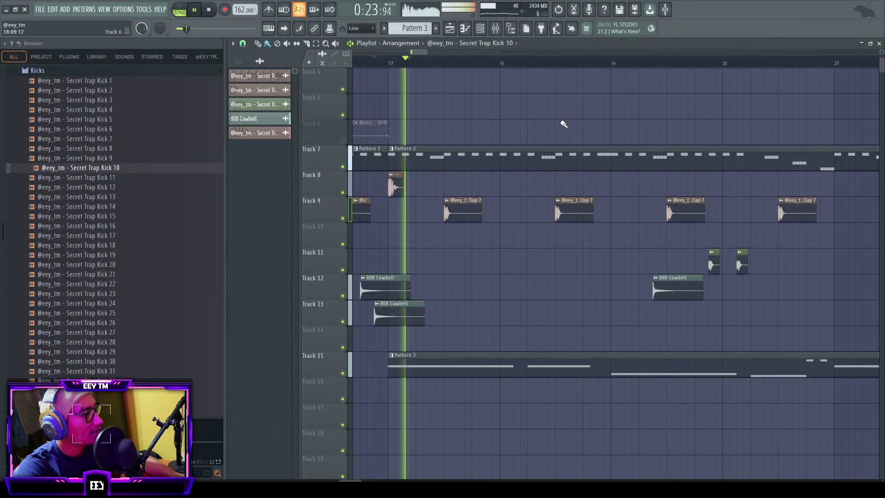
key("space")
double_click(394, 185)
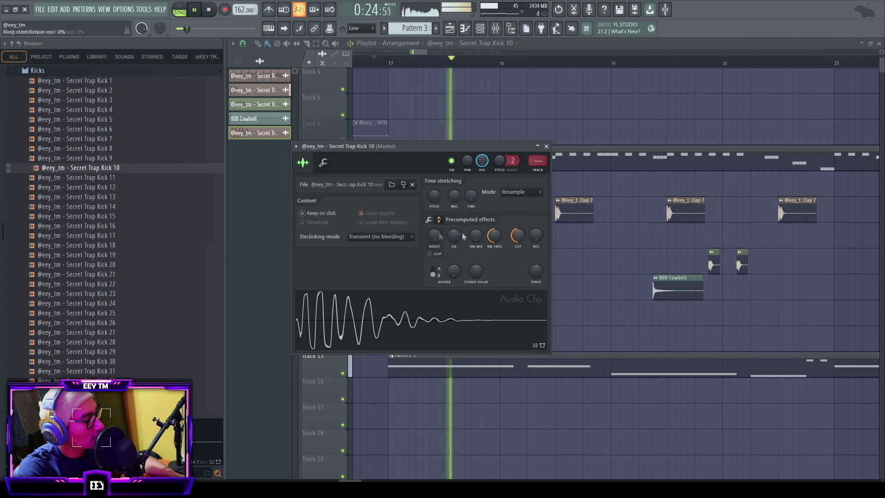
left_click_drag(542, 272, 541, 273)
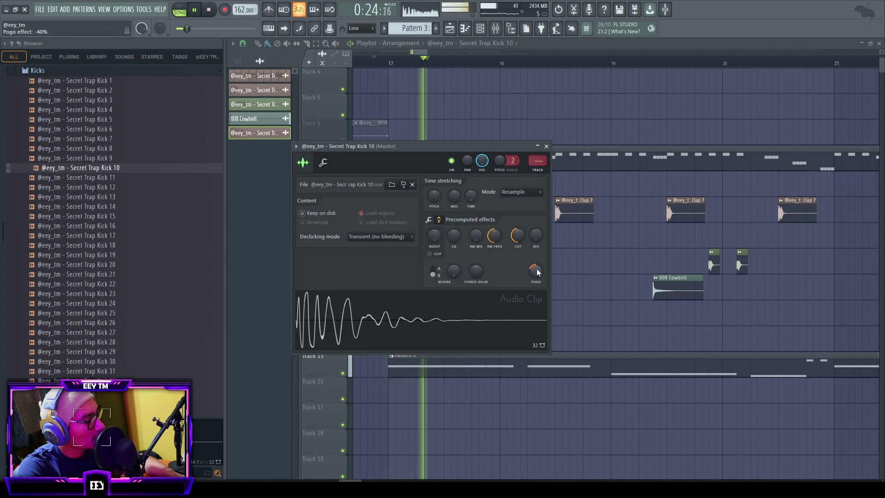
key("space")
key("Escape")
- Adjust the gain of the first kick clip on Track 8 at bar 17 to 0.7 dB while auditioning it
scroll(402, 201, "up", 3)
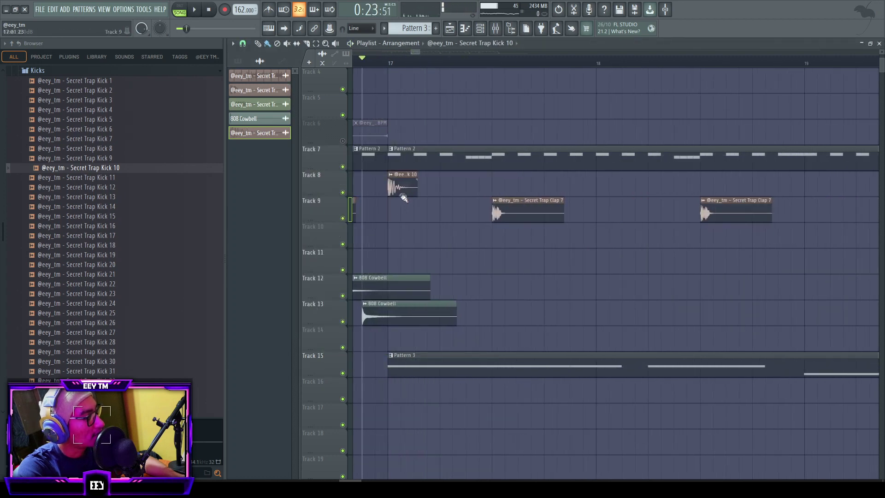
key("space")
left_click_drag(404, 195, 403, 198)
key("space")
key("space")
mouse_move(403, 185)
left_mouse_down()
mouse_move(404, 160)
mouse_move(404, 193)
left_mouse_up()
key("space")
key("space")
key("space")
key("space")
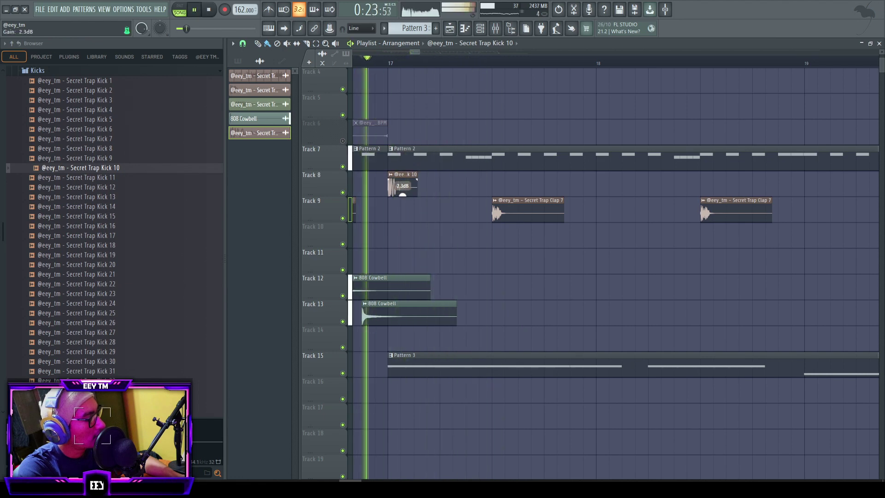
scroll(603, 226, "down", 2)
scroll(574, 199, "up", 2)
- Add six more kick clips on Track 8 between bars 17 and 21, with 0.4 dB gain
left_click(512, 185)
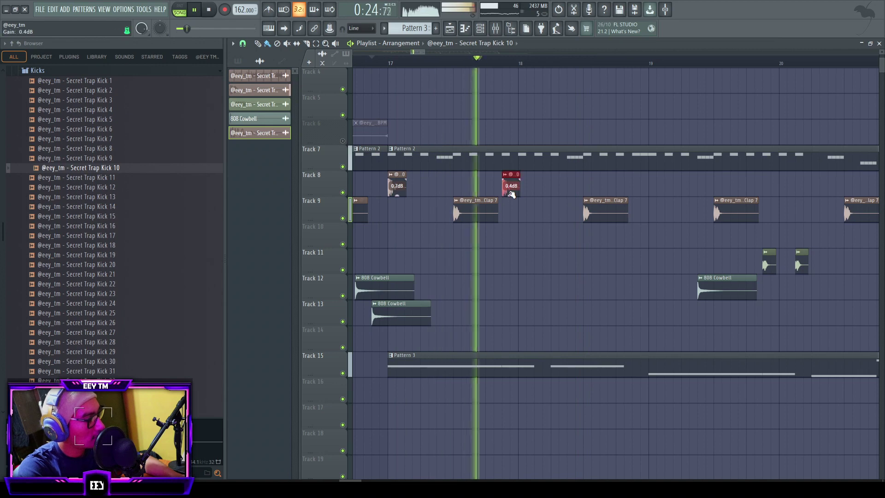
left_click(548, 185)
left_click_drag(548, 186, 557, 185)
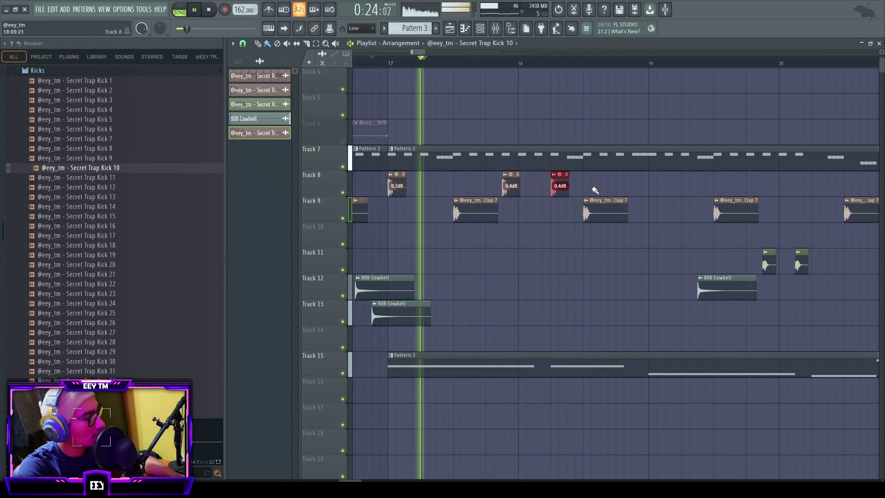
left_click(656, 186)
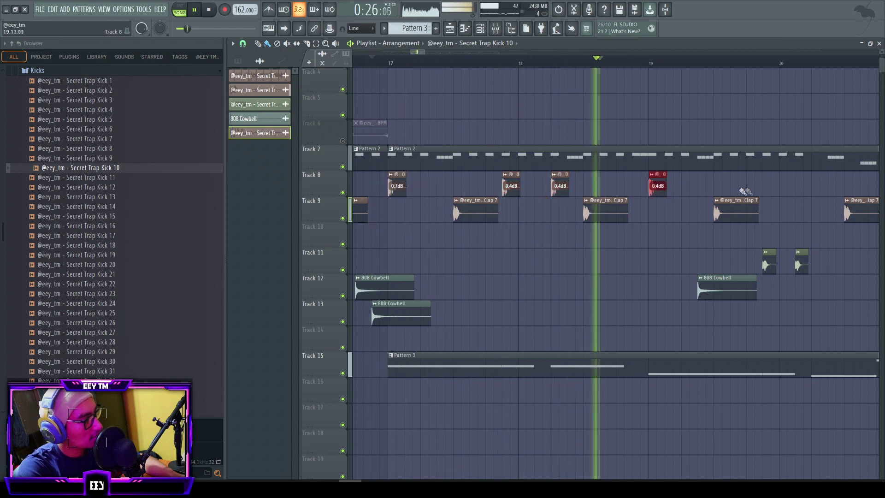
left_click(774, 186)
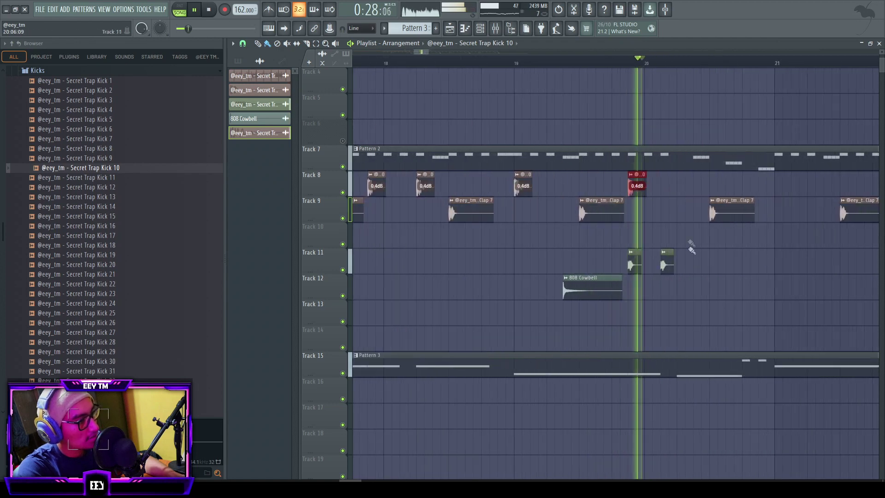
key("space")
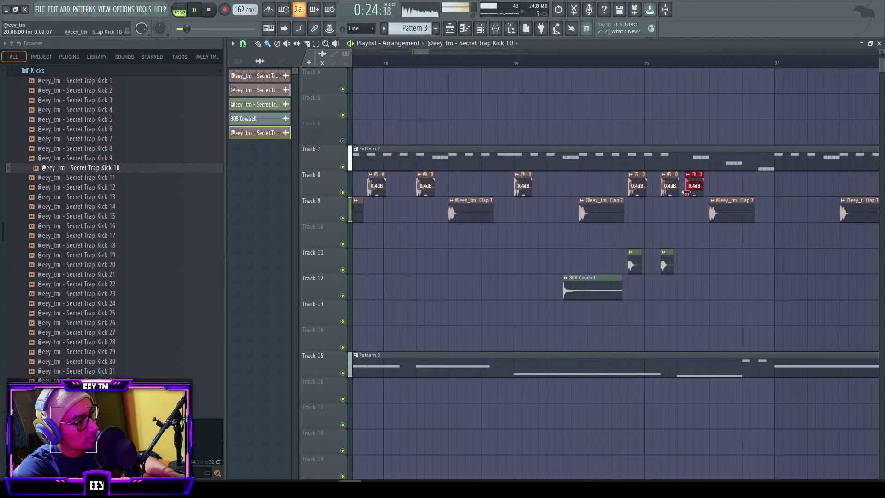
left_click_drag(694, 186, 686, 187)
- Shorten the first Track 8 kick at bar 17 with a fade-out and save the project
scroll(720, 187, "down", 4)
left_click(507, 191)
scroll(513, 190, "up", 3)
left_click(514, 189)
key("space")
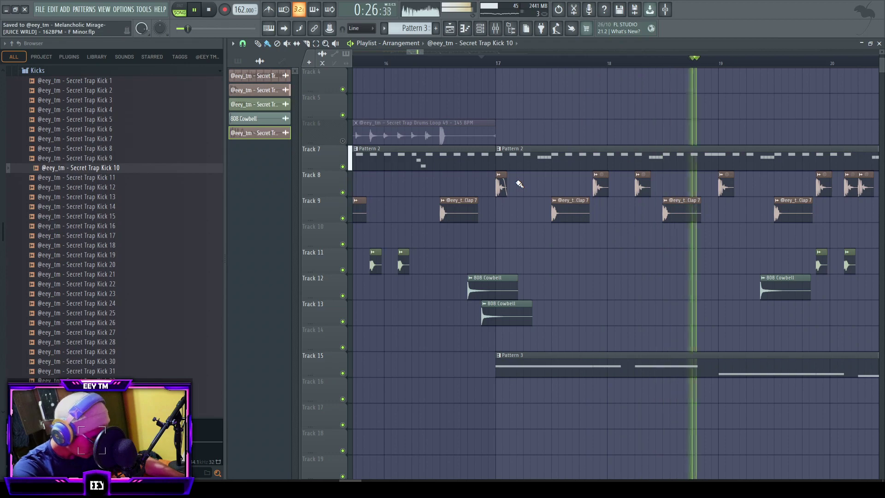
- Play back and examine the Track 8 kick pattern from bar 17 to bar 21 against the other tracks
scroll(576, 230, "down", 3)
scroll(600, 225, "up", 3)
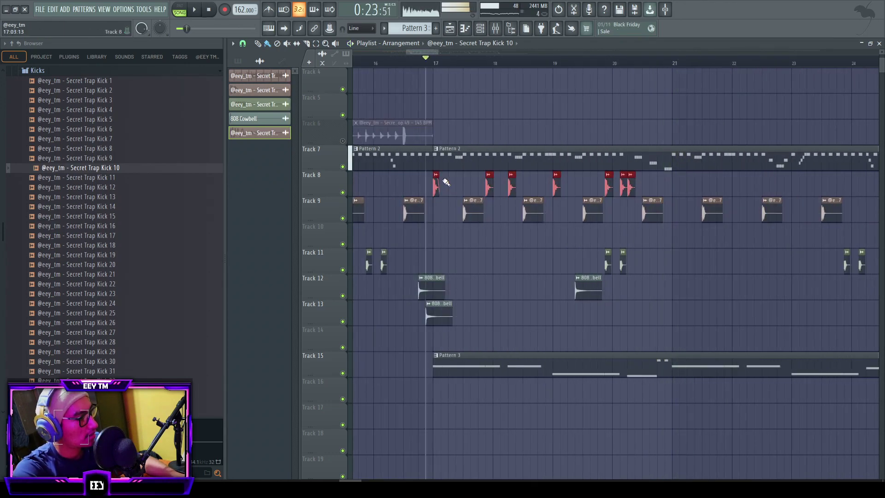
scroll(442, 181, "up", 3)
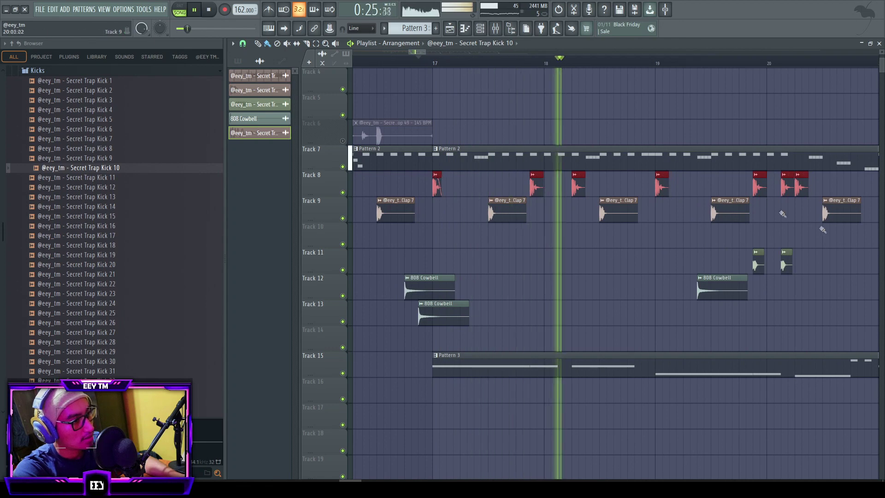
scroll(790, 223, "up", 4)
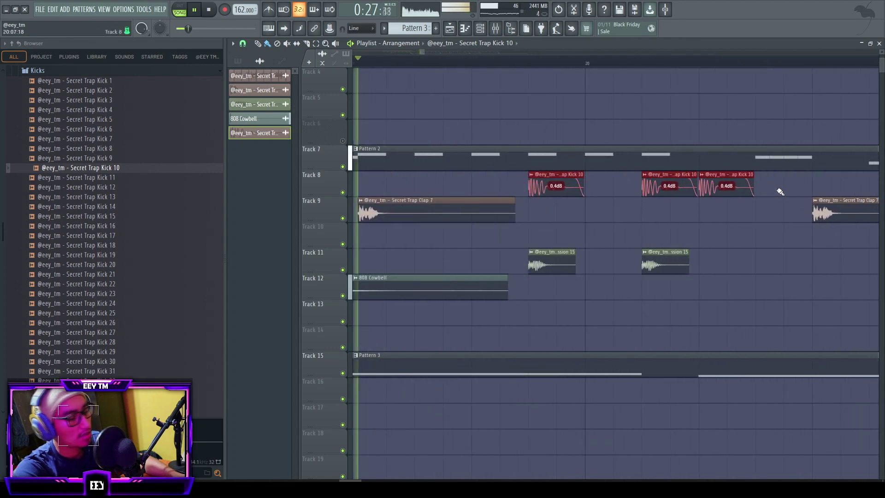
scroll(729, 218, "down", 2)
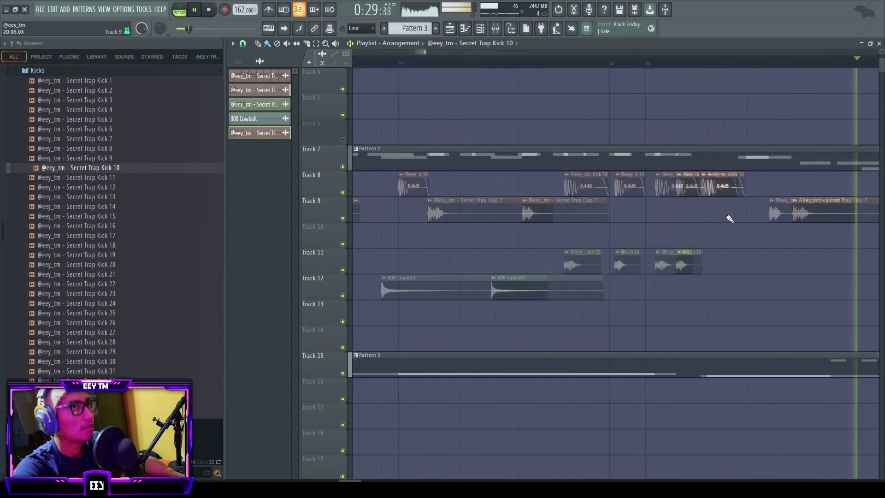
scroll(729, 218, "down", 2)
key("space")
key("space")
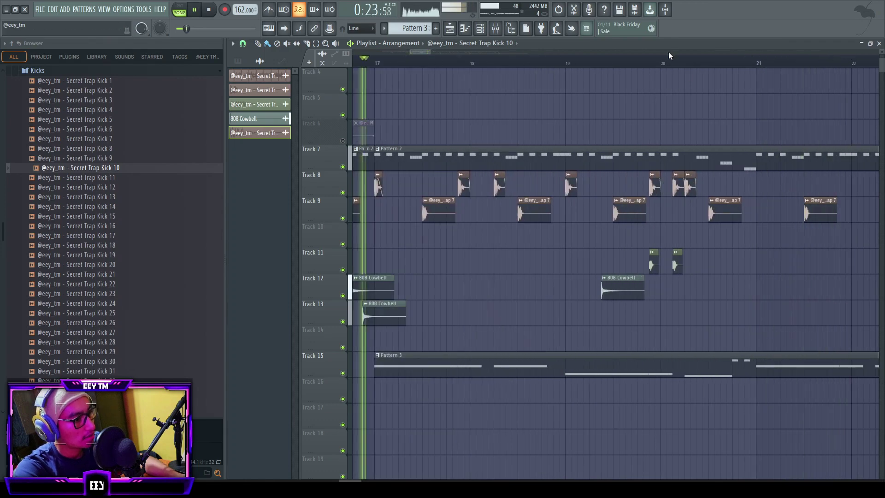
- Duplicate the selected Track 8 kick pattern from bars 17–20 so the copy starts at bar 21
scroll(588, 189, "down", 8)
scroll(586, 192, "down", 1)
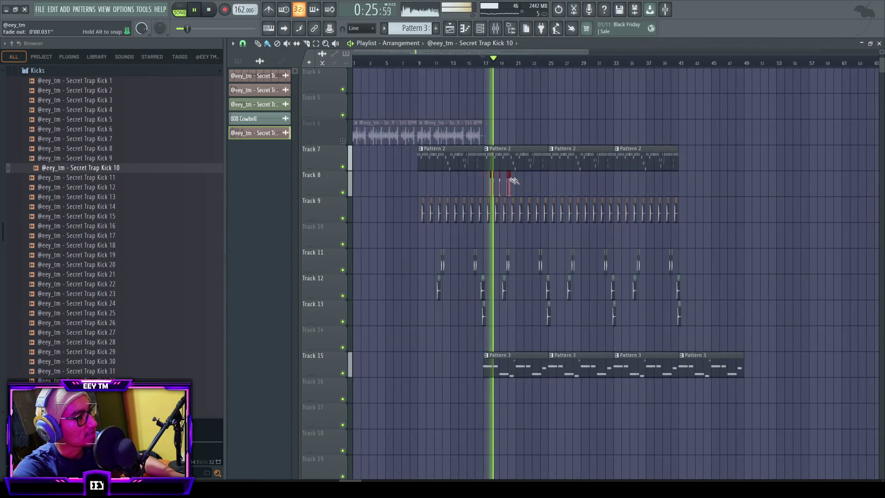
scroll(511, 183, "up", 3)
left_click_drag(514, 185, 462, 178)
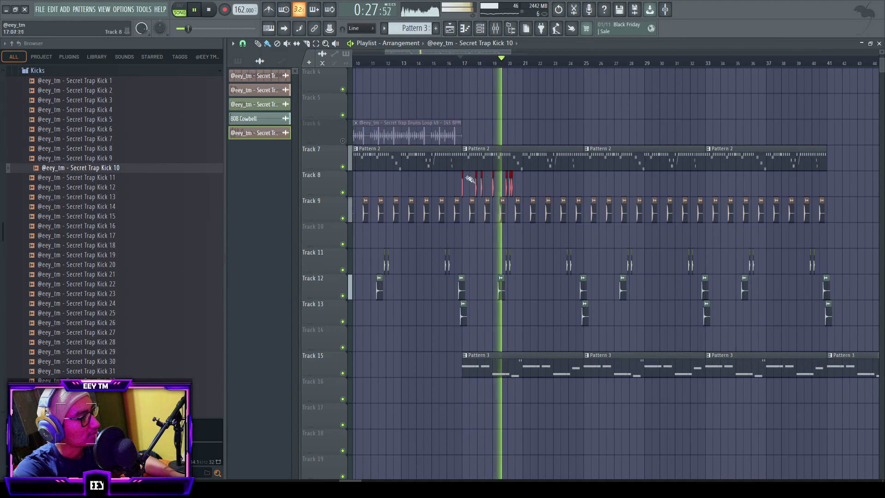
left_click_drag(463, 176, 525, 184, "shift")
- Place an extra kick on Track 8 at 20:12, ahead of bar 21, with a gain of -4.8 dB
scroll(542, 202, "up", 5)
left_click(520, 256, "ctrl")
scroll(530, 249, "down", 2)
left_click(425, 65)
scroll(497, 173, "up", 2)
scroll(497, 173, "up", 4)
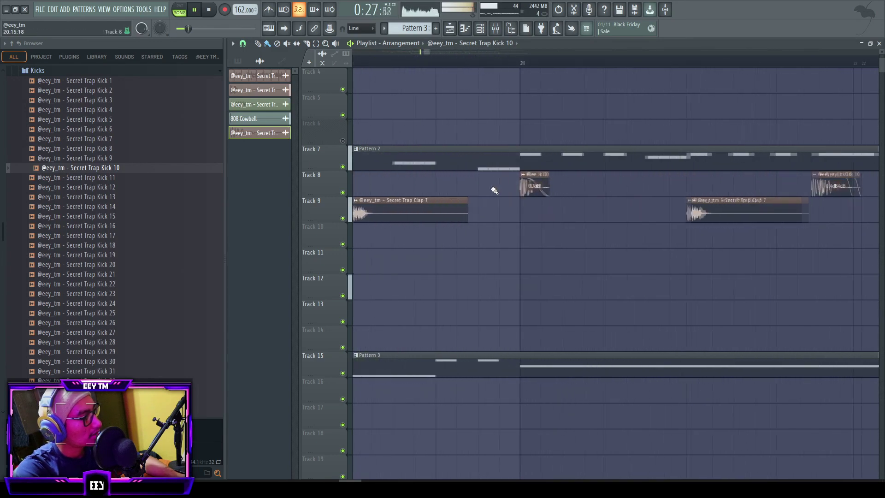
left_click(500, 187)
left_click_drag(496, 194, 455, 186)
left_click(524, 213, "ctrl")
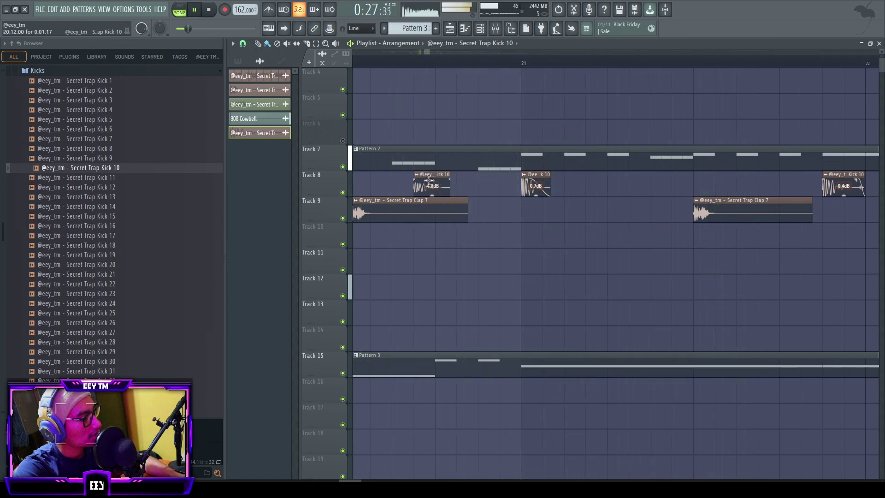
- Add a shortened -4.8 dB kick just before bar 21 and replace the preceding extra kick with a 0.7 dB one at 20:11
left_click_drag(513, 173, 495, 174)
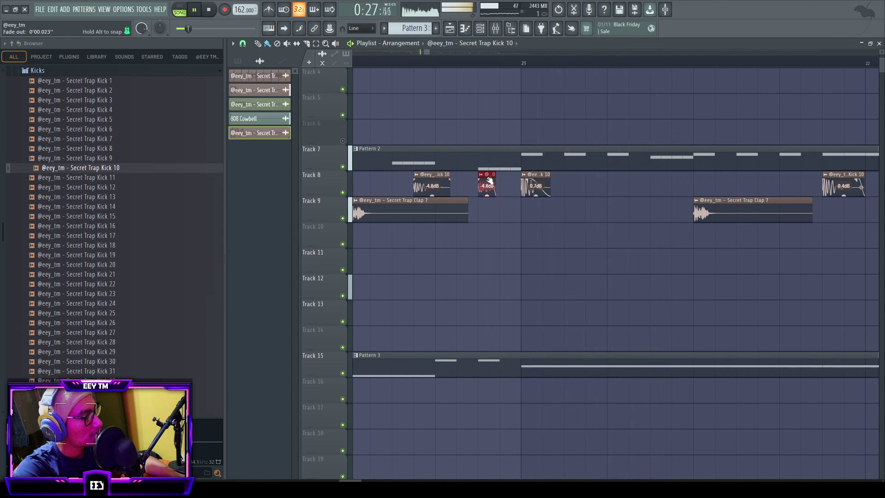
left_click(541, 243, "ctrl")
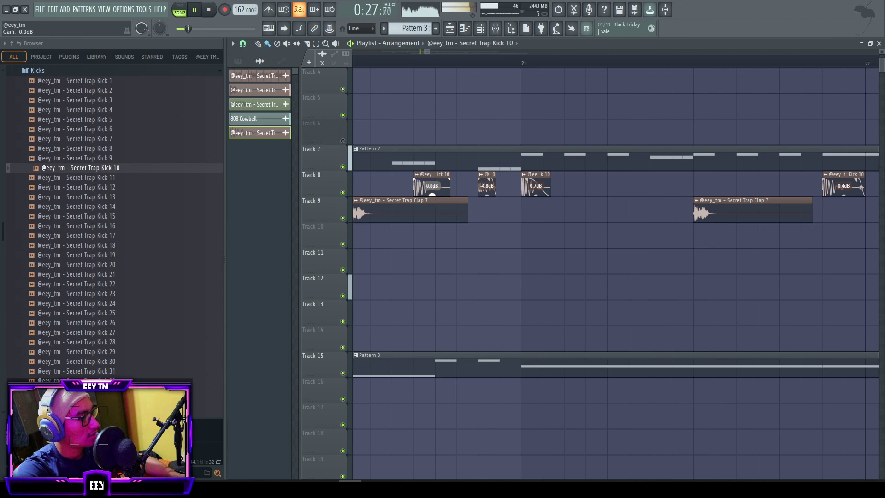
left_click_drag(431, 196, 432, 194)
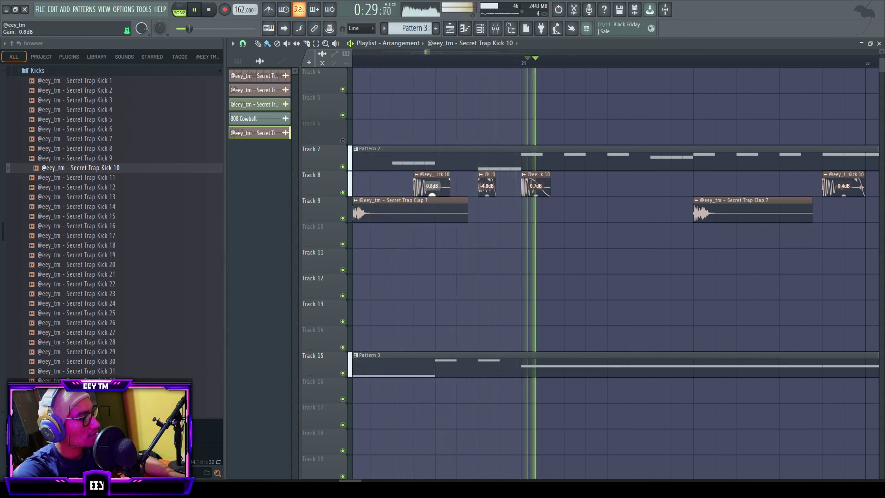
key("space")
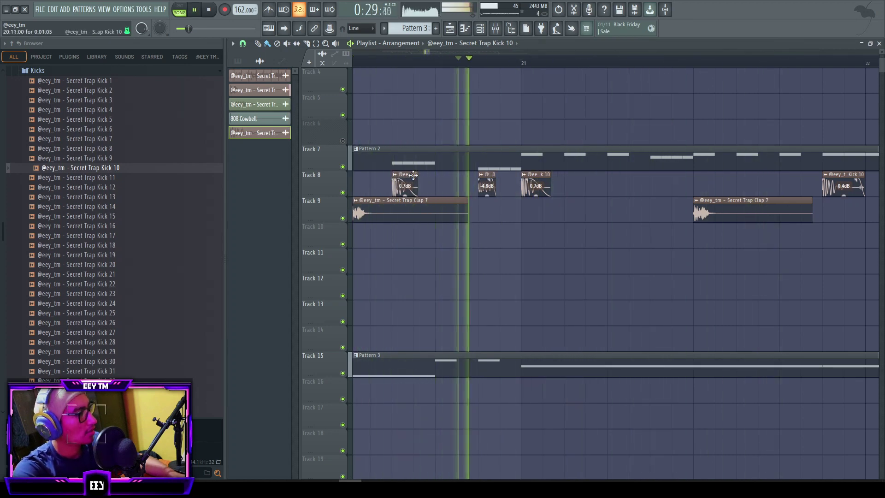
- Add a short 0.7 dB kick on Track 8 at 24:16, directly before bar 25
scroll(523, 209, "down", 5)
scroll(550, 218, "down", 8)
scroll(518, 188, "up", 12)
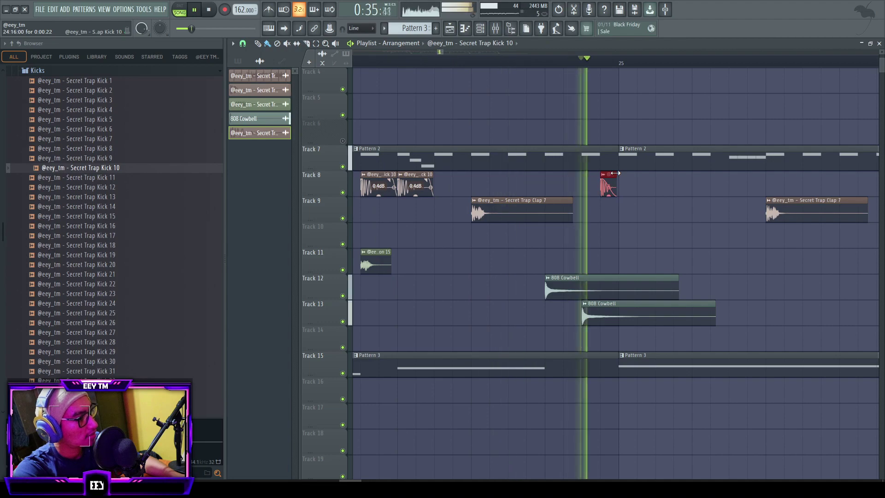
scroll(658, 191, "down", 4)
scroll(642, 184, "up", 5)
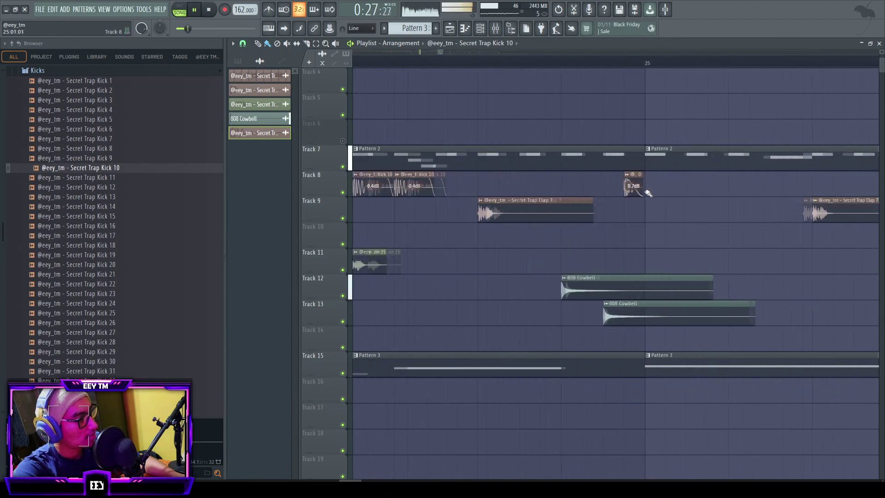
- Duplicate the Track 8 kick sequence of bars 17–24 so the copy starts at bar 25
scroll(636, 182, "down", 6)
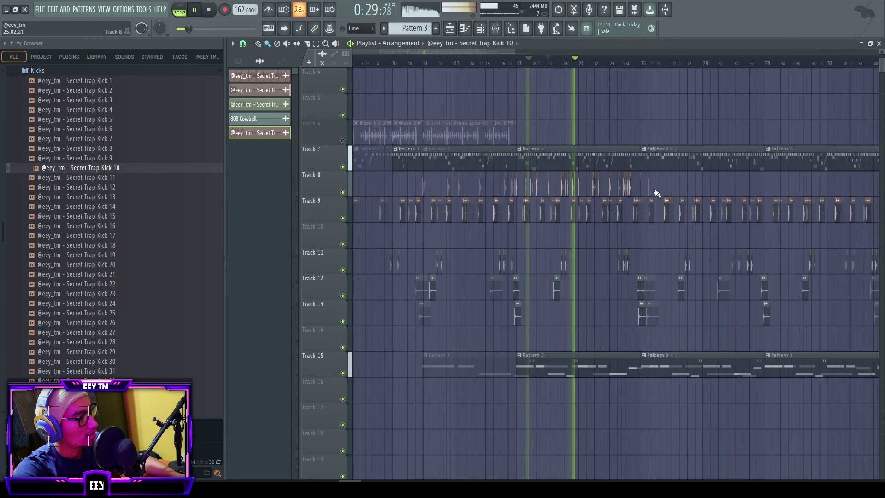
left_click_drag(540, 171, 638, 172)
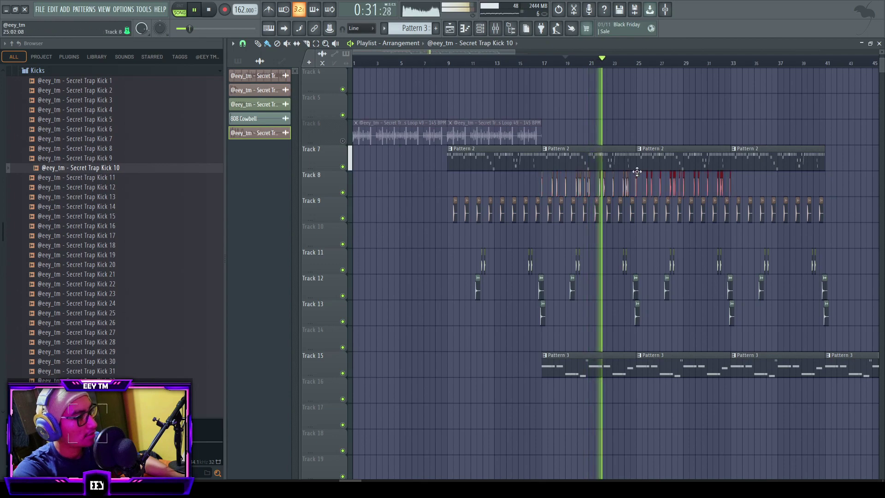
scroll(618, 185, "up", 8)
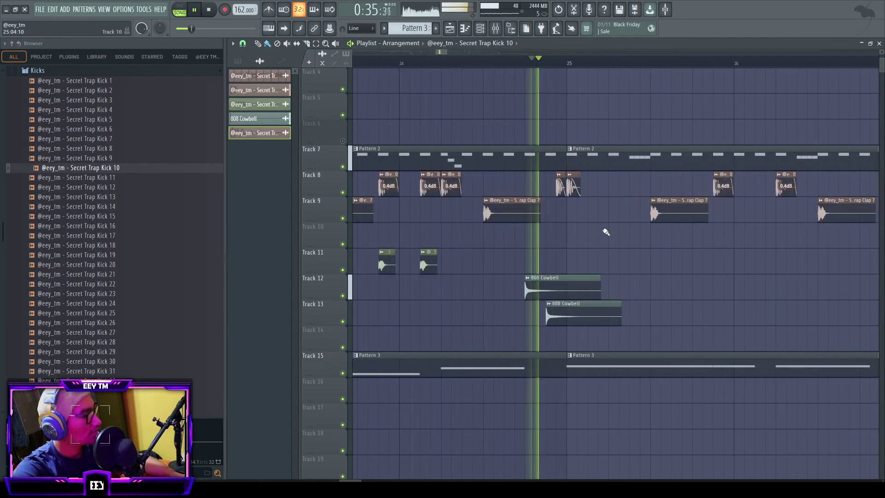
scroll(553, 171, "down", 4)
scroll(509, 185, "up", 2)
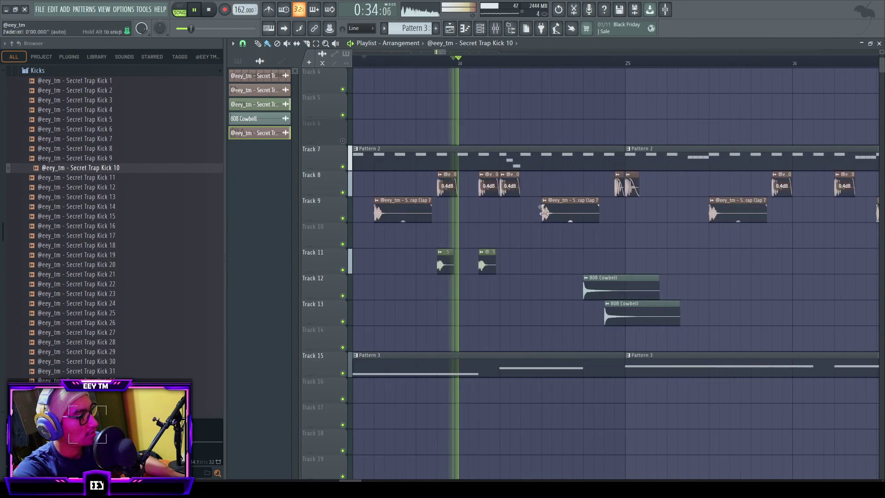
- Lower the last 808 bass note of Pattern 3 in bar 8 to C5, then return to the playlist
key("space")
key("space")
double_click(532, 367)
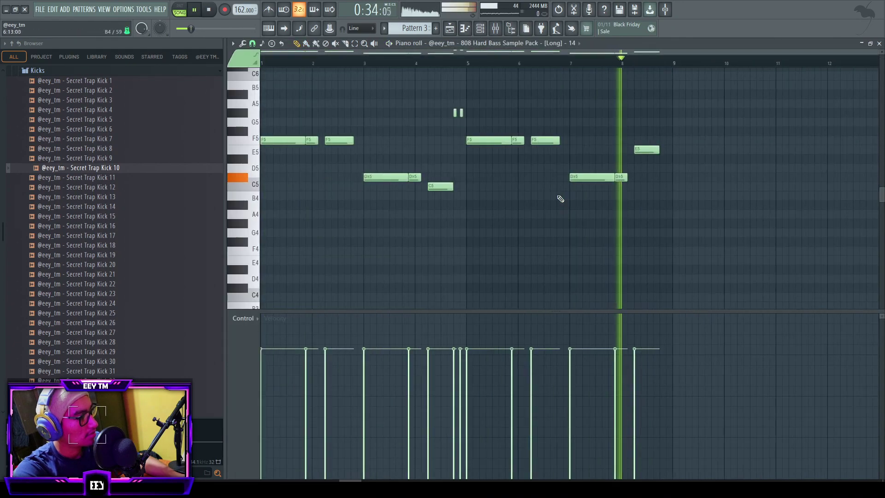
scroll(560, 198, "up", 3)
key("space")
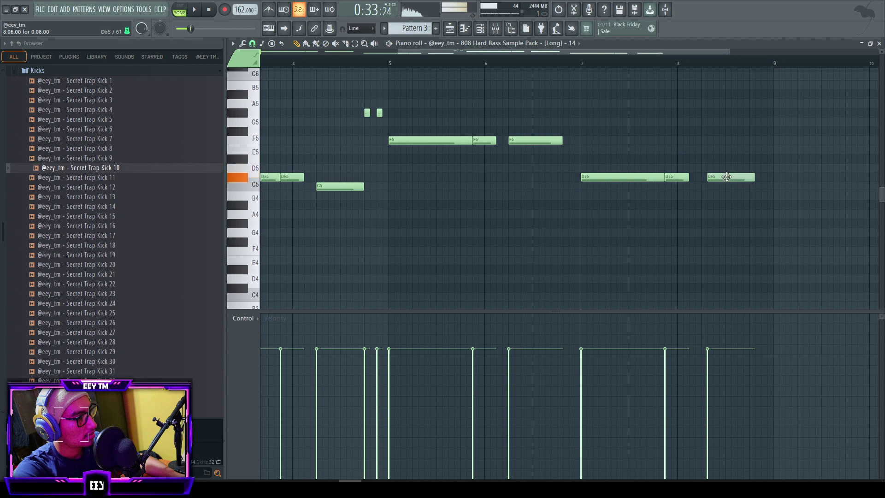
scroll(725, 179, "down", 3)
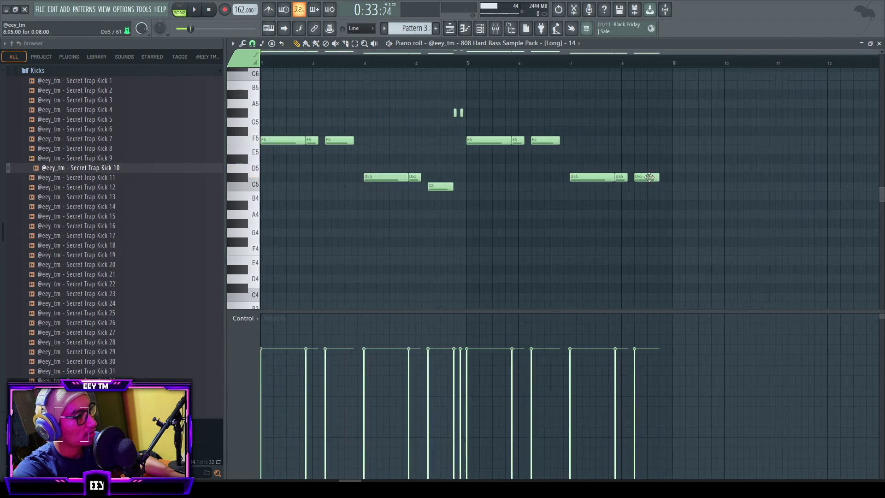
key("space")
scroll(733, 157, "up", 3)
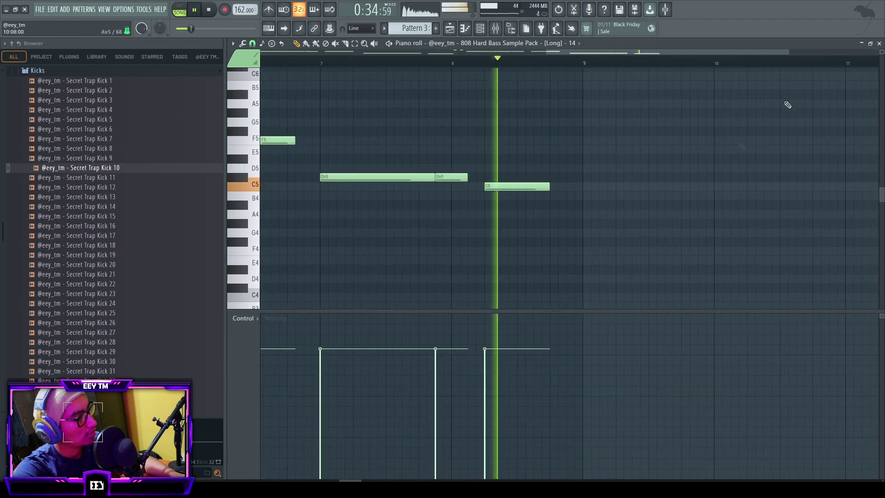
left_click(880, 43)
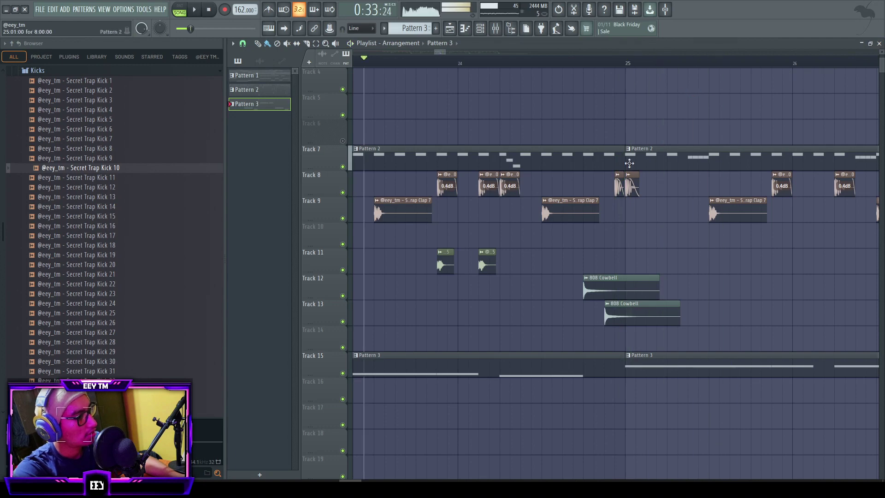
- Move the Track 8 kick before bar 25 to 24:15 and delete the kick at the start of bar 25
left_click_drag(613, 175, 592, 174)
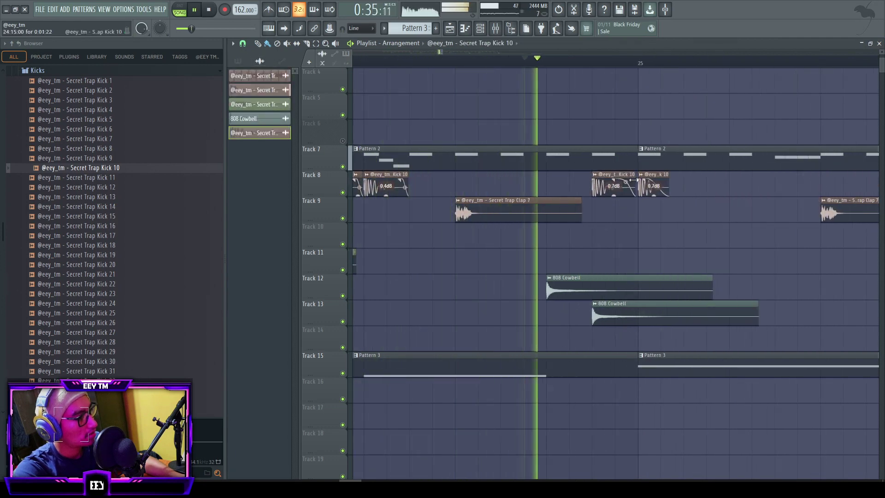
key("space")
scroll(553, 181, "down", 6)
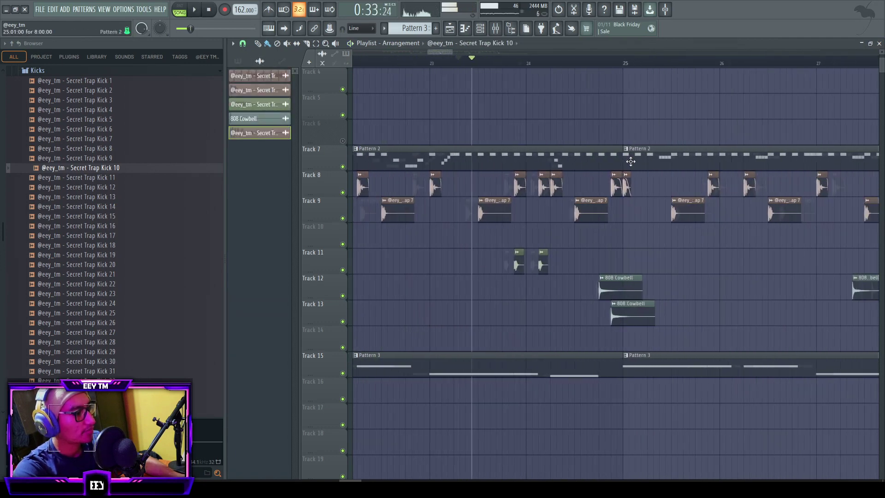
scroll(554, 181, "up", 4)
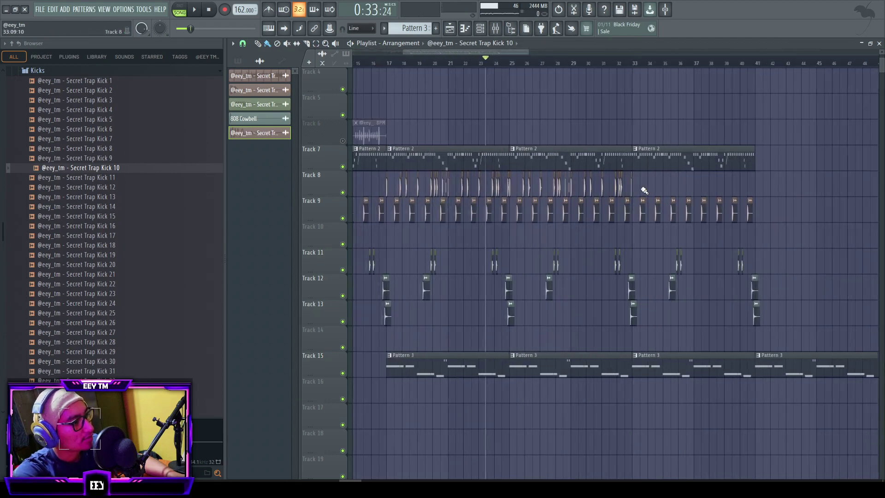
key("space")
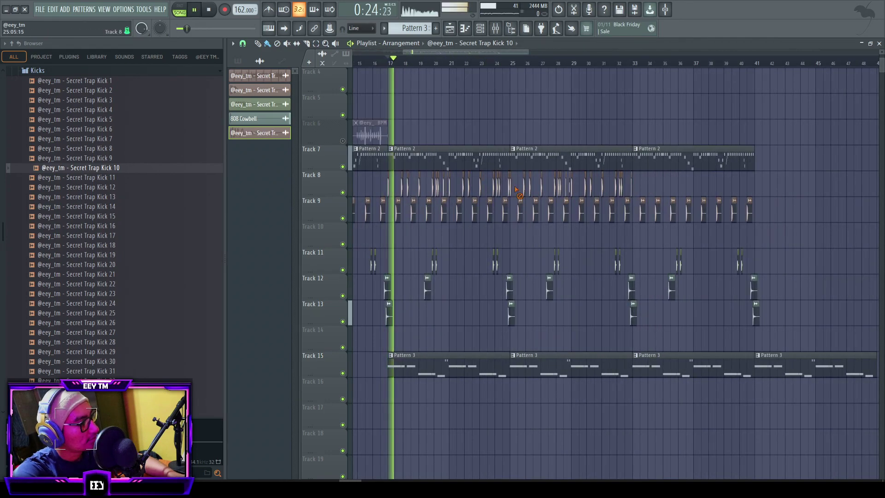
scroll(470, 203, "up", 6)
scroll(470, 203, "up", 3)
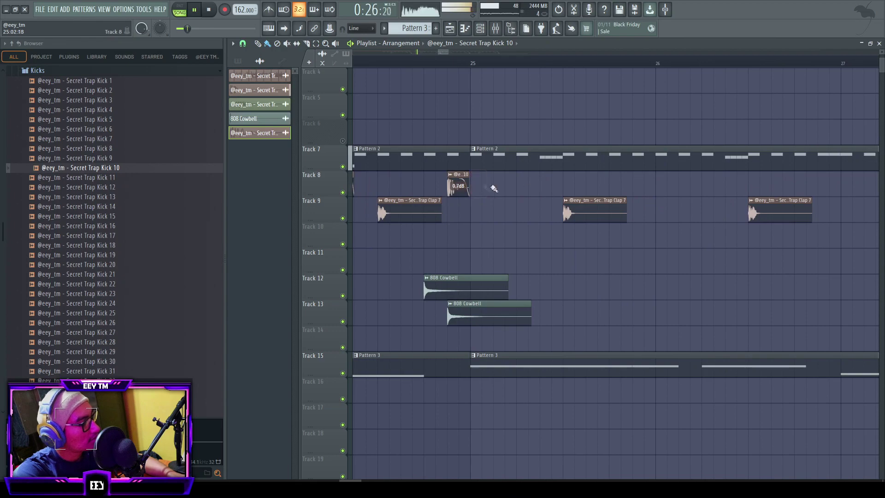
scroll(640, 192, "down", 8)
mouse_move(639, 193)
left_mouse_down()
mouse_move(474, 187)
mouse_move(549, 168)
left_mouse_up()
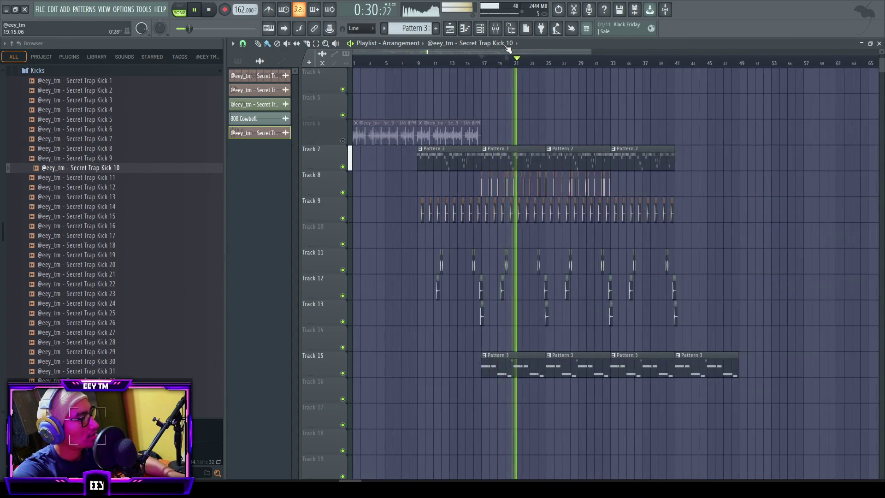
- Load Fruity Parametric EQ 2 into slot 6 of mixer Insert 21, low-pass the highs with band 7 and toggle its HQ mode
key("F9")
key("space")
left_click(441, 124)
left_click(792, 146)
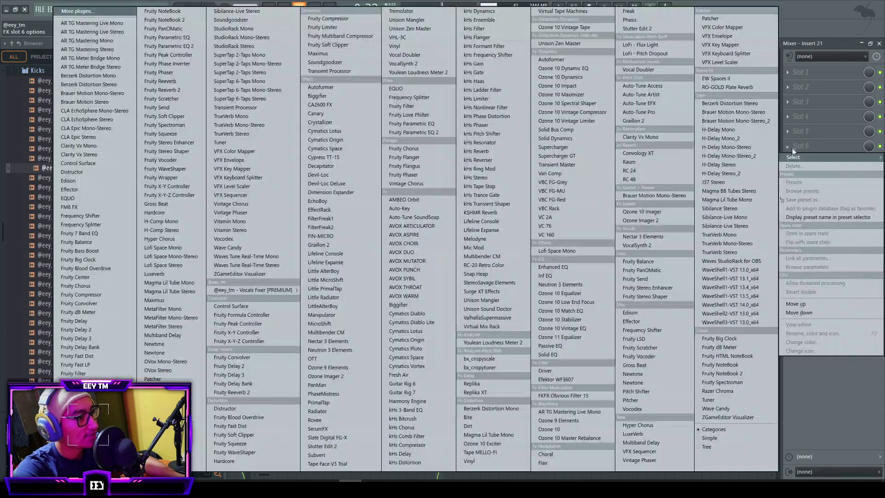
left_click(205, 46)
left_click_drag(439, 175, 365, 230)
left_click(401, 255)
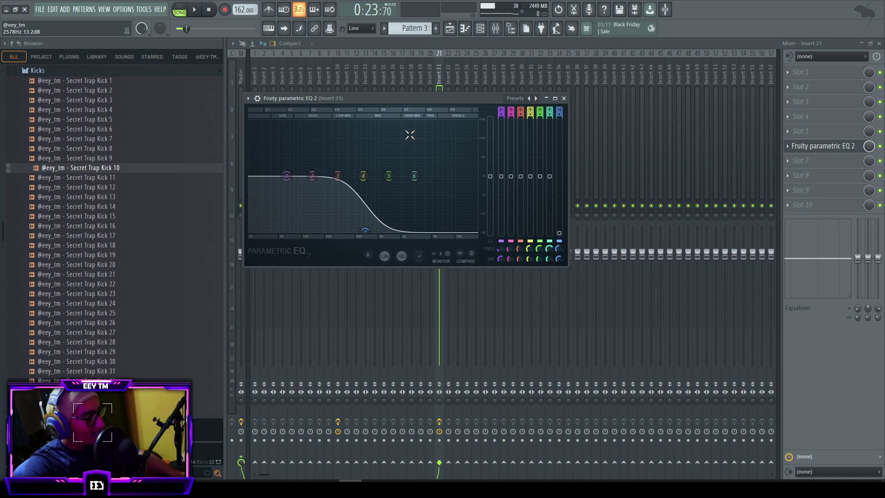
left_click(438, 70)
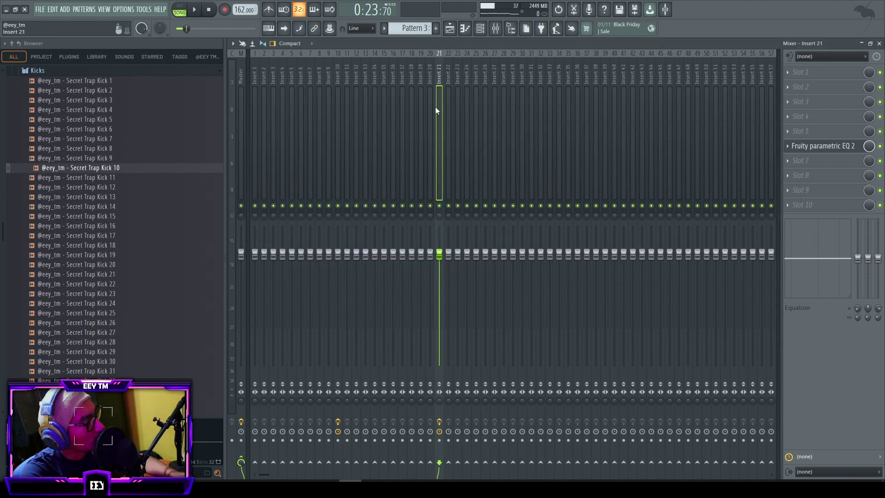
- Play the arrangement from bar 17 and review how the drum, cowbell and 808 clips line up across the tracks
key("space")
key("F5")
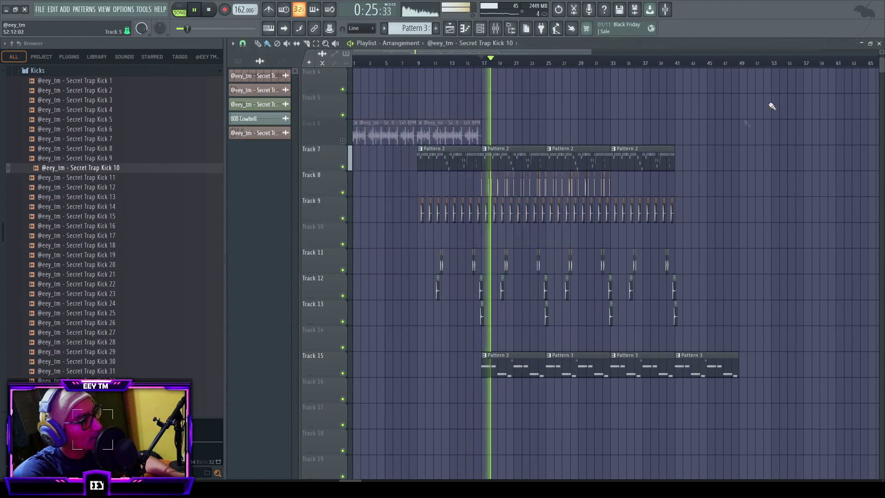
scroll(592, 143, "down", 3)
scroll(333, 218, "up", 3)
scroll(577, 118, "up", 3)
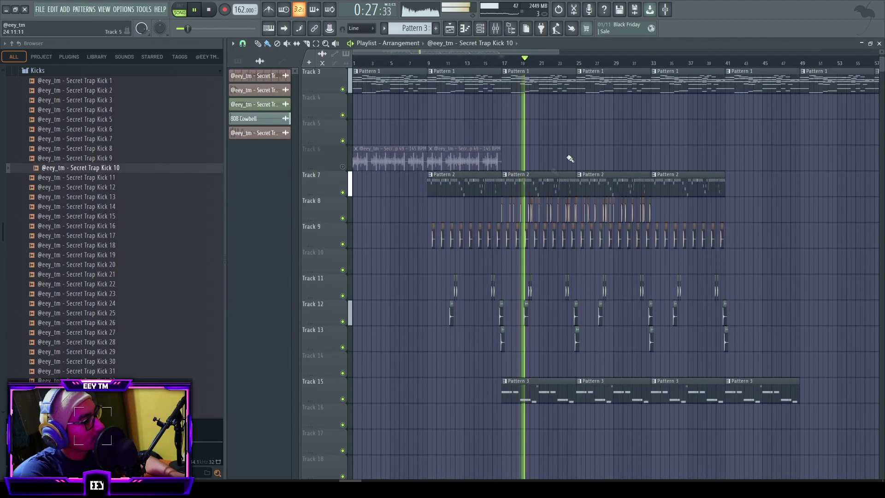
scroll(540, 184, "down", 3)
scroll(456, 192, "down", 5)
scroll(405, 198, "up", 3)
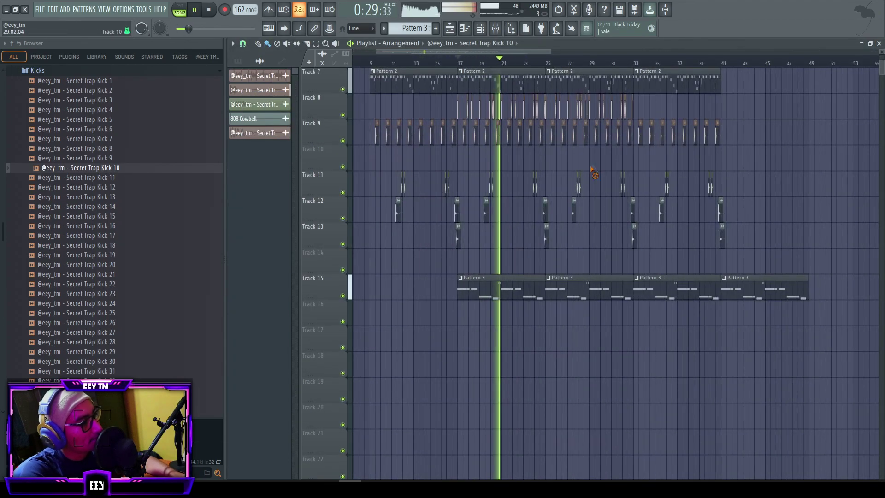
- Add another Pattern 2 clip on Track 7 at bar 41
scroll(594, 184, "up", 5)
scroll(565, 177, "down", 3)
scroll(558, 169, "down", 3)
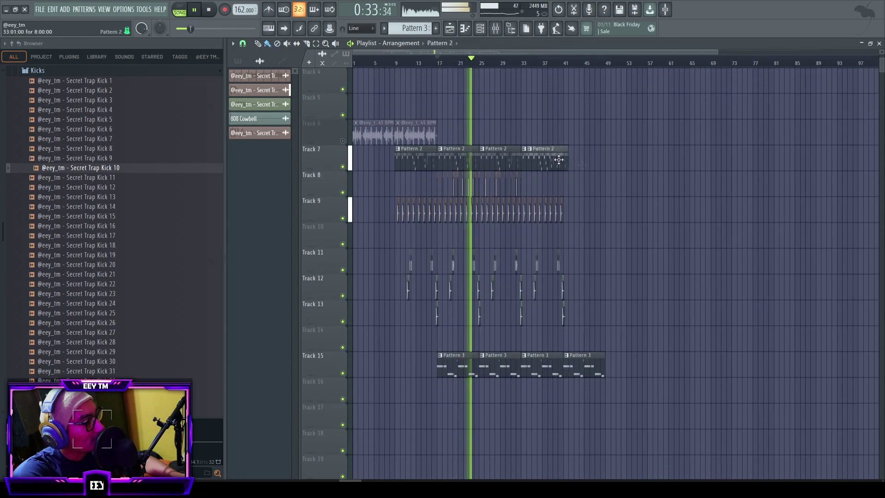
left_click(593, 161)
- Duplicate the Track 9 claps and the Track 11–13 percussion and cowbell clips of bars 33–40 so the copies start at bar 41
scroll(563, 201, "up", 3)
scroll(563, 202, "up", 2)
left_click_drag(611, 175, 421, 301)
scroll(424, 197, "left", 3)
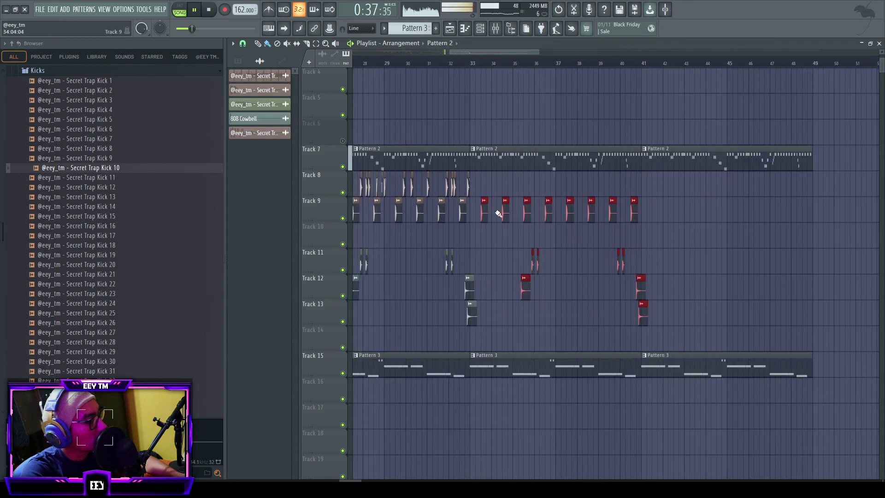
left_click_drag(483, 217, 587, 173)
- Fill bars 33–48 of Track 8 with copies of the existing kick sequence
left_click(655, 195, "ctrl")
scroll(645, 192, "down", 5)
left_click(593, 100, "ctrl")
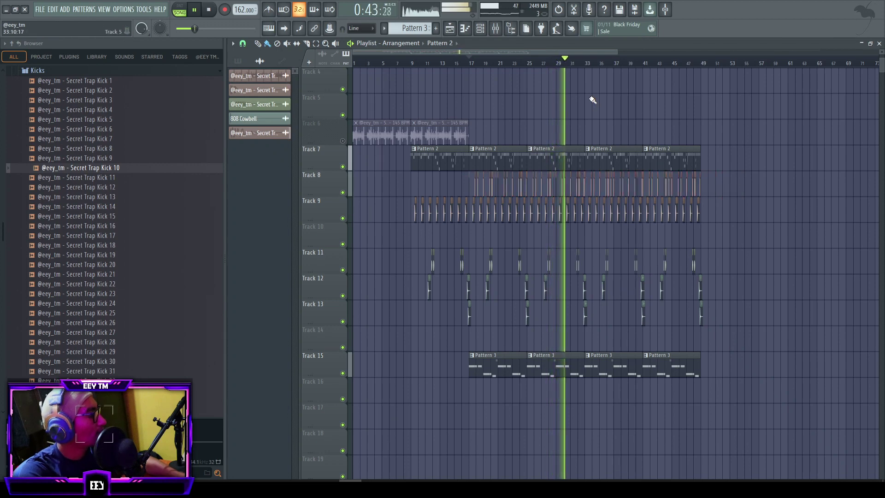
- Stop playback and rename mixer Insert 21 as 808
key("space")
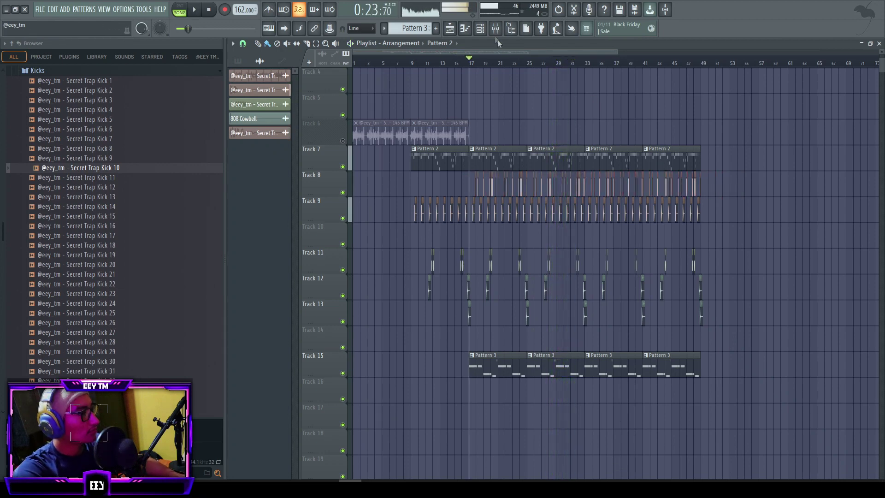
left_click(495, 28)
left_click(469, 136)
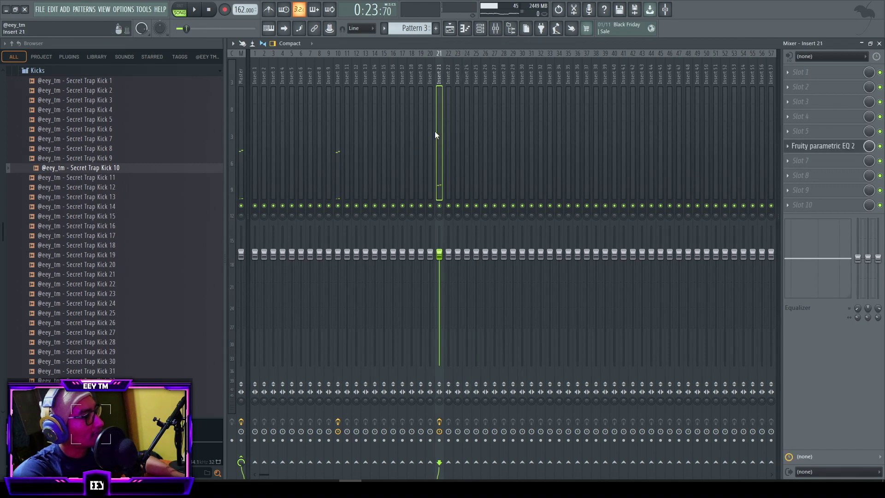
key("F2")
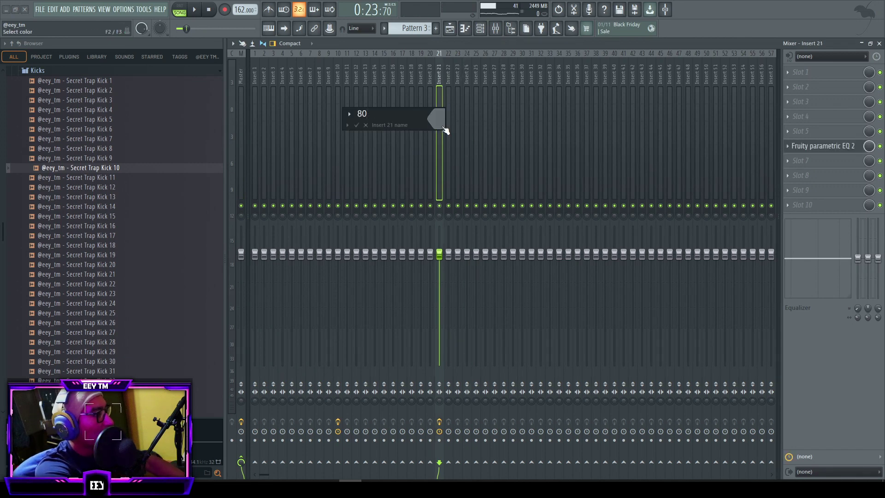
- Set the audio input of mixer Insert 18 to In 1 and load Edison into its slot 5
left_click(414, 105)
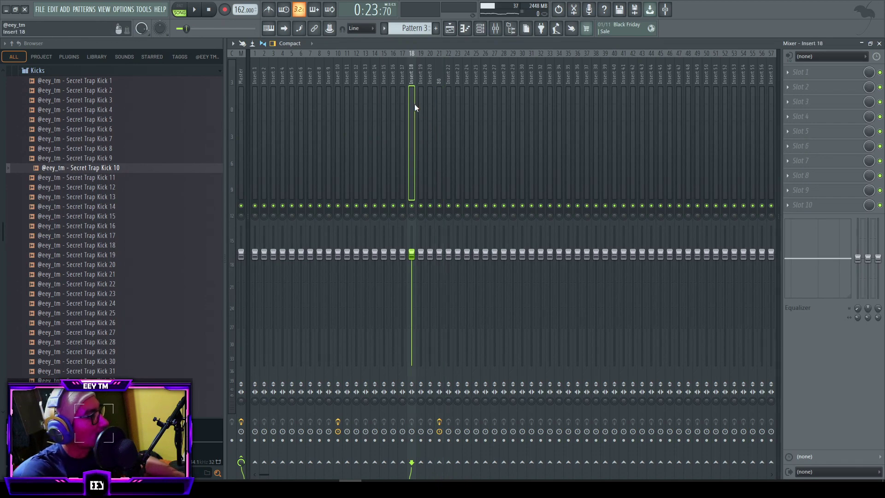
left_click(821, 58)
left_click(812, 89)
left_click(788, 131)
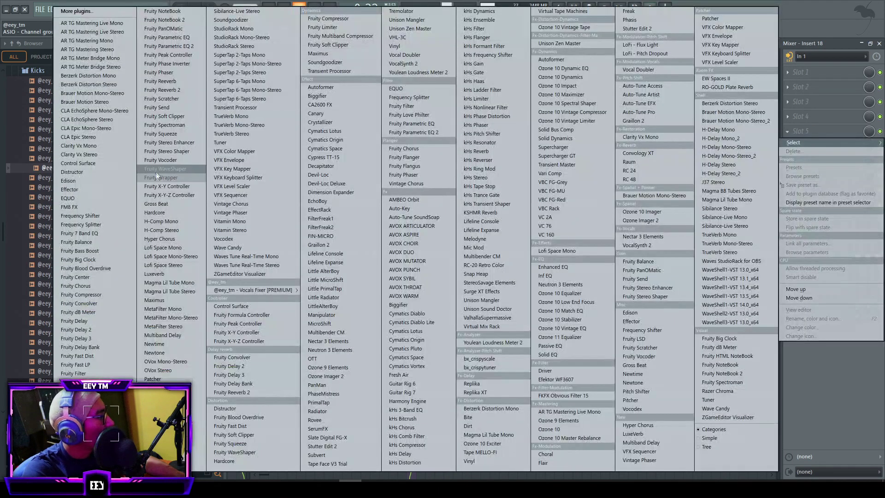
left_click(92, 180)
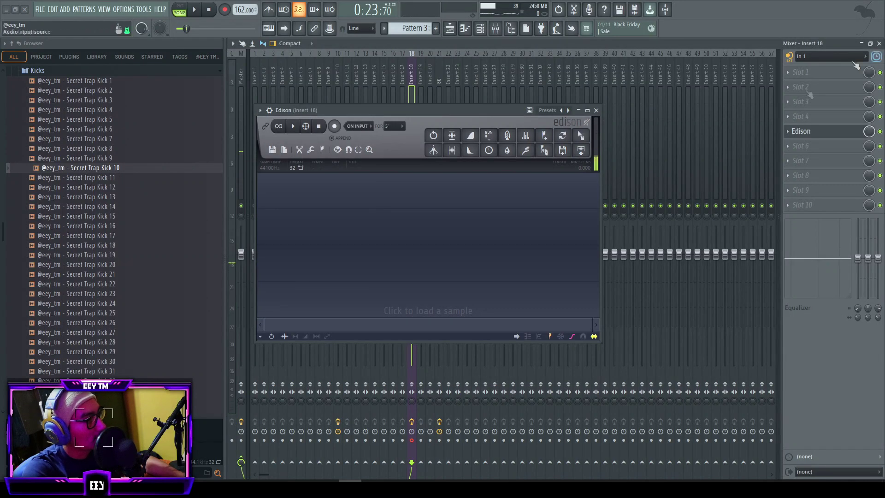
- Load Clarity Vx Stereo into slot 3 of Insert 18 and set its ambience reduction to 35.1
left_click(802, 102)
left_click(110, 153)
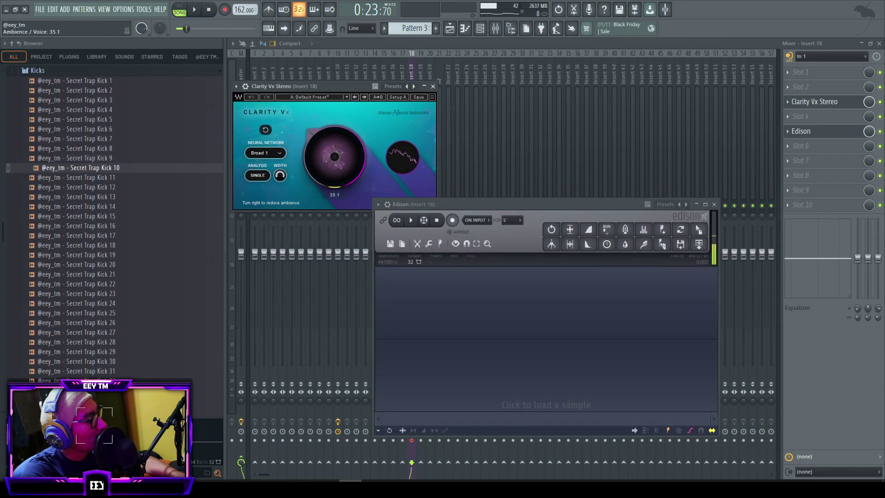
left_click(821, 105)
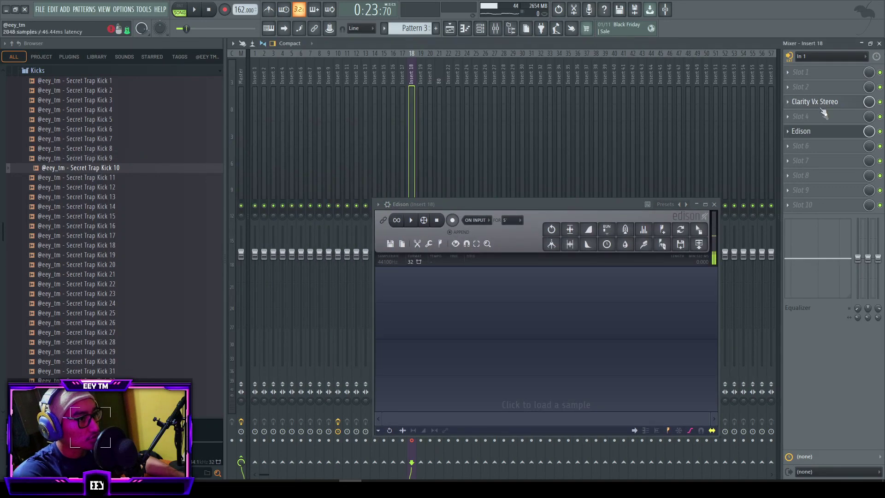
- Return to the playlist, play the beat from around bar 9 and record a vocal phrase of about 1.6 seconds in Edison
left_click(880, 43)
scroll(588, 125, "down", 4)
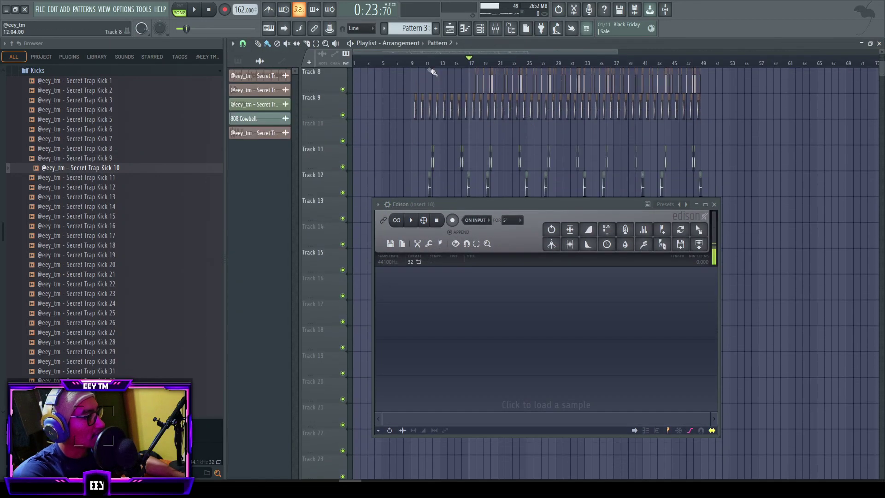
left_click(416, 69)
scroll(460, 185, "up", 4)
left_click_drag(463, 208, 471, 249)
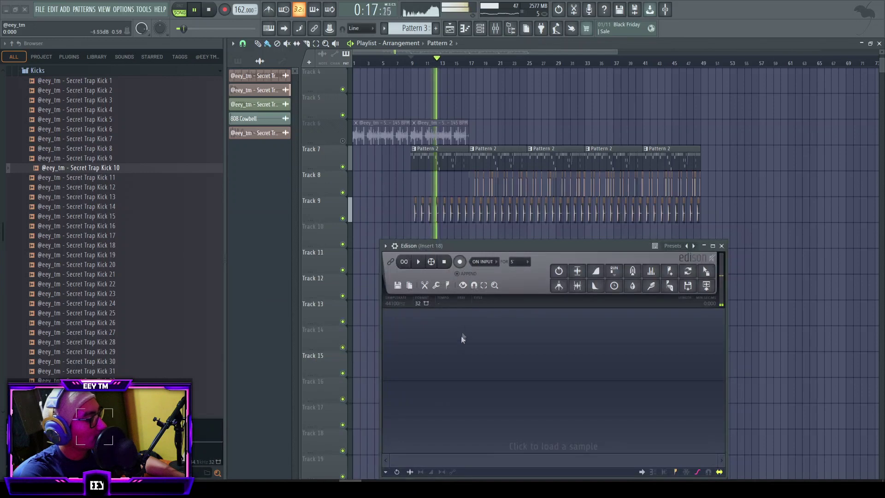
left_click(460, 262)
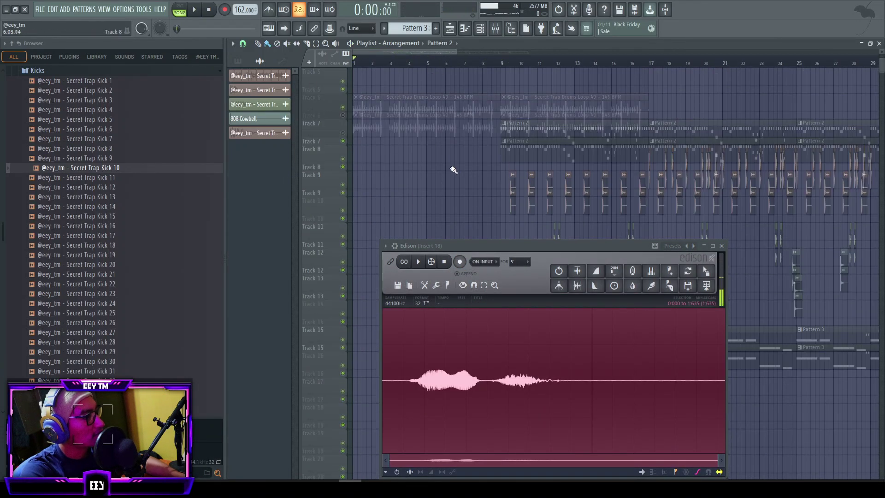
- Place the Edison vocal recording in the playlist as an audio clip near bar 1 on Track 5
scroll(451, 167, "up", 3)
left_click_drag(502, 247, 492, 318)
scroll(529, 159, "down", 5)
left_click_drag(689, 351, 363, 136)
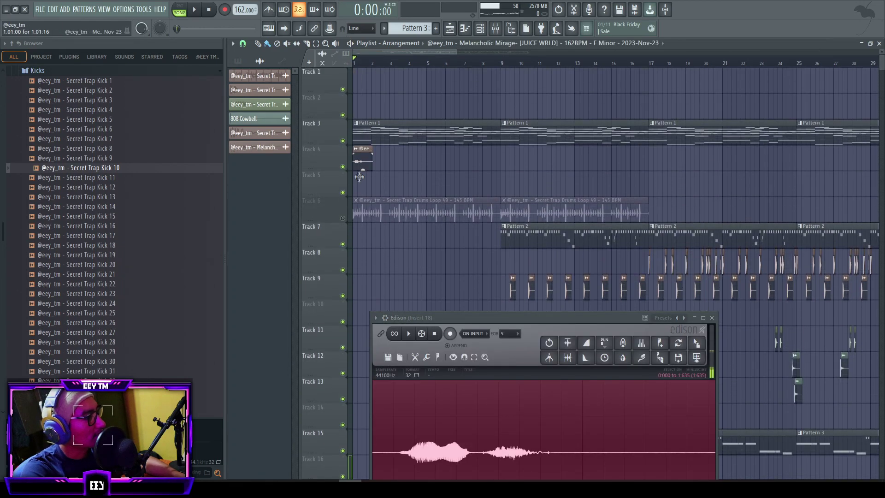
scroll(353, 187, "up", 6)
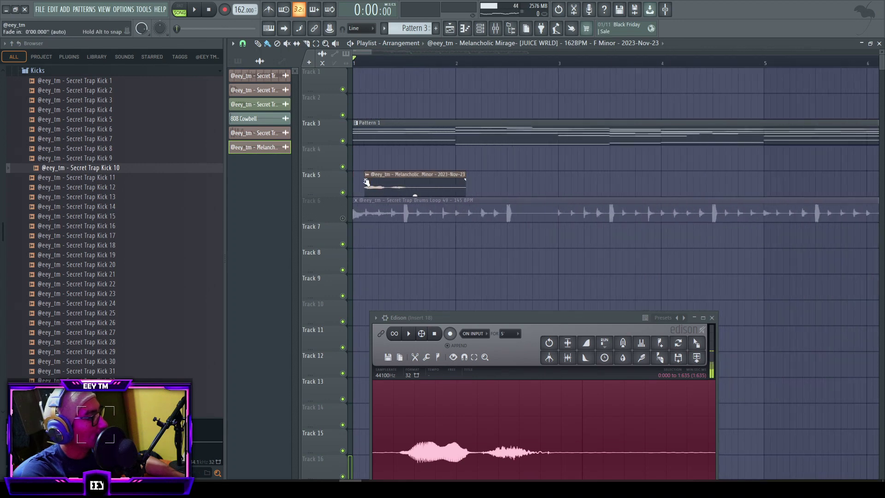
- Audition the vocal clip and open its sample in the Newtone pitch corrector
key("space")
double_click(427, 182)
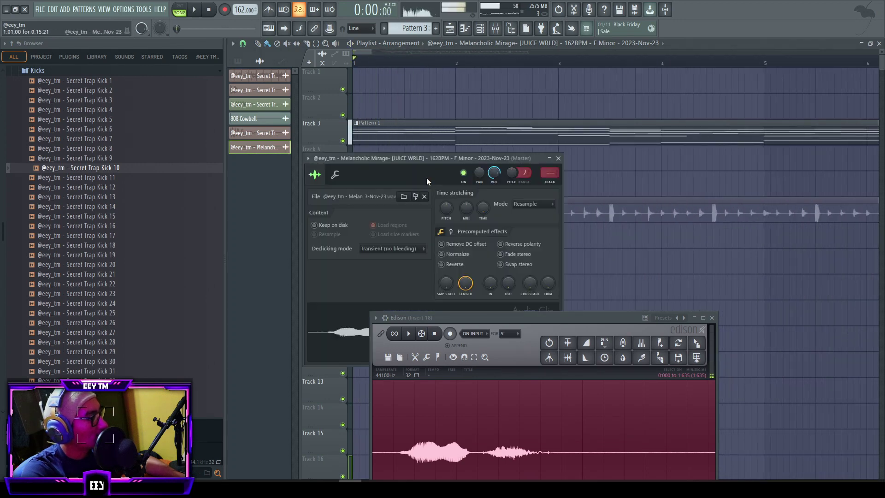
right_click(435, 320)
left_click(461, 366)
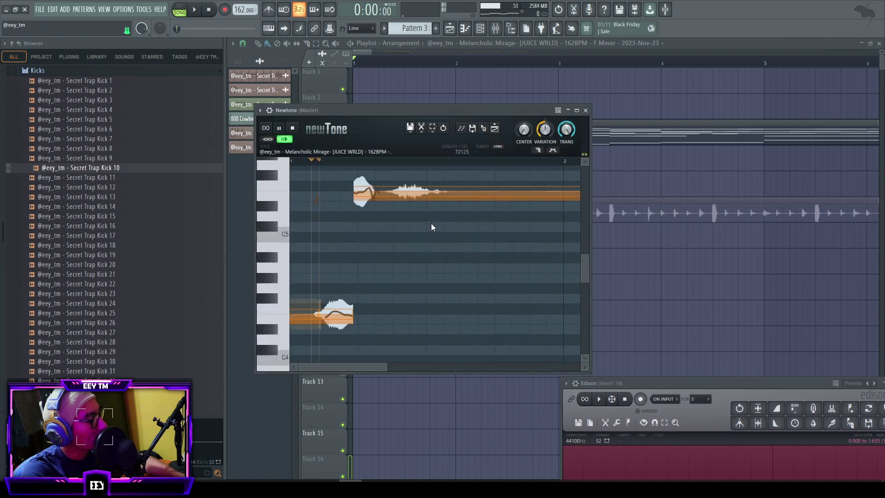
- Turn up Newtone's Center correction and shift the second vocal note slightly up in pitch, auditioning the result
left_click_drag(524, 137, 525, 133)
left_click(338, 318)
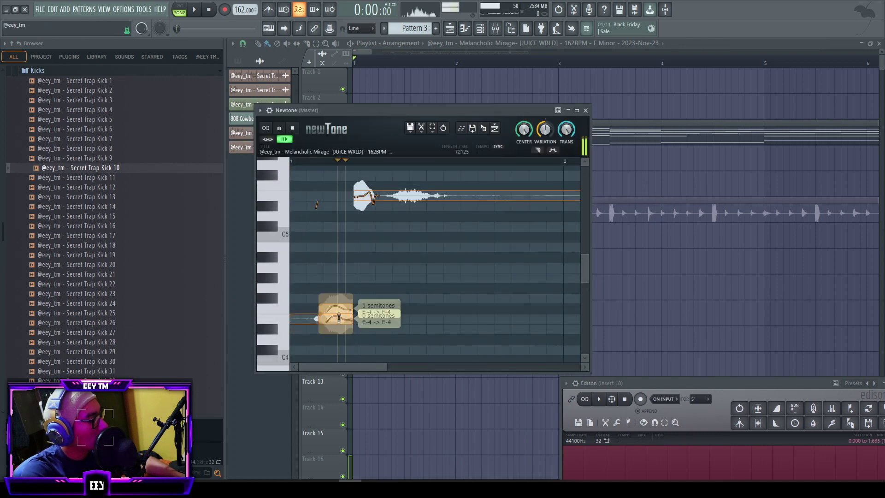
key("space")
left_click_drag(436, 194, 435, 185)
key("space")
- Replace the vocal clip at bar 1 on Track 5 with the pitch-corrected version and set its gain to 9.9 dB
left_click_drag(483, 128, 402, 318)
right_click(684, 323)
key("space")
left_click_drag(404, 196, 404, 187)
key("space")
- Trim the start of the Track 5 vocal clip to a length of 0:15:14 at bar 1, checking its timing by playback
key("space")
key("space")
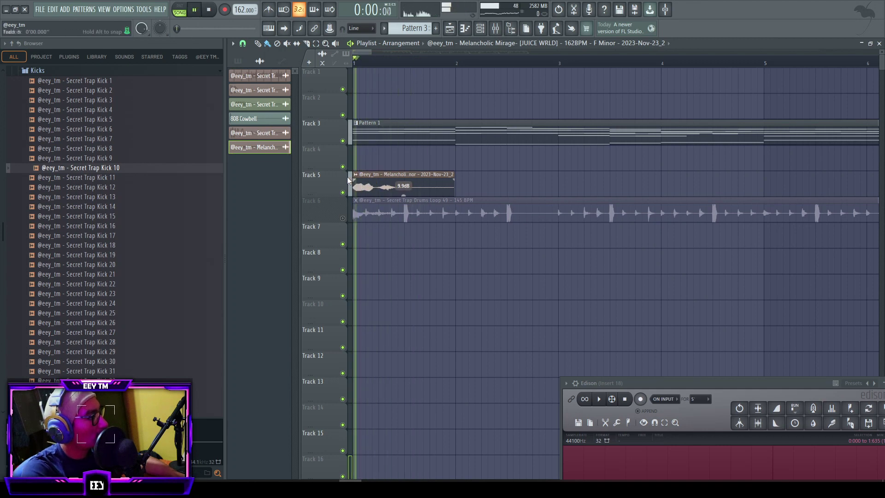
key("space")
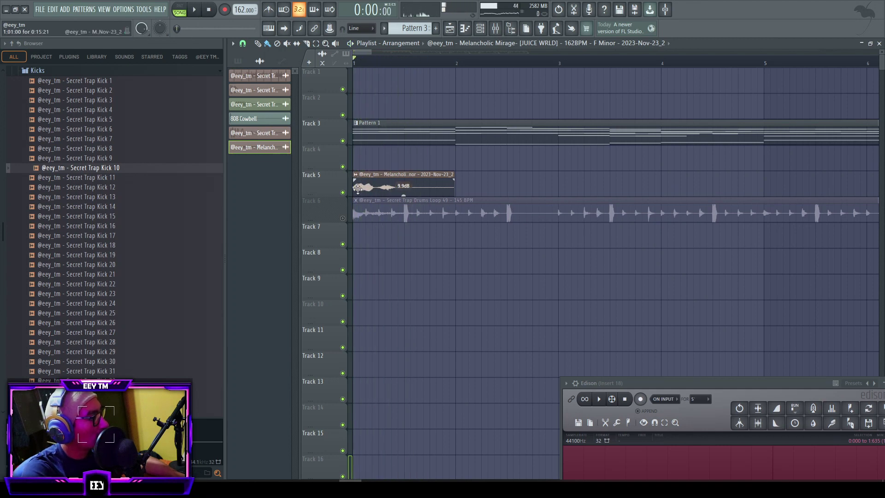
scroll(357, 191, "up", 4)
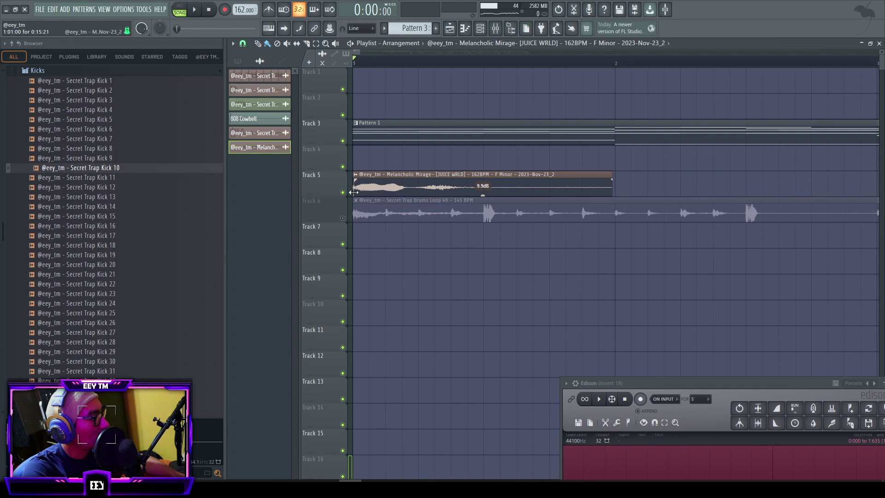
key("space")
key("space")
key("space")
key("space")
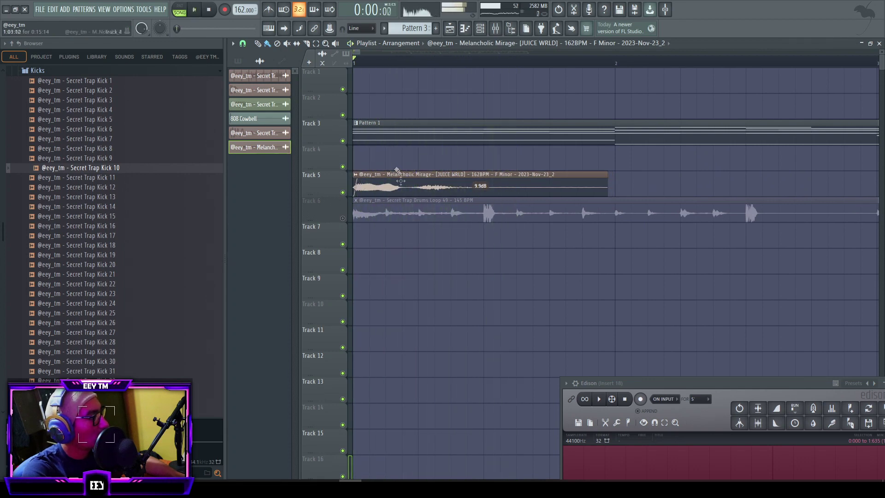
- Play back the trimmed vocal clip at bar 1 of Track 5 against the melody
key("space")
scroll(388, 182, "down", 8)
key("space")
double_click(375, 186)
left_click(559, 158)
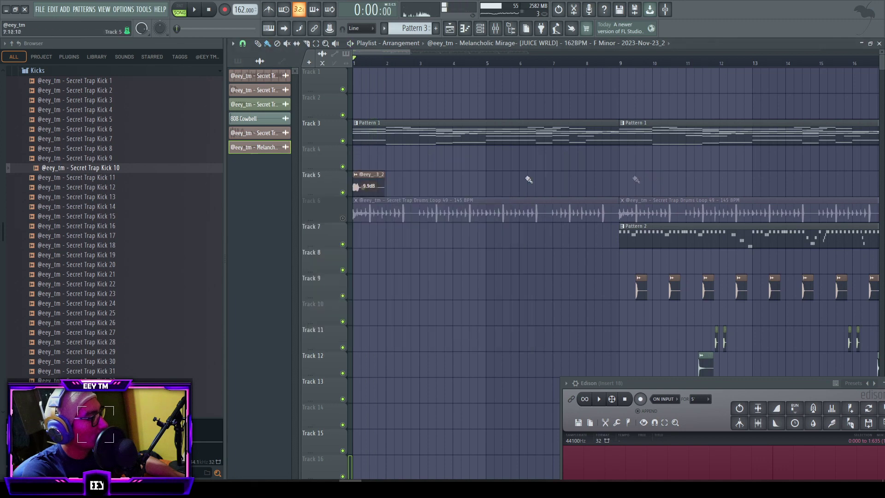
right_click(319, 178)
mouse_move(350, 226)
mouse_move(405, 238)
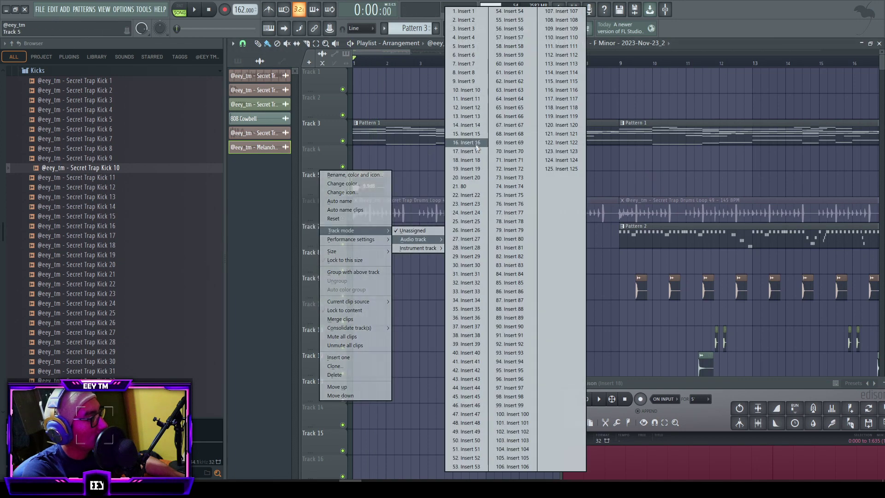
left_click(477, 158)
left_click(496, 32)
left_click(497, 31)
- Turn Track 5 into an audio track routed to mixer Insert 17
right_click(327, 170)
mouse_move(364, 230)
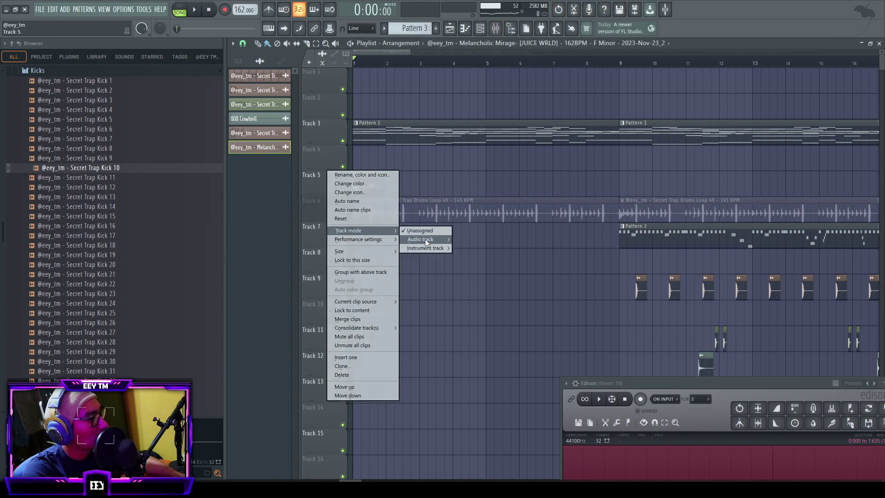
mouse_move(425, 239)
left_click(477, 152)
- Load Waves Tune Real-Time Stereo in slot 5 of mixer Insert 17 and set its scale to F Natural Minor
key("F9")
left_click(817, 133)
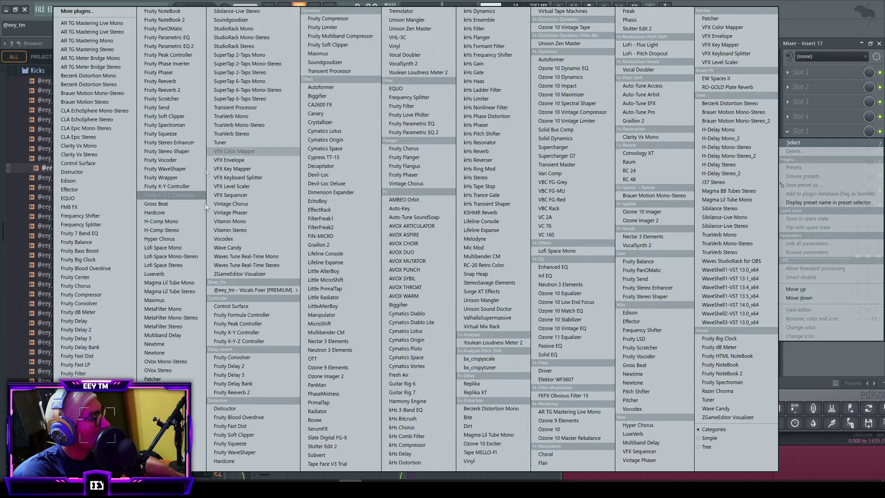
left_click(261, 265)
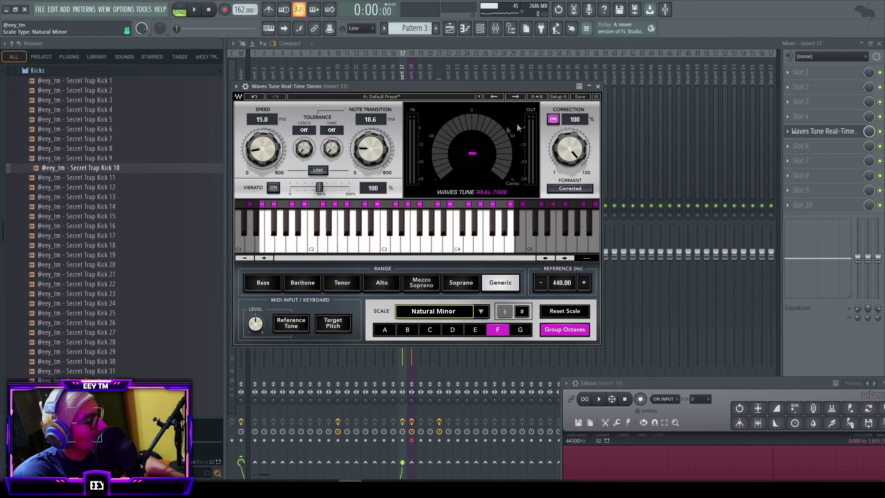
left_click(598, 87)
- Load Unison Sound Doctor in slot 7 of Insert 17 and generate an effect chain with the Melodies style and Psychedelic formula
left_click(812, 161)
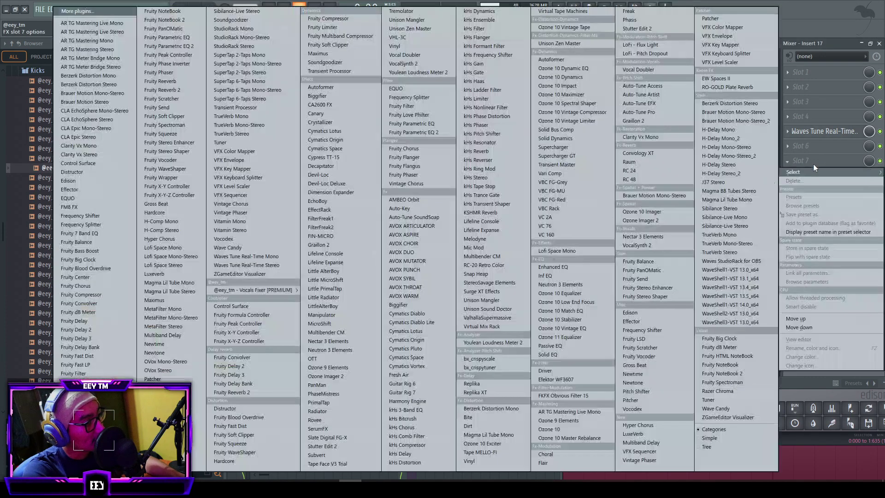
left_click(499, 309)
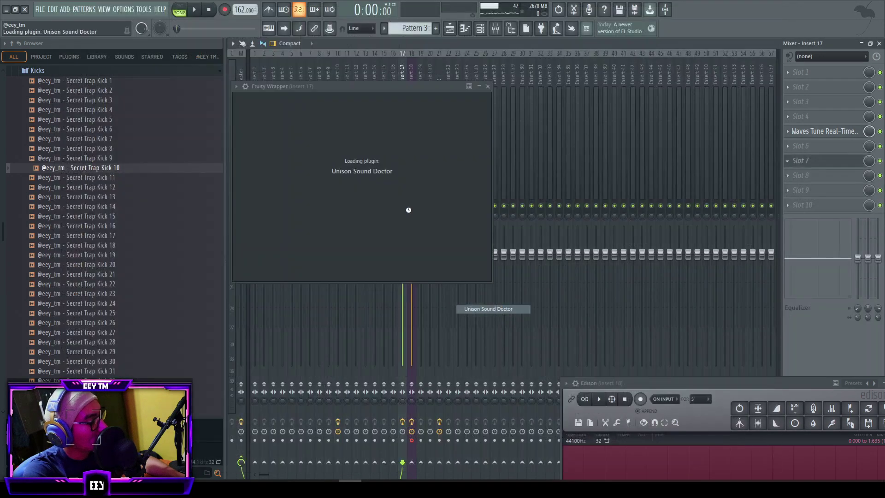
left_click(350, 171)
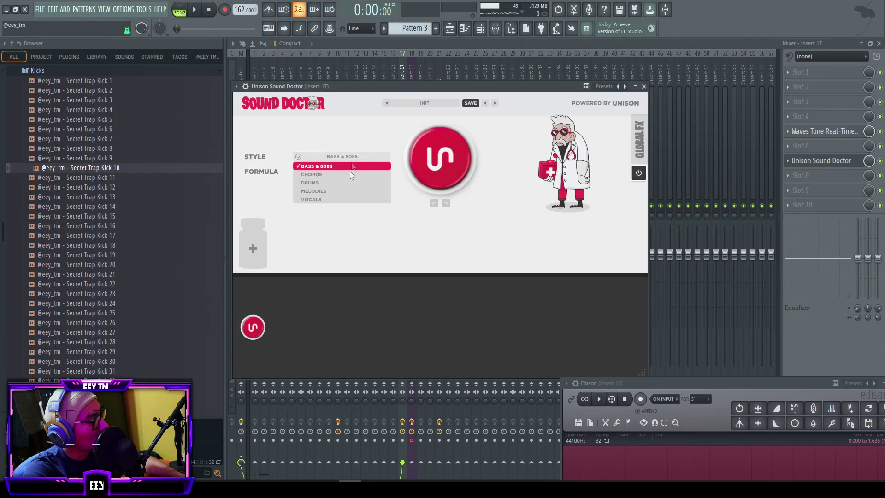
left_click(346, 223)
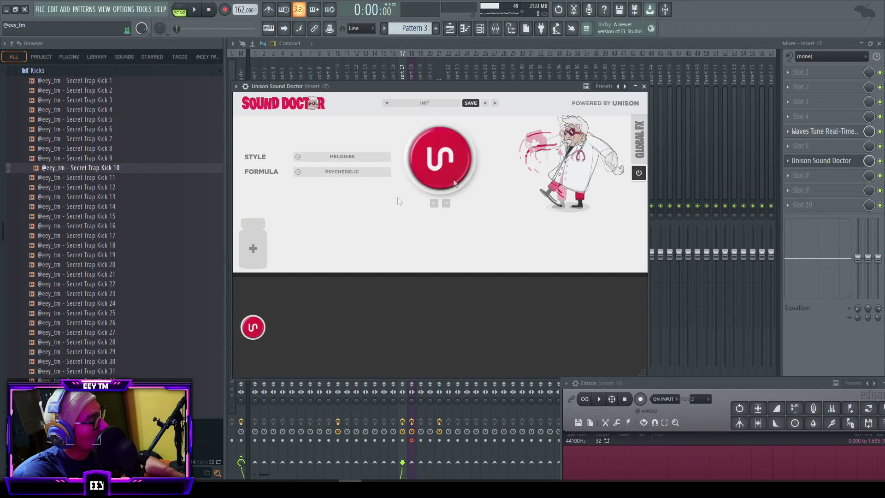
left_click_drag(464, 89, 461, 88)
key("space")
key("space")
- Try a Sound Doctor chain generated with the Lo-Fi formula on the vocal and audition it
left_click(350, 168)
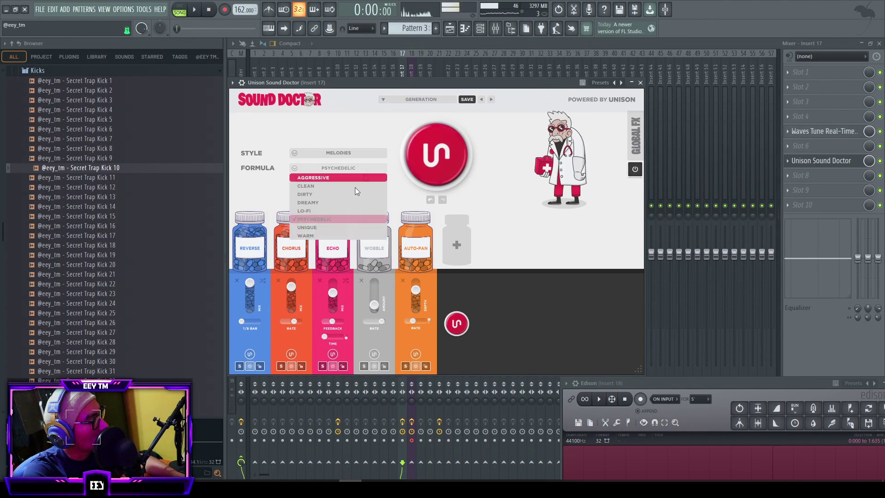
left_click(325, 212)
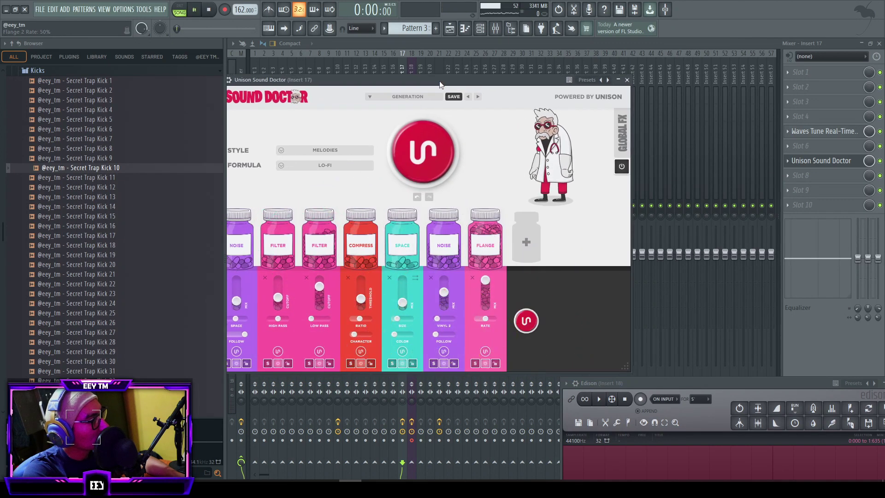
key("space")
left_click_drag(440, 84, 453, 84)
key("space")
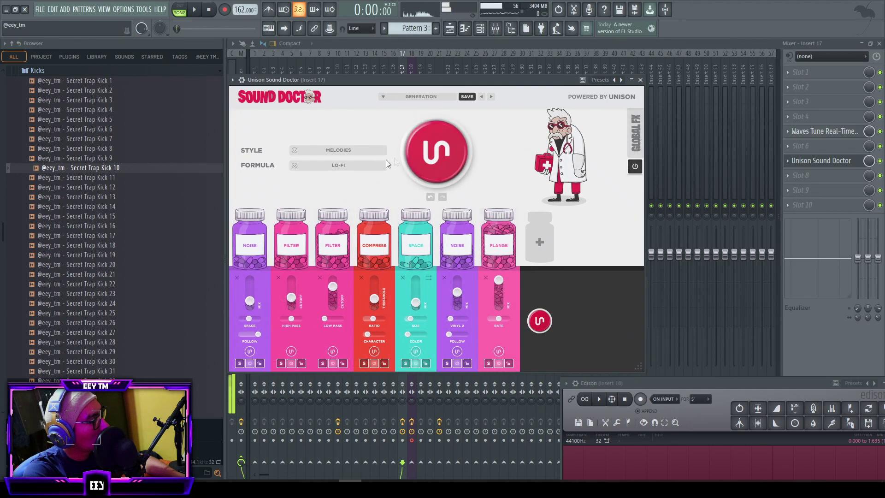
- Generate a Sound Doctor chain with the Dreamy formula, audition it, and close the plugin and the mixer
left_click(364, 166)
left_click(338, 200)
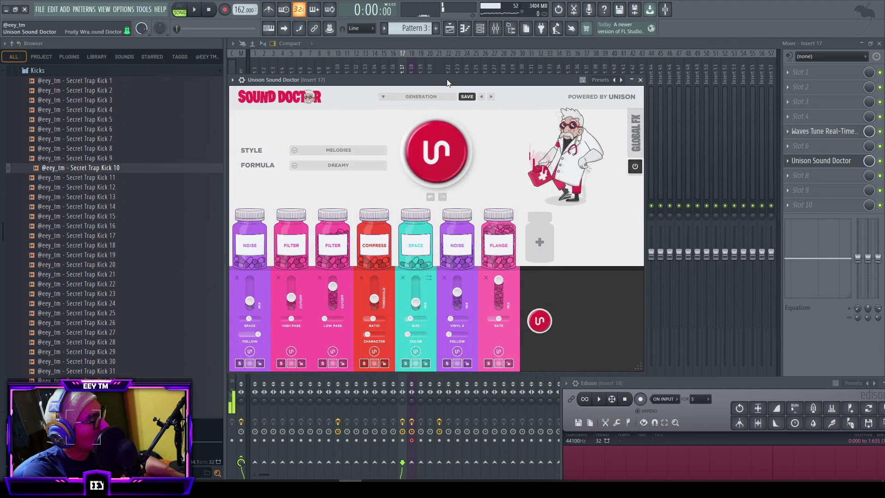
left_click_drag(445, 81, 436, 80)
key("space")
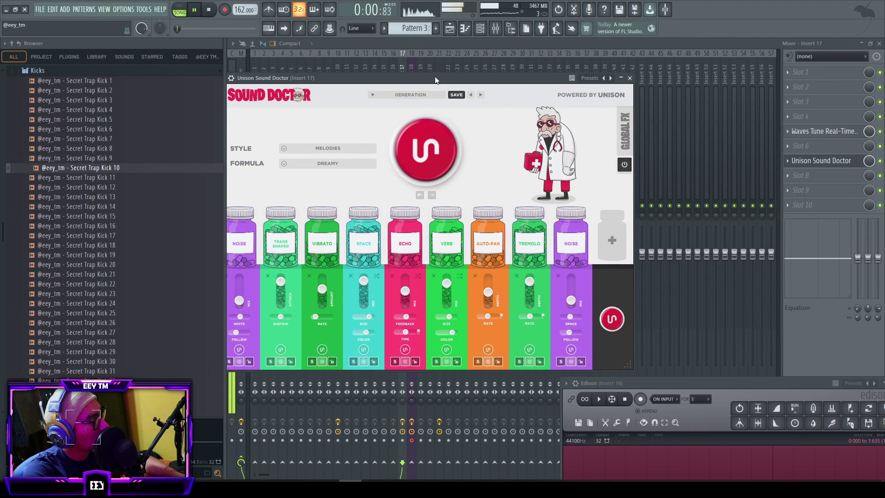
left_click(630, 78)
left_click(879, 43)
- Copy the vocal clip on the Insert 17 track to bars 17, 33 and 49 while playing the arrangement
key("space")
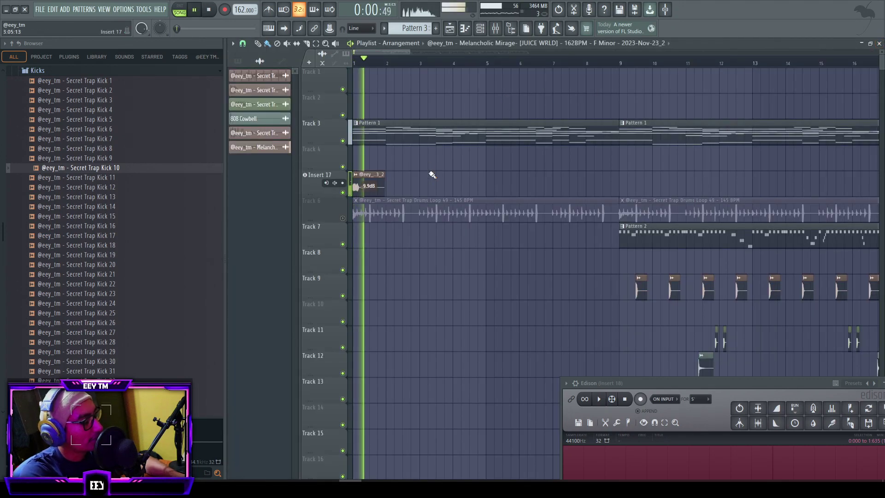
scroll(443, 237, "down", 5)
scroll(364, 235, "down", 3)
scroll(404, 254, "up", 3)
scroll(404, 255, "down", 3)
scroll(285, 241, "up", 5)
scroll(335, 267, "up", 3)
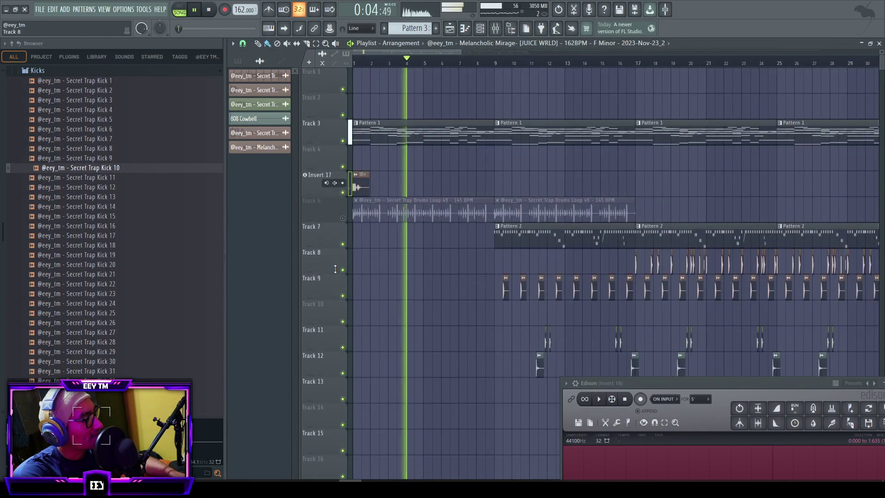
mouse_move(361, 184)
left_mouse_down()
mouse_move(652, 183)
mouse_move(298, 186)
left_mouse_up()
right_click(503, 183)
scroll(484, 183, "down", 2)
scroll(351, 189, "down", 2)
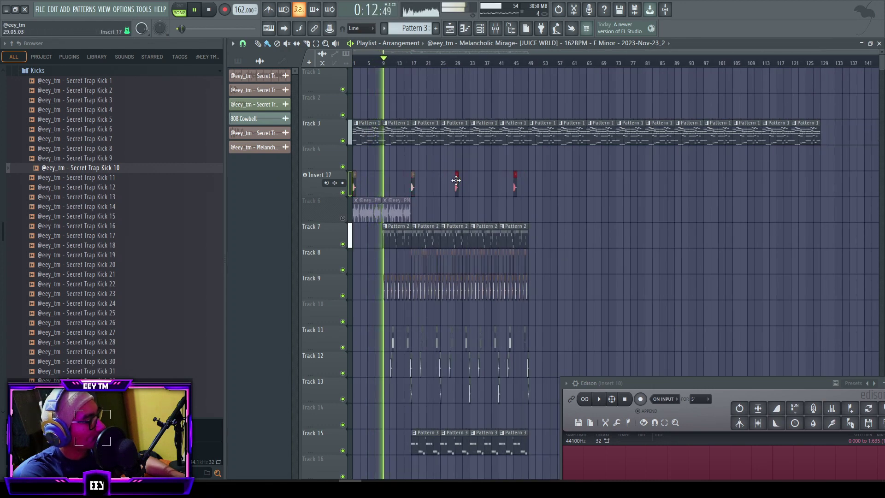
- Insert two empty tracks below the Insert 17 vocal track and make Track 6 an audio track routed to Insert 19
right_click(334, 211)
left_click(351, 383)
right_click(325, 216)
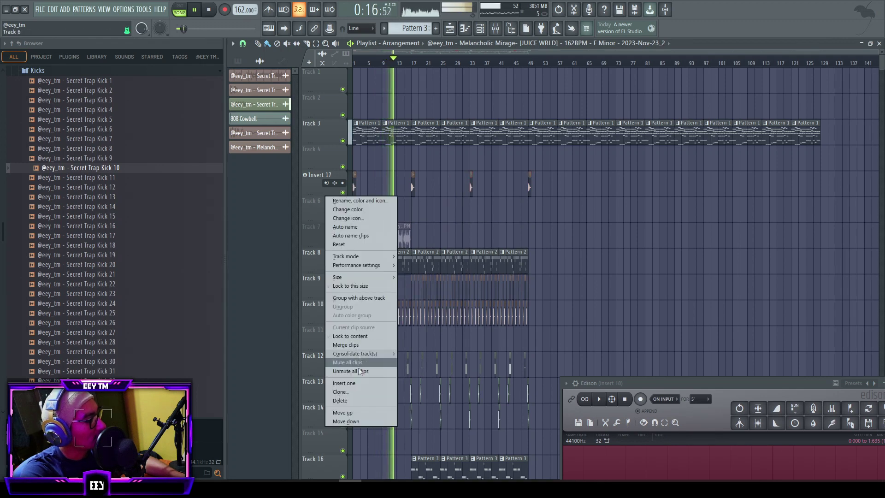
left_click(353, 383)
right_click(328, 198)
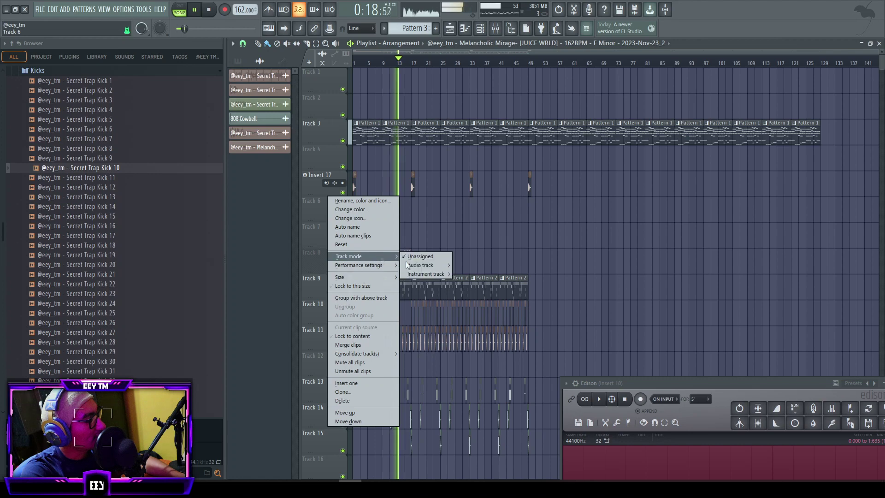
mouse_move(420, 265)
left_click(489, 174)
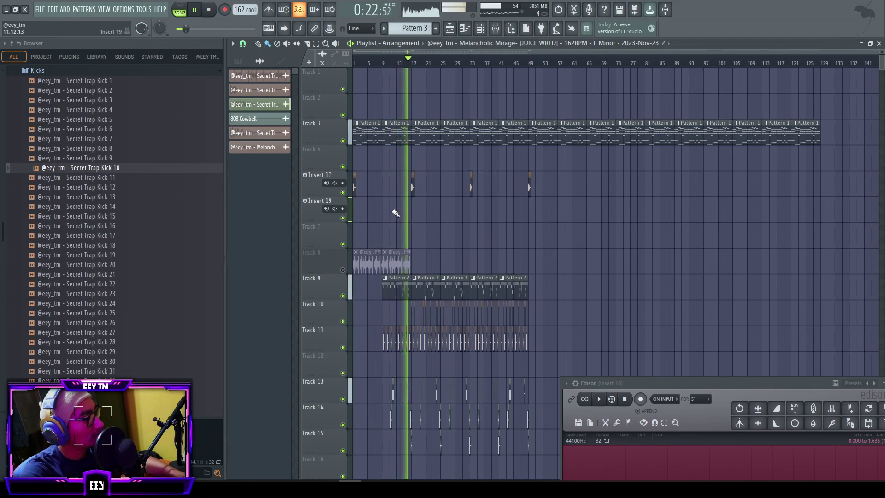
- Shorten the Track 9 Pattern 2 clip before bar 17 to 7:10:00 and delete the two 808 Cowbell clips leading into bar 17
scroll(395, 212, "up", 5)
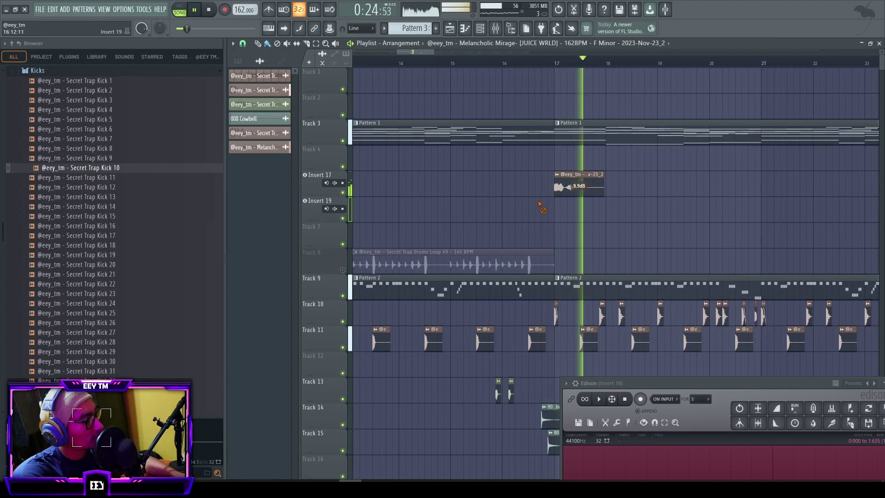
left_click(422, 63)
scroll(497, 177, "down", 4)
scroll(516, 194, "up", 2)
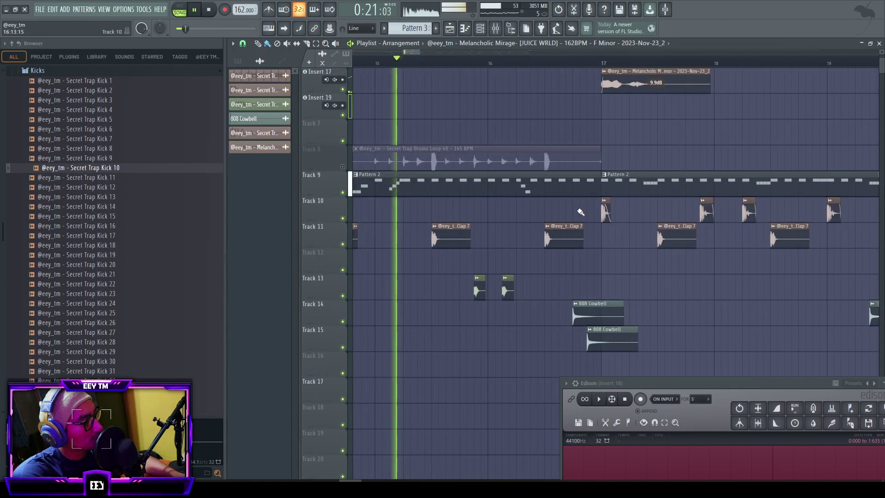
left_click_drag(599, 174, 557, 173)
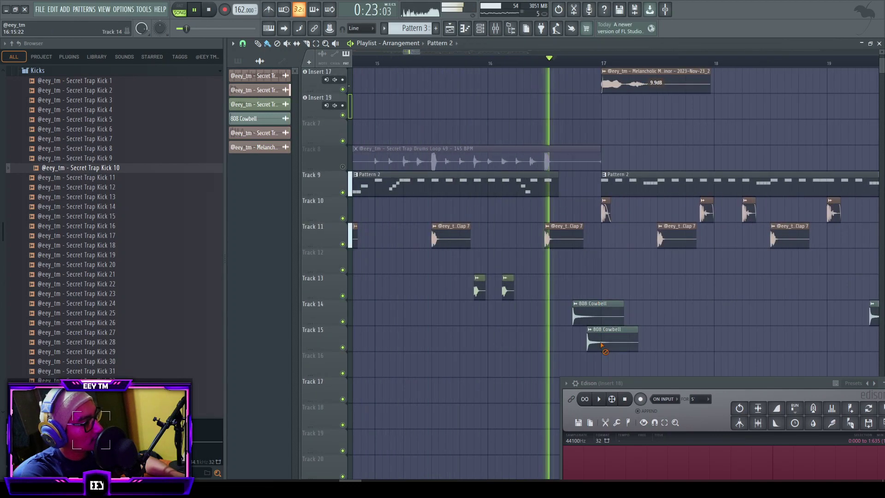
scroll(582, 272, "up", 4)
key("space")
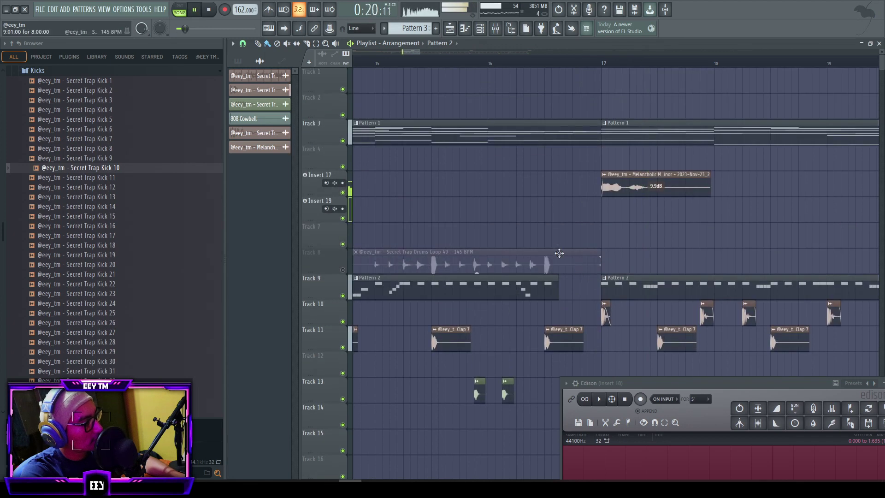
- Try a longer drum break before bar 17 by deleting the last clap and the Track 13 hits and shortening Pattern 2 further
right_click(564, 339)
left_click_drag(556, 280, 445, 278)
right_click(479, 392)
scroll(532, 339, "down", 5)
scroll(535, 314, "down", 3)
scroll(533, 304, "up", 7)
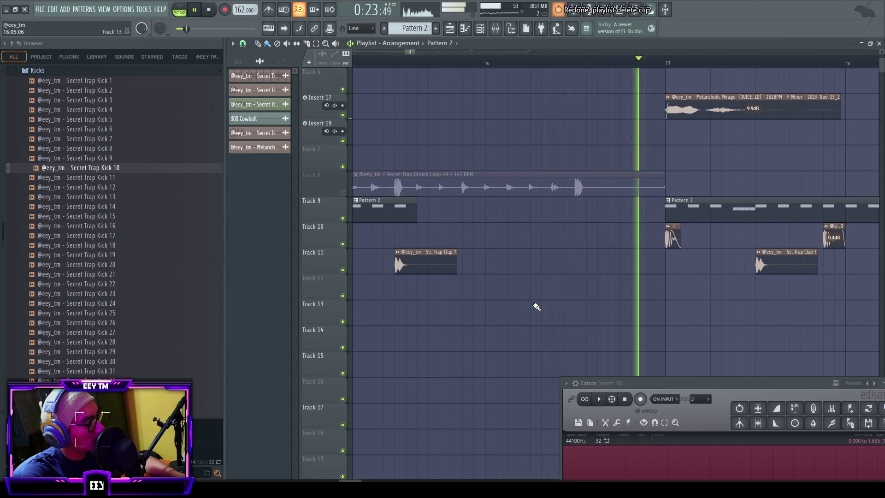
- Undo the Track 13 deletions and extra Pattern 2 trim, and put the clap back on Track 11 midway through bar 16
key("ctrl+z")
key("ctrl+z")
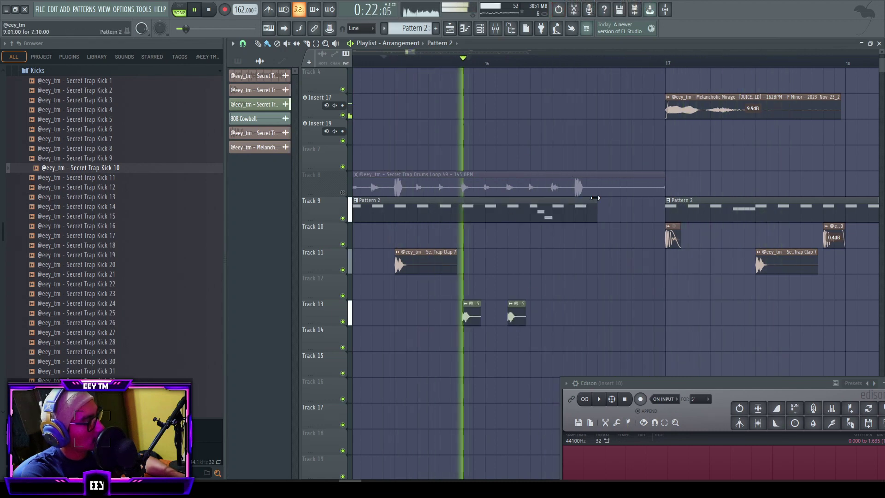
left_click(444, 264)
left_click(580, 267)
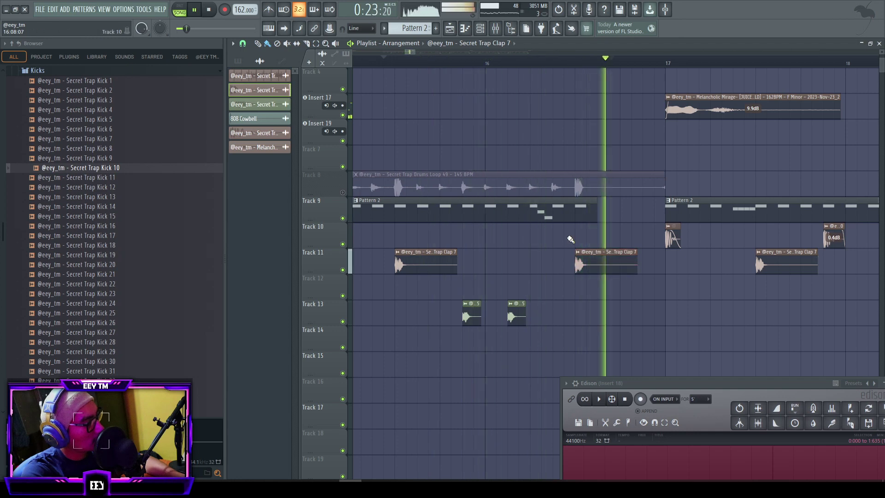
- Shorten the Track 3 Pattern 1 clip before bar 17 to end level with the Pattern 2 clip, and play the transition
scroll(570, 239, "up", 3)
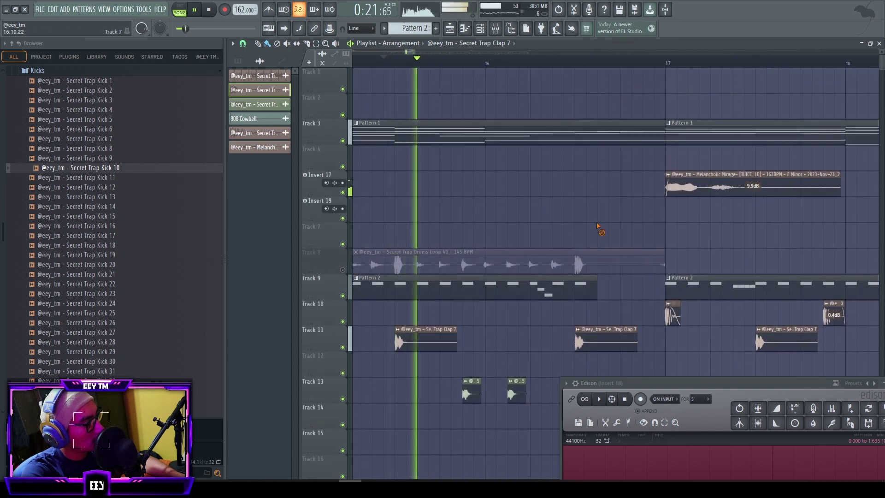
left_click_drag(662, 138, 600, 143)
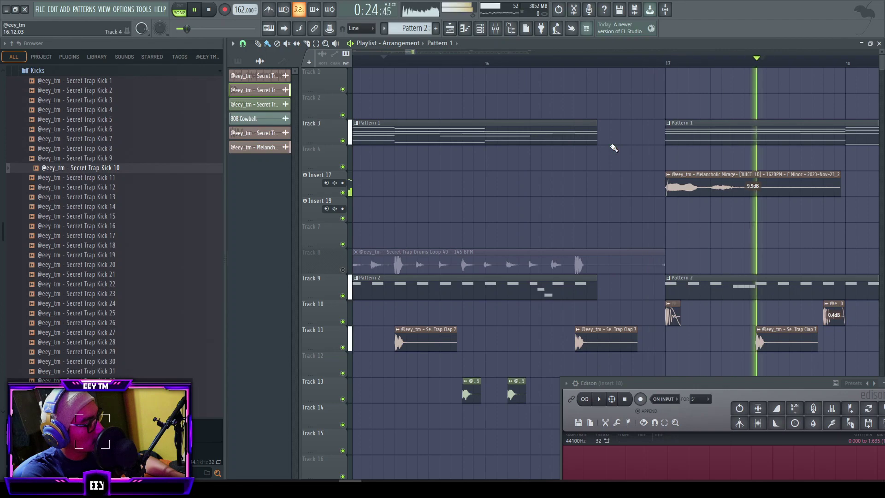
scroll(584, 207, "down", 5)
scroll(583, 207, "down", 3)
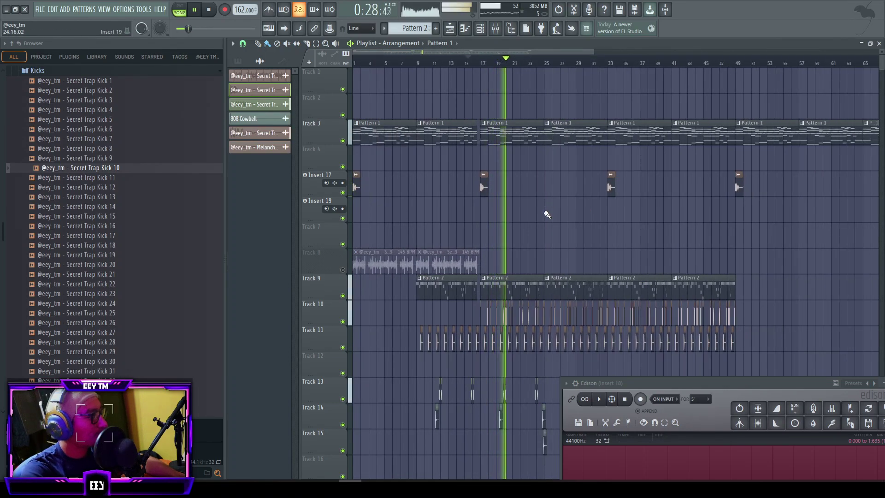
key("space")
scroll(546, 214, "down", 3)
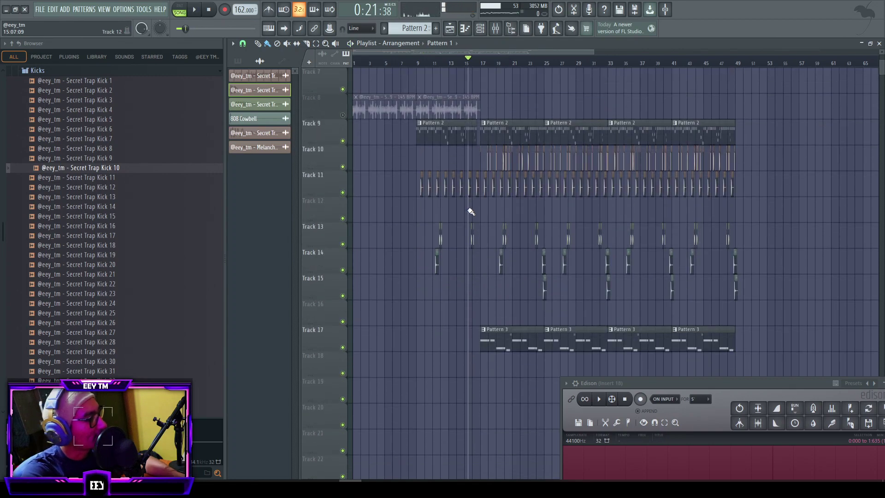
scroll(388, 288, "up", 3)
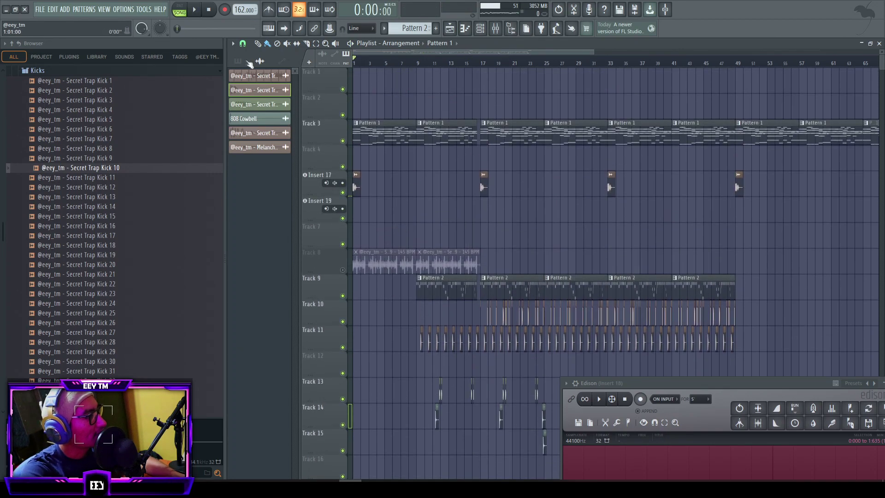
key("space")
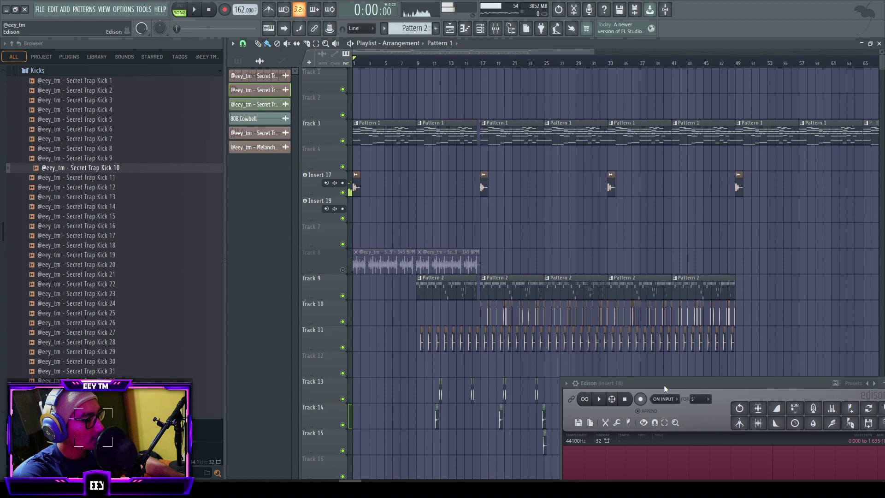
- Clear the old take in Edison and record a new vocal idea over the start of the song
left_click_drag(664, 389, 566, 267)
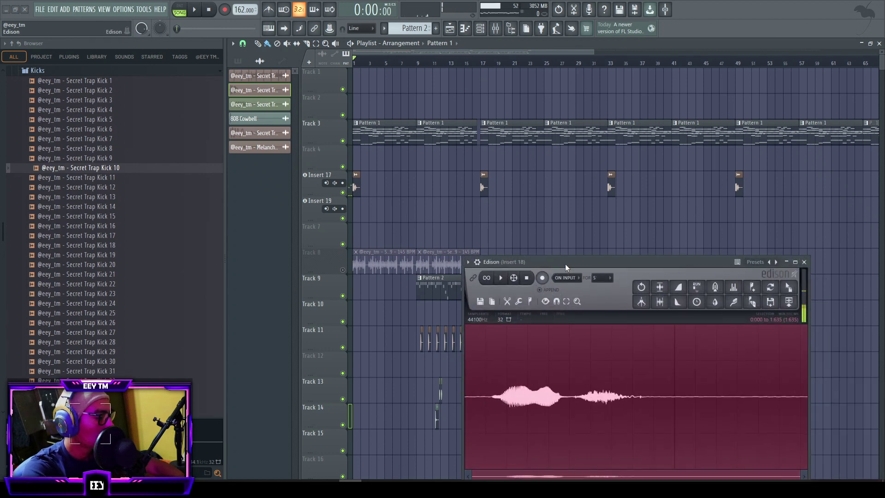
key("Delete")
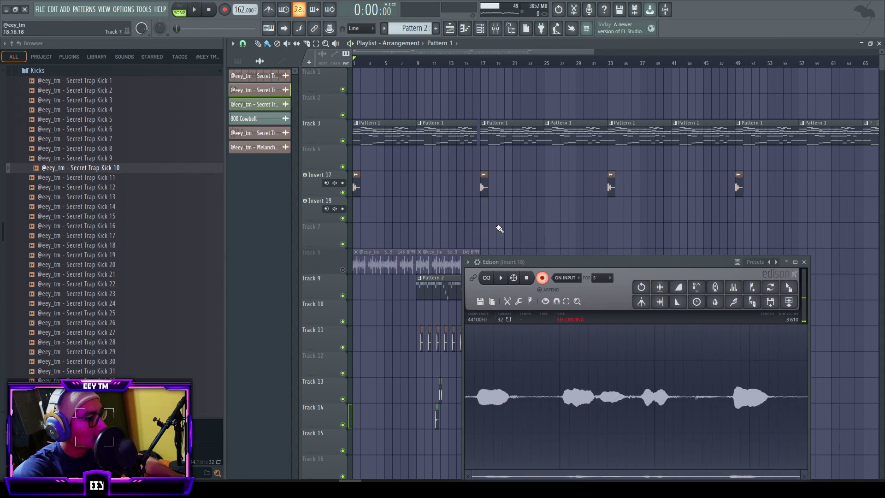
key("space")
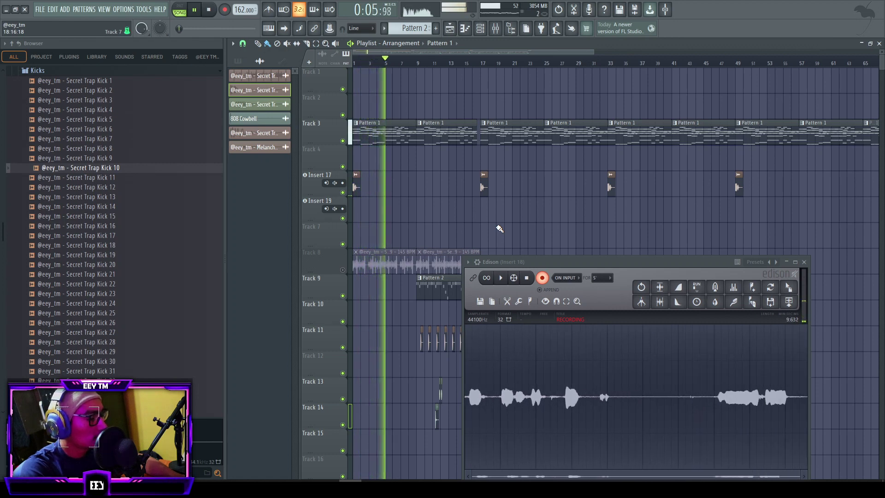
key("space")
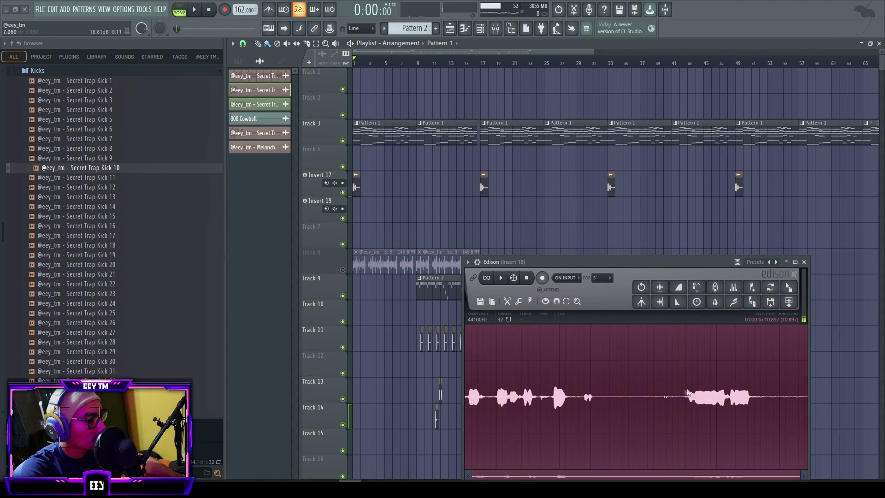
- Trim the Edison recording down to its final sung phrase and place it on the Insert 19 playlist track at bar 2
key("Delete")
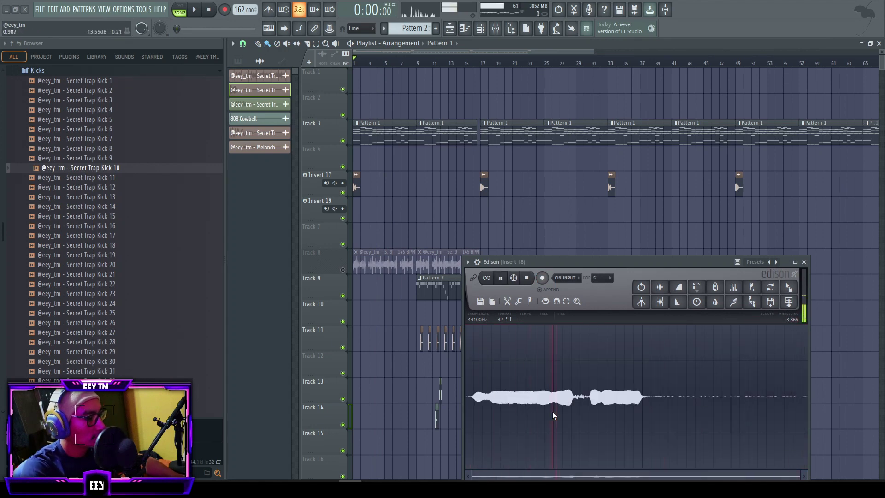
scroll(284, 241, "up", 5)
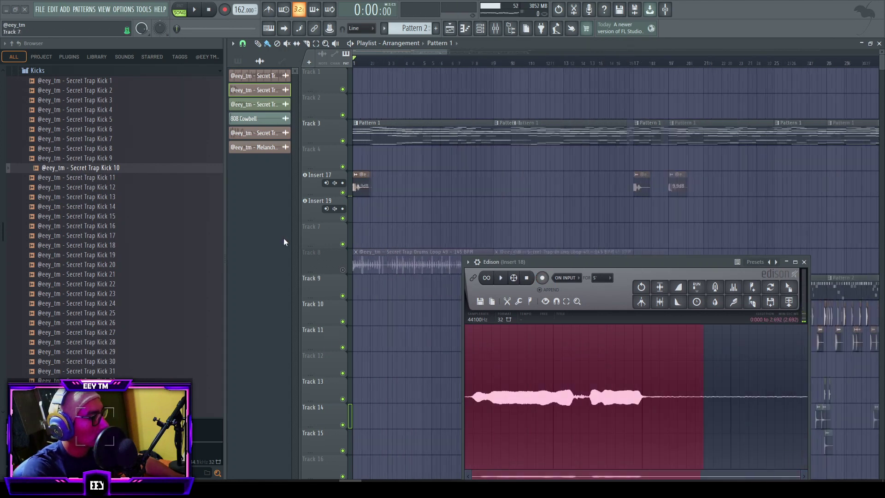
left_click_drag(788, 287, 404, 213)
key("space")
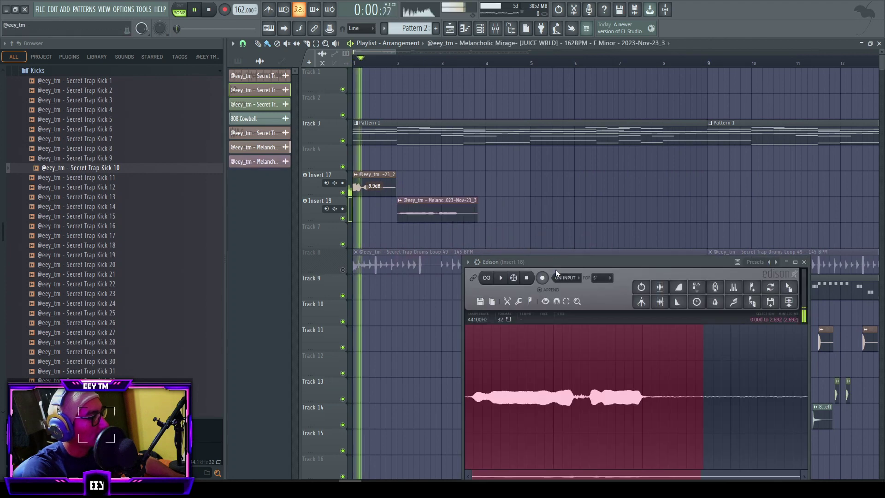
- Move the vocal clip on the Insert 19 track to start at about 2:16, just before bar 3, and play from there
left_click_drag(513, 261, 564, 369)
scroll(262, 251, "up", 5)
left_click_drag(564, 212, 664, 214)
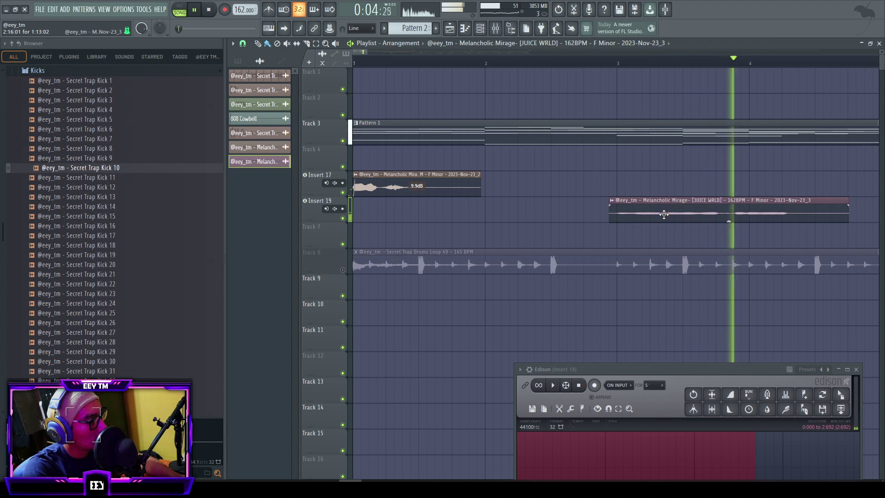
left_click(618, 63)
- Move the vocal's Insert 19 mixer track one place so it sits directly beside Insert 17
double_click(680, 202)
left_click(571, 170)
left_click(496, 29)
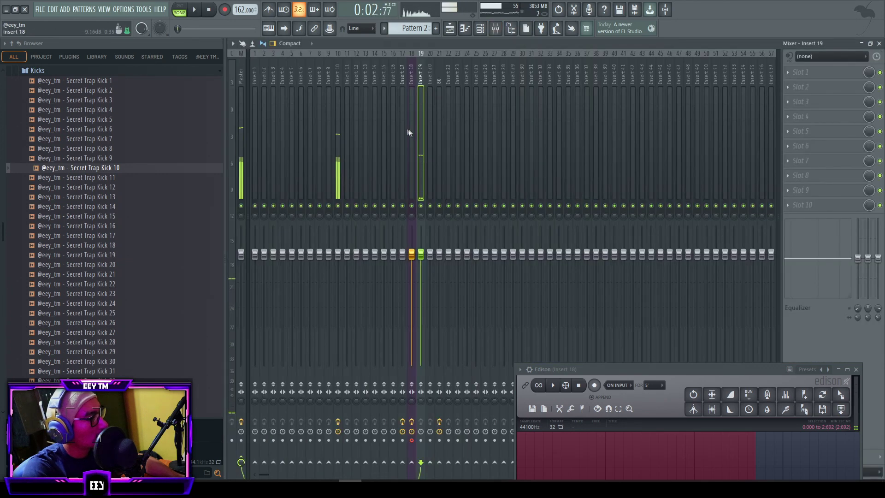
key("alt+Left")
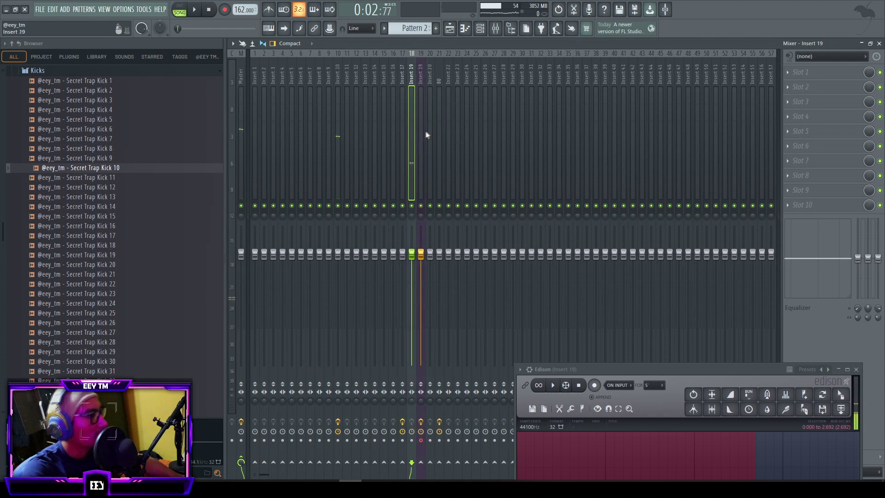
- Copy the Waves Tune Real-Time effect with its settings from Insert 17 to Insert 19
left_click(404, 119)
left_click(788, 132)
left_click_drag(811, 151, 493, 119)
left_click_drag(417, 87, 411, 85)
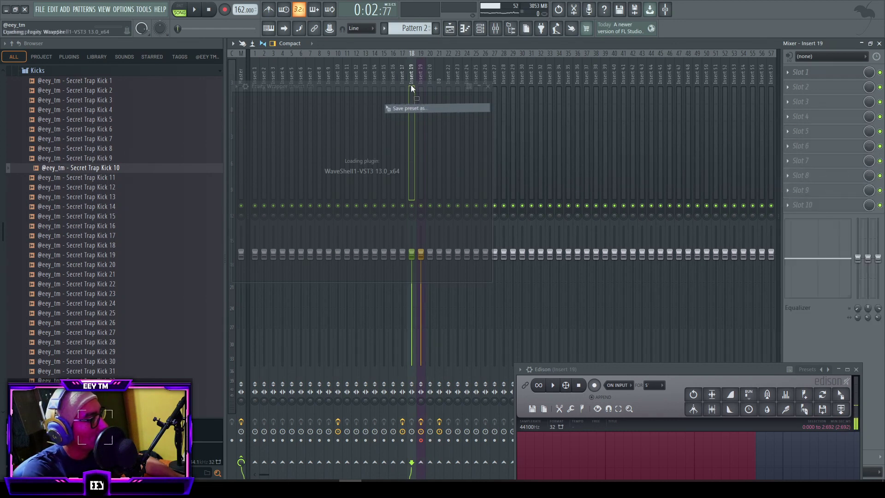
- Add Fruity parametric EQ 2 to slot 6 of Insert 19, load the Radio preset and raise its main level during playback
left_click(789, 144)
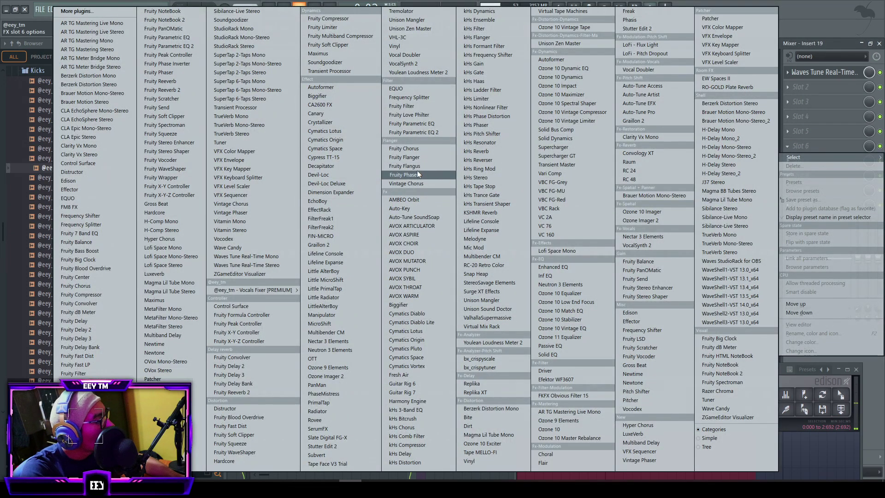
left_click(169, 46)
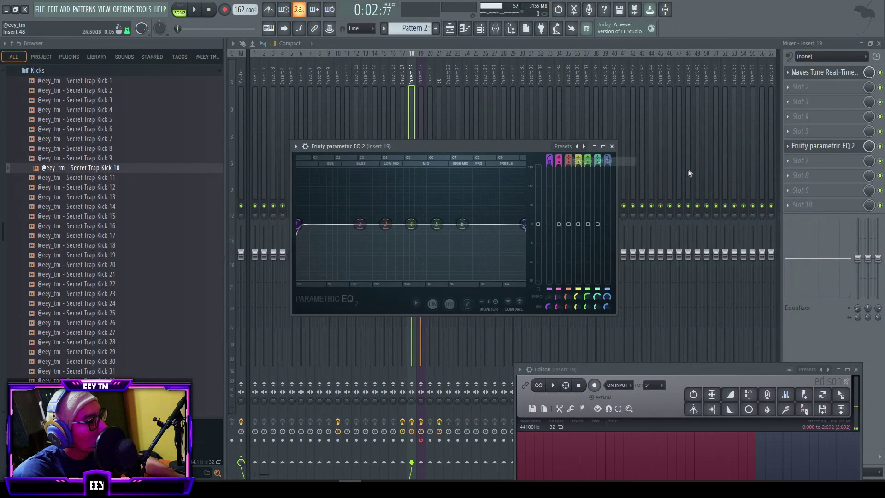
left_click(571, 146)
mouse_move(618, 152)
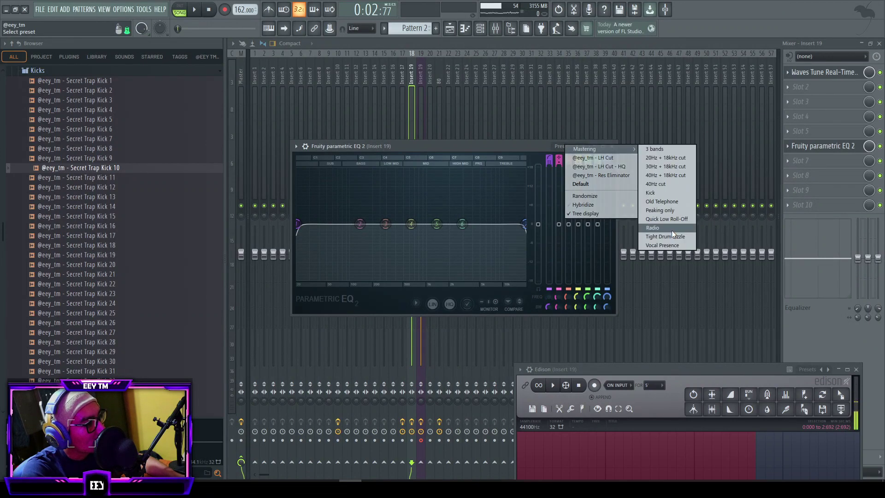
left_click(672, 234)
key("space")
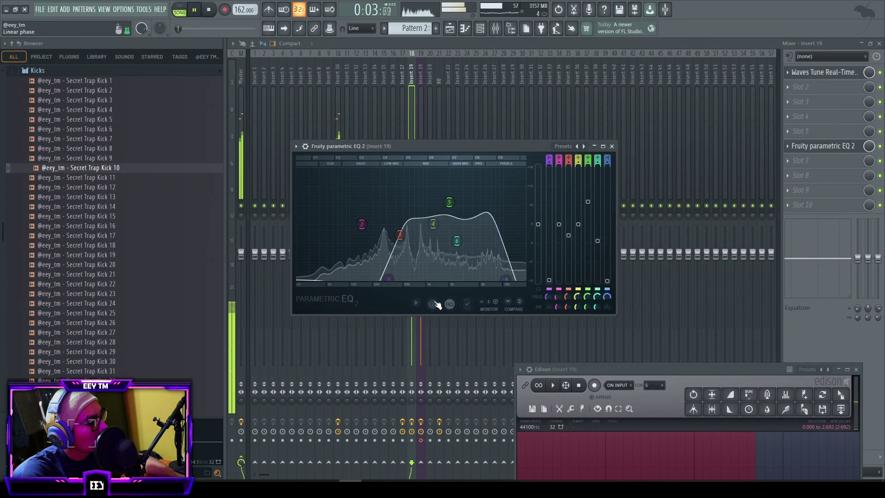
left_click_drag(538, 224, 540, 195)
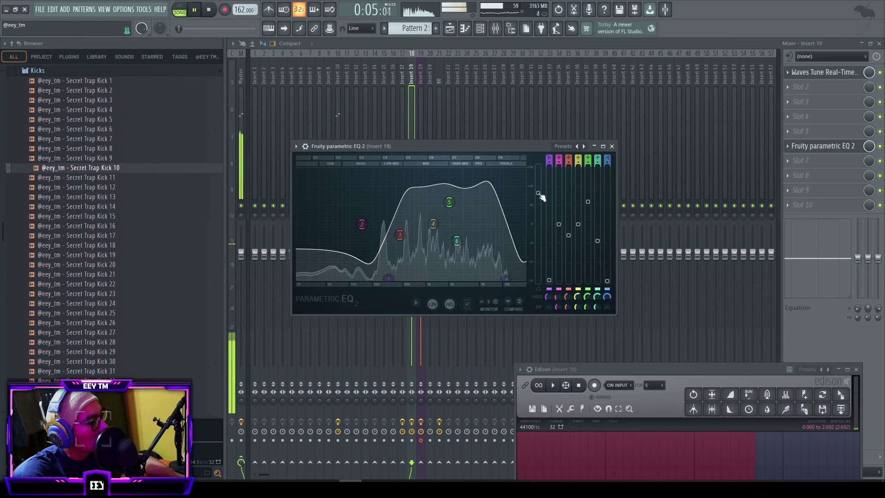
- Check the Waves Tune Real-Time settings on Insert 19 while the vocal plays
left_click(805, 77)
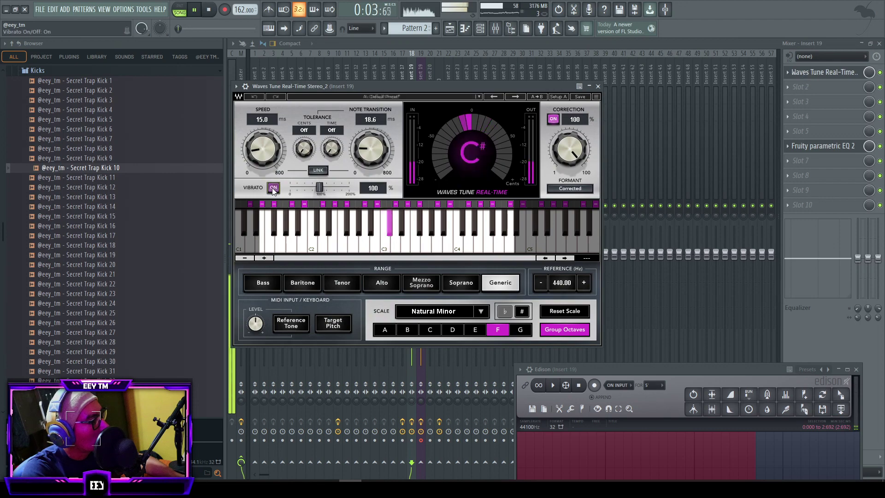
left_click(879, 44)
key("space")
- Open the Insert 19 vocal clip in the pitch corrector, lower its last long note to C5 and listen to the result
double_click(712, 212)
right_click(425, 322)
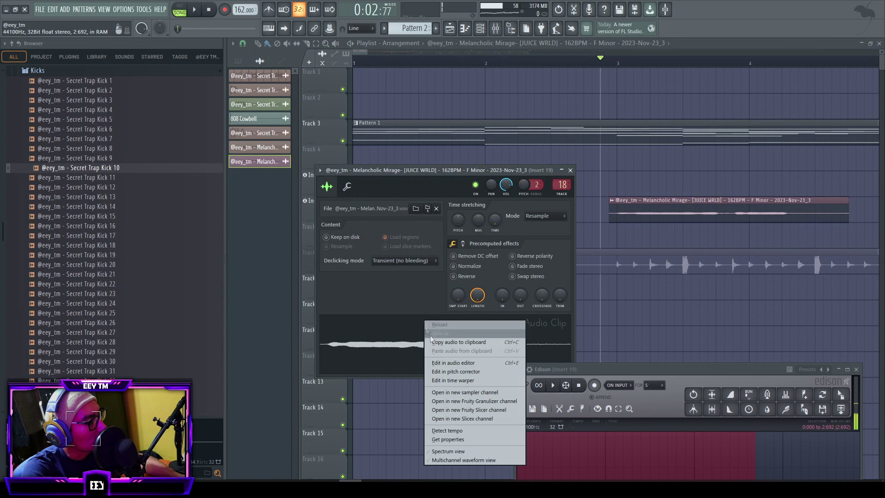
left_click(474, 371)
key("space")
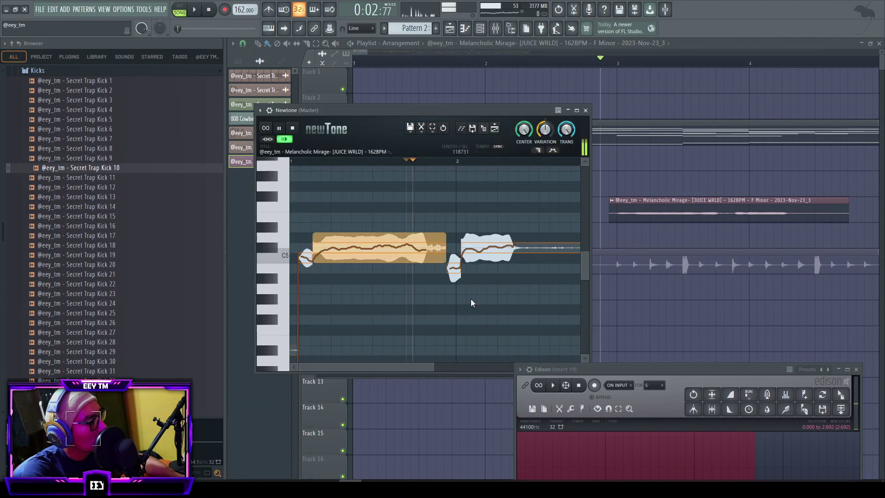
left_click_drag(509, 243, 523, 266)
key("space")
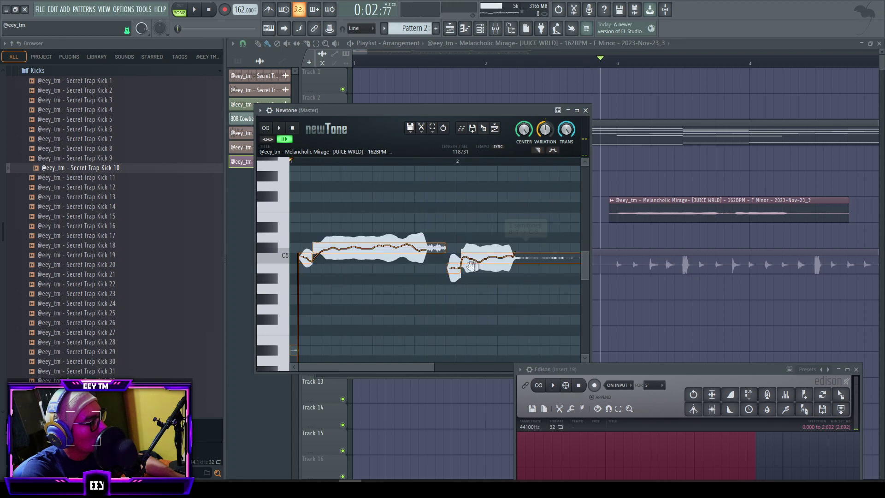
key("space")
key("space")
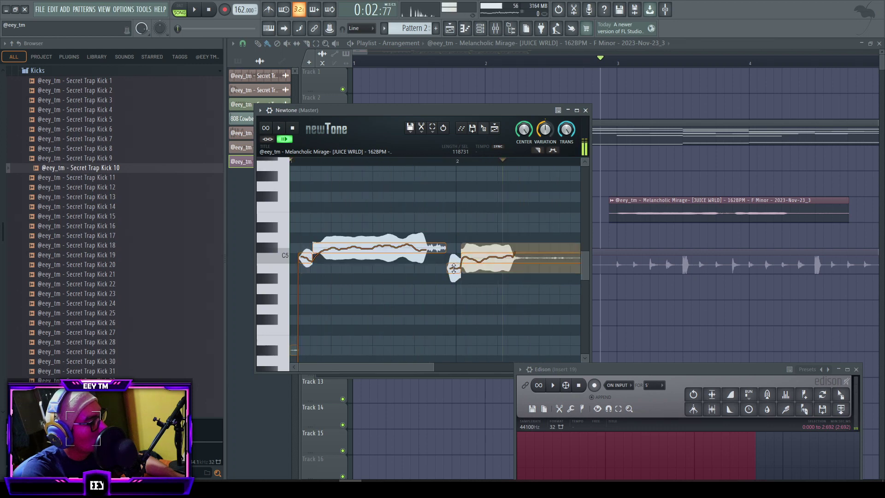
- Lower the short note before the last one by a semitone and replace the playlist clip with the pitch-corrected audio
left_click_drag(454, 268, 454, 279)
key("space")
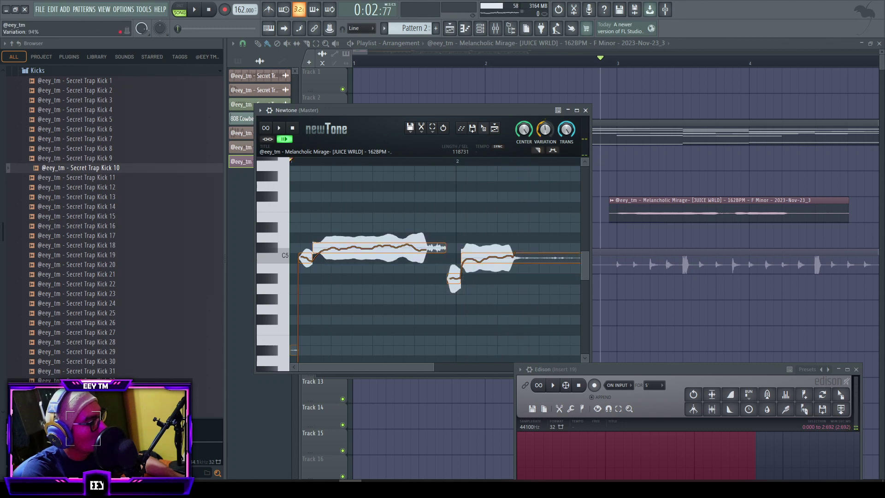
left_click_drag(486, 130, 633, 207)
key("space")
- Try shifting the vocal clip's pitch up by 1200 cents in its channel settings and reset it after listening
double_click(656, 202)
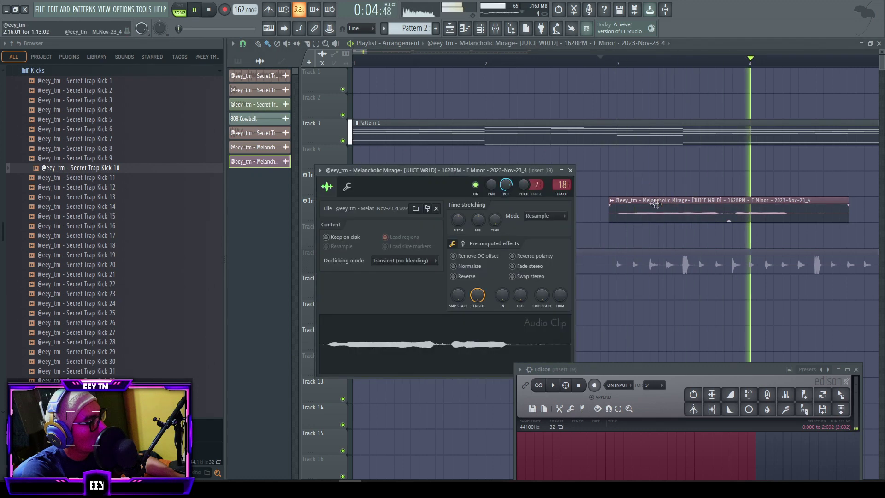
key("space")
left_click_drag(461, 220, 460, 222)
key("space")
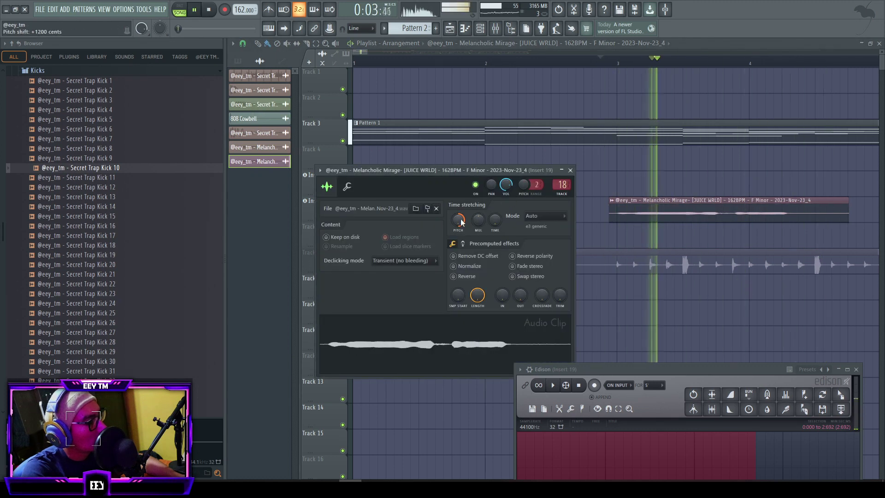
right_click(461, 221)
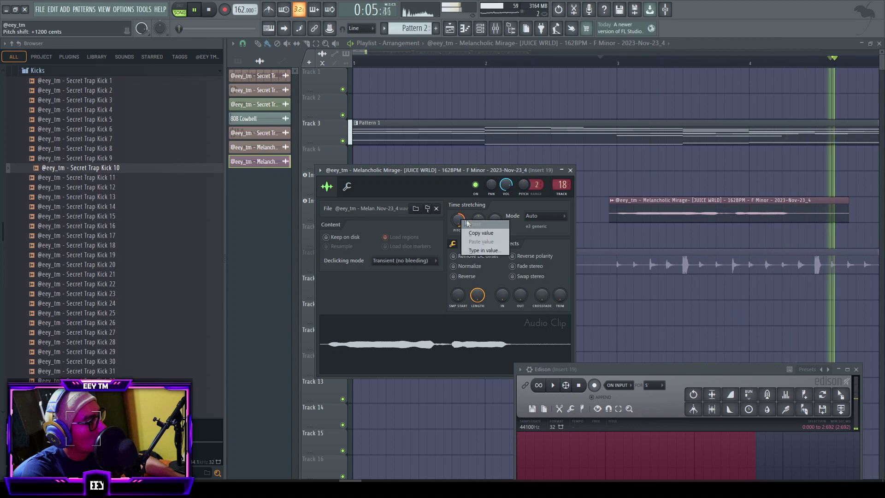
- Add Graillon 2 to slot 4 of Insert 19 with its pitch shift set to 12 semitones
left_click(496, 29)
left_click(802, 119)
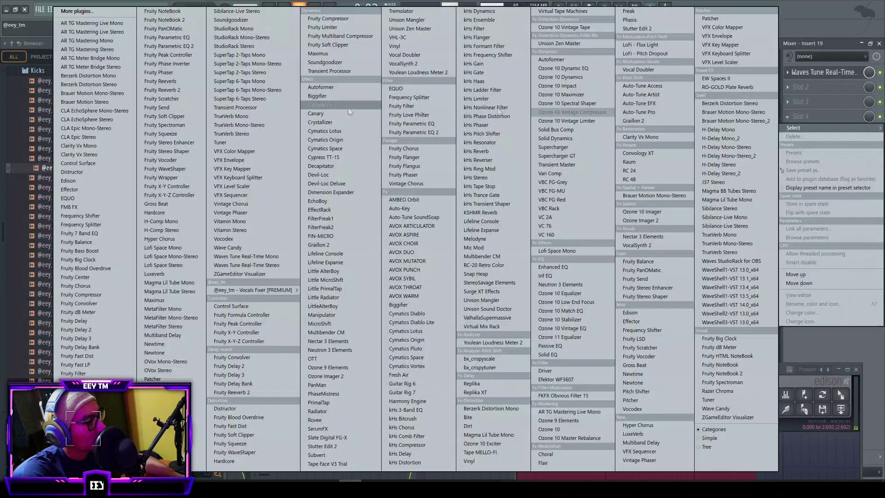
left_click(339, 245)
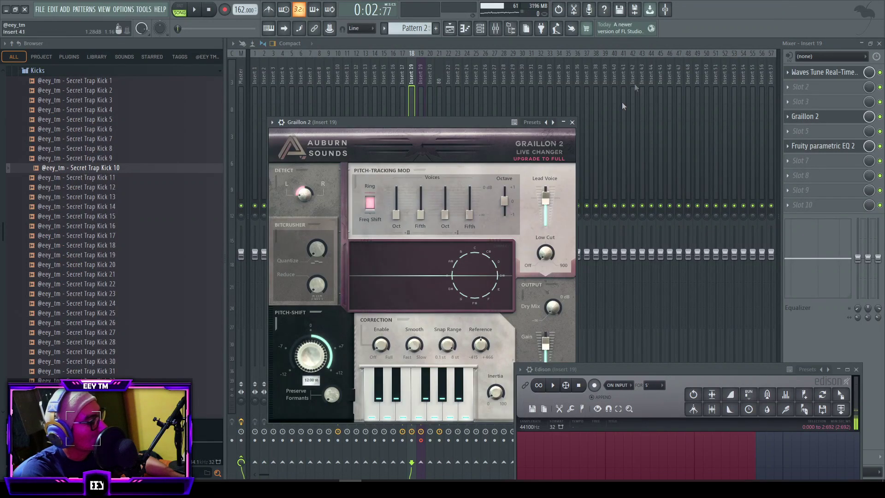
left_click(572, 122)
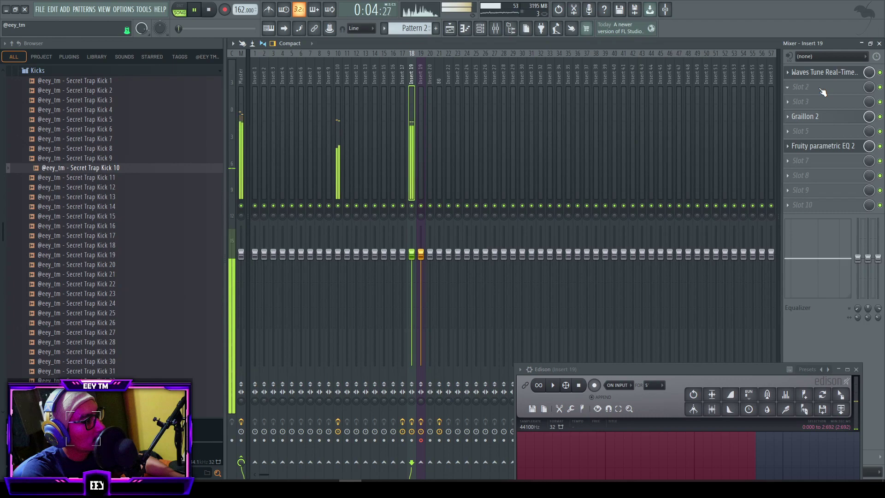
- Add Magma Lil Tube Stereo to slot 9 of Insert 19 and set its drive to 57
left_click(818, 176)
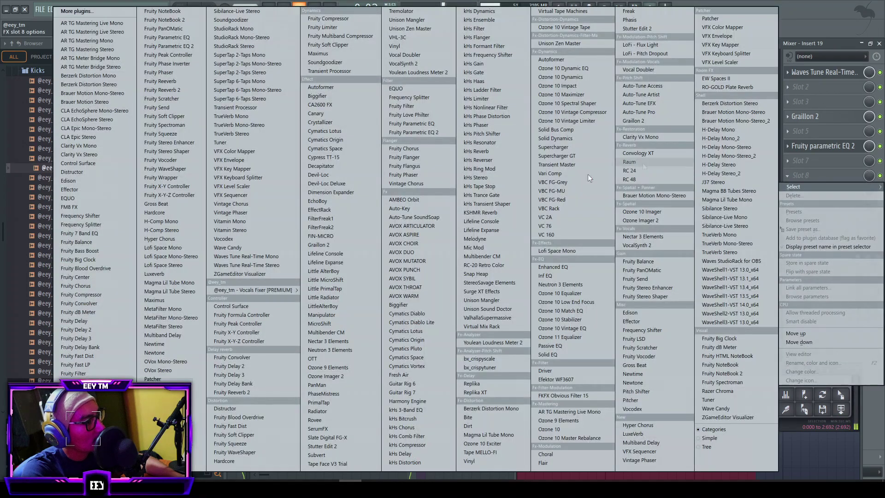
left_click(831, 124)
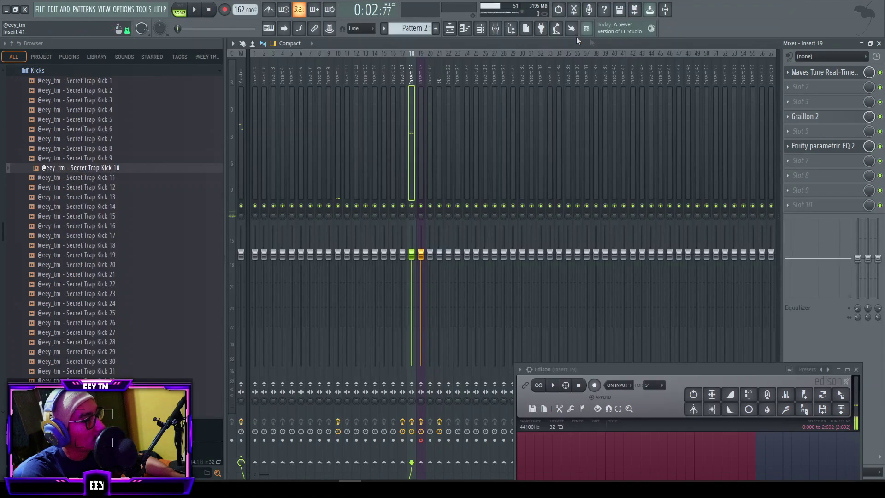
left_click(542, 29)
type("mag")
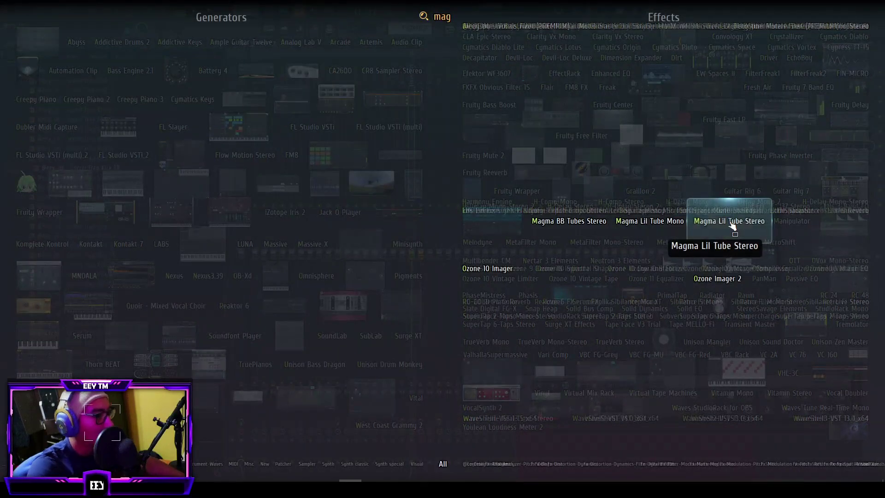
left_click(730, 223)
left_click_drag(339, 186, 340, 152)
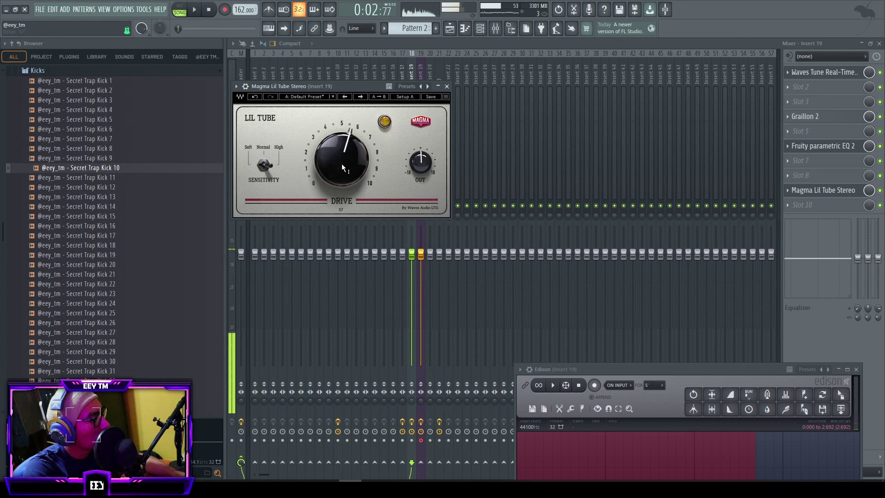
- Reorder Insert 19's effects so Magma Lil Tube Stereo sits in slot 5 after Graillon 2, and Fruity parametric EQ 2 in slot 7
left_click(263, 164)
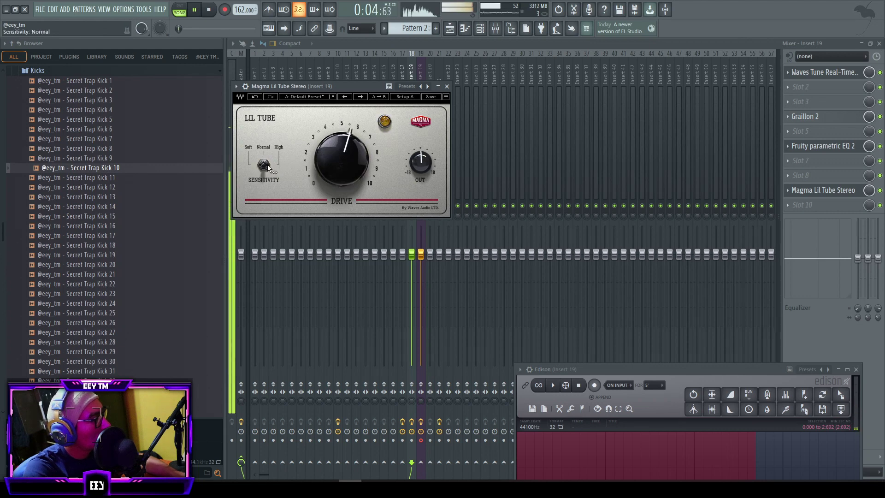
left_click_drag(813, 188, 816, 134)
left_click(814, 181)
left_click(820, 184)
key("space")
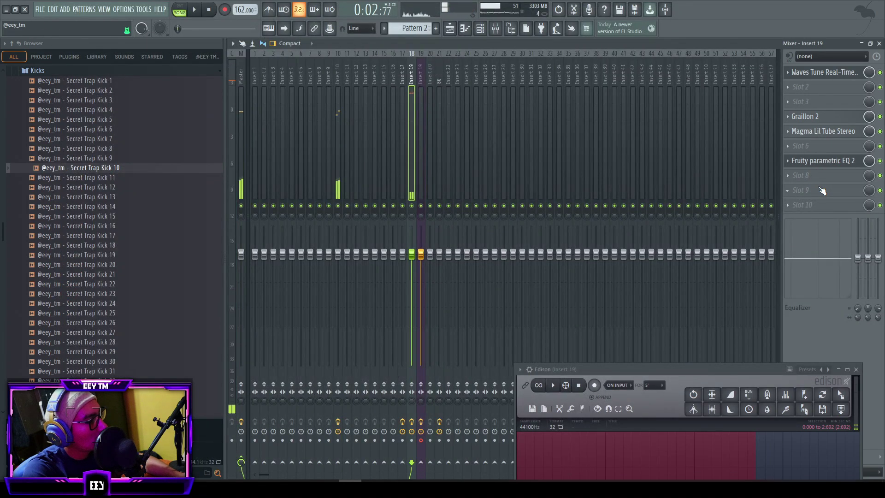
- Add the RC 24 reverb to slot 9 of Insert 19, switch it from Wet to Mix, and adjust its mix amount
left_click(824, 191)
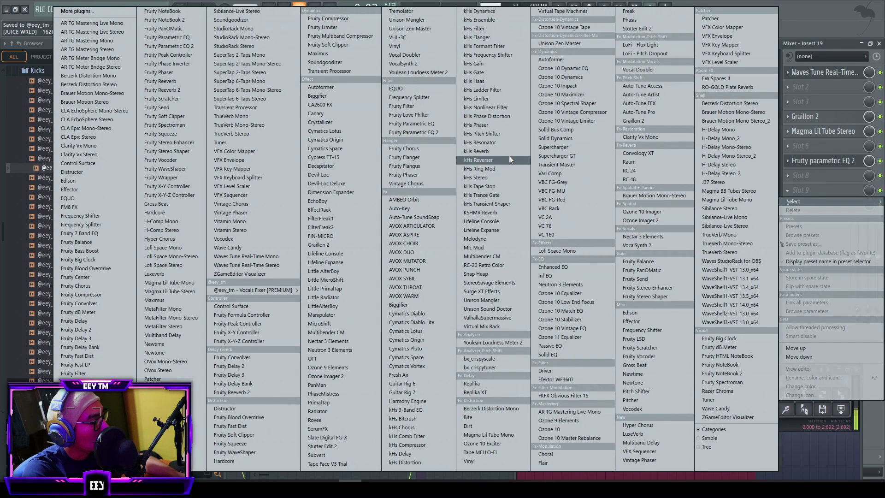
left_click(646, 171)
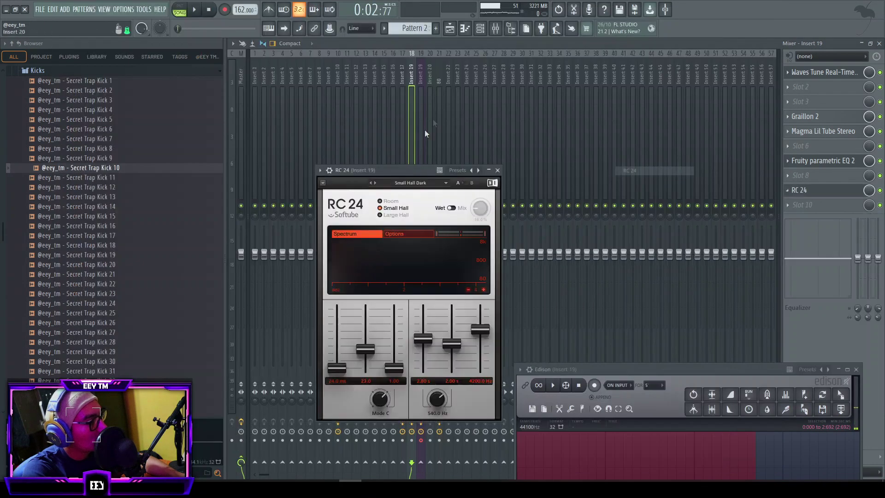
key("space")
left_click_drag(414, 171, 391, 93)
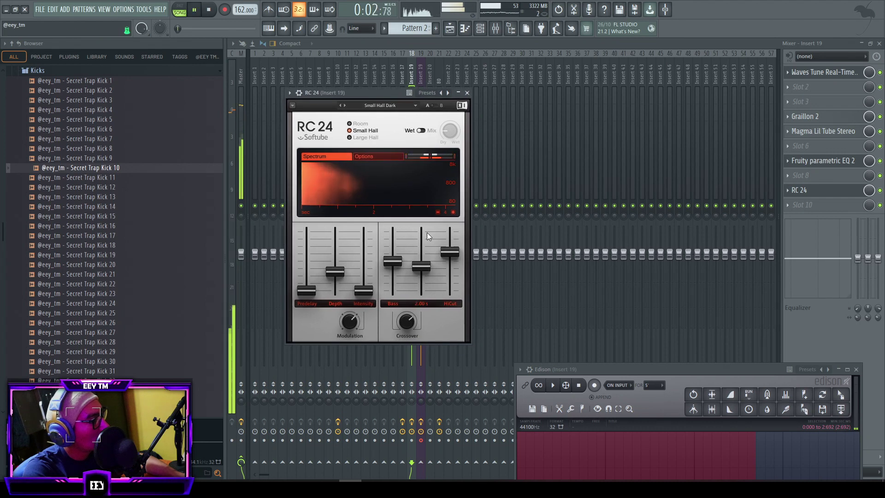
left_click(421, 131)
left_click_drag(450, 131, 447, 126)
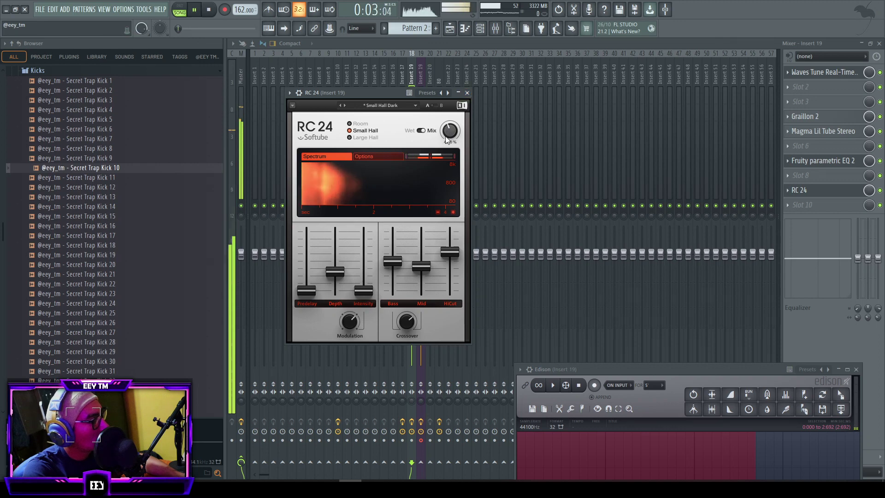
left_click(467, 93)
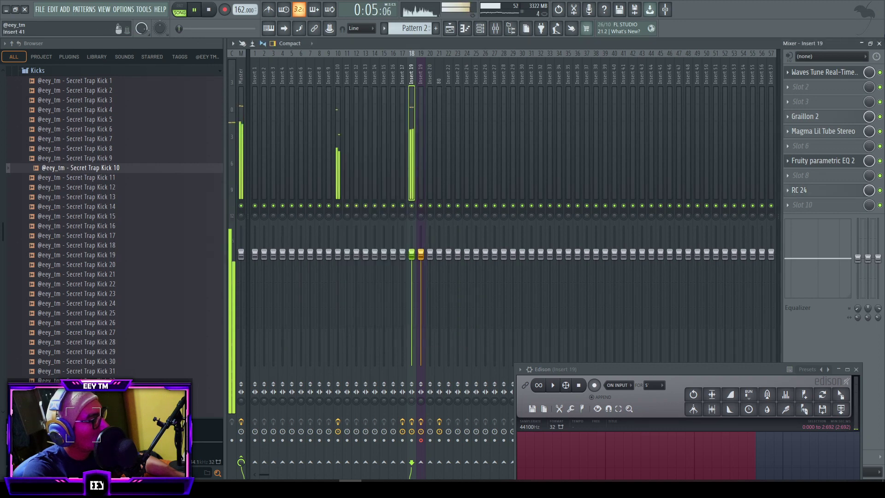
- Add a fade-out to the end of the Insert 19 vocal clip in the playlist while replaying the song from the start
left_click(880, 43)
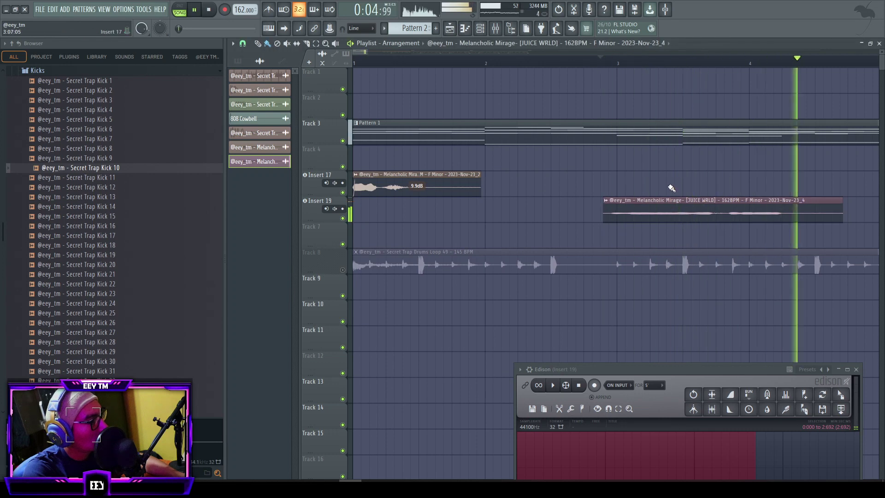
scroll(596, 153, "down", 3)
key("space")
left_click(355, 61)
key("space")
left_click_drag(613, 206, 587, 201)
- Move Fruity parametric EQ 2 down to slot 9 of Insert 19, below RC 24
left_click(496, 29)
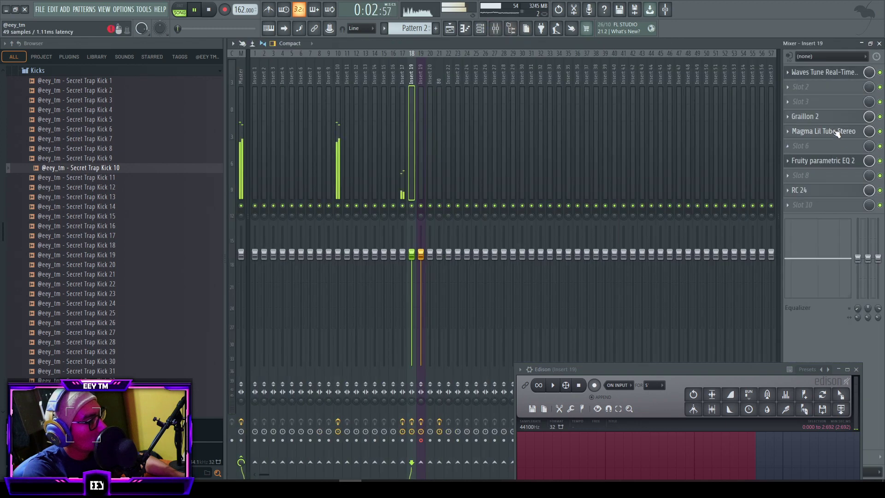
scroll(835, 162, "down", 2)
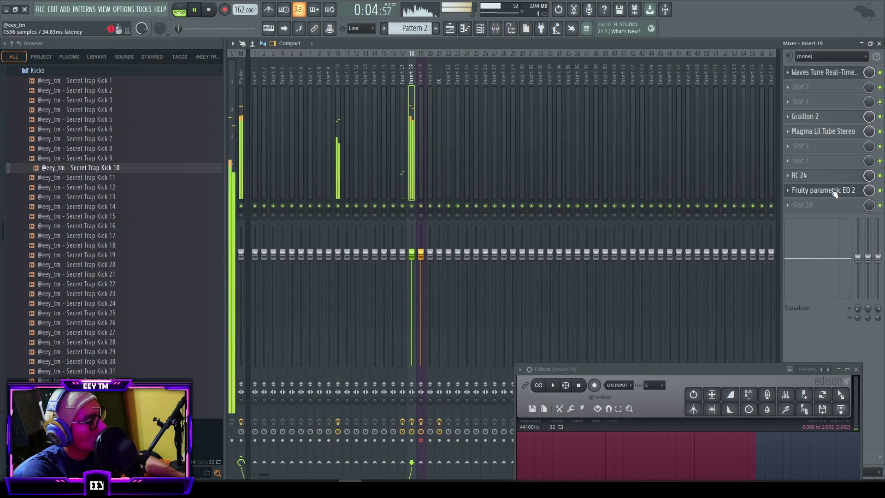
- Set Waves Tune Real-Time's speed to 10.3 ms and note transition to 3.3 ms with vibrato off, and lower Insert 19's fader
left_click(825, 72)
left_click_drag(371, 150, 371, 155)
left_click_drag(272, 150, 272, 155)
left_click(273, 188)
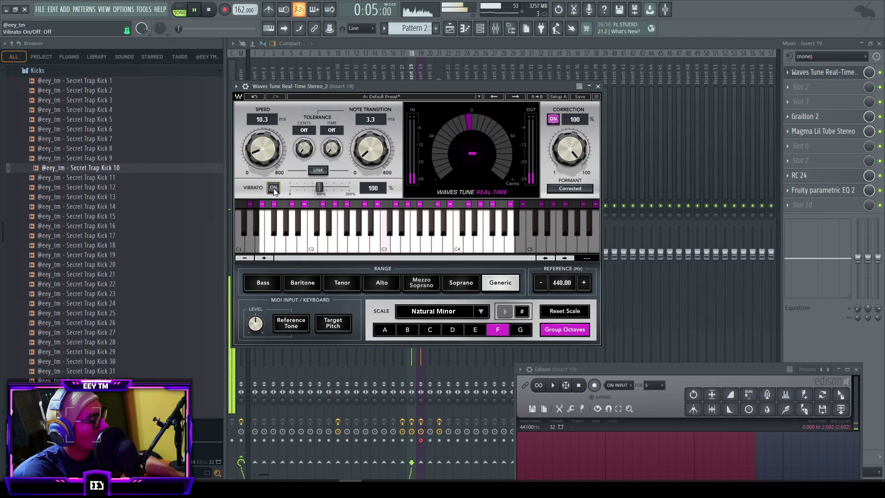
left_click(599, 86)
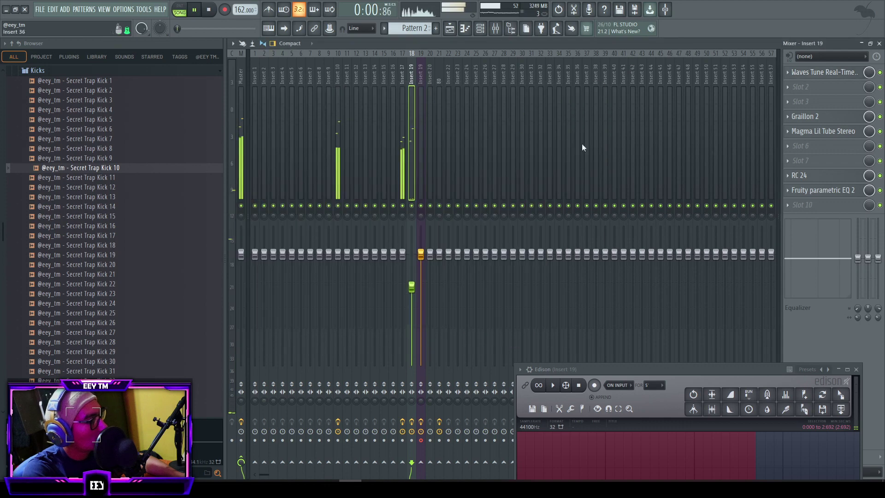
- Add Patcher to slot 8 of Insert 19 and load the (H)-Bird Delay FX [PREMIUM] - Default preset
left_click(809, 177)
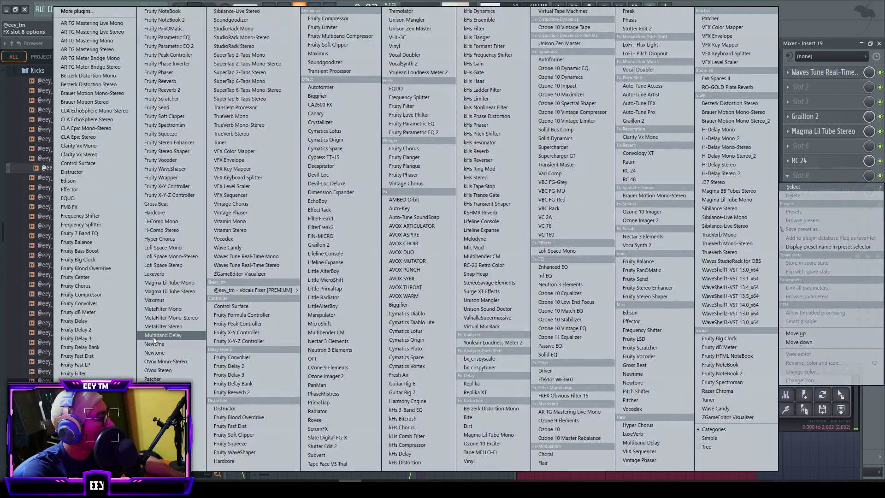
left_click(171, 375)
left_click(529, 158)
mouse_move(619, 70)
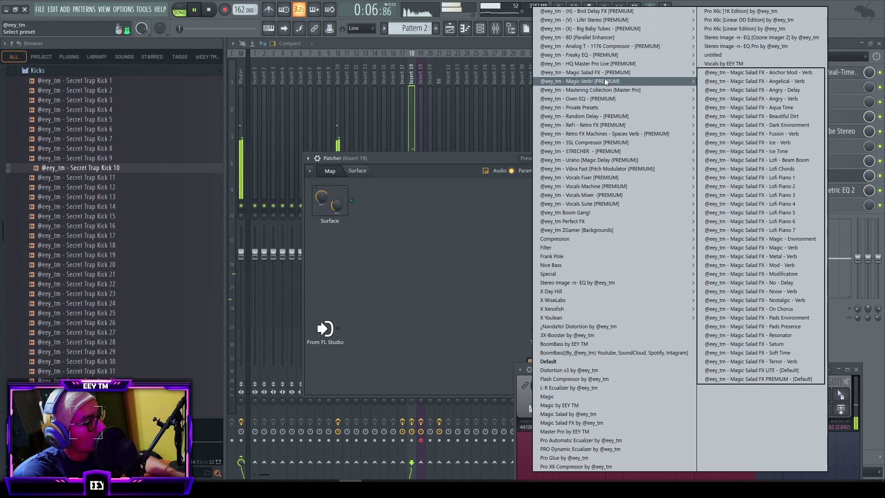
mouse_move(613, 11)
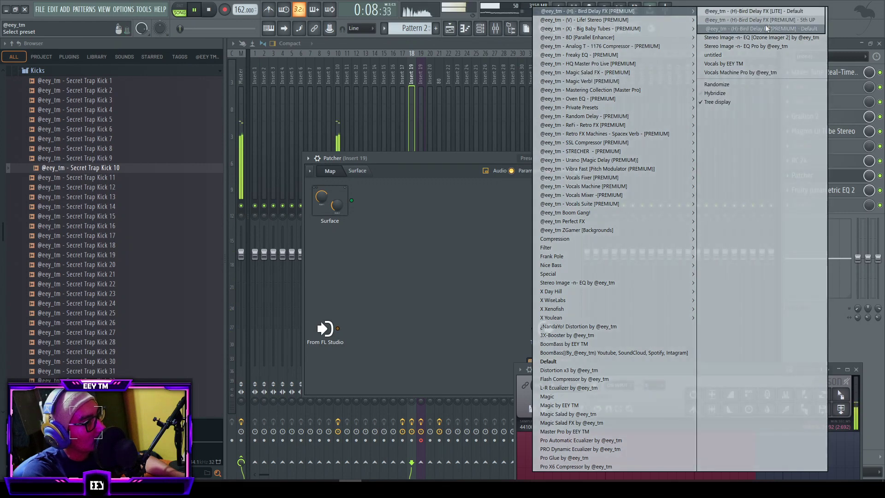
left_click(767, 28)
left_click_drag(418, 159, 404, 116)
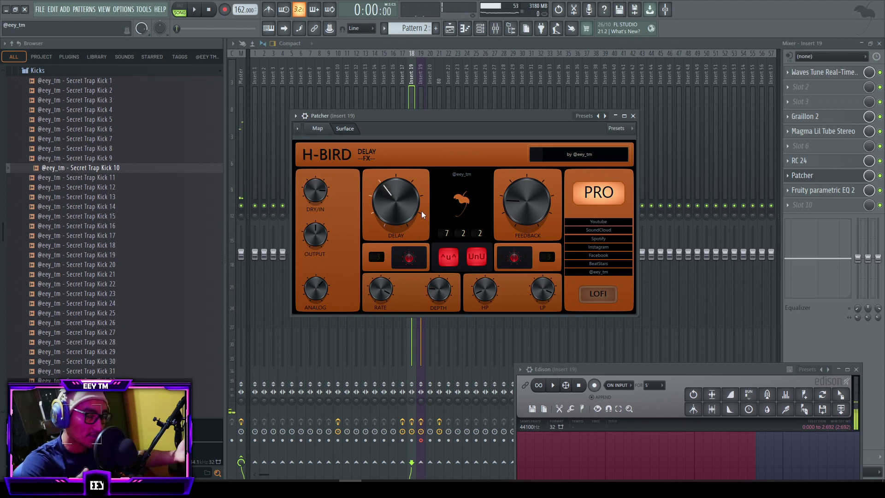
- Switch to the browser to view the (H)-Bird Delay FX kits on the BeatStars sound kits page, and return to FL Studio
left_click(531, 489)
scroll(503, 341, "up", 11)
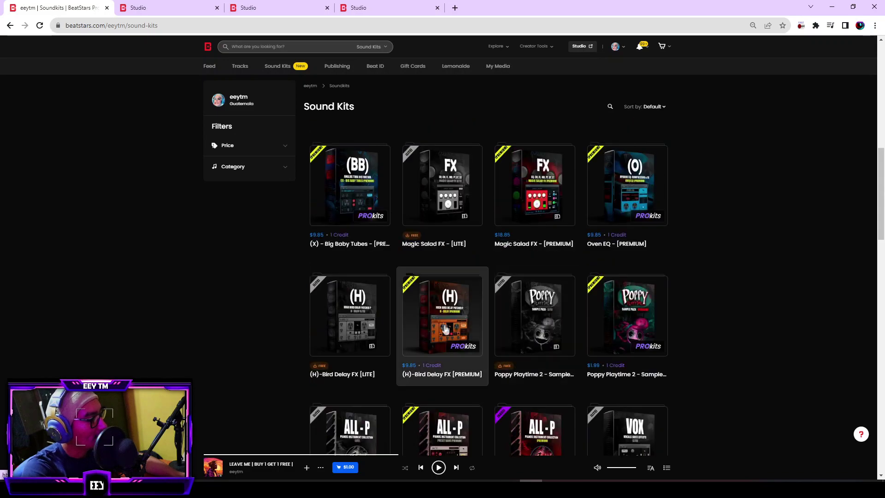
key("alt+Tab")
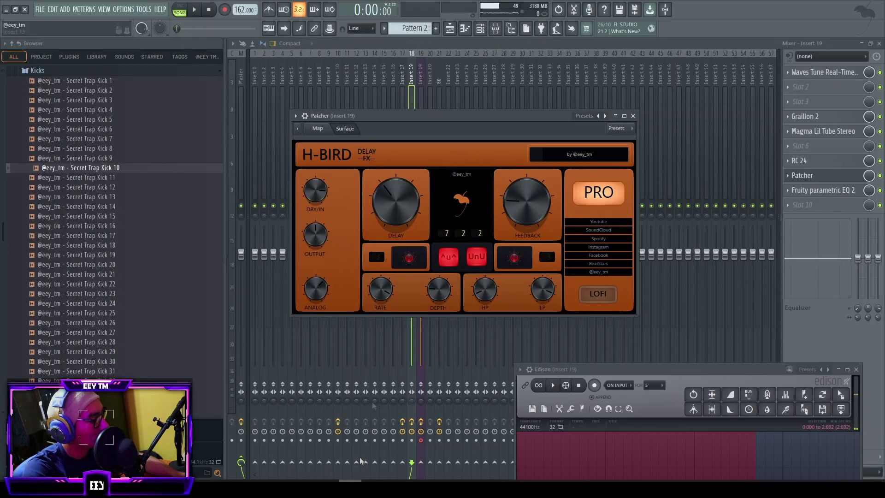
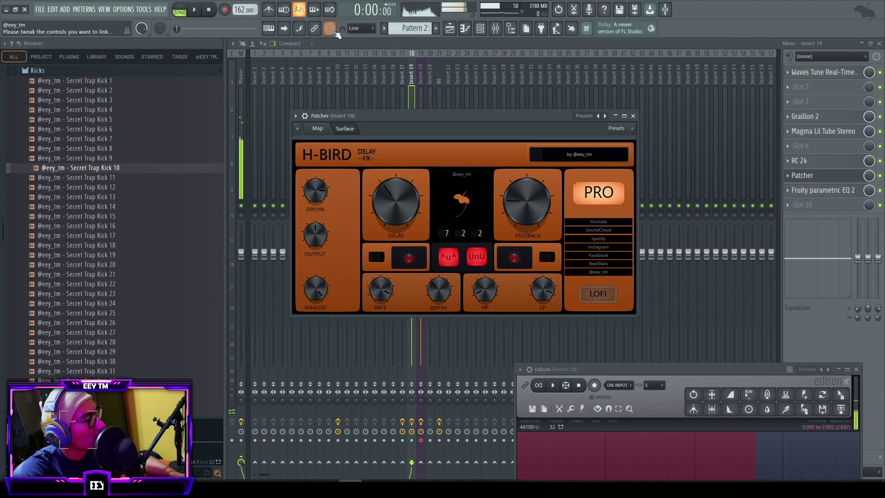
- Activate the H-Bird delay's LOFI switch as a parameter and create an automation clip for it
right_click(607, 295)
left_click(629, 311)
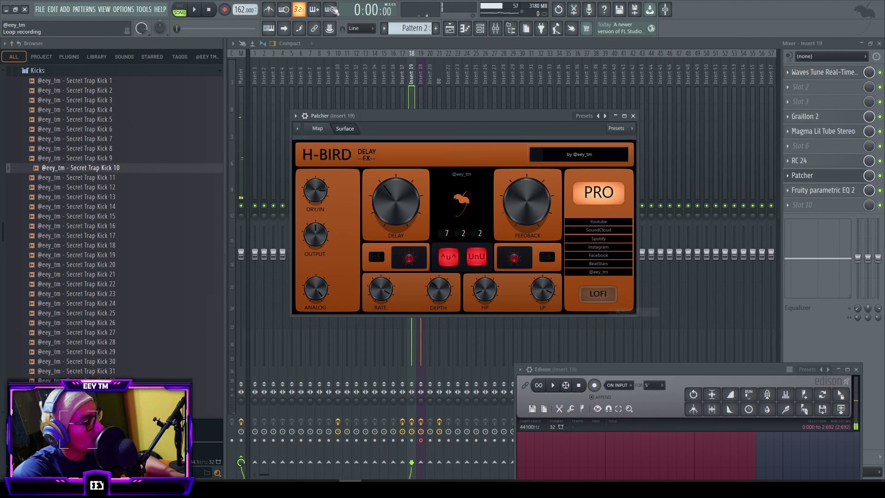
right_click(604, 295)
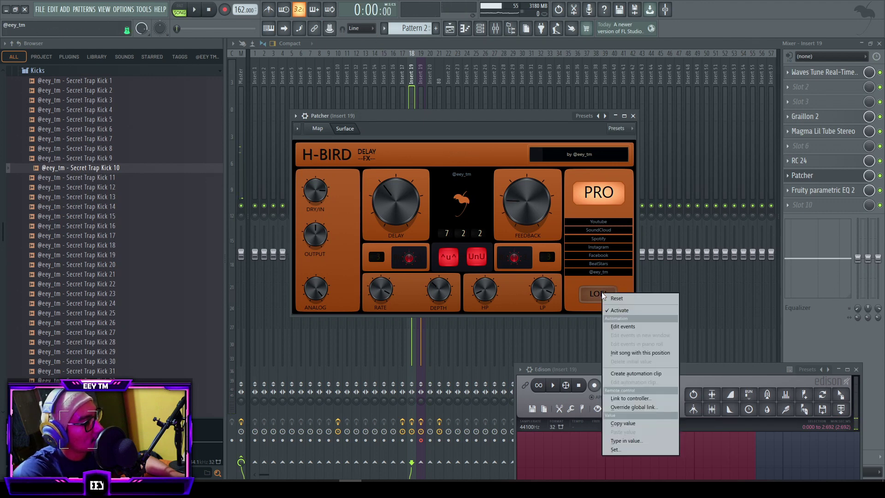
left_click(641, 374)
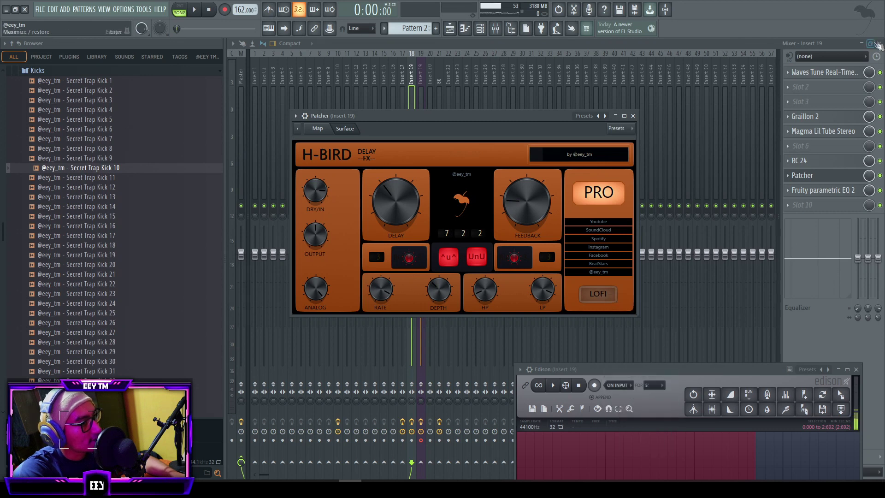
- Shape the LOFI automation to stay at zero and rise steeply shortly after bar 4, near the end of the Insert 19 vocal clip
key("space")
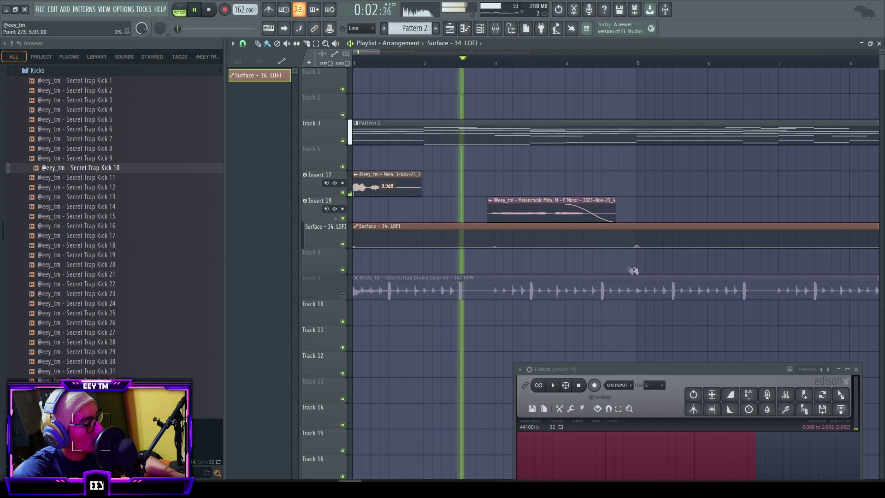
right_click(609, 248)
left_click_drag(609, 247, 600, 225)
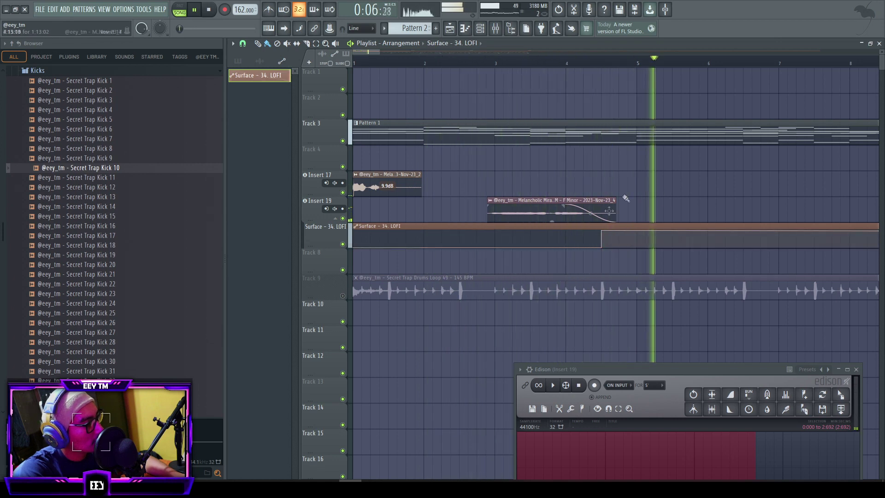
left_click_drag(602, 246, 577, 256)
left_click_drag(604, 231, 566, 235)
left_click(502, 29)
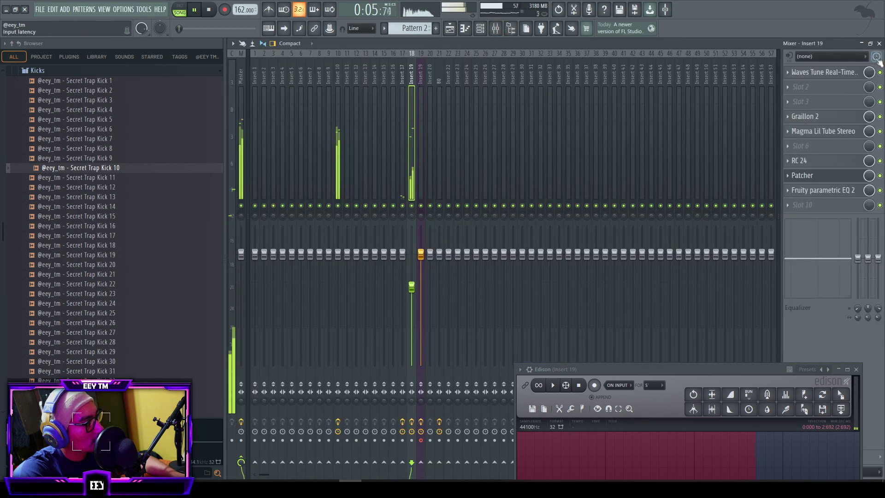
left_click(879, 43)
mouse_move(568, 232)
left_mouse_down()
mouse_move(589, 227)
mouse_move(576, 246)
left_mouse_up()
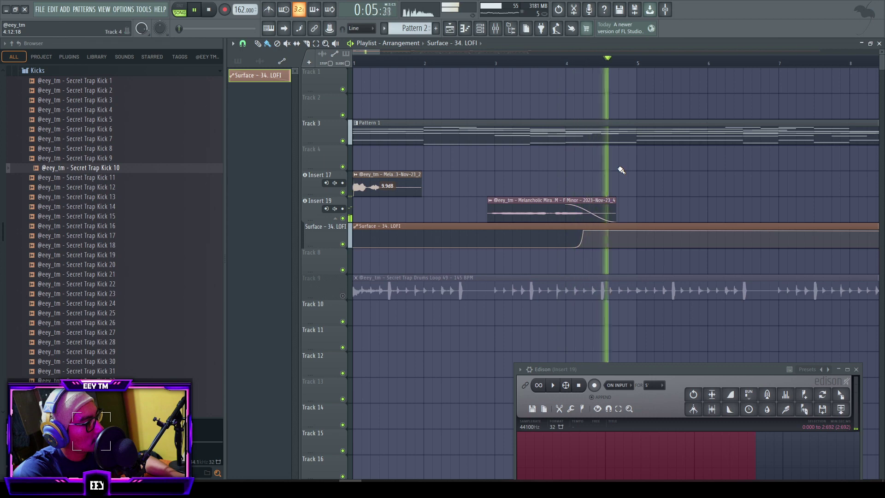
key("space")
key("space")
- Lower band 7, the high shelf, of Insert 19's Fruity parametric EQ 2 to 2378 Hz at -18 dB
left_click(495, 28)
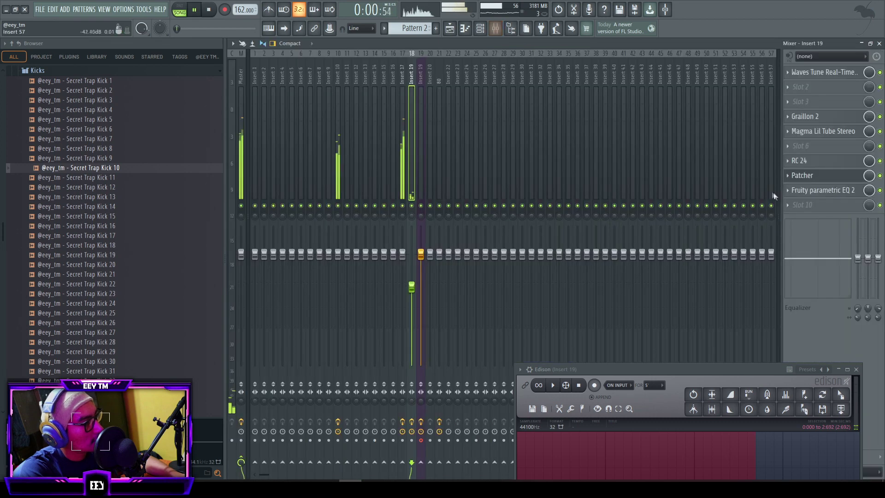
left_click(845, 192)
left_click_drag(504, 279, 456, 279)
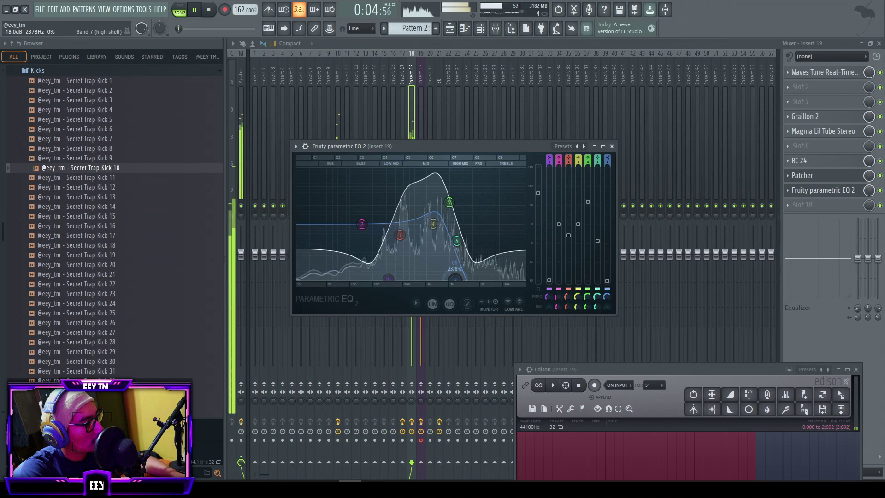
left_click(612, 146)
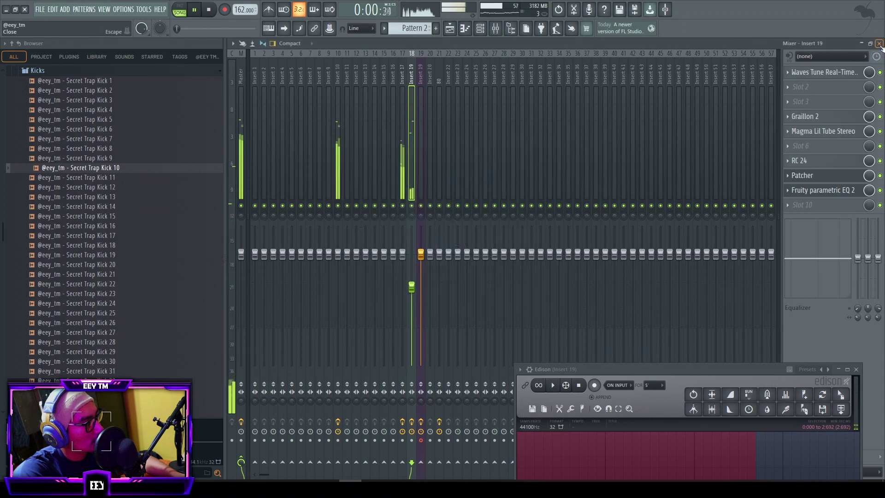
left_click(879, 43)
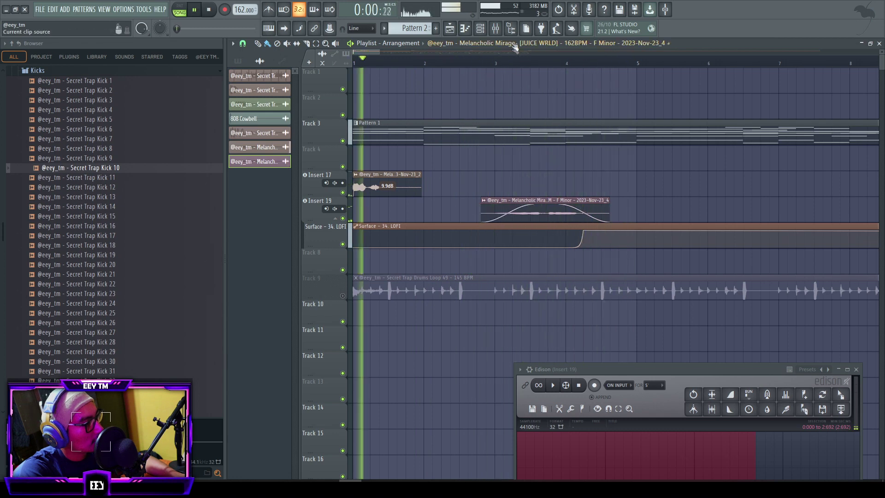
- Check the state of the LOFI switch on Insert 19's H-Bird delay and close the plugin
key("F9")
left_click(823, 179)
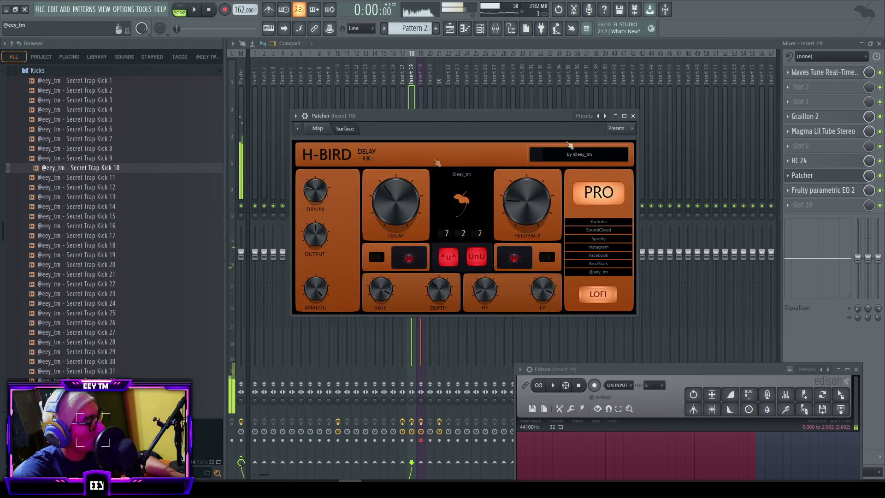
key("space")
key("F9")
left_click(632, 115)
- Shorten the LOFI automation clip to end at about bar 6 and drop its last point to zero, replaying the song
scroll(599, 195, "down", 3)
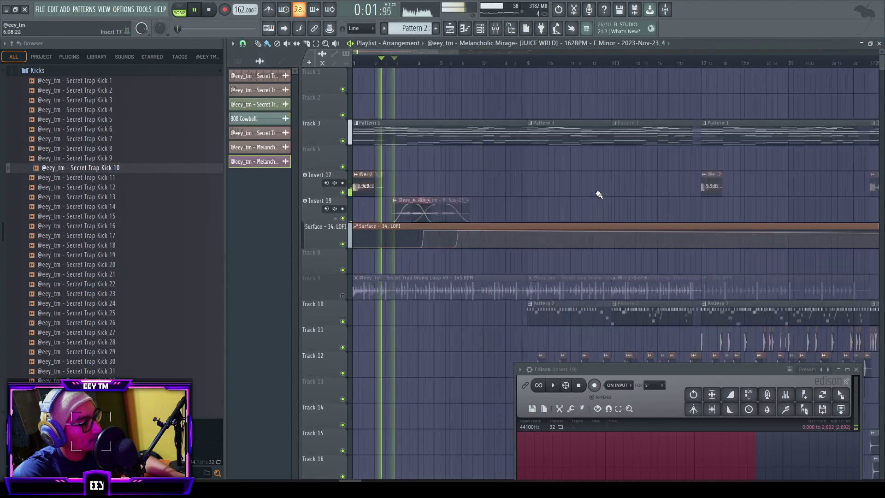
scroll(599, 194, "down", 6)
left_click_drag(821, 251, 373, 222)
scroll(308, 218, "up", 5)
scroll(279, 232, "up", 1)
key("space")
key("space")
left_click_drag(454, 230, 456, 255)
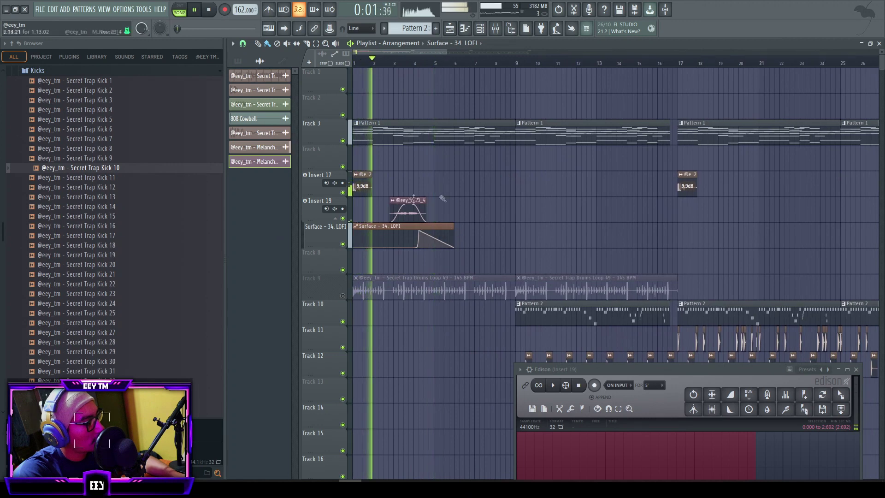
scroll(442, 198, "up", 3)
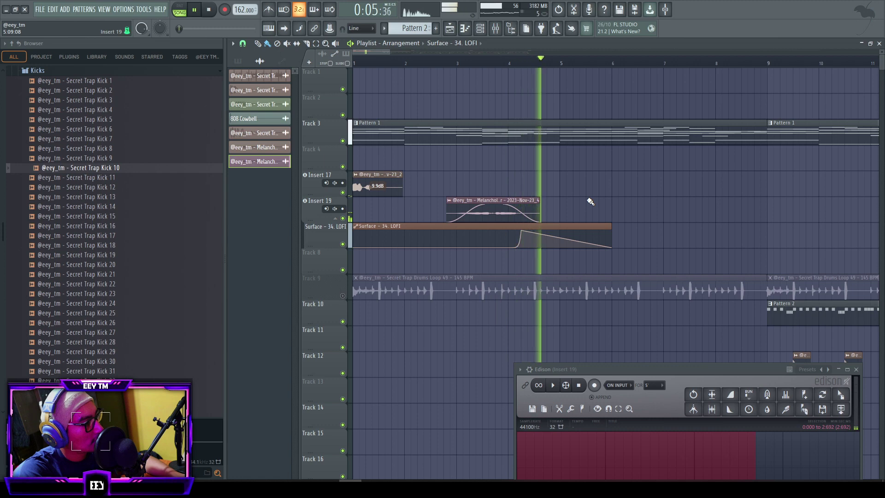
key("space")
key("space")
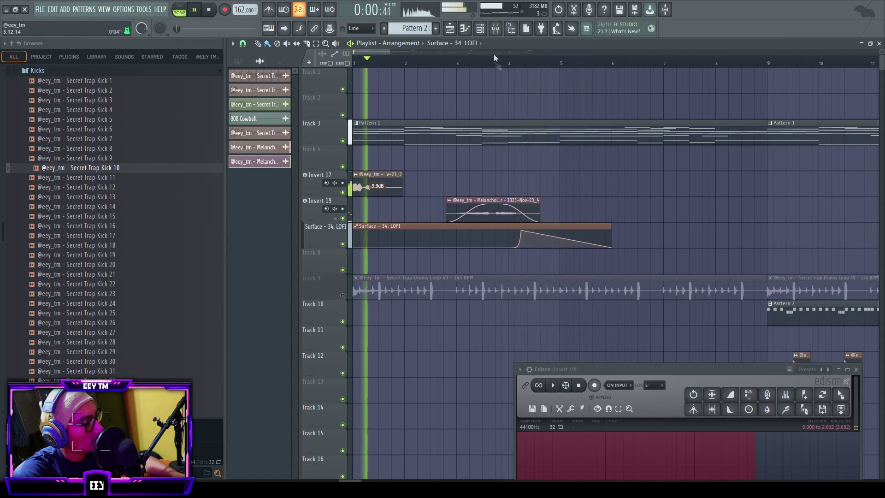
- Add a Fruity Limiter to slot 10 of mixer Insert 19 and lower its ceiling
left_click(495, 28)
left_click(816, 175)
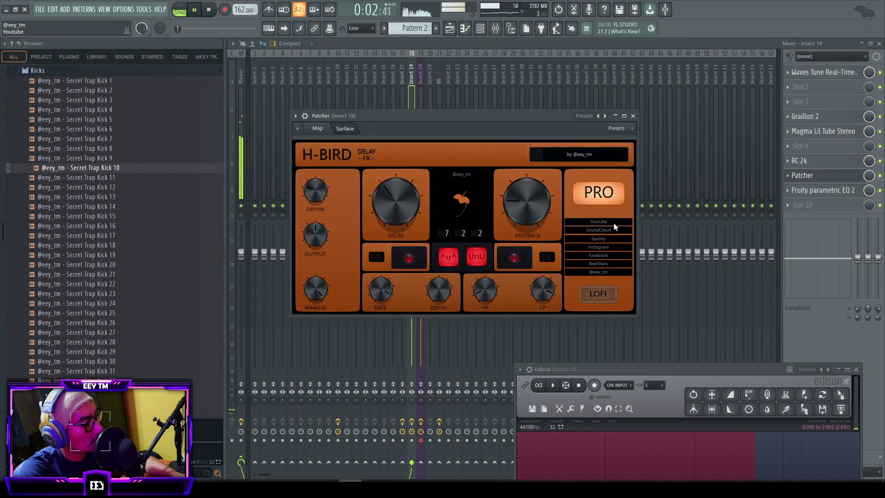
left_click(830, 193)
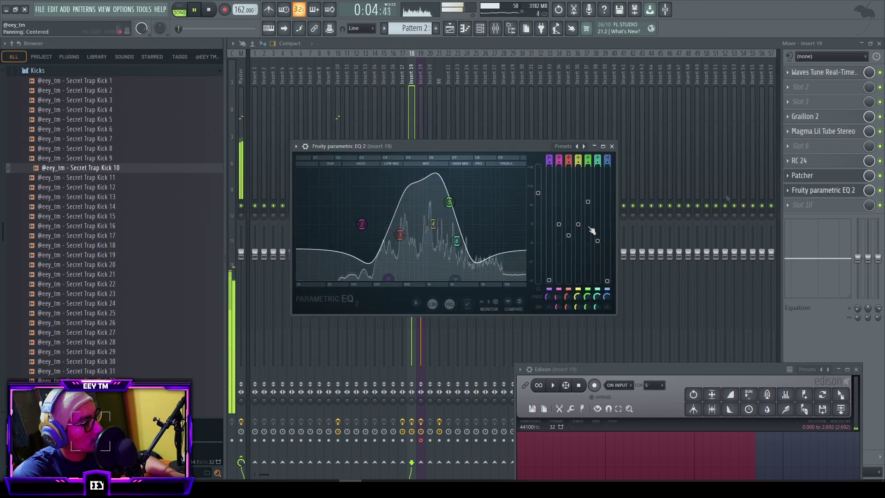
left_click(823, 205)
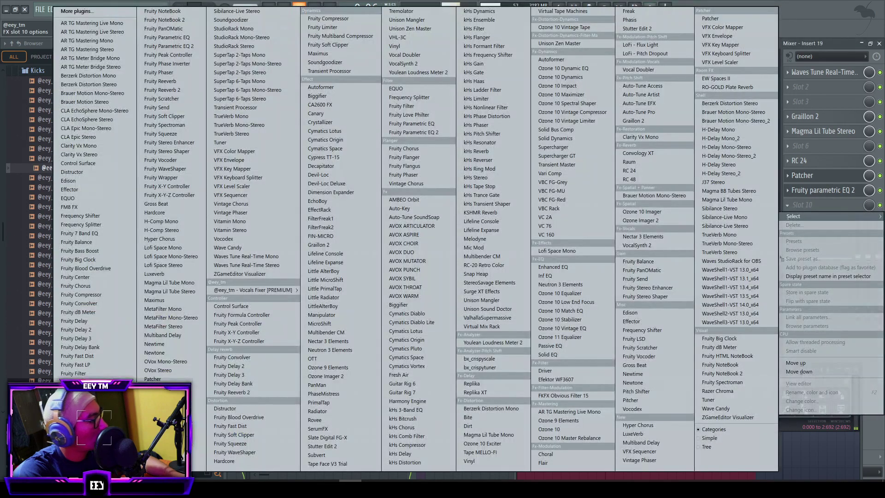
left_click(76, 426)
left_click(309, 236)
left_click_drag(311, 200, 311, 231)
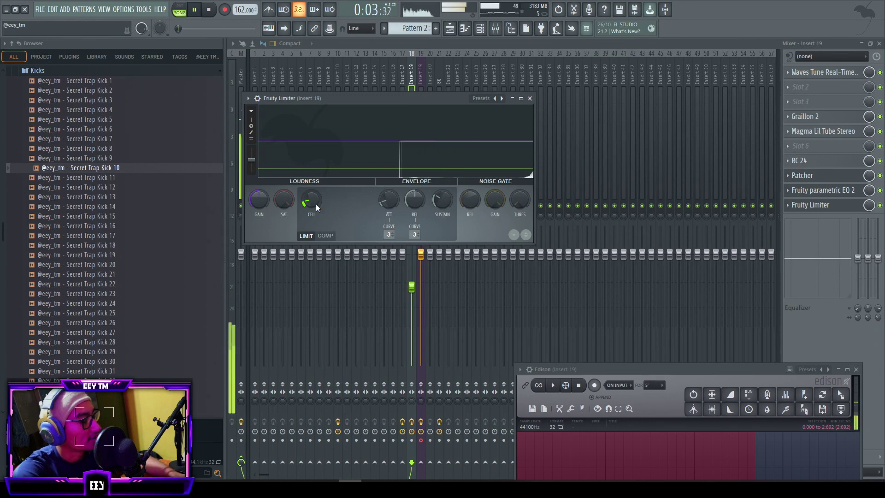
left_click_drag(316, 202, 317, 200)
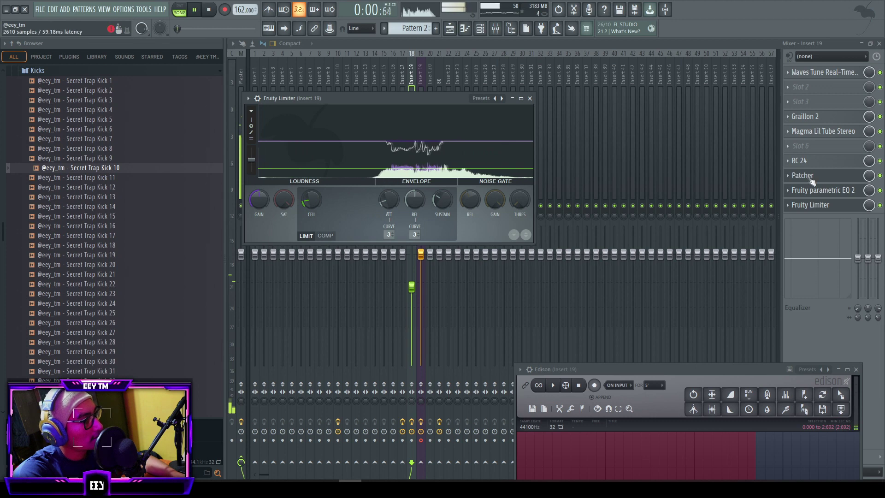
- Move band 1 and band 7 of Insert 19's Fruity parametric EQ 2 to higher frequencies and close the mixer
left_click(833, 191)
left_click_drag(376, 278, 413, 278)
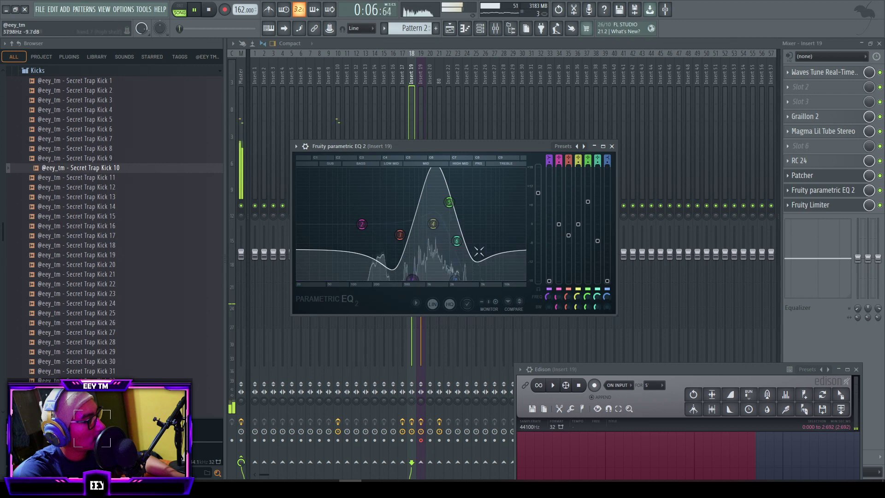
left_click_drag(455, 279, 460, 279)
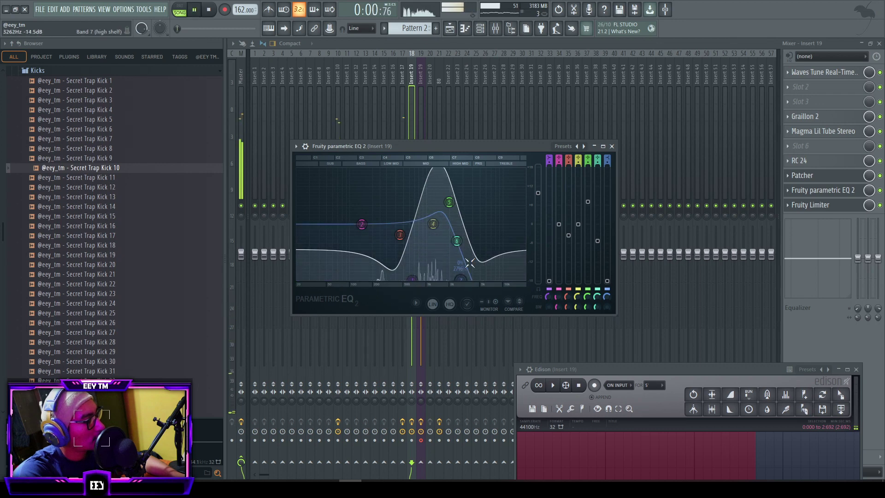
left_click(879, 43)
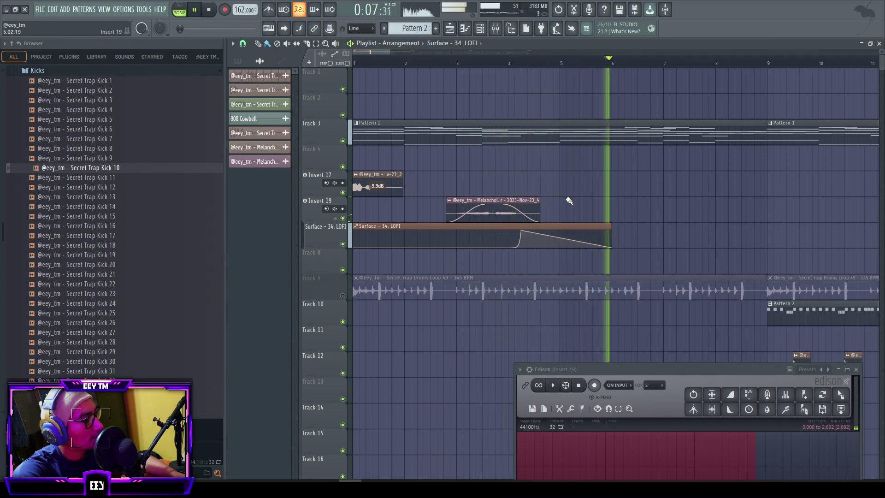
- Replay the opening bars to hear the processed Insert 19 vocal with its LOFI automation, and stop playback
scroll(560, 194, "down", 5)
scroll(426, 190, "up", 3)
key("space")
key("space")
scroll(624, 194, "up", 5)
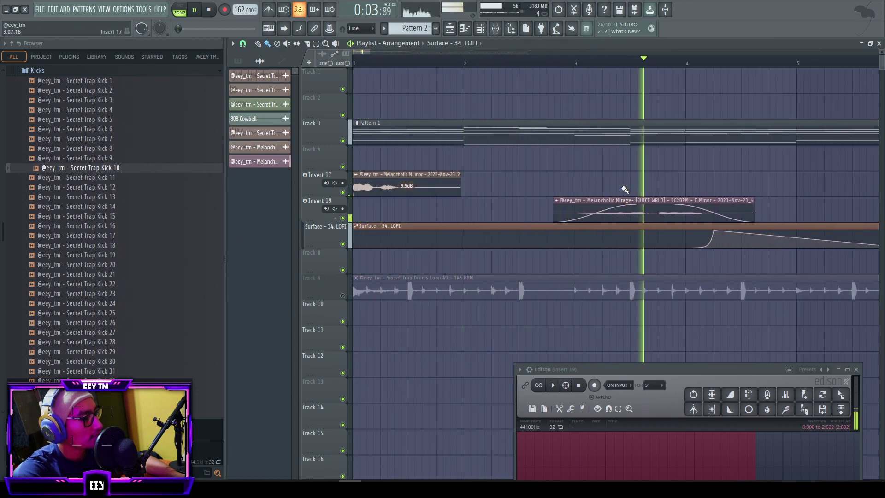
scroll(524, 186, "down", 3)
scroll(524, 186, "down", 5)
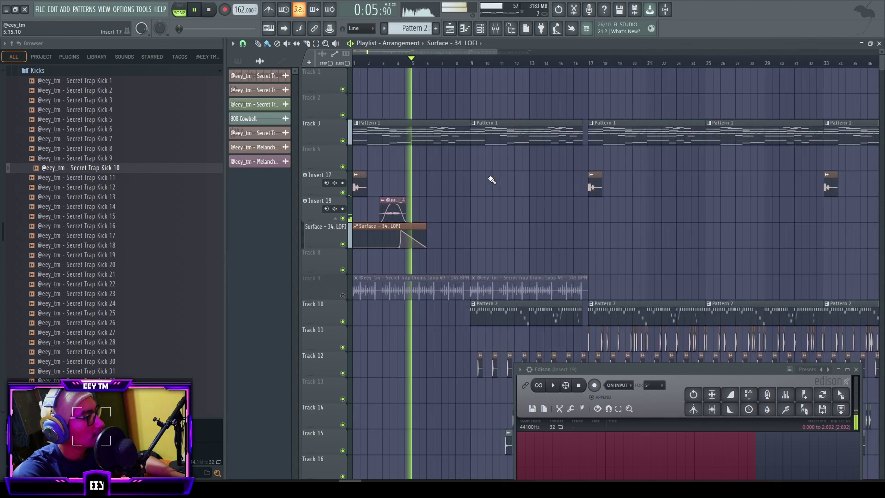
key("space")
- Create a new empty pattern, Pattern 4, and place it on Track 2 from bar 1 to about bar 17
left_click(436, 28)
left_click(378, 106)
key("F6")
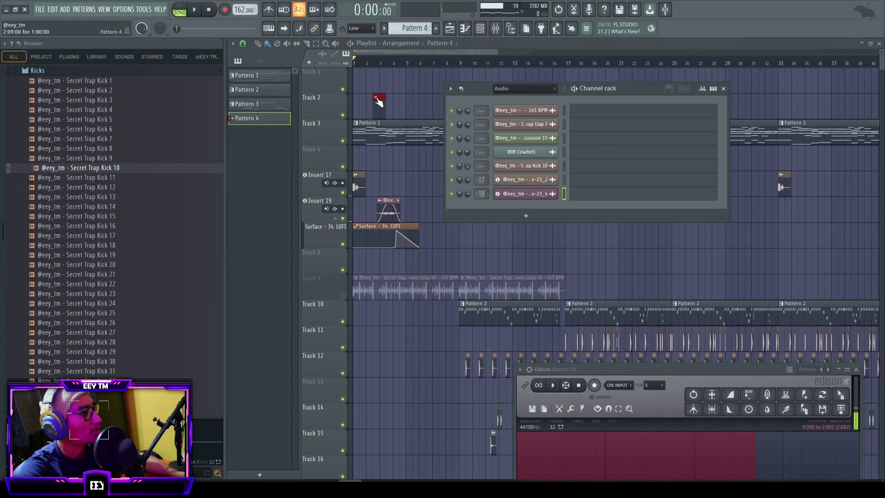
key("F6")
left_click_drag(368, 103, 569, 108)
- Add a Massive synth channel to the channel rack and open its preset browser
left_click(483, 31)
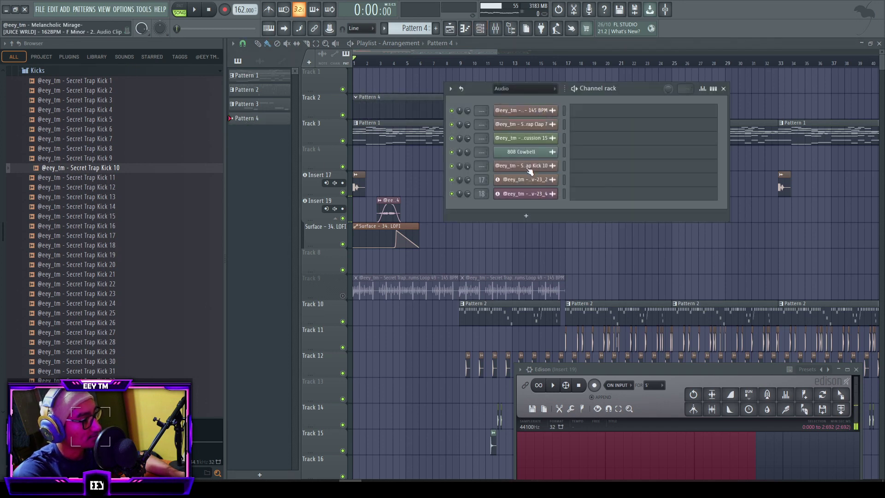
scroll(533, 94, "down", 1)
scroll(533, 94, "up", 1)
left_click(529, 197)
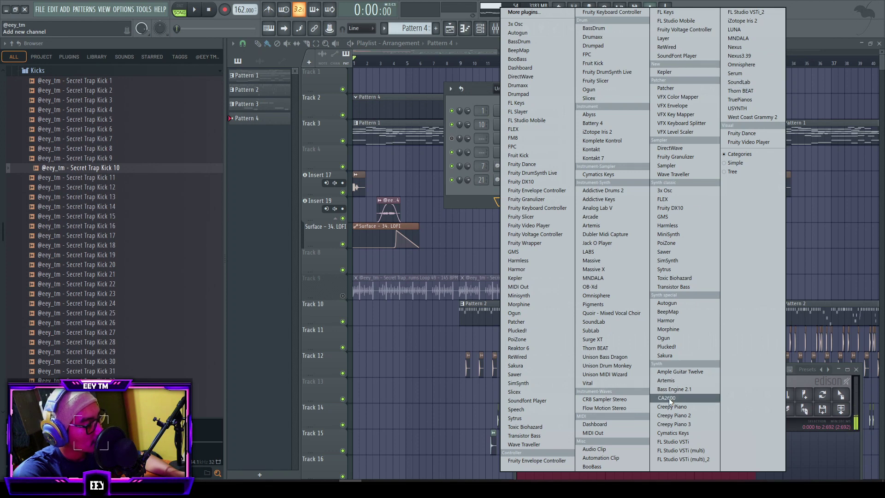
left_click(635, 263)
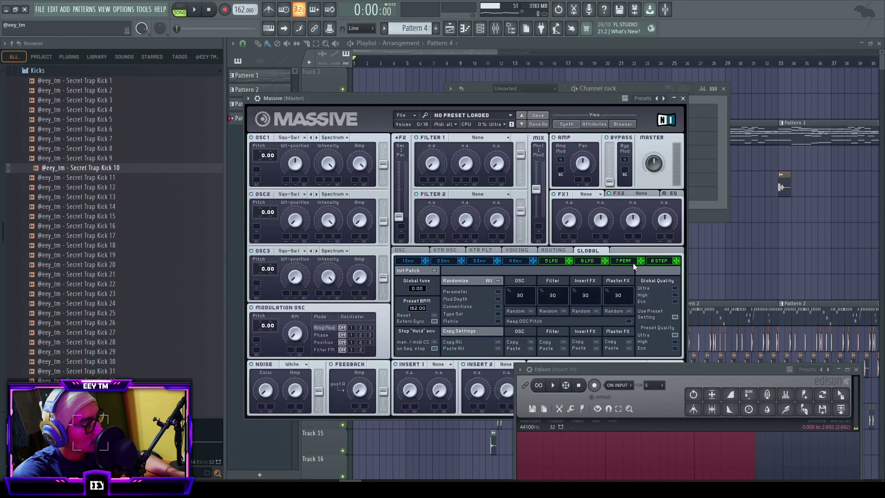
key("space")
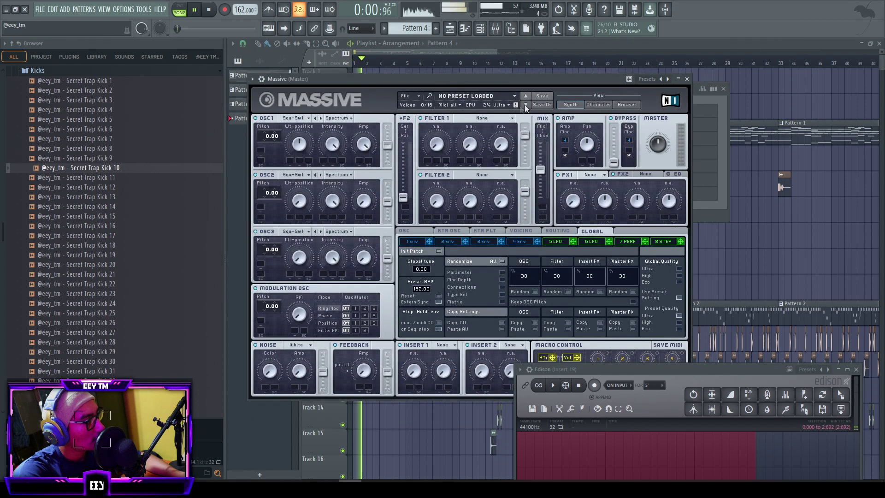
left_click(626, 106)
key("space")
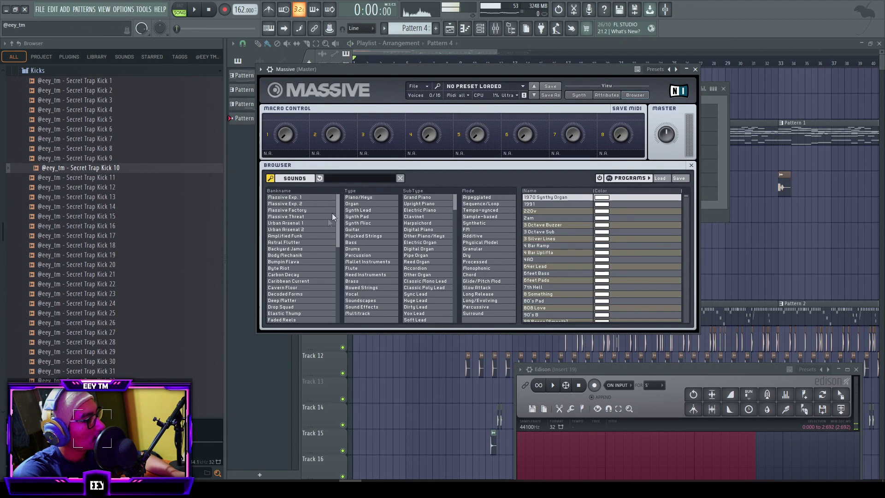
- Filter Massive's presets to Synth Lead sounds of the Vox Lead subtype, with no mode filter
left_click(358, 210)
left_click(414, 229)
left_click(466, 229)
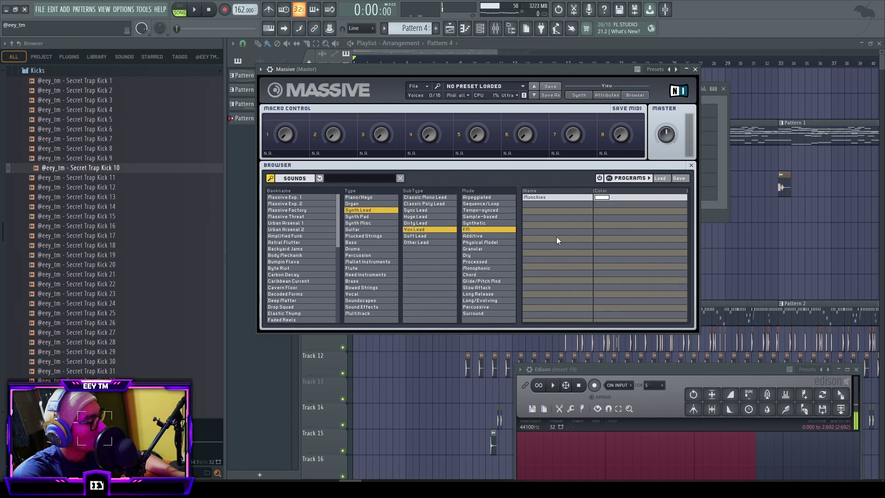
left_click(498, 229)
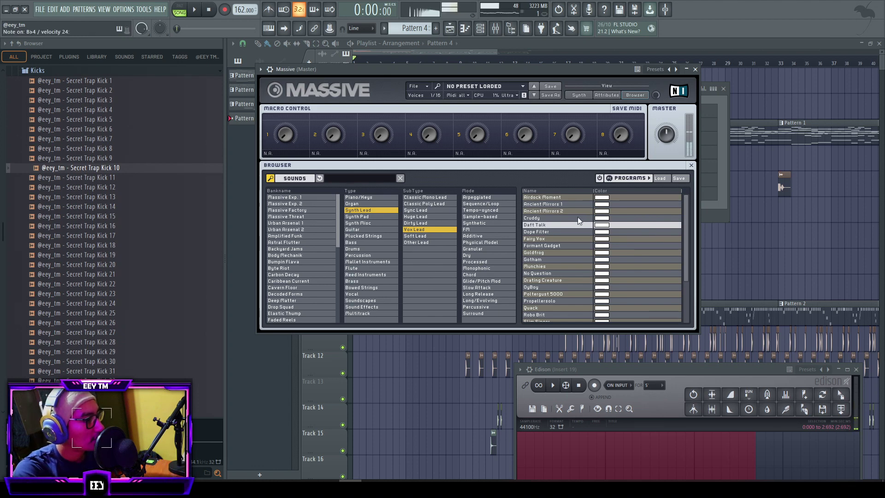
- Audition the Vox Lead presets, including Fairy Vox, Dope Filter, Poltergust 5000 and Quack
left_click(560, 237)
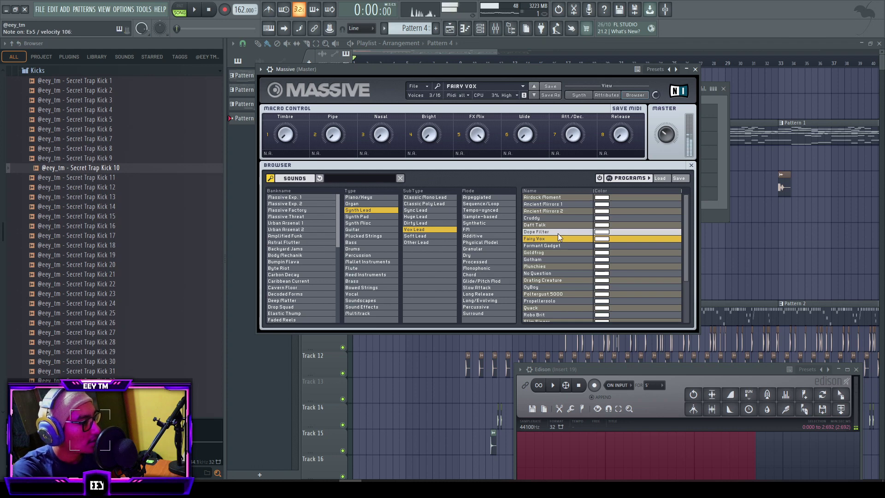
left_click(557, 232)
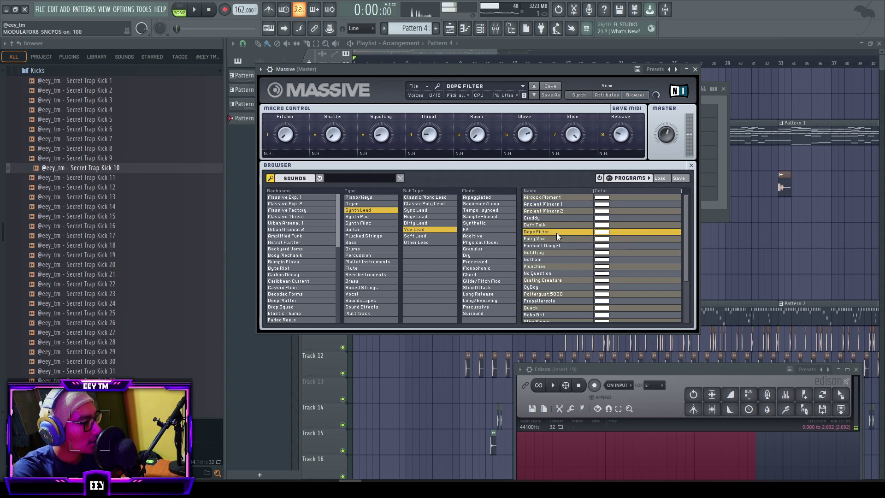
left_click(559, 200)
left_click(551, 293)
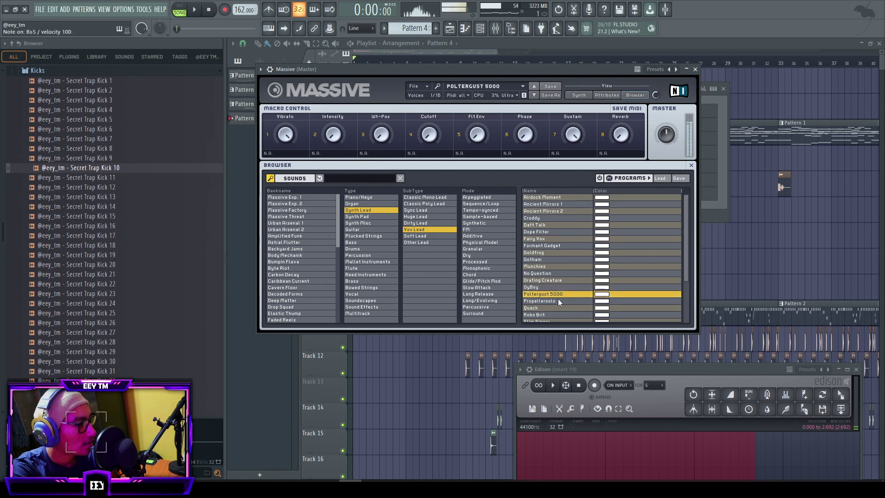
left_click(558, 300)
left_click(555, 308)
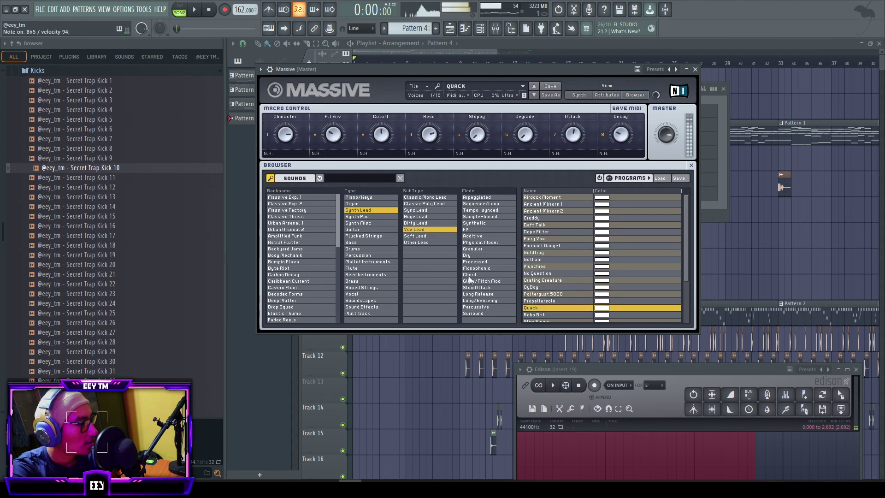
- Search the Guitar presets using Jazz Guitar and several modes, and reduce the filter to Arpeggiated sounds only
left_click(373, 222)
left_click(367, 229)
left_click(470, 216)
left_click(444, 210)
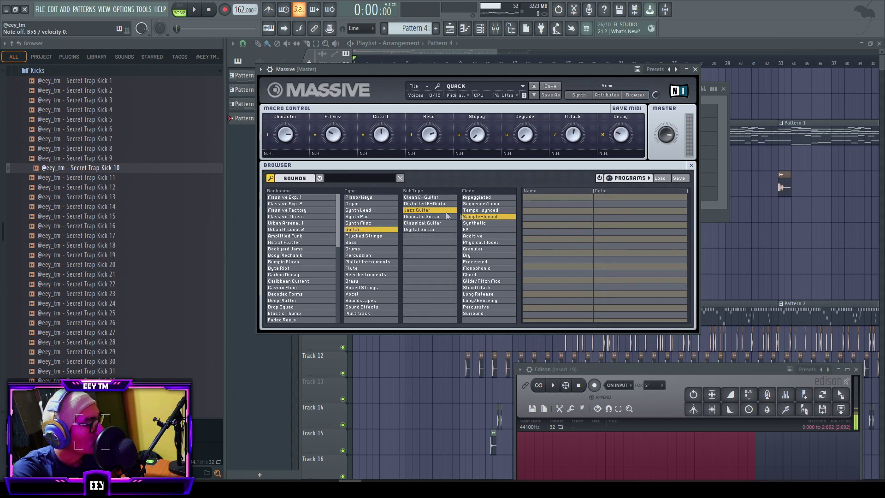
left_click(486, 211)
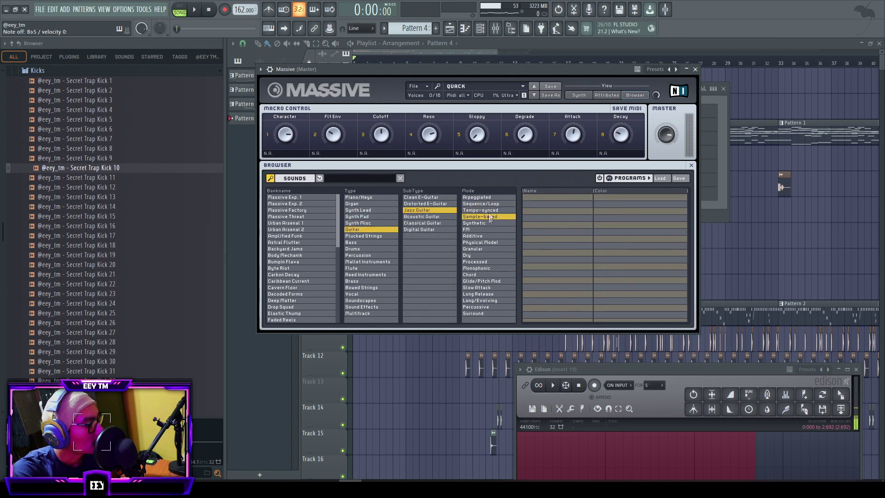
left_click(490, 198)
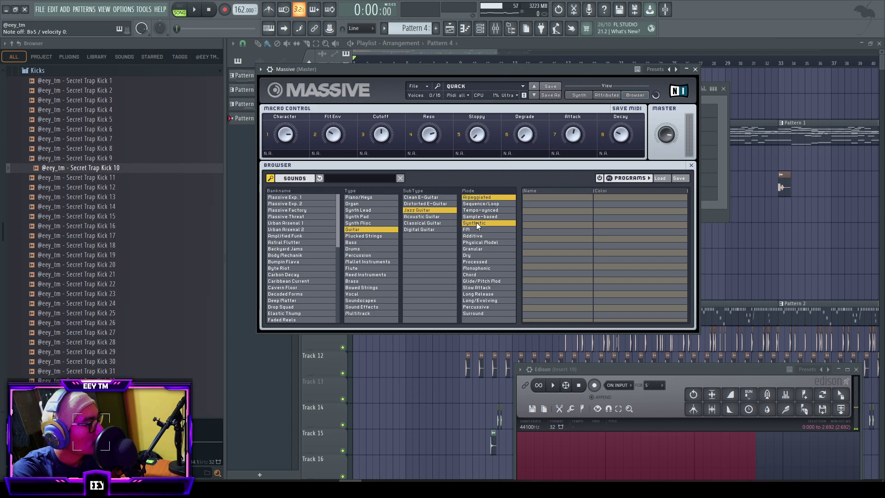
left_click(364, 242)
left_click(365, 235)
left_click(366, 236)
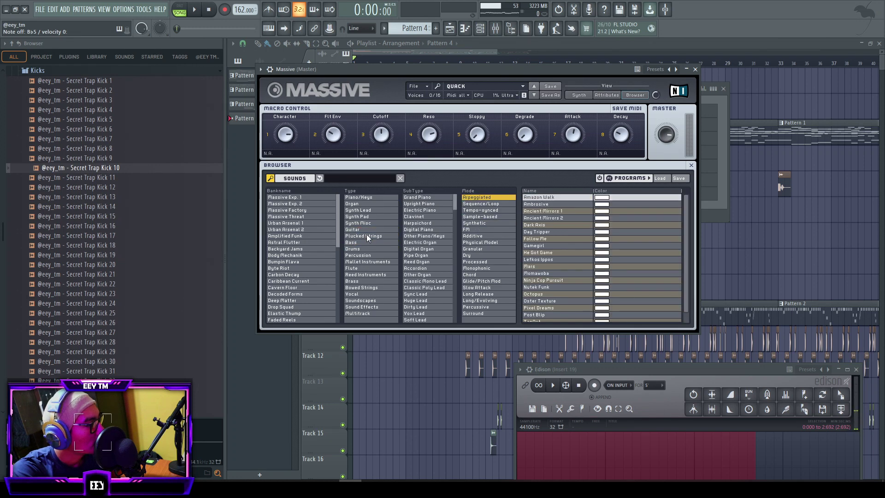
- Audition the Arpeggiated presets Day Tripper, Lefkos Ippos and Nutek Funk, and load Pixel Dreams
left_click(539, 234)
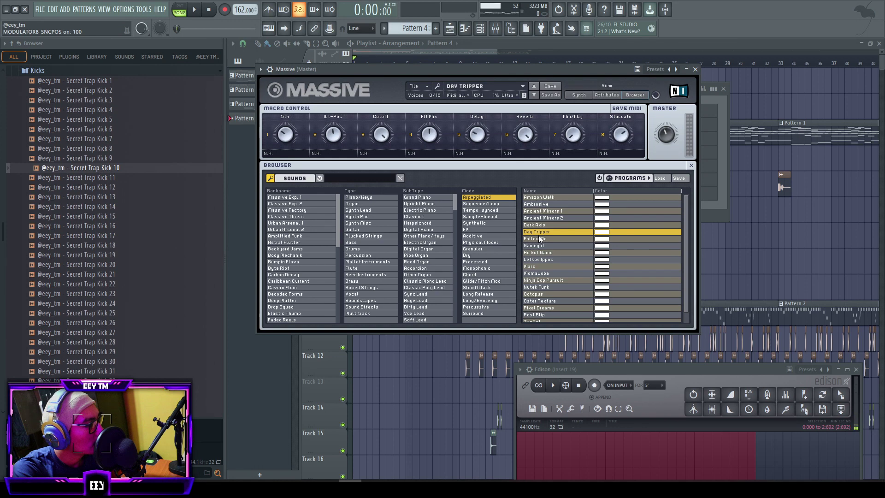
left_click(556, 259)
left_click(557, 286)
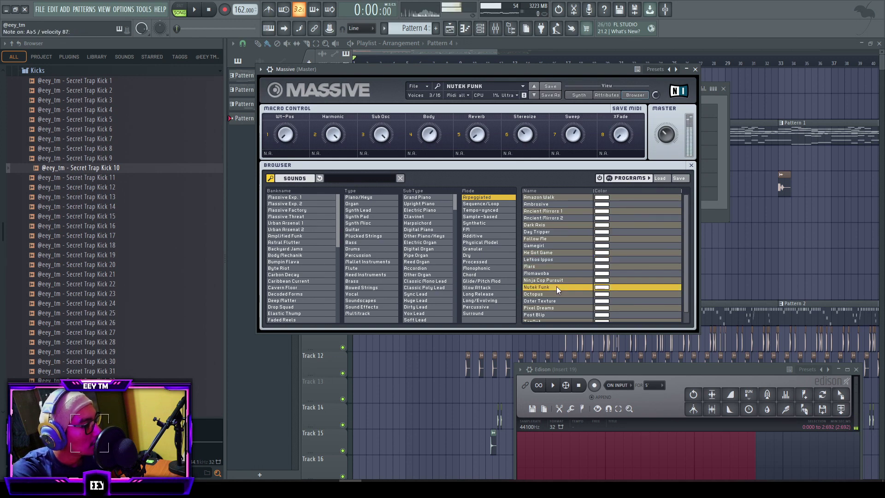
left_click(553, 308)
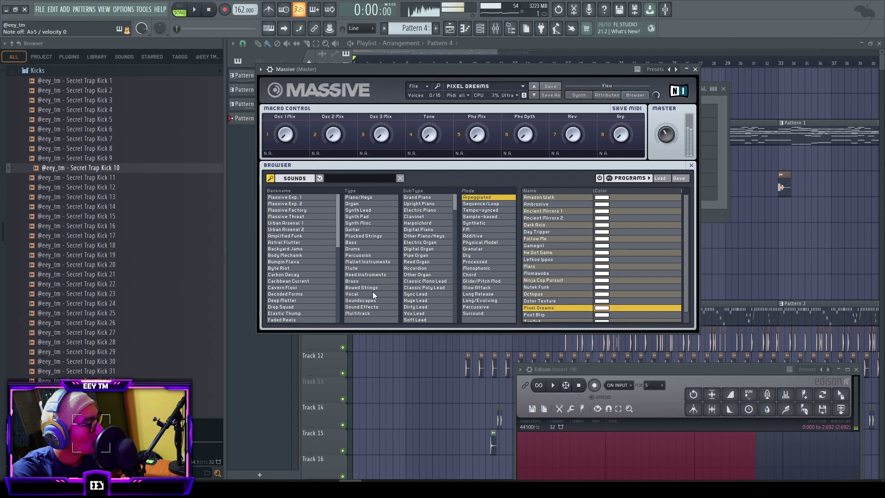
- Search Massive's Organ presets, adding the Sequence/Loop and Additive modes to the Arpeggiated filter
left_click(366, 204)
left_click(418, 210)
left_click(475, 223)
left_click(482, 203)
left_click(475, 236)
left_click(359, 204)
left_click(360, 204)
- Search Massive's Piano/Keys and Plucked Strings presets with the same mode filters, and clear the type filter
left_click(382, 197)
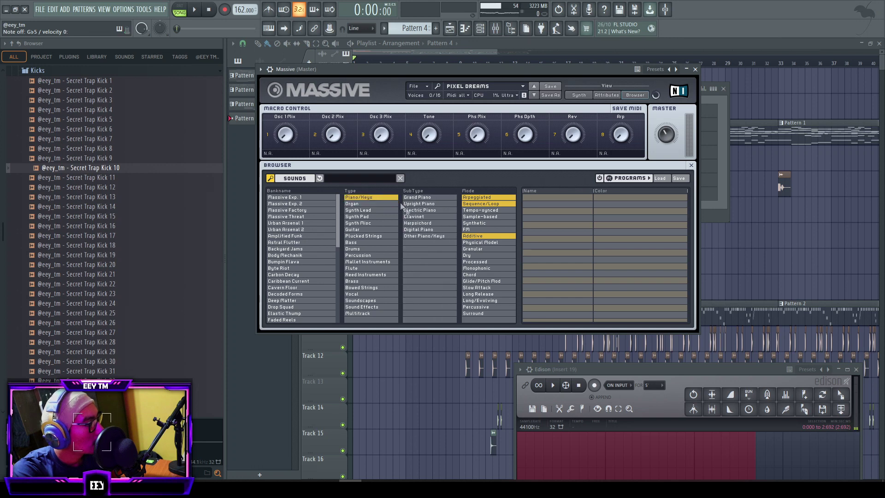
left_click(425, 210)
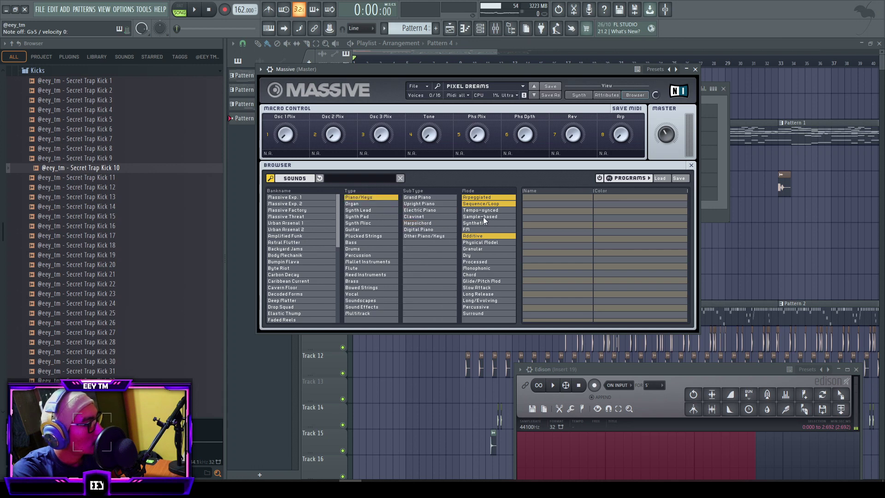
left_click(376, 197)
left_click(419, 229)
left_click(361, 223)
left_click(363, 235)
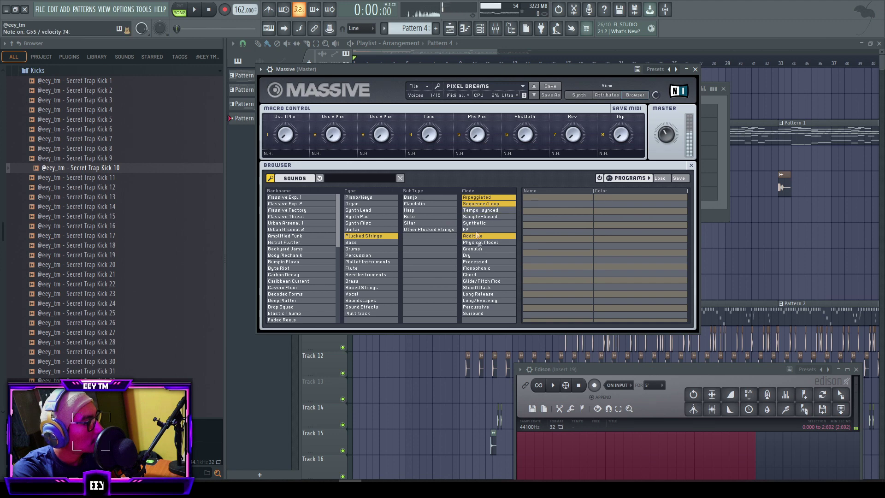
left_click(362, 209)
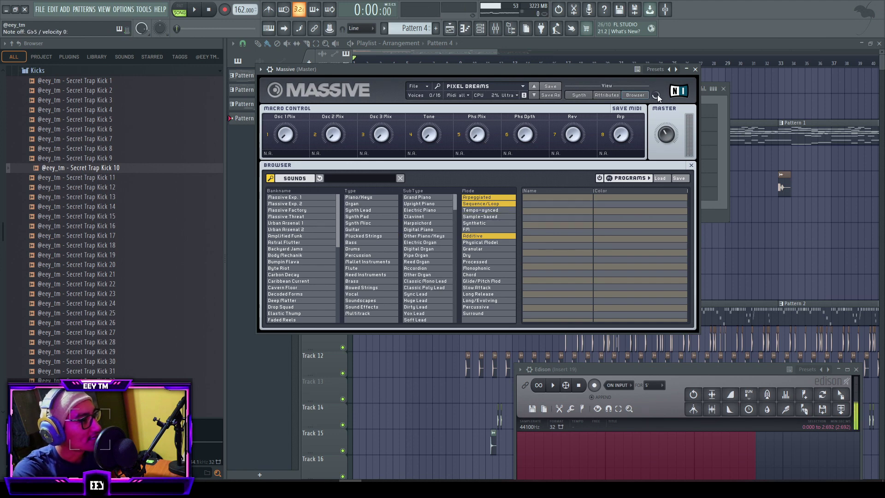
- Filter the presets by the Massive Exp. 1 and Massive Exp. 2 banks, and close Massive
left_click(295, 197)
left_click(299, 203)
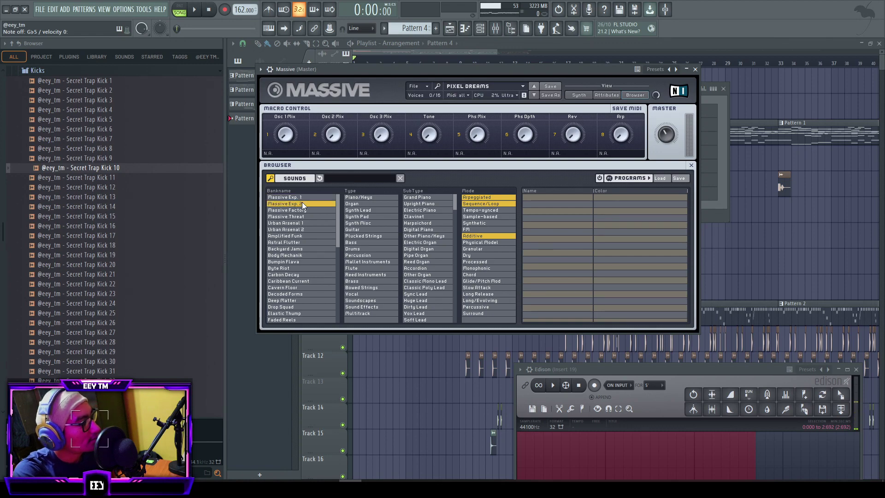
left_click(695, 69)
- Add a new Kontakt 7 instrument channel and filter its library to the Synth Pad sound type
left_click(526, 215)
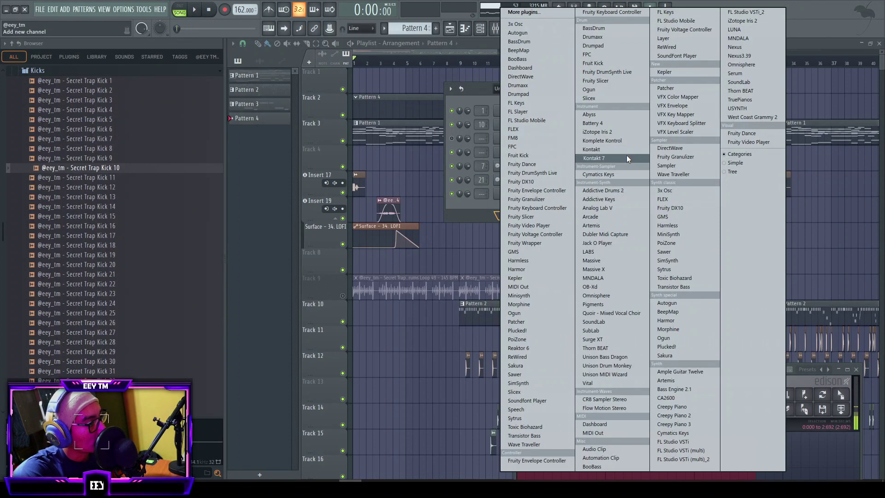
left_click(626, 155)
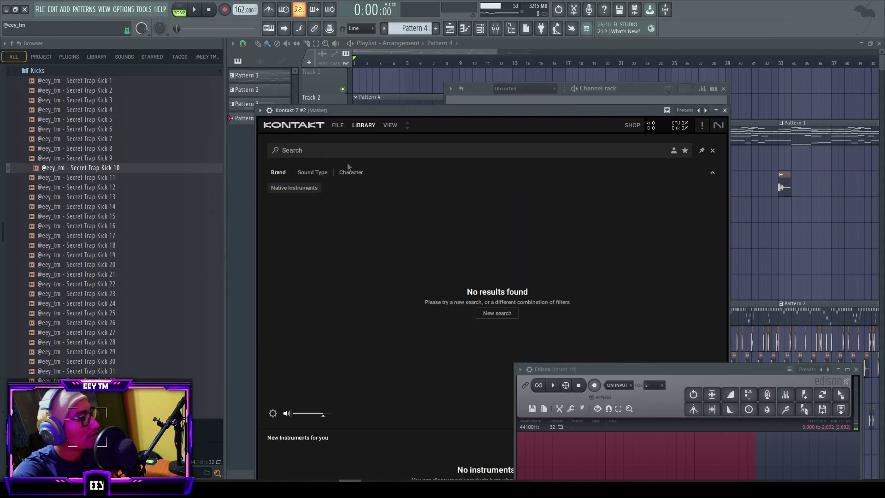
scroll(384, 278, "down", 5)
scroll(406, 278, "up", 5)
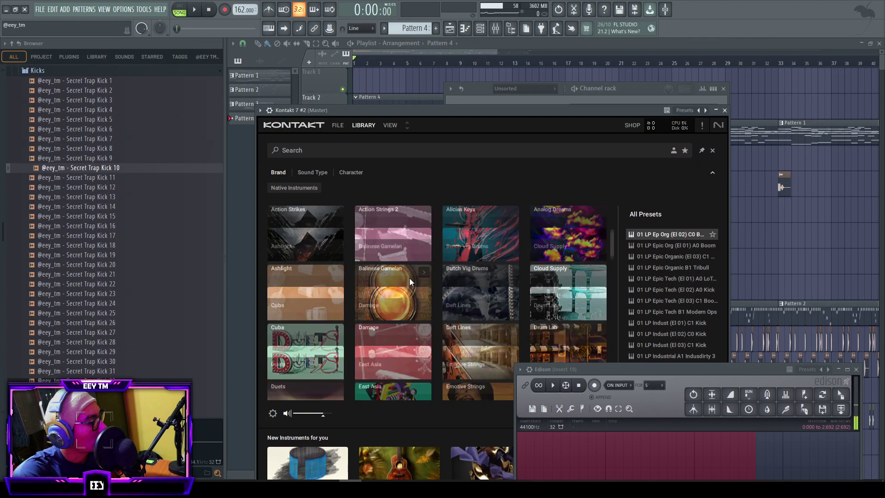
left_click(314, 172)
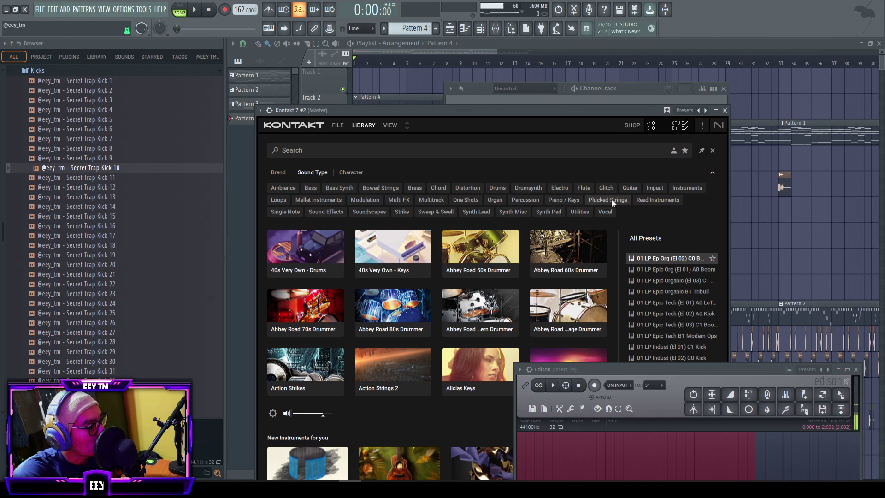
left_click(554, 211)
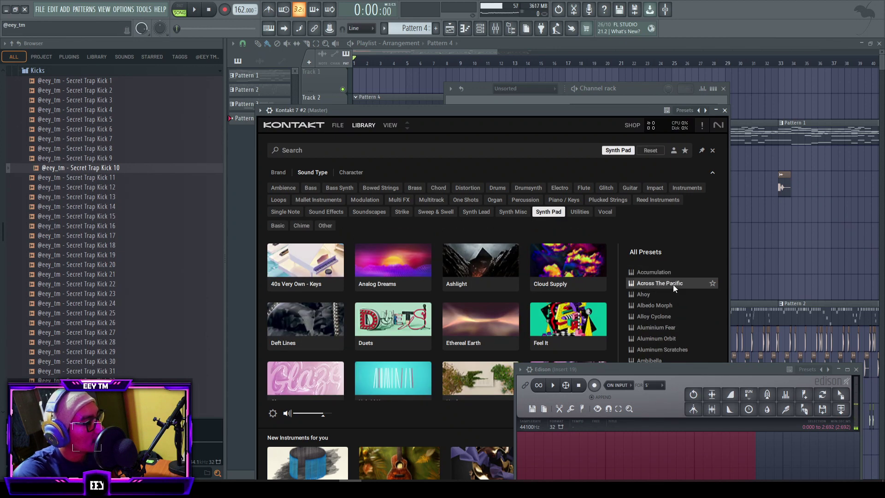
- Audition the Synth Pad presets Accumulation, Ahoy, Albedo Morph, Alloy Cyclone and Aluminium Fear
left_click(664, 272)
left_click(665, 295)
left_click(664, 304)
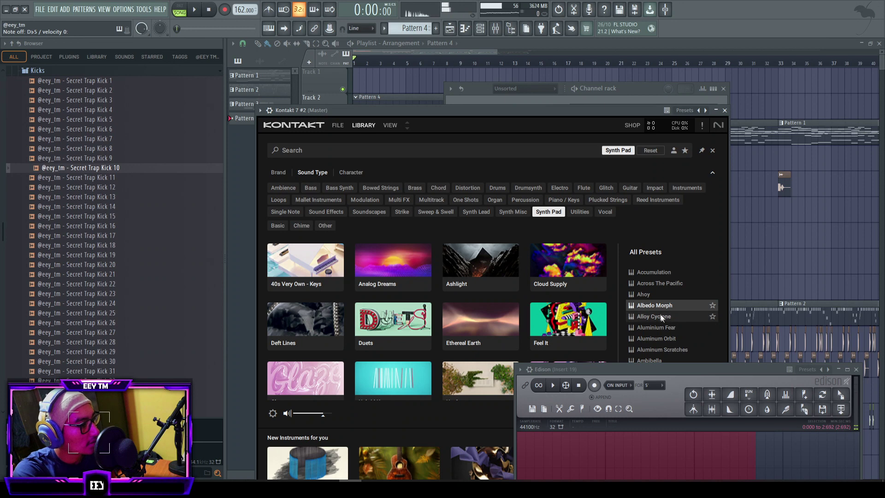
left_click(660, 314)
left_click(659, 295)
left_click(659, 328)
- Audition the Synth Pad presets Amityville, Amorphous Metal, Amped Modular Bass, Andromeda, Atlantis and Arctic Morning
scroll(663, 314, "down", 2)
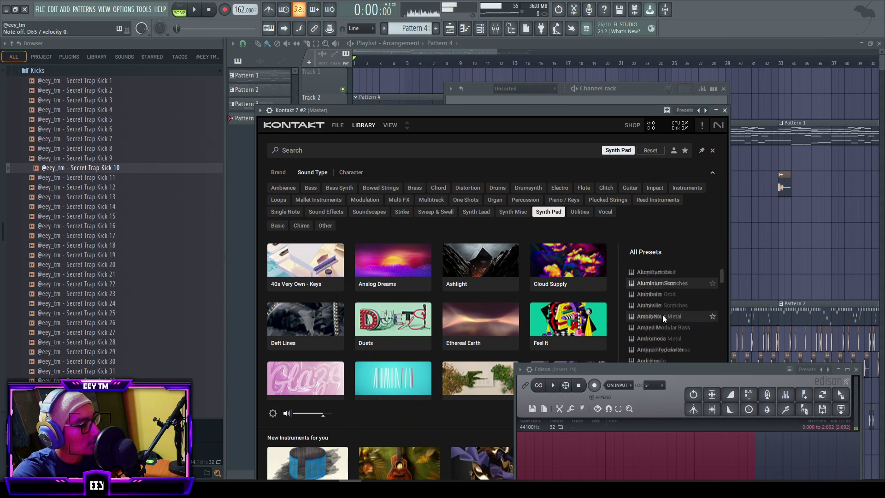
left_click(659, 304)
left_click(660, 317)
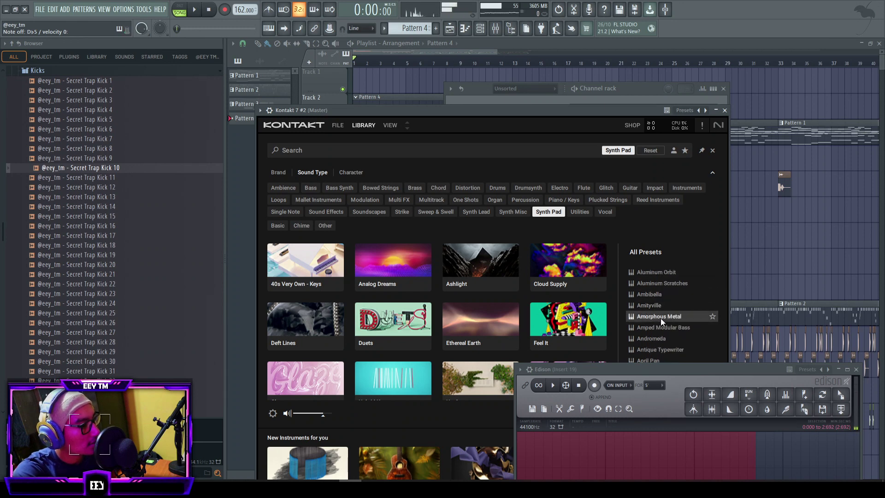
left_click(662, 327)
left_click(666, 338)
scroll(665, 331, "down", 2)
left_click(663, 316)
left_click(663, 306)
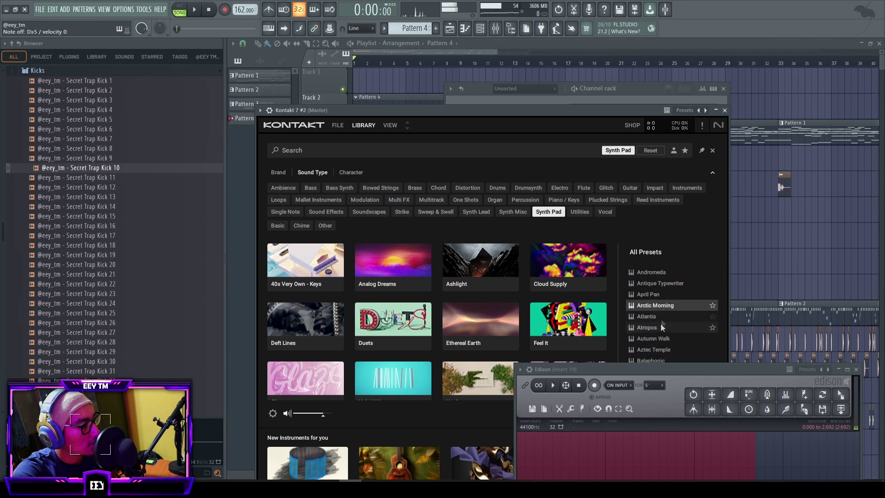
- Audition the Synth Pad presets Autumn Walk, Balinese, Balaphonic, Bare Minimum, Basement Sprites and Bassofsky
left_click(665, 339)
scroll(661, 318, "down", 2)
left_click(661, 305)
left_click(663, 293)
left_click(662, 316)
left_click(662, 327)
left_click(659, 337)
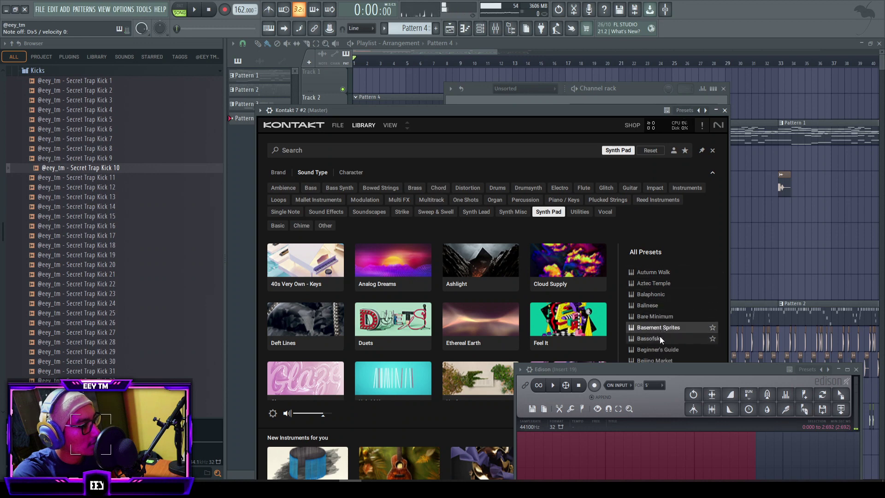
- Audition the Synth Pad presets Belle De Jour, Bells, Bhang Drum, Biometallic Process and Bizarre Beauty
scroll(659, 338, "down", 2)
left_click(660, 305)
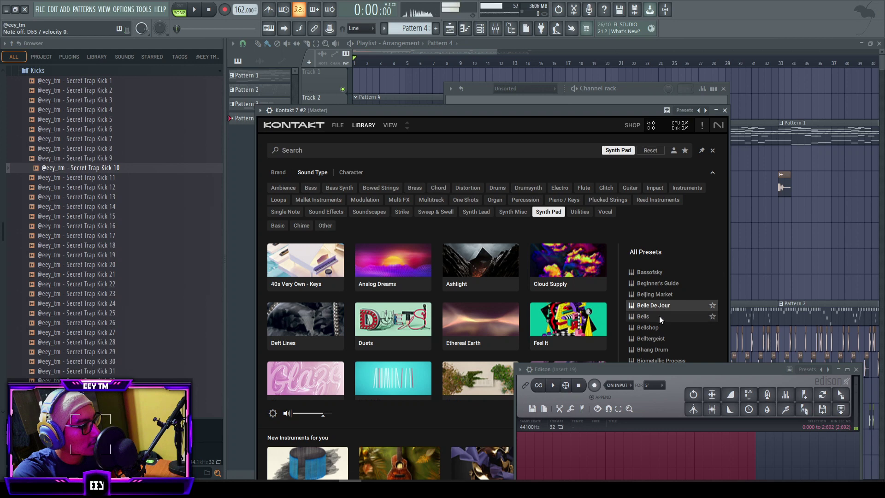
left_click(659, 316)
scroll(659, 309, "down", 2)
left_click(659, 305)
left_click(662, 317)
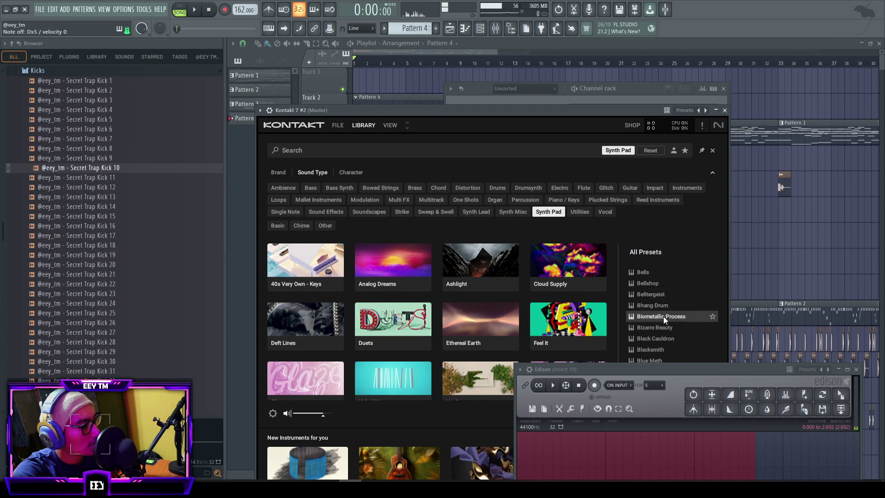
left_click(664, 327)
- Load the Black Cauldron preset, test it on the Kontakt keyboard, and close the instrument window
scroll(660, 322, "down", 2)
left_click(658, 295)
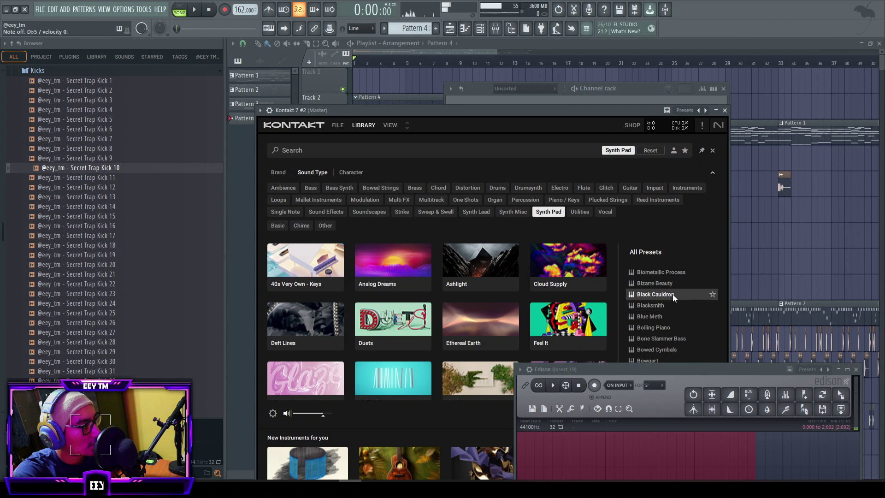
double_click(674, 294)
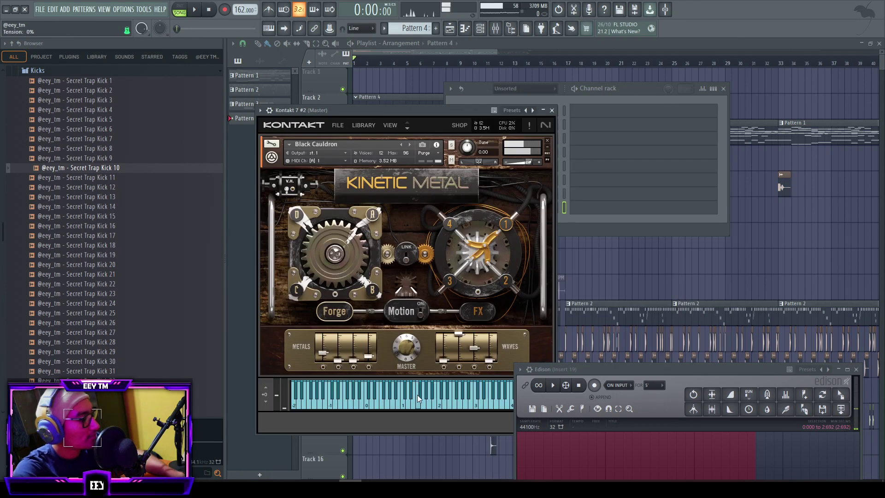
left_click_drag(431, 399, 465, 401)
left_click(552, 110)
- In the piano roll of Kontakt 7 #2, enter two-step-long notes C7, A♭6, G6 and F6 from the start of bar 1
key("space")
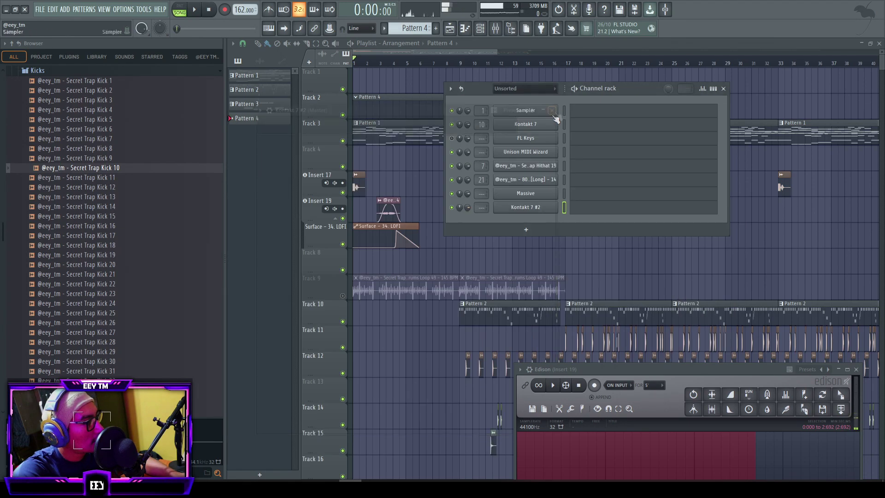
right_click(556, 207)
left_click(579, 211)
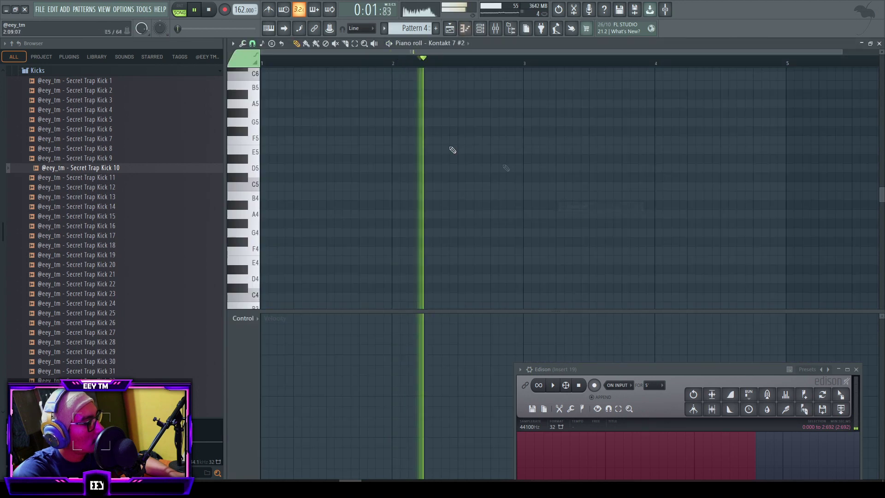
key("space")
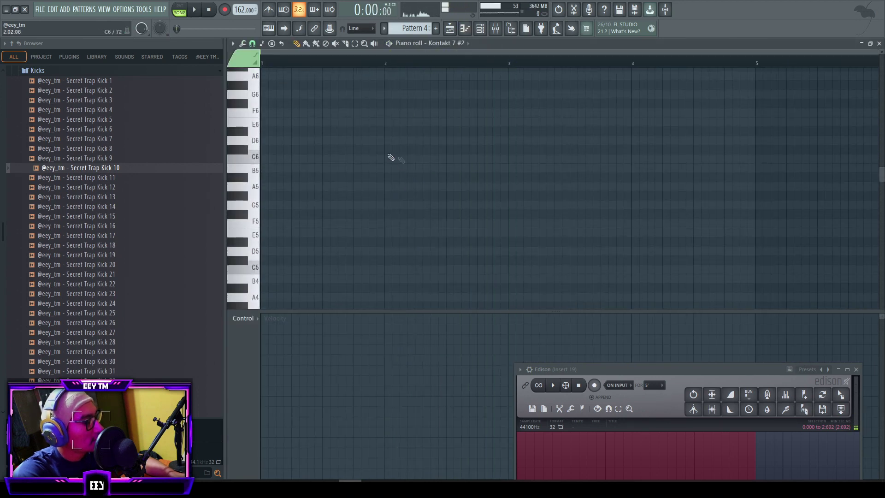
mouse_move(275, 172)
left_mouse_down()
mouse_move(260, 169)
mouse_move(253, 146)
mouse_move(255, 157)
left_mouse_up()
left_click_drag(322, 158, 279, 141)
scroll(263, 120, "up", 3)
left_click(275, 95)
left_click(295, 150)
left_click(307, 168)
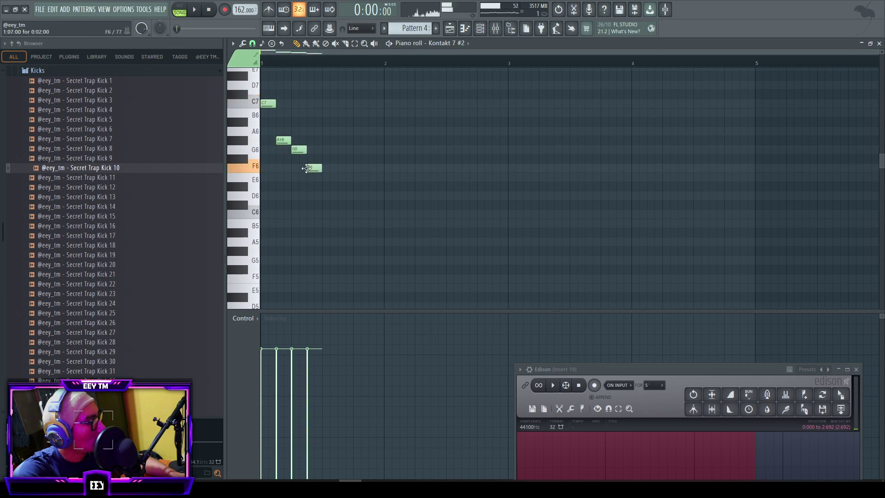
- Lower the fourth note of the phrase to C6, previewing the phrase along the way
left_click_drag(306, 173, 305, 205)
key("space")
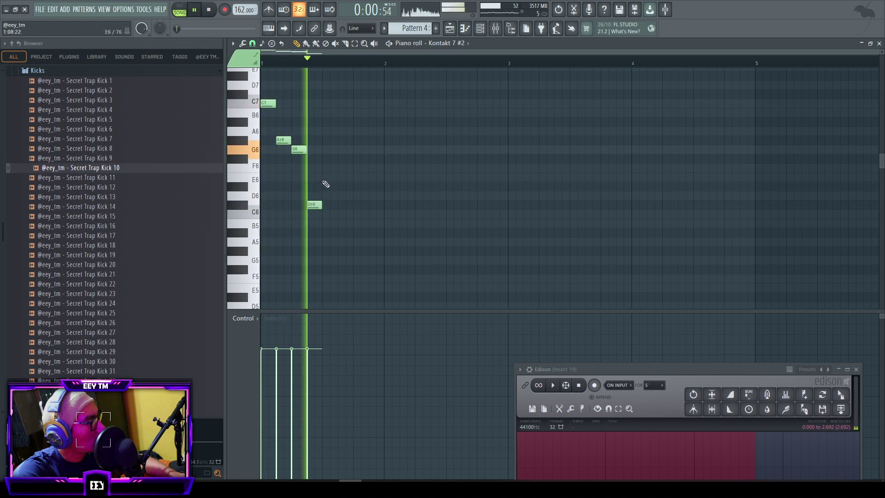
left_click_drag(314, 218, 315, 216)
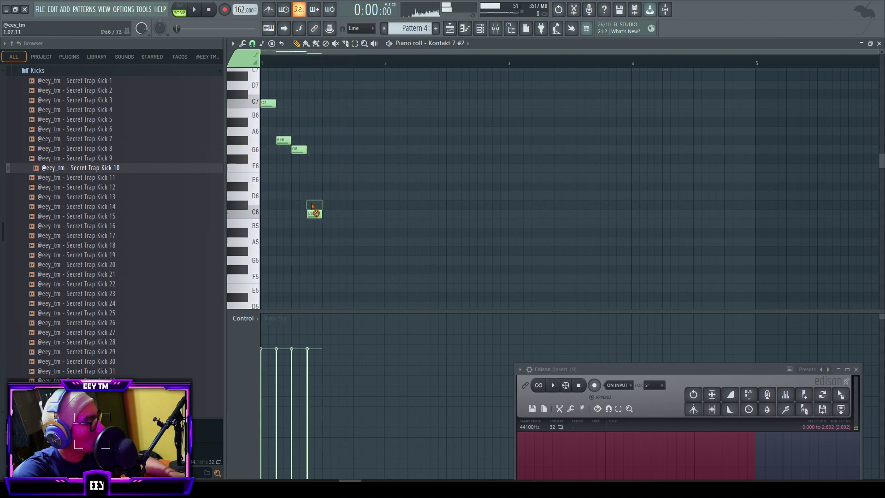
- Select the four-note phrase and duplicate it back to back through bars 1 to 4 and into bar 5
key("ctrl+a")
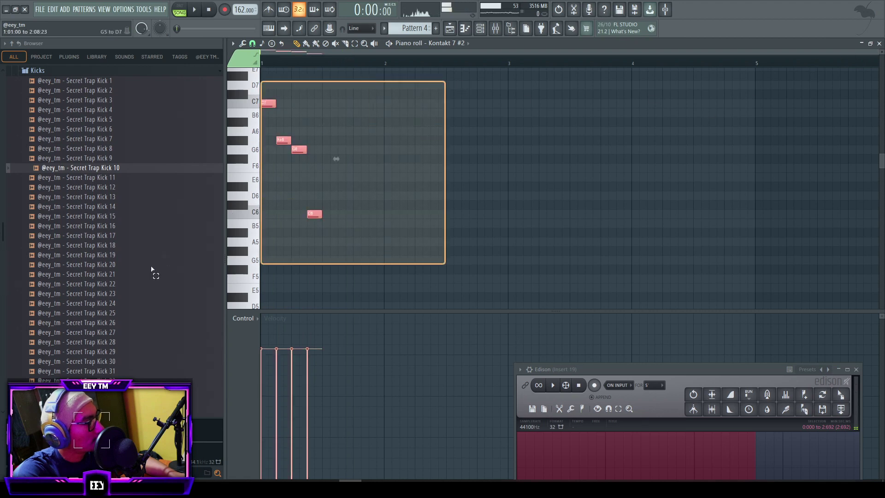
key("ctrl+b")
key("ctrl+b")
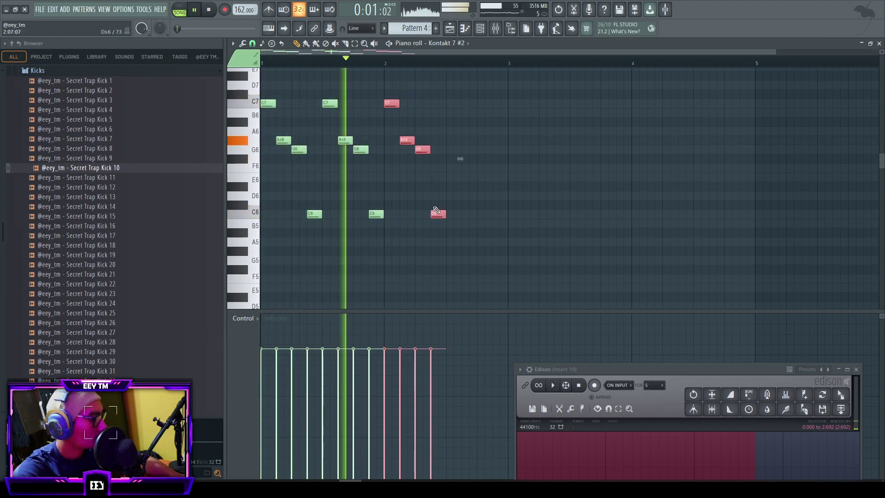
key("ctrl+b")
key("ctrl+b")
key("ctrl+b")
key("ctrl+b")
key("ctrl+b")
key("ctrl+b")
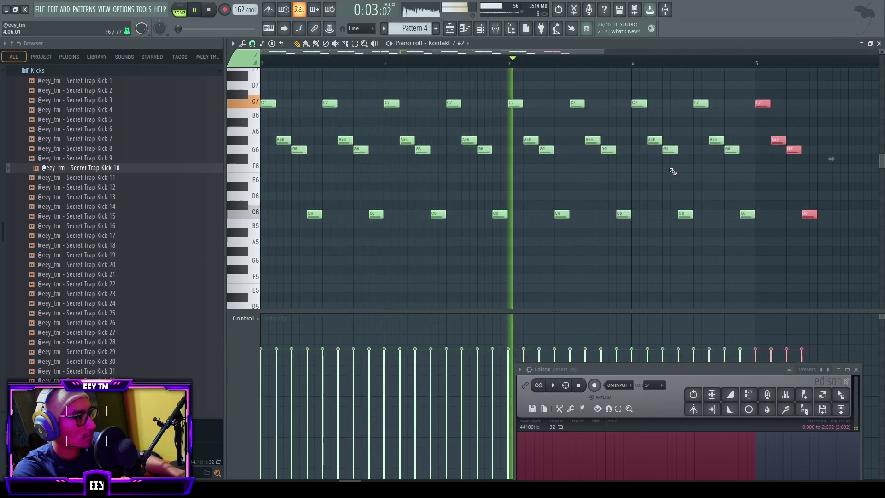
- Clear the note selection and delete the four surplus notes in bar 5
key("space")
left_click(591, 193, "ctrl")
key("space")
right_click(763, 103)
right_click(778, 140)
right_click(793, 149)
right_click(809, 214)
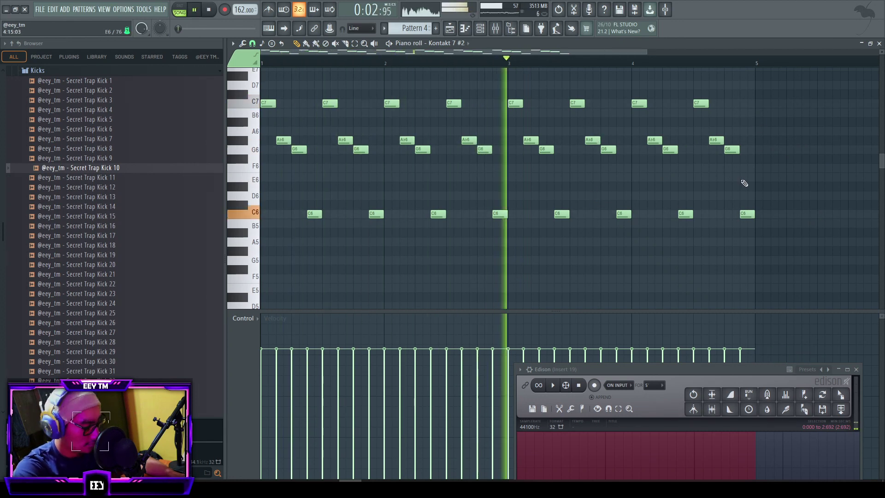
- Select the whole four-bar sequence and duplicate it into bars 5 to 8
scroll(681, 115, "down", 2, "ctrl")
key("ctrl+a")
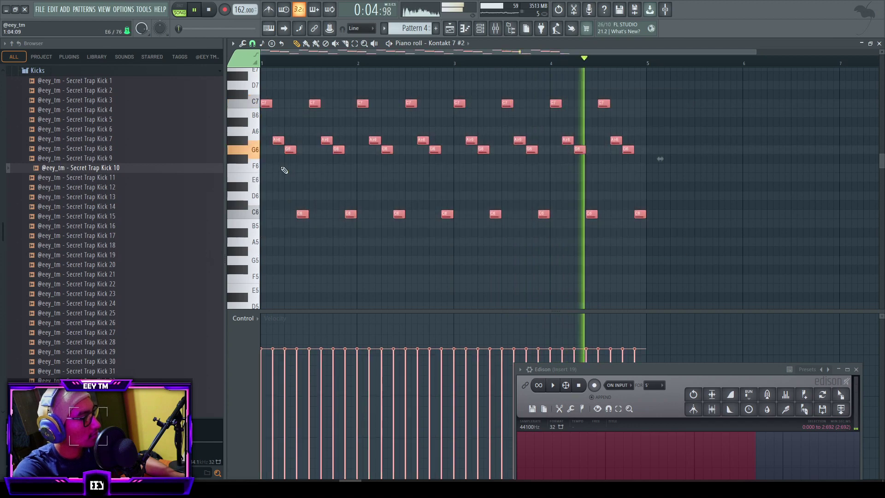
key("ctrl+b")
scroll(795, 157, "down", 3, "ctrl")
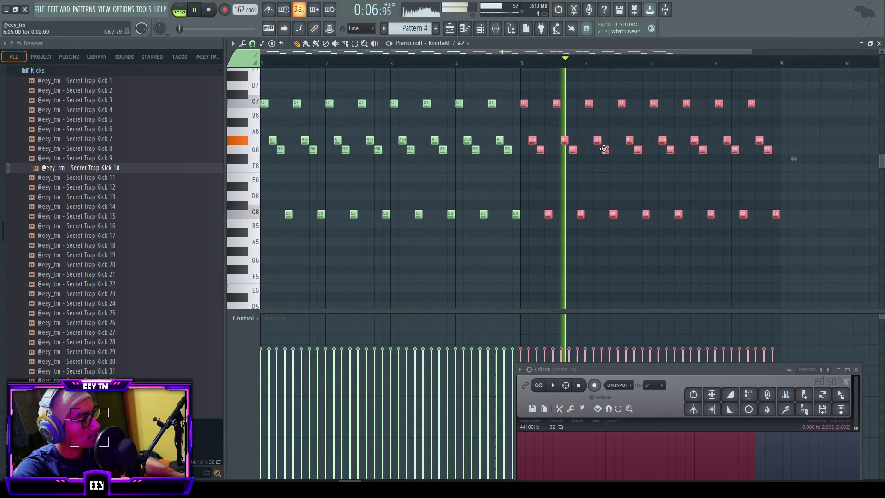
- Add a descending E♭7, D♭7, C7 run above the phrase early in bar 7 and preview it
left_click(608, 171, "ctrl")
scroll(618, 184, "up", 3, "ctrl")
key("space")
mouse_move(518, 74)
left_mouse_down()
mouse_move(518, 95)
mouse_move(529, 89)
mouse_move(526, 76)
left_mouse_up()
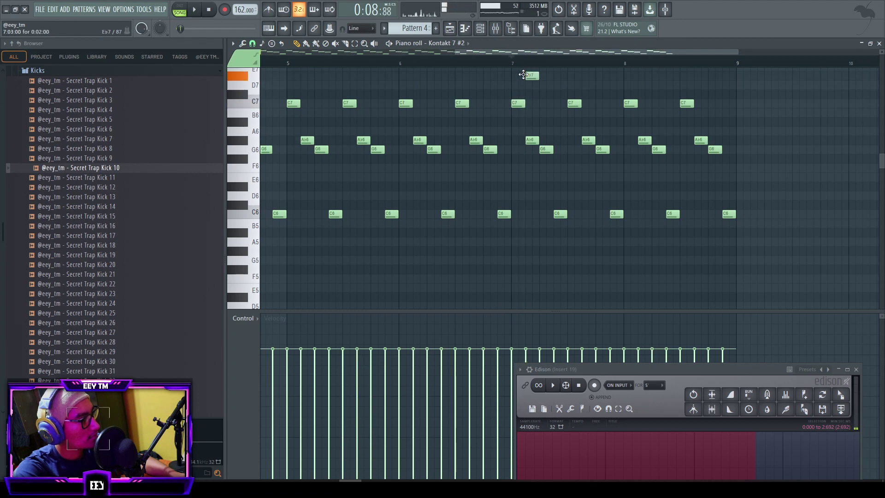
left_click(541, 92)
left_click(559, 103)
key("space")
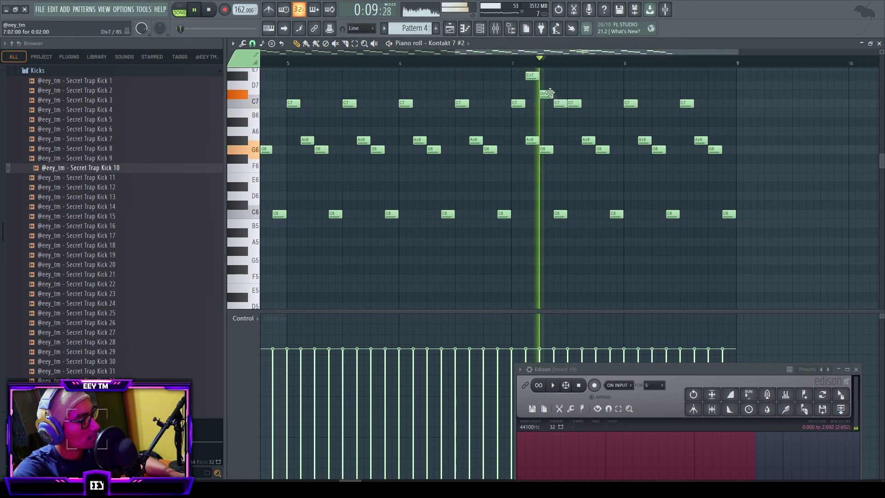
scroll(593, 137, "up", 3)
key("space")
scroll(560, 189, "down", 2)
key("space")
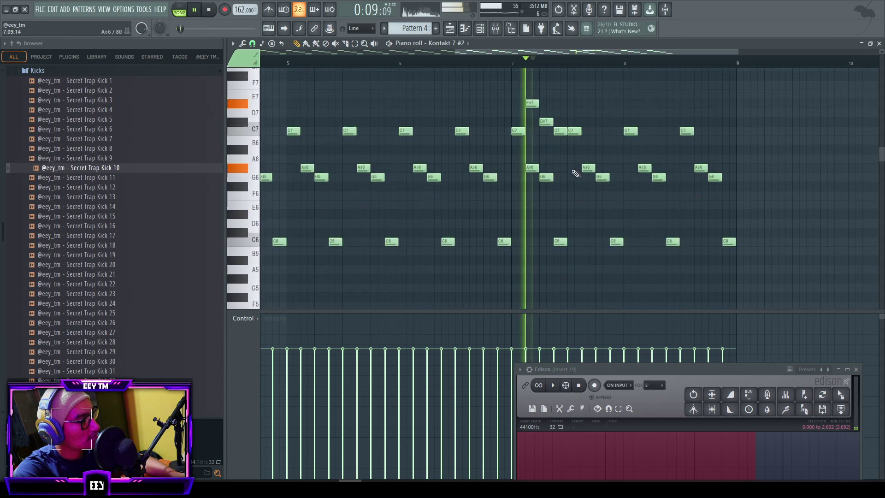
- Select the E♭7, D♭7, C7 run and repeat it through the rest of bars 7 and 8
scroll(599, 180, "up", 2)
scroll(631, 185, "up", 1)
key("space")
key("space")
left_click_drag(516, 109, 470, 172)
left_click_drag(463, 130, 771, 129)
key("space")
key("space")
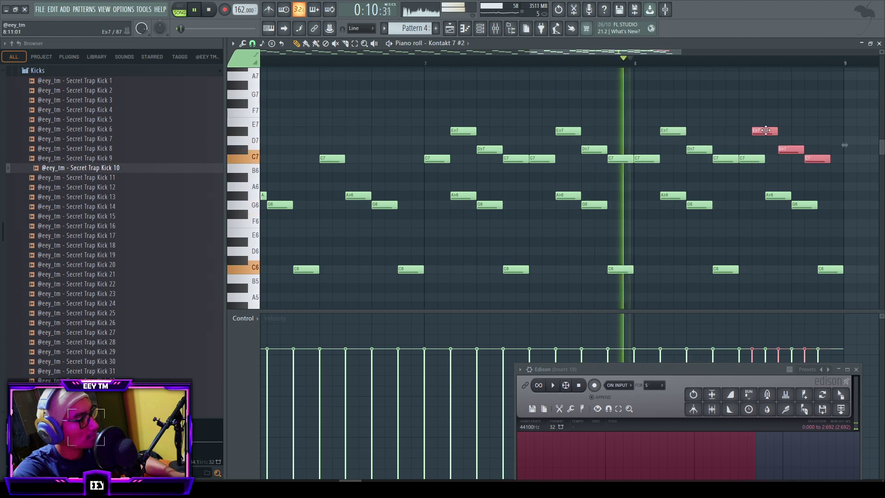
- Replace the last E♭7 in bar 8 with a closing F7, A♭7 and G7, and play the pattern back
left_click(773, 120, "ctrl")
key("space")
left_click_drag(770, 99, 797, 84)
right_click(772, 130)
key("space")
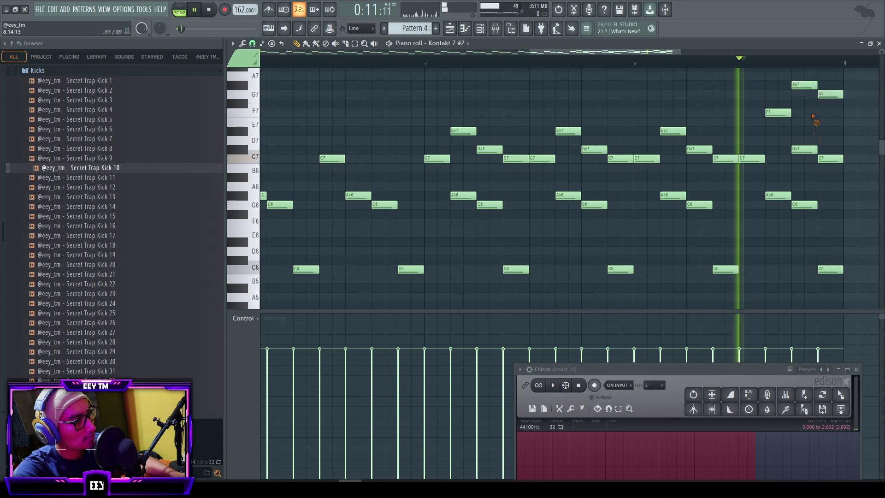
scroll(821, 161, "down", 4)
key("space")
key("space")
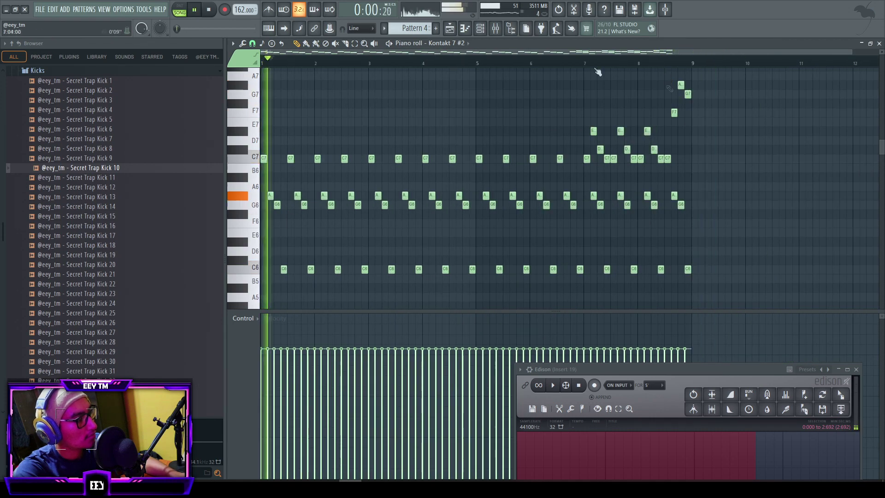
- Bring up the mixer with the channel rack and route Kontakt 7 #2 to mixer insert 12
left_click(496, 29)
left_click(485, 29)
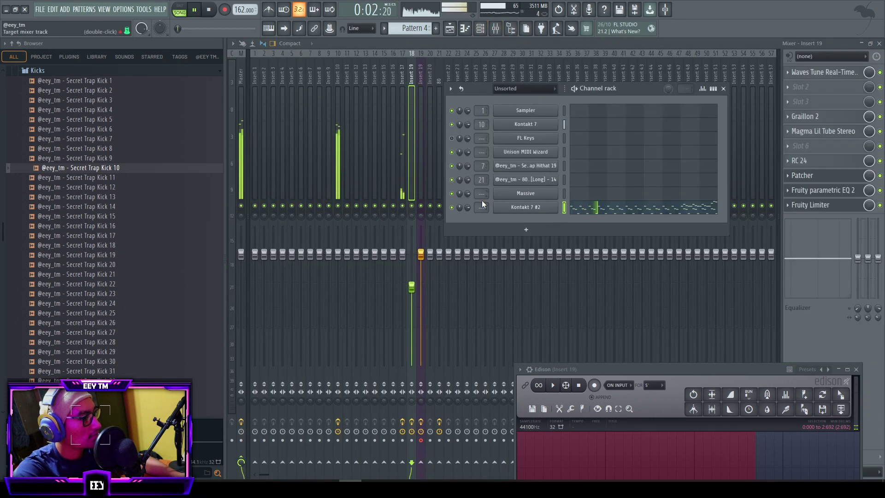
left_click_drag(481, 207, 482, 181)
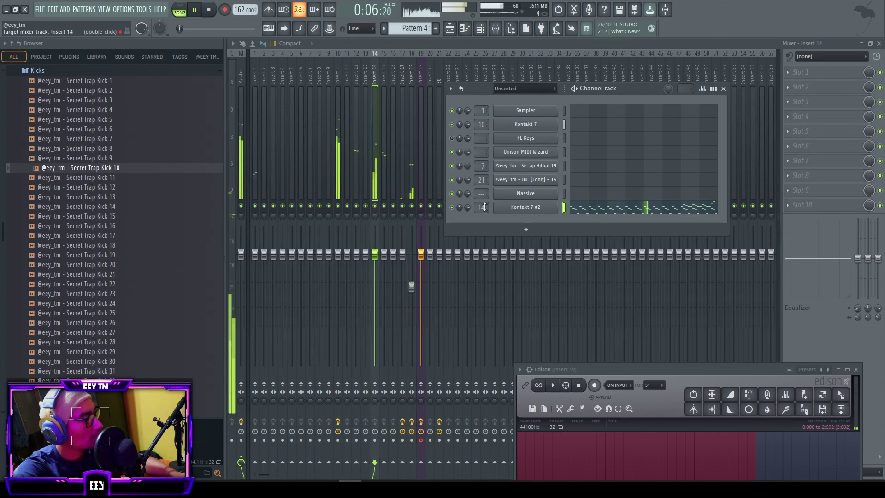
scroll(485, 207, "down", 2)
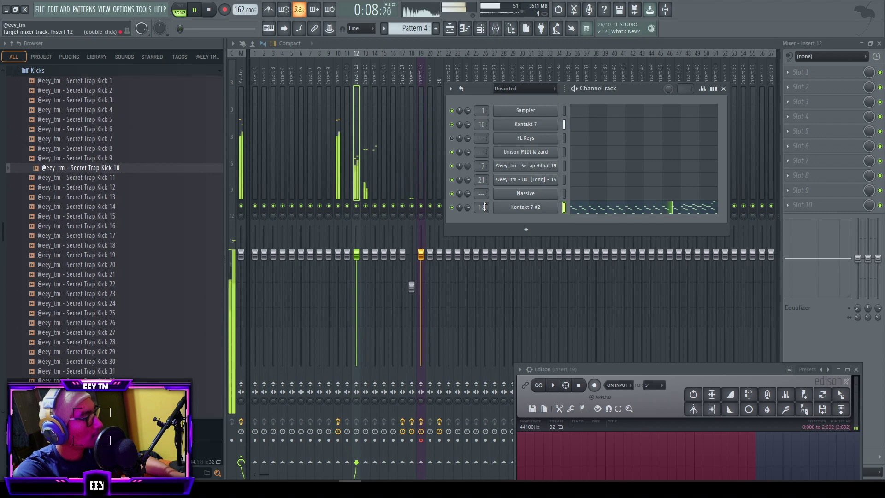
- Close the channel rack and load Patcher into effect slot 6 of mixer insert 12
key("F6")
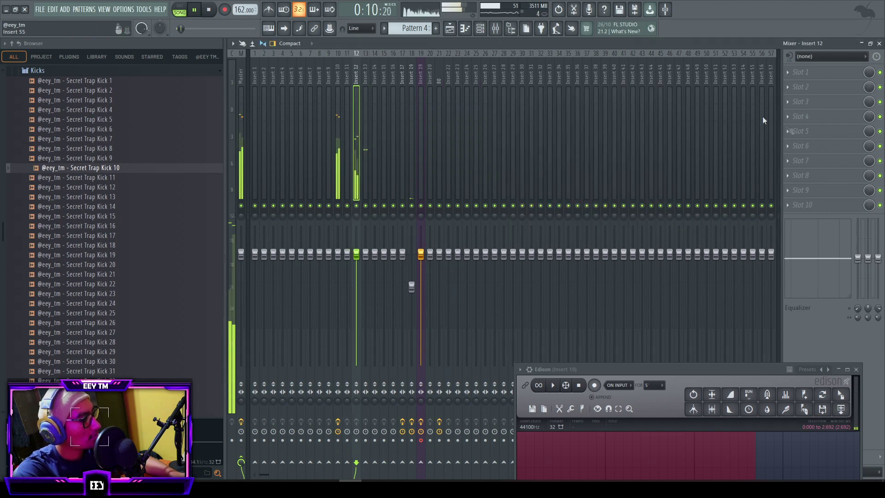
left_click(820, 146)
left_click(821, 144)
left_click(822, 144)
left_click(822, 144)
left_click(825, 147)
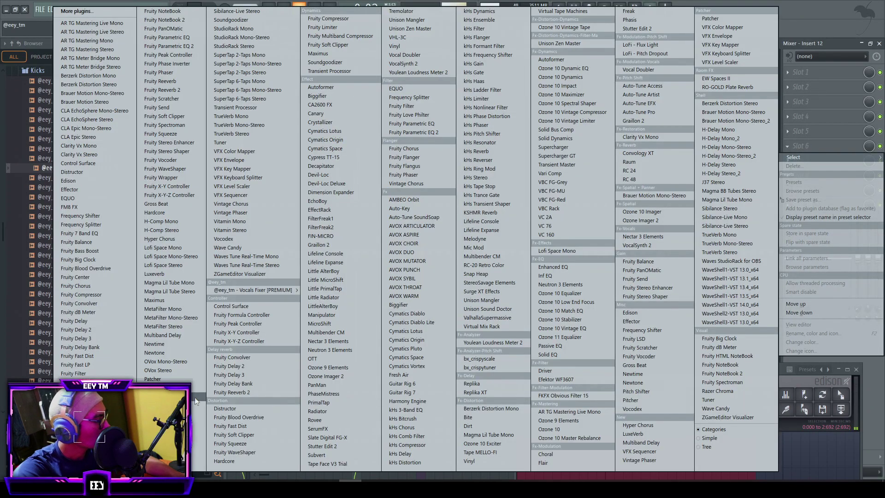
left_click(152, 379)
left_click(541, 170)
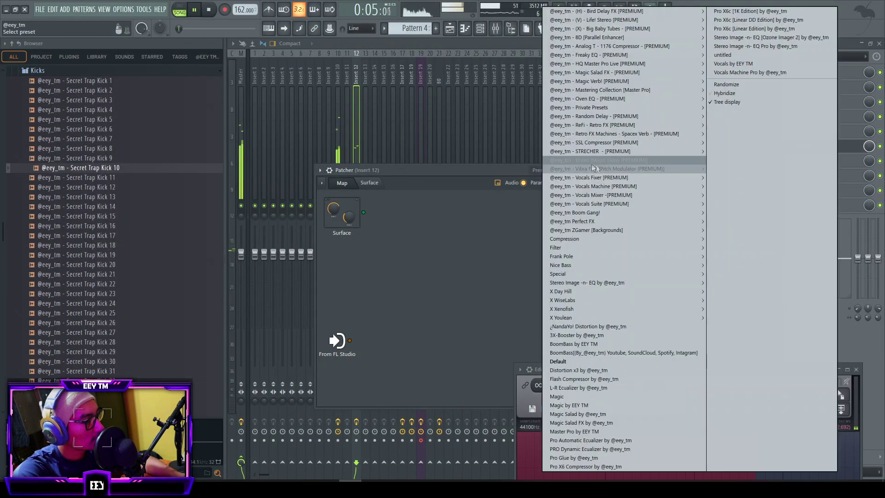
mouse_move(628, 126)
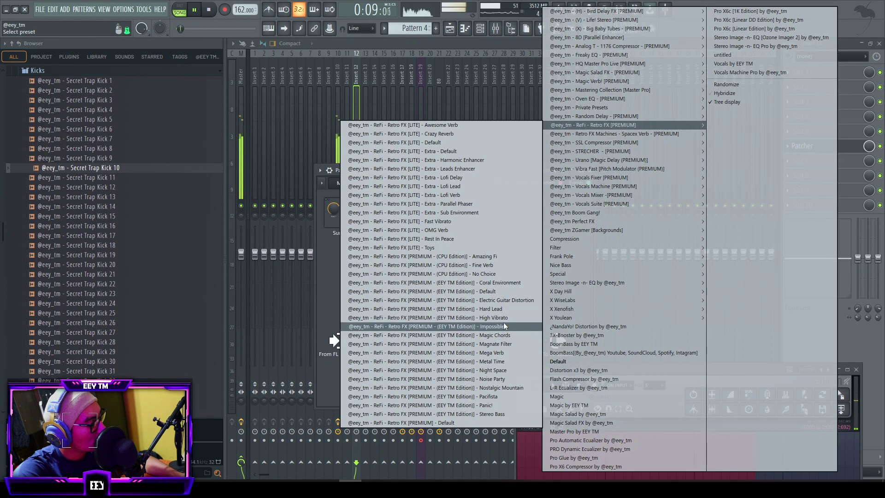
left_click(507, 335)
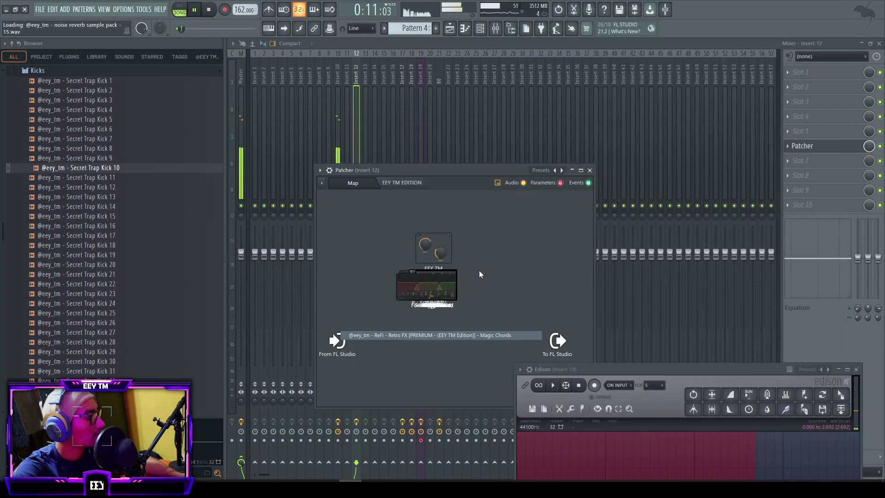
- Audition the effect during playback, switch off its DISTHOR module and lower Patcher's mix level on insert 12 to 0%
key("space")
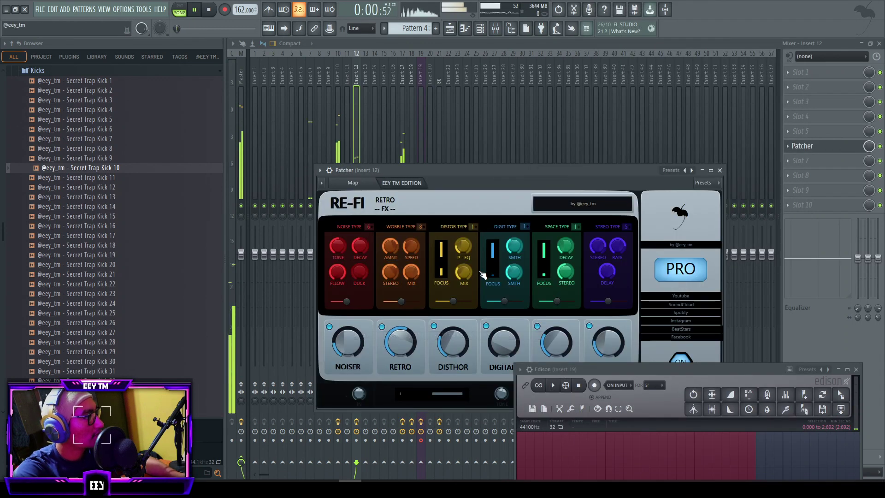
left_click_drag(493, 174, 465, 104)
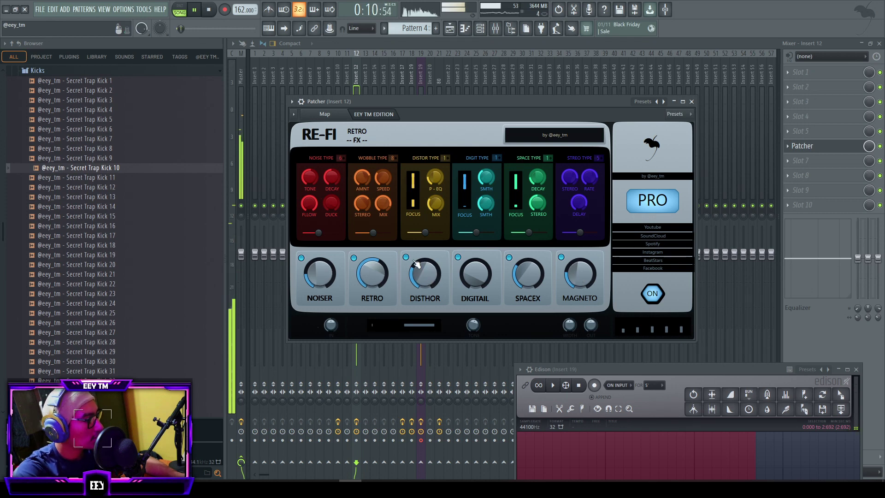
key("space")
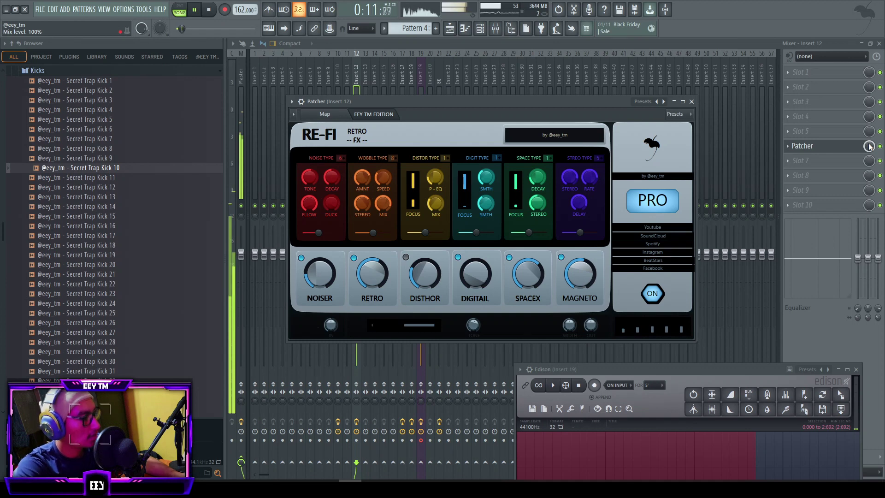
left_click_drag(869, 146, 870, 159)
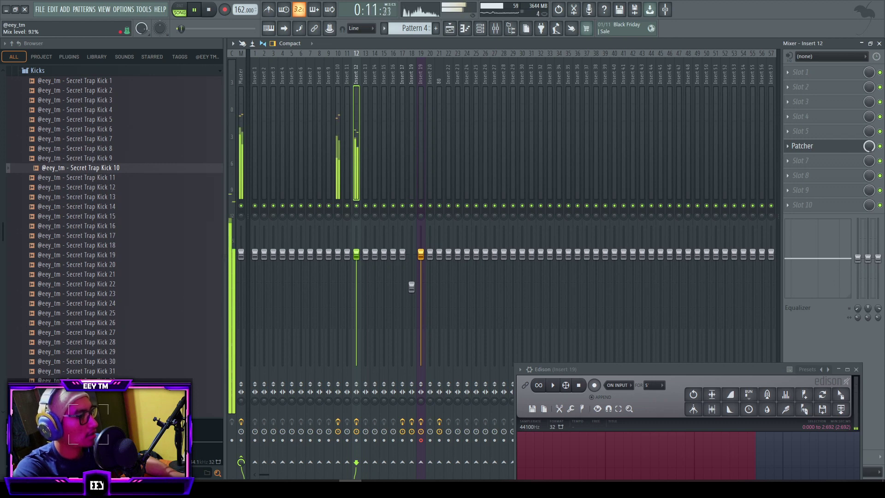
left_click_drag(869, 146, 869, 184)
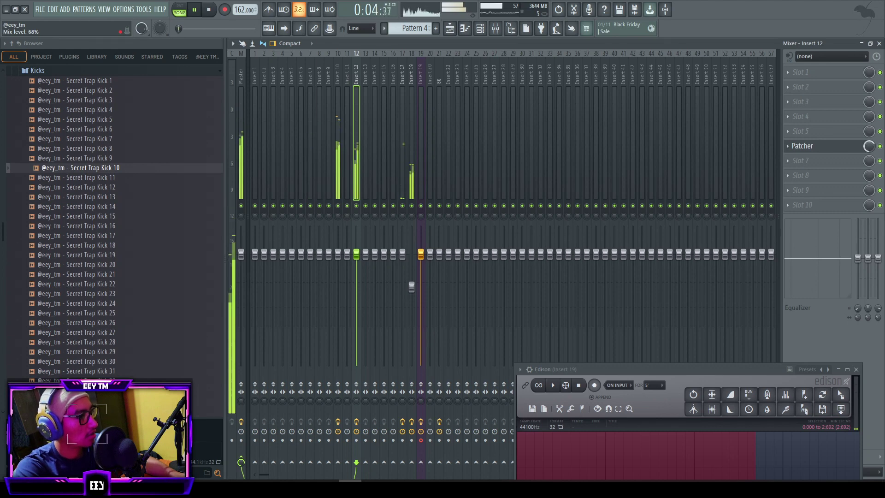
key("space")
- Try adding an automation clip for Patcher's mix level, check it in the playlist and undo it
right_click(868, 146)
left_click(849, 212)
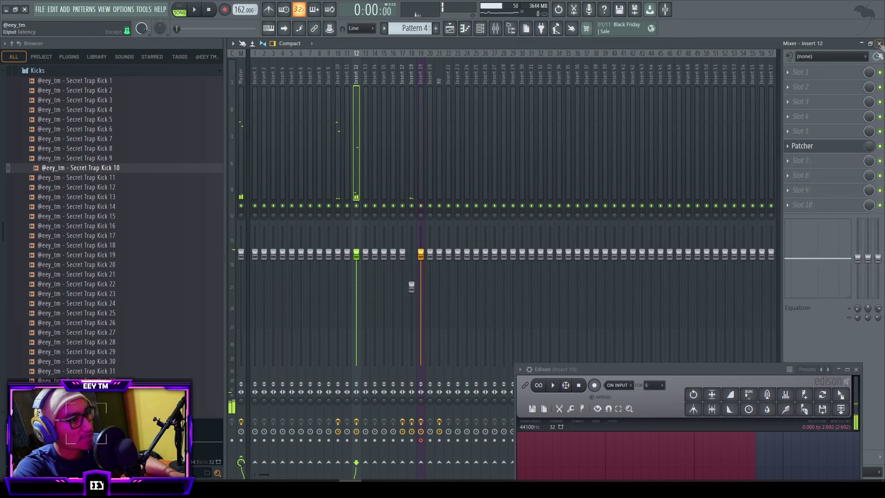
left_click(880, 43)
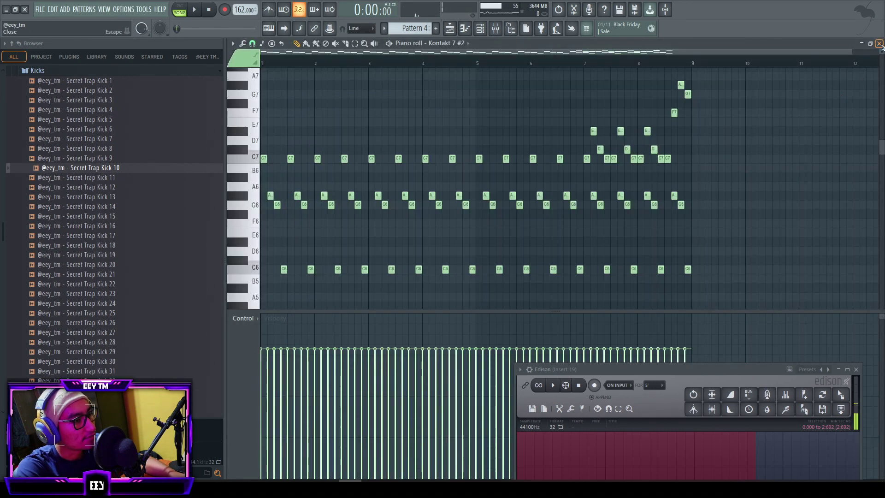
left_click(879, 43)
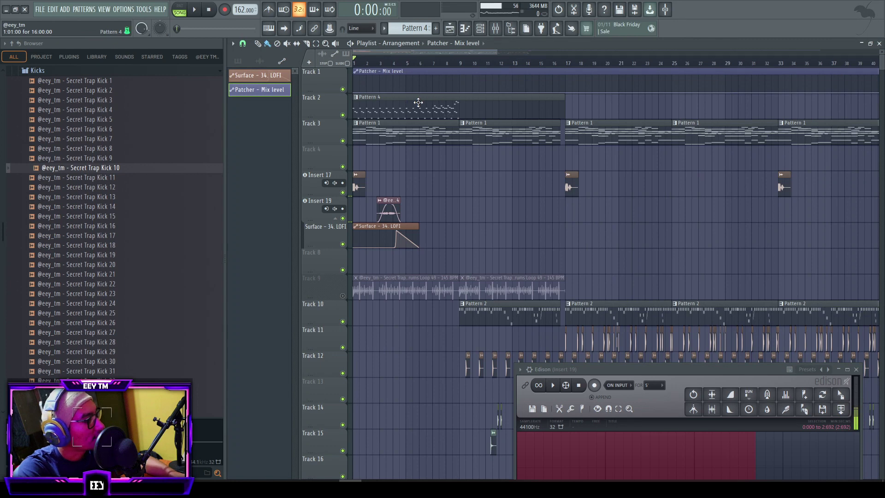
key("ctrl+z")
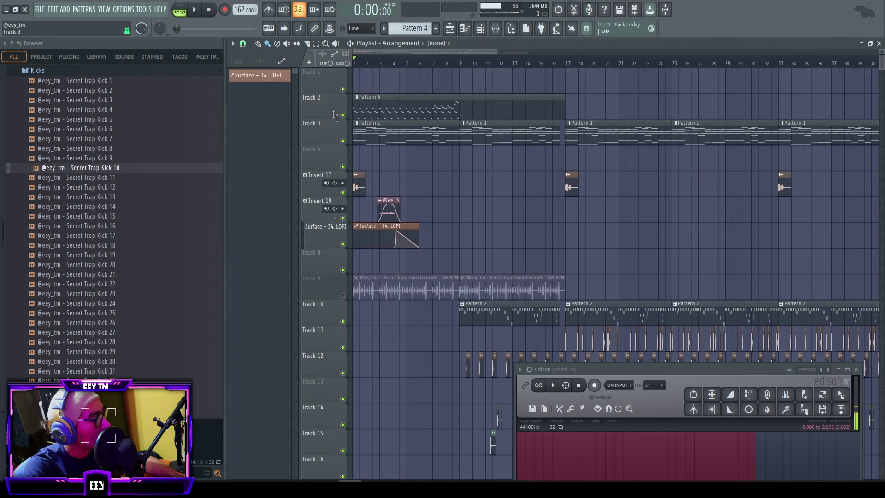
- Insert three empty playlist tracks between track 4 and the Insert 17 track
right_click(335, 150)
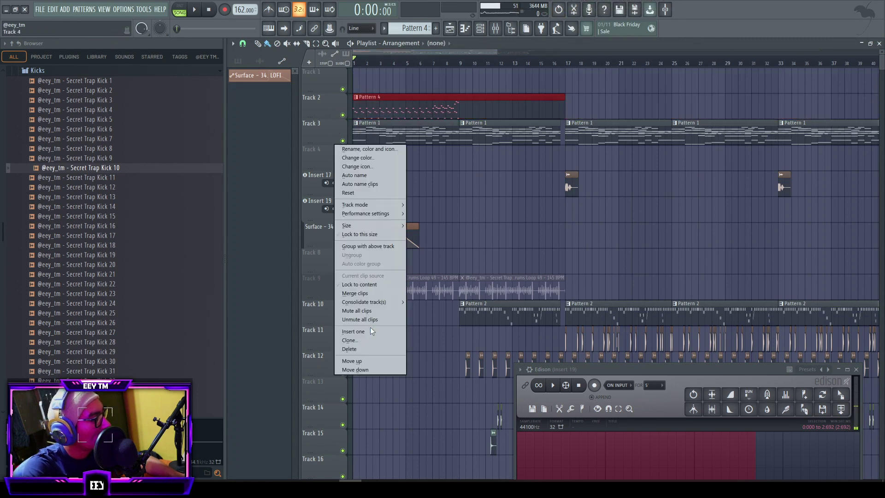
left_click(370, 330)
right_click(338, 146)
left_click(361, 331)
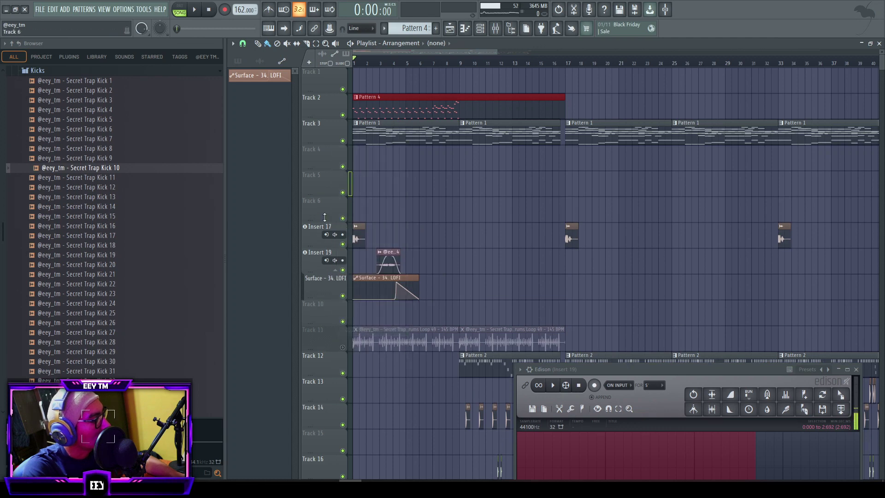
right_click(315, 198)
left_click(351, 382)
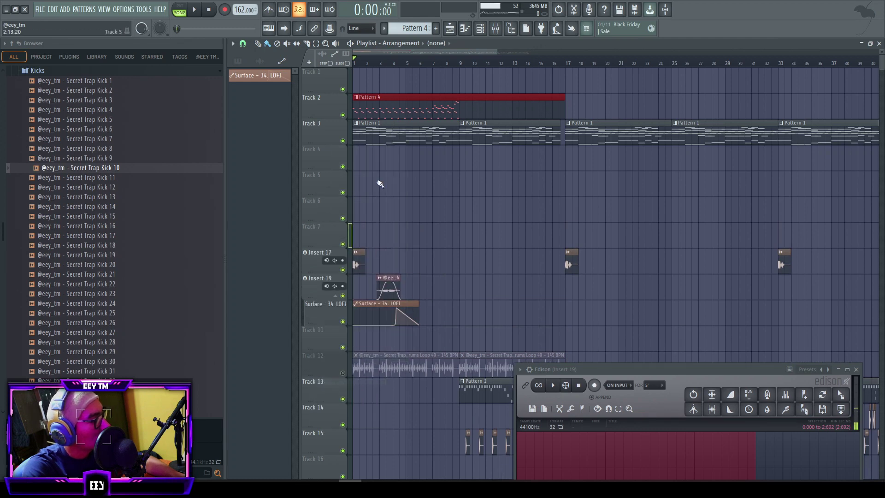
- Link playlist tracks 2 to 7 to mixer inserts 10 to 15, starting from track 2
right_click(343, 115)
mouse_move(449, 162)
left_click(479, 136)
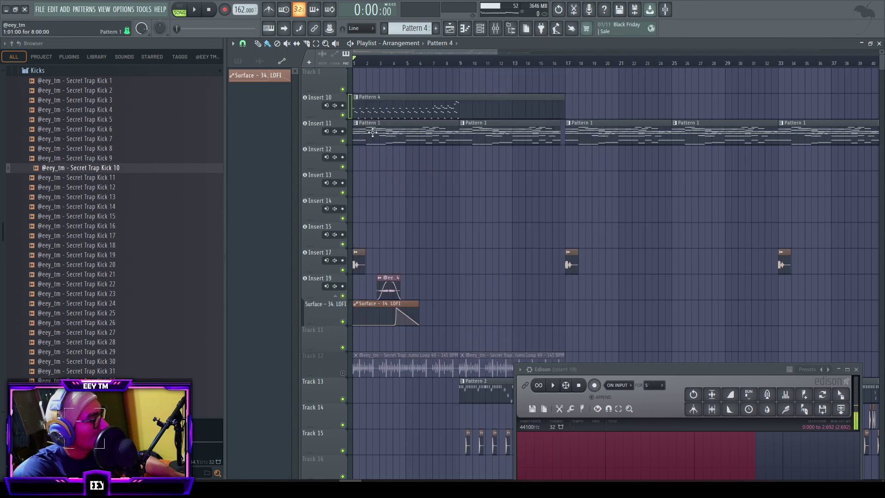
- Move the Pattern 4 clip to the Insert 11 track and all Pattern 1 clips to the Insert 10 track
left_click_drag(440, 107, 405, 102)
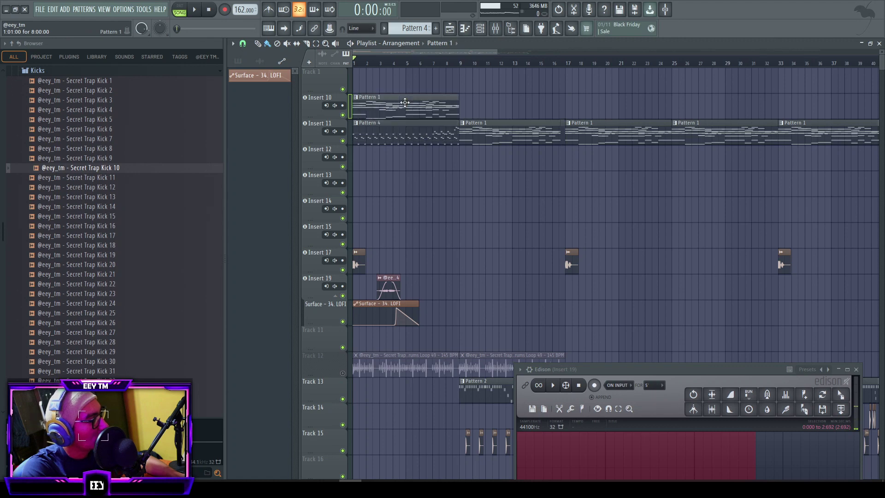
left_click_drag(492, 138, 489, 109)
scroll(461, 140, "down", 4)
left_click_drag(816, 106, 435, 151)
key("shift+Up")
key("ctrl+d")
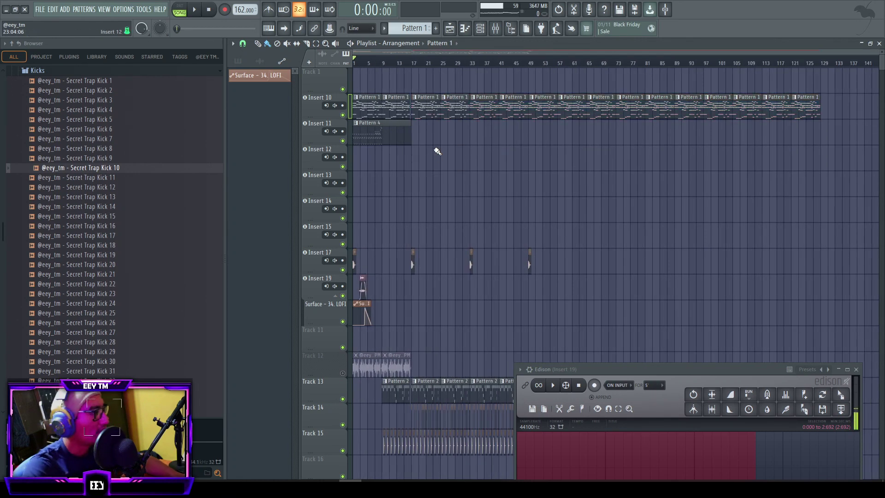
- Check which mixer insert holds Patcher and move the Pattern 4 clip to the Insert 12 playlist track
left_click(495, 30)
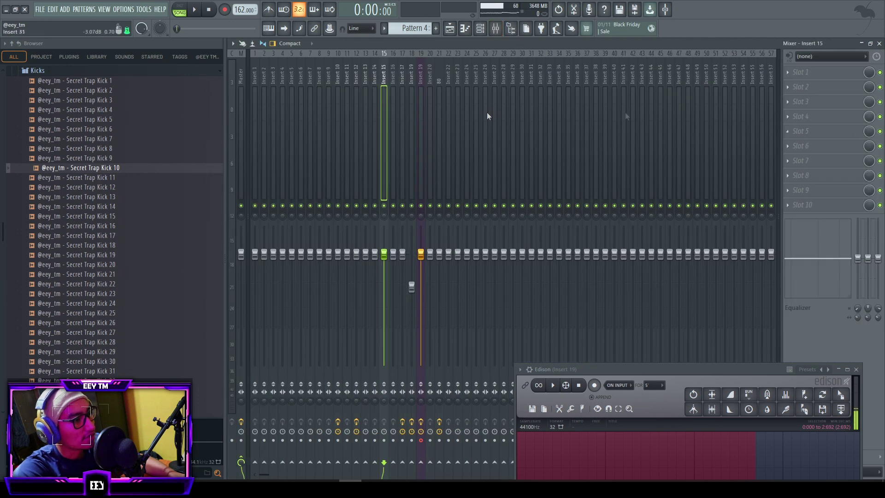
left_click(365, 130)
left_click(346, 118)
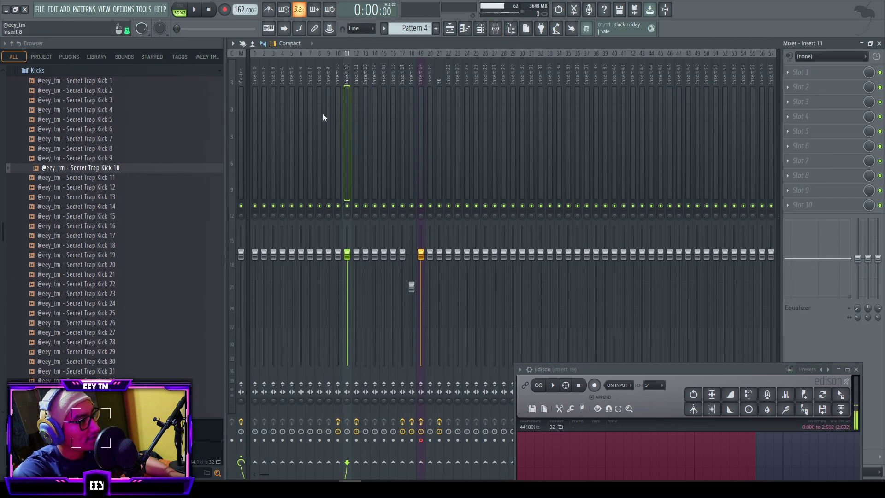
left_click(354, 118)
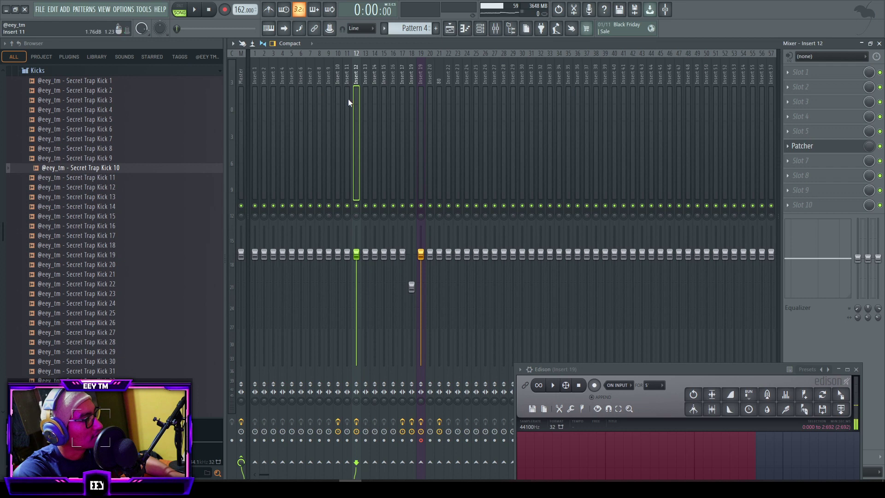
left_click(879, 44)
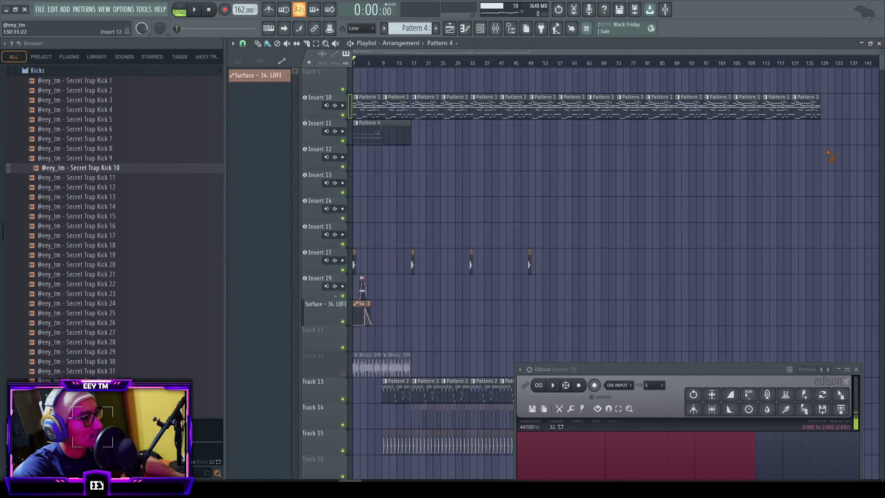
left_click_drag(401, 136, 381, 167)
- Create an automation clip for Patcher's mix level on insert 12 and return to the playlist
key("F9")
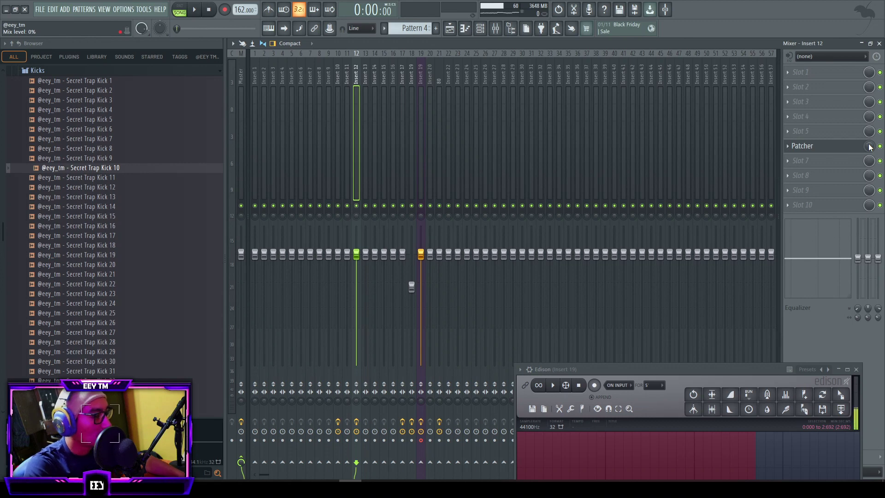
left_click(879, 44)
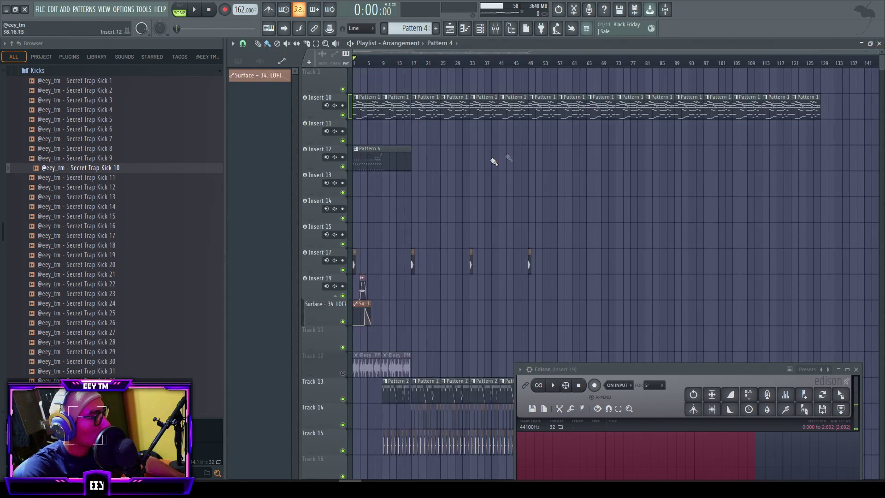
left_click(495, 28)
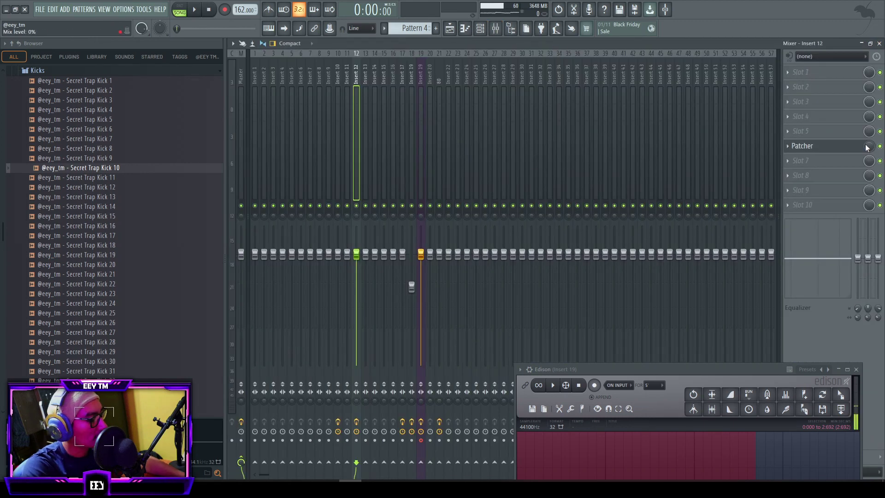
right_click(868, 146)
left_click(879, 44)
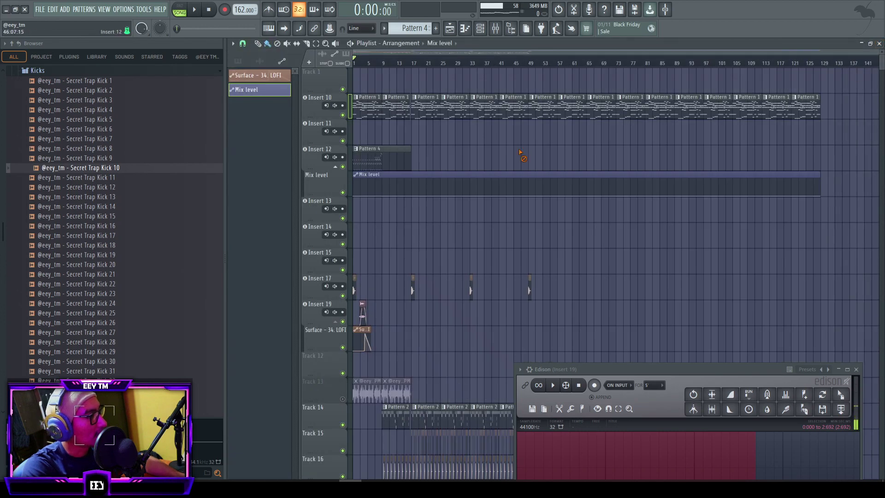
- Add a point at bar 9 of the Mix level automation, raise it to 100% and soften the curve leading to it
scroll(258, 194, "up", 6)
right_click(474, 194)
left_click_drag(473, 193, 473, 167)
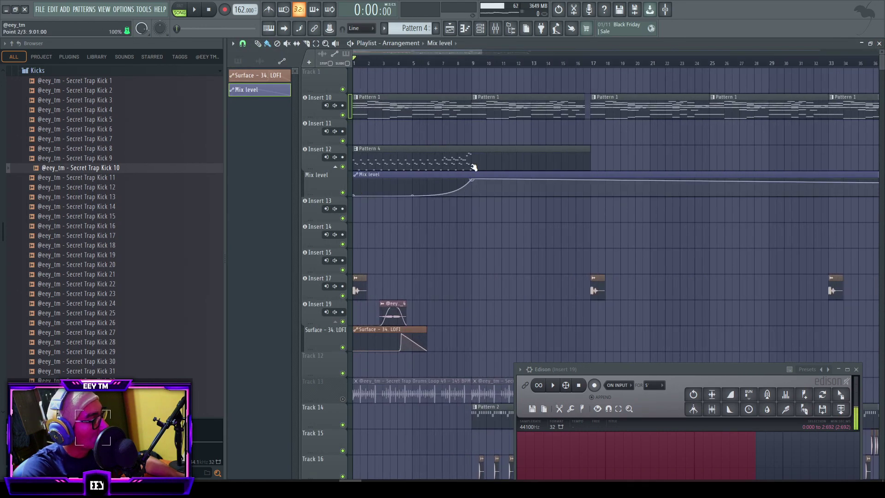
right_click(412, 196)
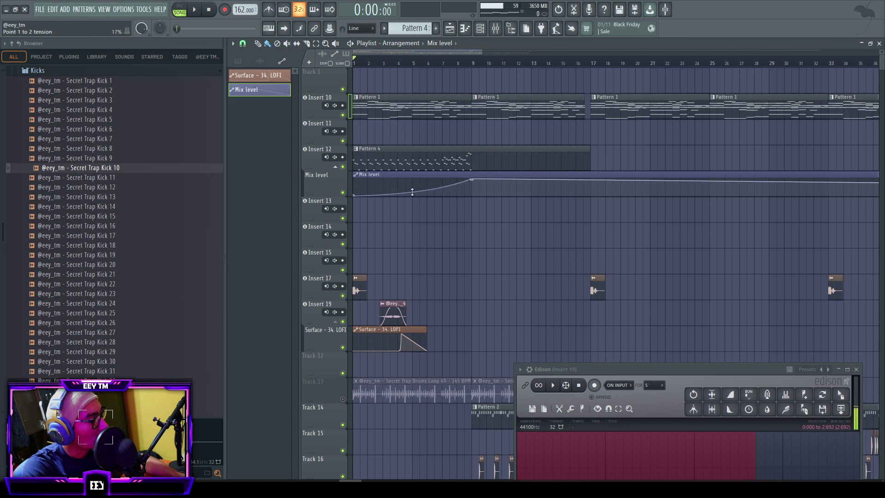
- Raise the start of the Mix level automation and set its second point back to bar 9 at full level
left_click_drag(470, 180, 475, 185)
left_click(358, 199)
key("ctrl+z")
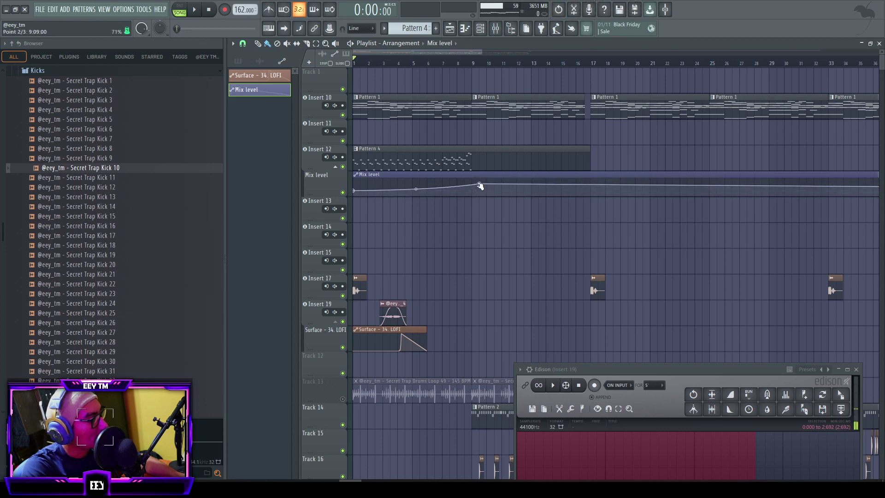
left_click_drag(480, 186, 473, 174)
scroll(472, 230, "down", 4)
scroll(471, 262, "up", 4)
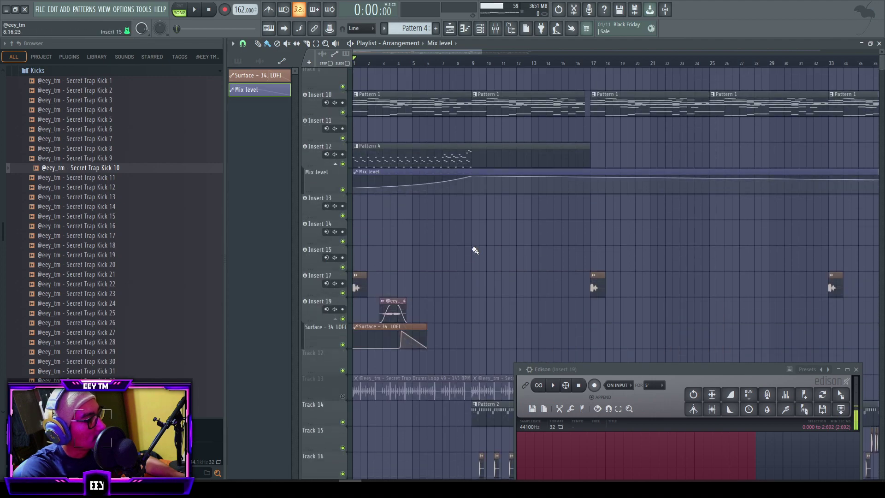
- Play the song and shorten the Mix level automation clip to end at bar 11
key("space")
scroll(484, 238, "down", 4)
scroll(623, 195, "down", 3)
left_click_drag(821, 191, 390, 133)
scroll(355, 191, "up", 5)
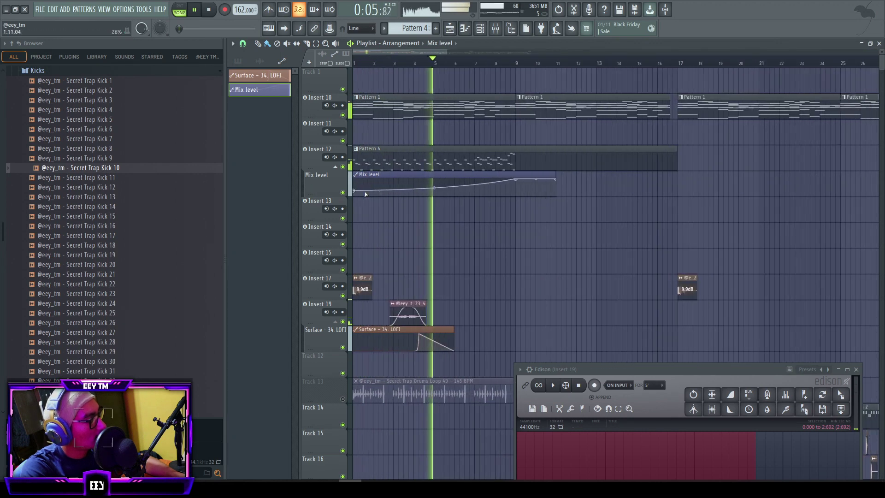
- Raise the Mix level automation's start point slightly and trim the Pattern 4 clip to end at bar 11
left_click_drag(355, 191, 355, 188)
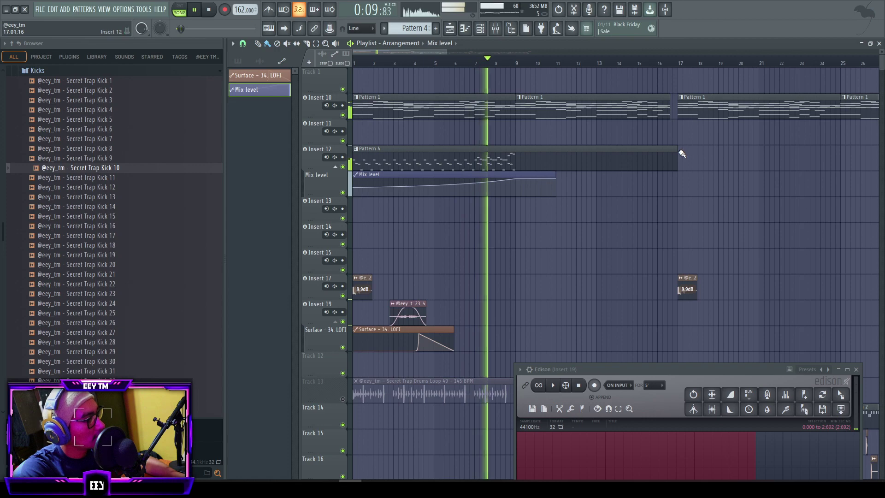
left_click_drag(677, 150, 583, 150)
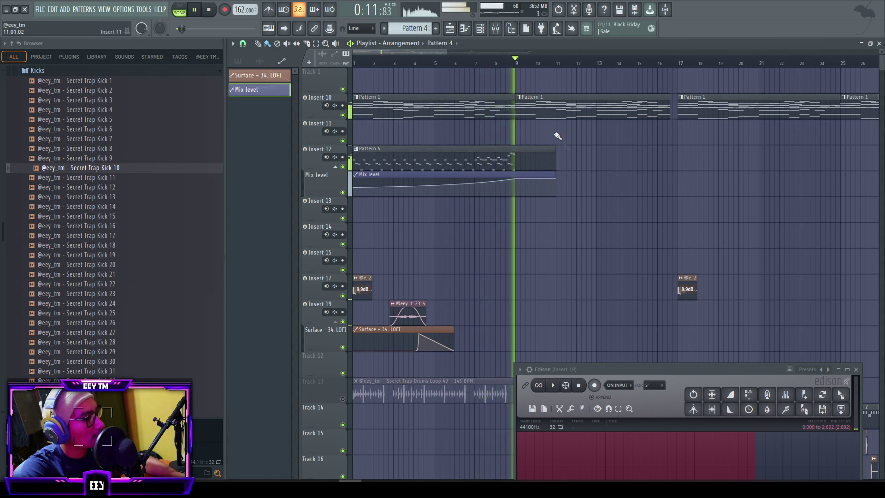
- Load Transient Processor into effect slot 4 of mixer Insert 12
left_click(495, 28)
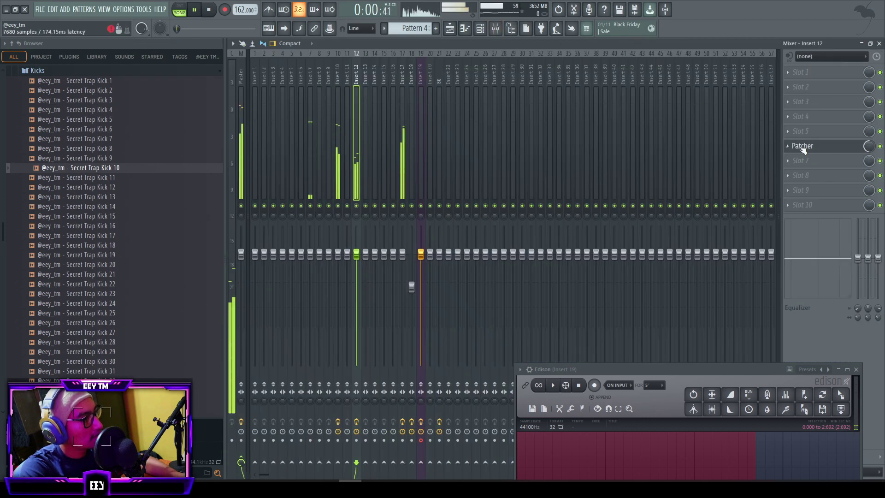
left_click(822, 117)
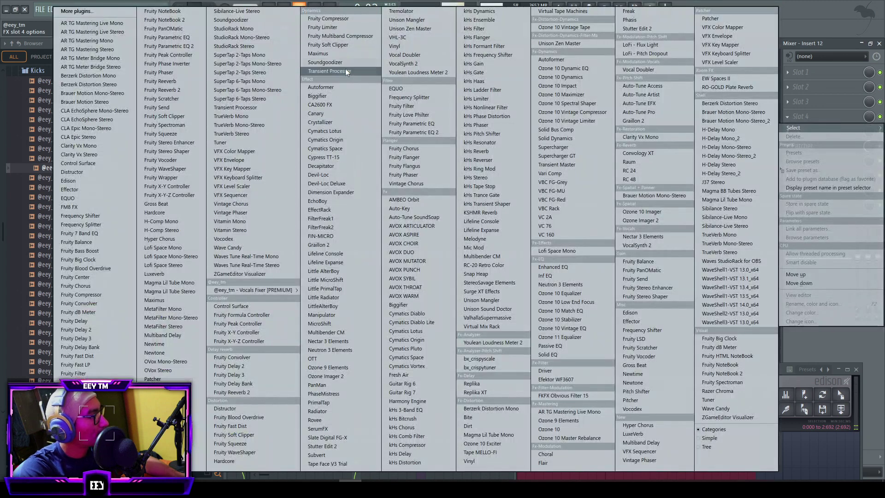
left_click(329, 71)
- Adjust the Transient Processor's attack and release, reset its gain, and return to the playlist with the song playing
scroll(465, 189, "down", 14)
scroll(382, 192, "up", 3)
scroll(472, 197, "down", 9)
left_click_drag(503, 178, 503, 174)
right_click(505, 179)
left_click(511, 182)
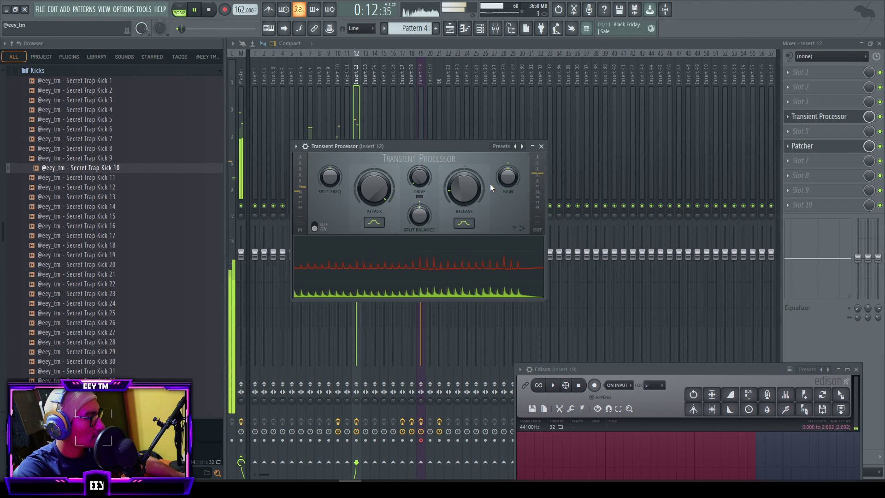
key("space")
left_click(880, 43)
key("space")
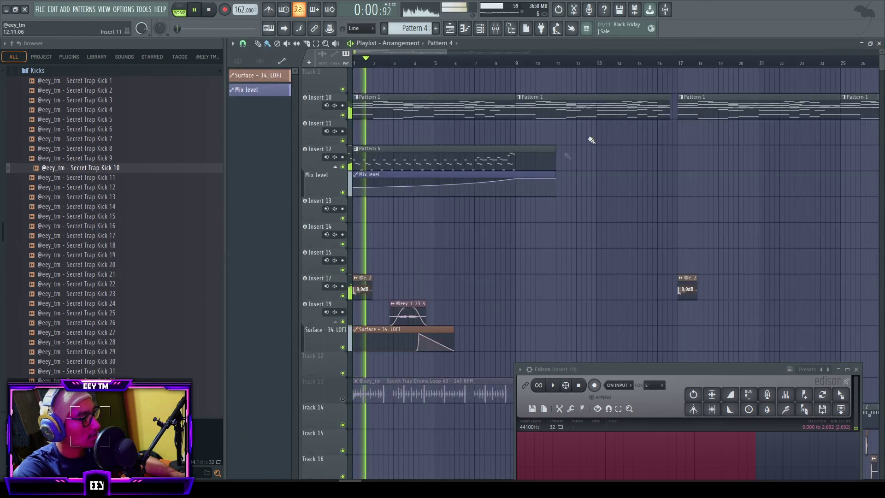
- Extend the Pattern 4 clip to bar 17 and add an F7 note at bar 9 of its Kontakt melody
left_click_drag(551, 158, 679, 158)
left_click(502, 65)
double_click(540, 151)
key("space")
left_click(680, 140)
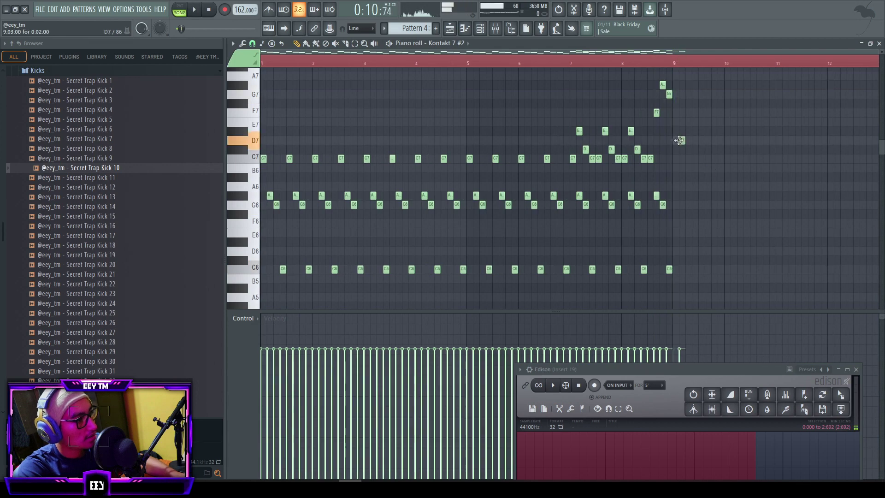
left_click_drag(676, 118, 676, 113)
key("space")
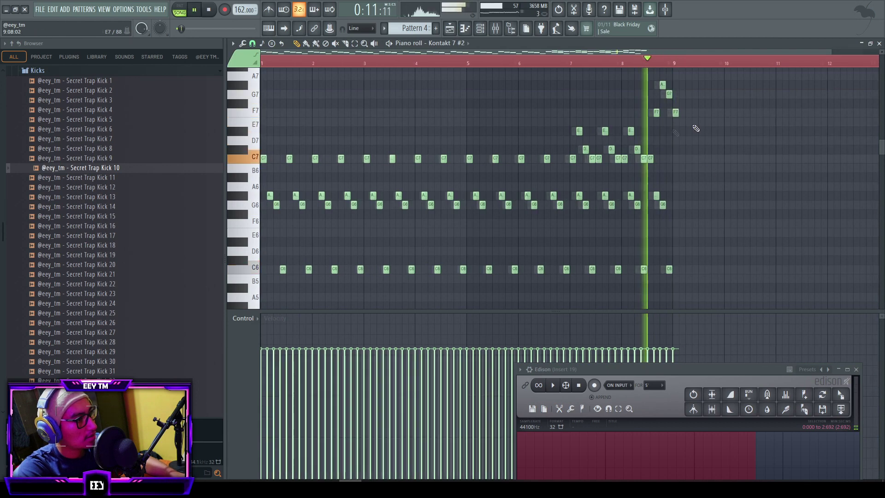
- Try an F7 note at bar 11 of the melody and swap it for E7
scroll(750, 164, "up", 4)
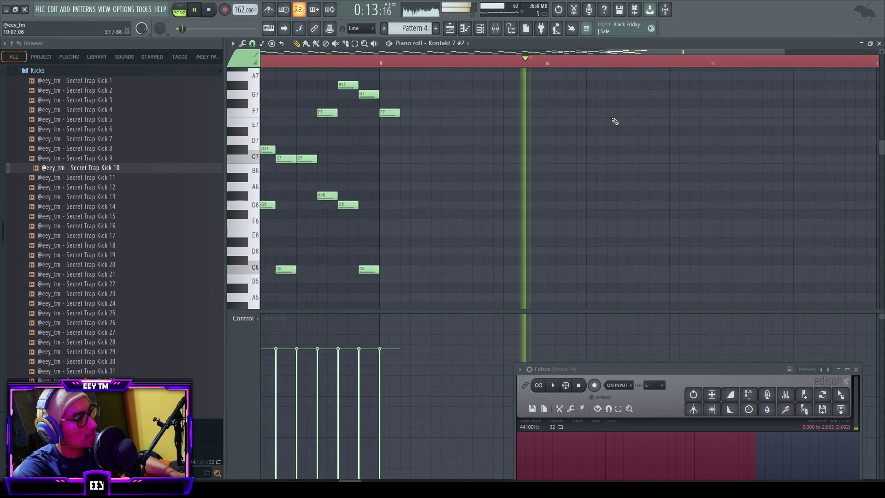
left_click(716, 113)
scroll(737, 147, "down", 2)
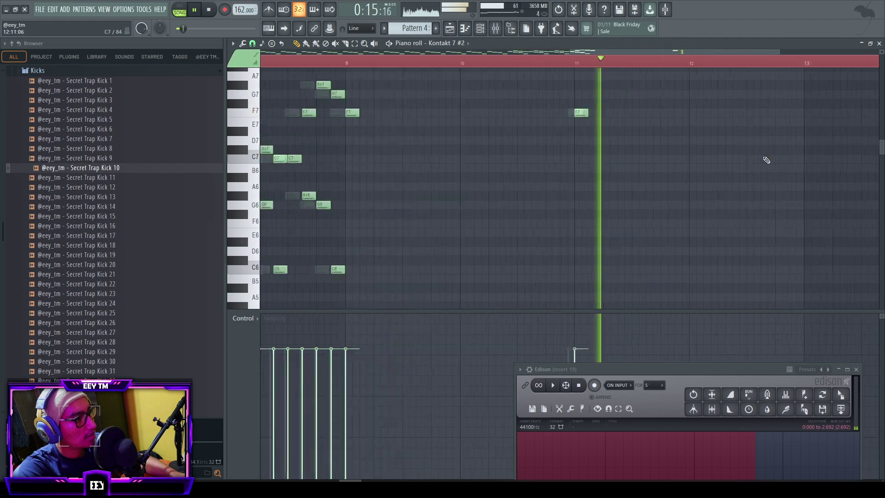
key("space")
left_click(567, 124)
right_click(570, 114)
key("space")
- Put an Eb7 note at bar 11 in place of the E7 note and replay the phrase
scroll(547, 153, "down", 5)
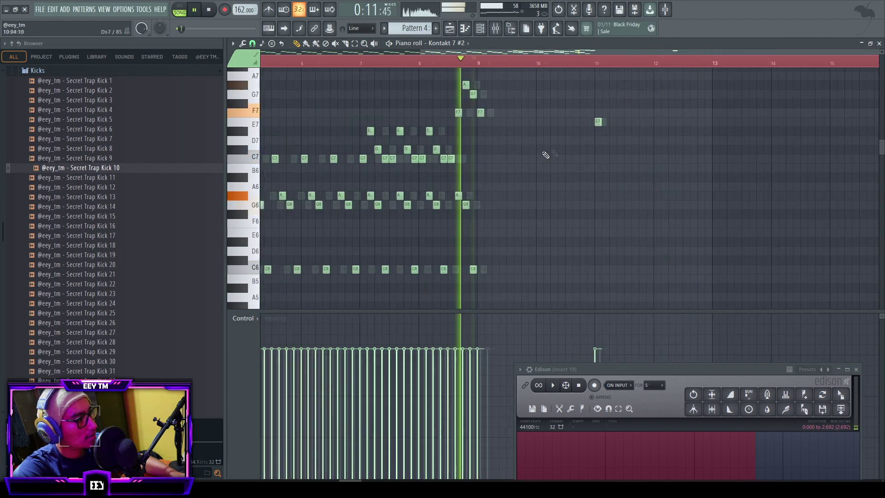
scroll(779, 147, "up", 3)
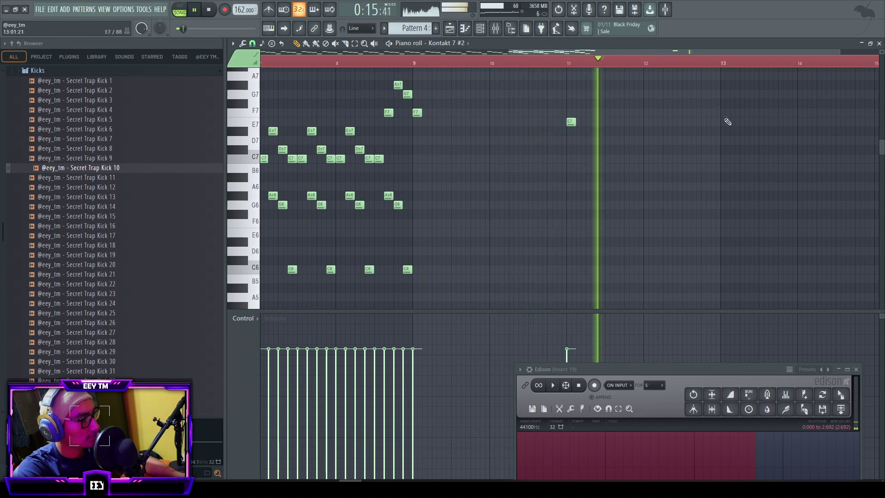
key("space")
left_click(570, 131)
right_click(570, 121)
key("space")
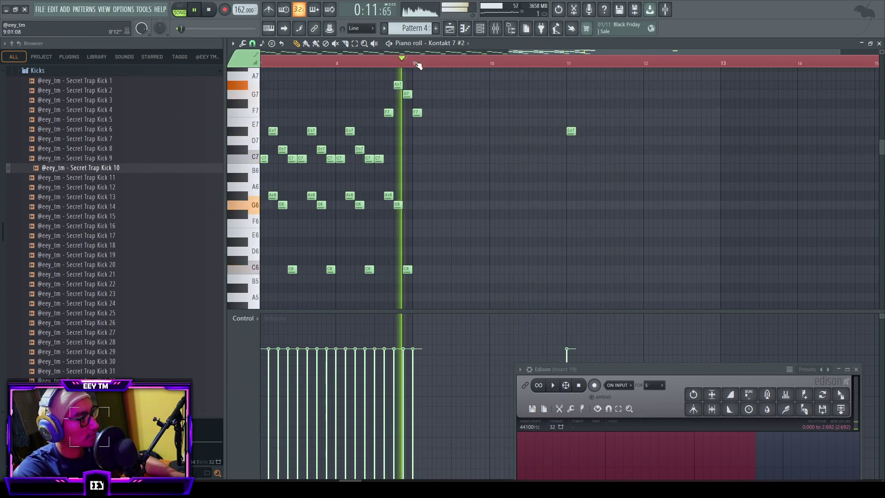
- Audition the passage around bar 11 and lower the note there to Db7
left_click(569, 66)
key("space")
key("space")
key("space")
left_click_drag(572, 130, 571, 148)
key("space")
key("space")
left_click(414, 65)
key("space")
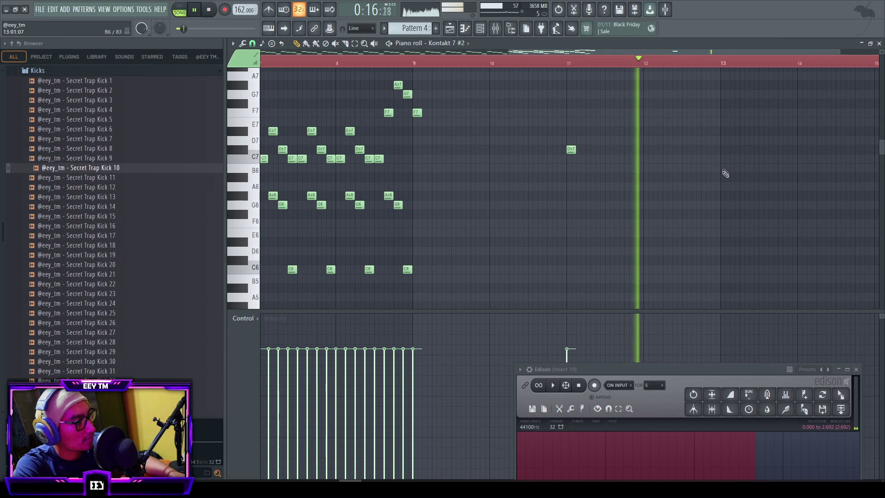
- Add a C7 note midway through bar 12 and an F7 note at bar 13 of the melody
key("space")
left_click(687, 158)
left_click(646, 66)
key("space")
key("space")
left_click(722, 123)
left_click_drag(719, 122, 720, 113)
key("space")
- Add a Db7 note at bar 15 of the melody during playback
scroll(798, 153, "down", 3)
scroll(802, 159, "up", 4)
scroll(789, 165, "down", 3)
scroll(738, 168, "up", 1)
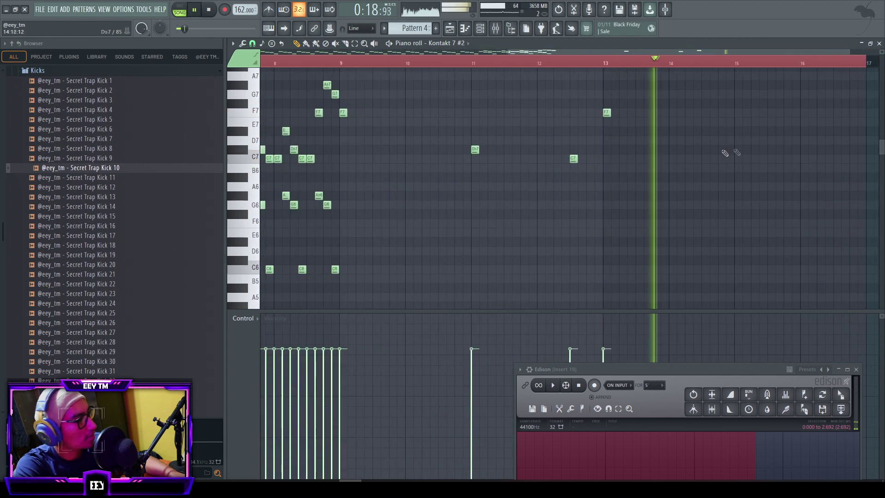
left_click(738, 150)
scroll(730, 177, "down", 3)
scroll(727, 174, "up", 3)
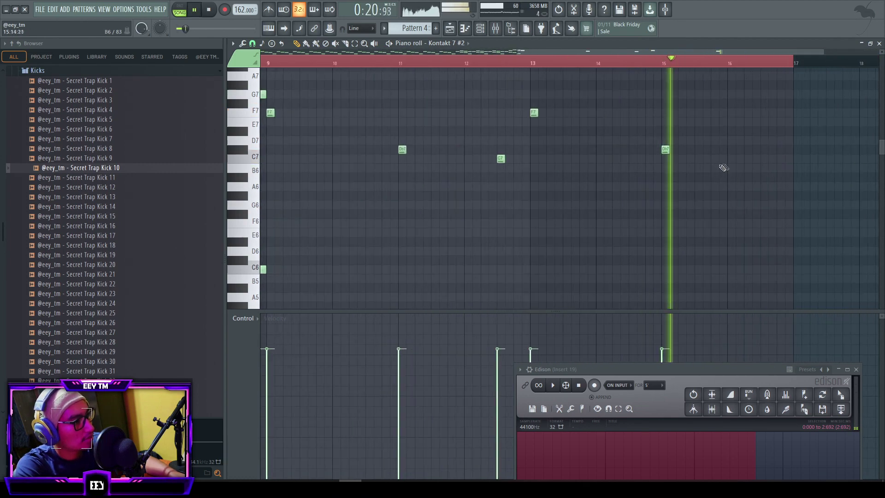
- Add an Ab7 note at bar 16 and a G7 note midway through that bar, and close the piano roll
left_click(732, 76)
key("space")
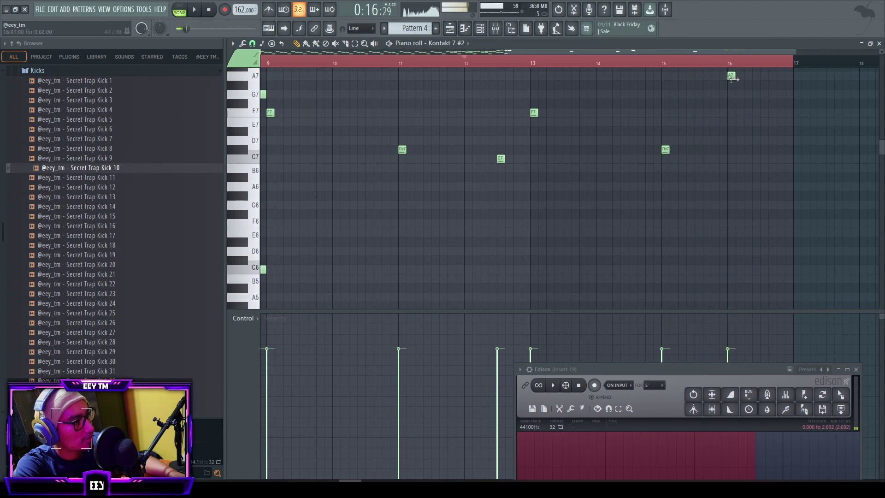
key("space")
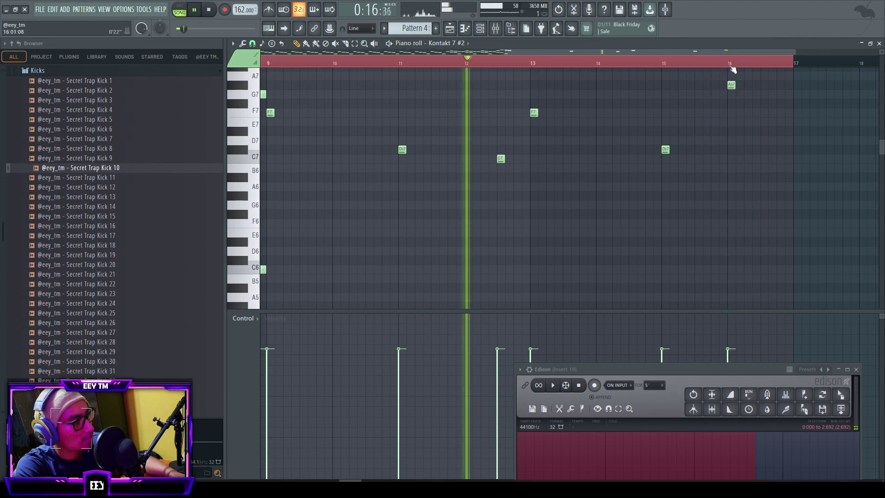
left_click(772, 94)
left_click_drag(764, 91, 759, 91)
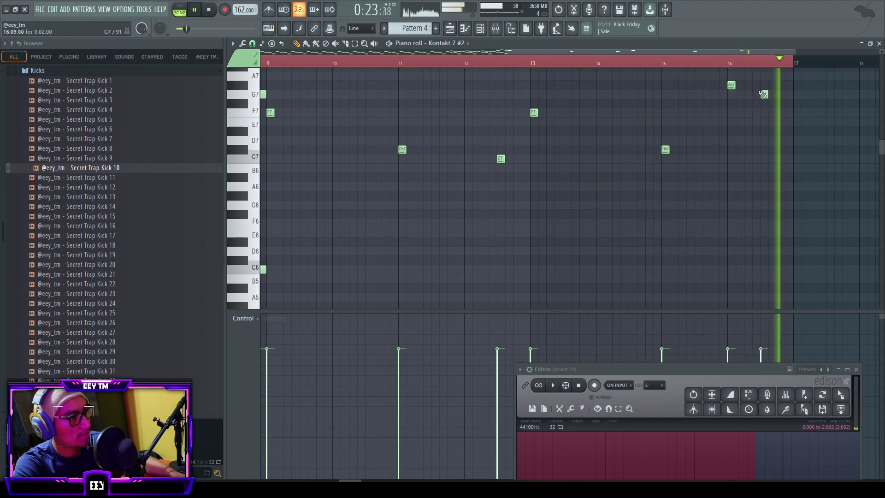
left_click(879, 43)
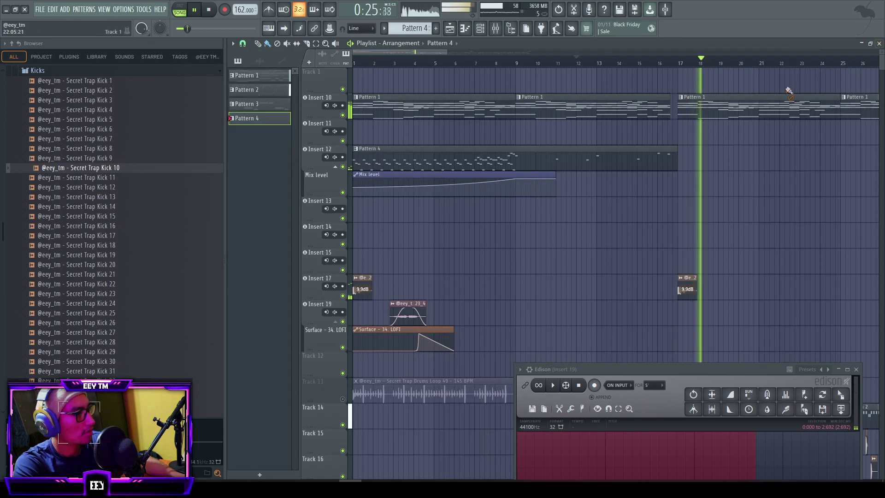
- Copy the Pattern 4 clip on Insert 12 to bar 25 and check the arrangement below it
scroll(377, 157, "down", 4)
left_click_drag(376, 158, 466, 154)
scroll(484, 166, "up", 4)
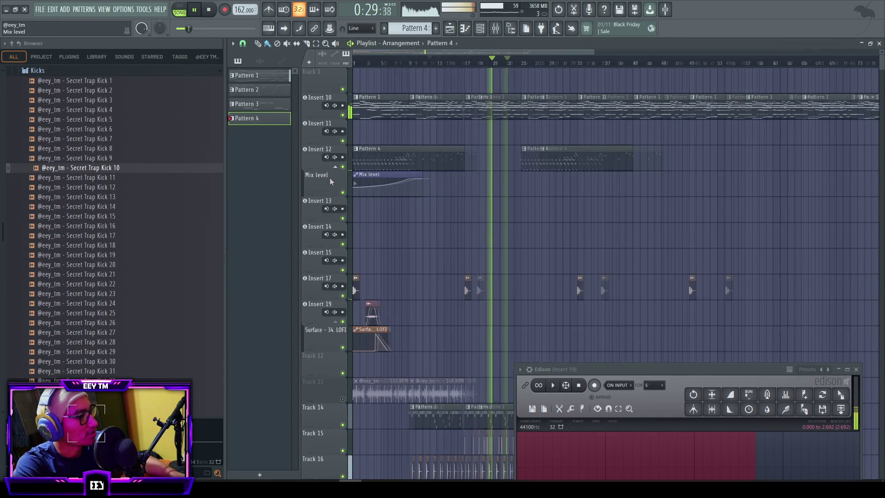
scroll(530, 189, "down", 5)
scroll(564, 237, "up", 4)
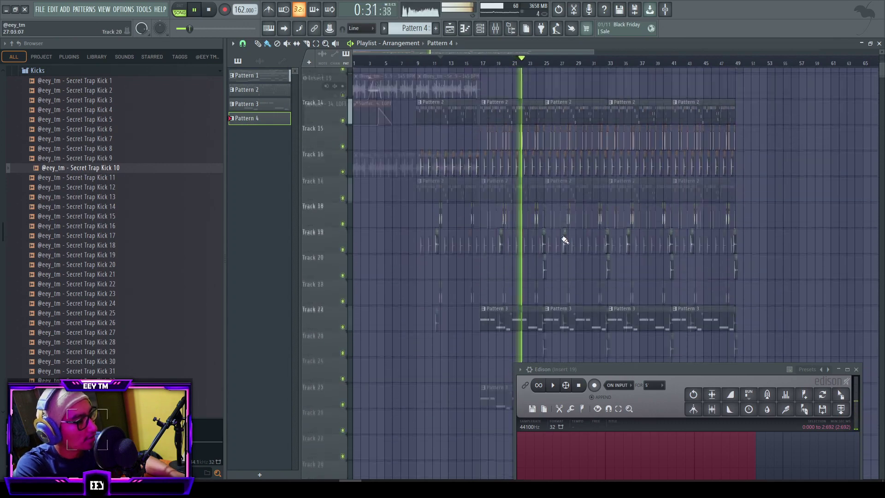
scroll(567, 186, "down", 4)
scroll(572, 189, "up", 5)
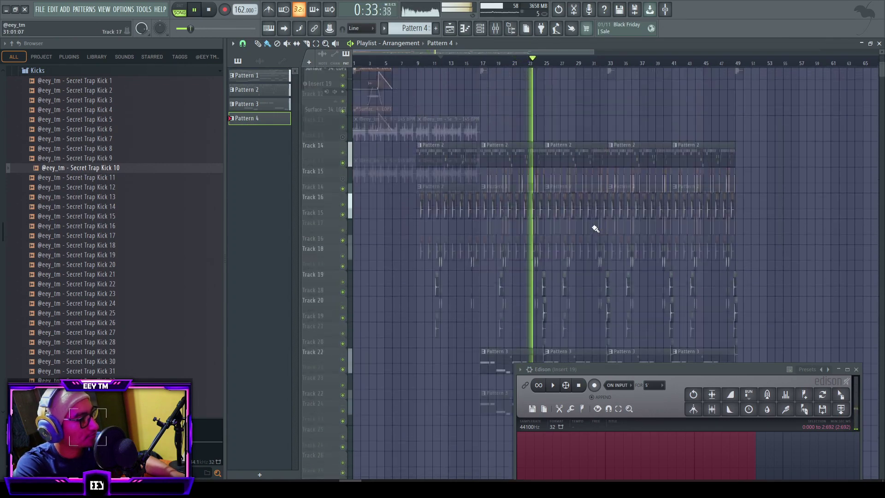
- Move the Edison window out of the way and copy the Mix level automation clip to bar 25
left_click_drag(614, 369, 789, 434)
scroll(692, 271, "up", 4)
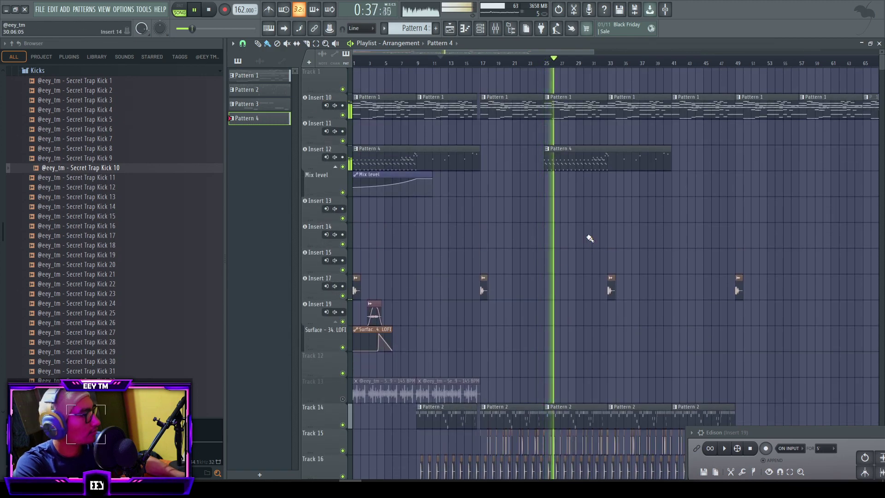
scroll(585, 239, "down", 3)
scroll(577, 236, "up", 3)
left_click_drag(388, 175, 579, 177)
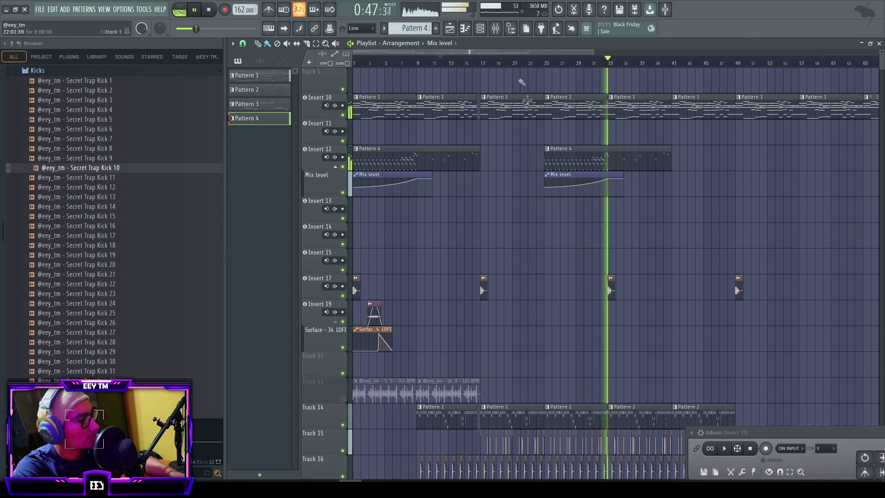
- Lower the Insert 12 mixer volume to about 81% (-4.5 dB) and return to the playlist
left_click(503, 30)
left_click(404, 191)
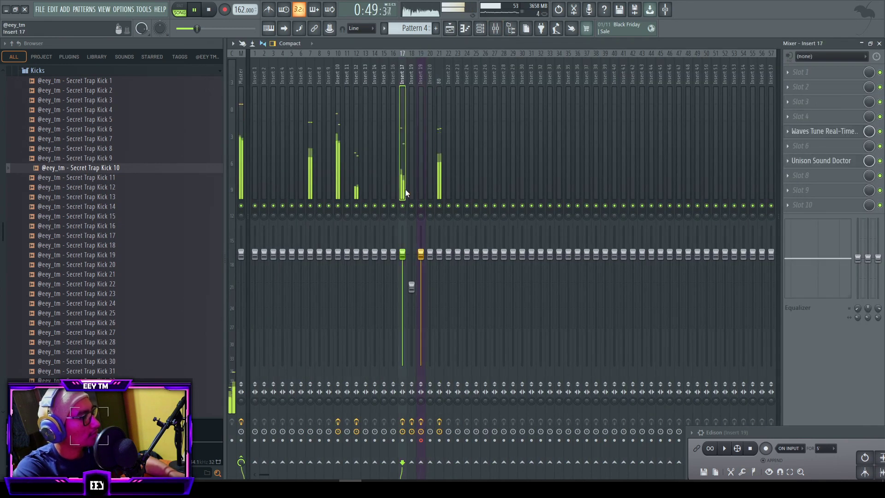
left_click(355, 174)
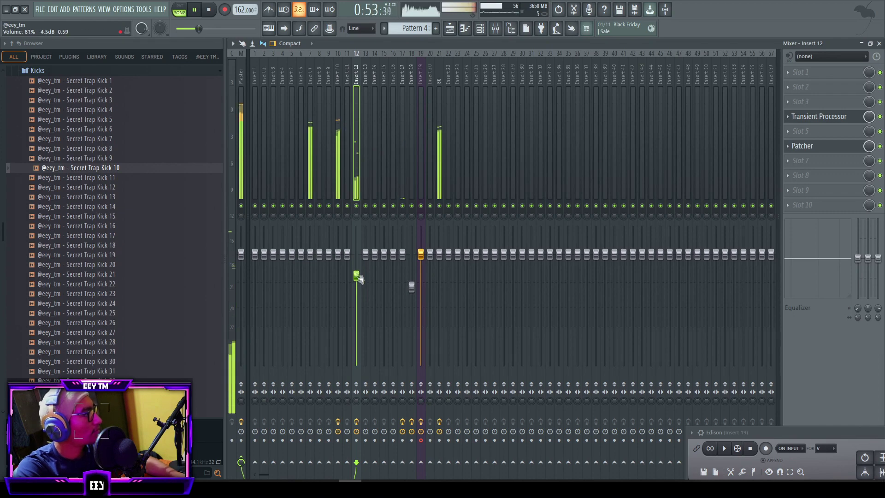
left_click(879, 44)
- Select the drum and 808 clips from bar 17 to bar 49 and copy them to start at bar 49
scroll(699, 173, "down", 6)
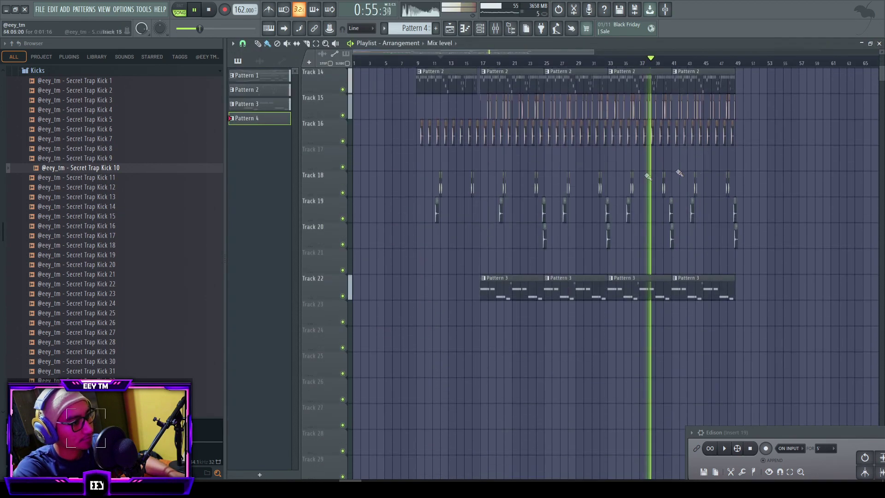
scroll(692, 179, "up", 2)
scroll(704, 192, "up", 2)
scroll(654, 202, "up", 3)
scroll(682, 201, "down", 4)
left_click_drag(708, 199, 438, 466)
scroll(474, 310, "up", 4)
left_click_drag(457, 298, 628, 298)
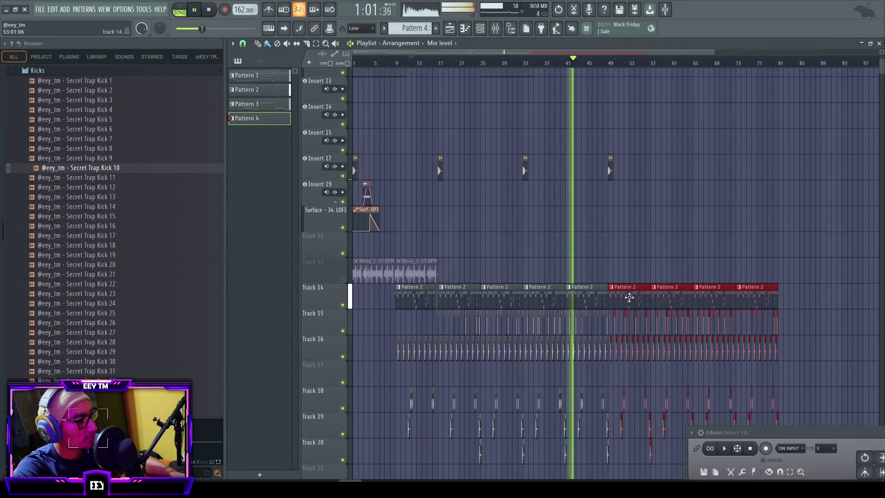
- Copy the selected drum and 808 block two more times, to bar 81 and bar 113
scroll(646, 309, "up", 4)
scroll(645, 331, "down", 2)
scroll(619, 325, "down", 4)
left_click_drag(556, 311, 672, 312)
scroll(682, 310, "up", 4)
scroll(691, 332, "down", 2)
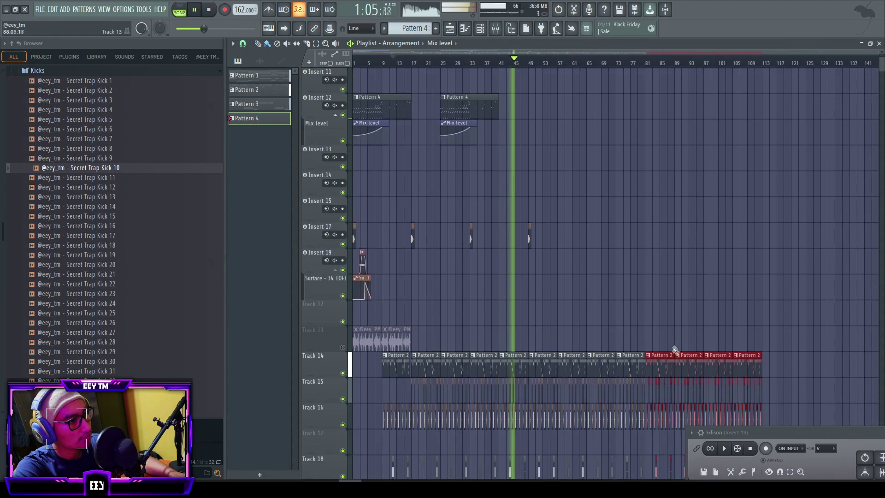
left_click_drag(660, 362, 784, 360)
- Delete the copied drum and 808 clips that extend past bar 129, where the Pattern 1 melody ends
scroll(811, 322, "up", 2)
scroll(841, 291, "up", 6)
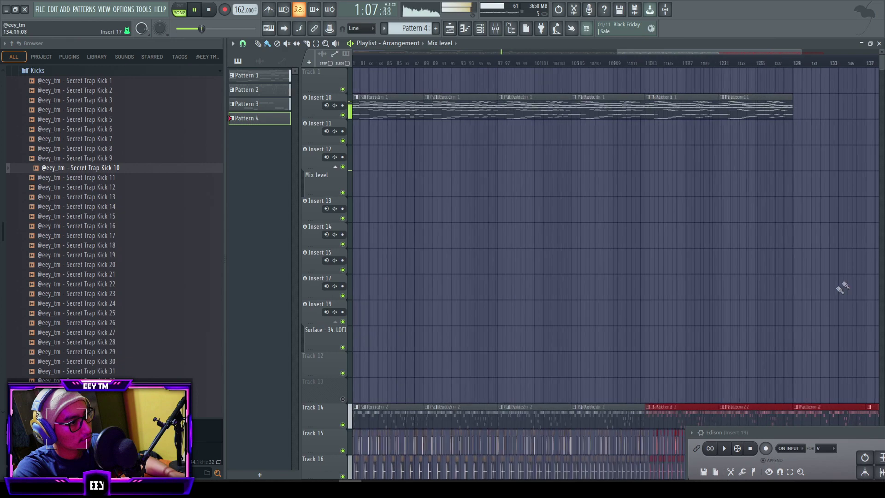
scroll(557, 294, "down", 3)
scroll(816, 318, "up", 3)
scroll(645, 277, "down", 5)
scroll(571, 257, "down", 4)
right_click(529, 191)
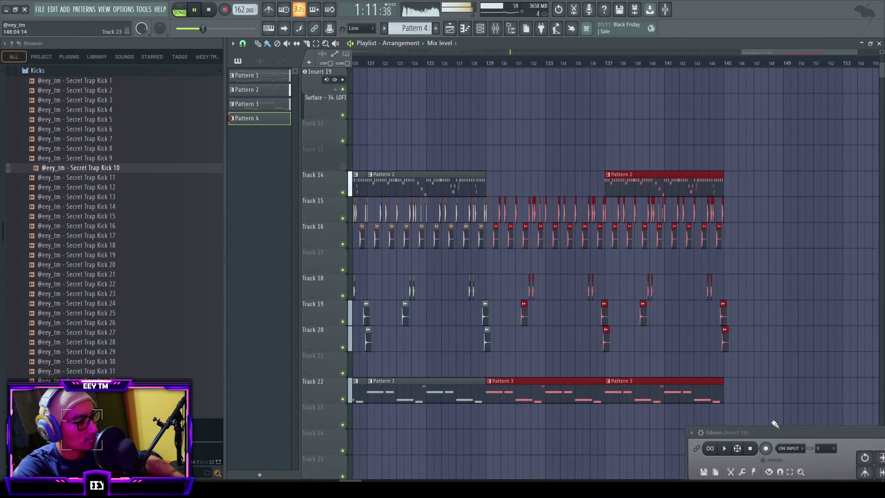
scroll(503, 253, "up", 5)
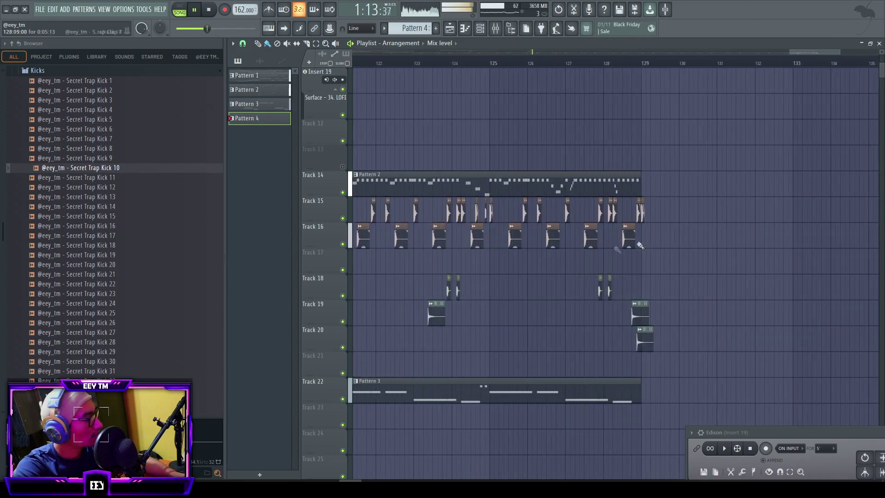
scroll(737, 221, "down", 8)
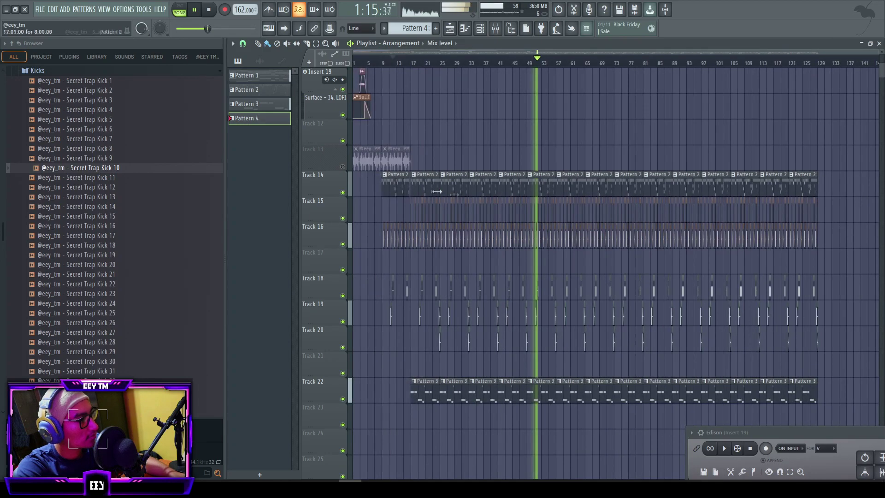
- Place another copy of the Insert 17 audio clip at bar 53
scroll(502, 243, "up", 9)
scroll(558, 217, "up", 4)
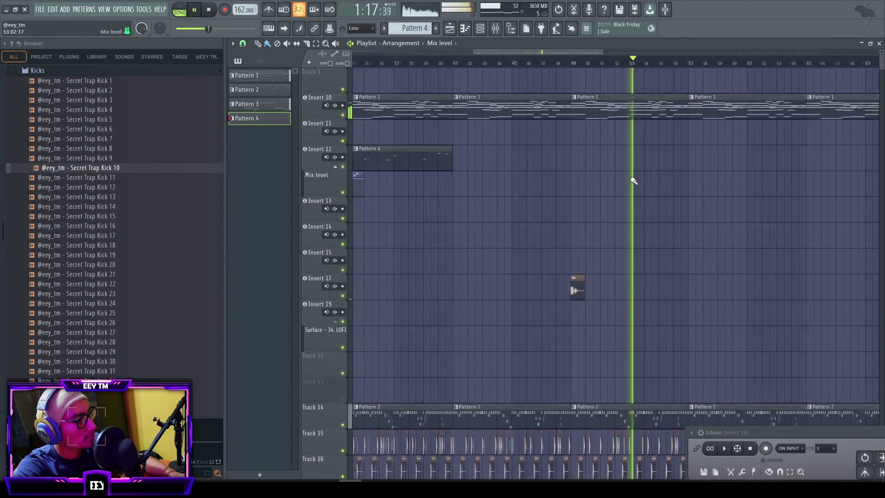
left_click(632, 288)
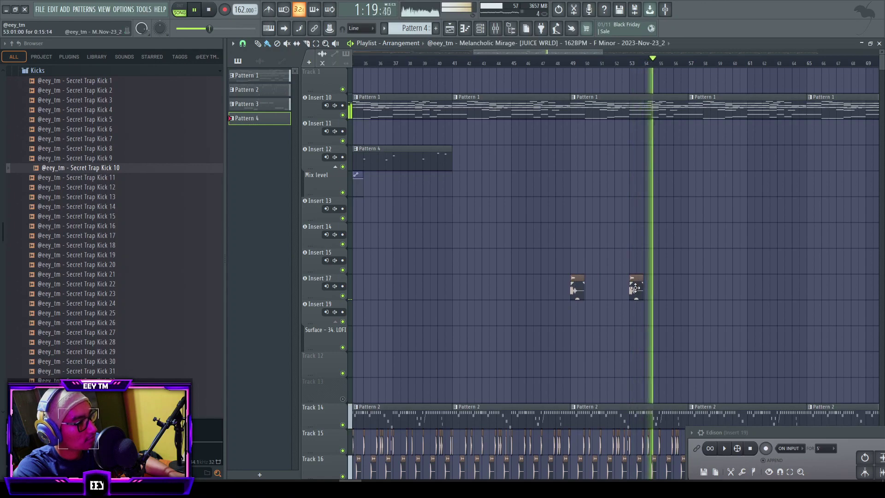
- Select the Insert 17 audio clips from bar 1 to bar 53 and copy them to start at bar 73
scroll(698, 283, "down", 6)
scroll(639, 294, "down", 1)
left_click_drag(632, 326, 415, 307)
scroll(414, 258, "down", 5)
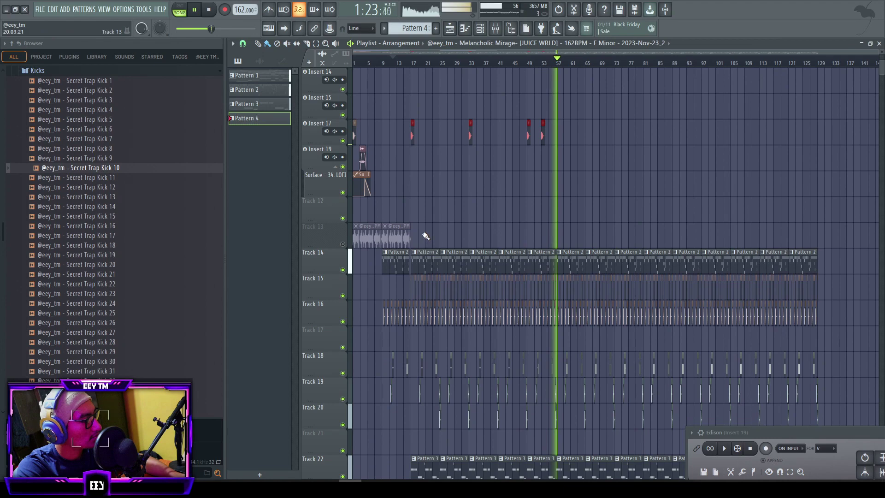
scroll(430, 166, "up", 2)
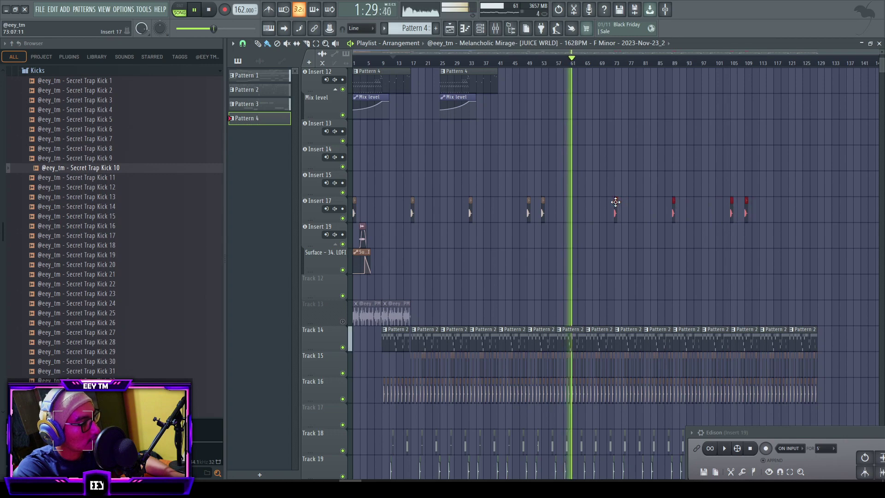
- Delete the Track 15 drum clips and the Pattern 2 clip between bars 65 and 73, keeping the Pattern 3 clip there
scroll(615, 202, "up", 8)
scroll(573, 275, "down", 3)
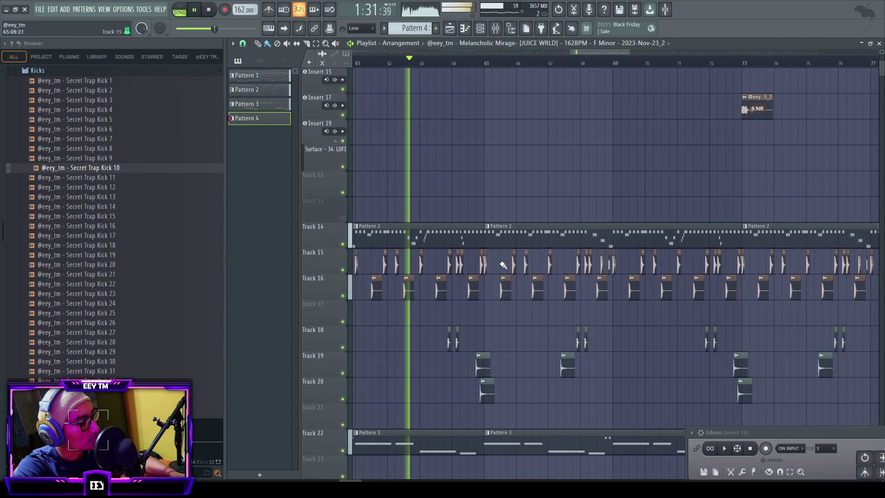
left_click_drag(485, 262, 740, 263)
scroll(659, 273, "down", 2)
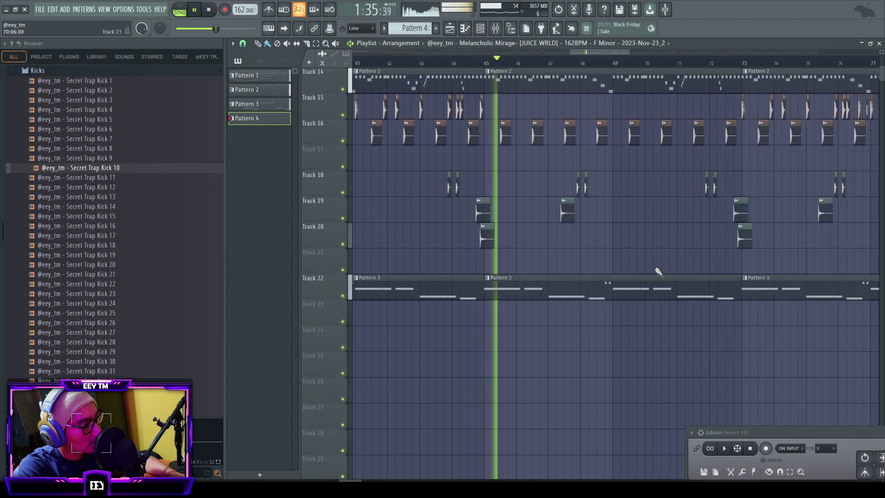
left_click(624, 295)
key("ctrl+z")
scroll(568, 257, "up", 1)
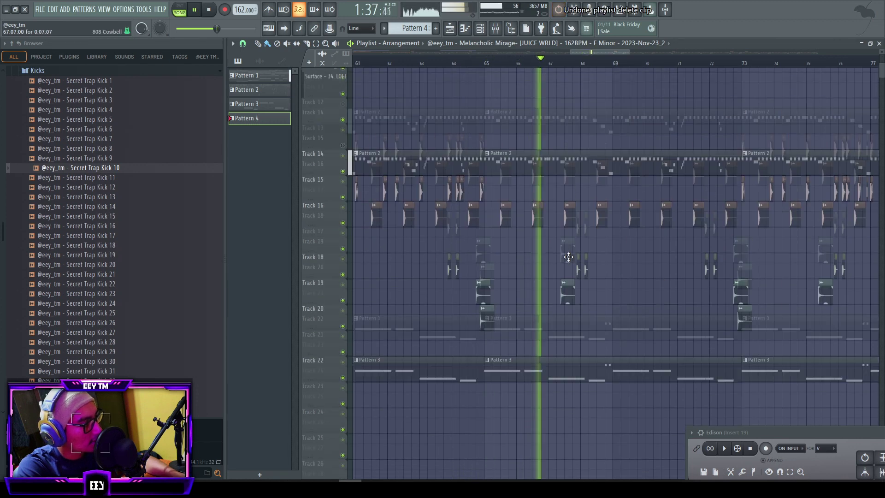
scroll(553, 212, "up", 2)
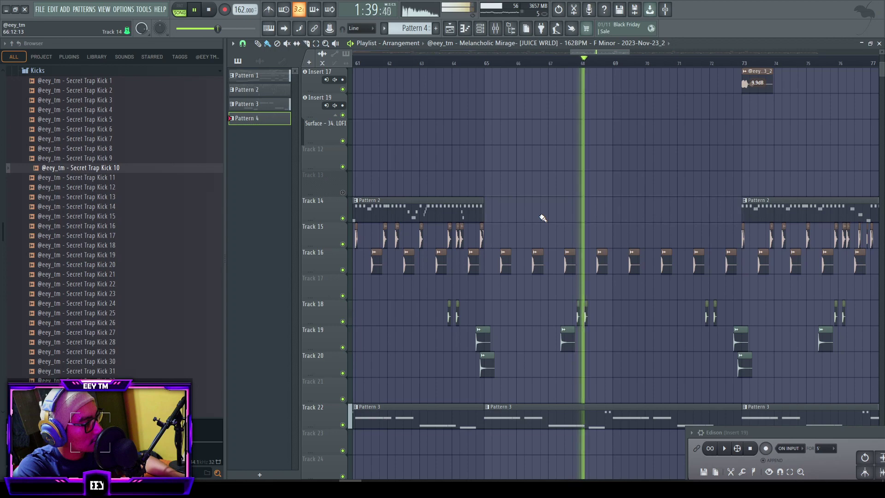
- Save the project
scroll(607, 290, "down", 3)
scroll(606, 289, "up", 3)
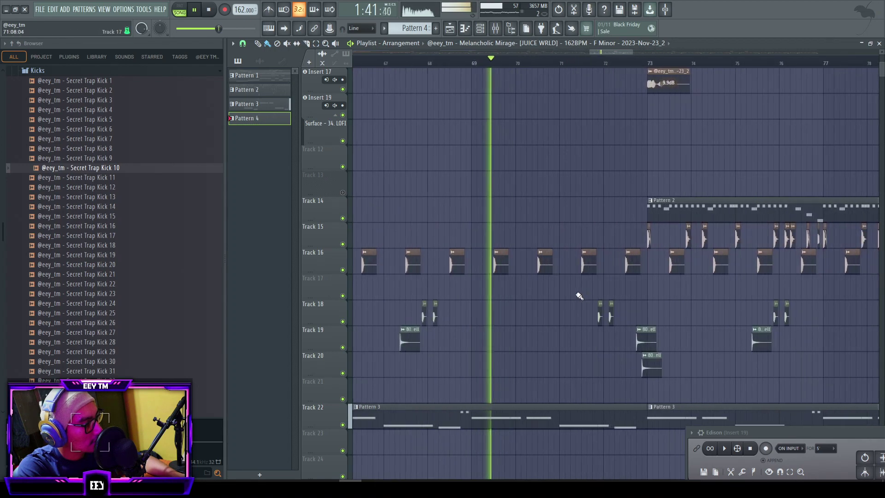
key("ctrl+s")
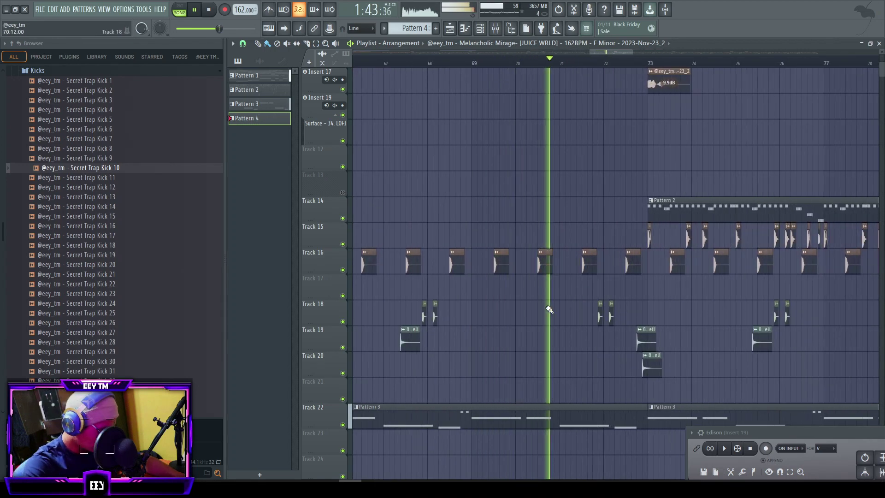
scroll(549, 310, "down", 2)
scroll(553, 309, "up", 4)
scroll(557, 316, "up", 3)
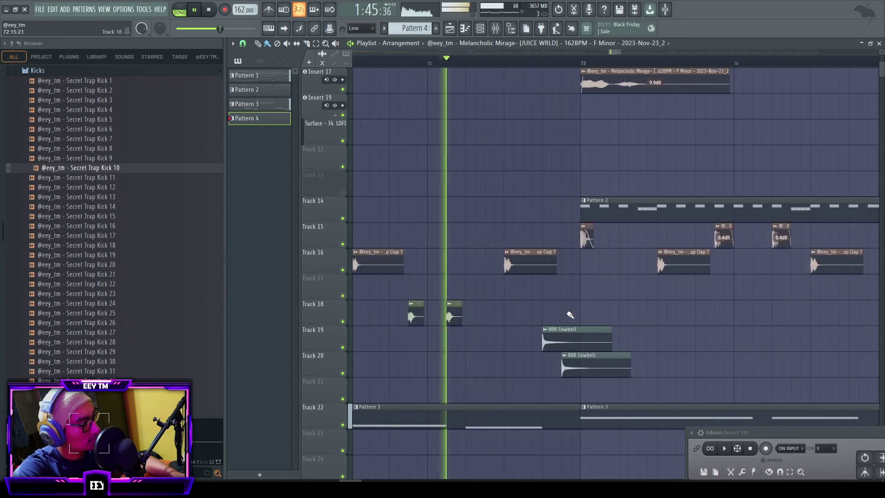
- Copy the two Pattern 4 clips together with their Mix level automation clips to start at bar 73
scroll(583, 327, "down", 12)
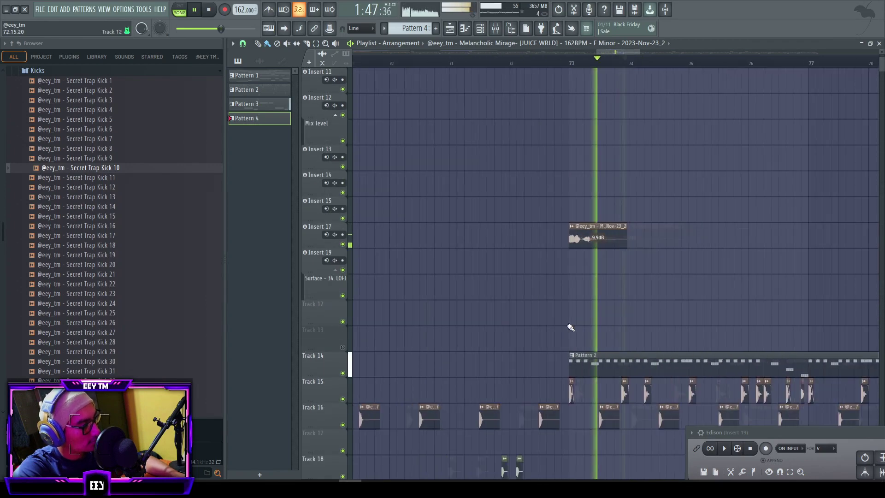
scroll(675, 313, "up", 3)
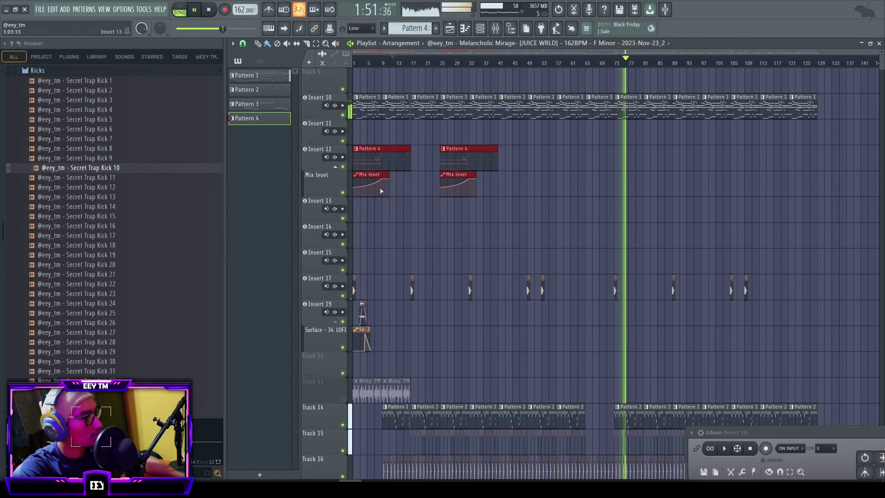
left_click_drag(373, 159, 633, 154)
left_click(645, 223, "ctrl")
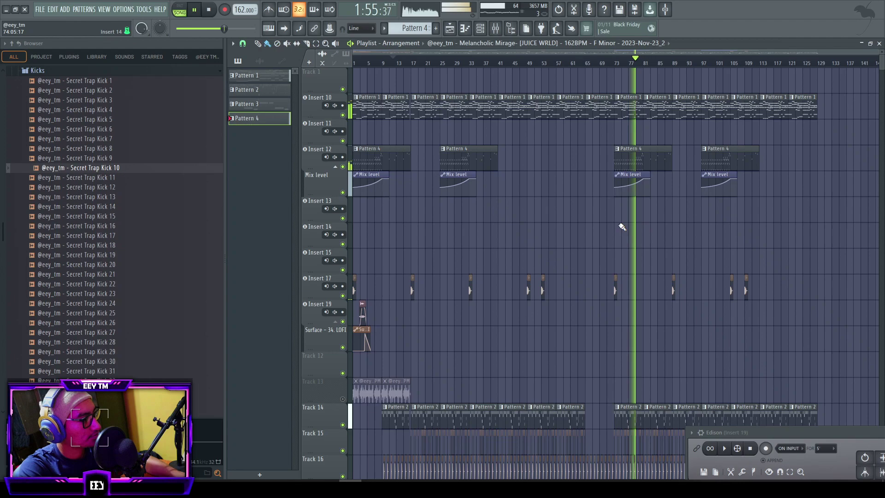
- Move all Pattern 2 clips from Track 14 down to the empty Track 21, directly above the Pattern 3 clips
scroll(629, 231, "down", 2)
scroll(641, 250, "up", 2)
scroll(586, 248, "down", 2)
scroll(586, 247, "down", 1)
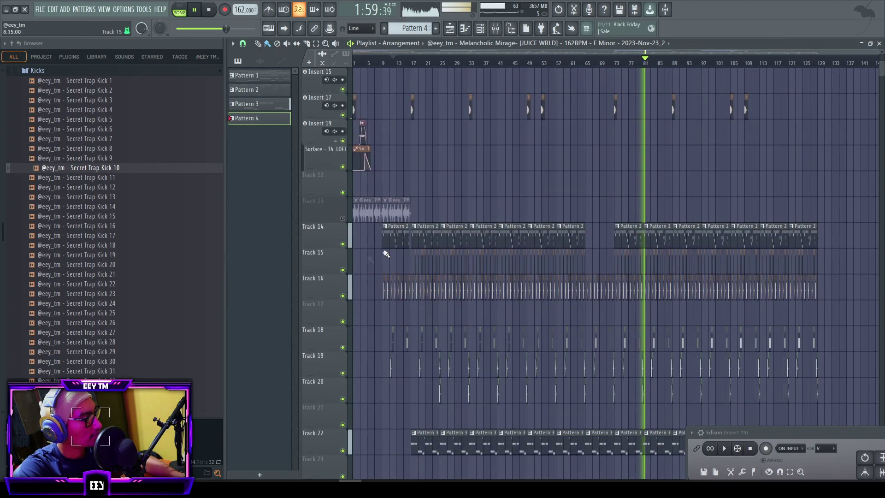
scroll(382, 262, "down", 2)
left_click_drag(830, 130, 388, 313)
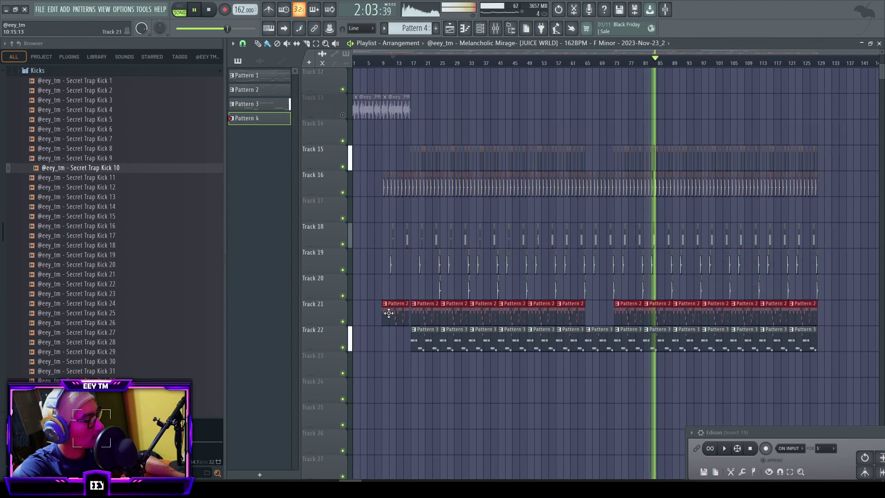
left_click(367, 281, "ctrl")
- Assign tracks 15, 16, 18, 19 and 21 together as audio tracks on consecutive mixer inserts starting with Insert 3
scroll(358, 281, "up", 6)
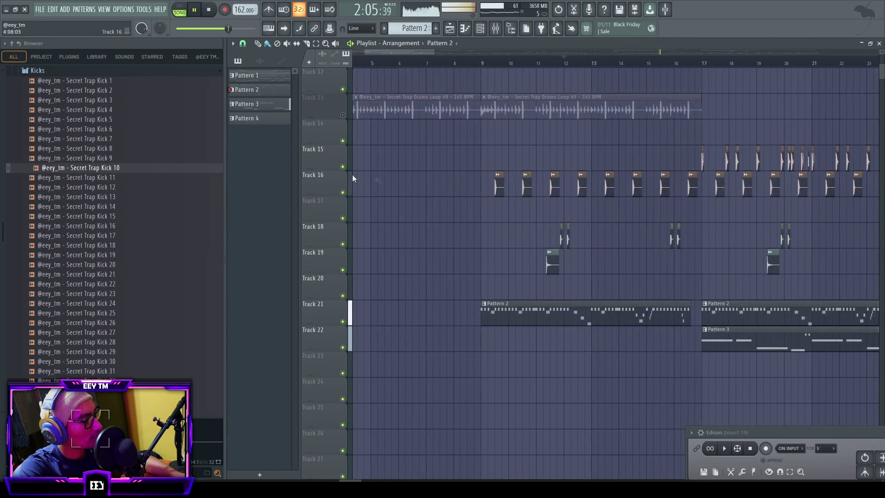
left_click(332, 181)
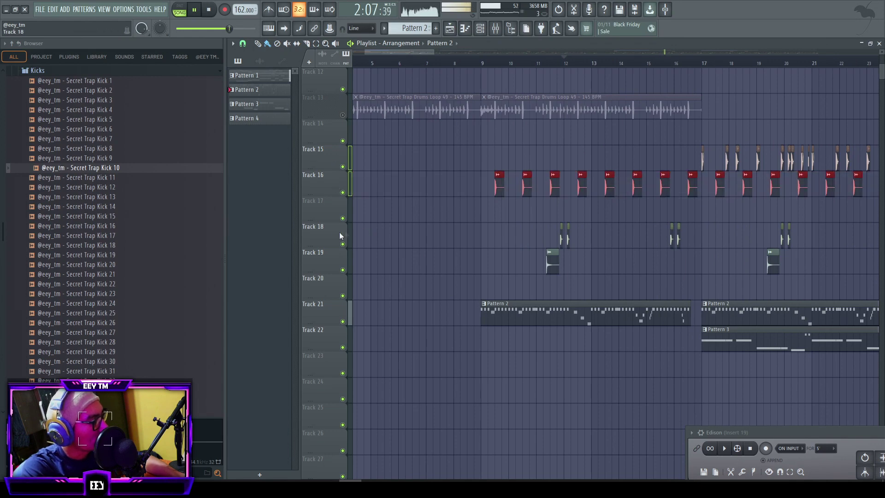
left_click(336, 265, "ctrl")
left_click(338, 310, "ctrl")
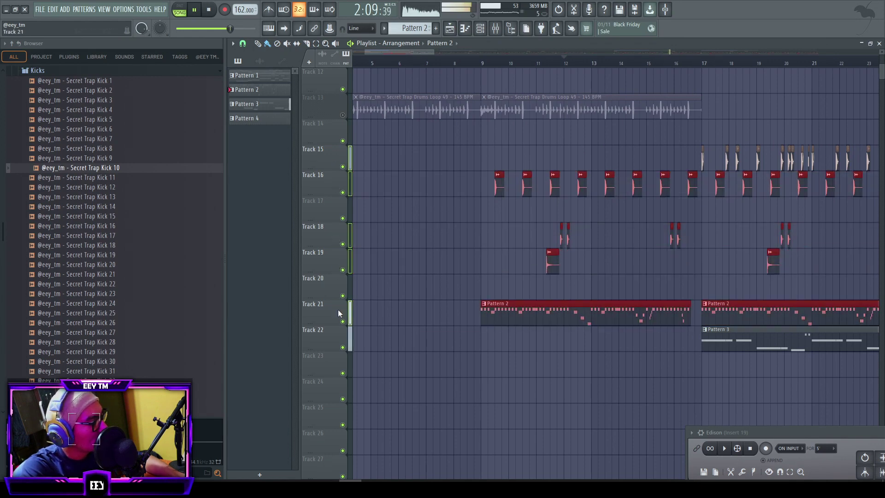
right_click(336, 168)
mouse_move(397, 206)
mouse_move(433, 213)
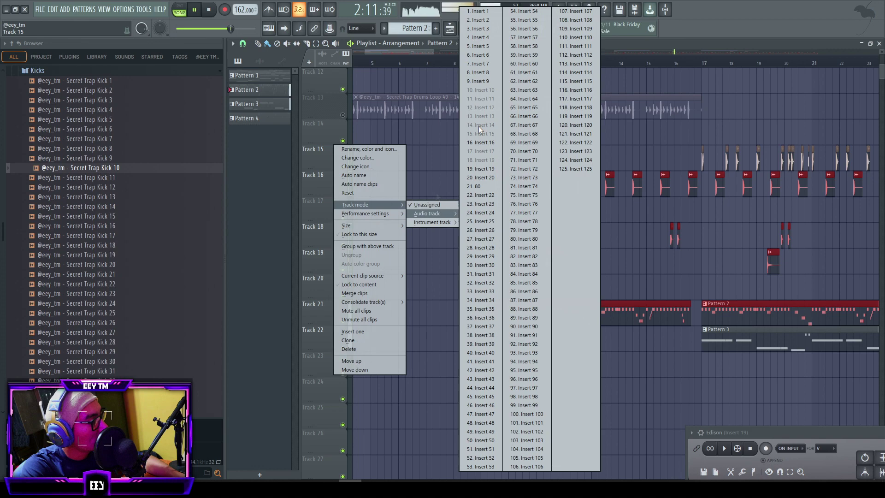
left_click(491, 28)
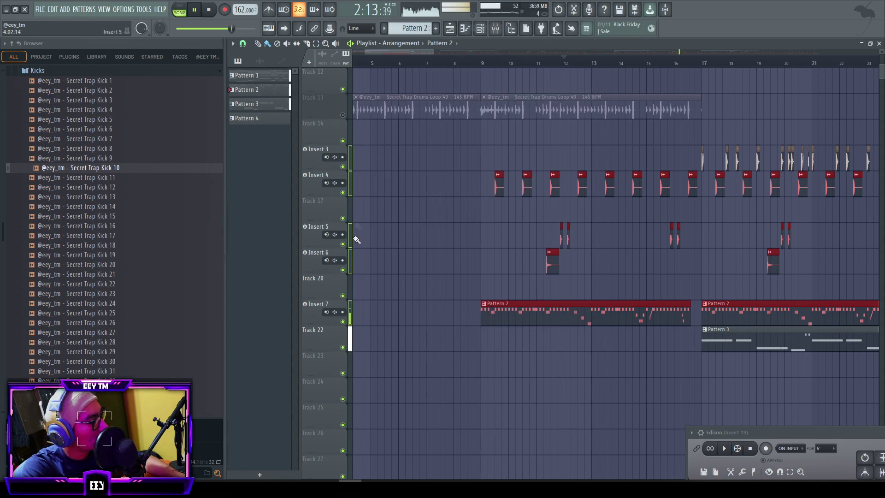
- Assign Track 22 with the Pattern 3 clips as an audio track on mixer insert 80
scroll(413, 233, "down", 5)
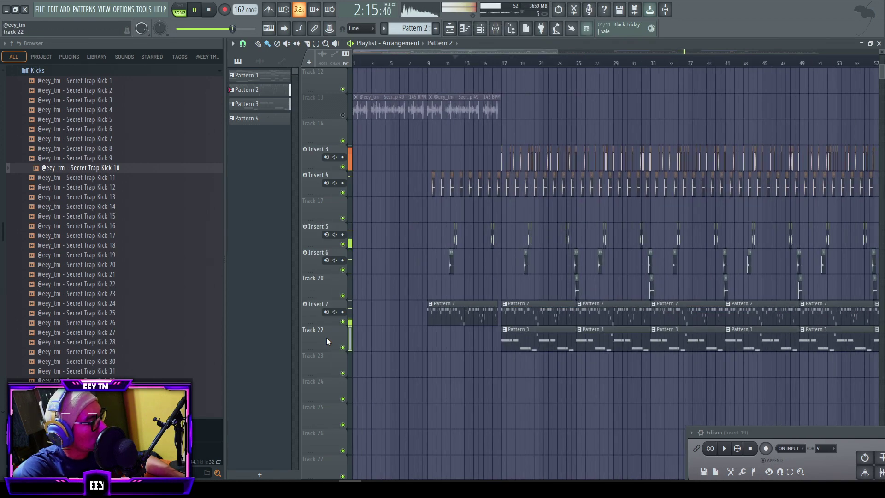
right_click(327, 337)
mouse_move(417, 310)
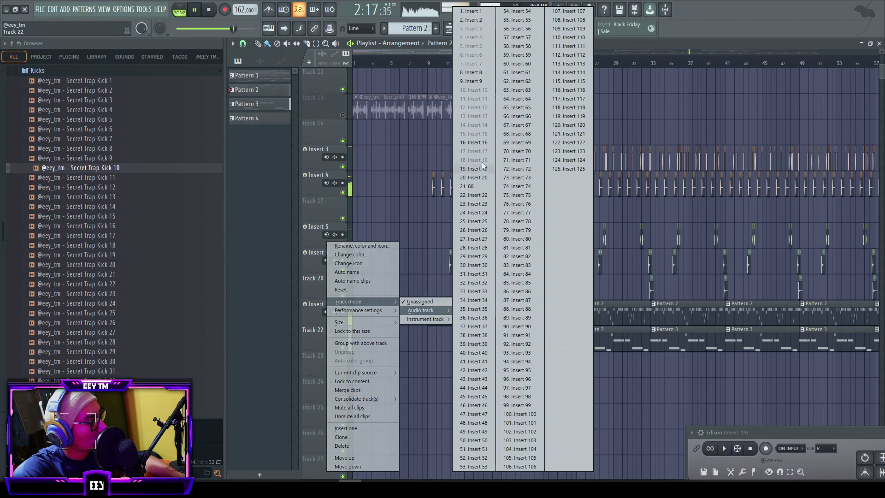
left_click(482, 187)
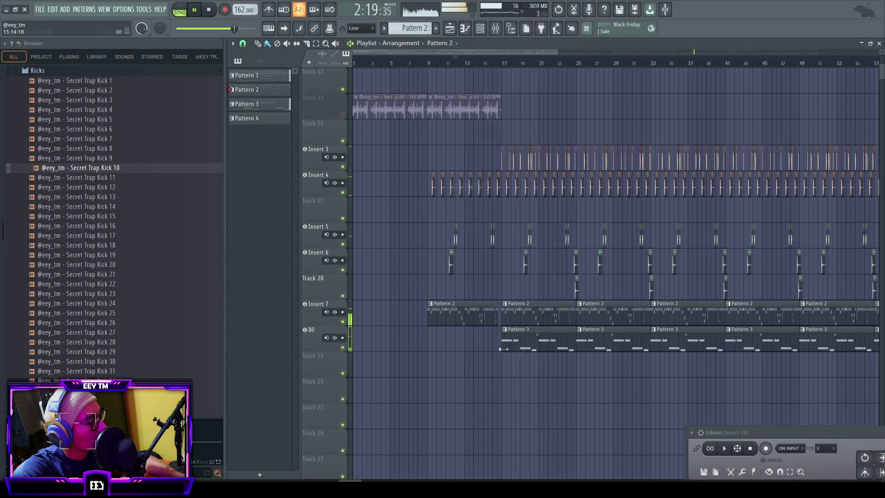
- Rename Pattern 3 as 808 and colour it crimson pink
left_click(535, 337)
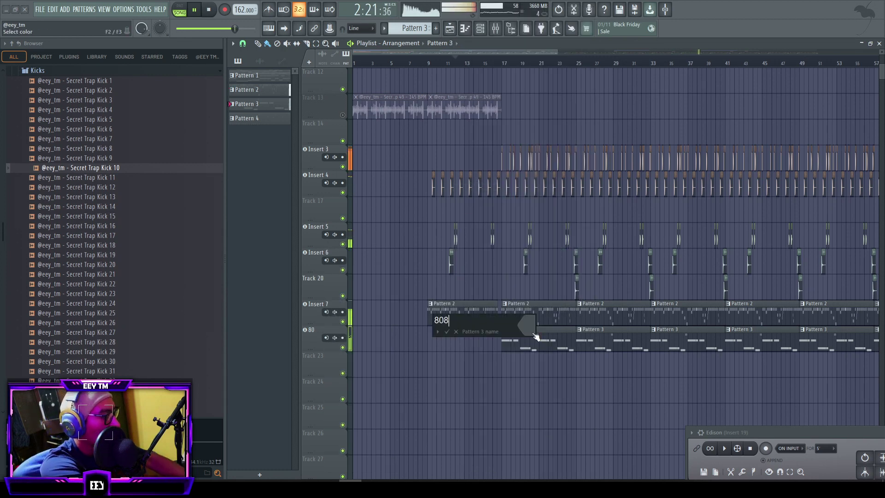
left_click(532, 335)
left_click(589, 281)
left_click(679, 465)
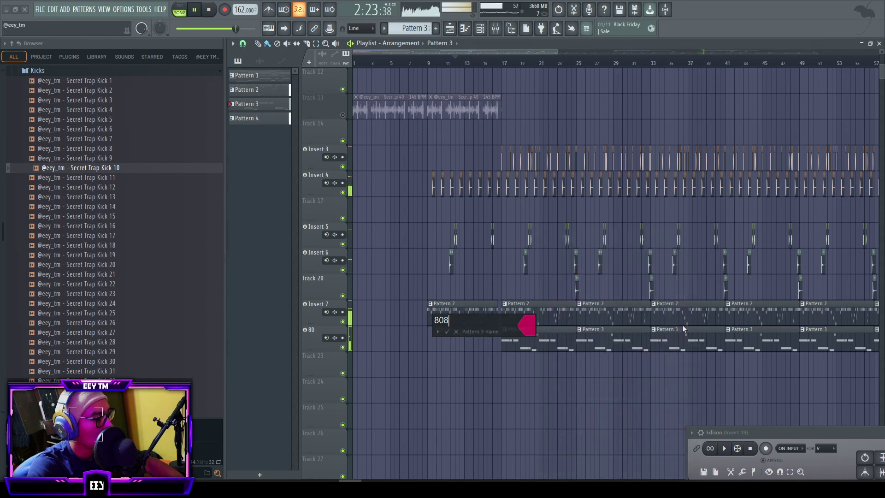
key("Return")
- Rename Pattern 2 as HH and colour it orange
key("F2")
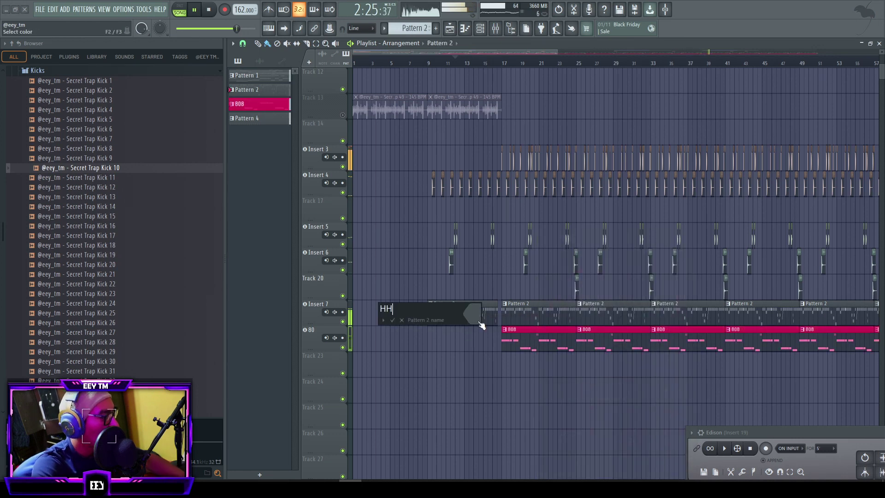
left_click(478, 323)
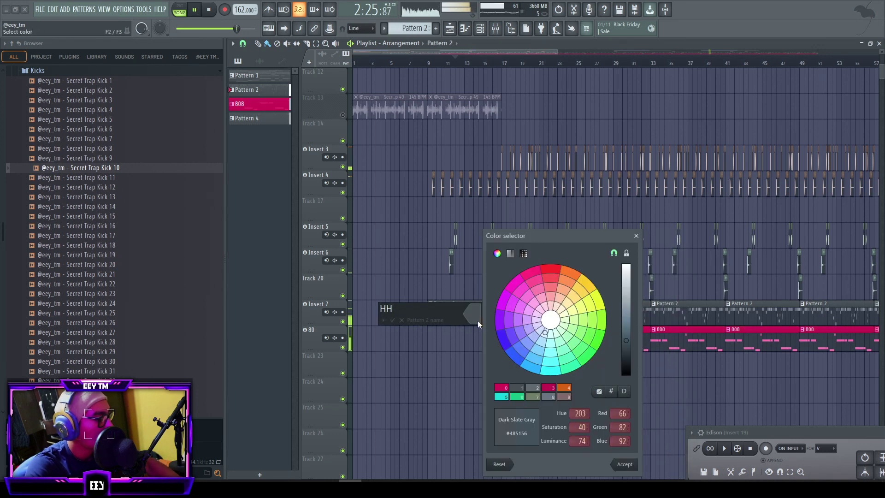
left_click(625, 326)
key("Return")
key("Return")
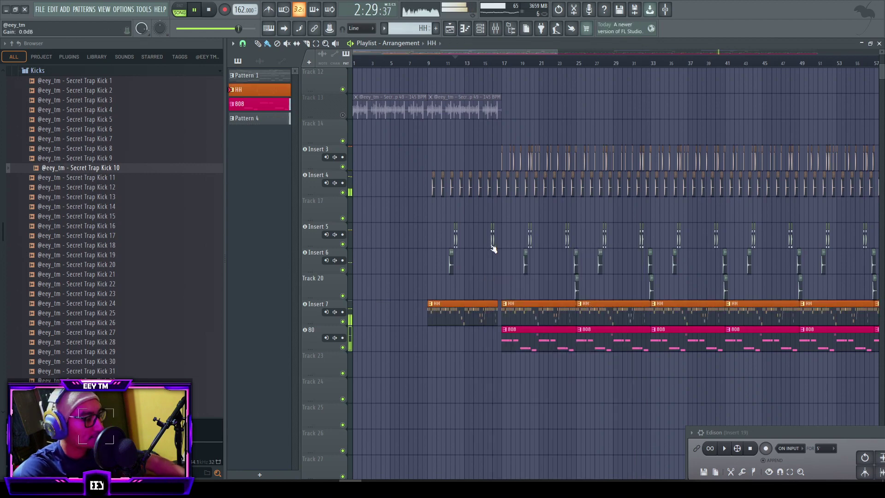
- Delete the two muted drum loop clips on Track 13
scroll(401, 218, "up", 5)
scroll(421, 246, "up", 3)
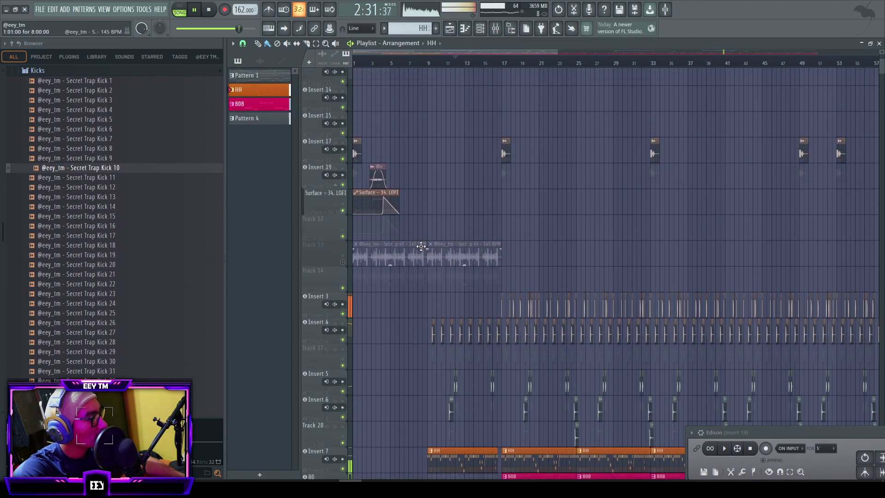
right_click(442, 314)
right_click(396, 319)
- Rename Pattern 4 on the Insert 12 track as Bells Arp
scroll(409, 311, "up", 3)
left_click(432, 168)
key("F2")
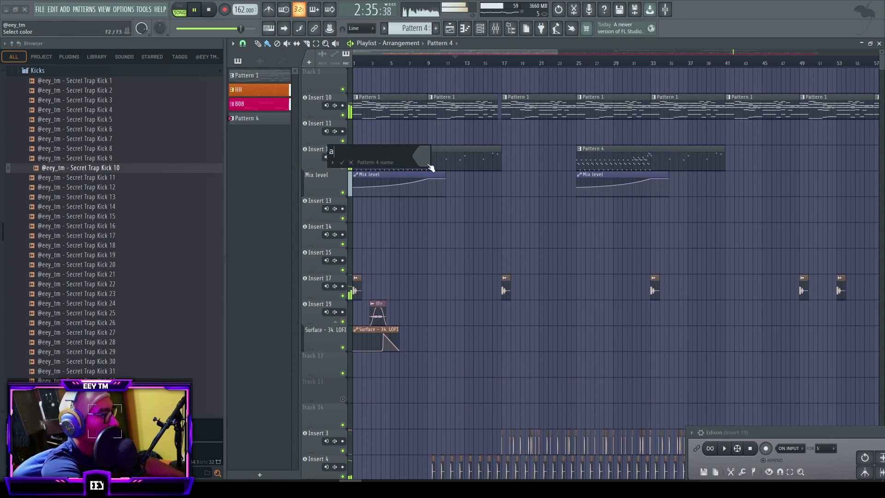
type("Bells A")
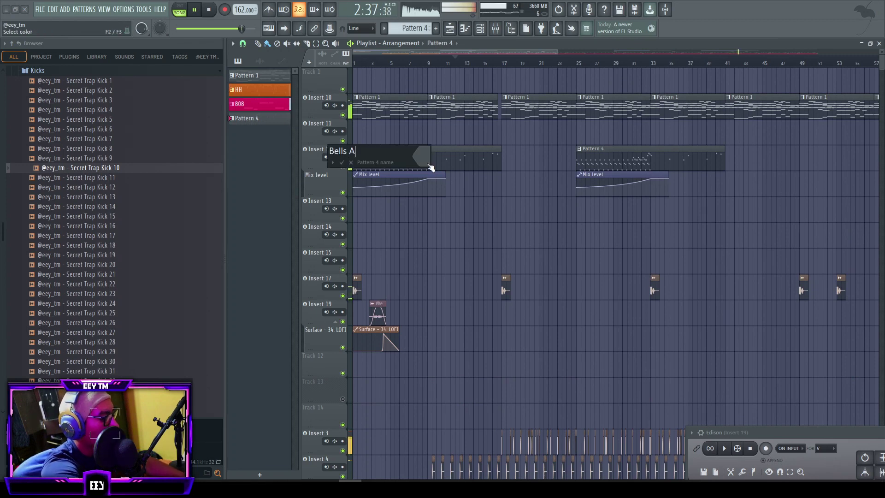
type("rp")
key("Return")
- Rename Pattern 1 on the Insert 10 track as Guitar
left_click(399, 103)
key("F2")
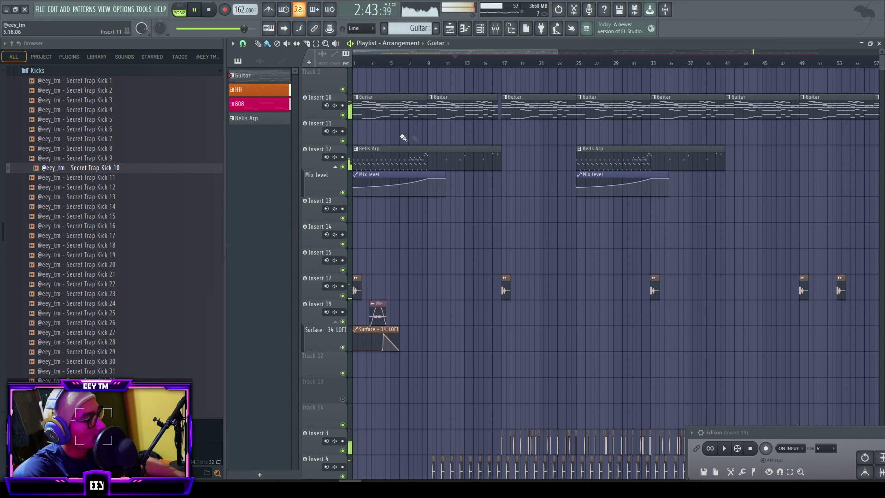
scroll(430, 137, "down", 4)
scroll(461, 185, "down", 4)
scroll(473, 213, "up", 4)
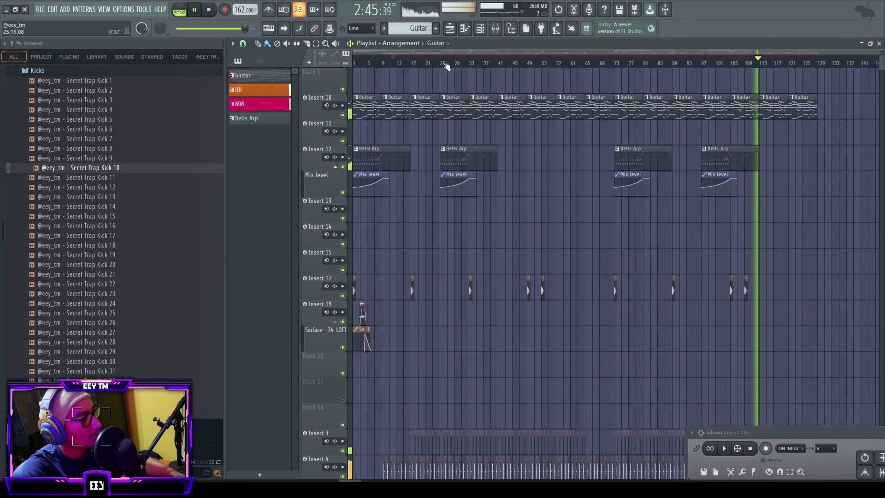
- Create a new empty pattern and place its clip on the Insert 11 track at bar 49
left_click(436, 31)
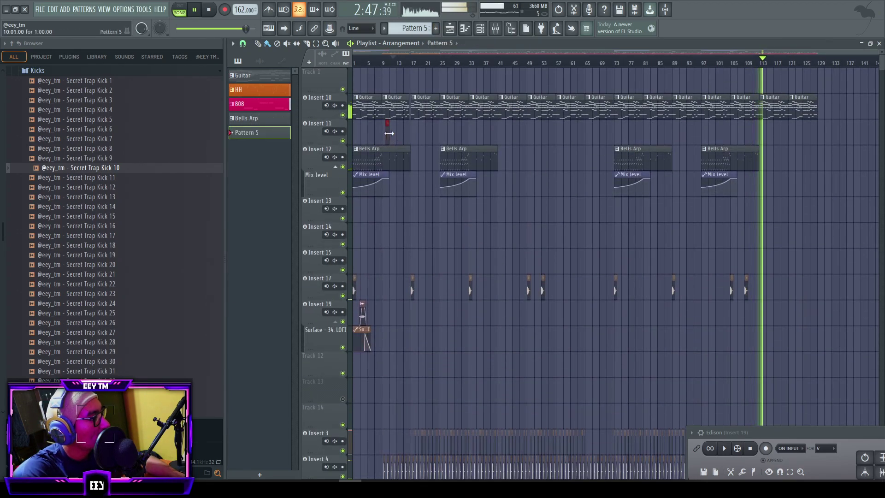
scroll(472, 131, "down", 5)
scroll(521, 176, "up", 5)
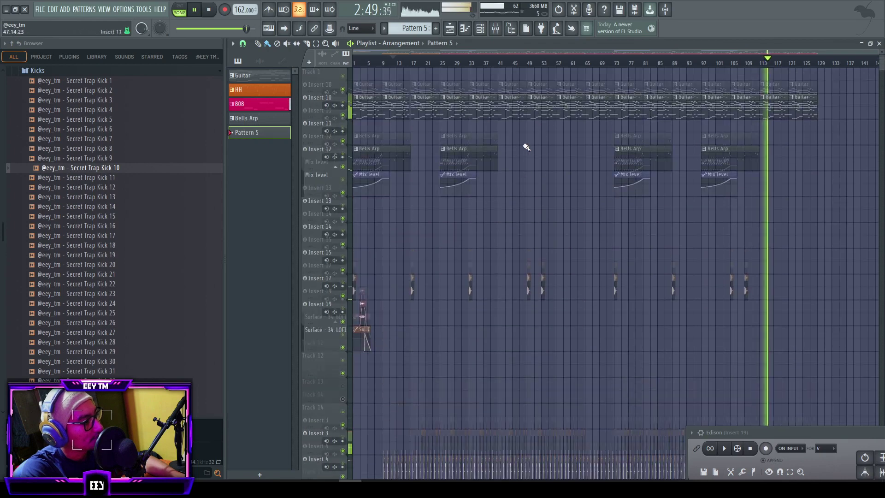
scroll(530, 139, "up", 3)
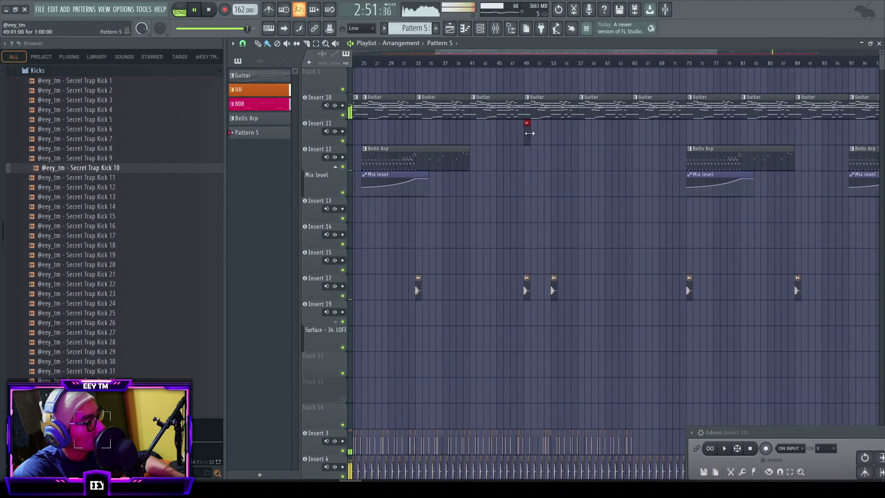
- Stretch the Pattern 5 clip on the Insert 11 track so it spans bars 49 to 65
left_click_drag(530, 134, 656, 133)
scroll(607, 197, "down", 5)
scroll(597, 208, "up", 5)
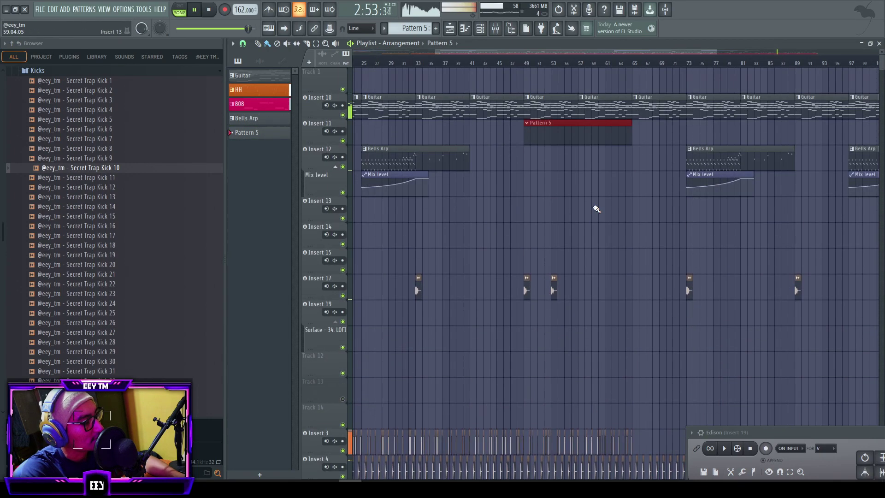
- Add a new Kontakt 7 channel and detach its plugin window
left_click(481, 30)
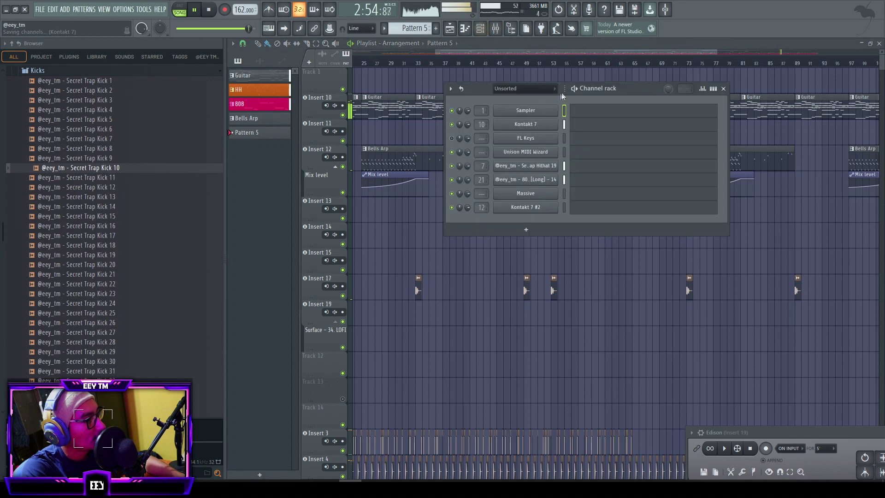
left_click(523, 230)
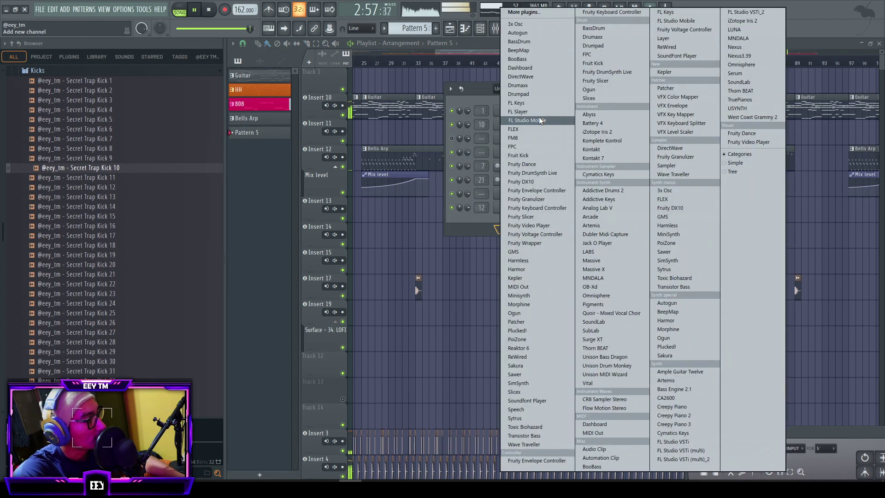
left_click(593, 158)
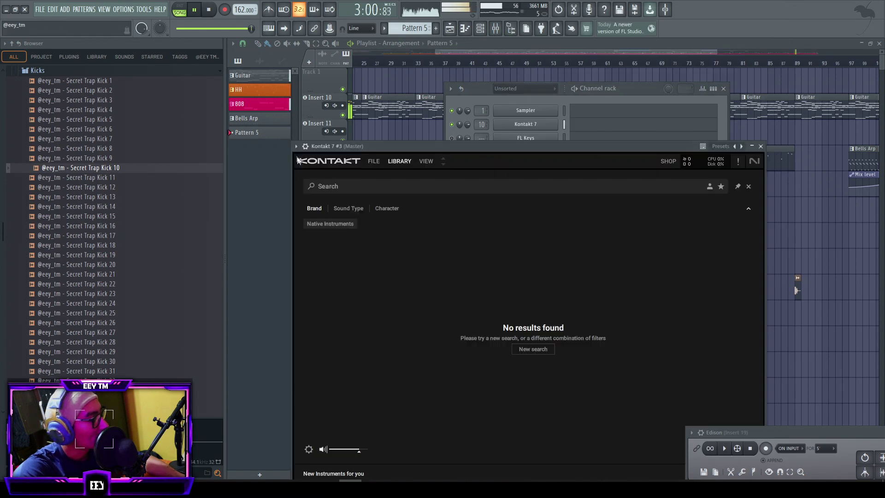
left_click(296, 146)
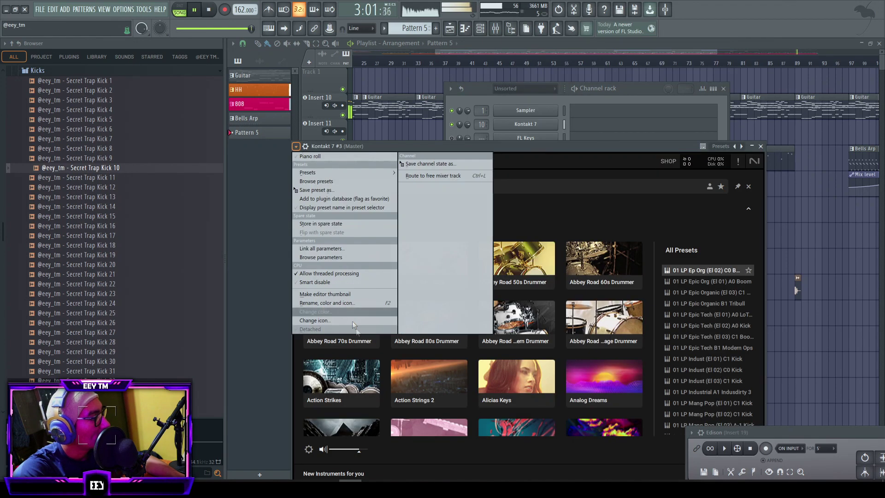
left_click(348, 332)
left_click_drag(436, 147, 441, 77)
- Find Session Guitarist - Electric Vintage in the Kontakt library and load its Country River (Melody) preset
scroll(469, 215, "down", 15)
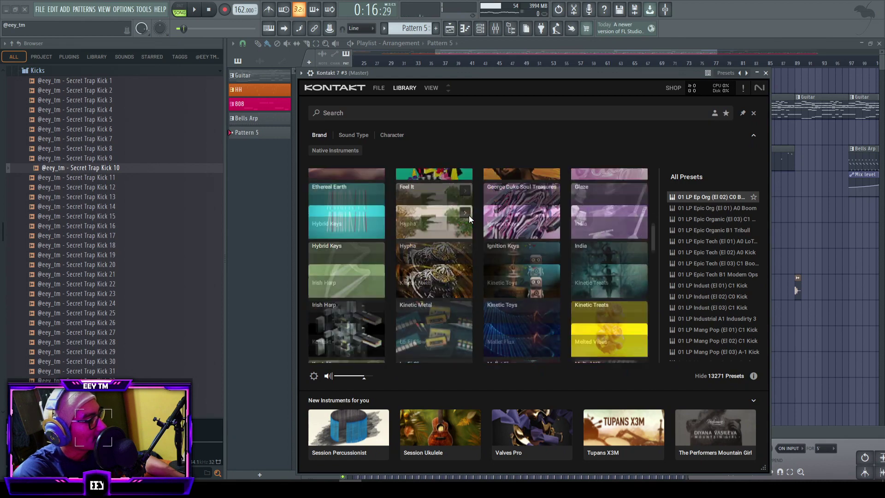
scroll(468, 215, "down", 5)
scroll(468, 214, "up", 1)
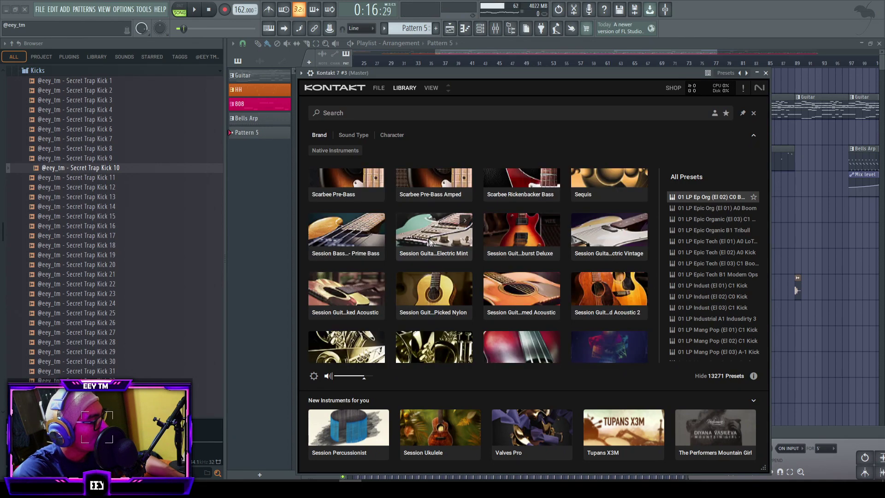
scroll(460, 259, "up", 2)
scroll(498, 258, "down", 2)
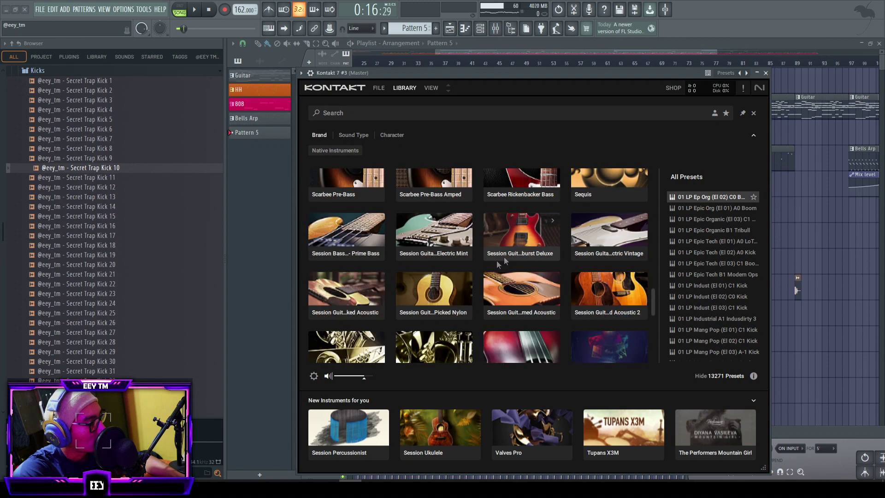
left_click(593, 229)
scroll(712, 300, "down", 4)
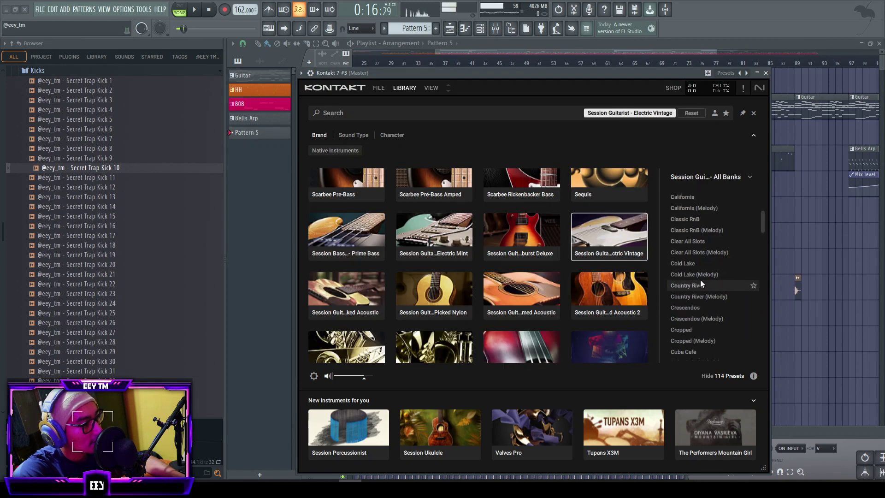
double_click(726, 297)
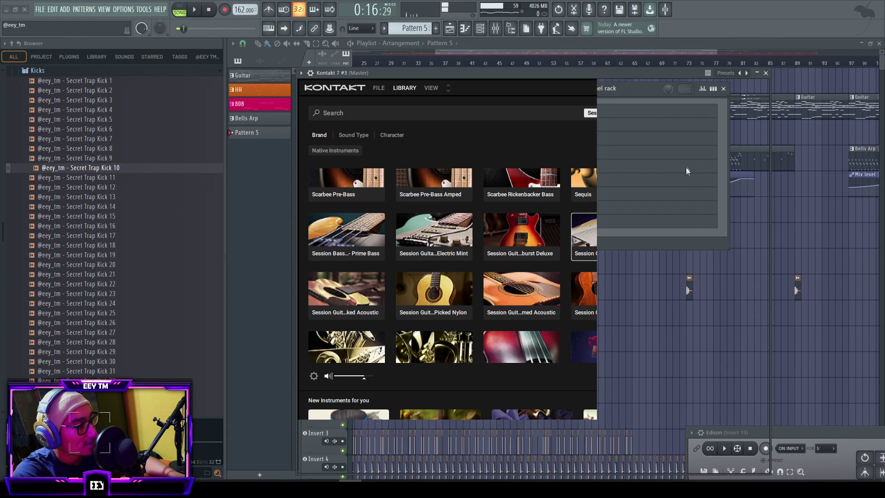
- Route the Kontakt 7 #3 channel to mixer insert 11
left_click_drag(498, 73, 619, 167)
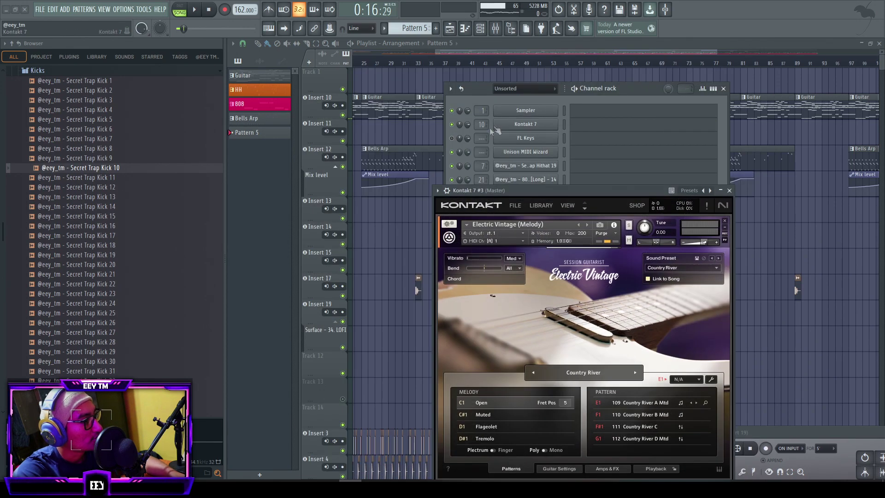
right_click(482, 138)
left_click(493, 145)
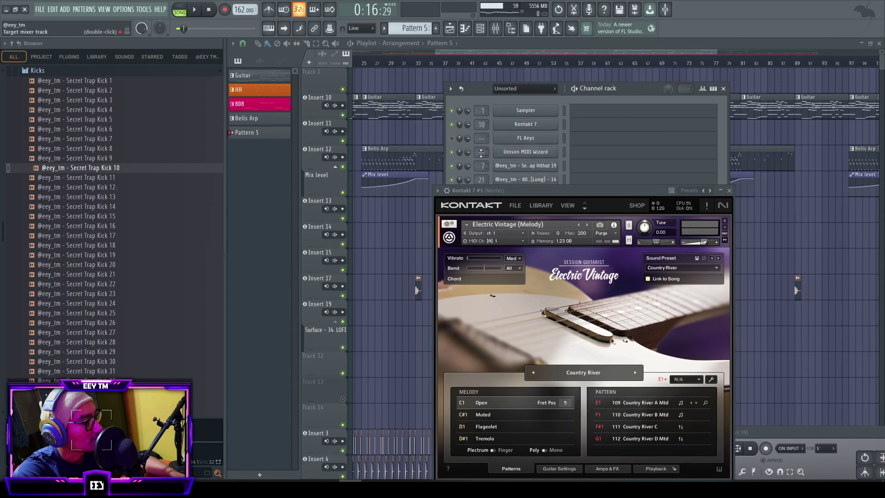
left_click_drag(493, 190, 656, 194)
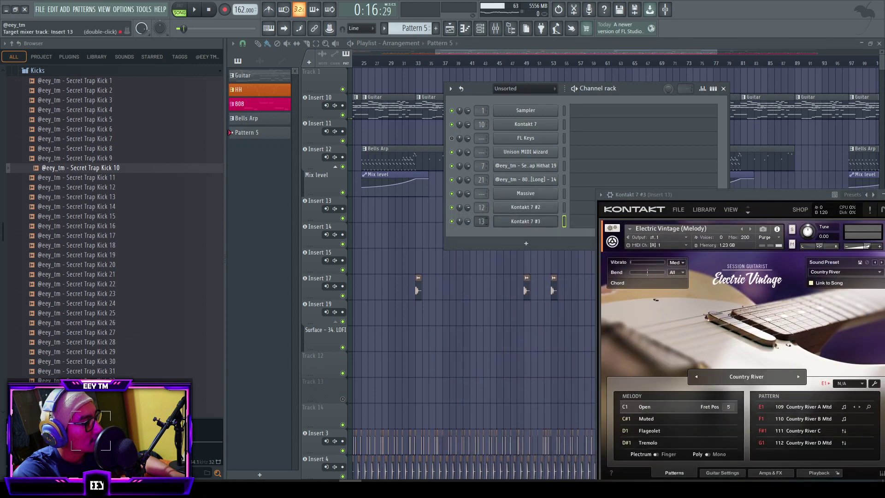
left_click(664, 205)
left_click(663, 205)
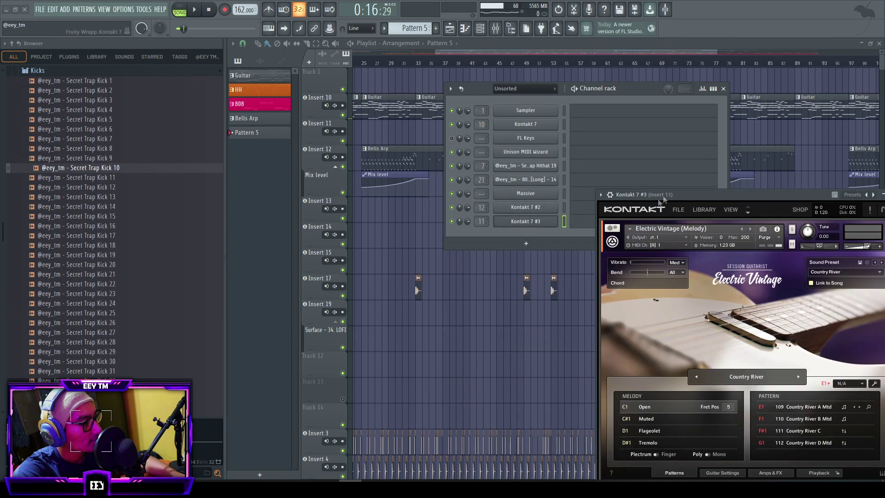
- Put away the Kontakt 7 #3 plugin window and open the channel's piano roll for Pattern 5
left_click_drag(668, 194, 445, 147)
left_click(665, 148)
right_click(559, 215)
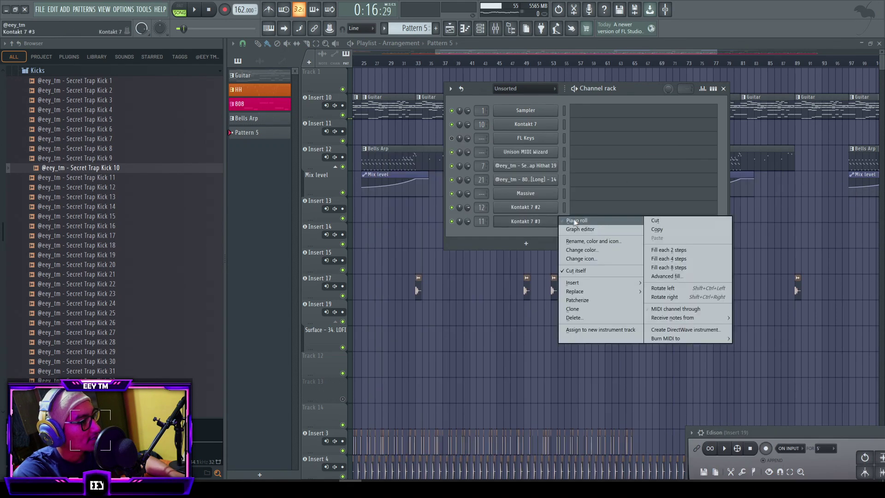
left_click(581, 222)
key("space")
scroll(417, 162, "up", 4)
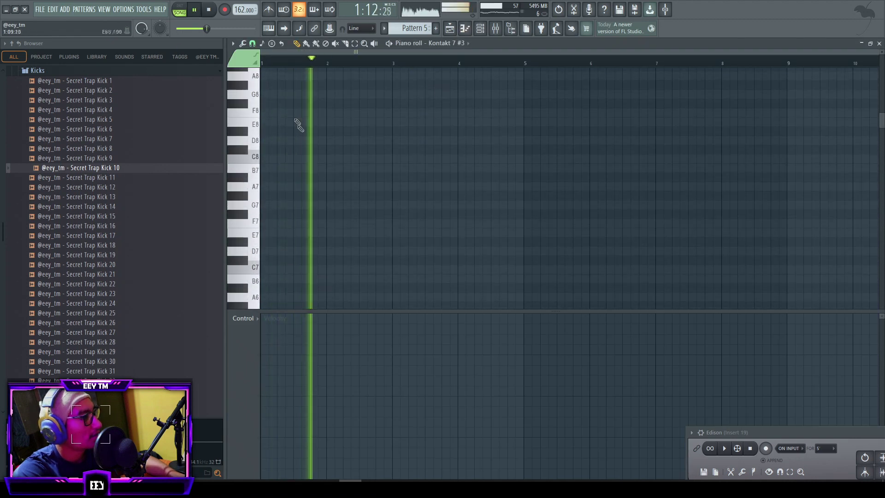
- Draw a short Ab6 note and a longer F7 note at the start of bar 1 and audition them
key("space")
left_click_drag(265, 96, 245, 98)
scroll(276, 138, "down", 5)
left_click(264, 168)
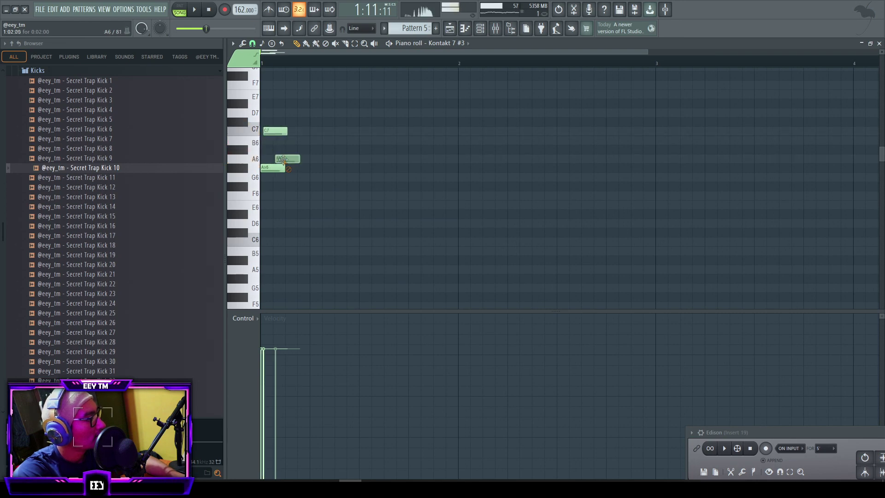
left_click_drag(285, 132, 424, 132)
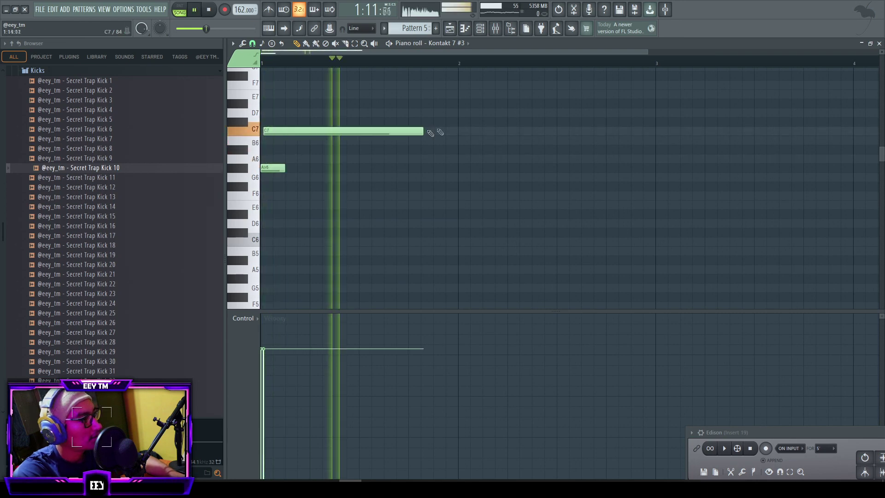
left_click_drag(390, 102, 378, 103)
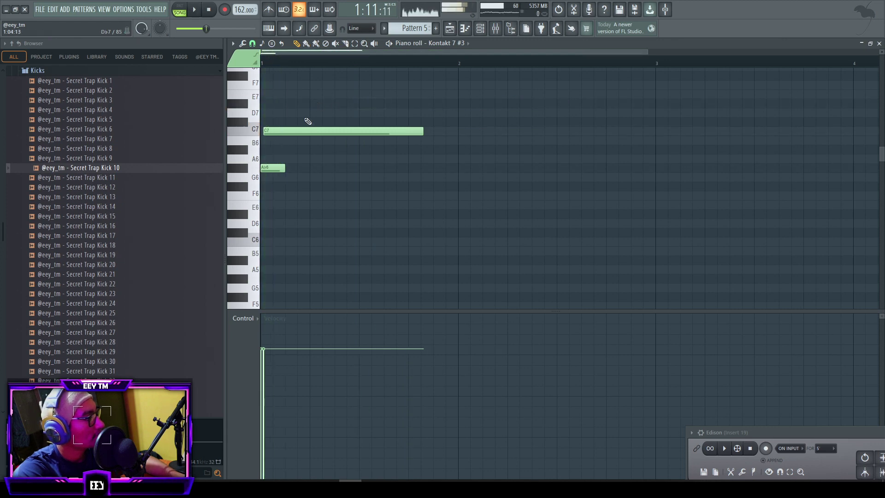
left_click_drag(293, 127, 288, 162)
key("space")
key("space")
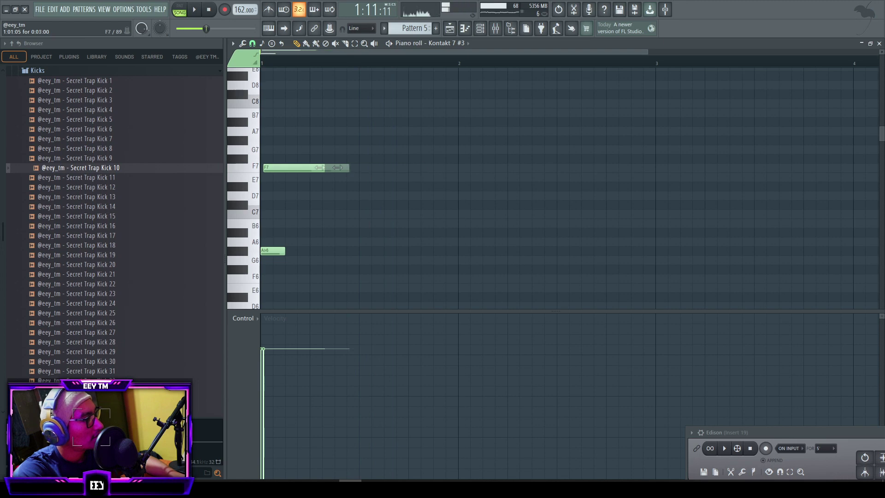
- Transpose both guitar notes down one octave
left_click_drag(336, 140, 217, 320)
right_click(343, 139)
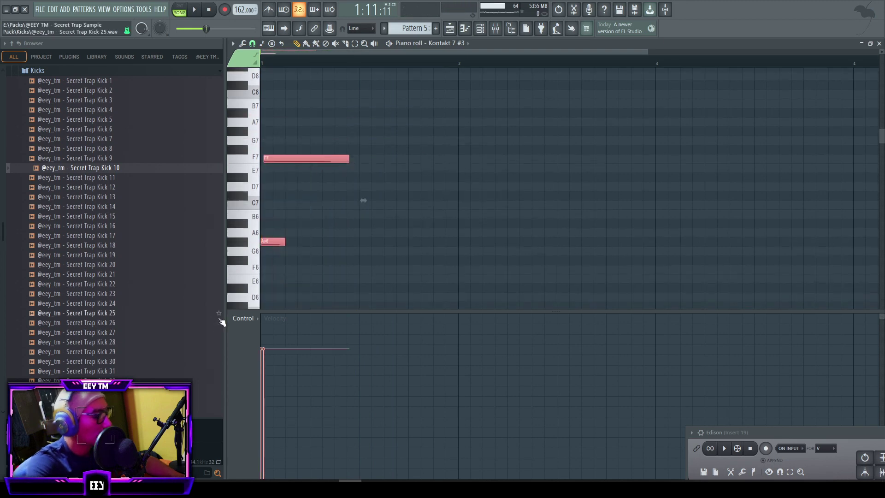
key("ctrl+Down")
right_click(220, 317)
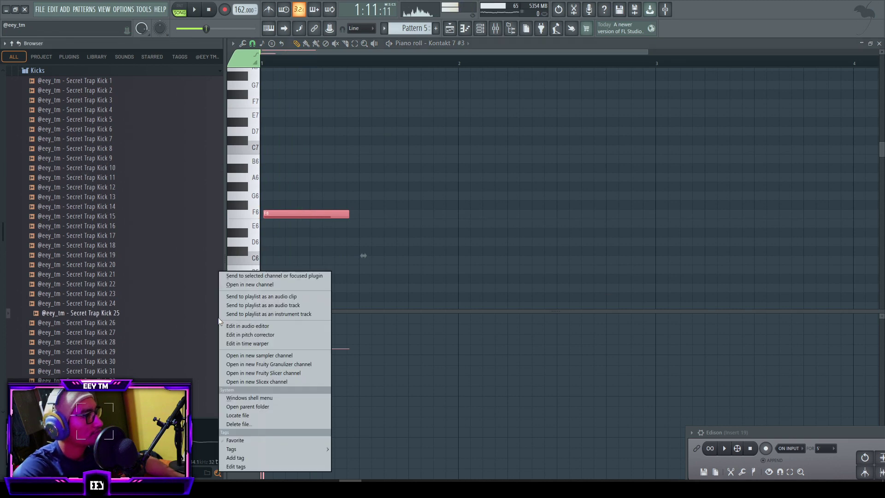
- Add two staggered notes at F7 and Ab7 in bar 1 and audition the phrase
left_click(292, 173)
left_click(308, 147)
left_click_drag(308, 148, 308, 121)
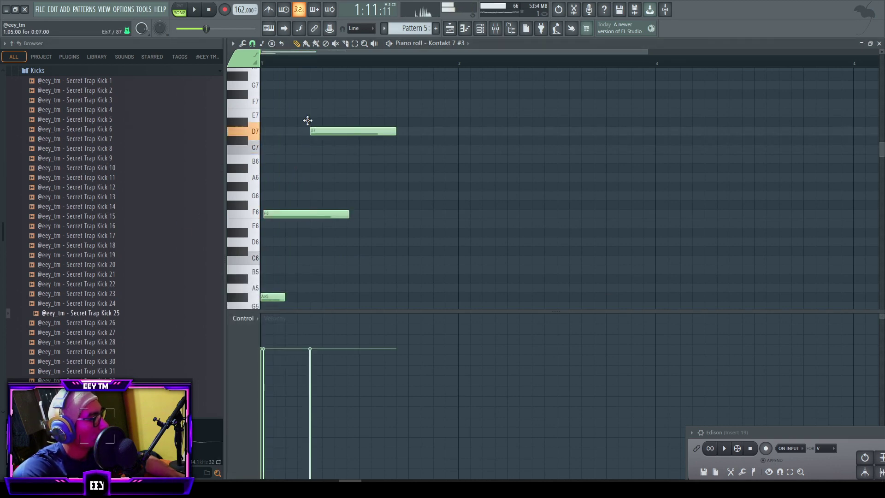
key("space")
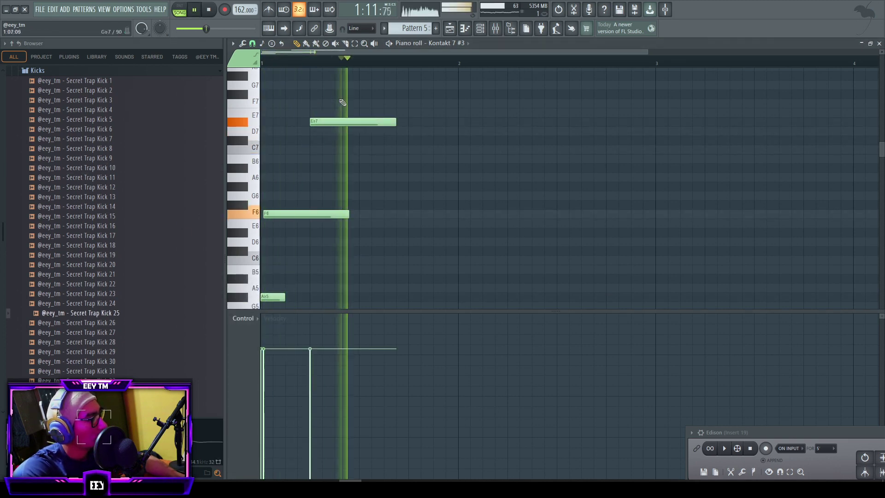
left_click_drag(362, 118, 362, 100)
key("space")
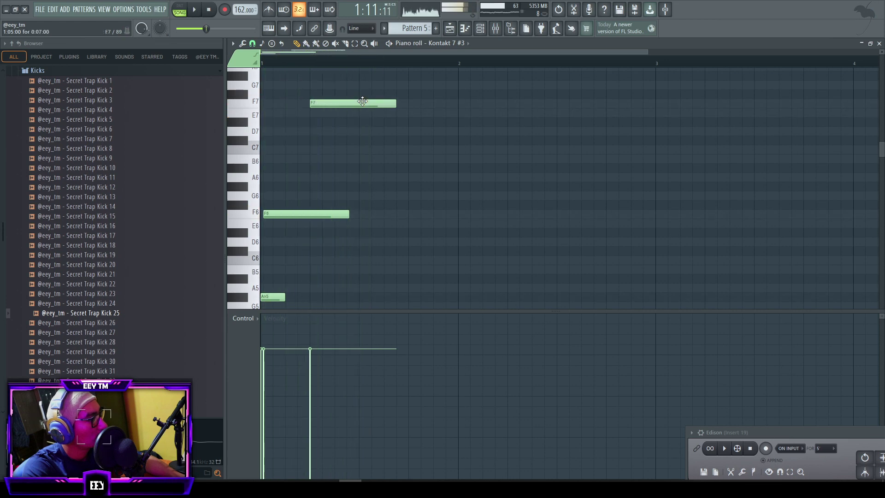
scroll(360, 138, "up", 5)
left_click(358, 133)
left_click_drag(358, 134, 357, 157)
key("space")
key("space")
- Select all notes, generate a random pattern with the piano roll randomizer and audition it
scroll(389, 137, "down", 4)
scroll(390, 136, "up", 3)
scroll(397, 139, "down", 3)
key("ctrl+a")
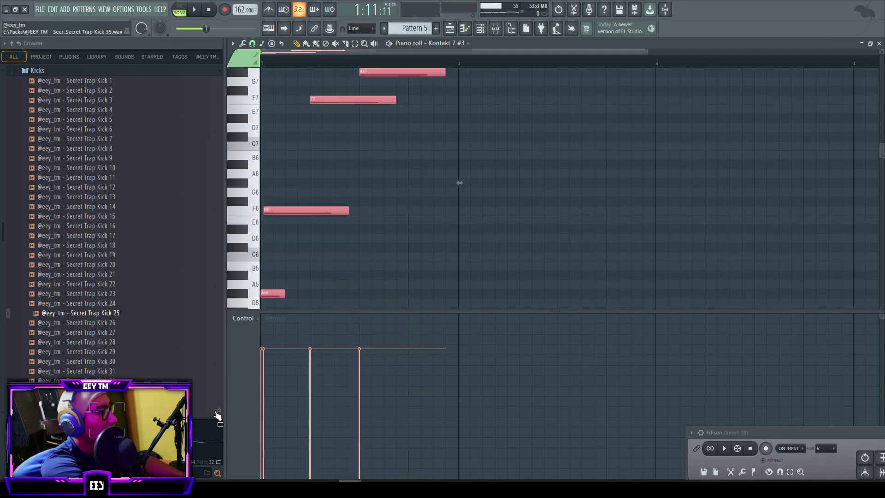
key("alt+r")
key("space")
key("space")
key("space")
key("space")
- Set the randomizer's key to F with the Minor Natural (Aeolian) scale and accept the pattern
left_click(448, 183)
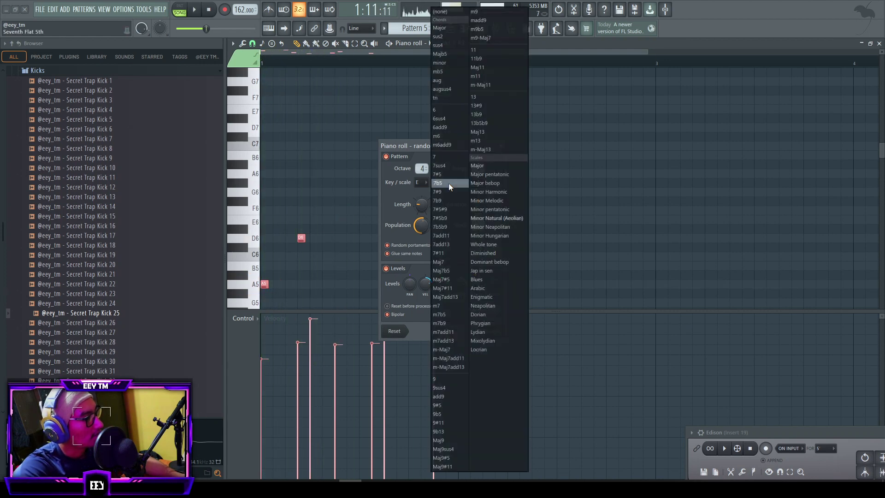
left_click(421, 182)
left_click(418, 236)
key("space")
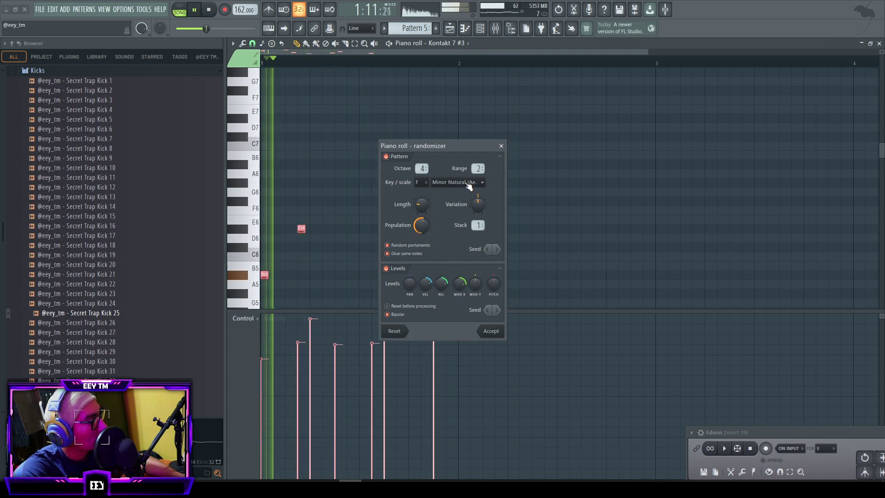
left_click(491, 332)
- Raise the randomized notes by one octave, deselect them and set the first note to Ab6
scroll(435, 203, "down", 3)
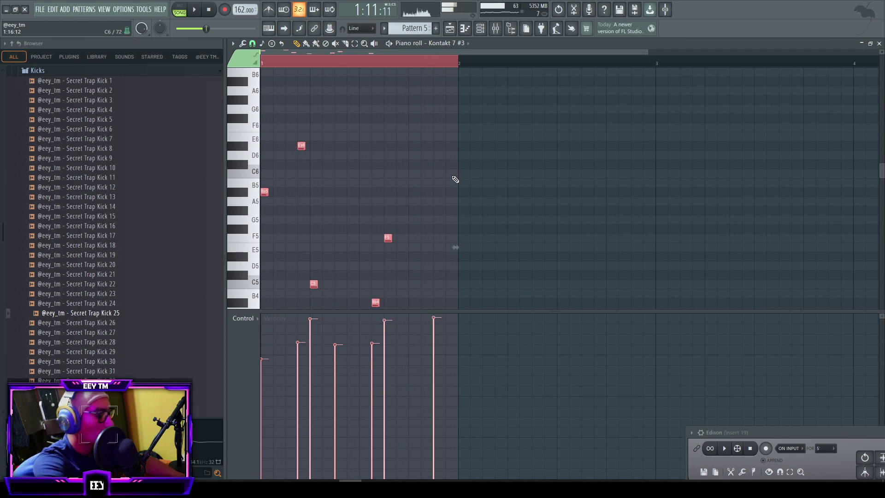
key("ctrl+Up")
key("ctrl+d")
key("space")
scroll(267, 125, "up", 2)
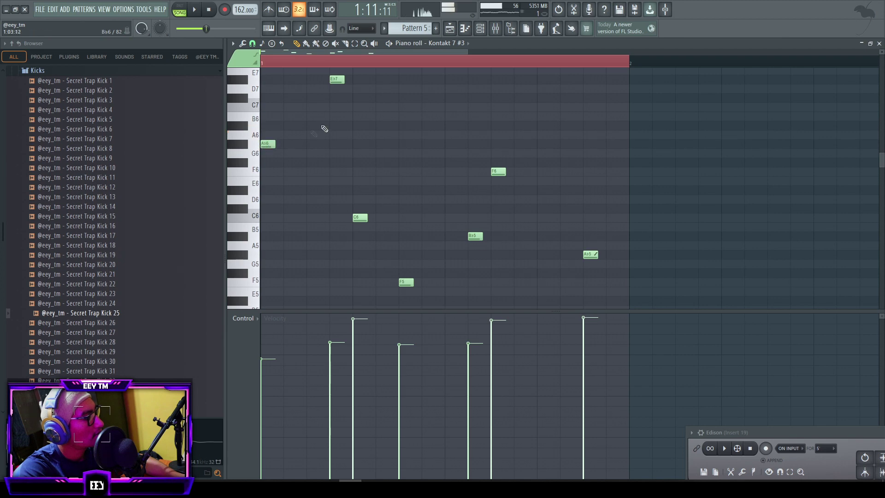
- Audition the randomized melody and delete its Bb5 note
key("space")
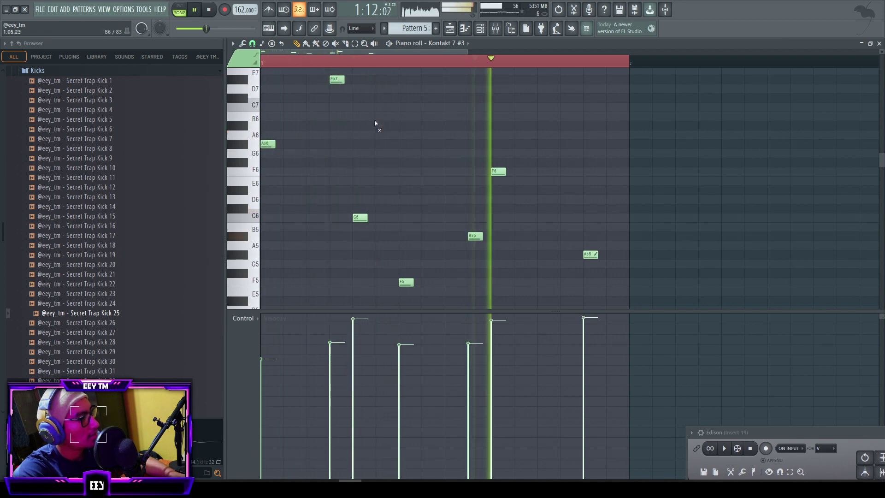
key("space")
key("space")
scroll(429, 137, "down", 6)
scroll(474, 159, "up", 5)
key("space")
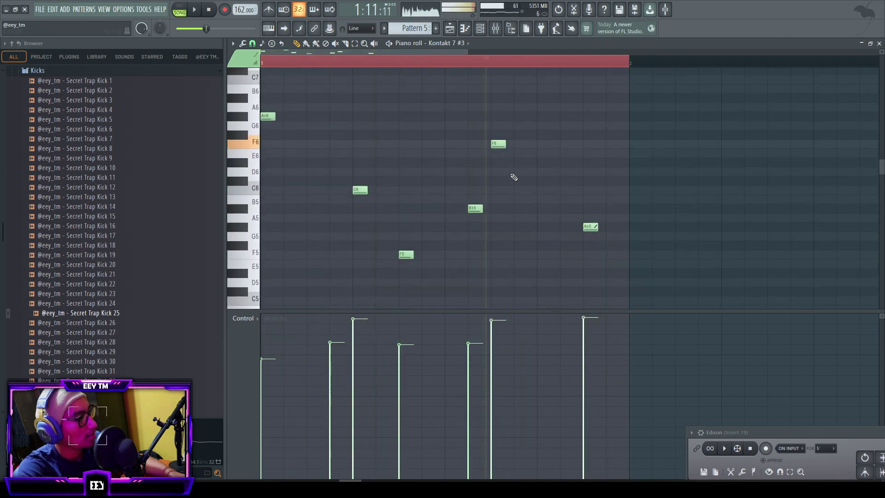
key("space")
right_click(475, 208)
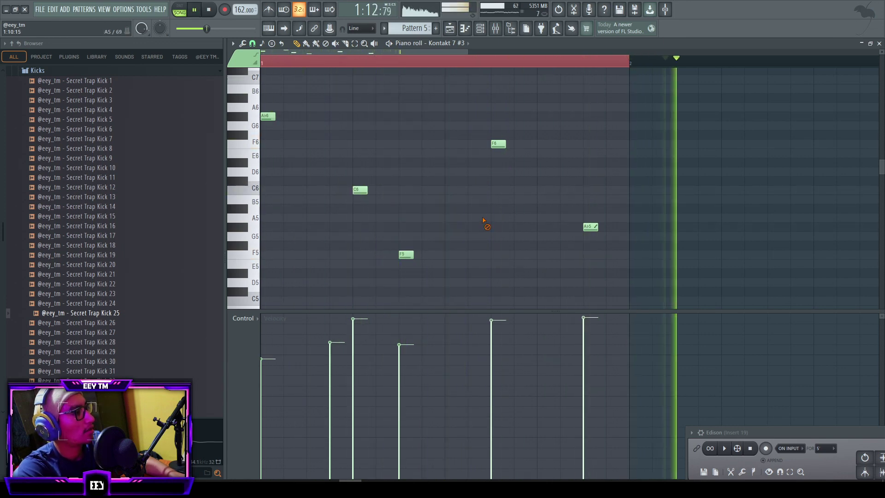
- Clear the time selection and replace the Ab5 slide note at the end of bar 1 with a regular F5 note
scroll(460, 203, "down", 2, "ctrl")
scroll(422, 198, "down", 5)
scroll(433, 194, "up", 6)
left_click(362, 63)
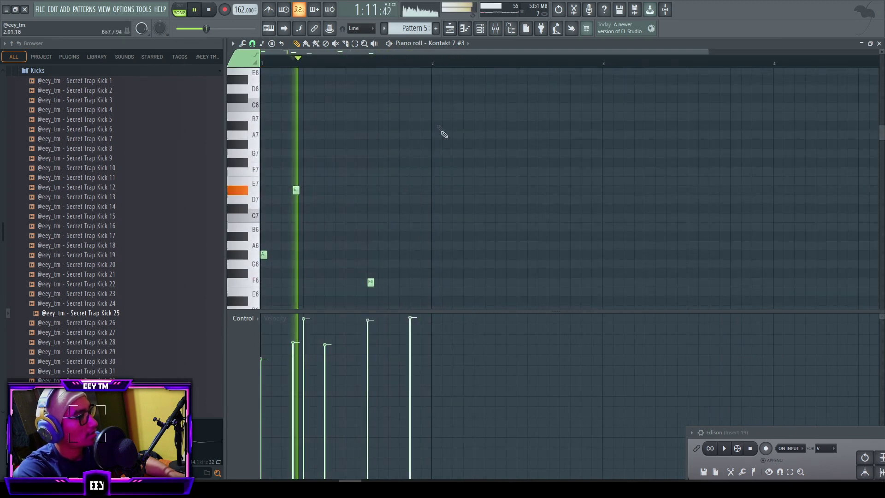
scroll(452, 175, "down", 4)
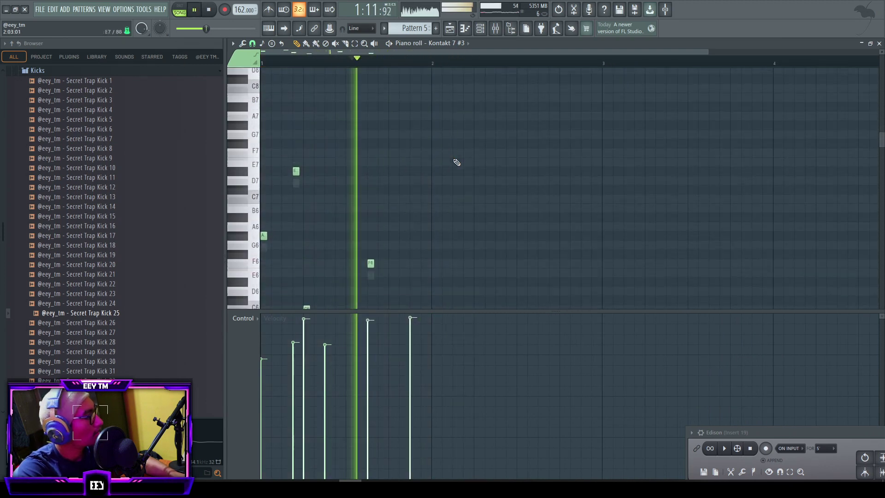
key("space")
left_click(414, 291)
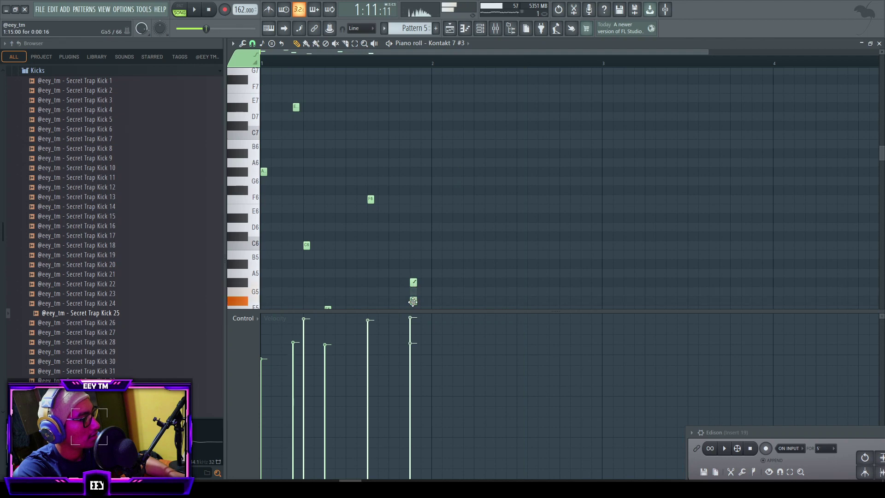
right_click(413, 283)
scroll(415, 254, "down", 3)
key("space")
key("space")
left_click_drag(414, 217, 414, 227)
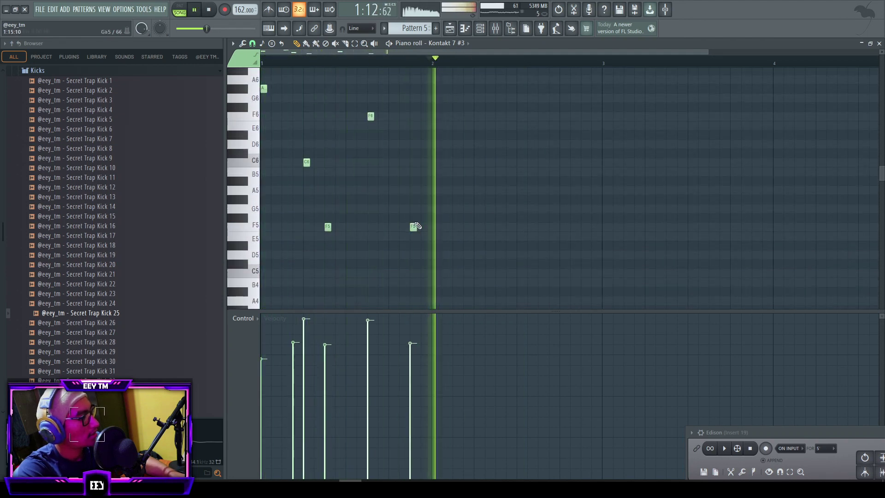
- Copy the whole one-bar melody in the piano roll from bar 1 to bar 3
scroll(433, 202, "up", 3)
key("ctrl+a")
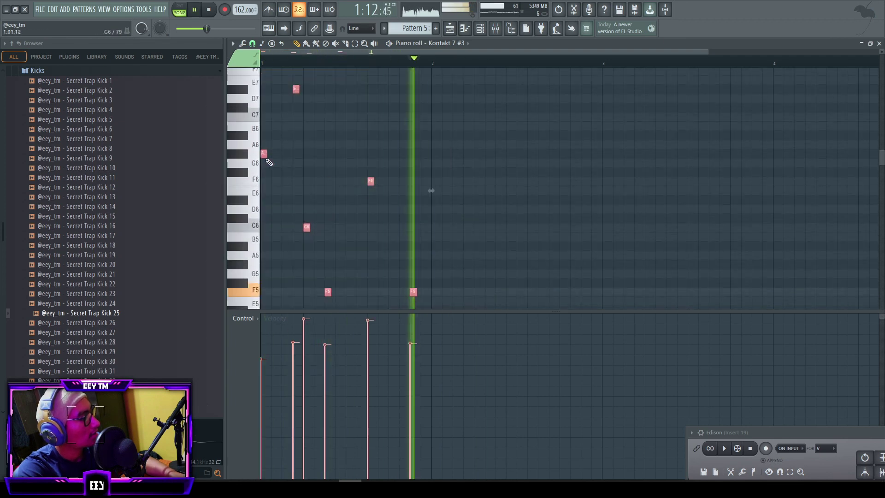
mouse_move(263, 154)
left_mouse_down()
mouse_move(616, 153)
mouse_move(606, 153)
left_mouse_up()
right_click(491, 154)
scroll(492, 154, "down", 1)
scroll(544, 162, "up", 2)
key("space")
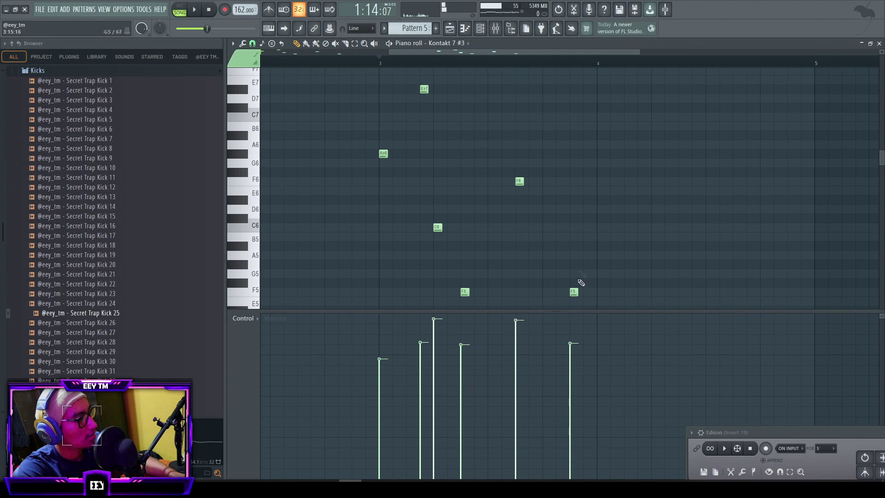
- Lower the last note of bar 3 to E5, and copy the complete melody so it repeats from bar 5
key("space")
scroll(574, 171, "down", 3)
left_click_drag(587, 70, 261, 308)
scroll(273, 191, "up", 3)
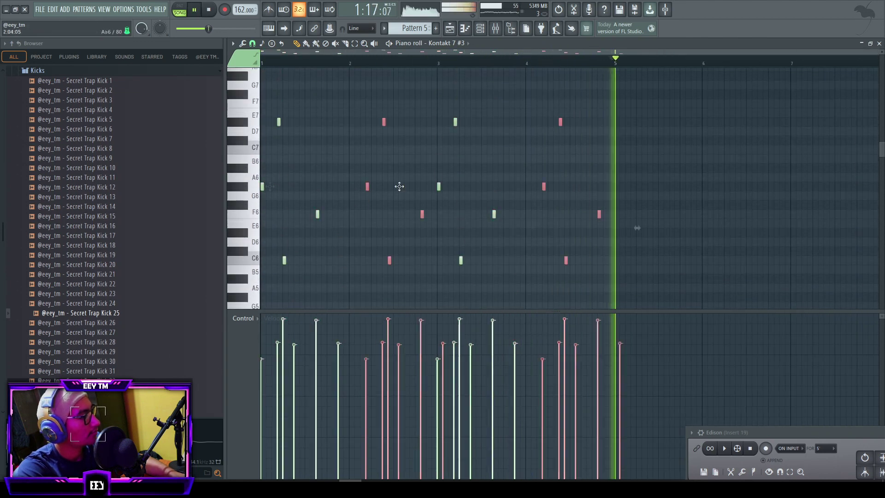
left_click_drag(267, 184, 621, 187)
right_click(648, 172)
scroll(604, 198, "down", 2)
- Add the harmony notes Db7, C7 and Bb6 alongside the opening melody notes of bar 7
scroll(651, 223, "down", 5)
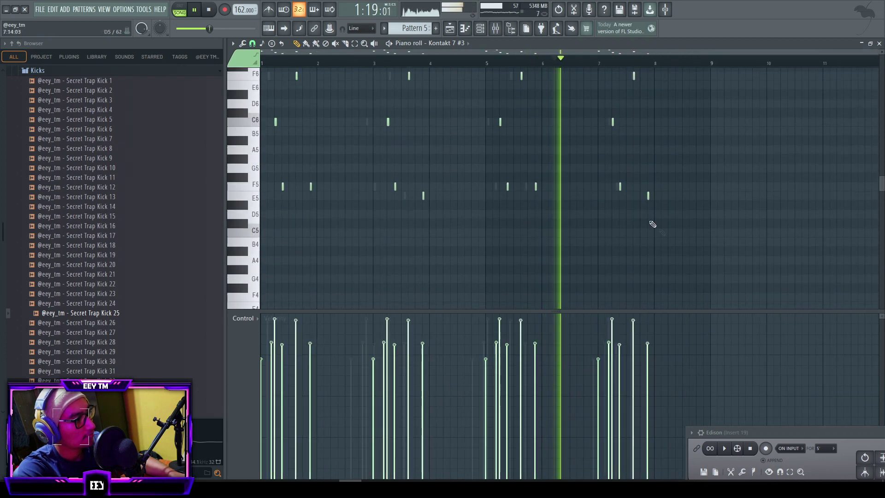
scroll(662, 230, "up", 7)
scroll(628, 164, "up", 2)
key("space")
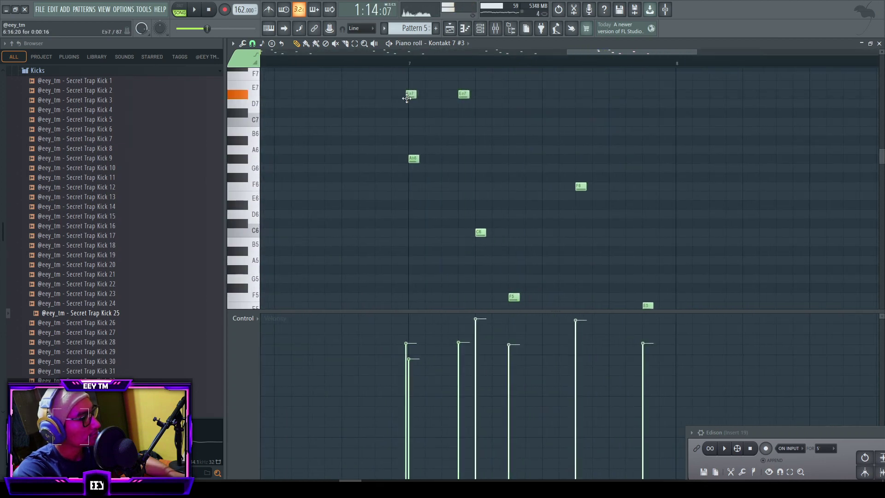
key("space")
key("space")
key("space")
key("space")
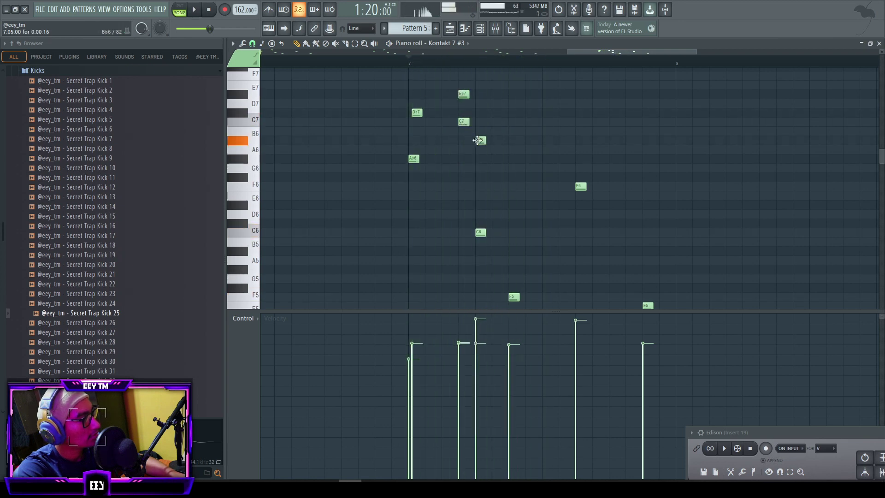
- Complete the bar 7 harmony with Ab6 above the F5 note and C7 above both the F6 and final E5 notes
left_click_drag(500, 158, 516, 158)
key("space")
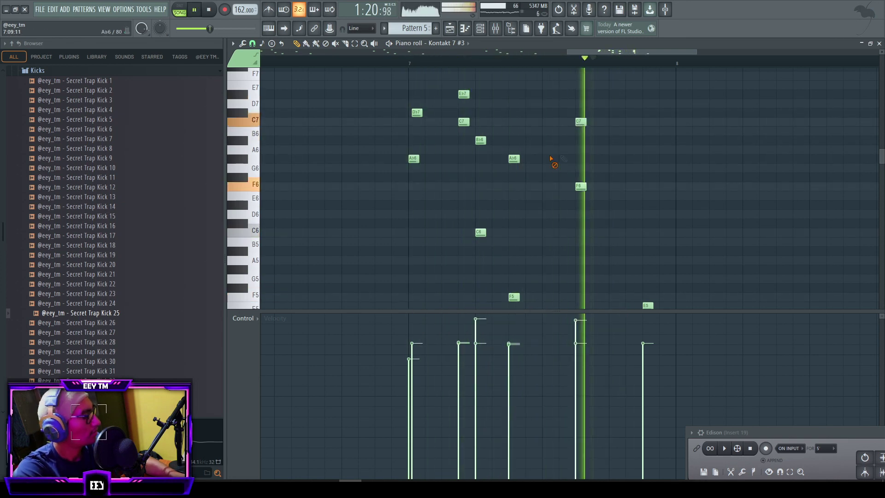
left_click(645, 131)
left_click_drag(646, 131, 646, 121)
key("space")
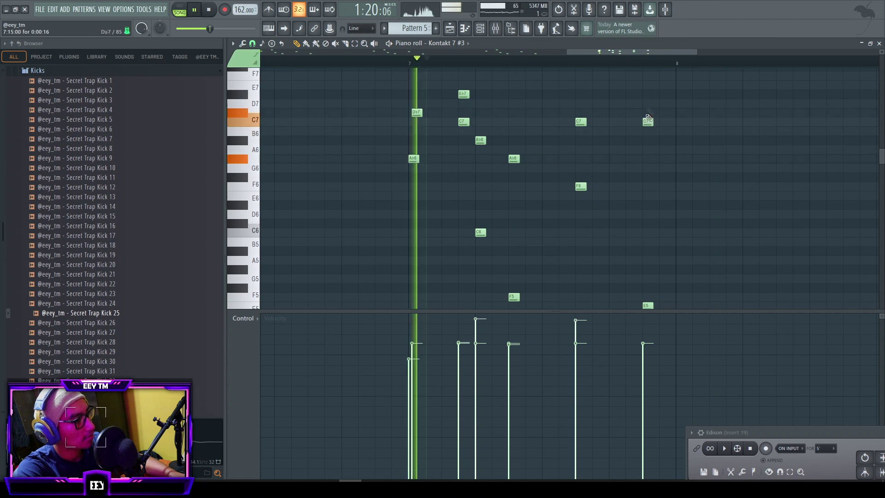
- Return to the playlist and rename Pattern 5 as Guitar Choir
scroll(646, 113, "down", 4, "ctrl")
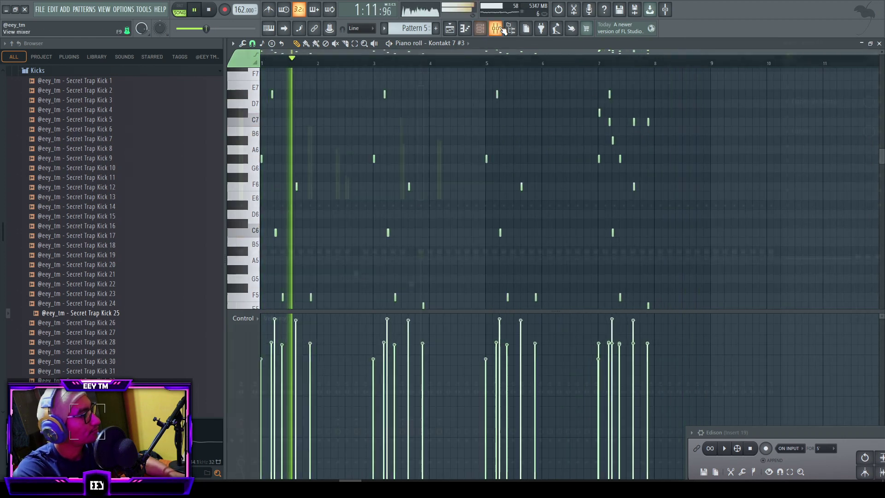
key("F9")
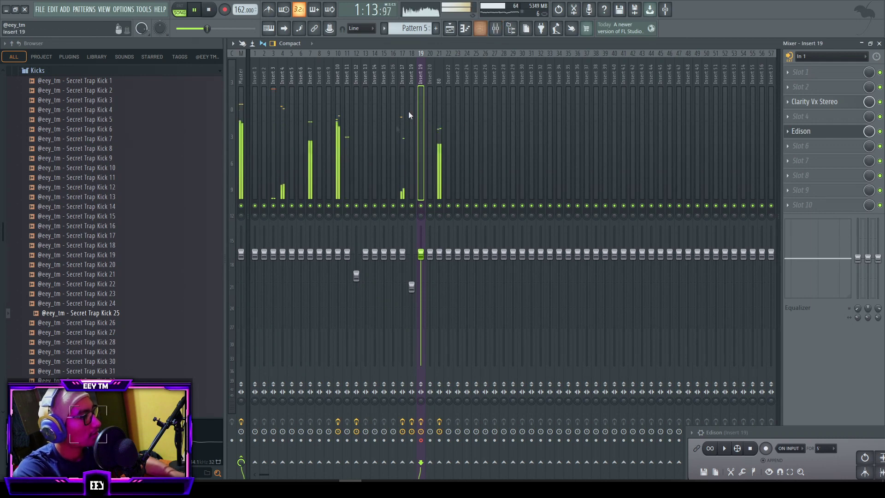
left_click(879, 43)
left_click(879, 43)
key("F6")
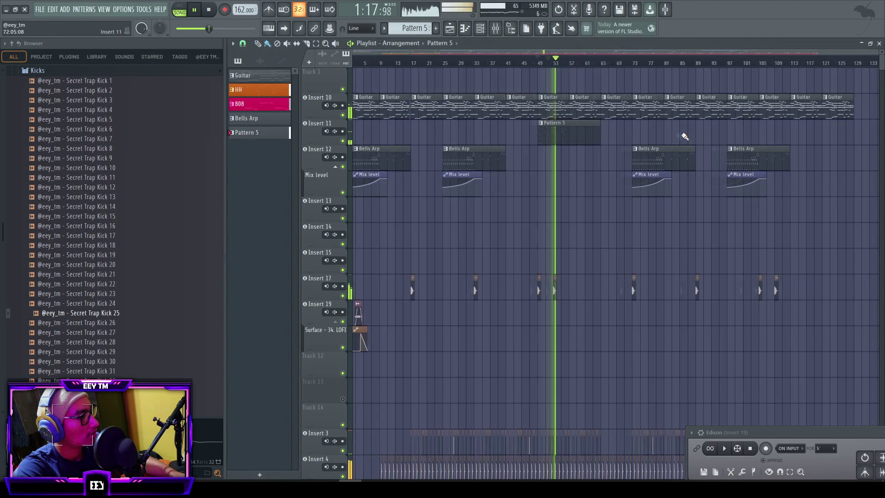
key("F2")
type("Guitar C")
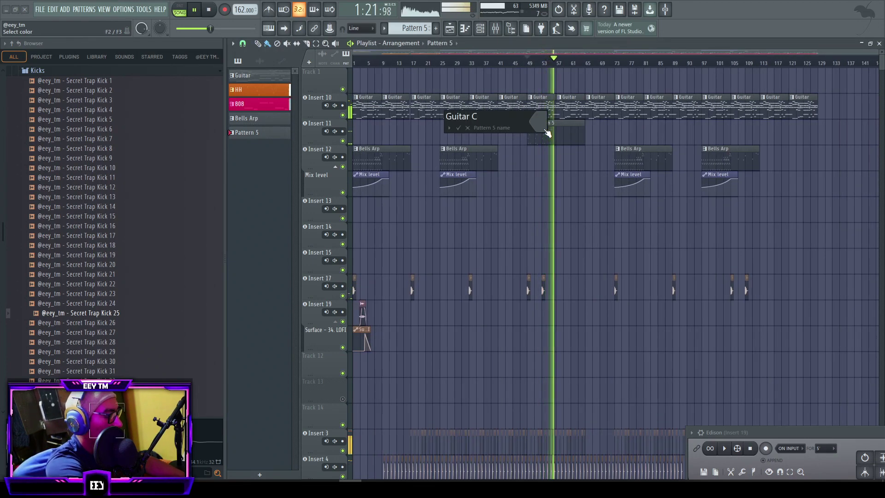
key("Return")
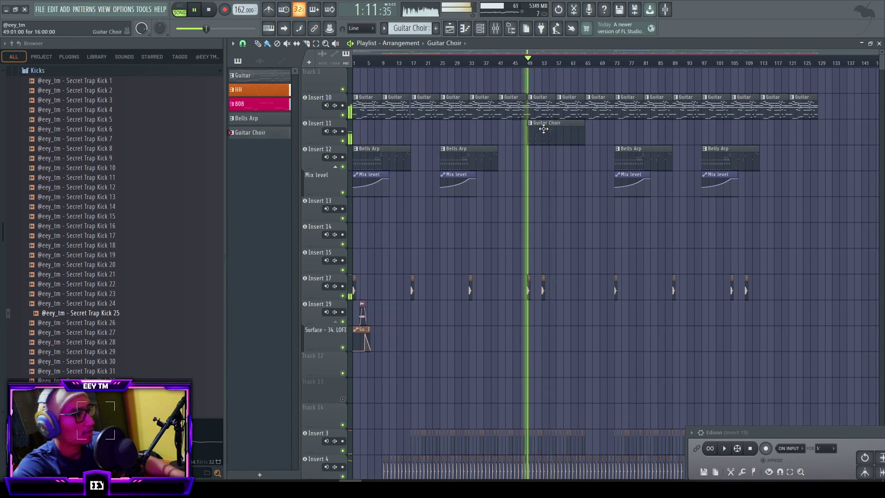
- Try to duplicate all Guitar Choir notes directly after the existing phrase
double_click(545, 129)
key("ctrl+a")
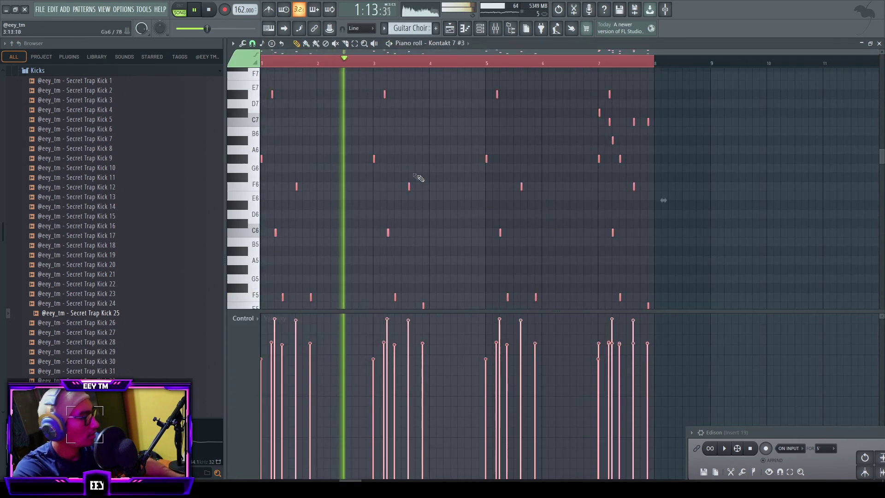
scroll(332, 168, "down", 4)
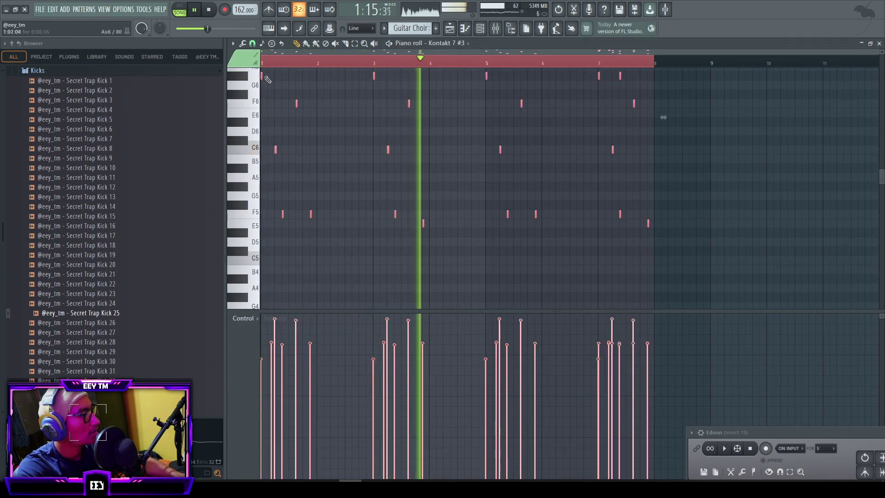
key("ctrl+b")
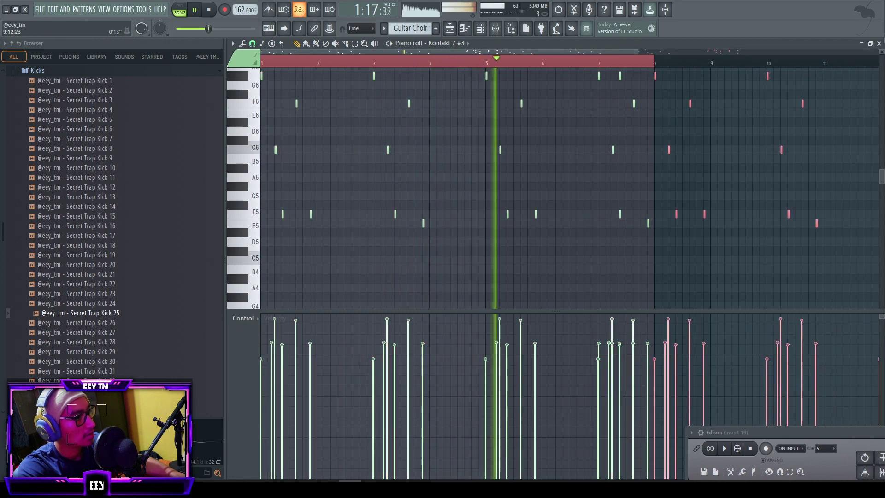
key("F5")
scroll(567, 164, "up", 3)
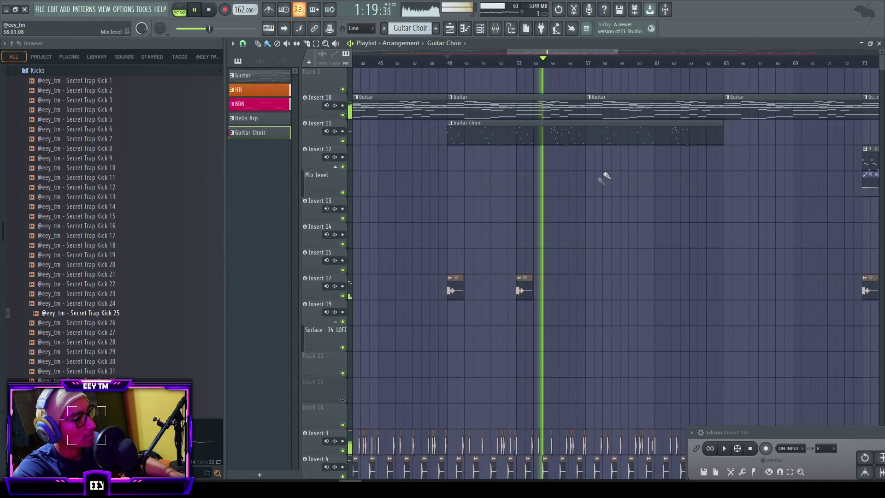
scroll(624, 187, "up", 2)
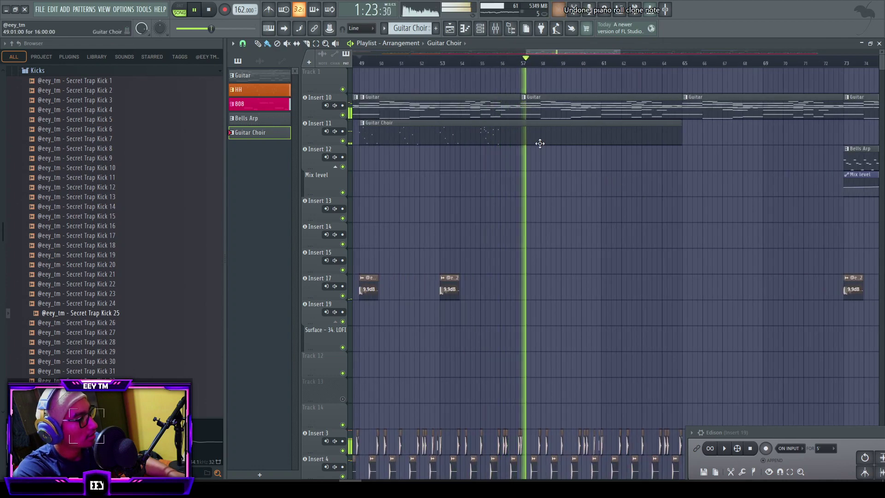
- Duplicate the first eight bars of the Guitar Choir pattern into the following eight bars and save the project
key("F7")
key("space")
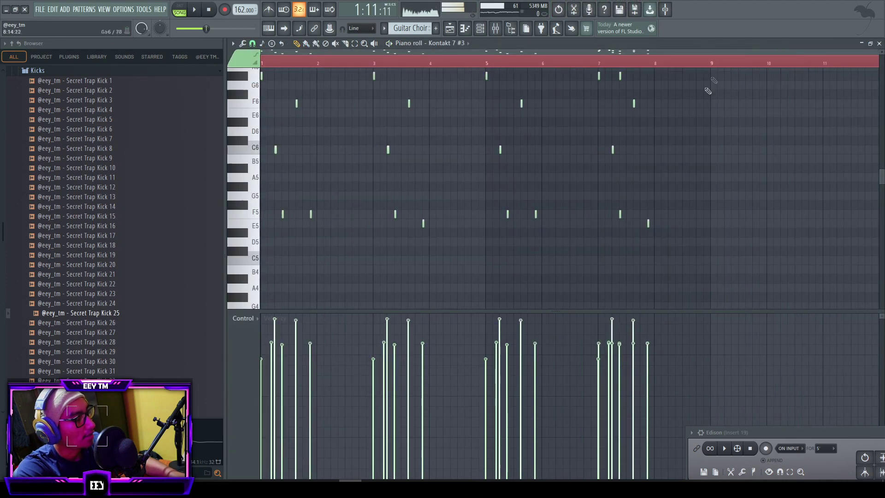
left_click_drag(719, 65, 263, 65)
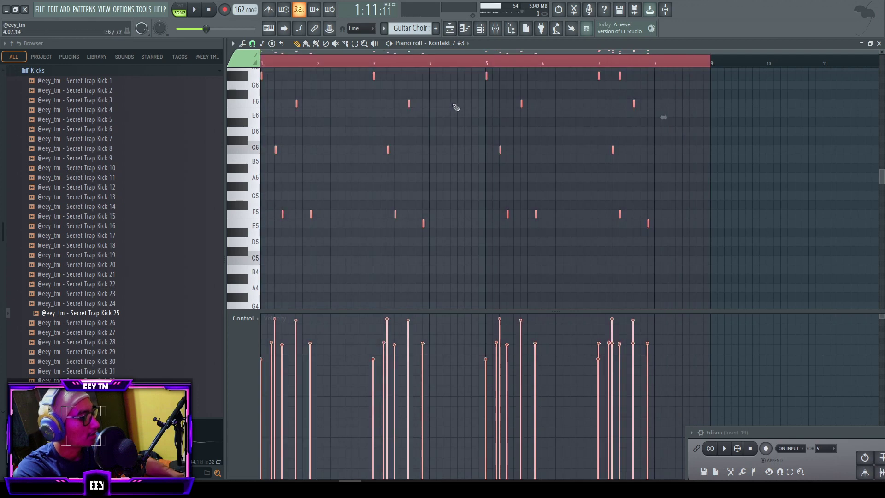
key("ctrl+b")
left_click(880, 43)
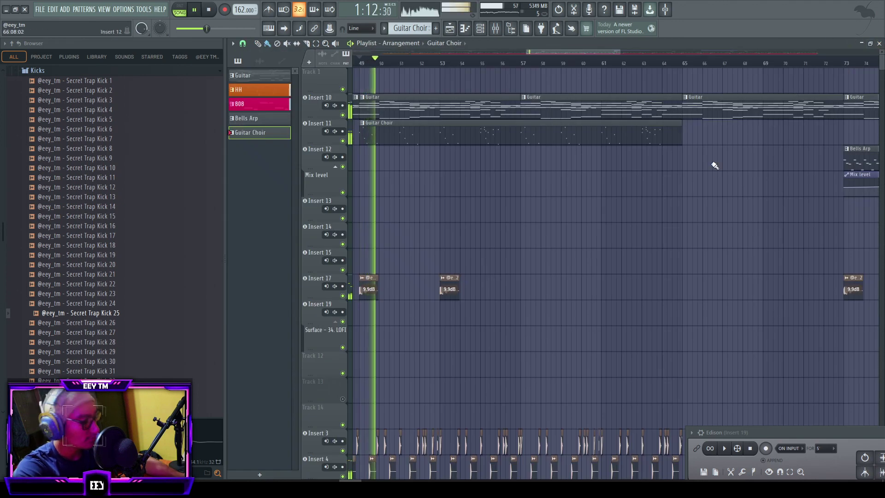
key("ctrl+s")
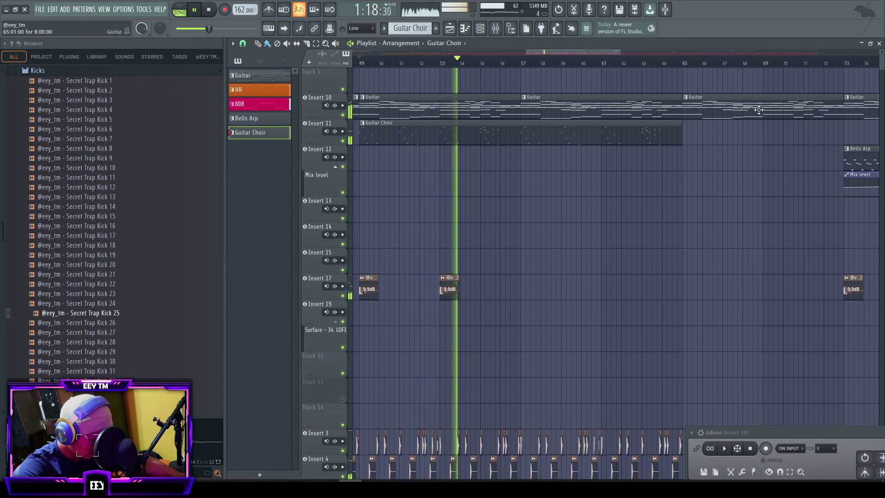
scroll(666, 138, "down", 6)
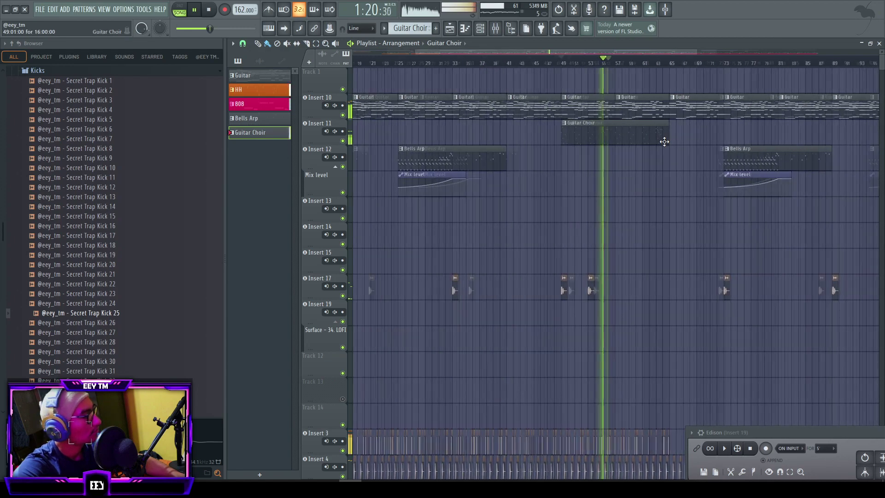
scroll(571, 167, "up", 4)
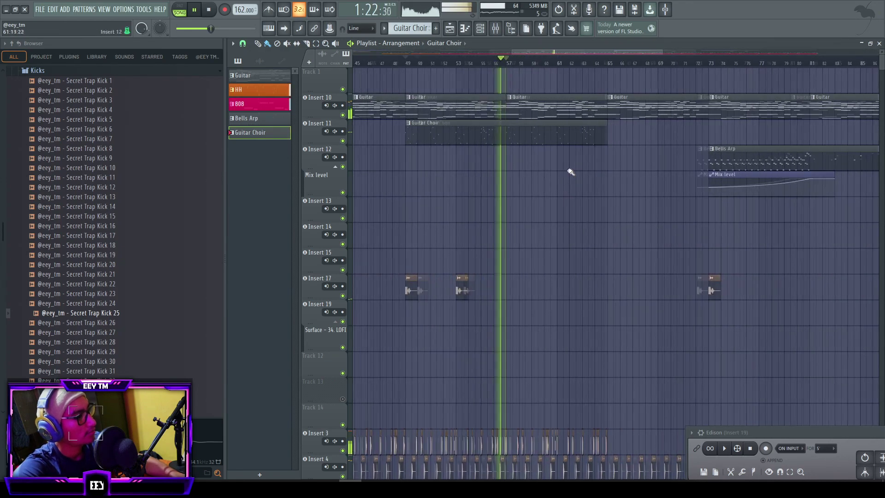
scroll(572, 167, "down", 4)
scroll(576, 167, "up", 3)
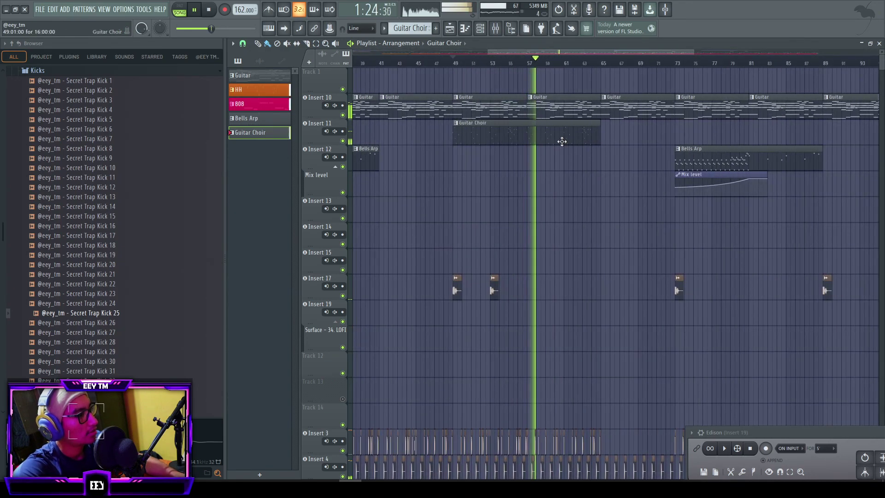
double_click(563, 142)
left_click(879, 43)
- Stop playback, create a new empty pattern and place its clip at bar 57 on the Insert 13 track
key("space")
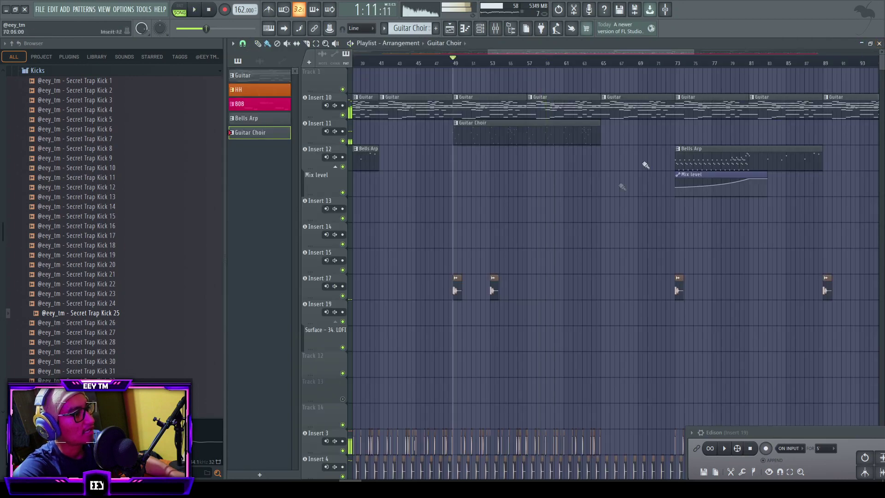
scroll(473, 68, "down", 3)
left_click(440, 30)
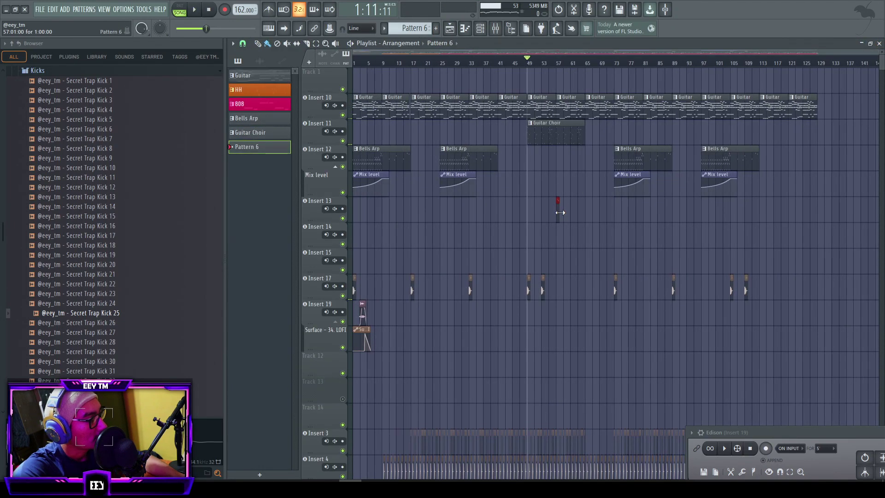
- Add a new FM8 instrument channel to the channel rack
left_click(490, 30)
left_click(497, 243)
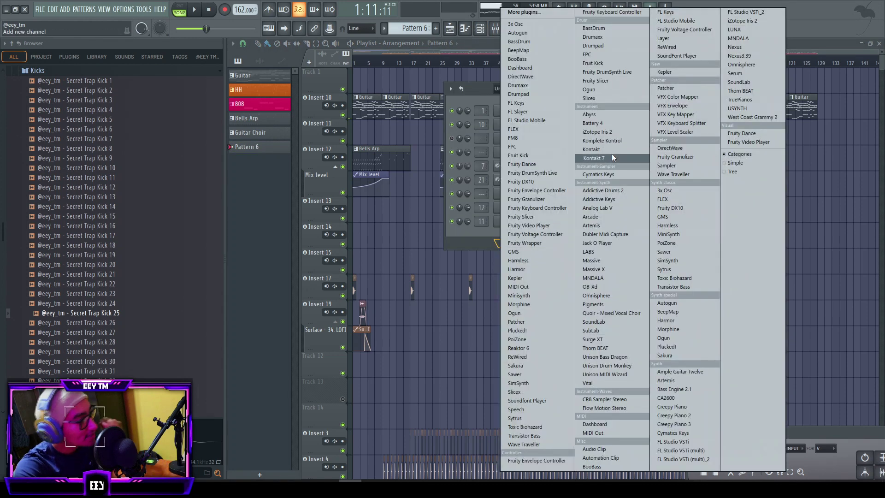
left_click(516, 139)
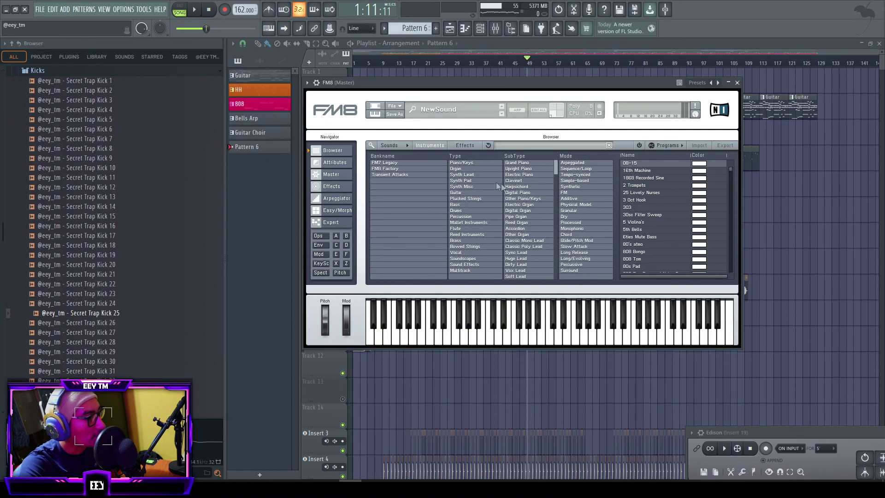
- Filter the FM8 presets to Synth Pad with the Synthetic mode and audition Addictive Synth, Aftersun and Airpad
left_click(496, 182)
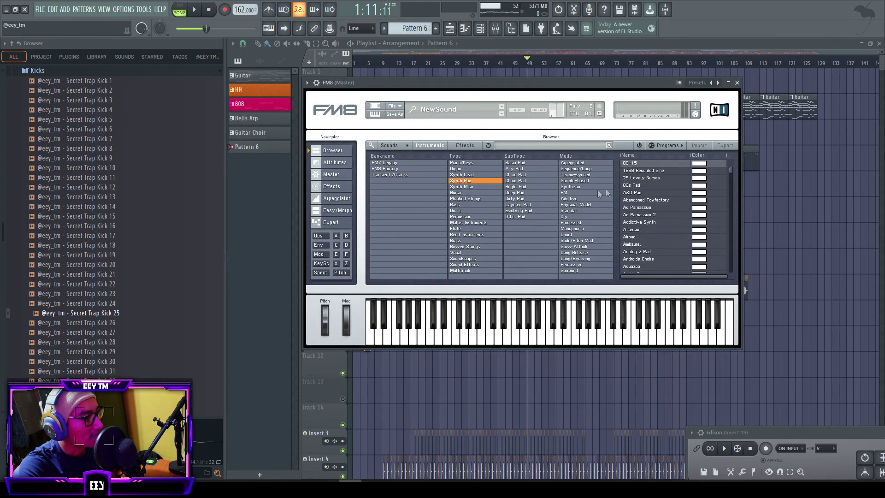
left_click(655, 198)
left_click(630, 229)
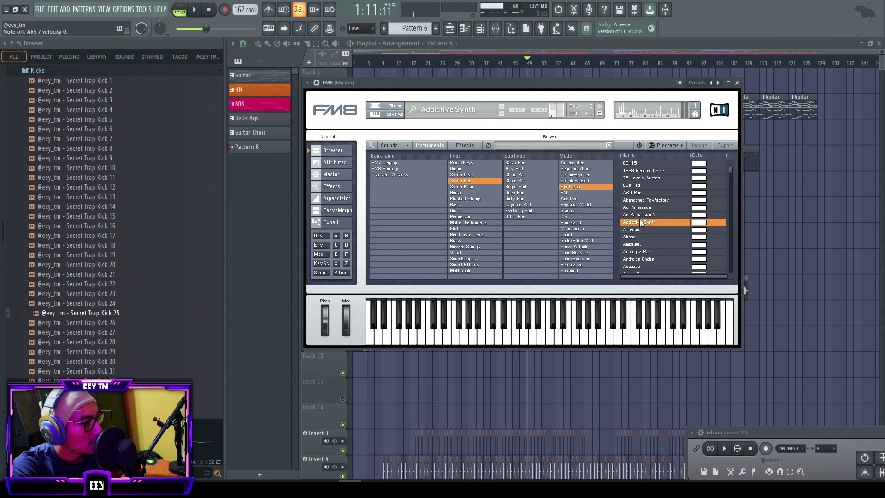
left_click(654, 229)
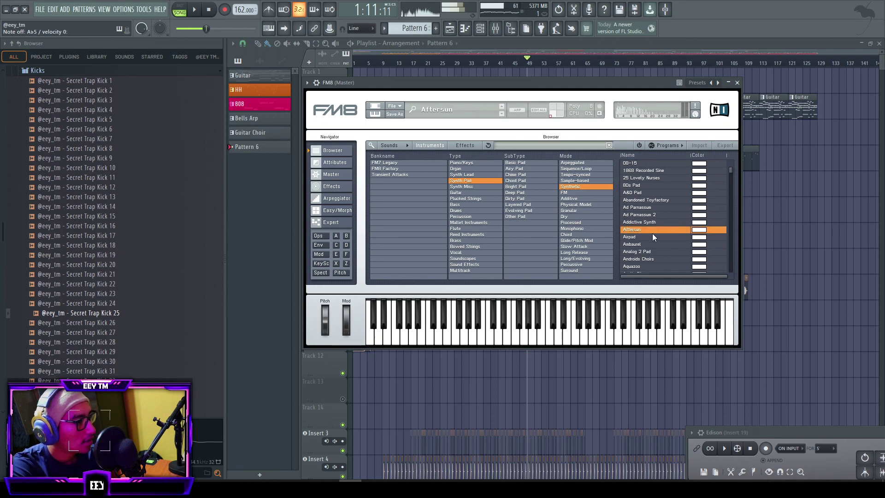
left_click(644, 238)
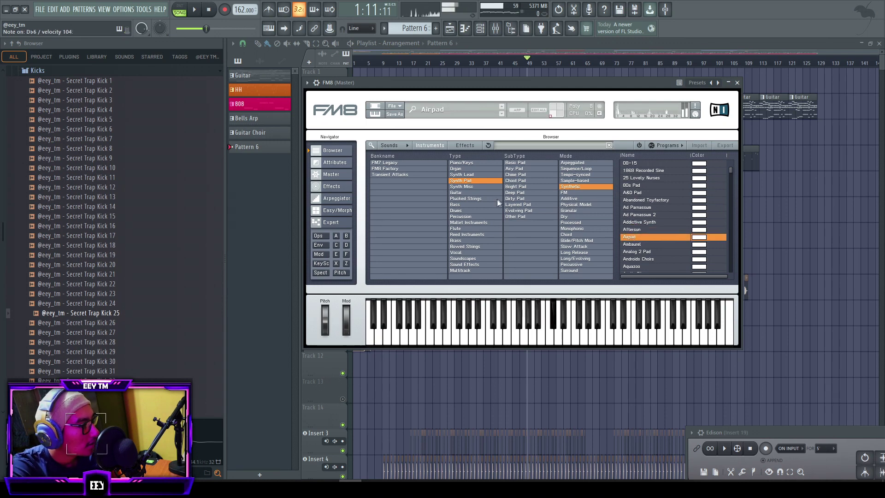
- Browse the FM8 Drums, Mallet Instruments and Piano/Keys preset types with different mode filters, and close the plugin
left_click(478, 203)
left_click(473, 212)
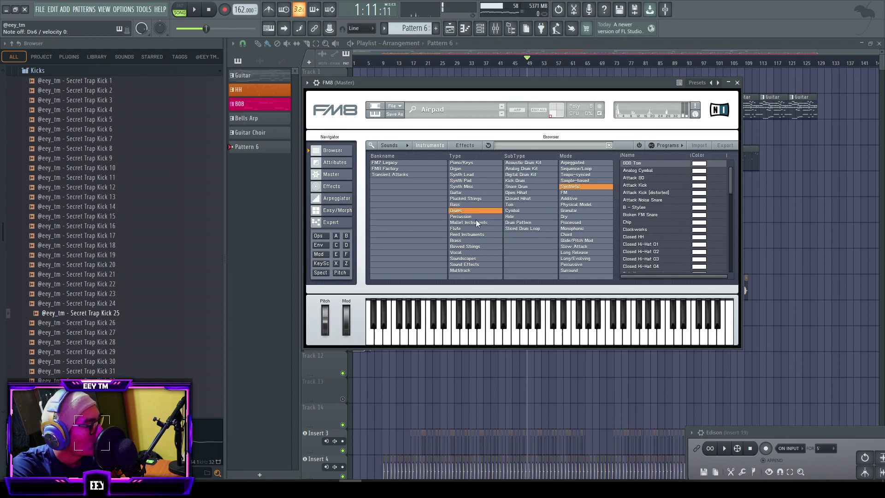
left_click(483, 223)
left_click(575, 211)
left_click(572, 199)
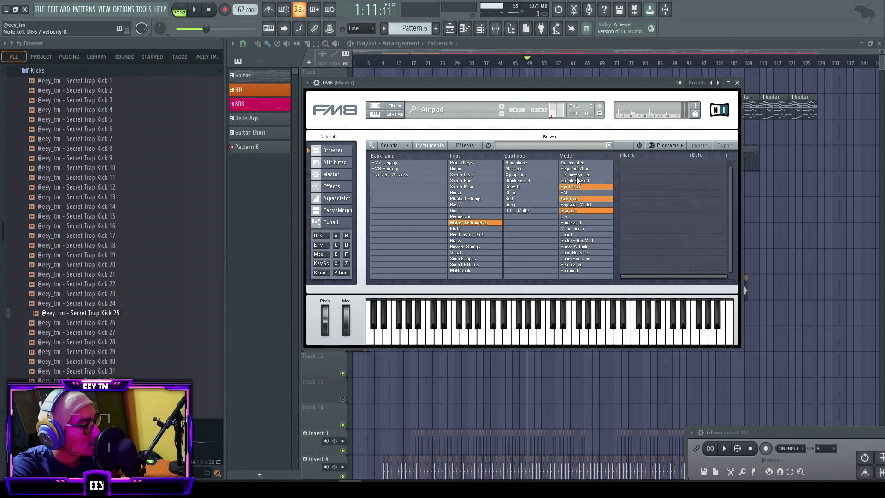
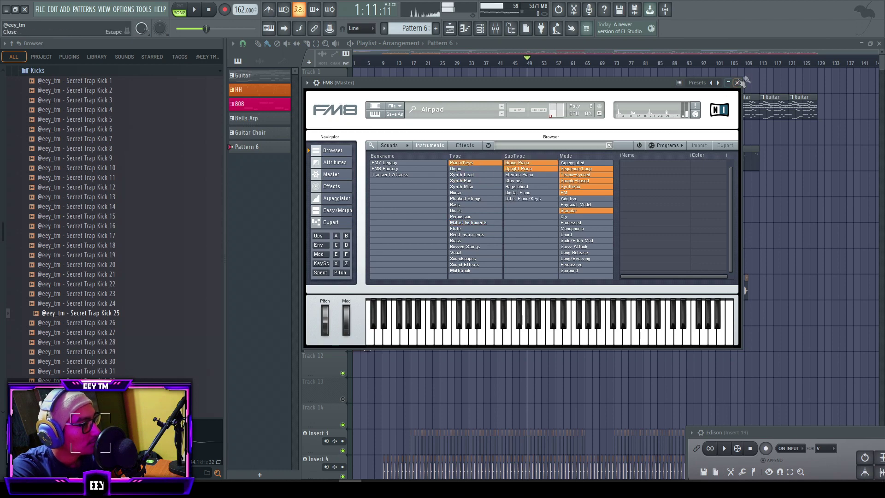
left_click(738, 82)
- Replace the FM8 channel's instrument with Addictive Keys
right_click(545, 238)
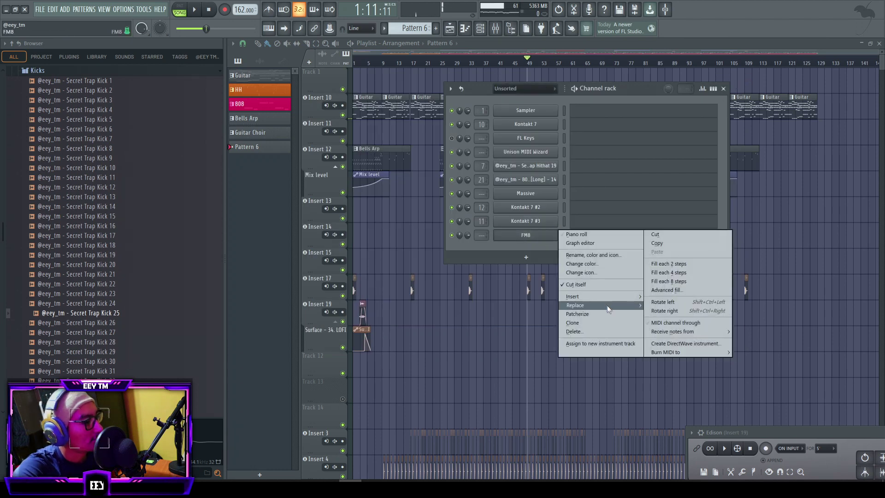
mouse_move(607, 305)
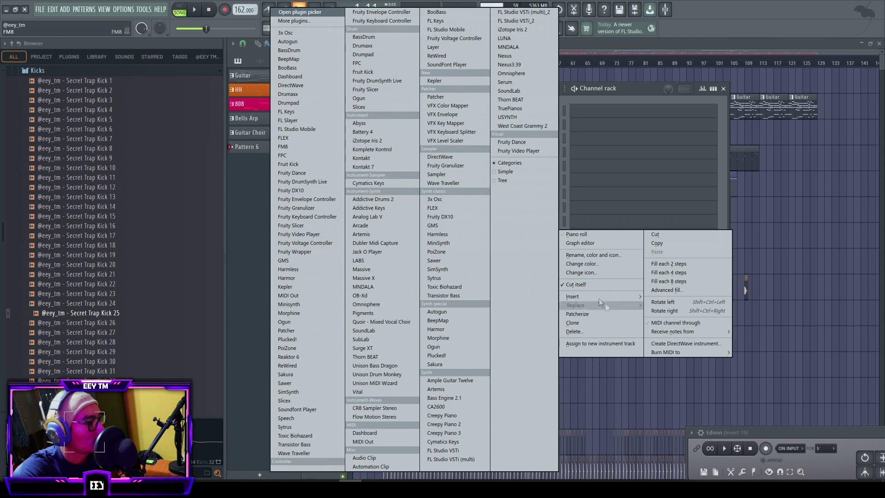
left_click(400, 209)
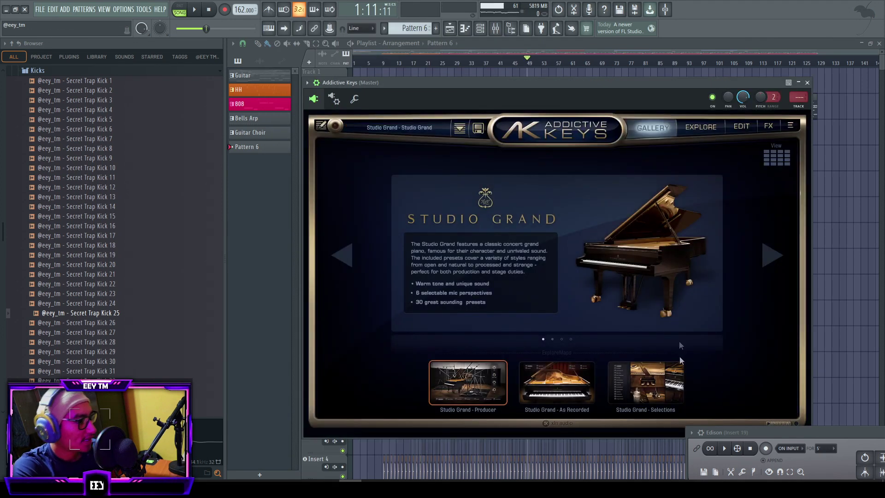
- Audition Studio Grand Selections presets from DIY Harpsichord to Strange Fantasies, load Grand Noir and close the plugin
left_click(664, 369)
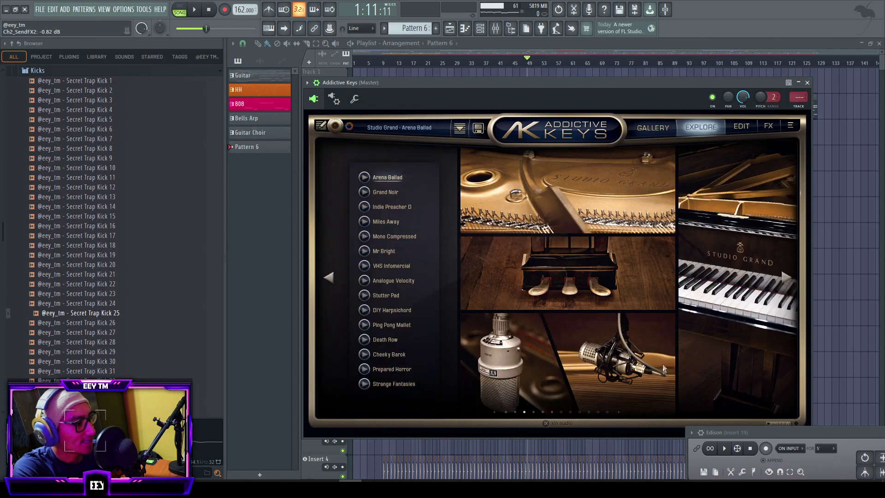
left_click(368, 310)
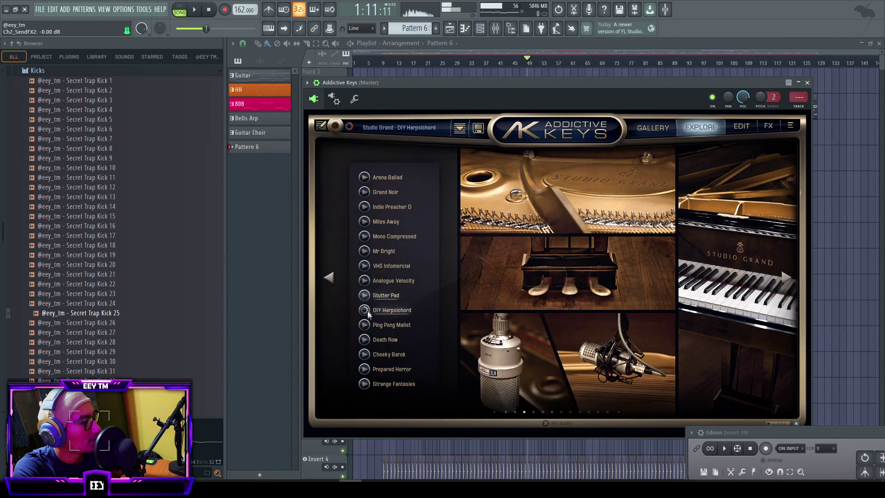
left_click(366, 326)
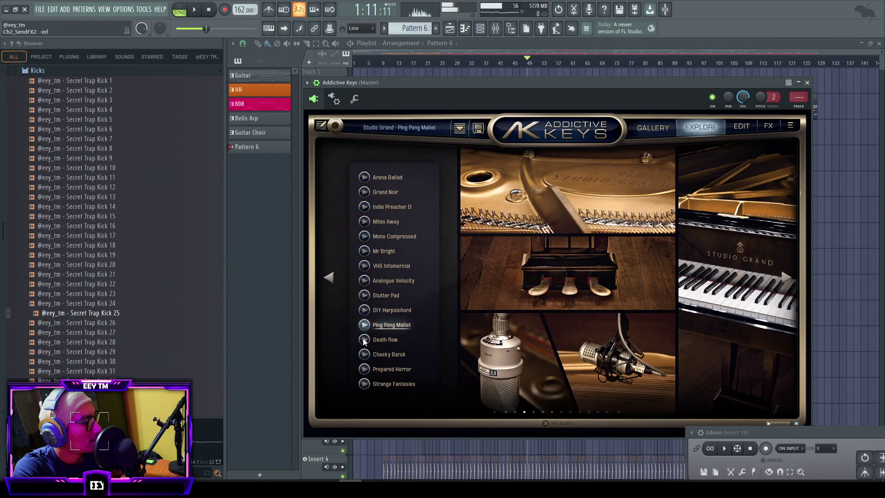
left_click(366, 340)
left_click(365, 354)
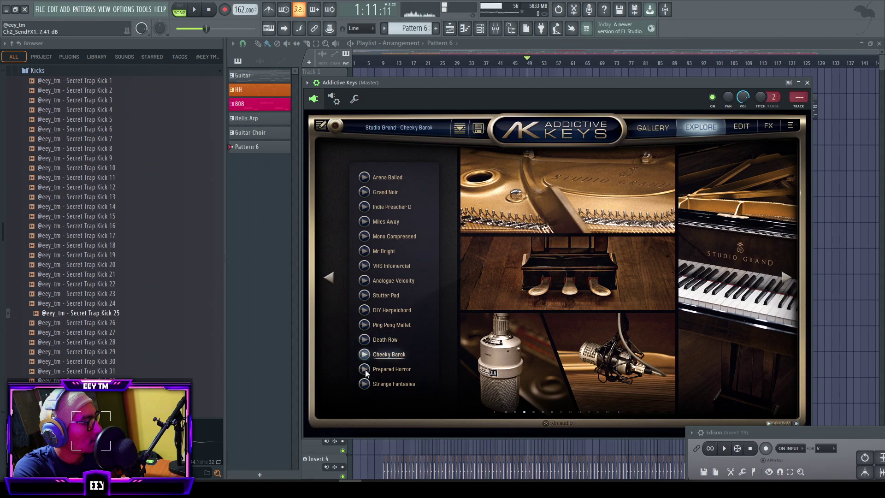
left_click(365, 369)
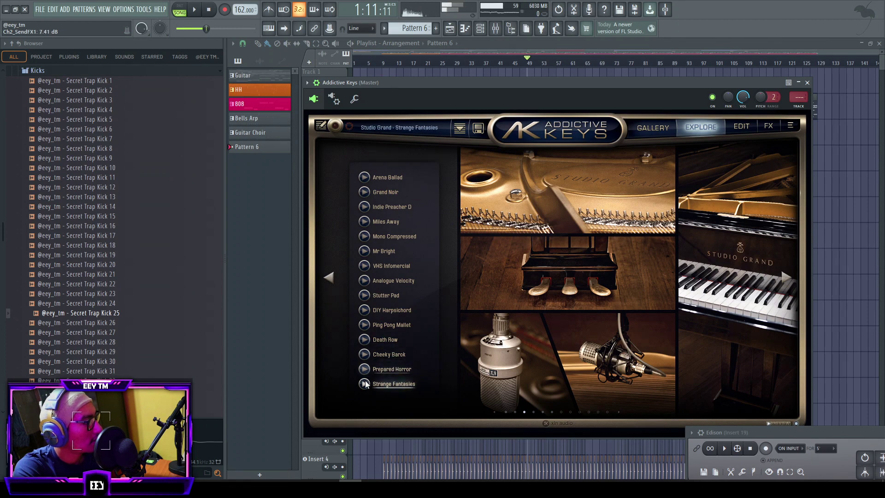
left_click(370, 208)
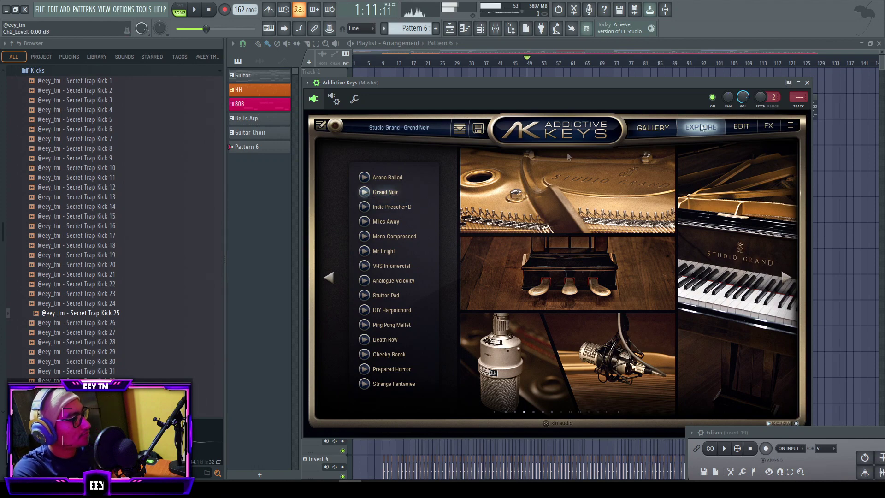
left_click(807, 83)
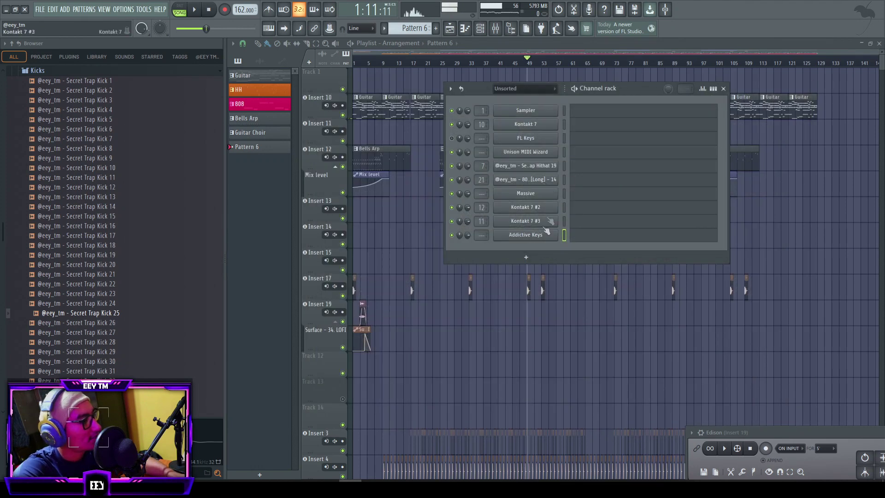
- Open the Addictive Keys piano roll for Pattern 6 and try a short E8 note at the start of bar 1
right_click(540, 233)
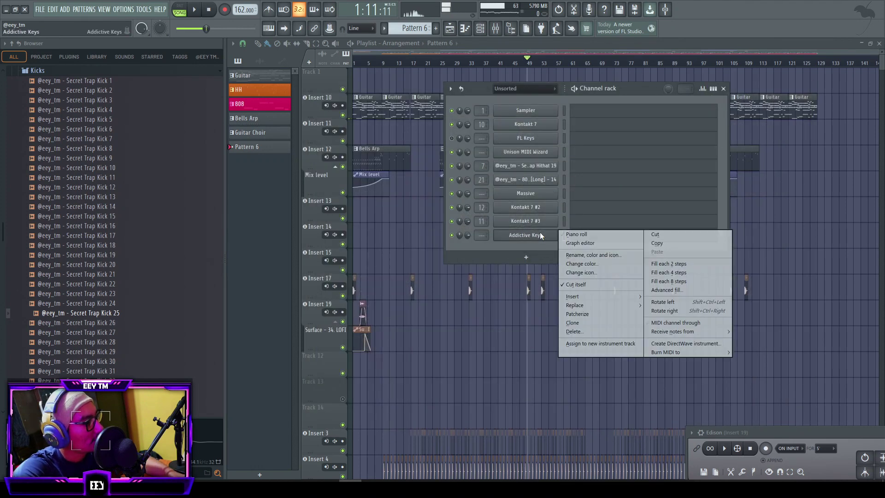
left_click(621, 237)
key("space")
scroll(244, 156, "up", 4)
key("space")
scroll(347, 171, "up", 5)
key("space")
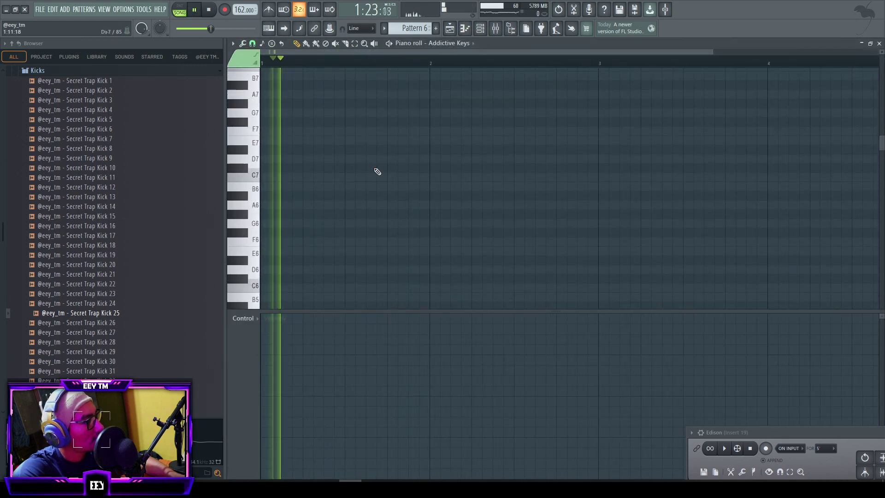
scroll(391, 165, "up", 2)
scroll(399, 171, "down", 2)
key("space")
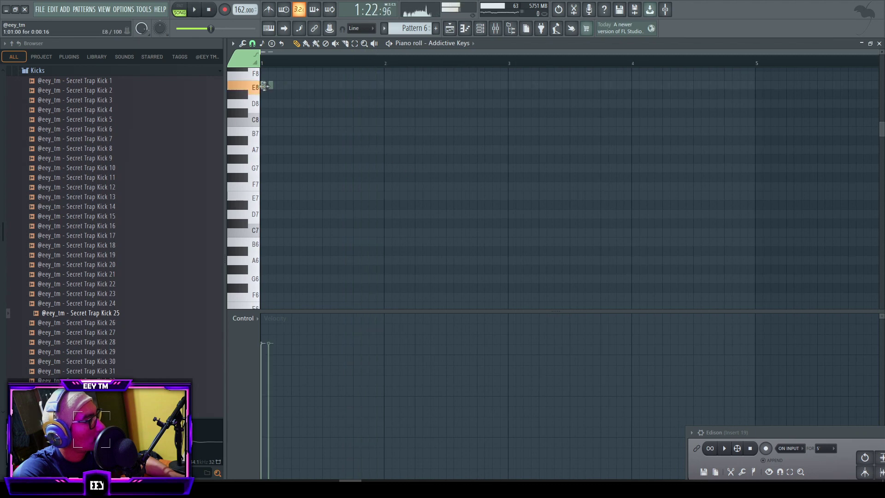
left_click(262, 87)
- Lower the test note at the start of bar 1 to C8, checking candidate pitches against playback
scroll(267, 151, "up", 2)
key("space")
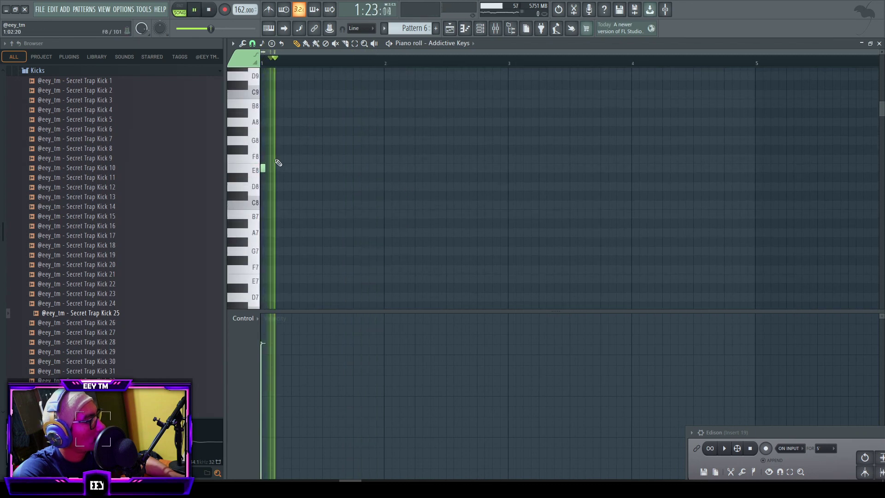
key("space")
scroll(272, 169, "up", 2)
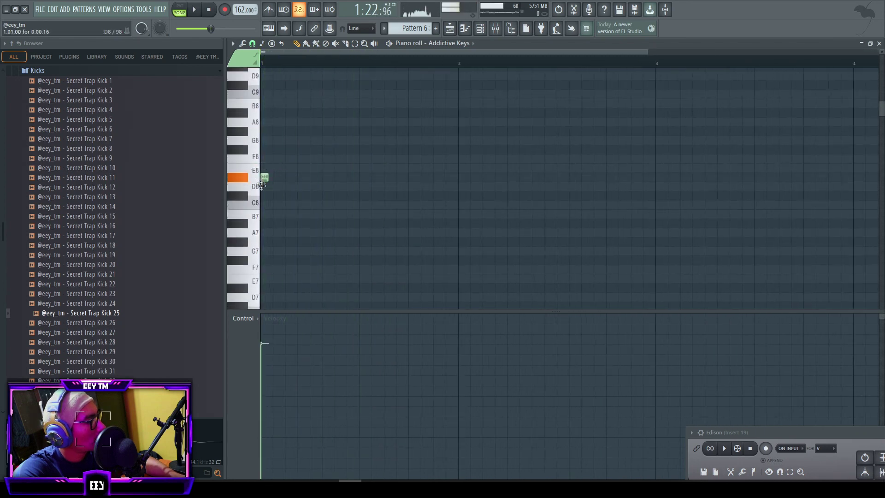
key("space")
key("space")
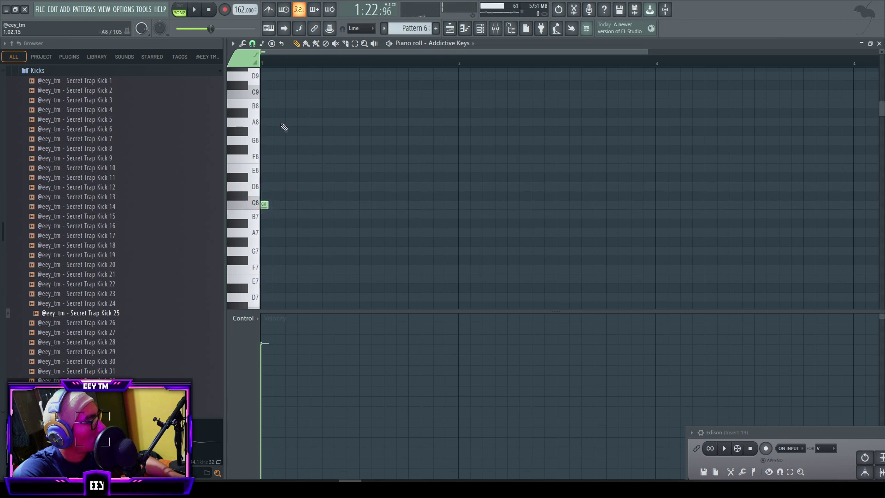
- Try further short notes in bar 1, settling on B7 at beat 2 and Ab7 at beat 3, checking them in playback
left_click(313, 159)
key("space")
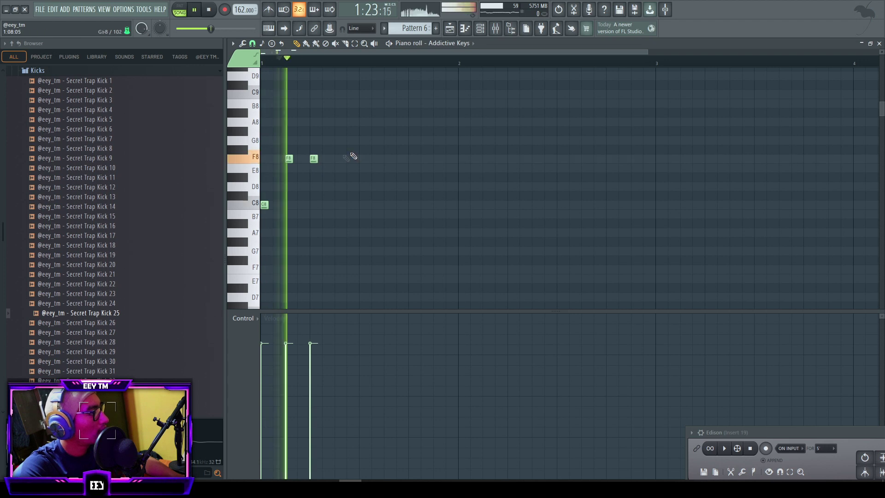
key("space")
key("space")
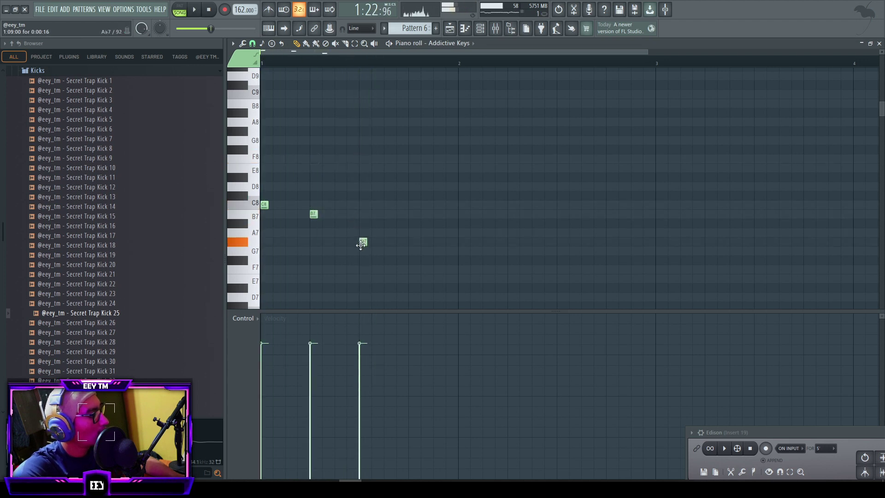
key("space")
key("space")
- Copy the FL Keys chords from the Guitar pattern into Pattern 6's Addictive Keys channel and open its piano roll
key("F5")
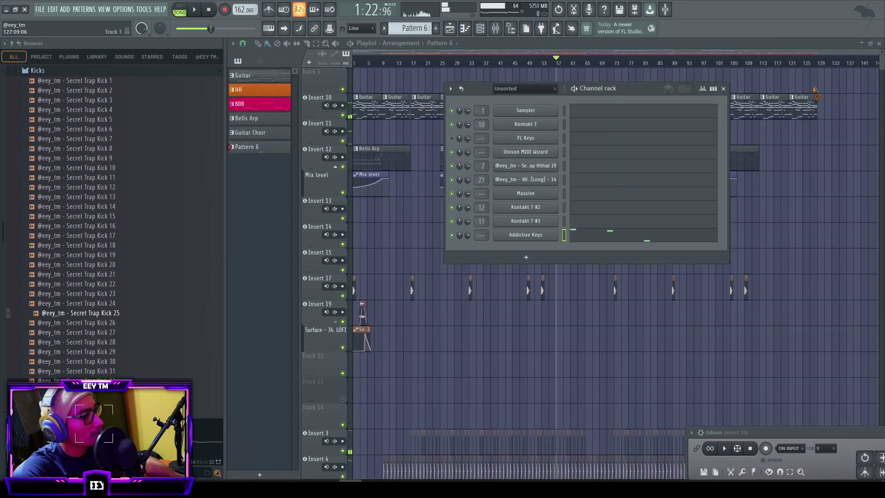
key("F6")
left_click(487, 29)
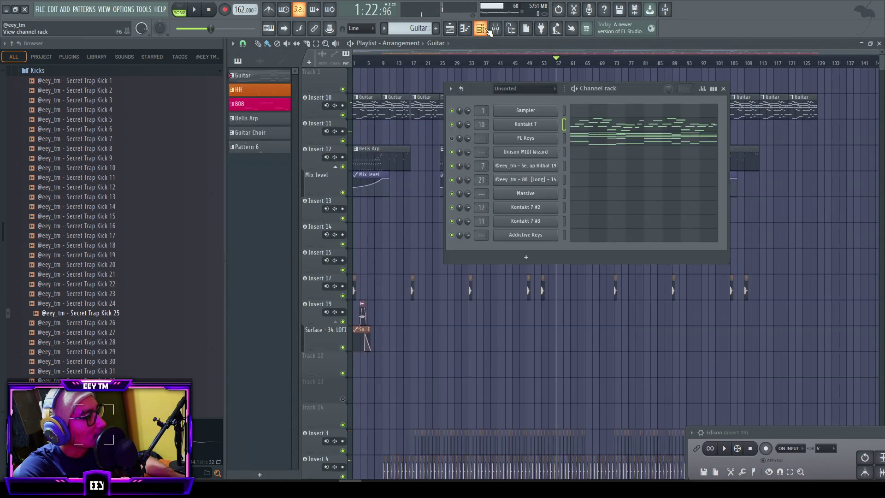
right_click(546, 136)
left_click(799, 143)
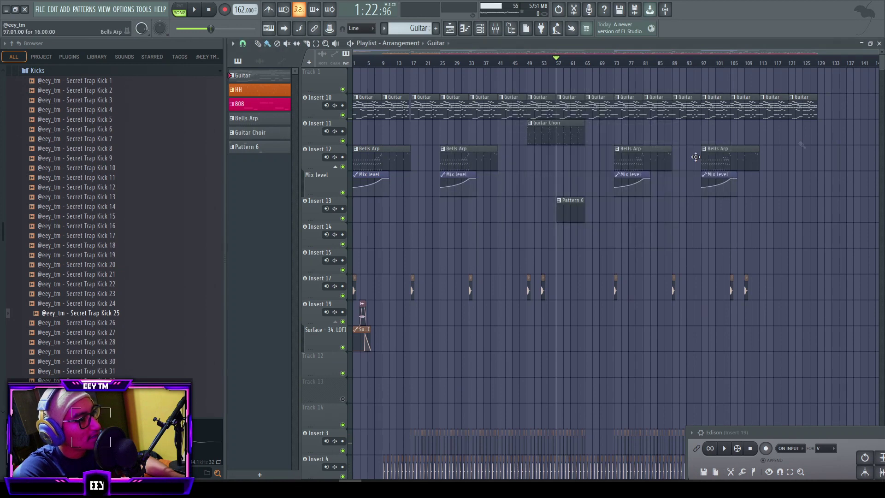
key("F6")
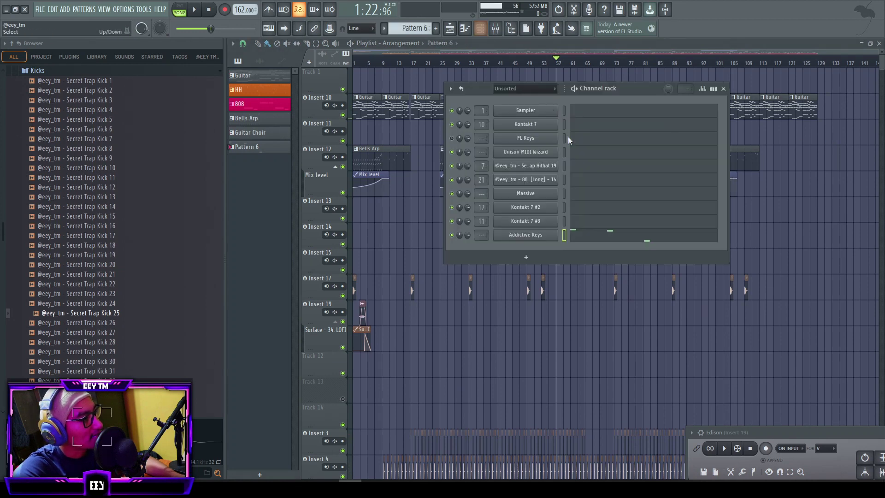
right_click(556, 227)
left_click(617, 232)
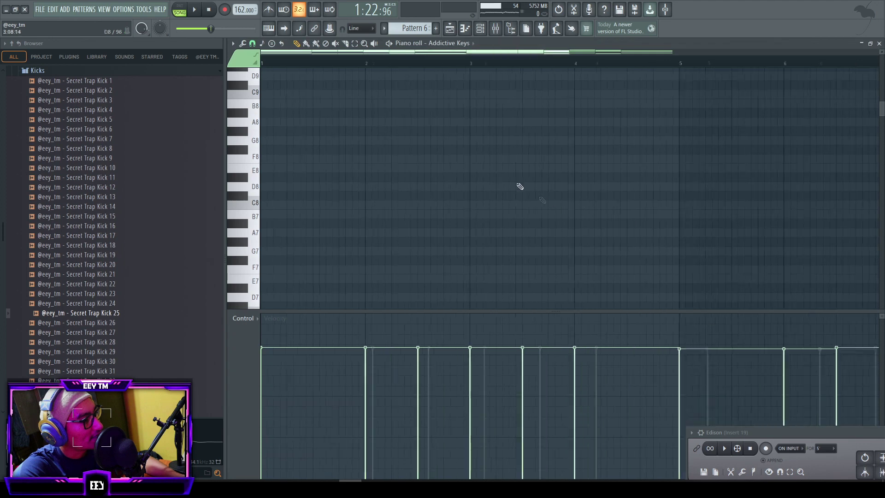
- Transpose all the pasted Addictive Keys chord notes up two octaves, deselect them and listen to the result
key("ctrl+a")
scroll(497, 183, "down", 8)
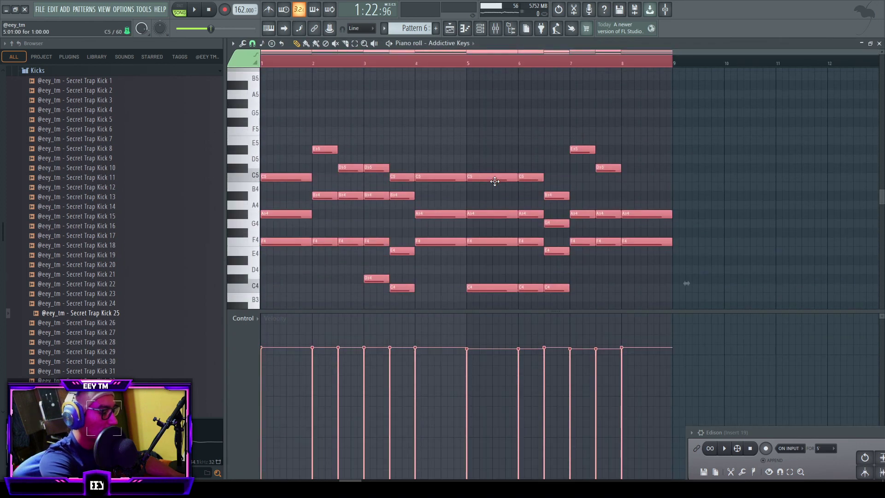
key("space")
key("ctrl+Up")
key("ctrl+Up")
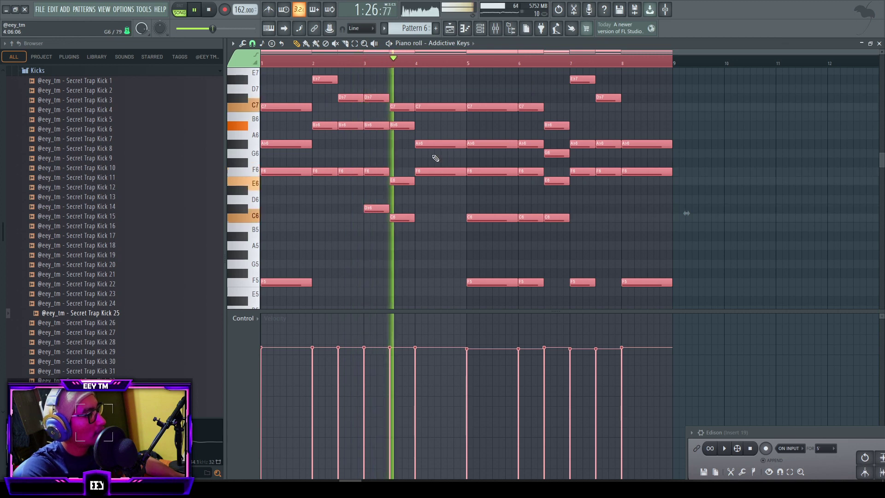
key("ctrl+d")
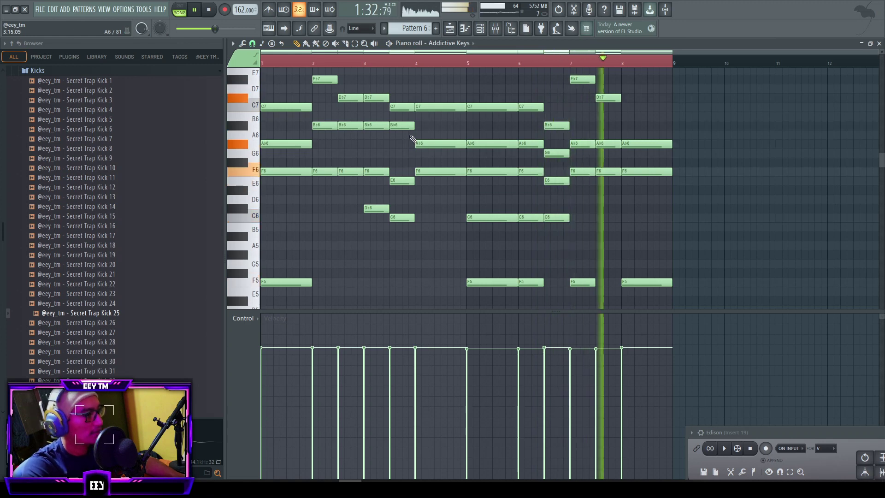
key("space")
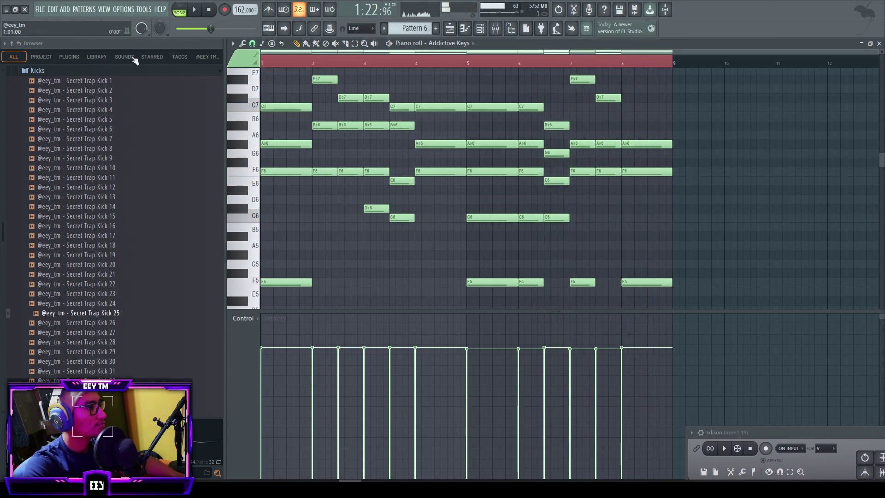
- Rework the bar 4 chord to use C6, E6 and G6 in its upper voices, and play it back from bar 3
key("space")
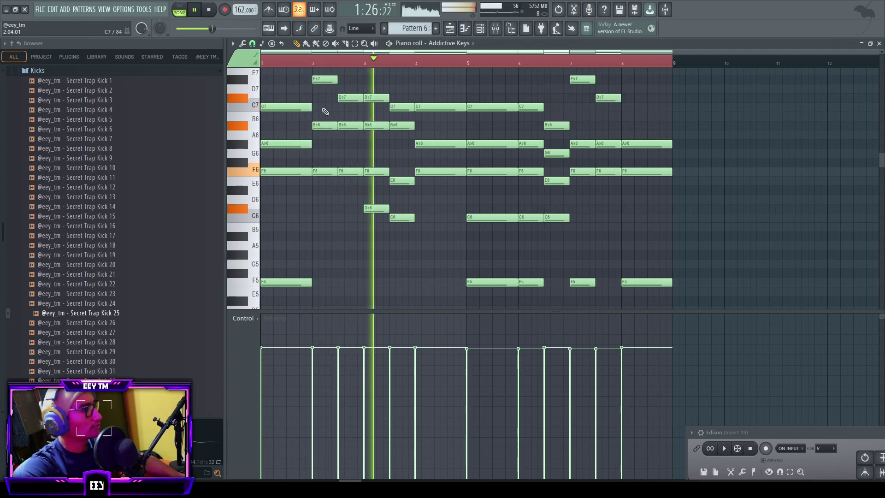
left_click(366, 62)
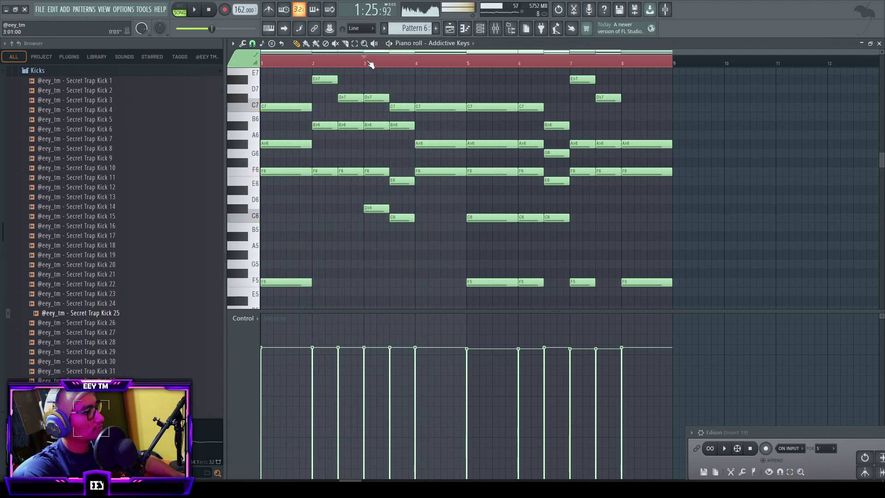
scroll(415, 86, "up", 2, "ctrl")
key("space")
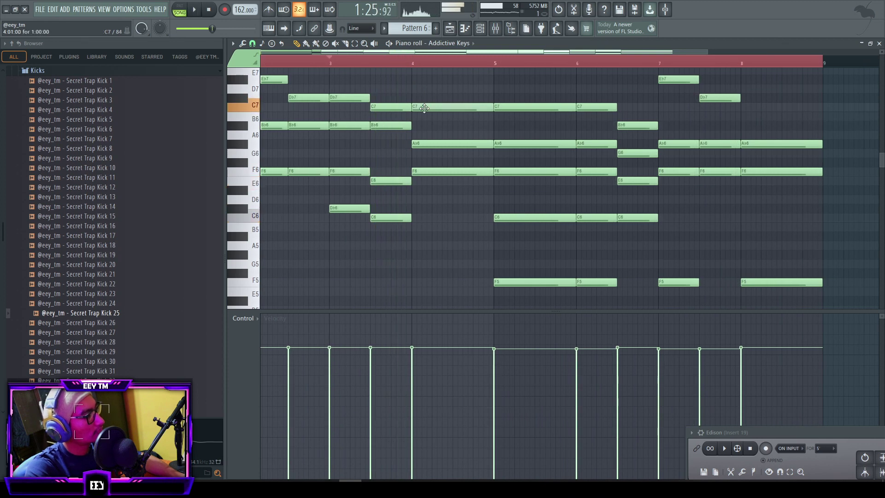
left_click_drag(415, 135, 416, 216)
key("space")
scroll(425, 184, "down", 2)
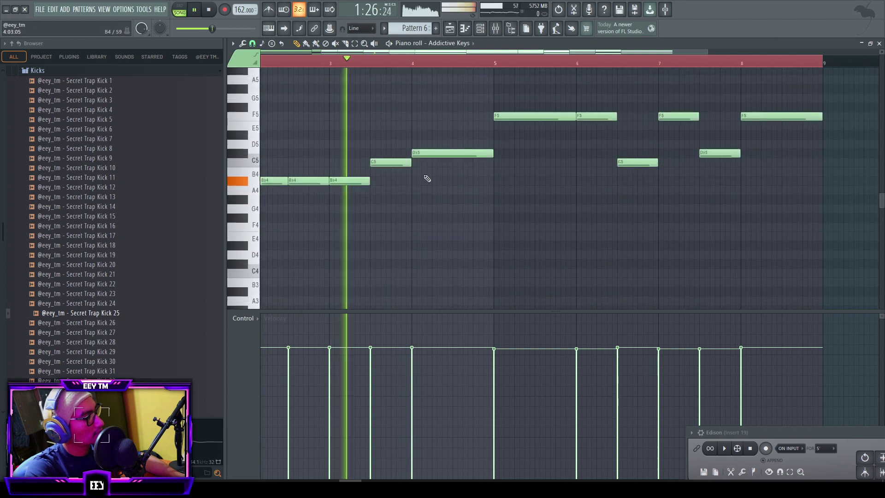
scroll(440, 189, "down", 2)
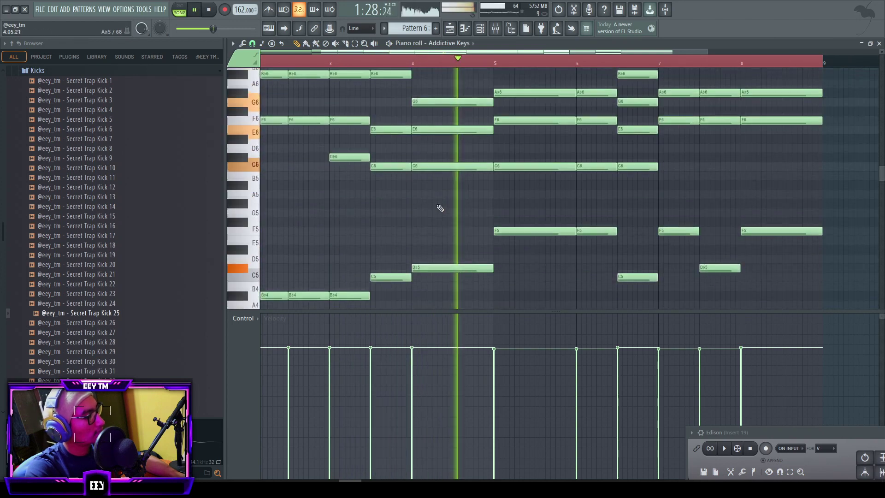
- Try C5 and A4 for the bar 4 bass note, keep only Ab4 as its low note, and play it back
left_click_drag(427, 265, 429, 275)
scroll(434, 256, "up", 5)
scroll(433, 262, "down", 5)
key("space")
left_click_drag(416, 278, 411, 300)
scroll(411, 277, "down", 4)
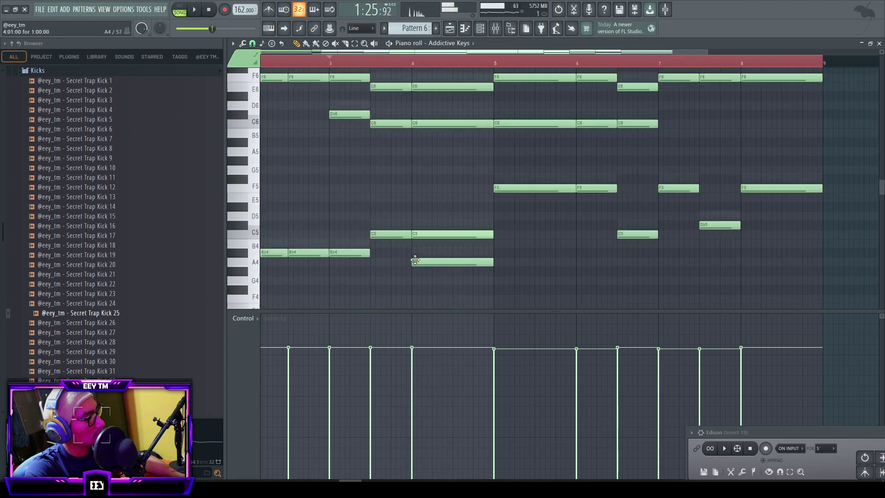
left_click(414, 262)
left_click_drag(413, 262, 413, 254)
right_click(415, 244)
right_click(423, 218)
key("space")
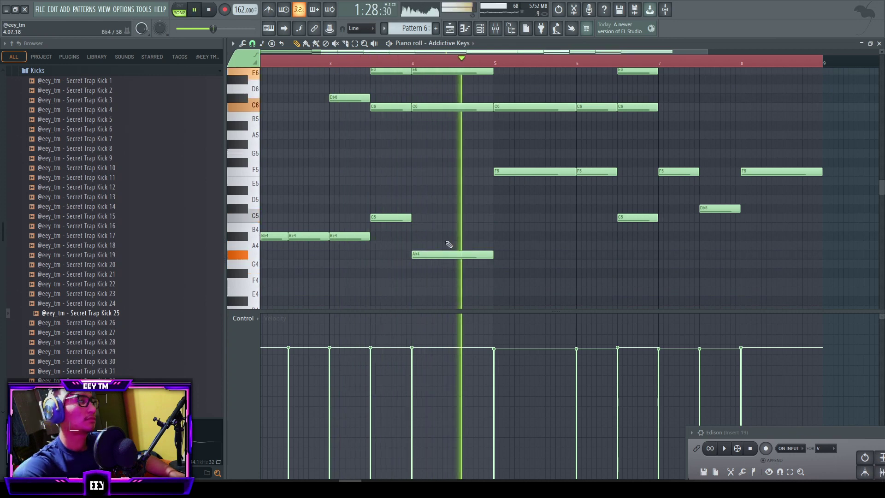
- Replace the bar 4 bass note with G4 and listen to the chords through bar 7
key("space")
left_click(430, 254)
left_click(415, 266)
key("space")
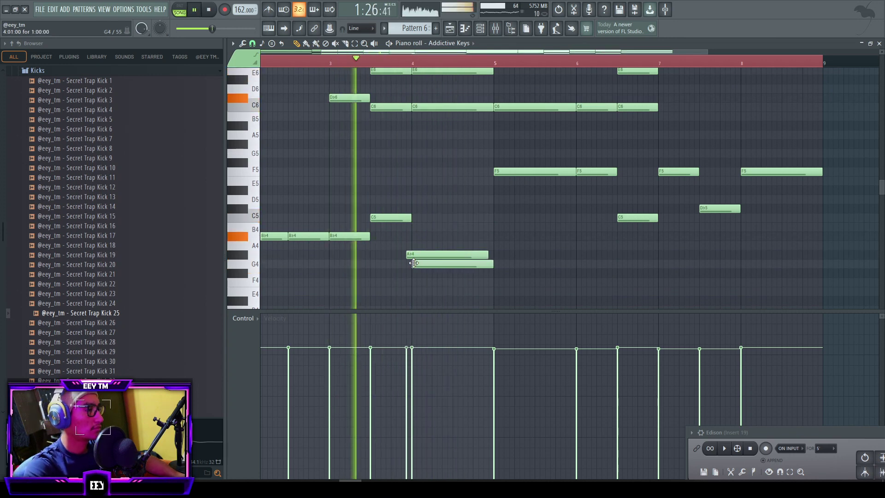
scroll(442, 219, "up", 10)
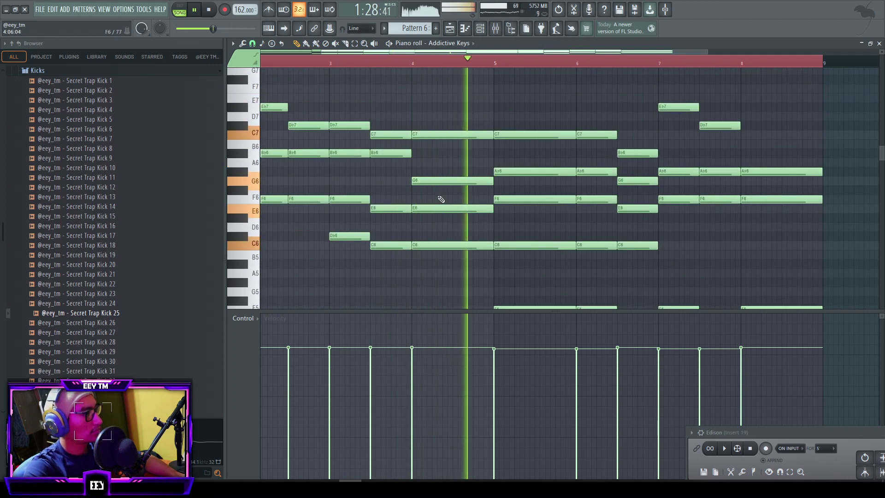
scroll(438, 197, "down", 2)
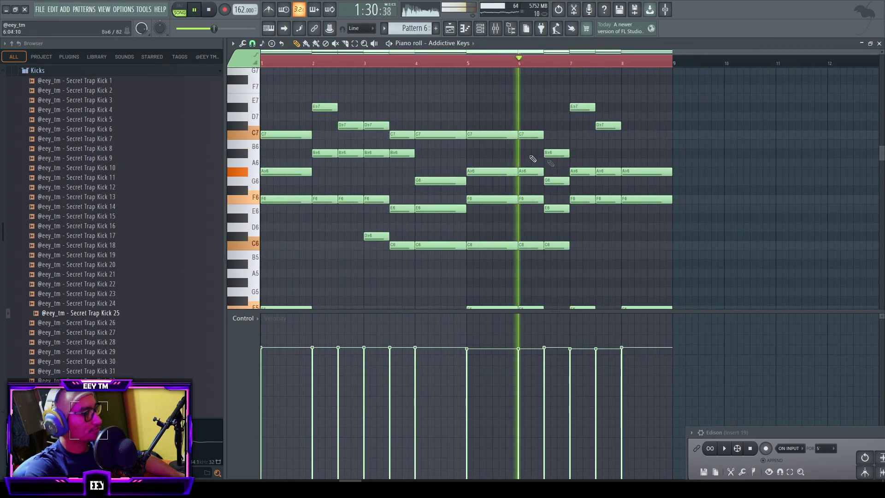
scroll(608, 169, "up", 4)
right_click(553, 142)
scroll(563, 152, "down", 4)
scroll(590, 154, "up", 3)
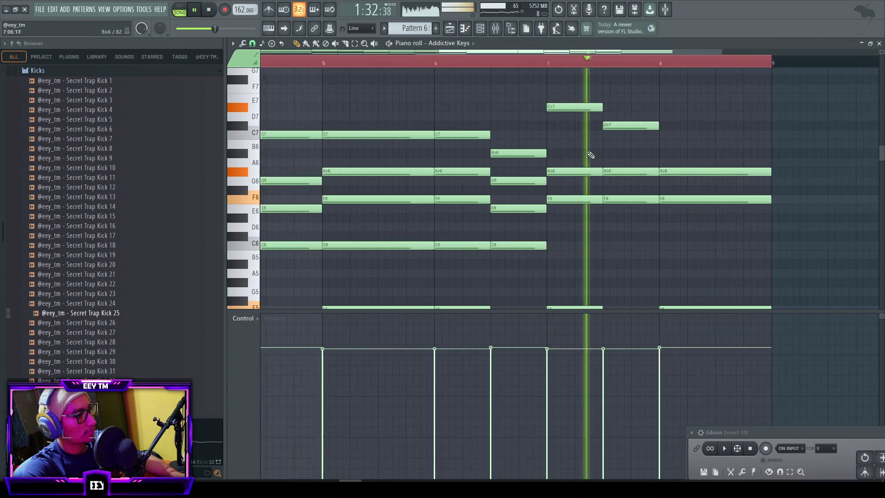
scroll(528, 148, "down", 3)
key("space")
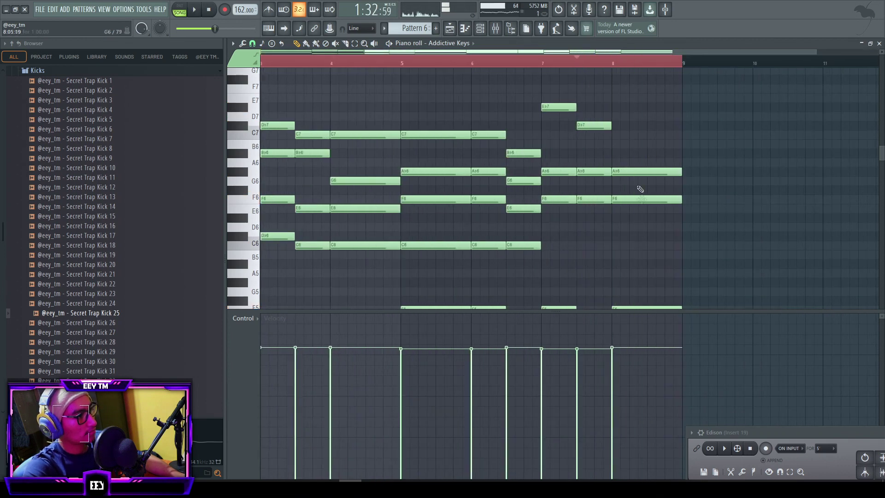
- Replace the top Ab6 note of the bar 8 chord with G6 and play it back
scroll(640, 189, "up", 2)
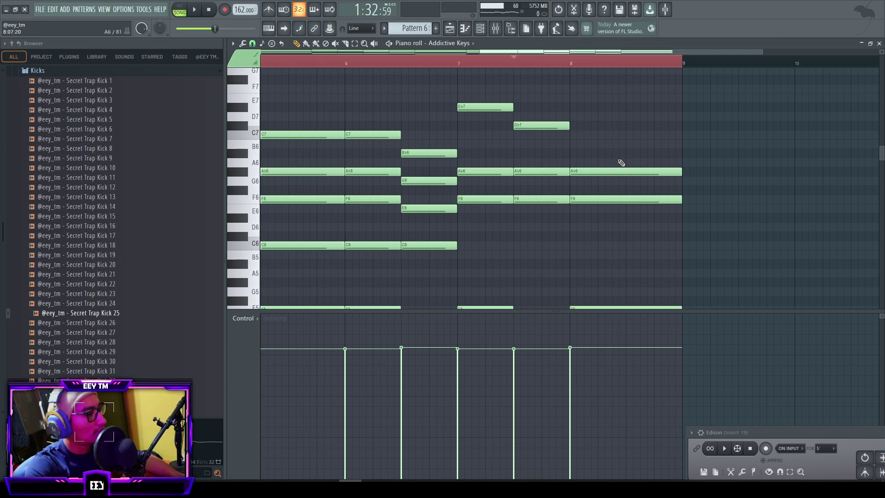
key("space")
key("space")
scroll(519, 181, "up", 2)
left_click(520, 181)
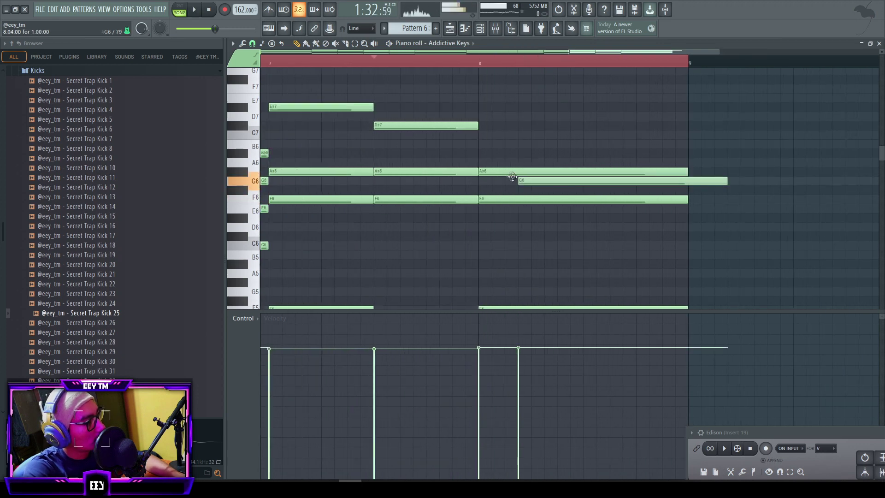
right_click(492, 172)
scroll(495, 164, "down", 5)
scroll(510, 184, "up", 3)
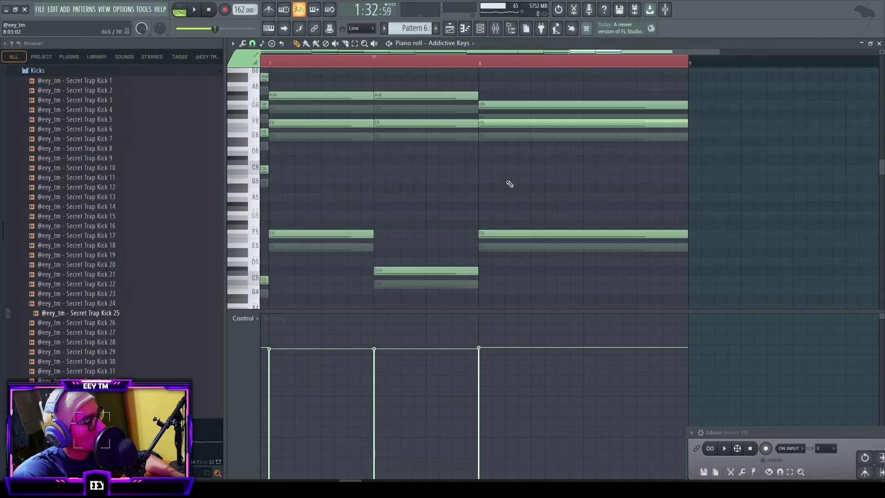
key("space")
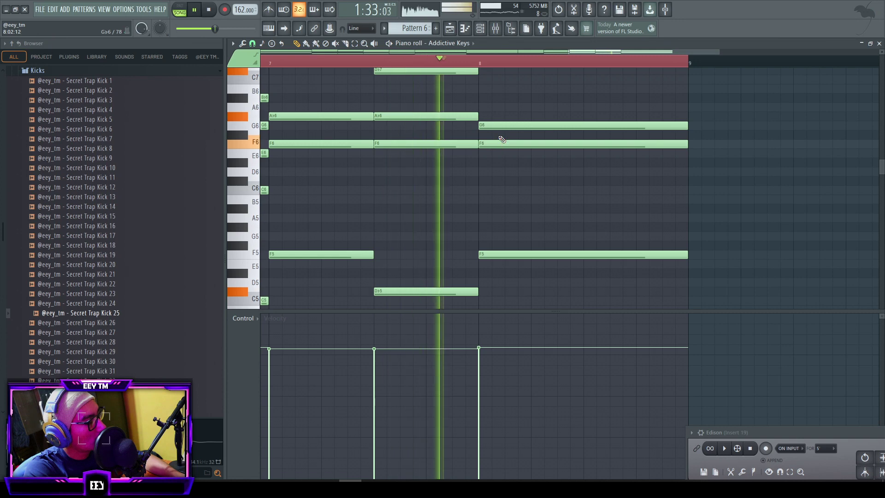
- Rework the rest of the bar 8 chord to E6 and C6 over an E5 bass, and listen to it
key("space")
left_click_drag(500, 144, 504, 121)
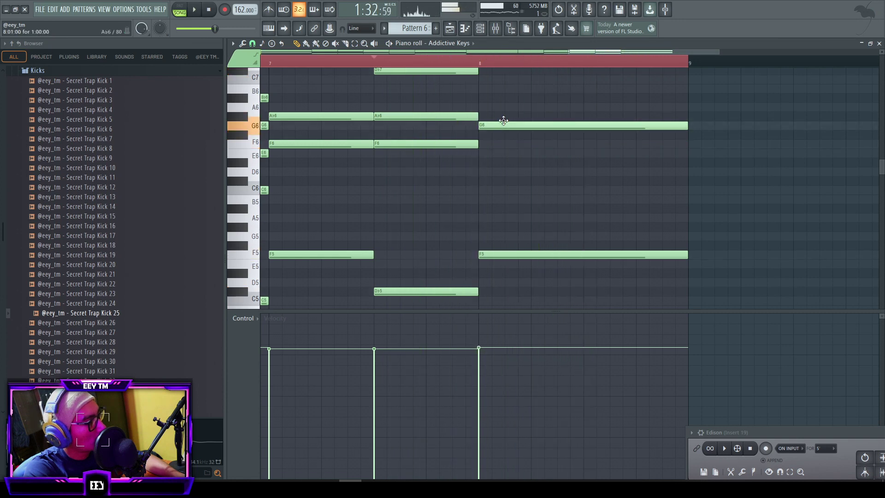
left_click_drag(487, 169, 481, 147)
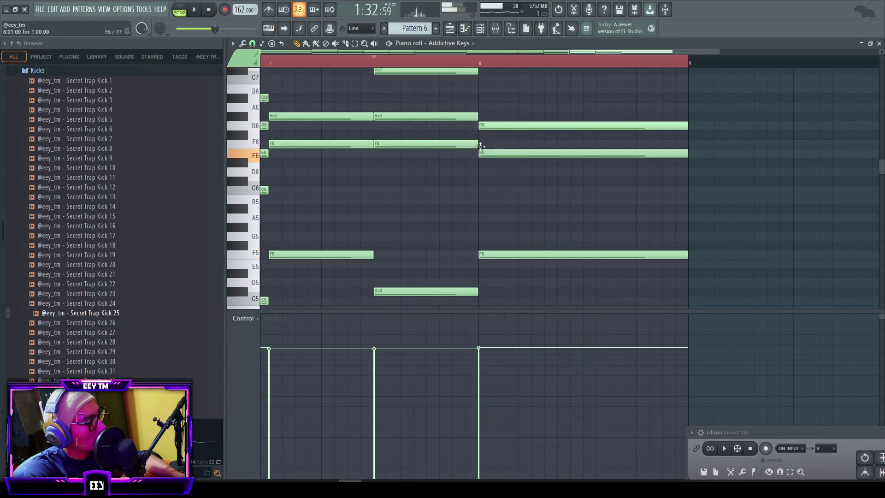
left_click_drag(481, 207, 483, 184)
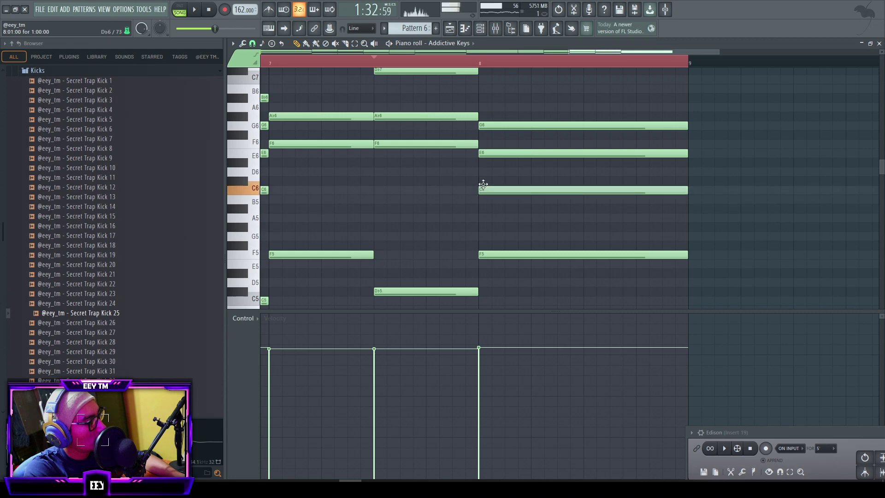
left_click_drag(489, 265, 489, 269)
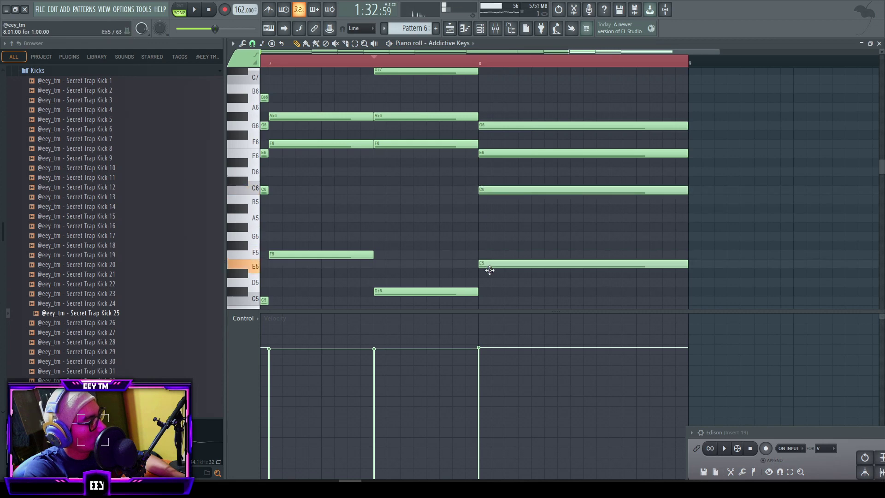
key("space")
scroll(550, 233, "down", 3)
scroll(550, 233, "down", 3)
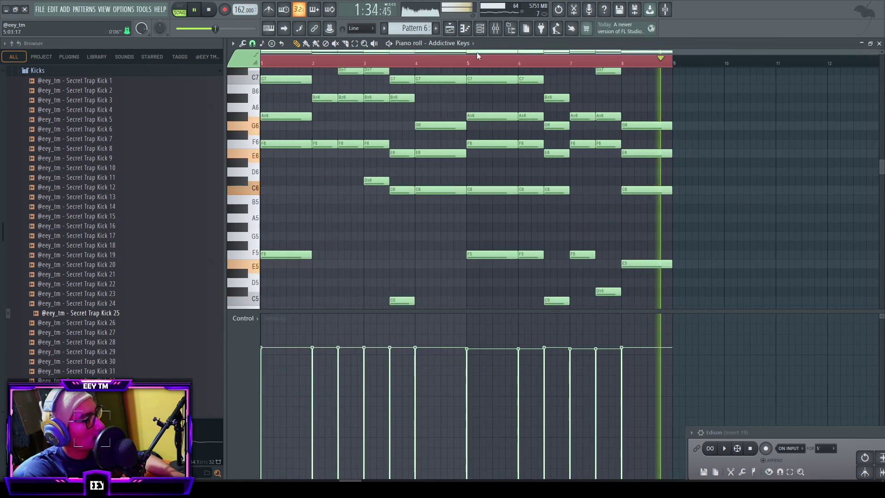
- Save the project and return from the Addictive Keys piano roll to the playlist
left_click_drag(478, 58, 35, 67)
key("ctrl+s")
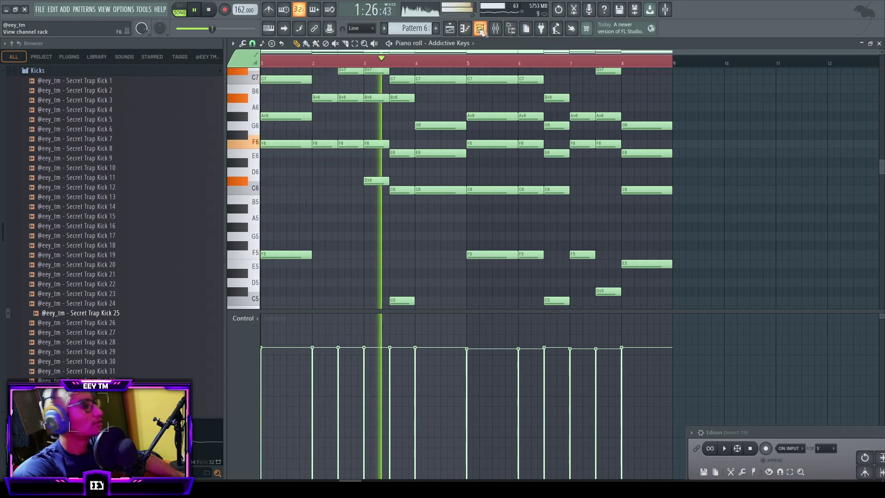
key("F6")
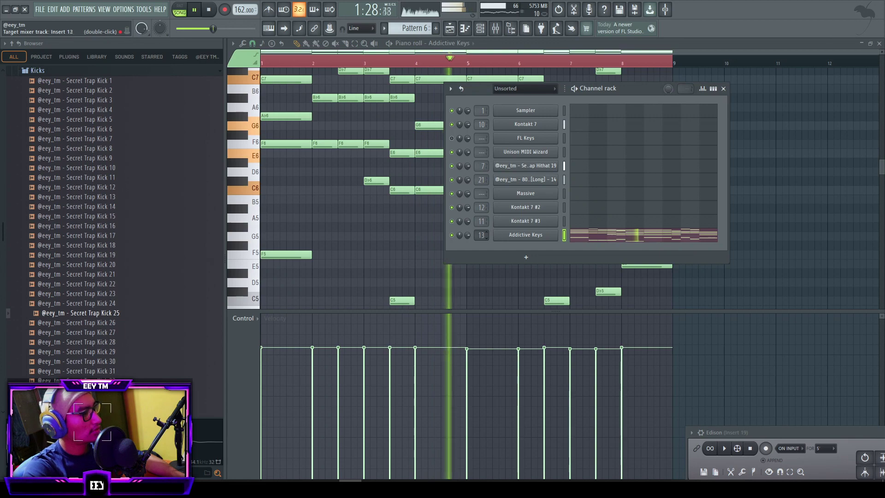
key("F6")
left_click(880, 43)
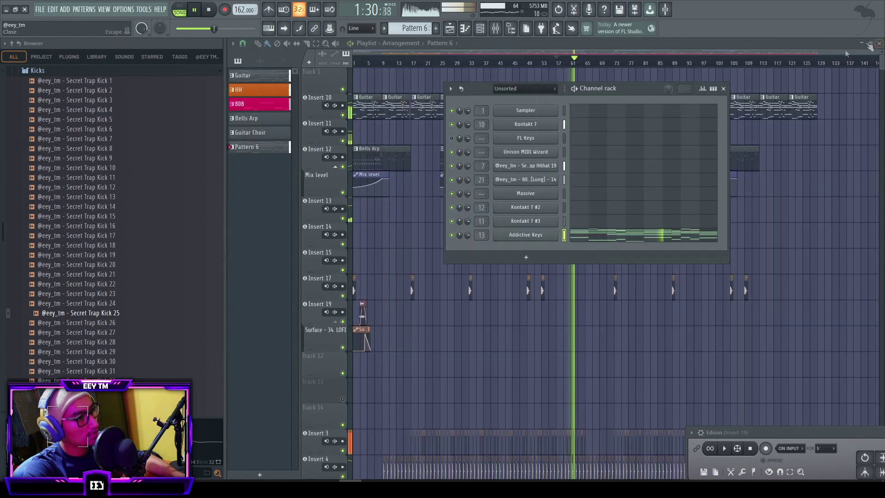
key("F6")
- Place Pattern 6 on the Insert 13 track at bar 49 for 16 bars, and duplicate its chords into pattern bars 9 to 16
scroll(555, 146, "down", 8)
scroll(576, 146, "up", 7)
left_click_drag(597, 134, 547, 226)
right_click(557, 167)
left_click(507, 61)
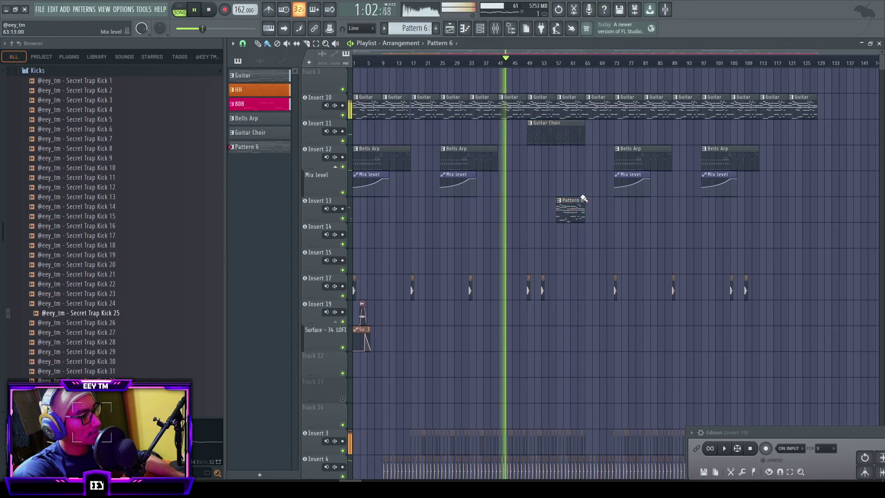
mouse_move(575, 201)
left_mouse_down()
mouse_move(547, 198)
mouse_move(584, 203)
left_mouse_up()
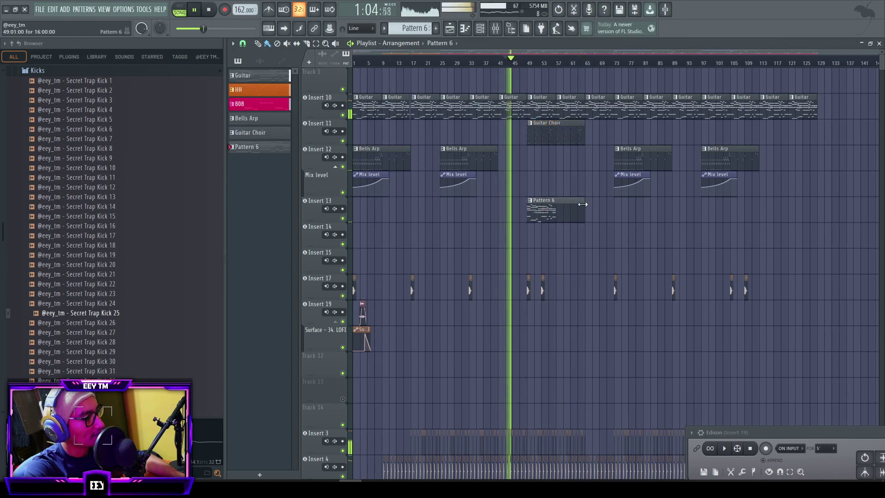
double_click(571, 207)
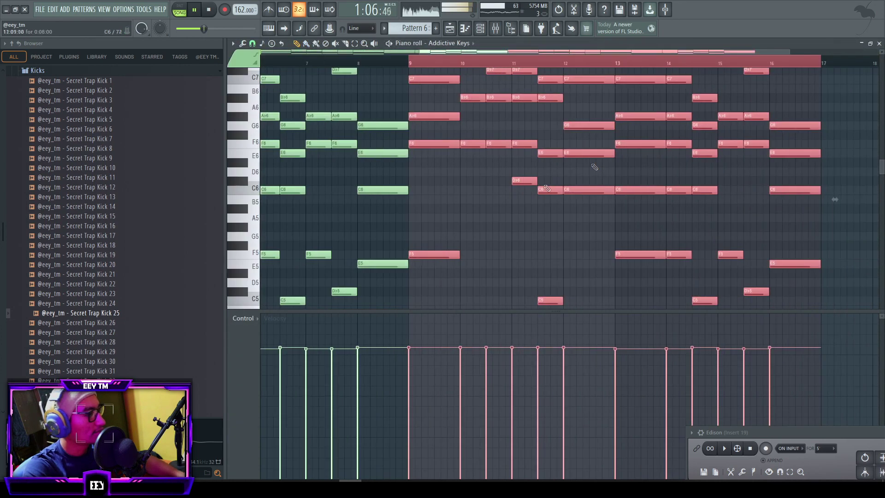
left_click(879, 42)
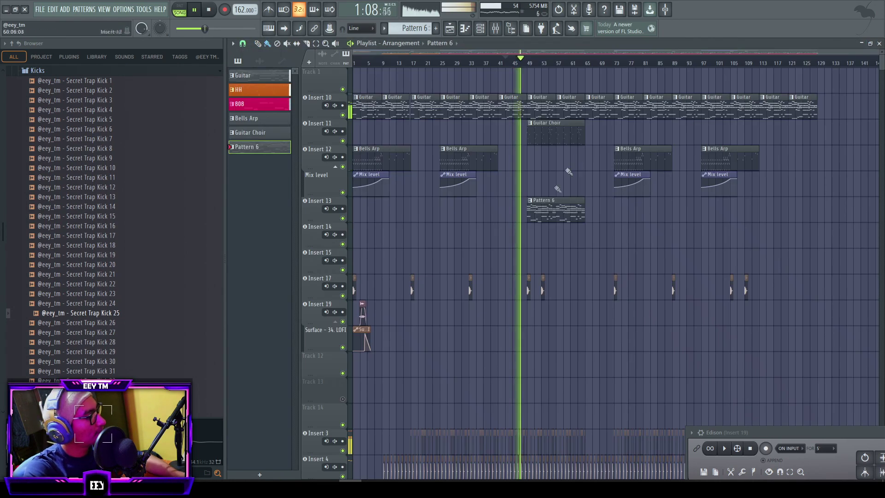
- Rename Pattern 6 as Piano Mistery
key("F2")
type("Pian")
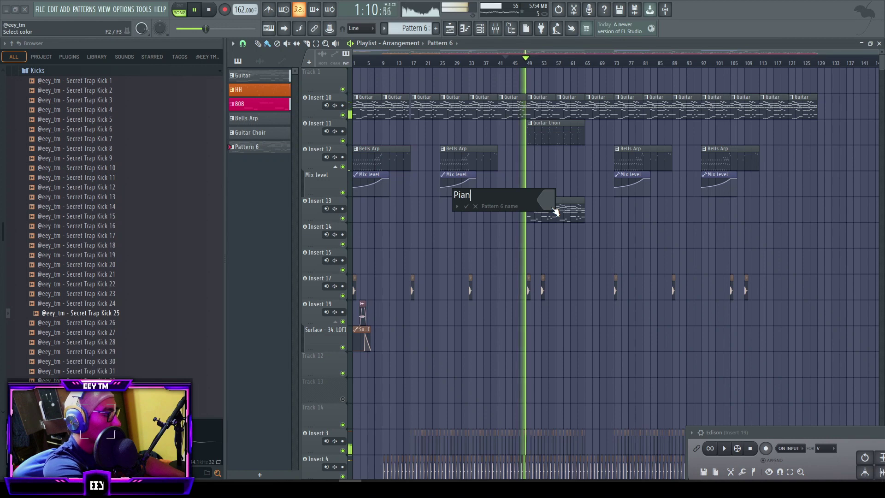
type("o")
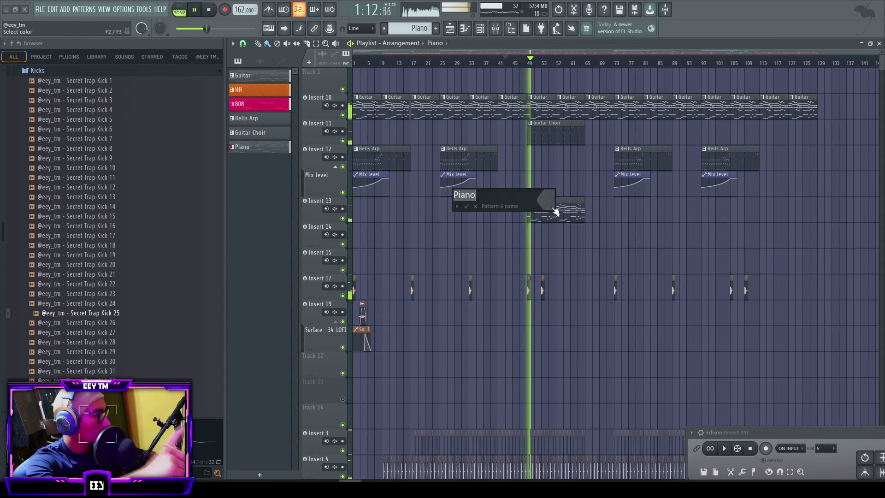
type(" Mistery")
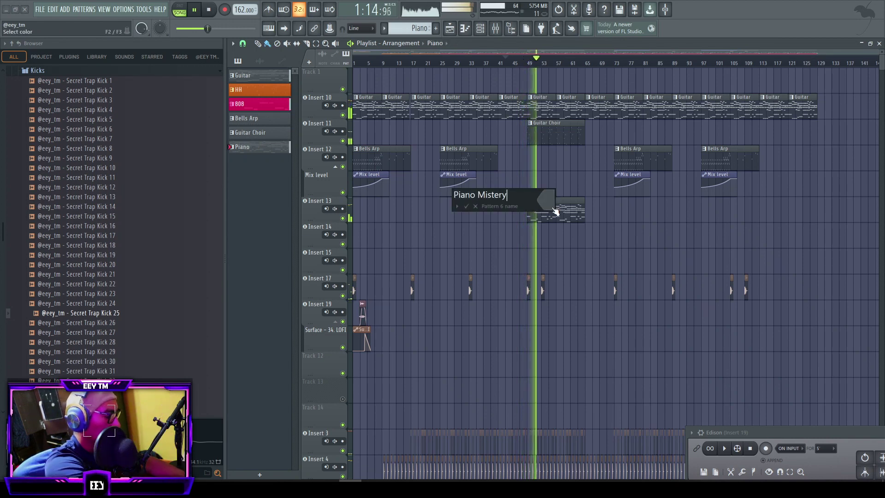
key("Return")
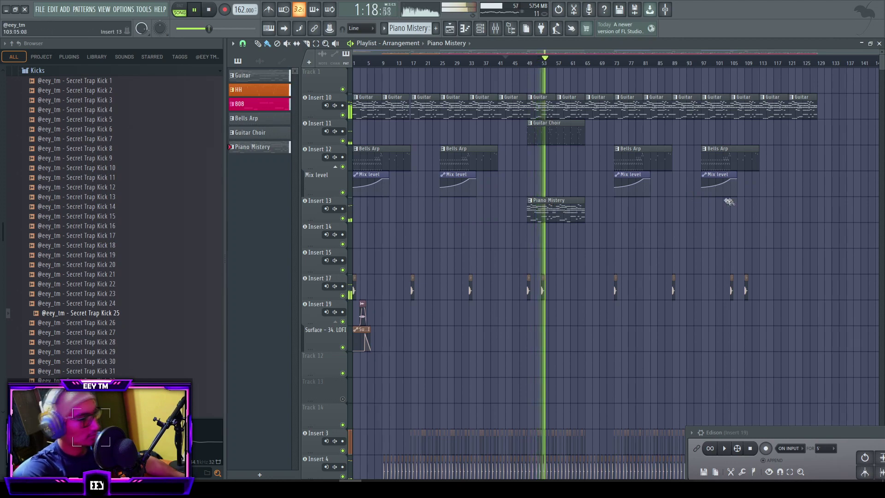
- Place a second Piano Mistery clip on the Insert 13 track at bar 113 and stop playback
scroll(760, 219, "down", 6)
scroll(749, 213, "up", 6)
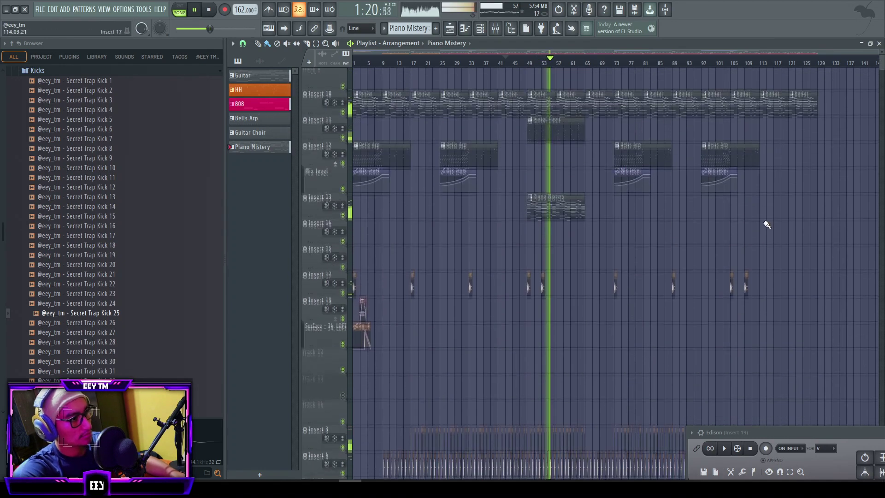
left_click(771, 216)
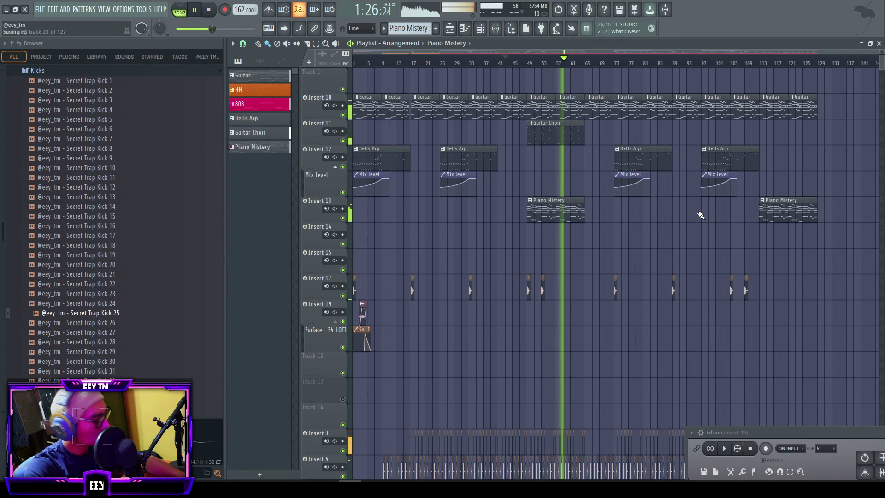
key("space")
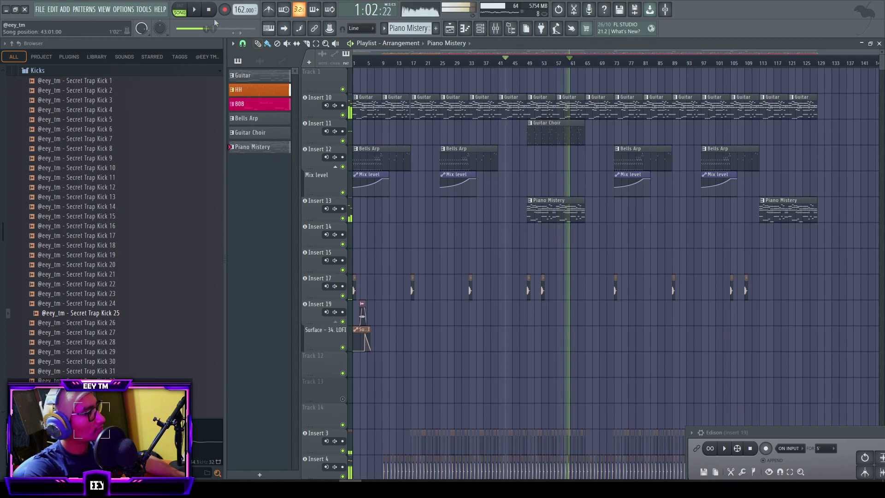
left_click(480, 29)
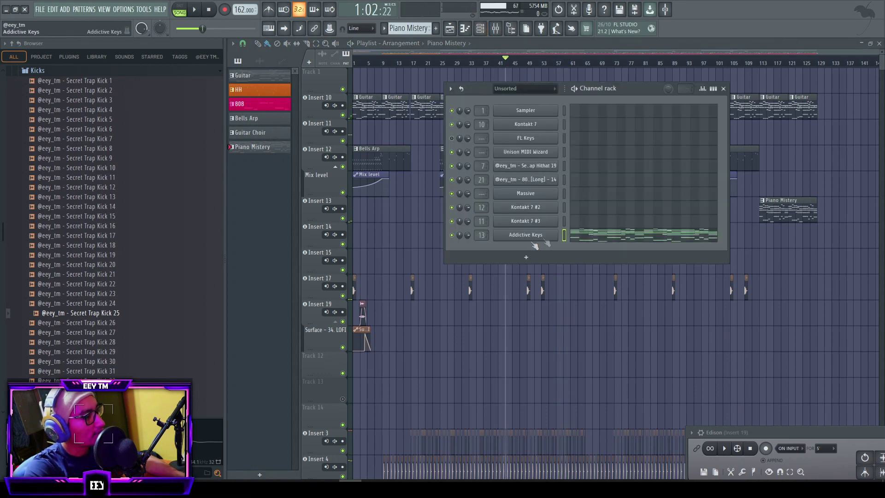
left_click(527, 258)
left_click(449, 283)
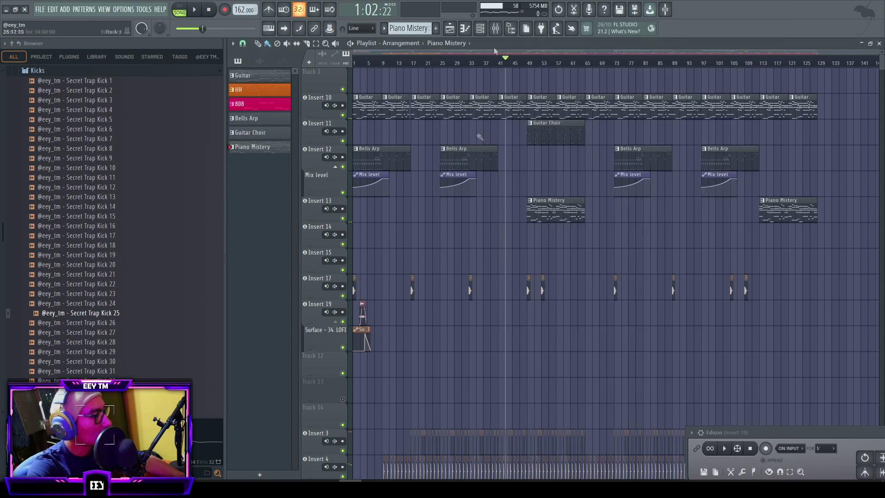
- Create Pattern 7, add a second Addictive Keys instrument channel, and close the instrument's window
left_click(436, 29)
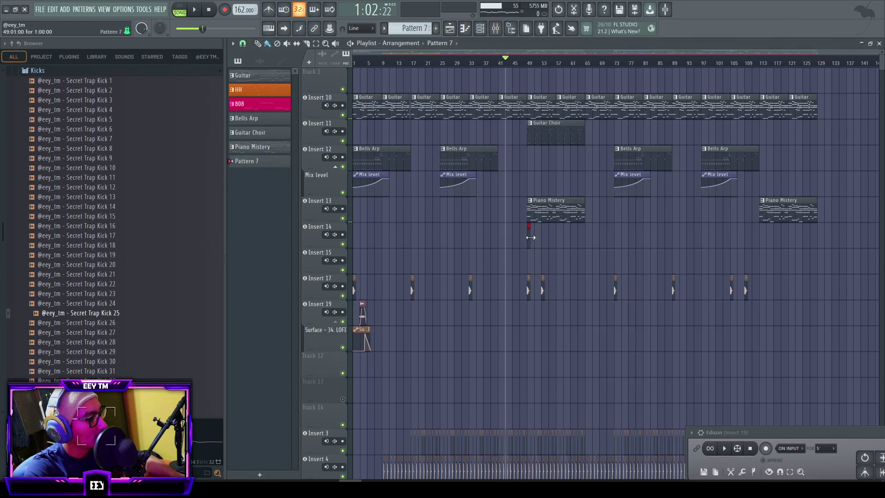
left_click(488, 29)
left_click(547, 222)
left_click(587, 325)
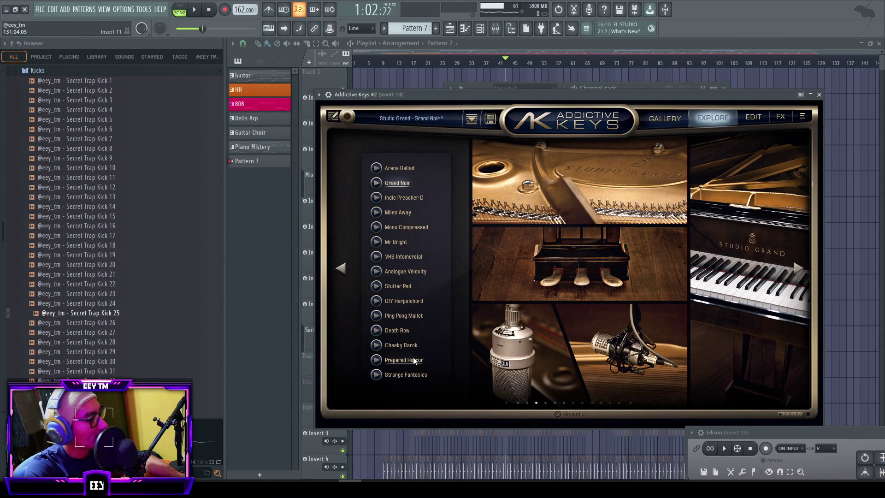
left_click(819, 94)
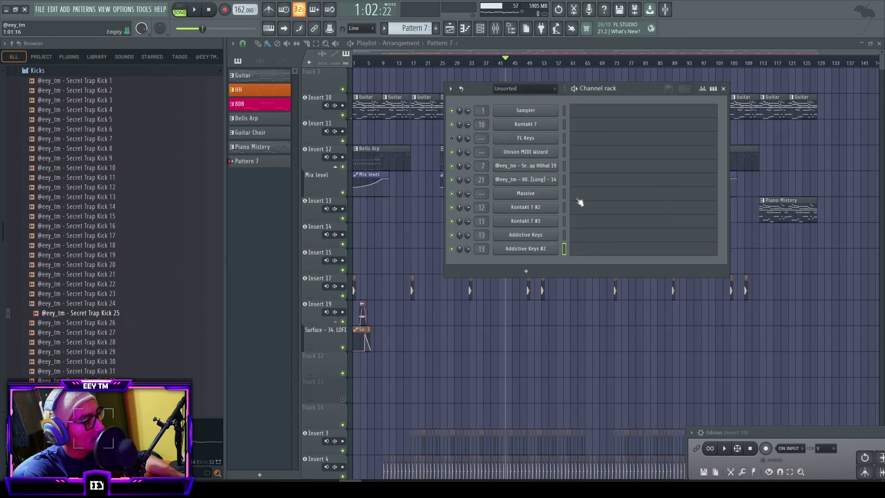
- Play the arrangement from bar 49 with the Piano Mistery pattern selected
key("F6")
scroll(543, 231, "up", 4)
left_click(529, 64)
key("space")
key("F6")
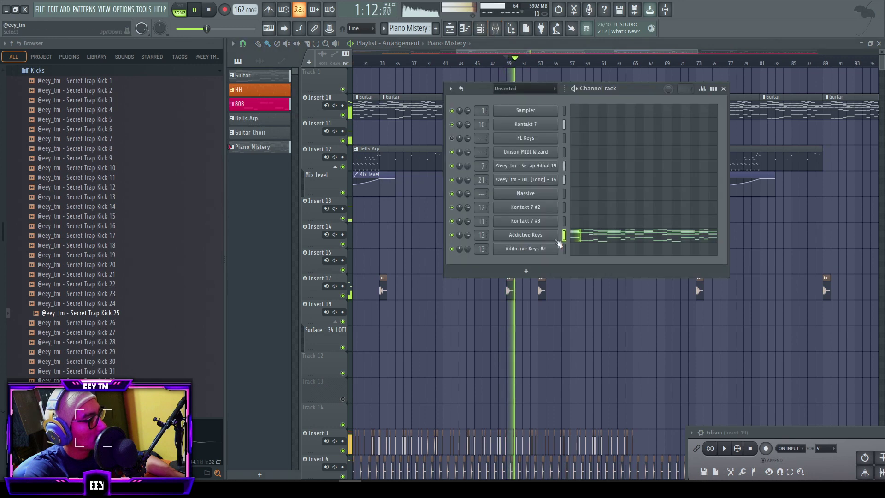
left_click(572, 247)
key("space")
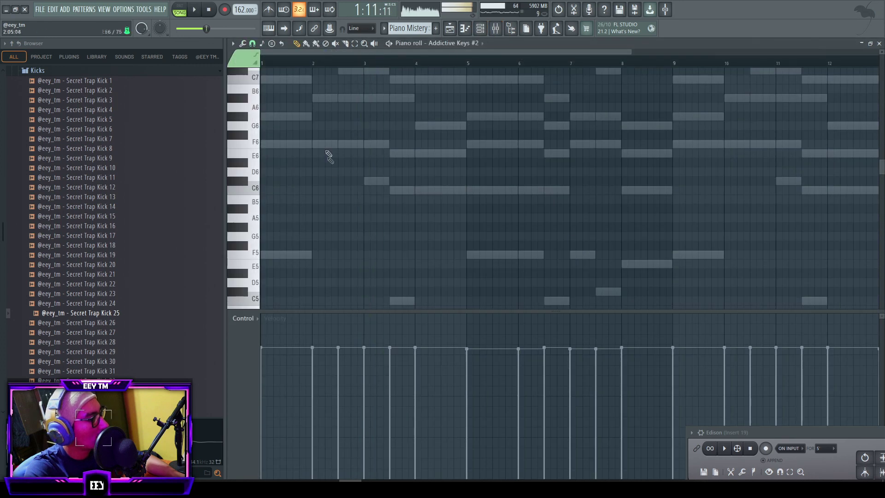
left_click(313, 144)
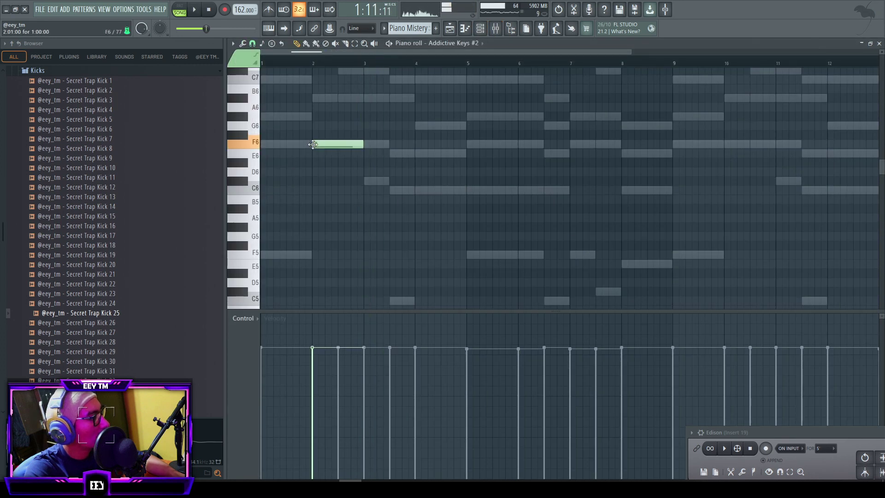
right_click(355, 143)
scroll(368, 148, "up", 4)
left_click(879, 43)
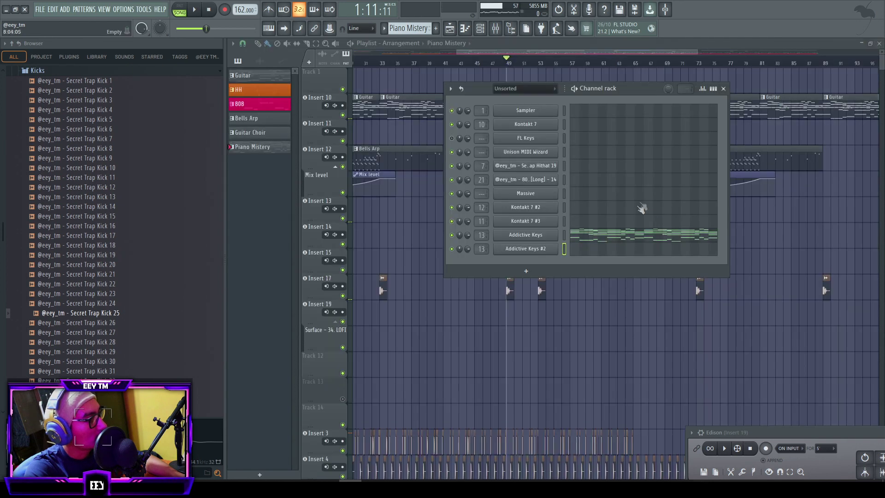
- Copy the Addictive Keys chords from Piano Mistery and paste them into the Sampler channel of Pattern 7 as a note guide
right_click(603, 238)
left_click(671, 243)
key("F6")
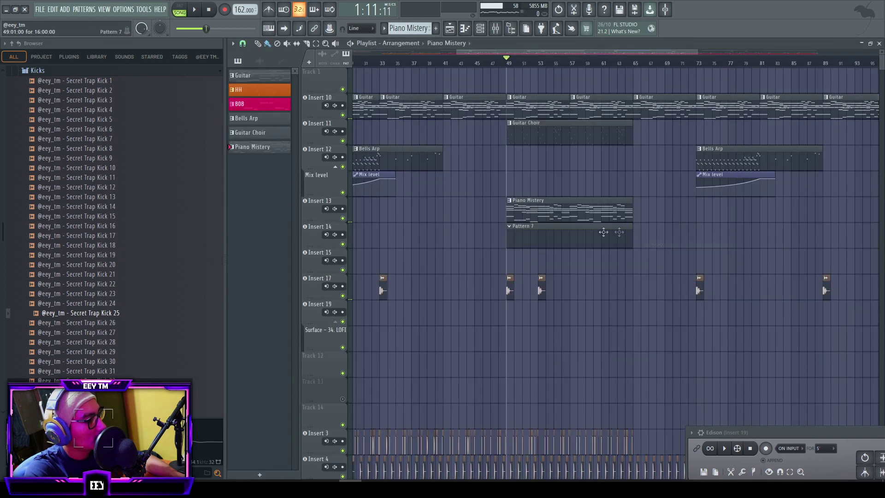
key("F6")
right_click(537, 111)
left_click(693, 127)
- Place a one-bar Ab7 note at bar 1 for Addictive Keys #2 in Pattern 7
right_click(534, 250)
left_click(571, 247)
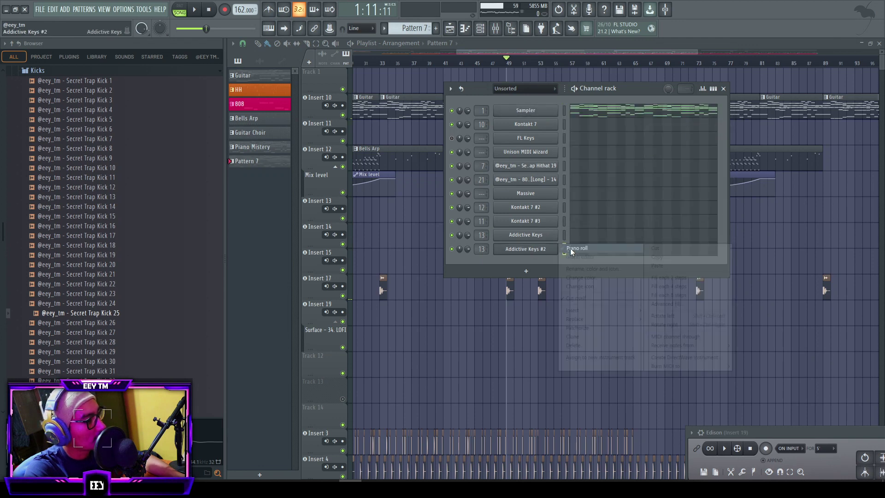
left_click(325, 128)
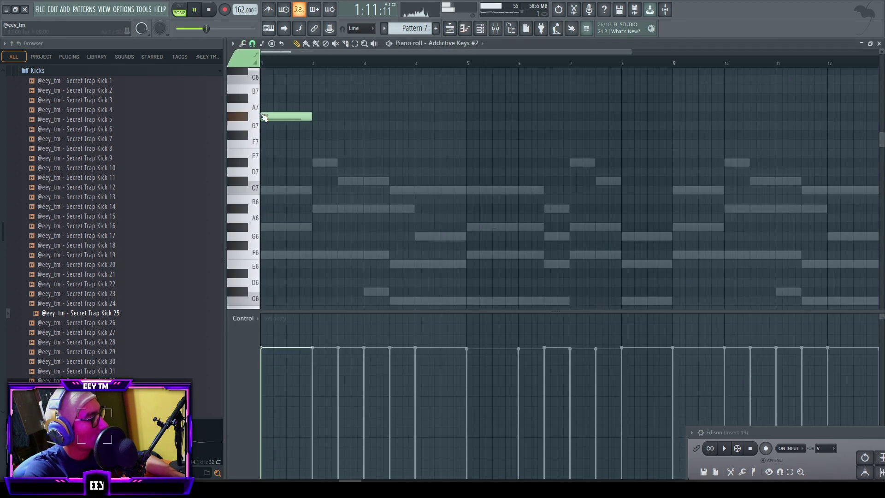
key("space")
- Transpose all the Sampler chord notes in Pattern 7 up one octave and briefly preview playback
key("F6")
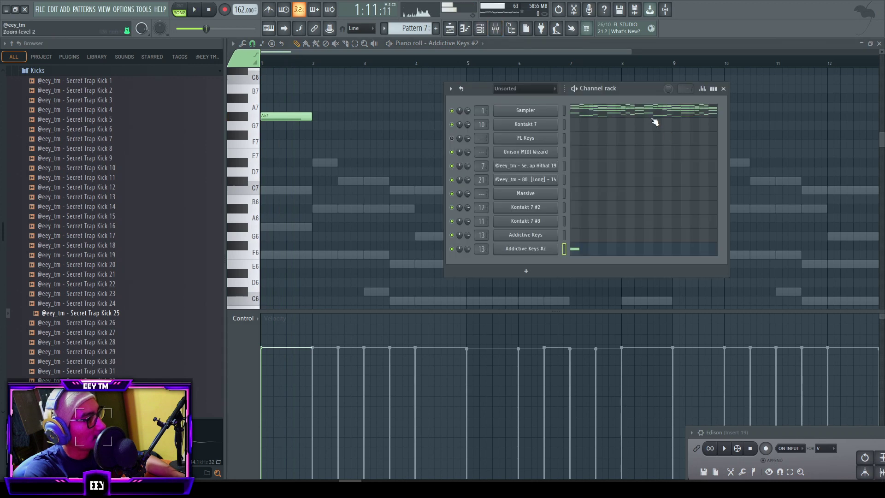
left_click(652, 116)
key("ctrl+a")
key("ctrl+Up")
key("space")
key("space")
- Add short four-step notes to the Addictive Keys #2 melody: Bb7, Eb8 and Db8 in bar 2, Bb7 at bar 3 and G7 at bar 4
key("F6")
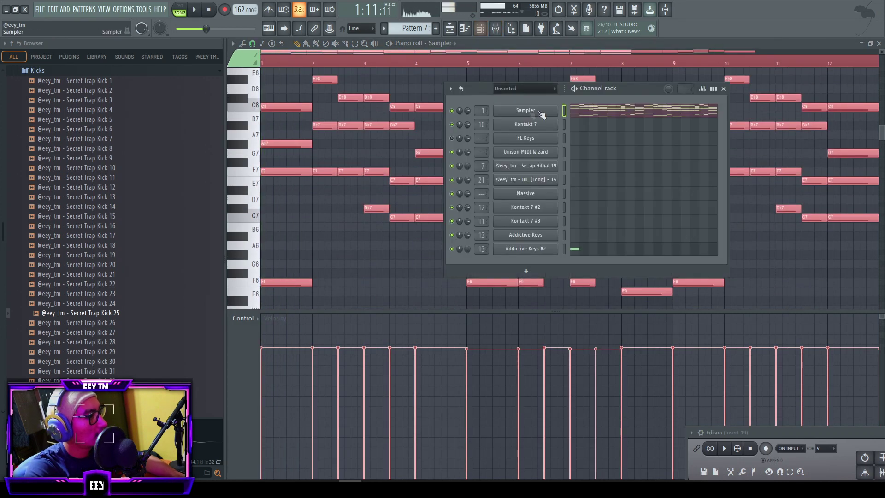
left_click(598, 250)
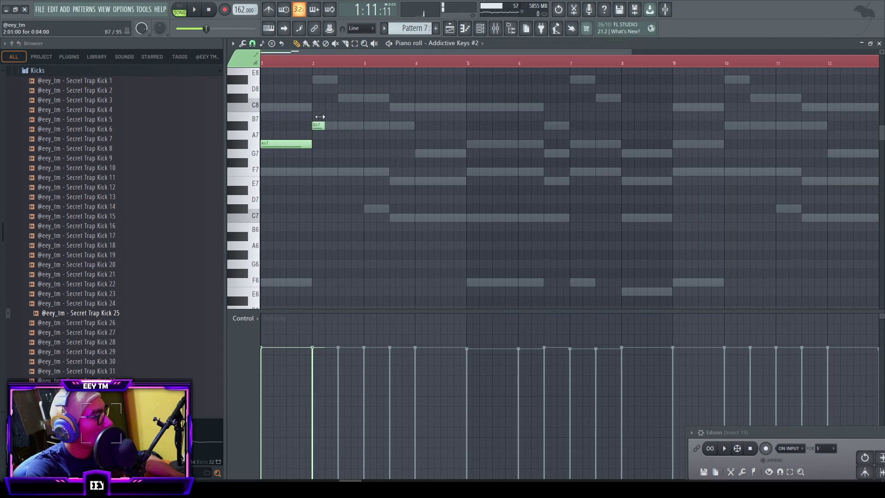
scroll(320, 117, "up", 4)
scroll(378, 167, "up", 3, "ctrl")
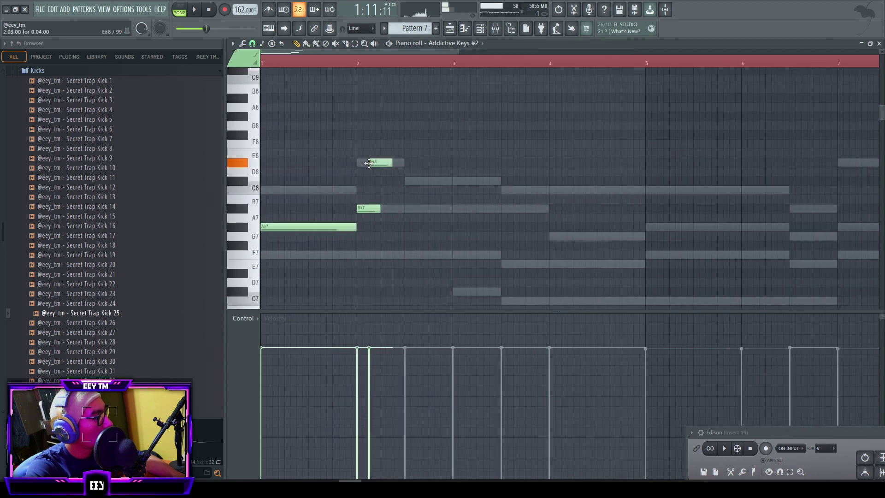
key("space")
left_click(456, 209)
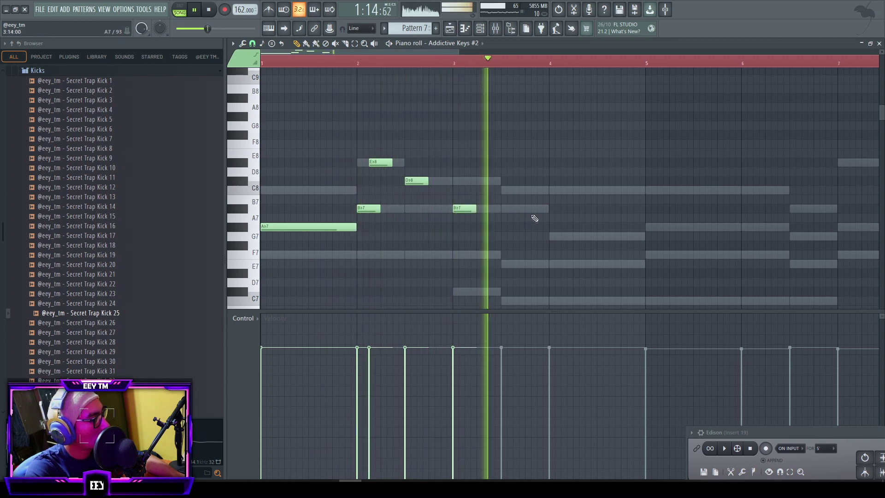
left_click(565, 236)
left_click_drag(566, 237, 560, 237)
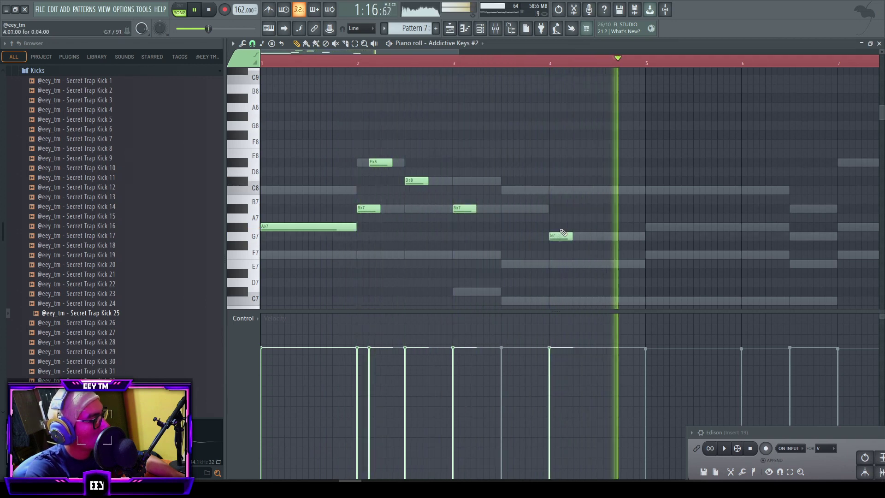
- Duplicate the four-bar Addictive Keys #2 melody into bars 5 to 8
left_click_drag(624, 132, 261, 286, "ctrl")
left_click_drag(284, 229, 669, 229, "shift")
scroll(696, 261, "down", 2)
scroll(696, 261, "up", 5)
left_click(623, 261, "ctrl")
left_click(368, 64)
- Lower the copied note at bar 7 to Ab7 and the Db8 note in bar 6 to Bb7
left_click_drag(665, 211, 665, 232)
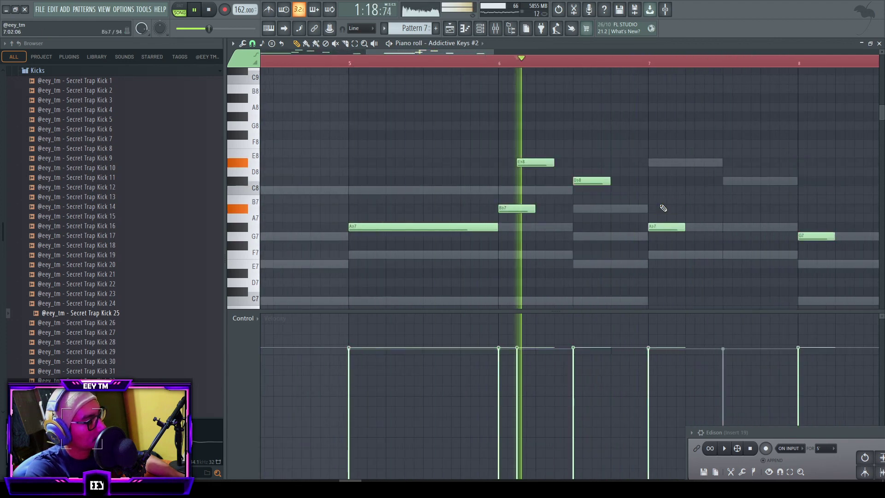
scroll(659, 206, "down", 3)
scroll(576, 205, "up", 3)
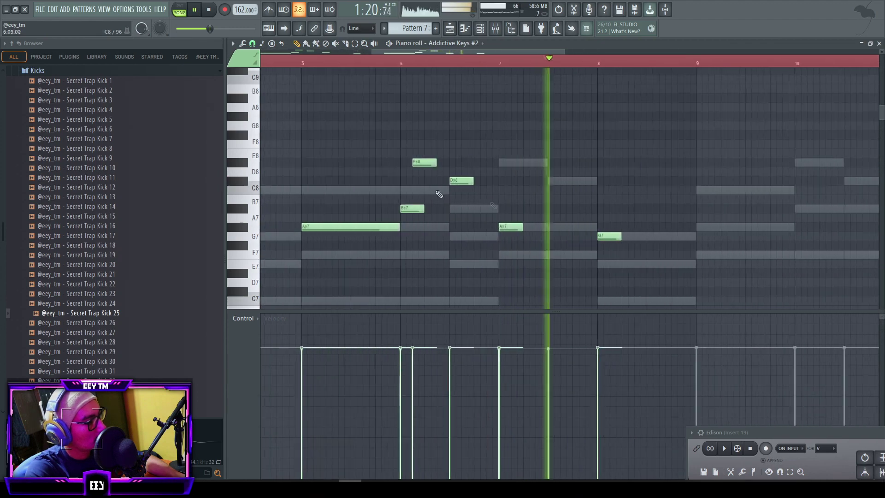
left_click_drag(459, 180, 459, 208)
scroll(548, 214, "down", 4)
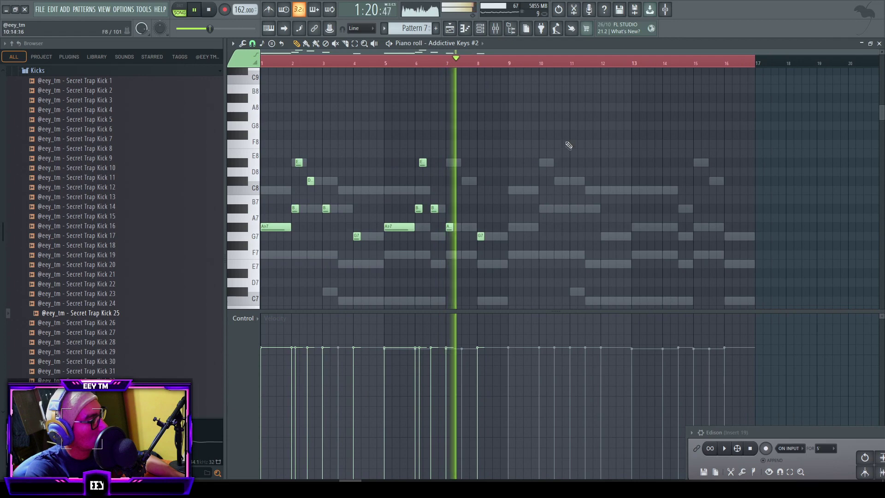
- Duplicate the eight-bar Addictive Keys #2 melody into bars 9 to 16 and stop playback
key("ctrl+a")
key("ctrl+b")
left_click_drag(575, 228, 514, 228)
key("ctrl+d")
key("space")
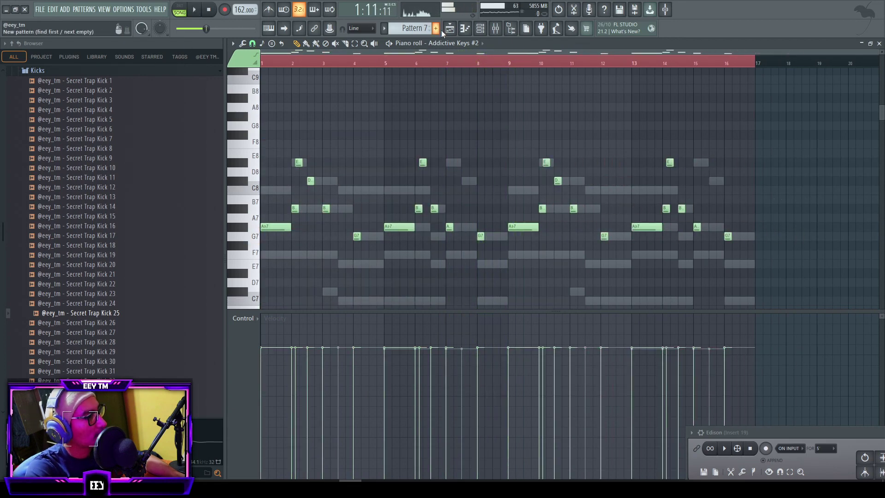
- Try the Prepared Horror and Cheeky Barok presets in Addictive Keys #2 while playing Pattern 7 alone
left_click(481, 29)
left_click(553, 248)
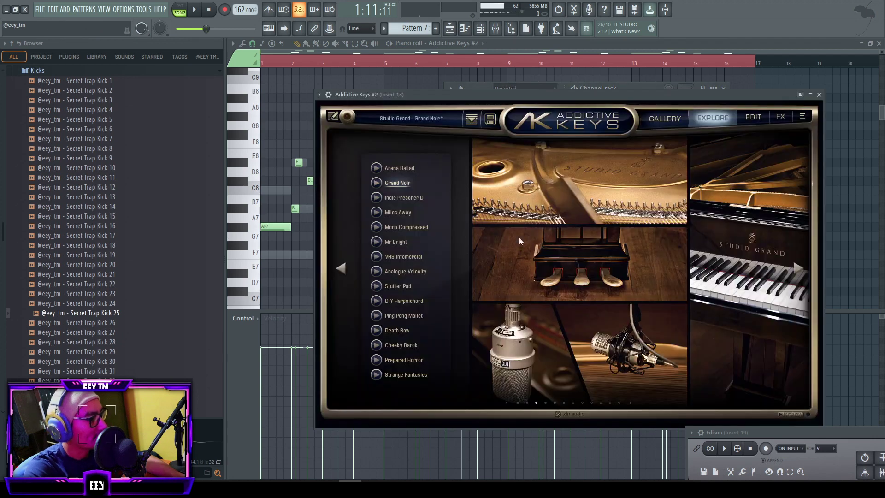
left_click_drag(452, 96, 446, 92)
key("space")
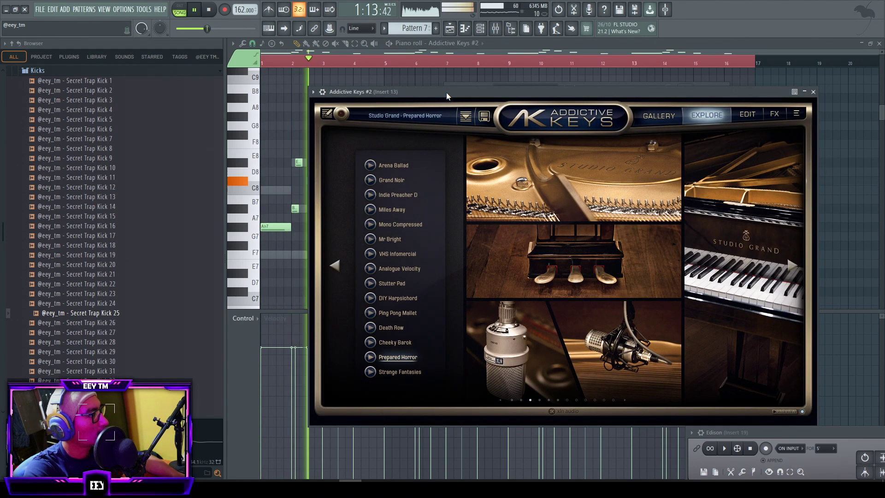
left_click(184, 6)
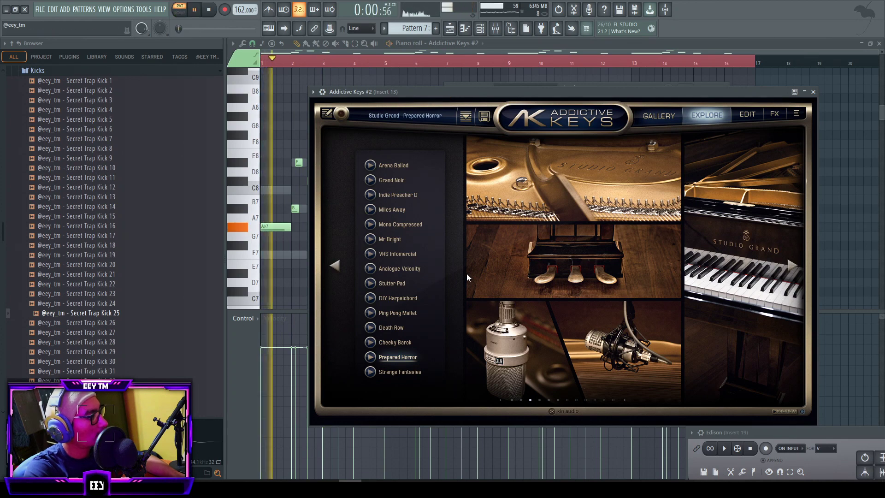
left_click(410, 341)
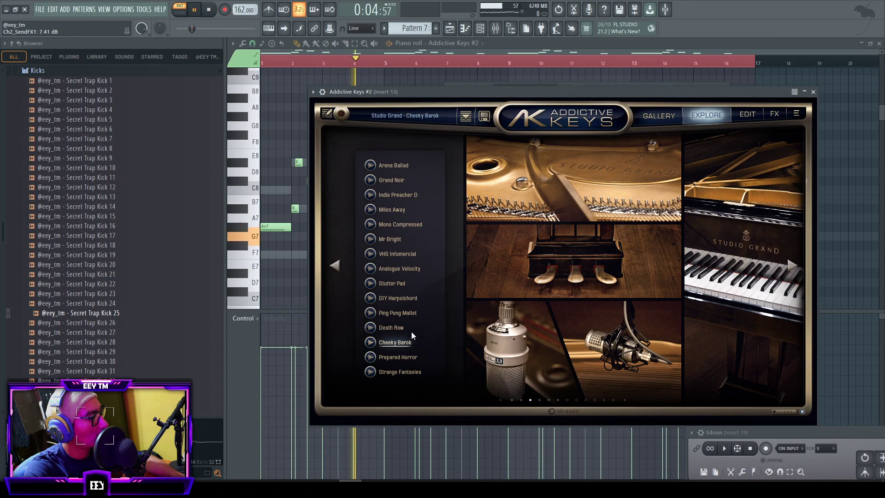
- Transpose the whole Addictive Keys #2 melody down one octave and play the pattern
right_click(827, 112)
key("ctrl+a")
key("space")
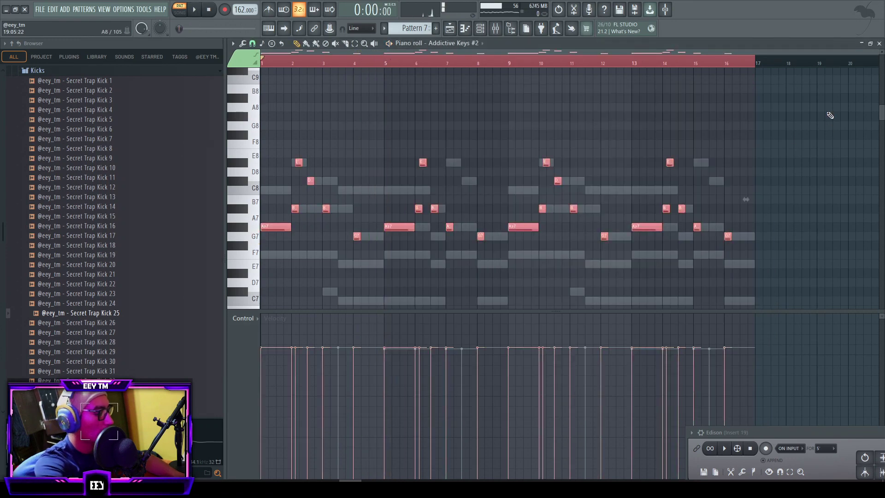
key("ctrl+Down")
key("space")
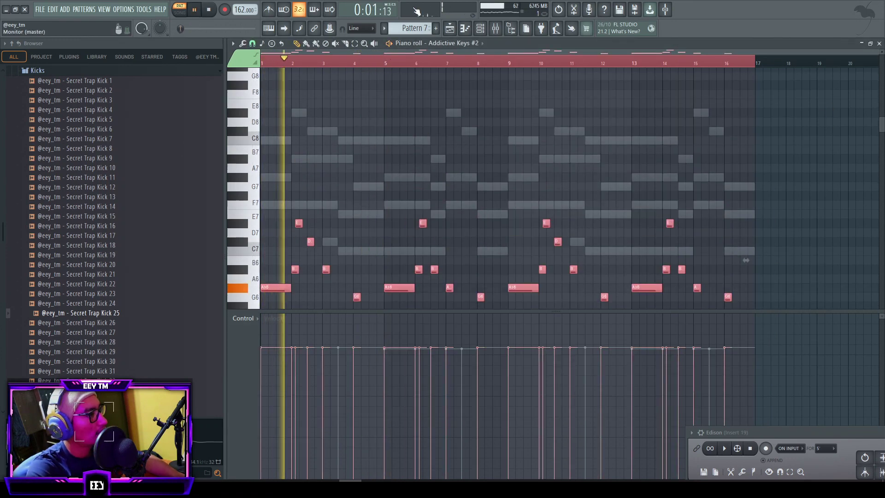
- Duplicate all the Addictive Keys #2 melody notes in place, transpose one set down an octave, and play the pattern
left_click(498, 29)
left_click(485, 31)
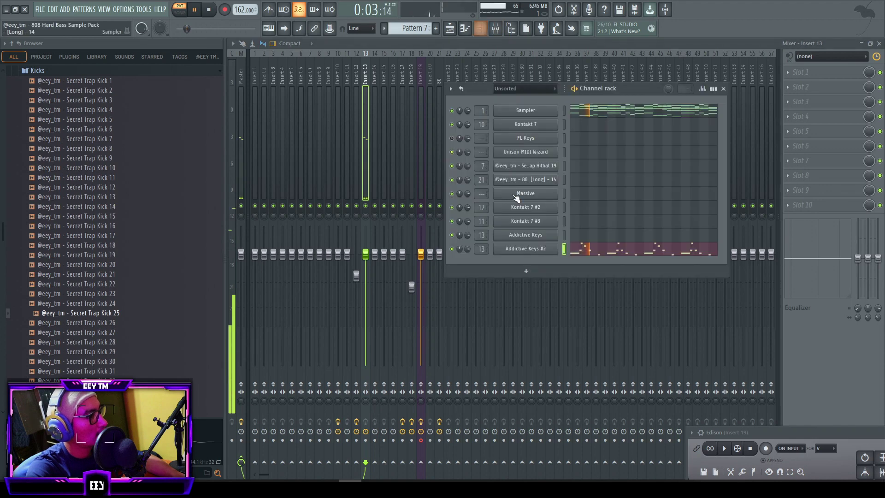
left_click(598, 253)
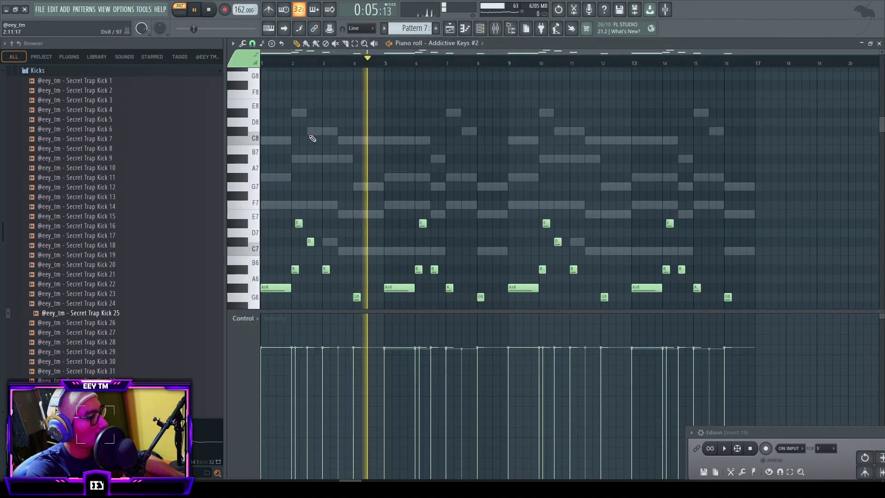
key("ctrl+a")
left_click_drag(290, 123, 277, 123)
key("space")
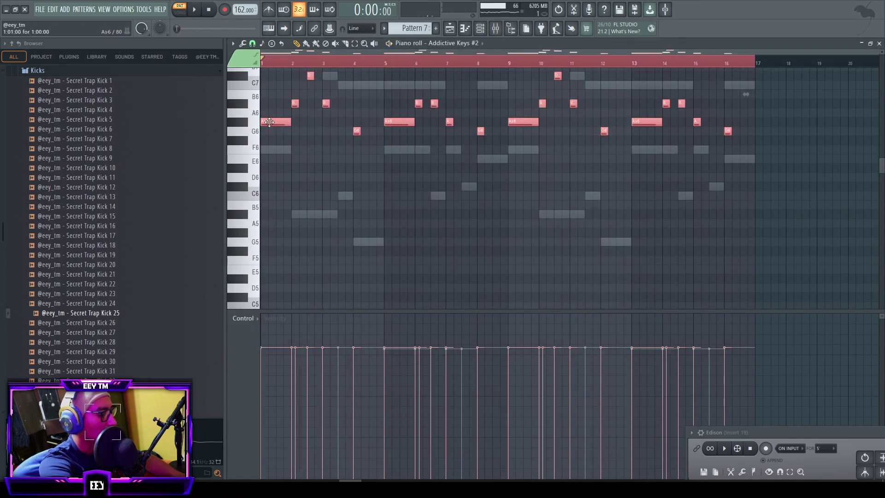
key("ctrl+Down")
key("space")
- Load the RC 48 reverb into slot 6 of the Insert 13 mixer track and close the mixer
left_click(479, 29)
left_click(495, 28)
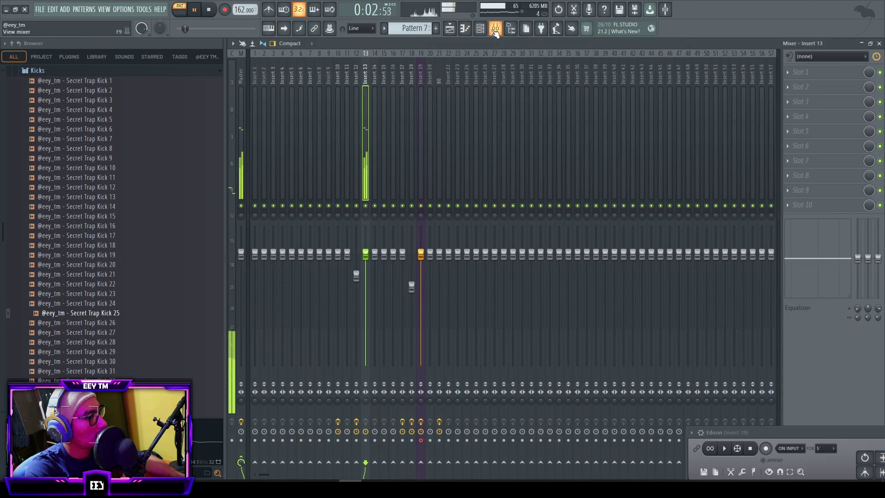
left_click(792, 145)
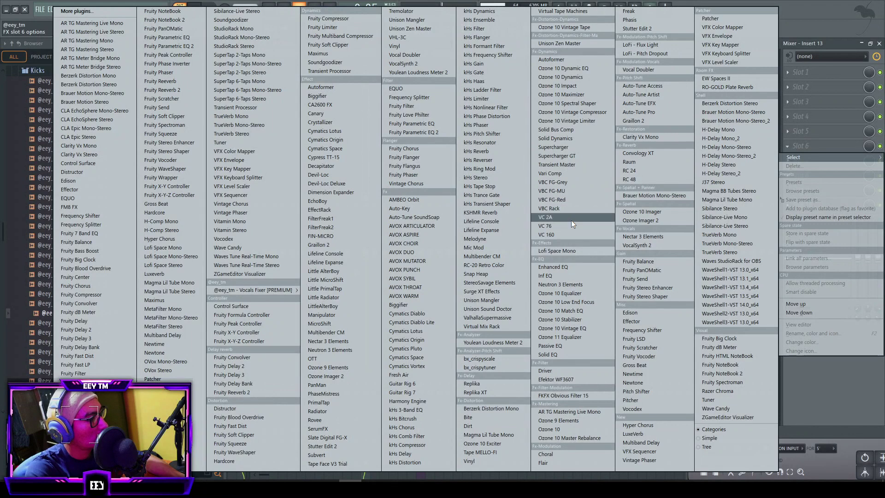
left_click(647, 179)
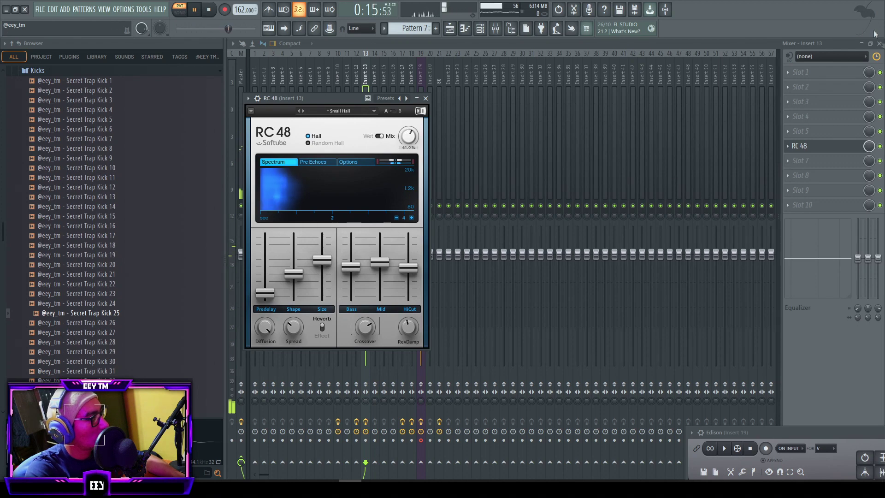
left_click(879, 43)
left_click(784, 44)
- Return to the playlist and play the song from bar 49 to hear Pattern 7 in context
scroll(771, 134, "up", 3)
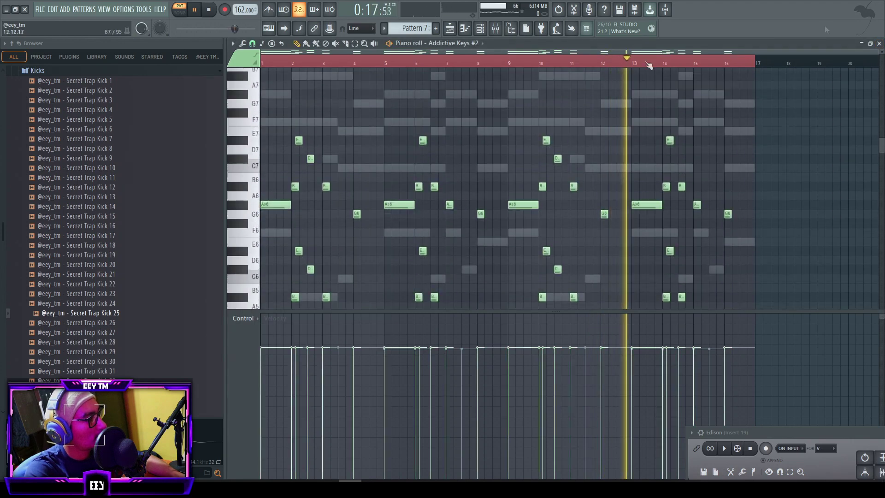
left_click(879, 43)
left_click(555, 64)
double_click(512, 64)
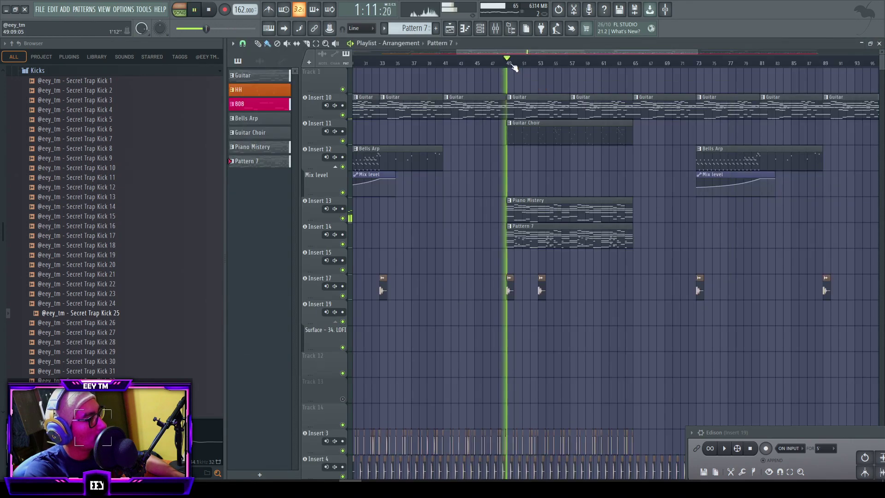
scroll(529, 136, "up", 4)
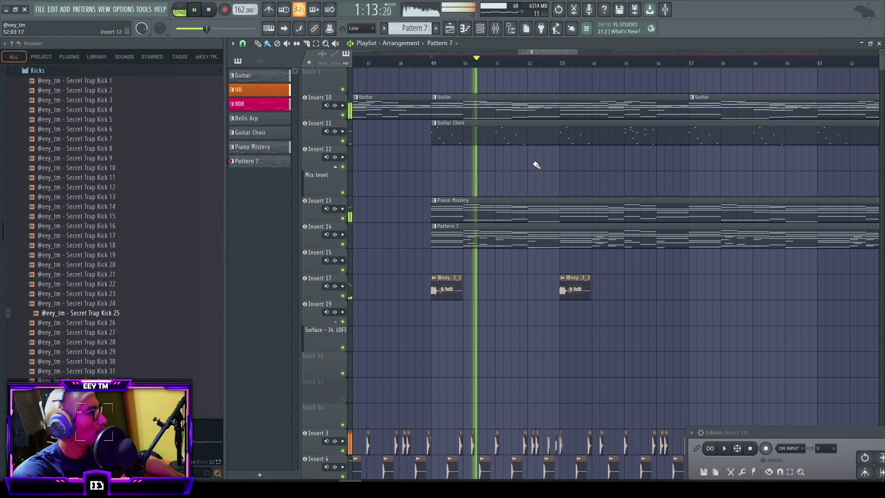
- Lower the volume fader of the Insert 13 mixer track
key("F9")
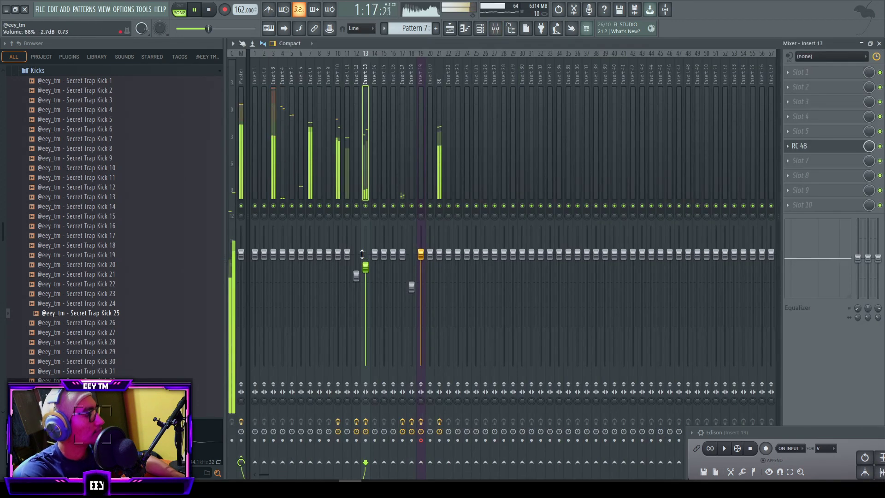
left_click_drag(366, 256, 366, 260)
left_click(818, 172)
left_click(818, 171)
- Switch to pattern playback and load the Prepared Horror preset in Addictive Keys #2
left_click(182, 7)
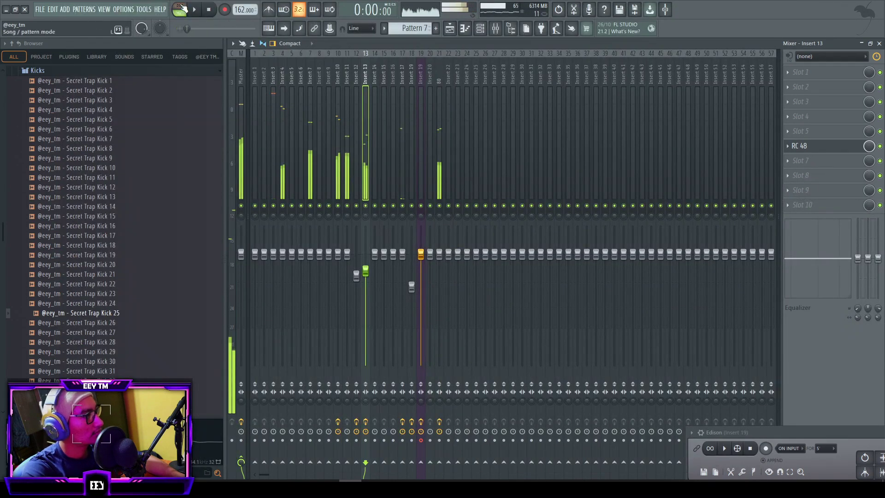
left_click(480, 28)
left_click(548, 252)
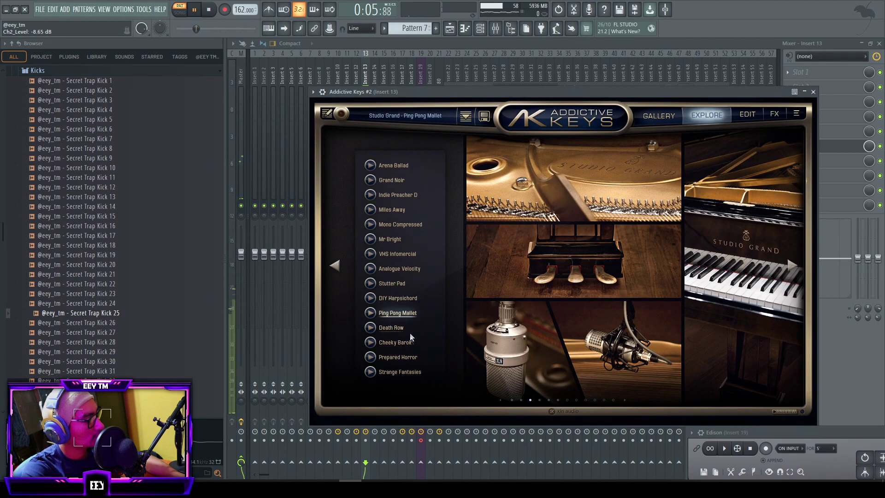
left_click(409, 355)
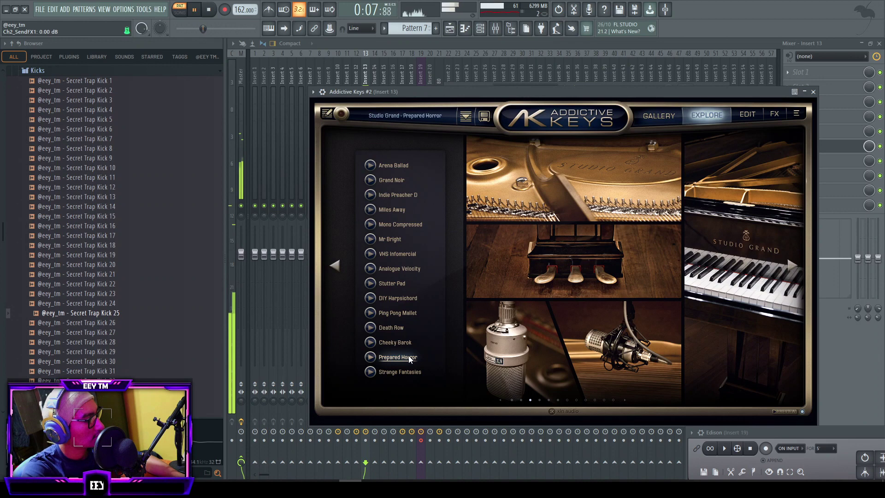
left_click(814, 91)
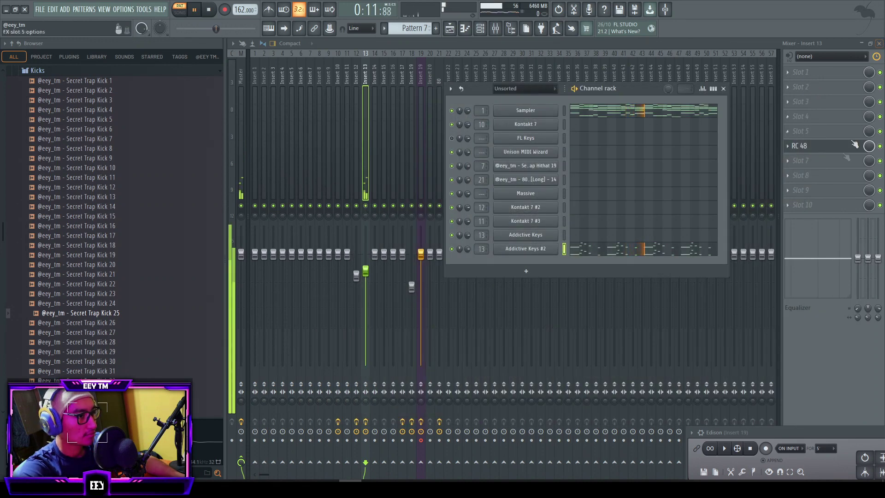
- Add Fruity parametric EQ 2 to slot 8 of Insert 13, apply an EQ preset, and move band 7's high cut to a higher frequency
left_click(839, 175)
mouse_move(830, 188)
left_click(149, 73)
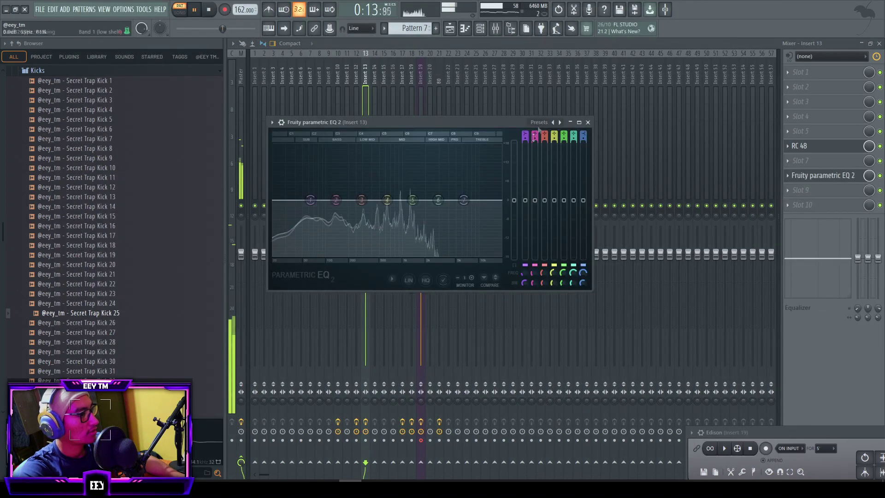
left_click(538, 123)
mouse_move(556, 126)
left_click(638, 203)
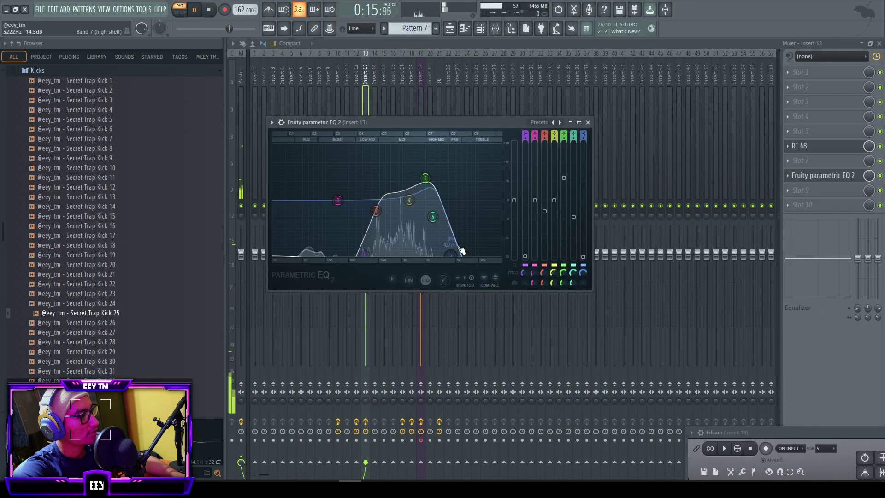
left_click_drag(461, 251, 488, 256)
- Return to the playlist, play the song from bar 49 to hear the changed melody, and save the project
left_click(880, 44)
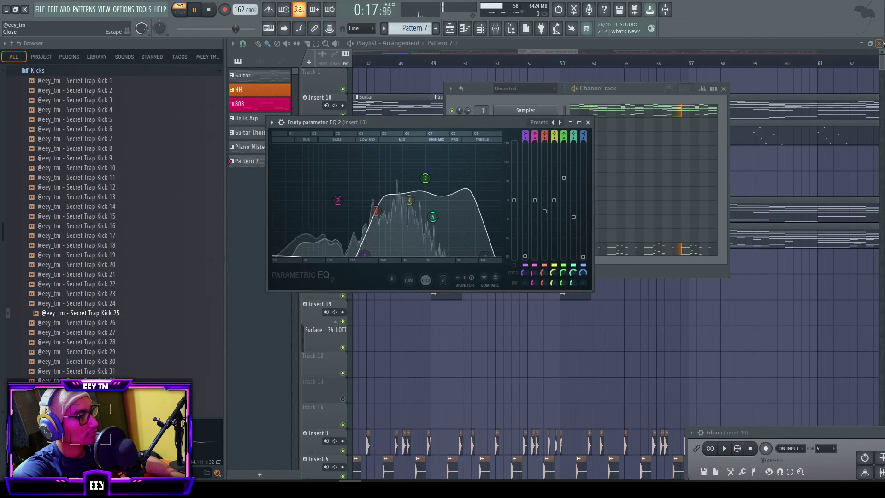
right_click(716, 79)
left_click(428, 63)
key("l")
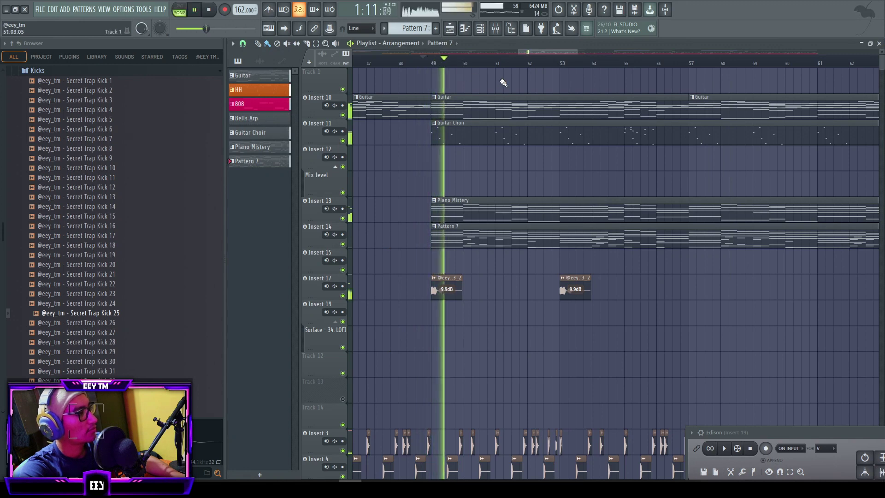
key("ctrl+s")
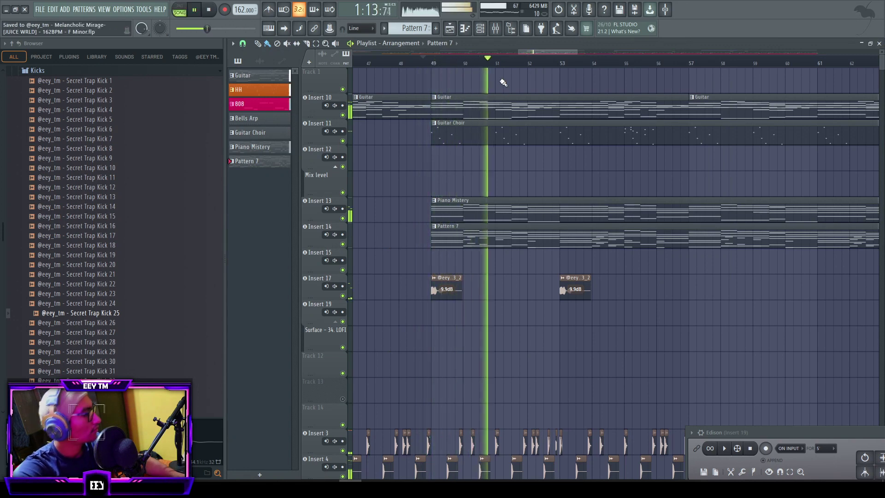
scroll(502, 83, "down", 2)
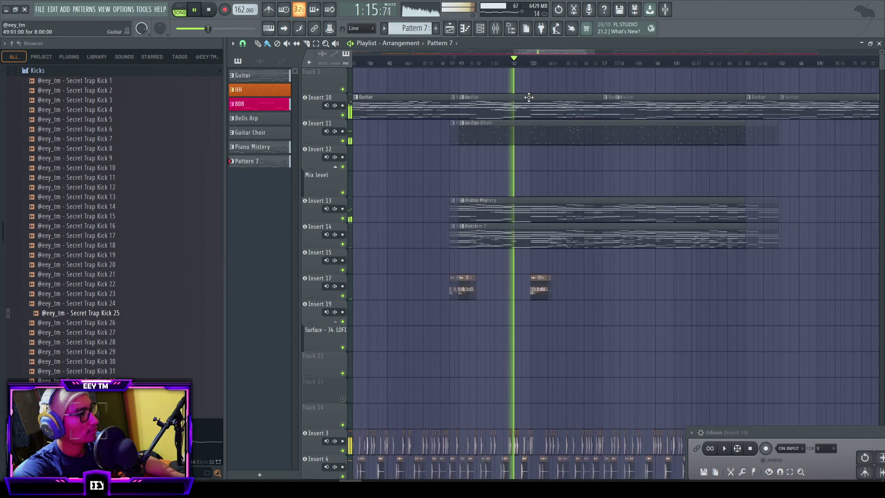
scroll(527, 96, "up", 2)
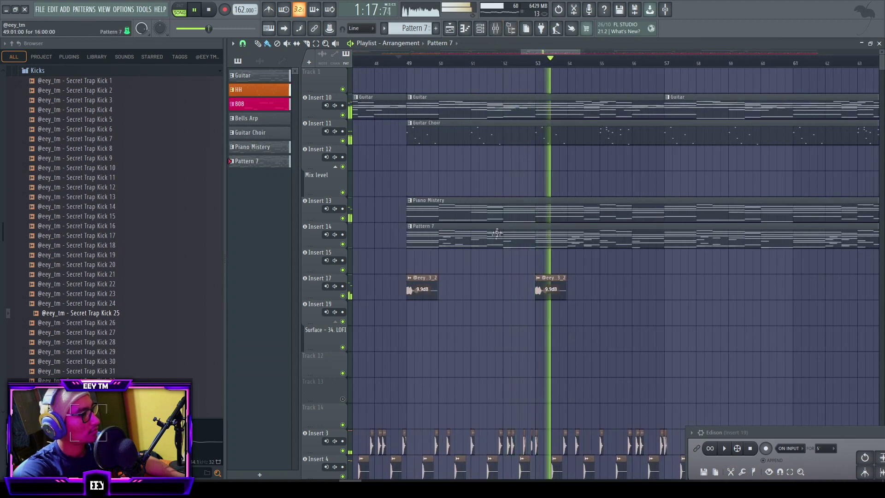
- Cut the Sampler channel's notes out of Pattern 7 and review the Addictive Keys #2 notes in the piano roll
key("F6")
right_click(529, 111)
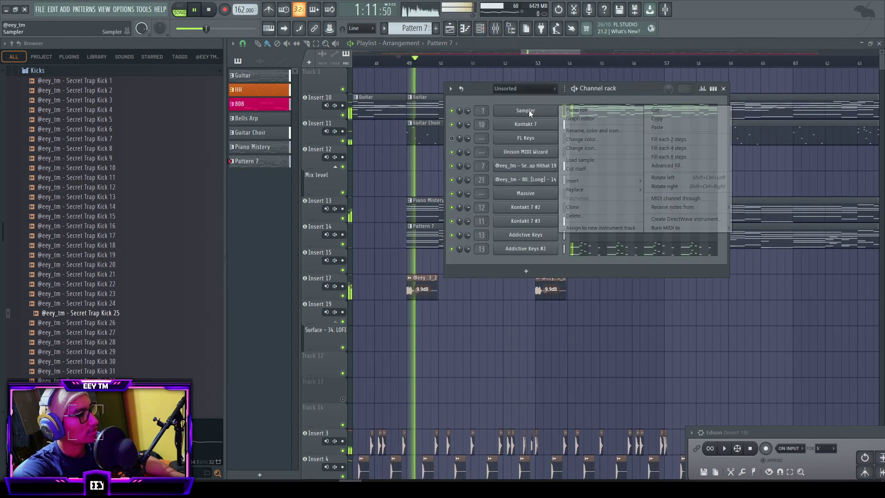
left_click(659, 111)
key("F6")
key("F7")
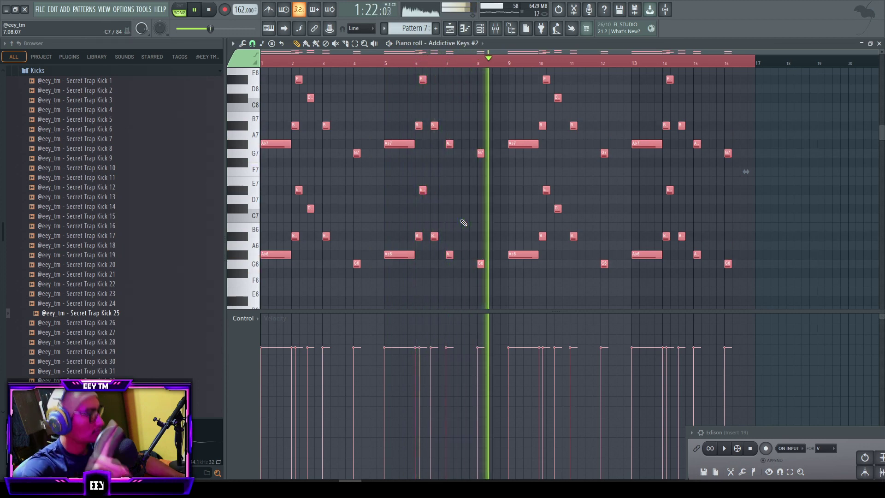
left_click(879, 43)
key("space")
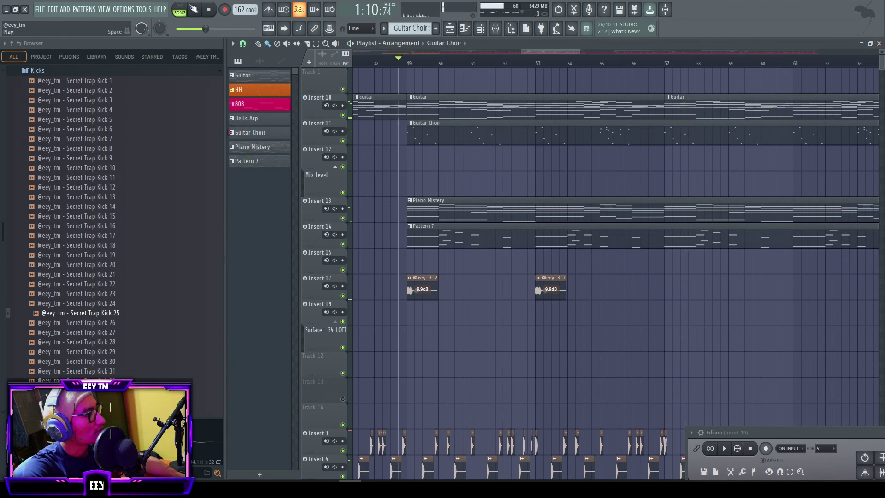
- Switch to pattern playback for Guitar Choir and load Vari Comp into slot 6 of the Insert 11 mixer track
left_click(195, 9)
left_click(180, 9)
left_click(495, 29)
left_click(352, 124)
left_click(835, 155)
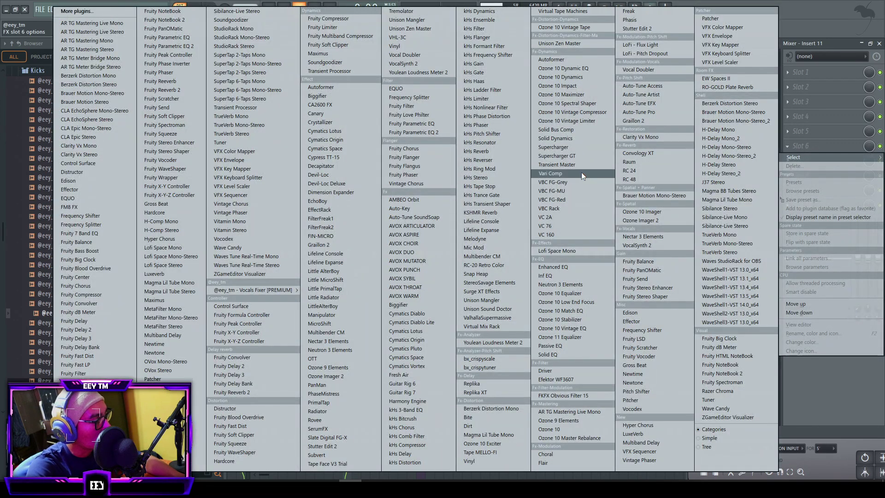
left_click(582, 173)
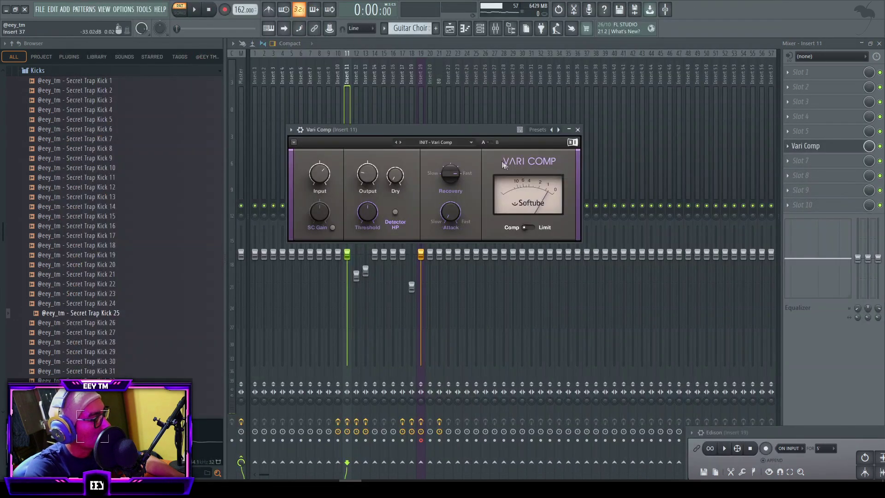
- Raise the Vari Comp's input and threshold on Insert 11 while playing the Guitar Choir pattern
left_click(880, 148)
key("space")
left_click(848, 146)
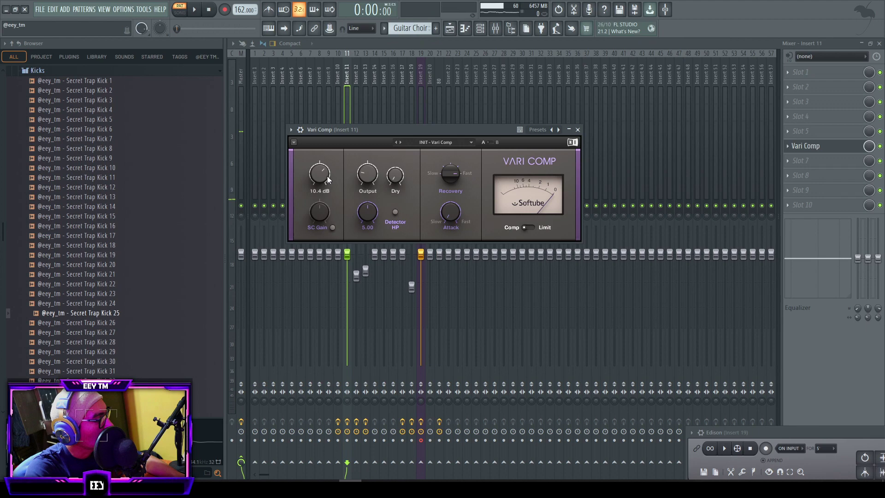
key("space")
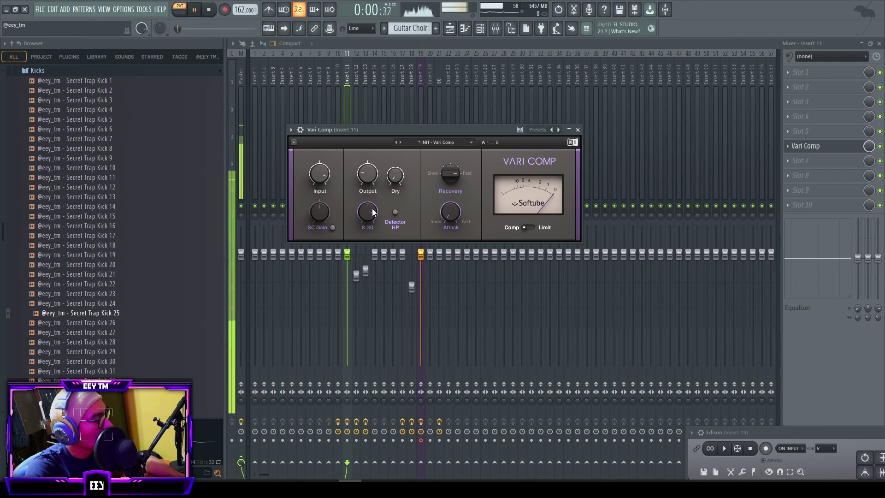
- Load Guitar Rig 7 into slot 8 of Insert 11 and audition its Basic Fire Seeker preset
left_click(857, 175)
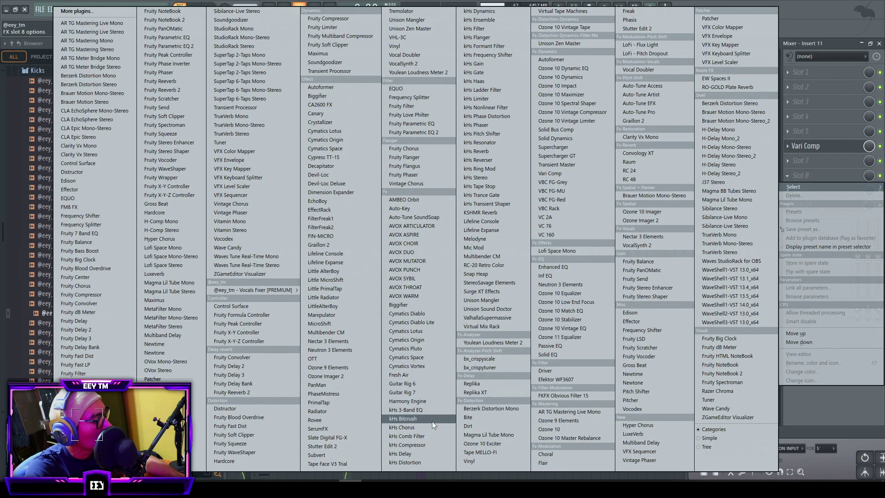
left_click(428, 393)
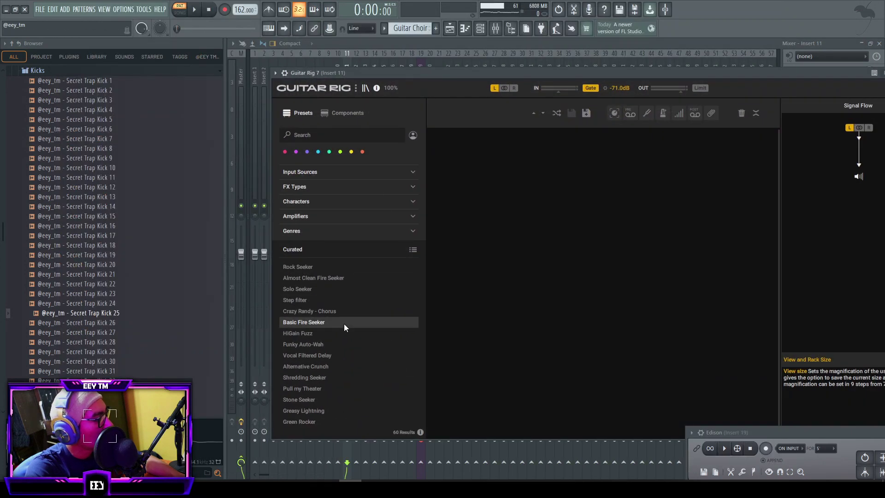
left_click(344, 323)
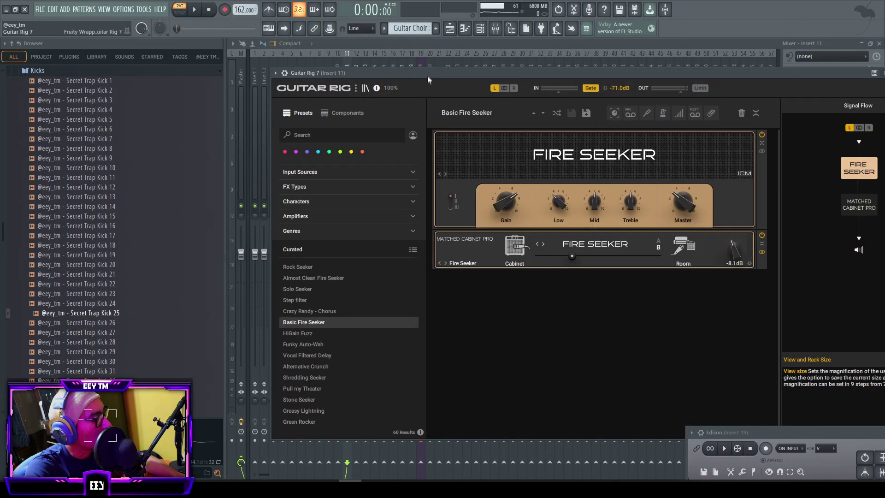
left_click_drag(427, 77, 408, 68)
key("space")
key("space")
- Audition the Vocal Filtered Delay preset in Guitar Rig 7 and set its input to both stereo channels
left_click(322, 346)
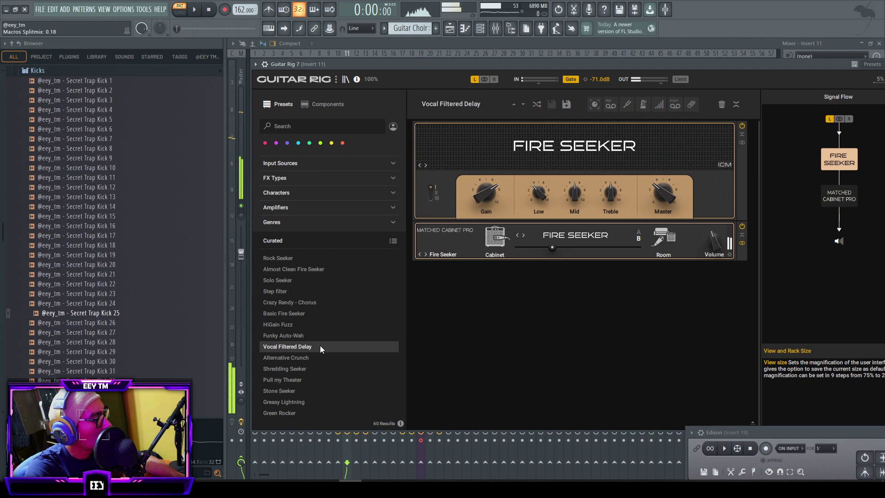
left_click_drag(398, 73, 387, 66)
key("space")
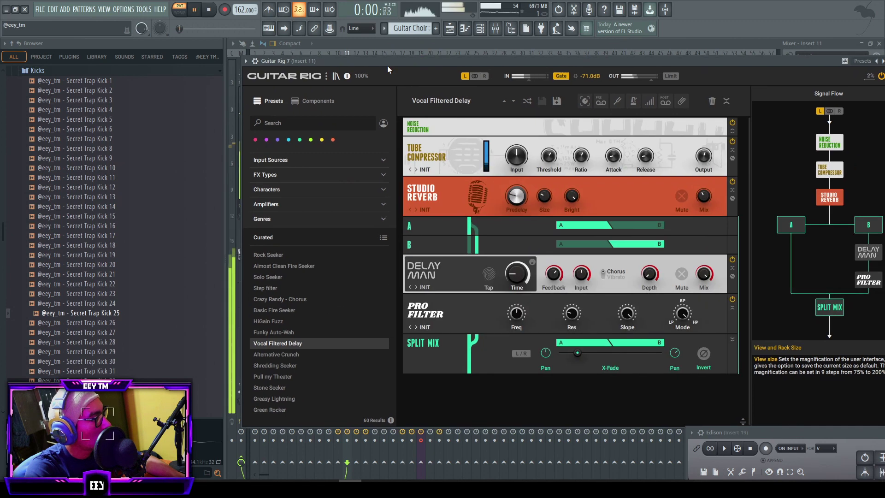
left_click(826, 112)
left_click_drag(455, 63, 410, 64)
- Load the Funky Auto-Wah preset in Guitar Rig 7, play the pattern, and switch off the Tube Compressor
left_click(315, 332)
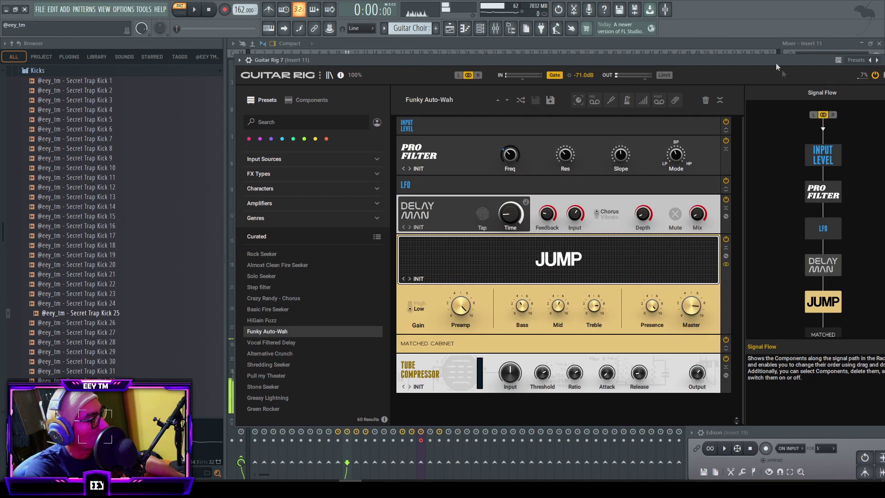
left_click_drag(777, 63, 763, 56)
key("space")
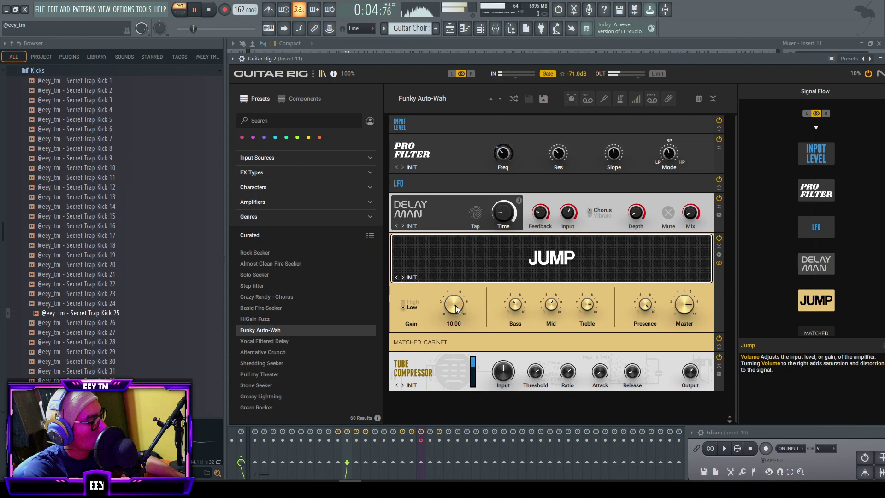
left_click(719, 357)
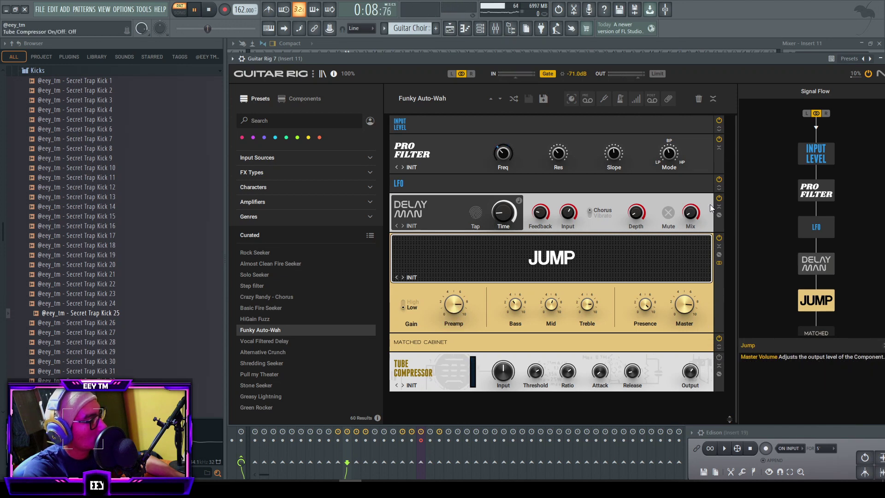
- Compare the sound with the Jump amp bypassed and active, and set its Presence to 5.00
left_click(719, 238)
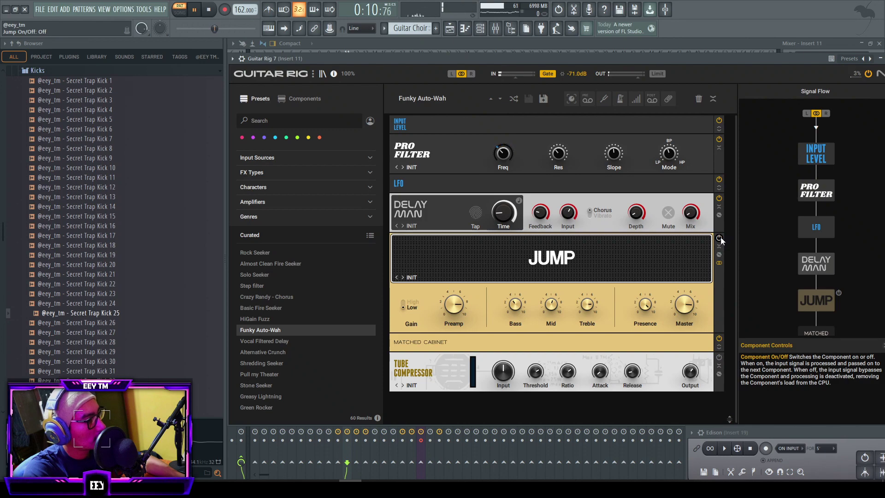
left_click_drag(671, 59, 637, 70)
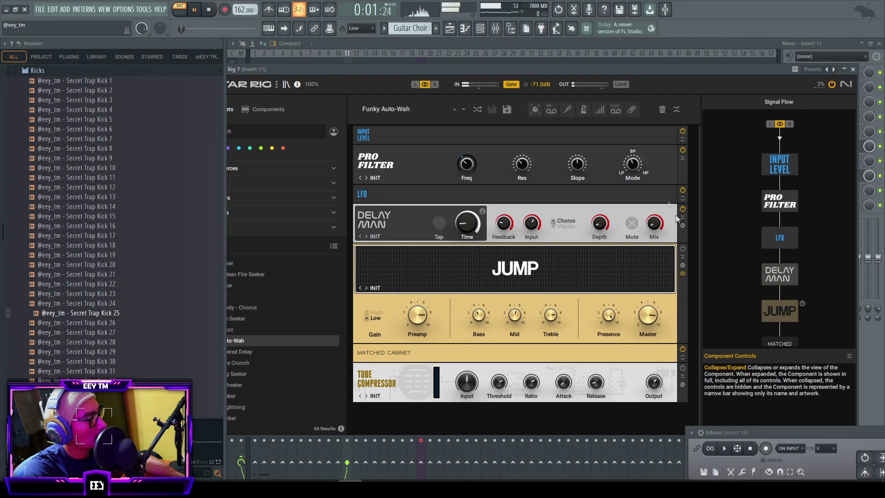
left_click(682, 249)
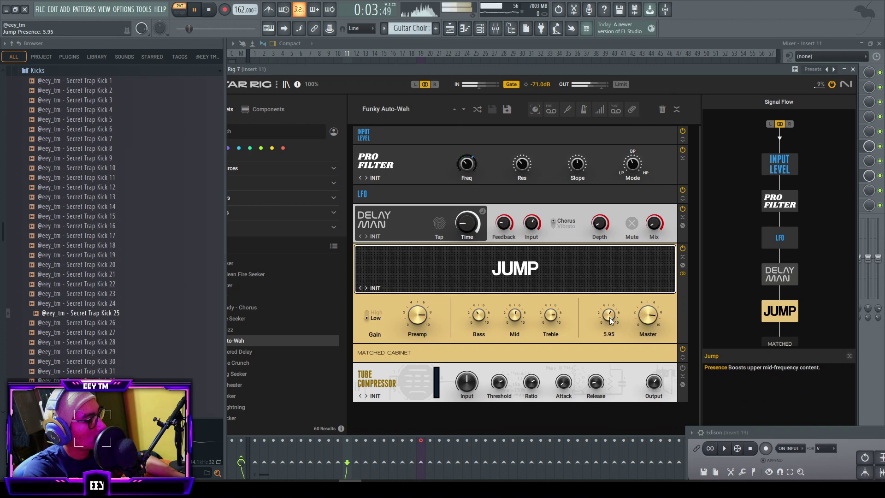
scroll(610, 318, "down", 3)
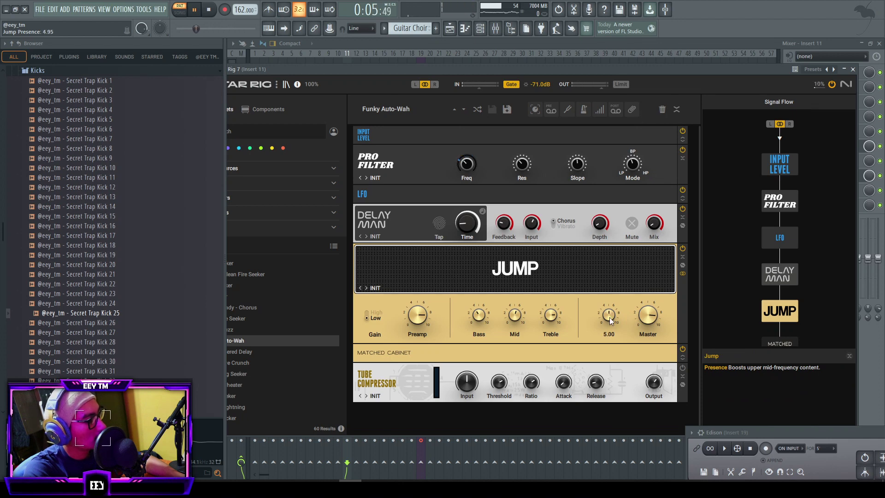
- Remove the Jump amp and the Matched Cabinet from the Guitar Rig rack and try to move the Tube Compressor
left_click_drag(626, 274, 571, 348)
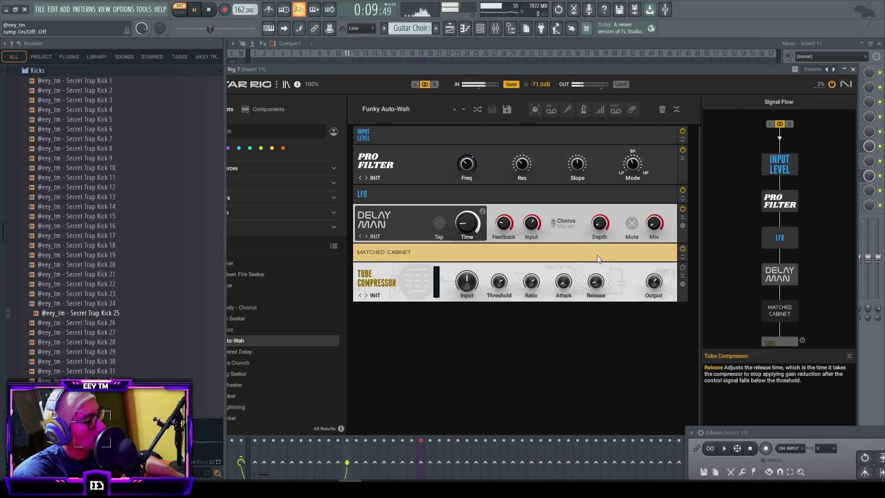
left_click_drag(585, 271, 573, 407)
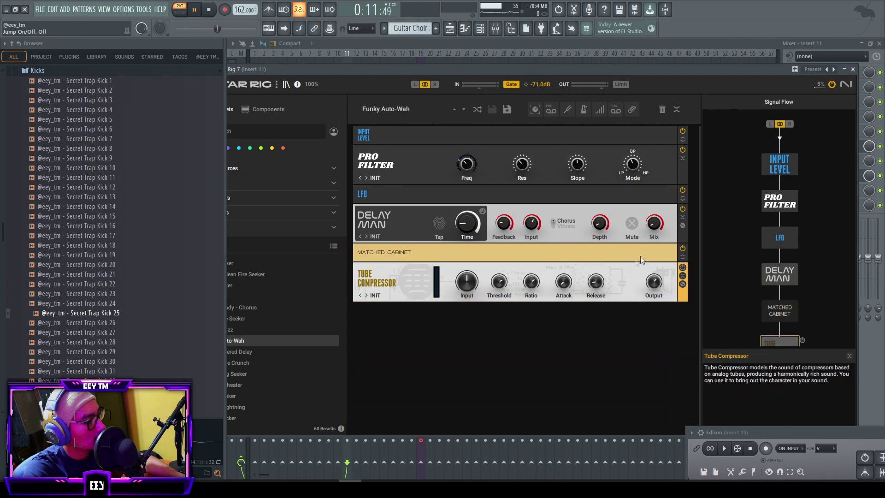
left_click_drag(660, 253, 607, 328)
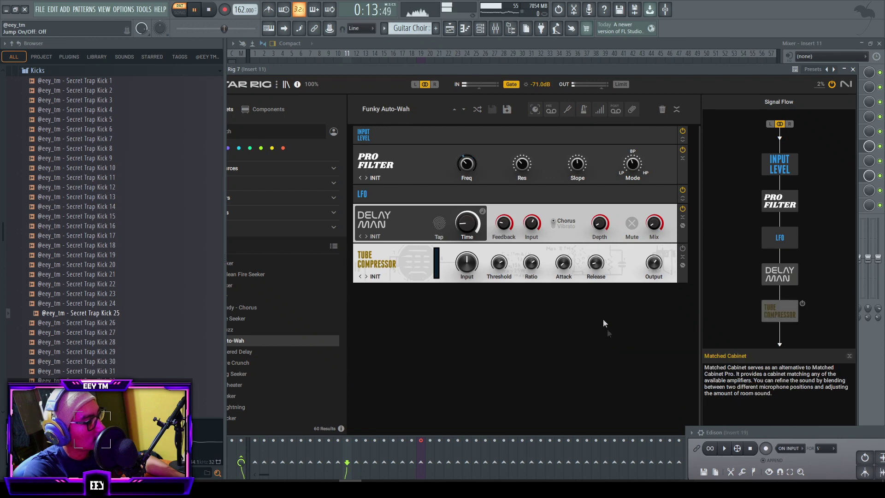
left_click_drag(602, 256, 595, 394)
- Stop playback and add a new Jump amp component to the Guitar Rig rack below the Tube Compressor
left_click_drag(520, 68, 590, 68)
key("space")
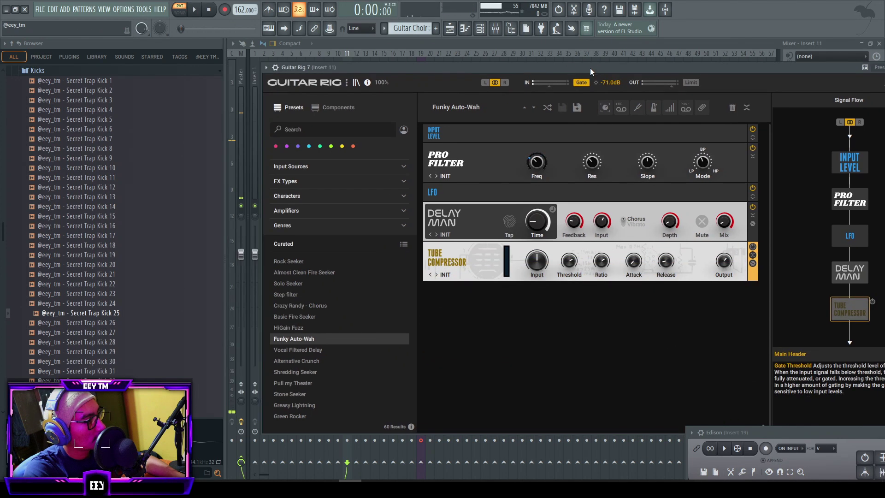
left_click(335, 107)
left_click_drag(554, 347, 556, 345)
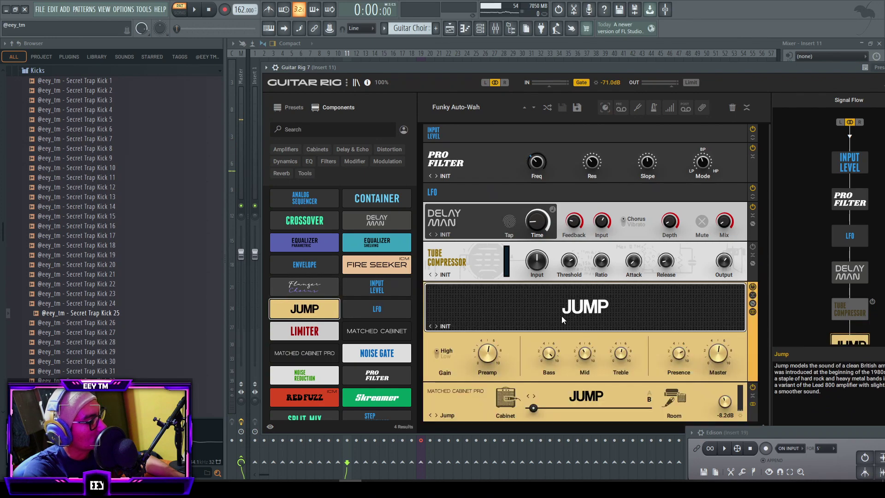
- Set the new Jump amp's Gain to Low, switch off the Matched Cabinet Pro, and play the pattern
left_click_drag(600, 67, 555, 38)
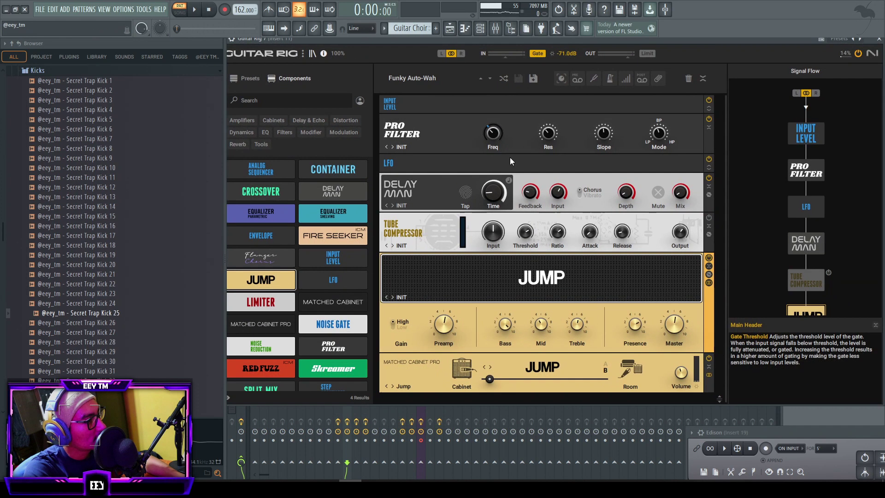
left_click(392, 325)
left_click(709, 358)
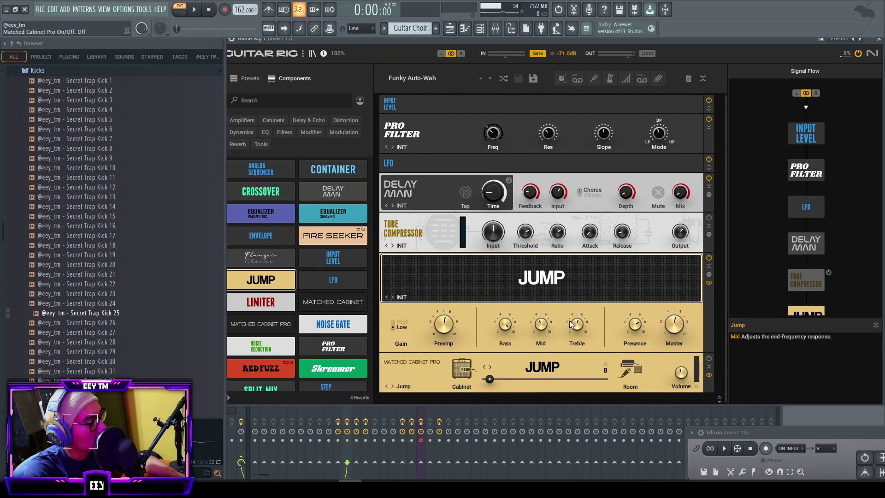
key("space")
left_click_drag(631, 40, 620, 48)
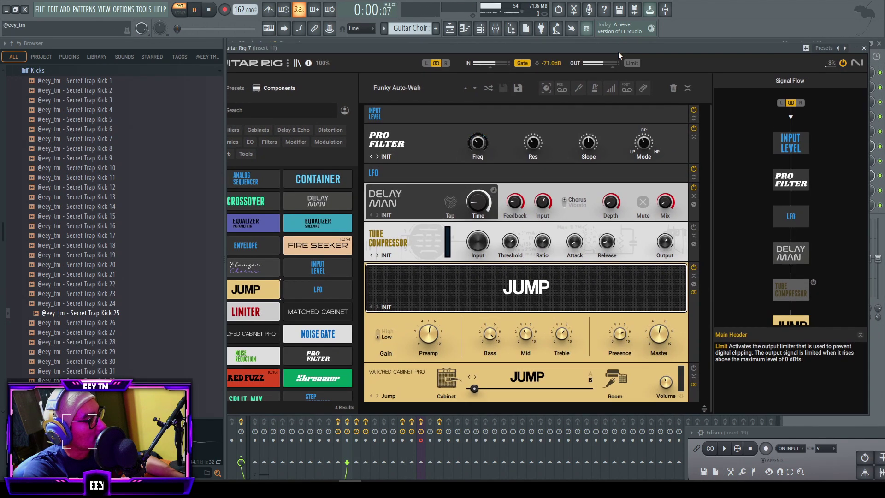
- Close Guitar Rig and play the full song in the playlist from bar 49
left_click(864, 48)
left_click(879, 44)
key("Escape")
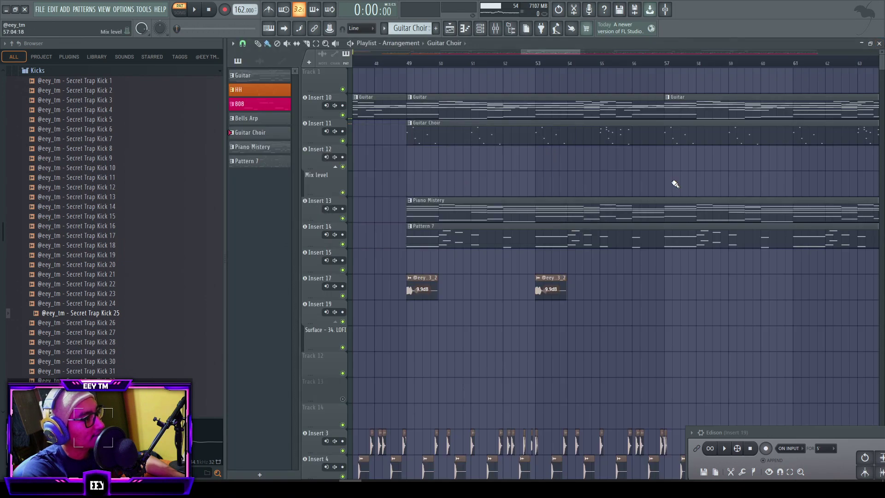
left_click(558, 62)
key("space")
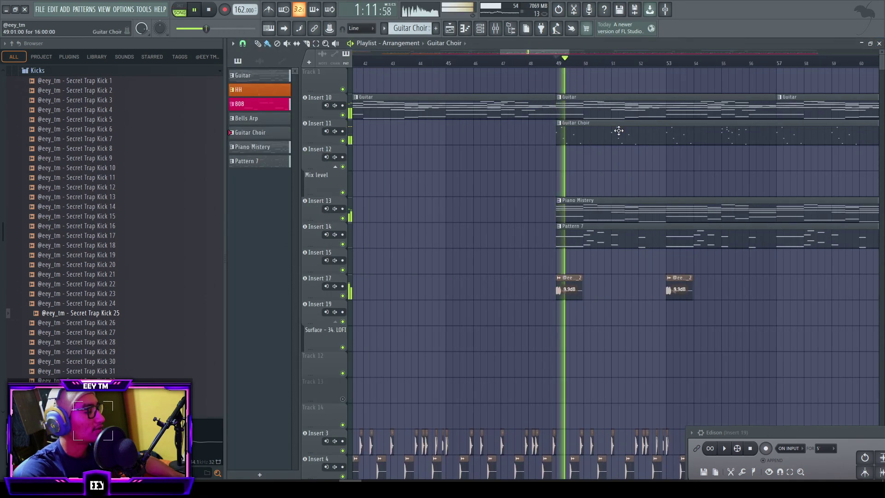
scroll(572, 136, "up", 2)
key("F9")
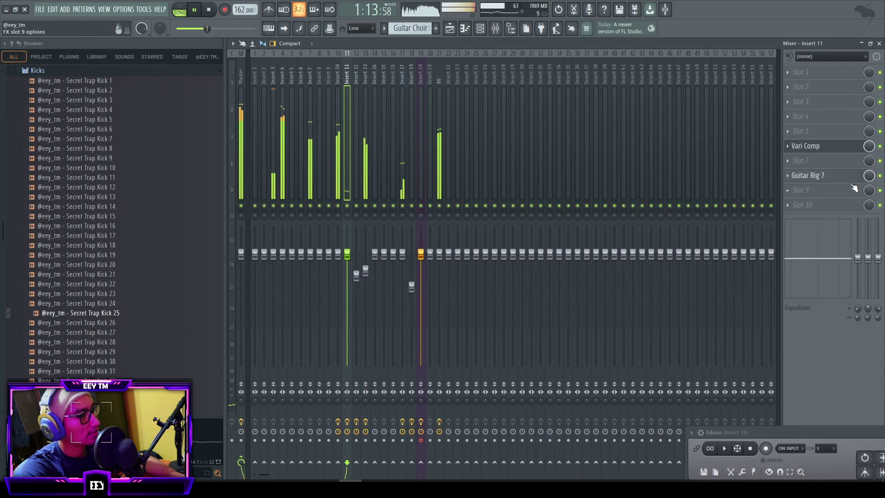
- Set the Jump amp's Preamp to 4.95 and adjust the Delay Man's Time, Feedback, Depth and Mix in Guitar Rig 7
left_click(810, 200)
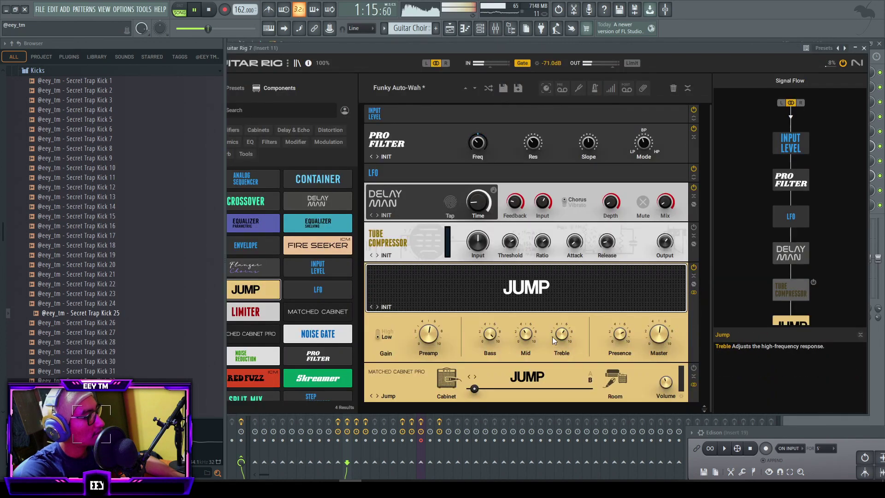
left_click_drag(429, 335, 430, 340)
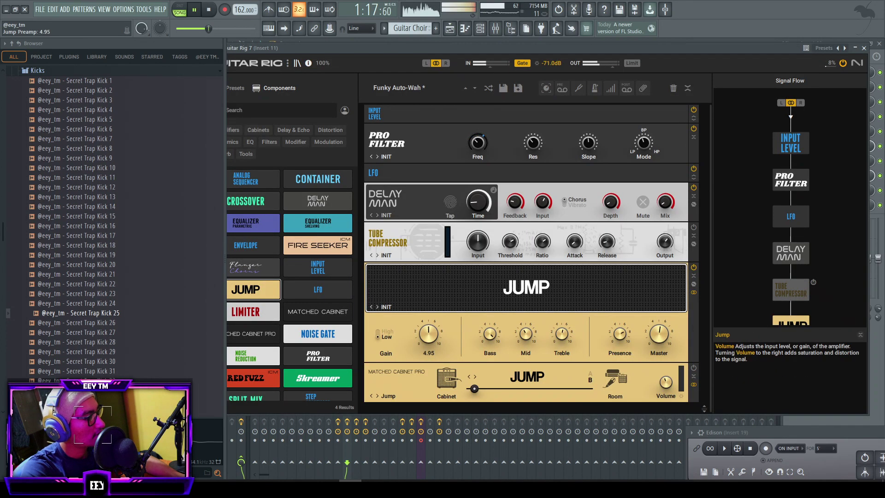
left_click_drag(665, 202, 665, 193)
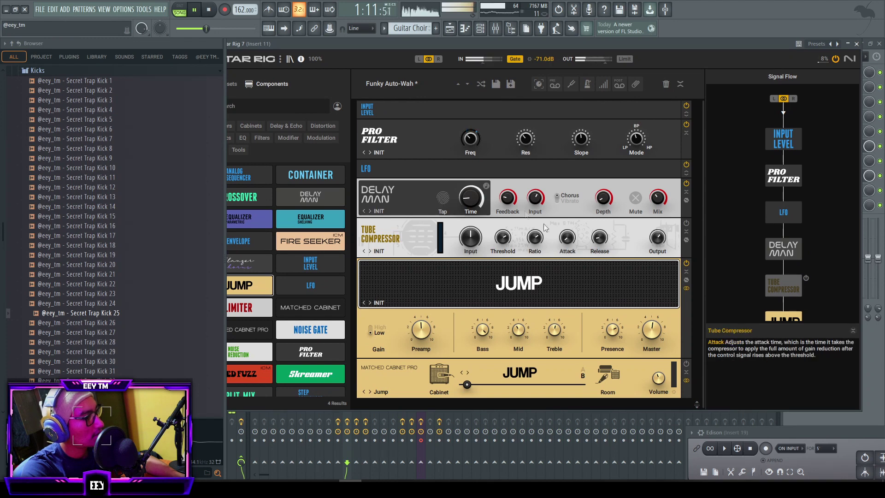
left_click_drag(507, 198, 471, 195)
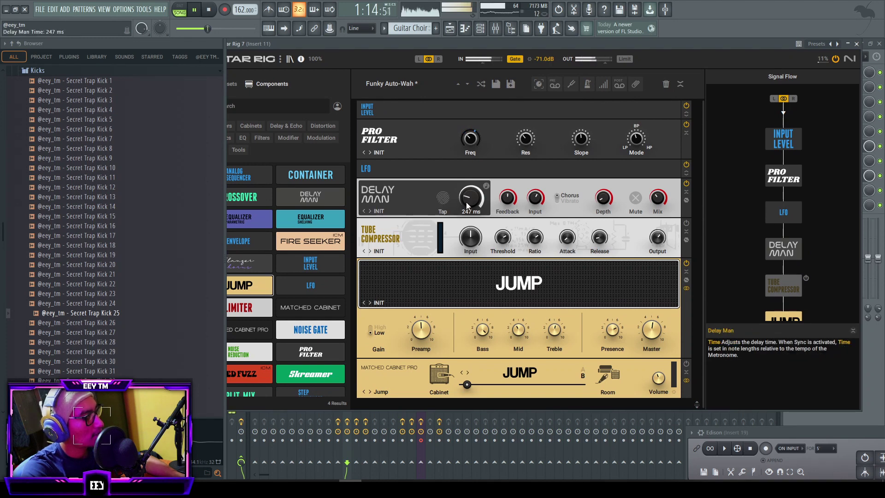
left_click_drag(466, 202, 466, 209)
left_click_drag(604, 198, 655, 203)
- Move the Jump amp above the LFO in the Guitar Rig rack and bypass it
left_click_drag(612, 272, 620, 143)
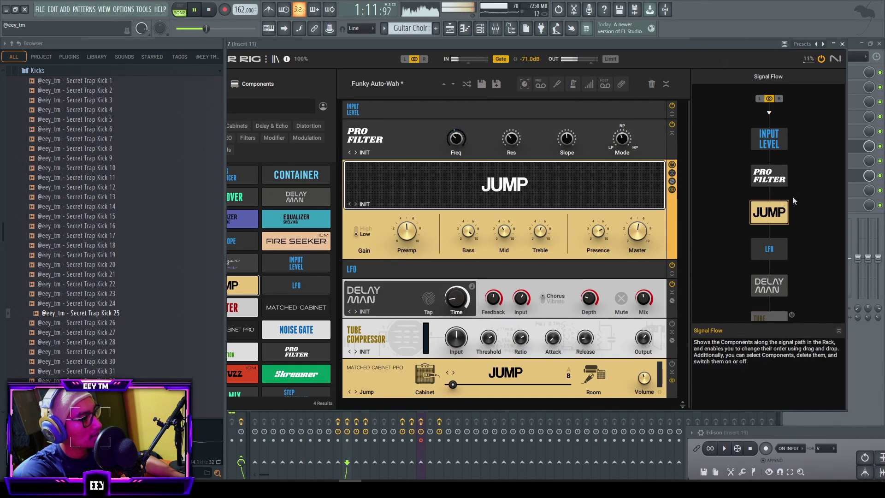
left_click(672, 165)
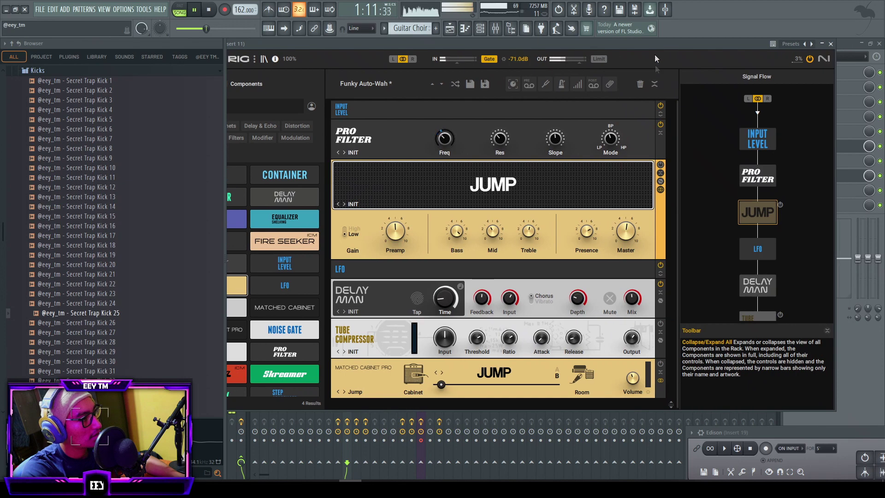
left_click(831, 43)
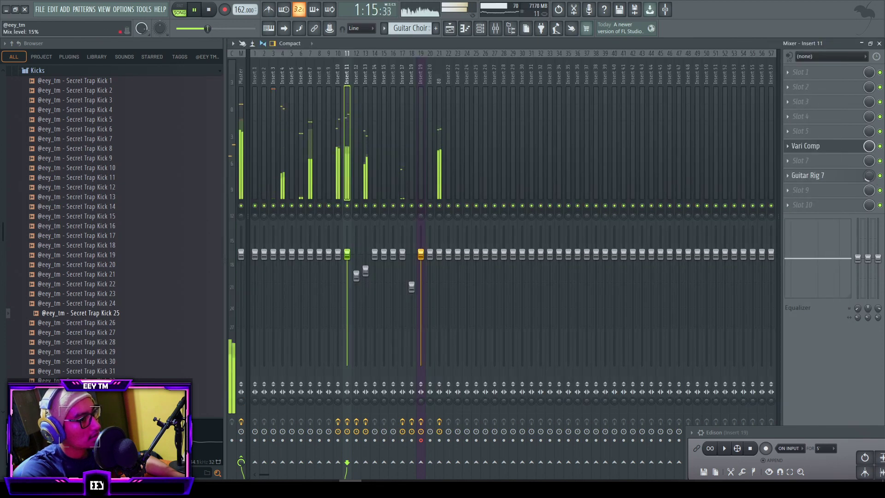
- Sweep Guitar Rig 7's mix level on Insert 11 while listening and lower the Insert 11 volume slightly
left_click_drag(873, 177, 872, 158)
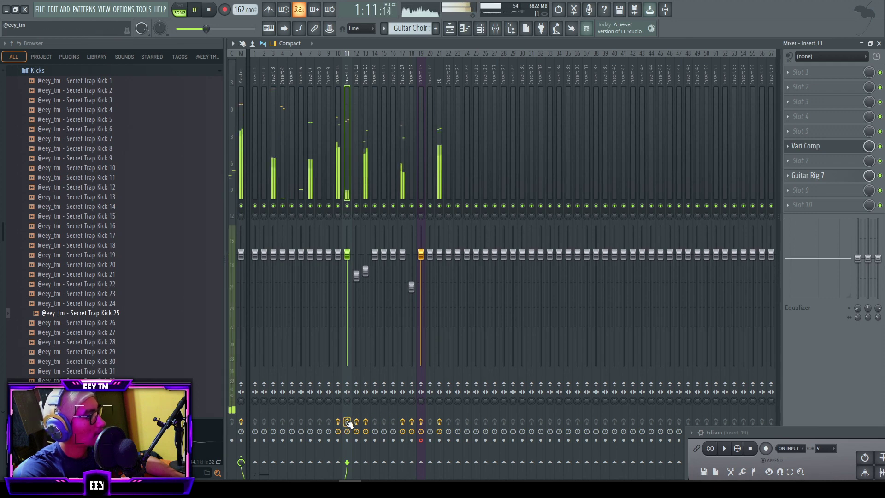
left_click_drag(350, 255, 351, 266)
- Add Patcher to slot 9 of Insert 11 and load the default (H)-Bird Delay FX [PREMIUM] preset
left_click(817, 191)
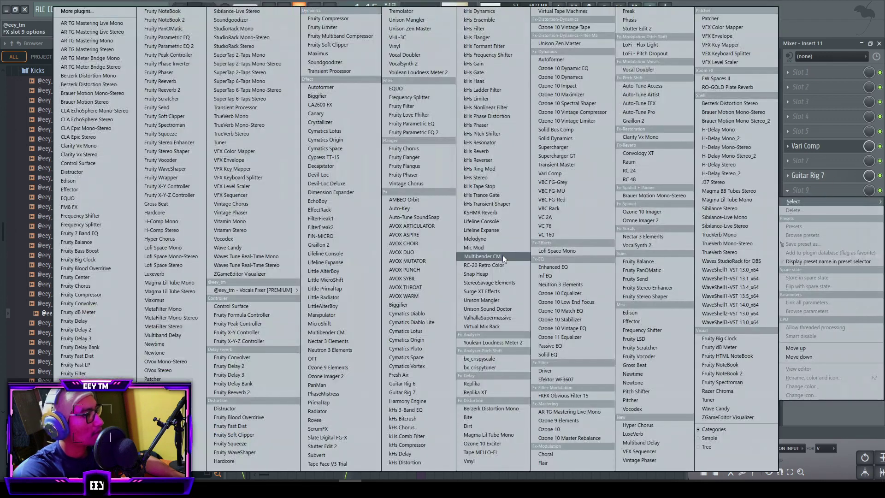
left_click(152, 379)
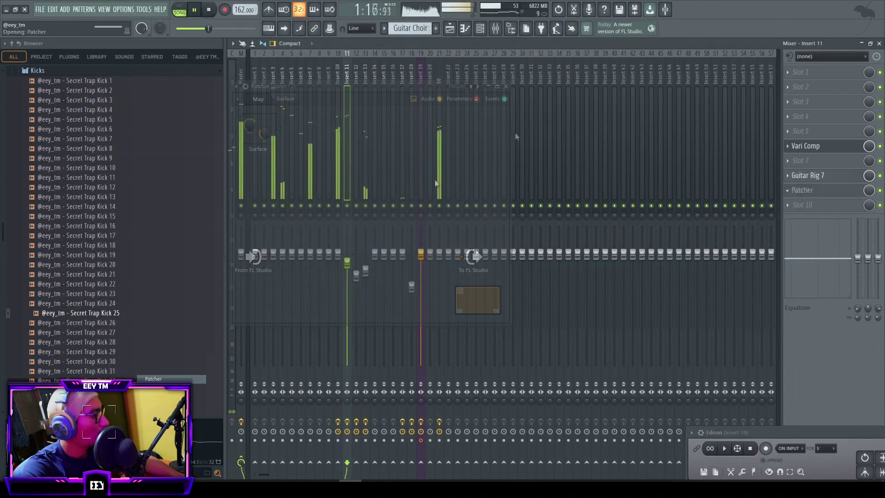
left_click(469, 86)
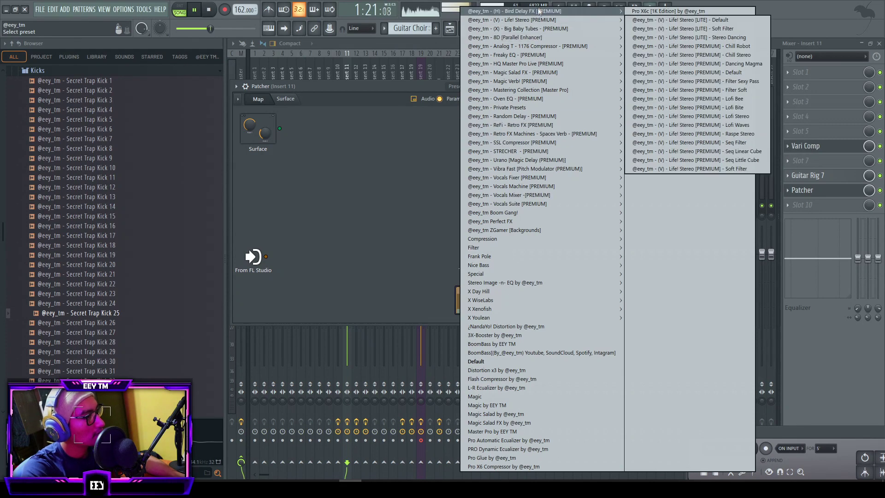
mouse_move(539, 10)
left_click(687, 29)
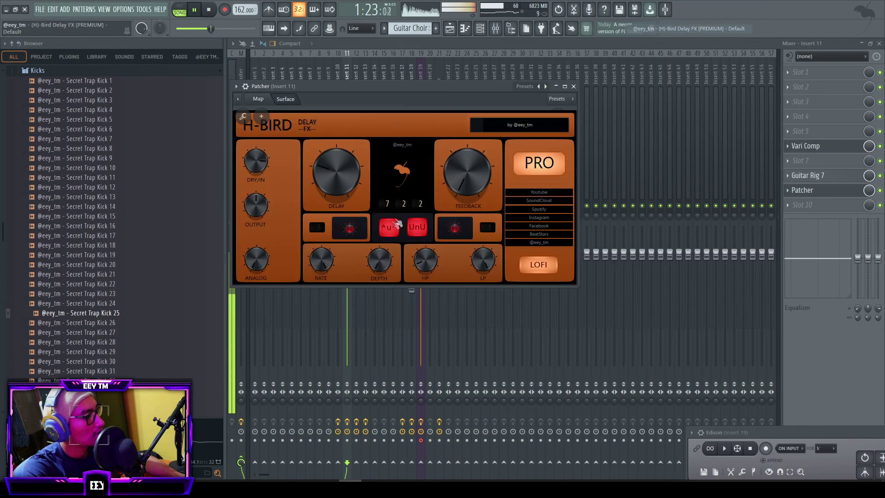
- Turn off LOFI in the H-Bird delay and lower the Insert 11 volume a little further
left_click(540, 264)
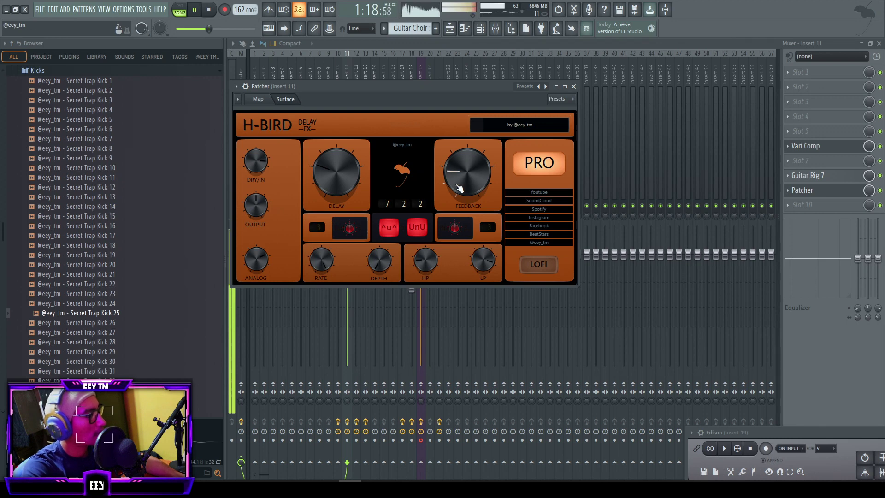
left_click(574, 86)
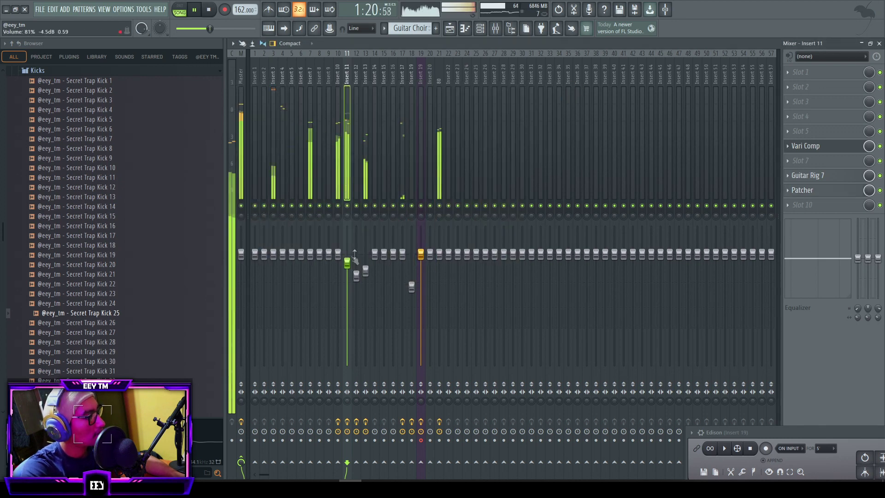
left_click_drag(347, 266, 349, 271)
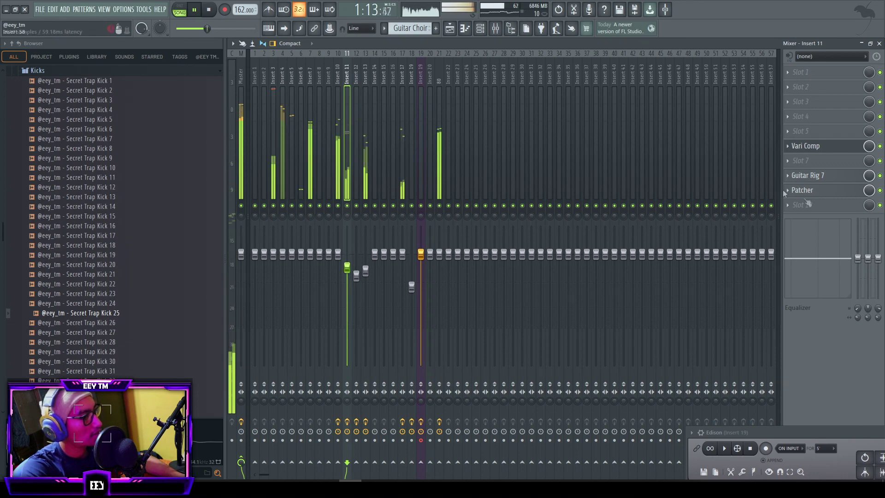
- Add the RC 48 reverb to slot 10 of Insert 11 and set its Mix to 47%
left_click(829, 213)
left_click(653, 179)
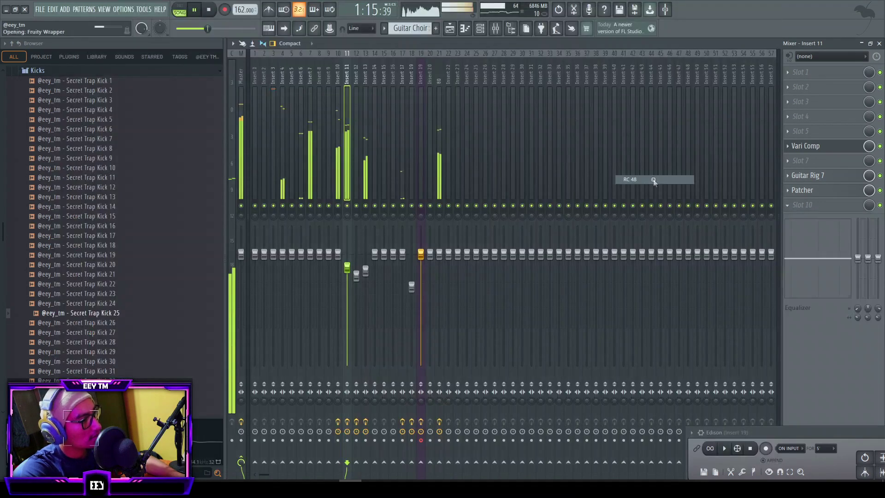
left_click(378, 136)
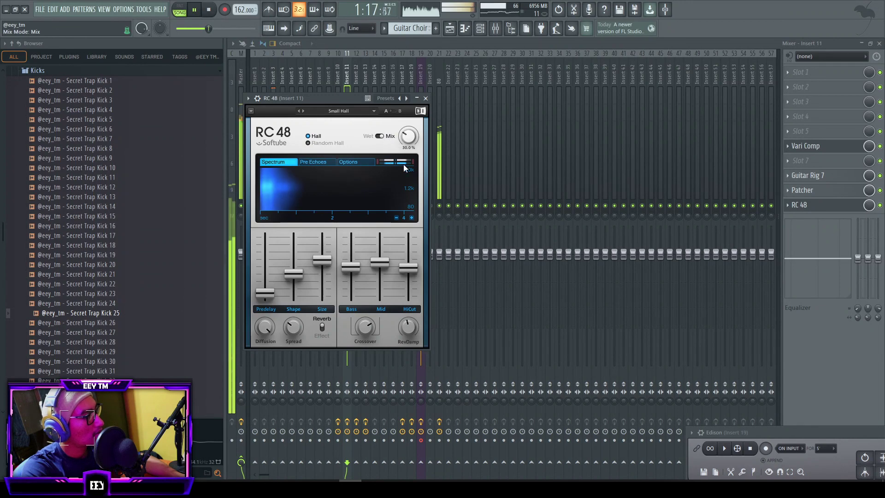
left_click_drag(411, 142, 410, 125)
left_click_drag(353, 98, 351, 96)
left_click_drag(402, 142, 401, 137)
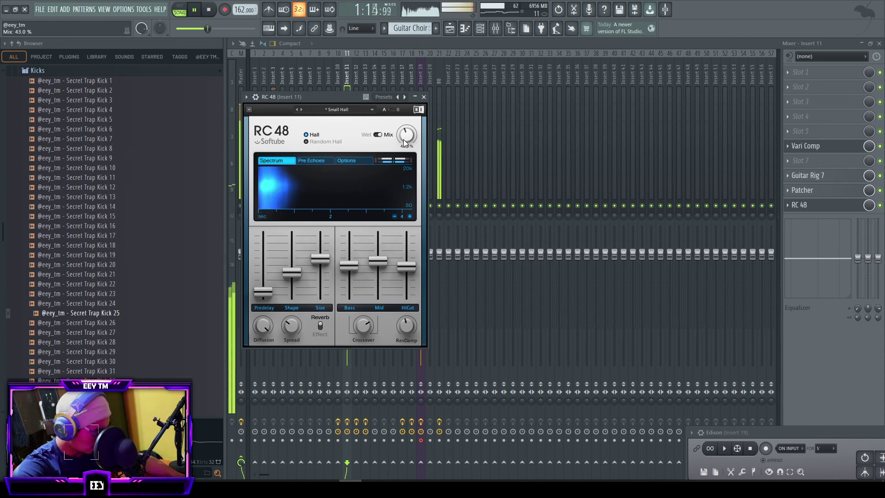
left_click_drag(403, 139, 403, 136)
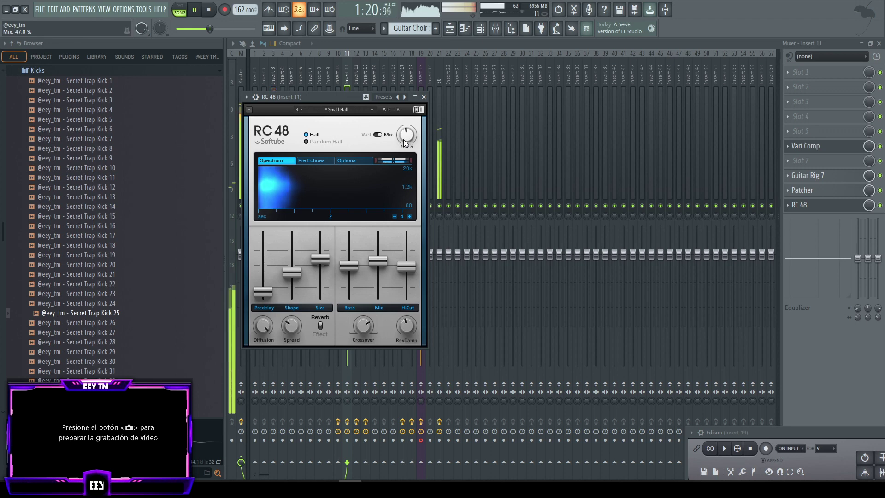
left_click(423, 97)
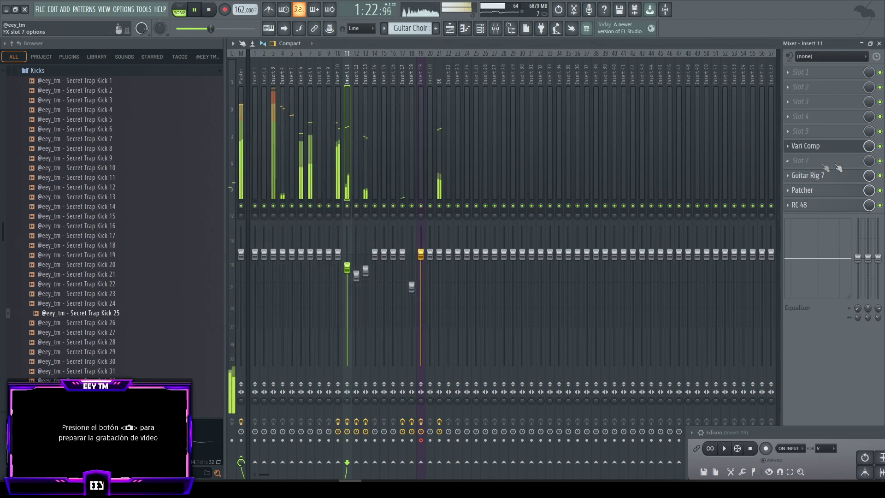
- Move Guitar Rig 7 above Vari Comp in the Insert 11 effects chain and set its mix level to 72%
left_click_drag(874, 175, 866, 133)
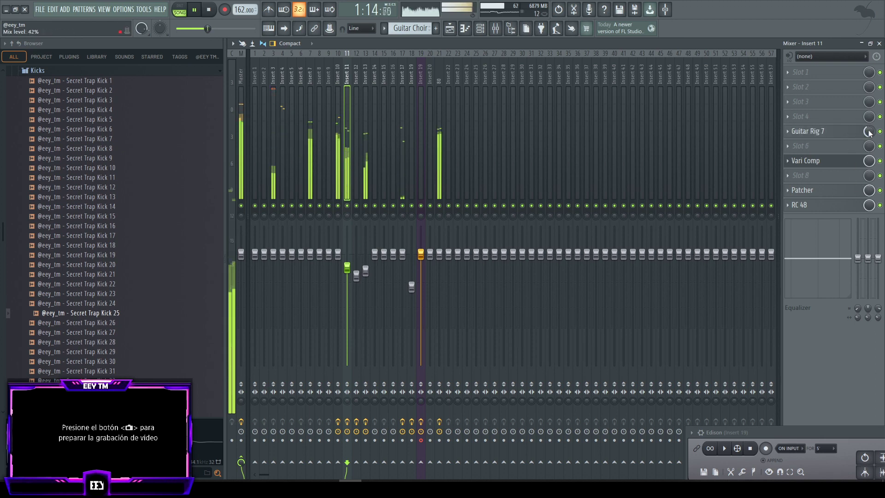
scroll(869, 132, "up", 5)
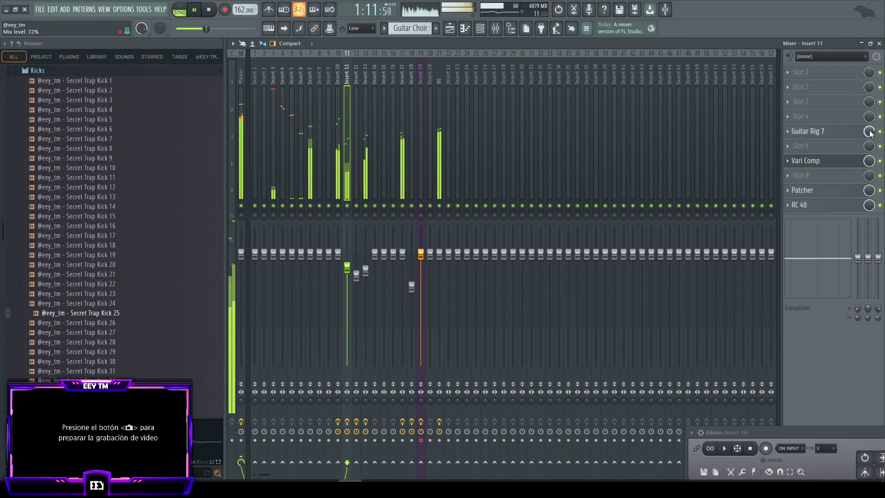
- Set Vari Comp's Input to 17.1 dB and restart playback to hear the result
left_click(805, 161)
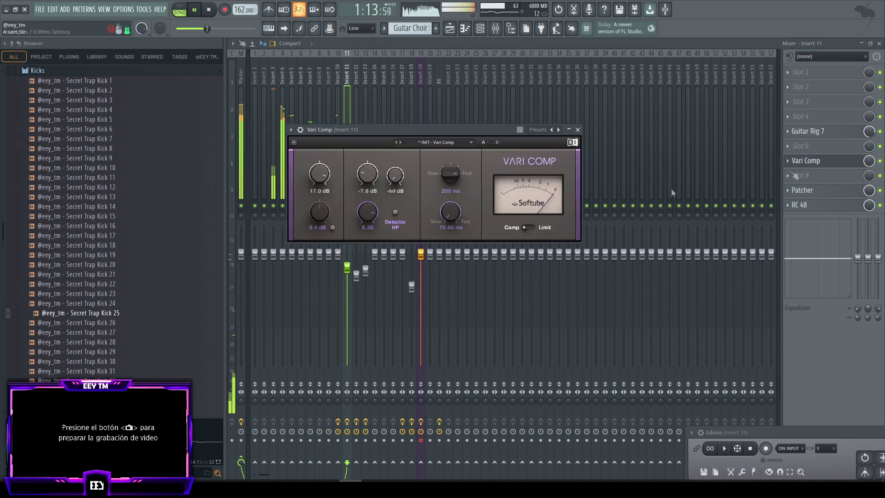
left_click_drag(317, 212, 318, 199)
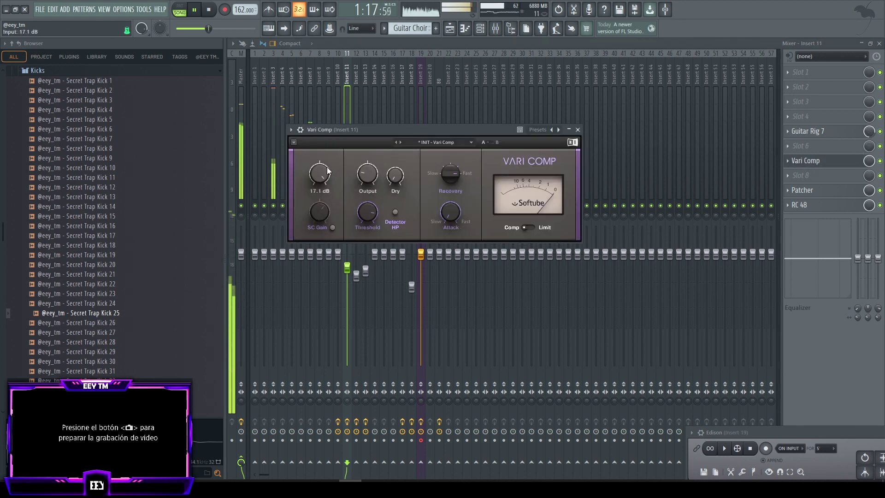
key("space")
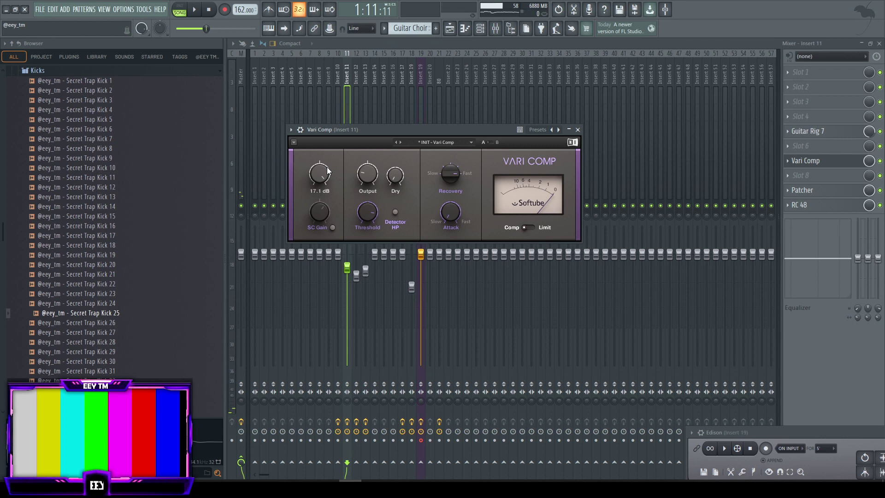
key("space")
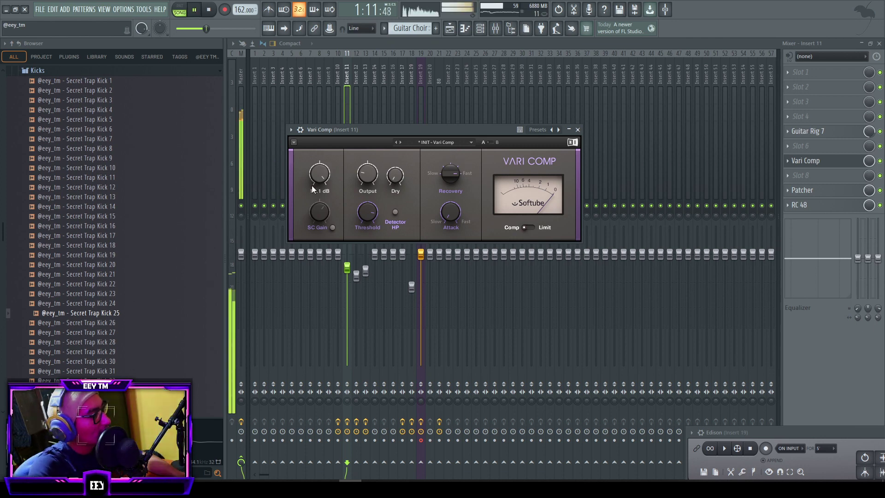
- Raise Vari Comp's Output level and switch on its Detector HP filter
left_click_drag(364, 175, 391, 161)
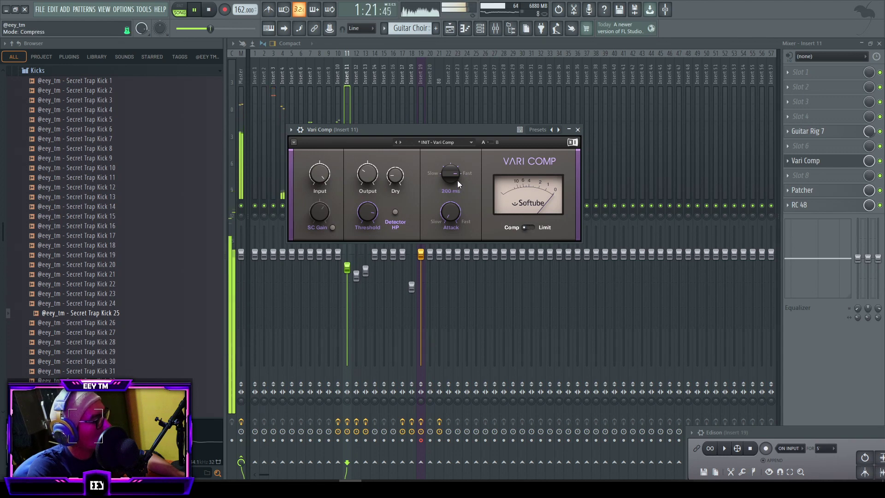
left_click(395, 212)
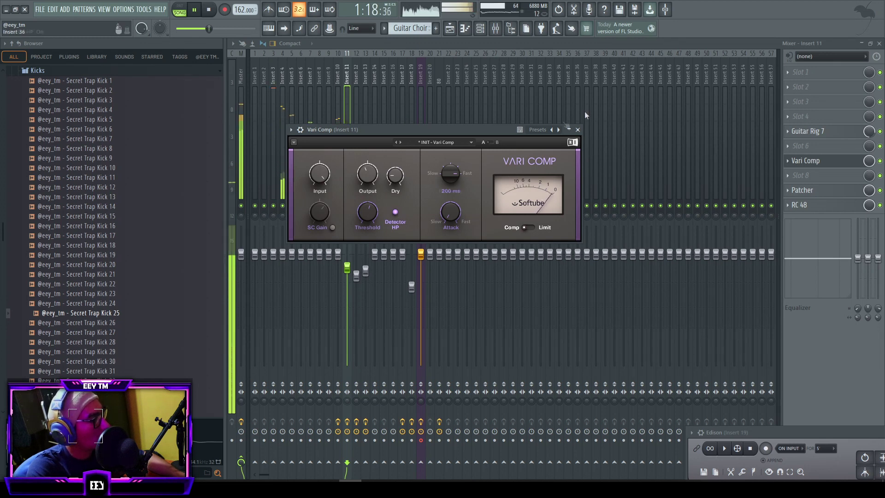
left_click(578, 129)
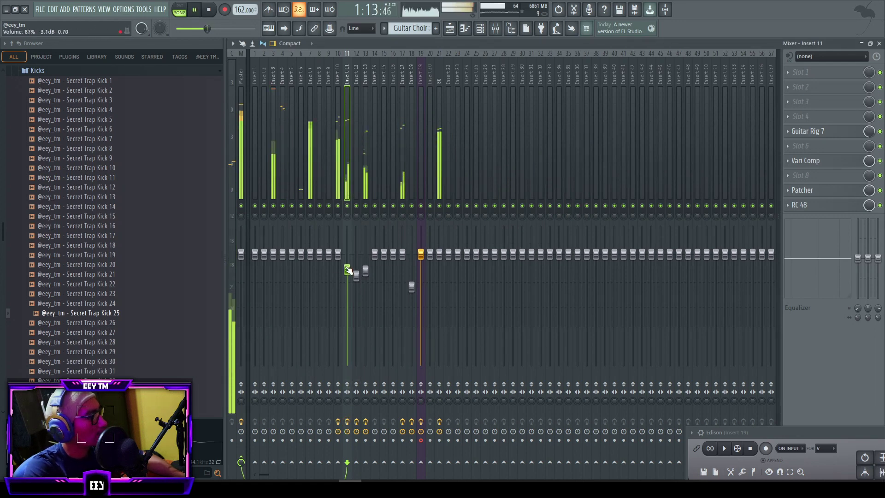
- Stop playback and rename Pattern 7 in the playlist as Piano High
left_click(879, 44)
scroll(621, 161, "down", 6)
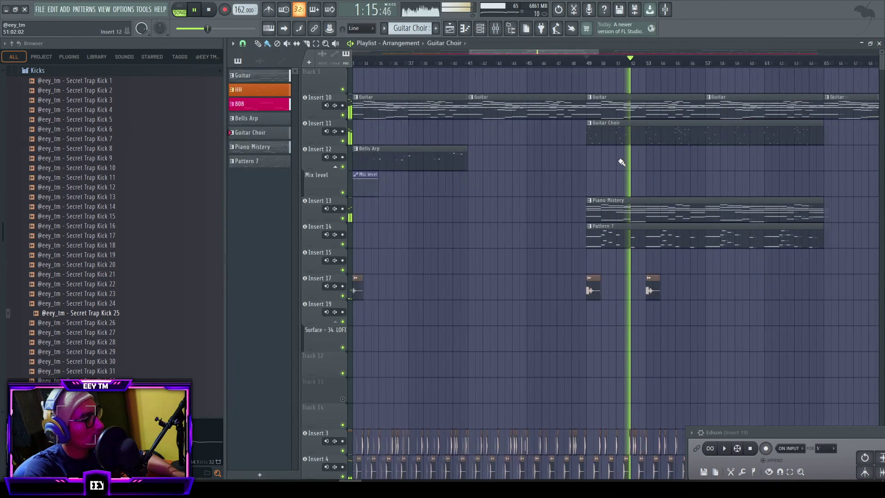
scroll(601, 159, "down", 3)
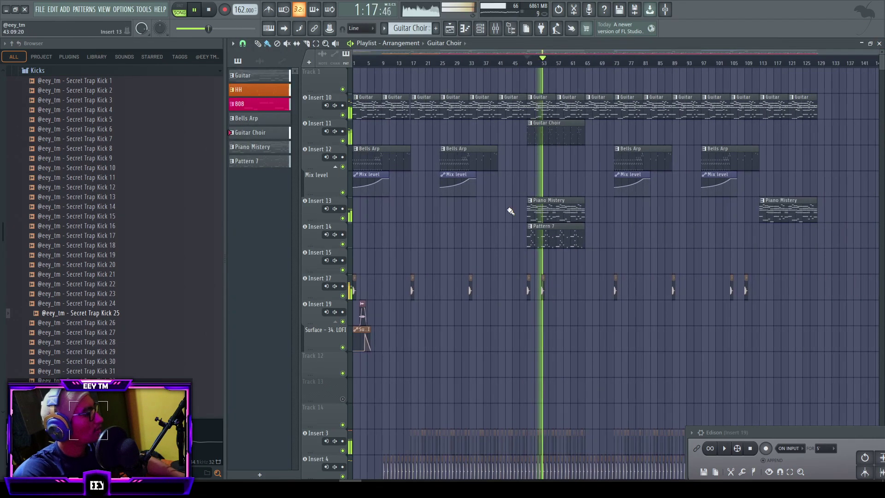
key("space")
left_click(542, 225)
key("F2")
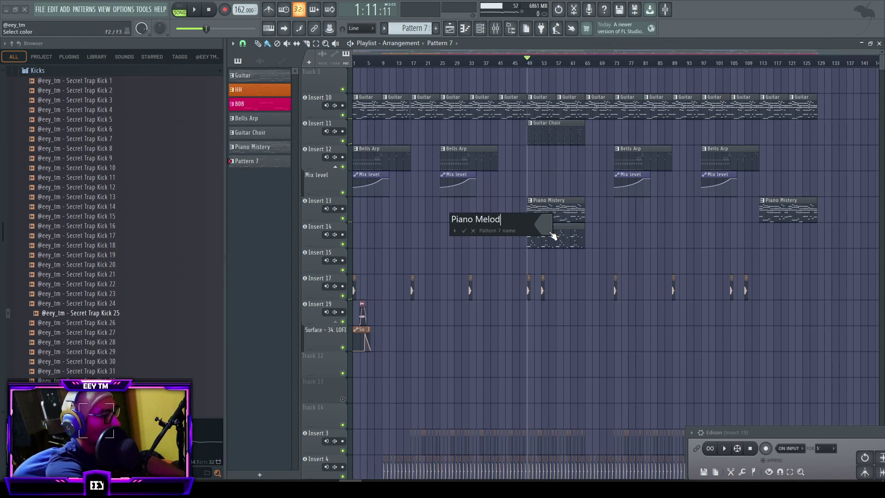
key("Return")
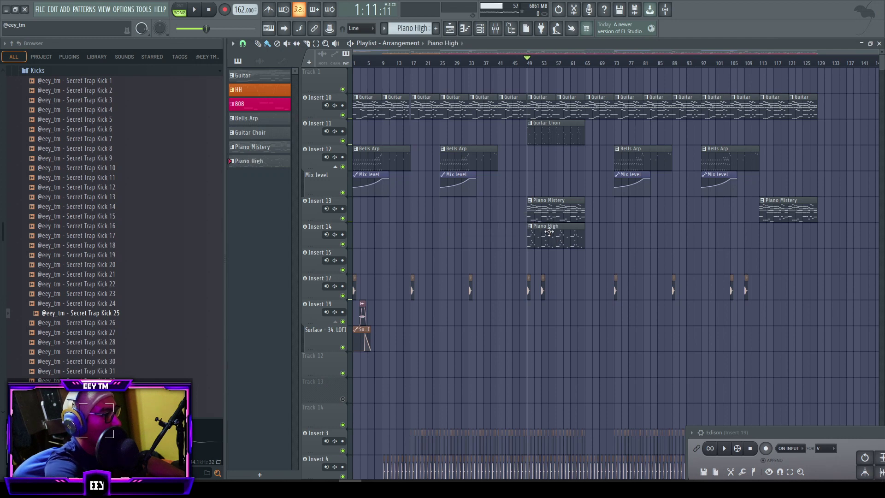
- Name the melody tracks Insert 10 to 14 and the Insert 7 hi-hat track after the pattern clips they hold, including their linked mixer tracks
left_click(319, 213, "ctrl+shift")
left_click(319, 236, "ctrl+shift")
left_click(319, 162, "ctrl+shift")
left_click(314, 130, "ctrl+shift")
left_click(315, 111, "ctrl+shift")
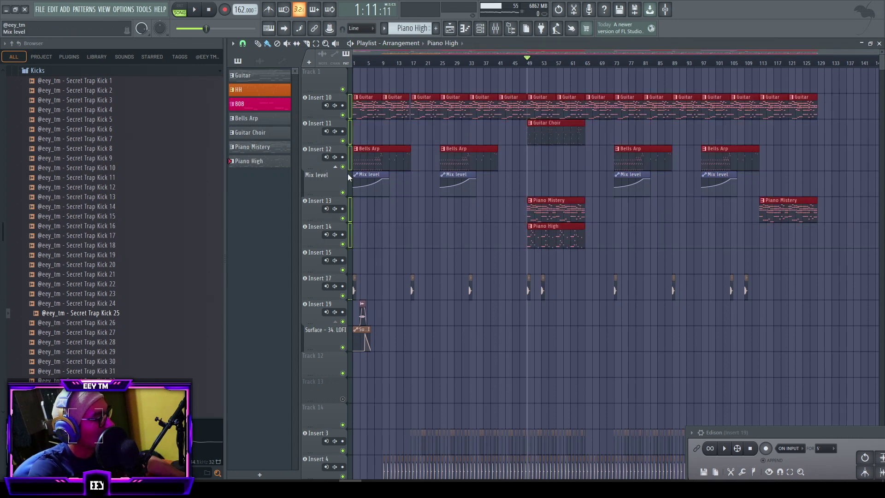
scroll(341, 173, "down", 4)
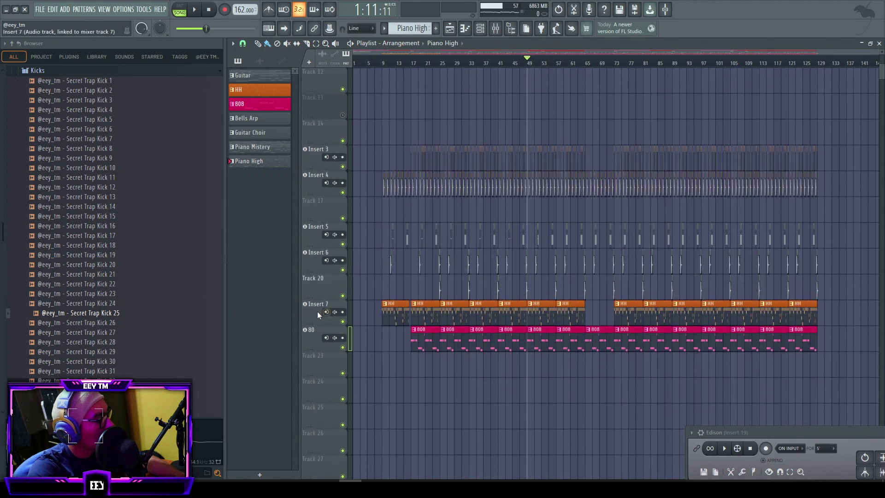
left_click(317, 314, "ctrl+shift")
left_click(309, 342, "ctrl+shift")
scroll(374, 298, "up", 2)
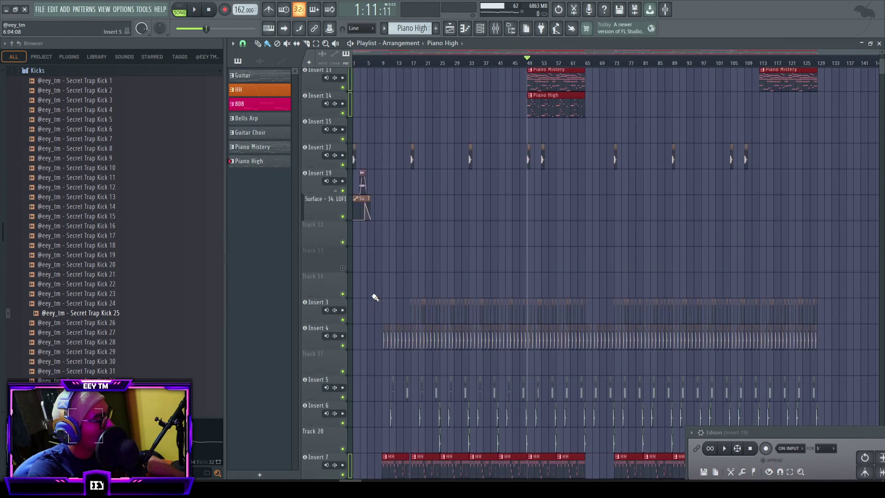
scroll(375, 298, "up", 2)
right_click(320, 148)
left_click(338, 176)
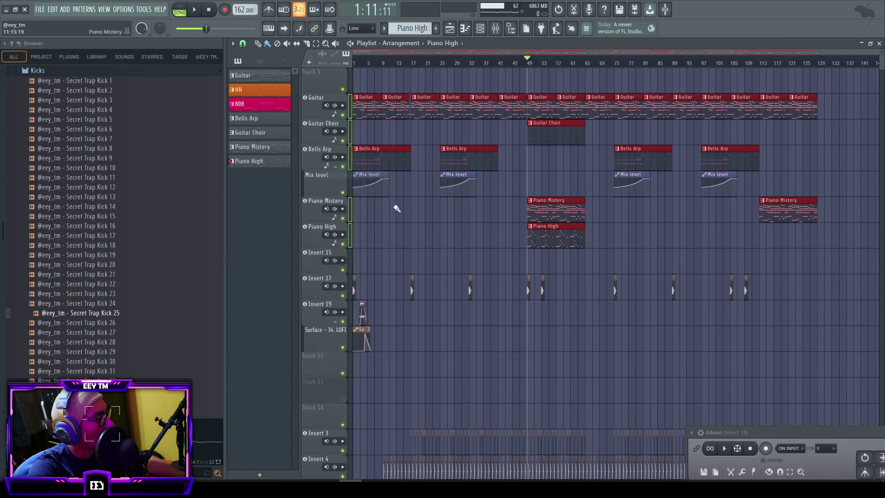
key("ctrl+d")
- Rename the Insert 17 track as Vox and the Insert 19 track as Vox Intro
scroll(383, 253, "down", 1)
scroll(366, 216, "up", 2)
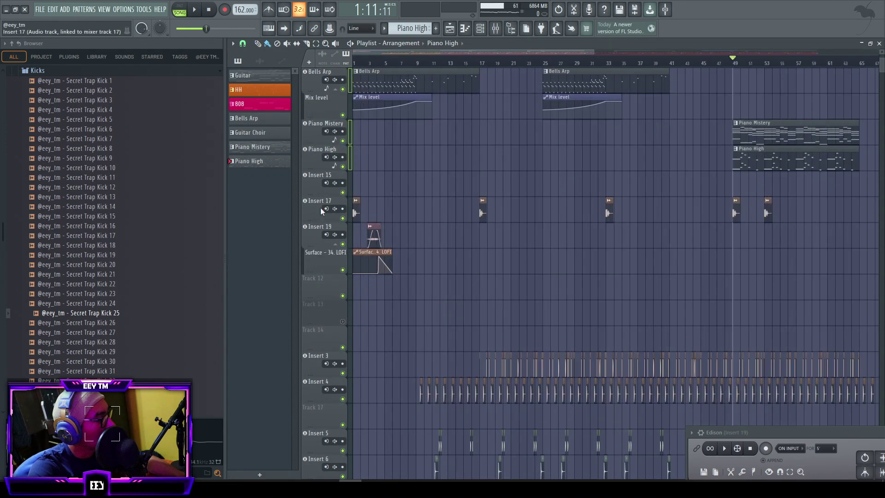
double_click(314, 207)
type("V")
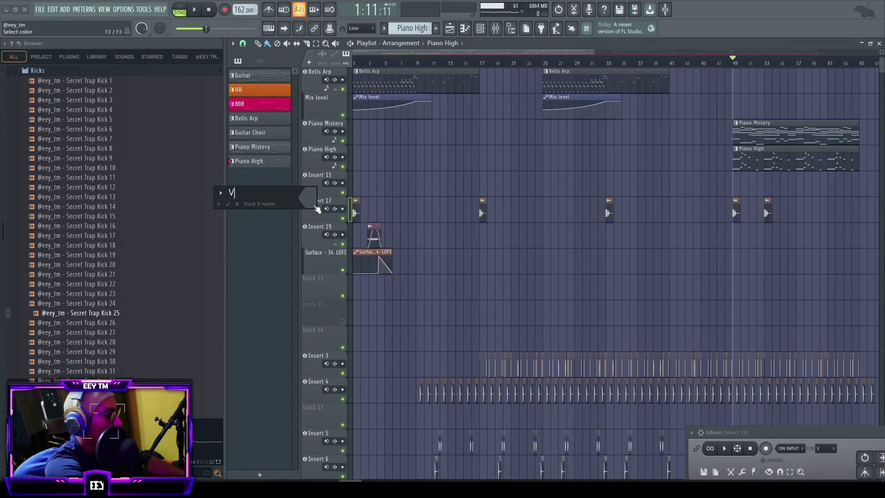
type("ox")
key("Return")
double_click(318, 238)
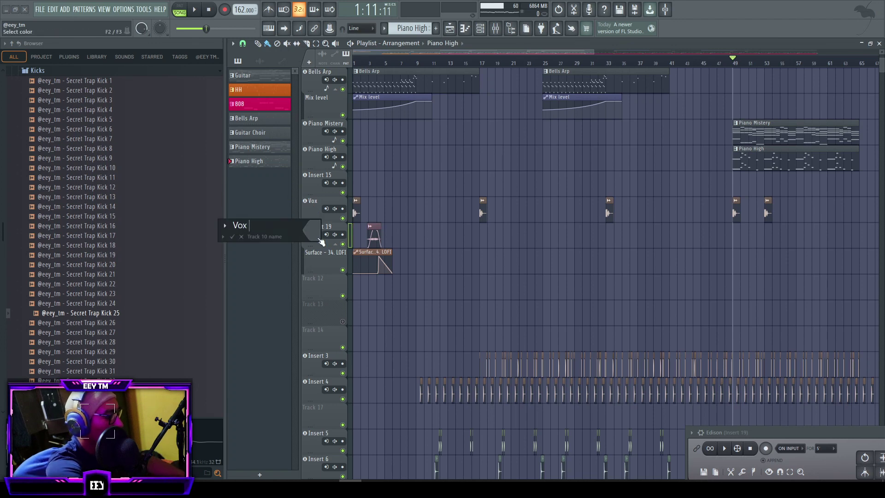
key("Return")
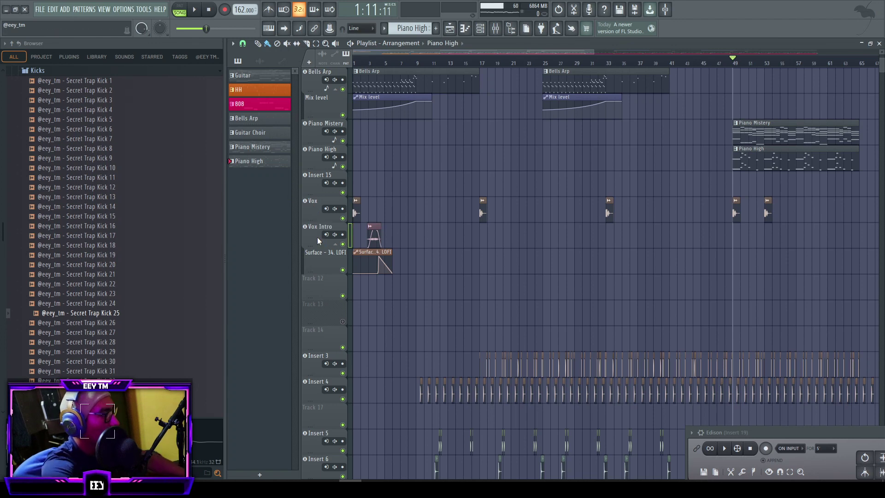
- Copy the Vox Intro audio clip and its Surface - 34. LOFI automation so that the automation copy starts at bar 69
scroll(395, 235, "down", 2)
left_click_drag(361, 252, 607, 253)
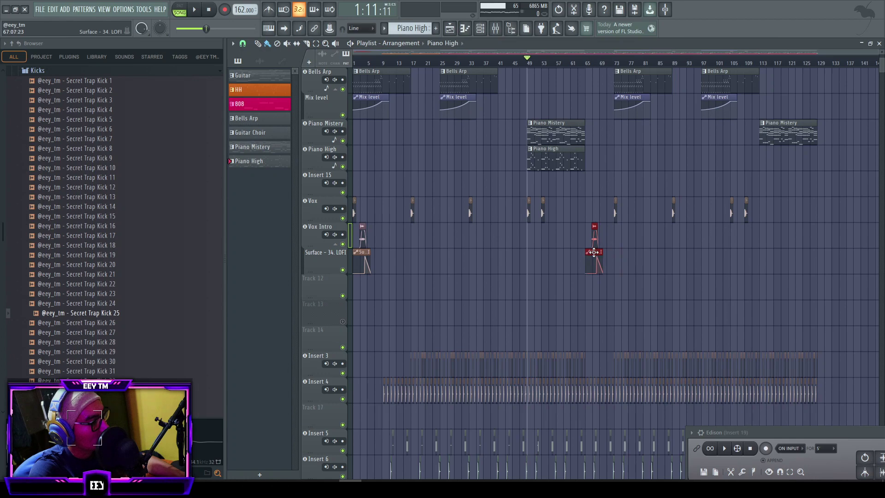
left_click_drag(593, 252, 602, 252)
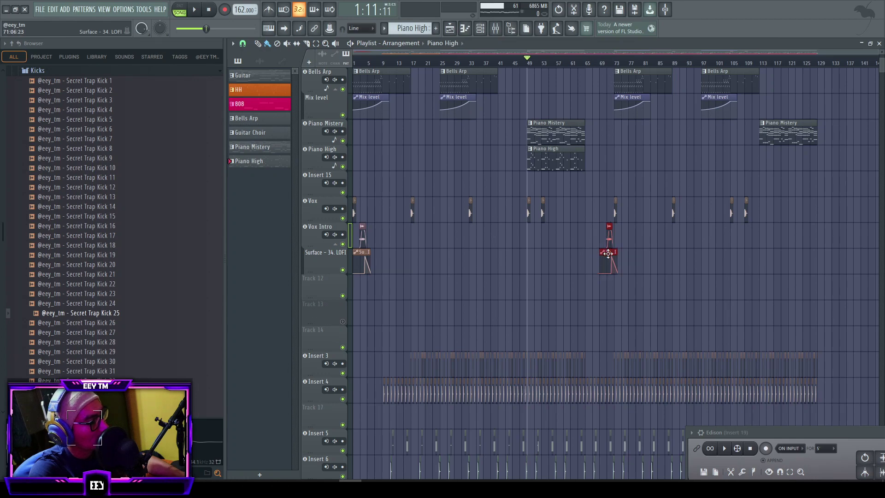
- Play the arrangement from just before bar 69 and check the copied Vox Intro clip up to bar 73
left_click(601, 64)
key("space")
right_click(584, 124)
scroll(594, 143, "down", 1)
key("ctrl+z")
scroll(628, 222, "up", 4)
scroll(629, 224, "up", 6)
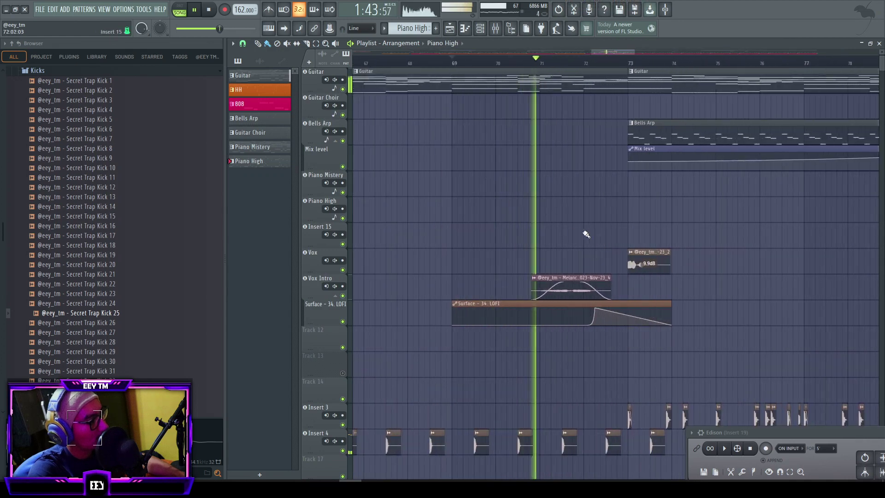
scroll(567, 251, "up", 6)
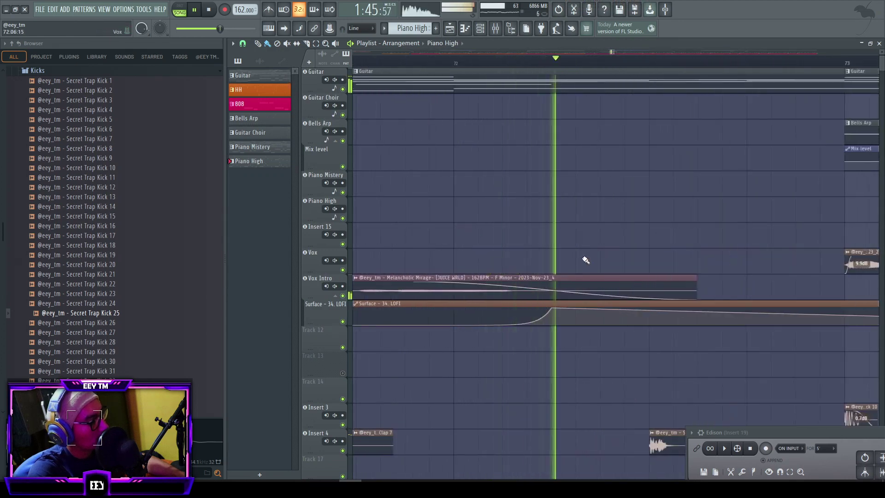
scroll(616, 256, "down", 4)
scroll(620, 255, "down", 10)
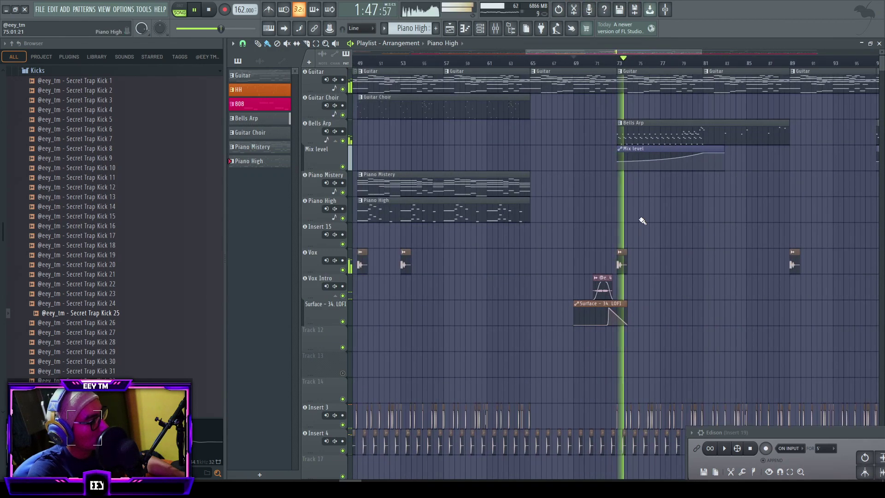
- Move the last two Bells Arp clips with their Mix level automation to bars 65 and 89, and copy the Piano High clip to bar 113
left_click_drag(386, 158, 371, 181)
key("ctrl+d")
left_click_drag(639, 182, 610, 182)
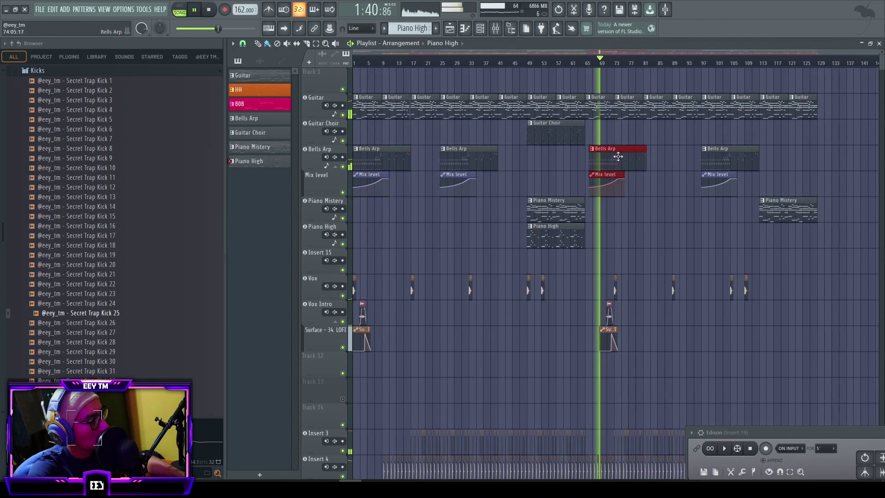
left_click_drag(736, 148, 700, 158)
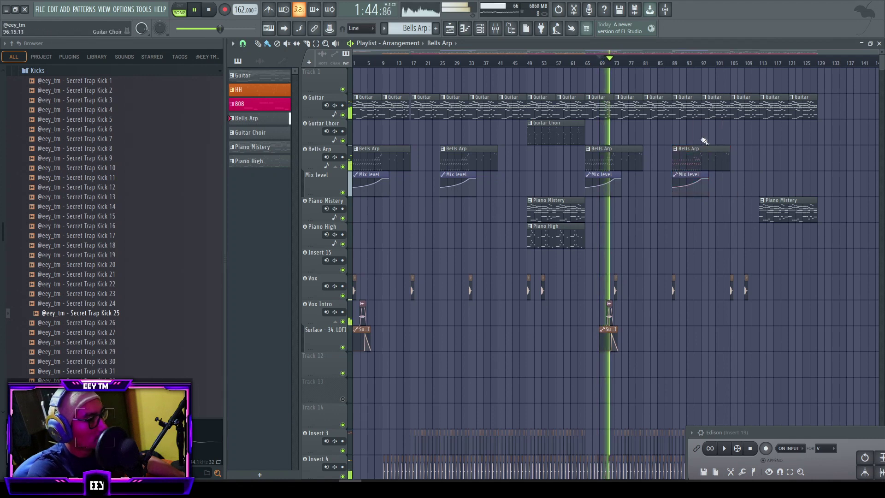
left_click_drag(566, 221, 795, 225)
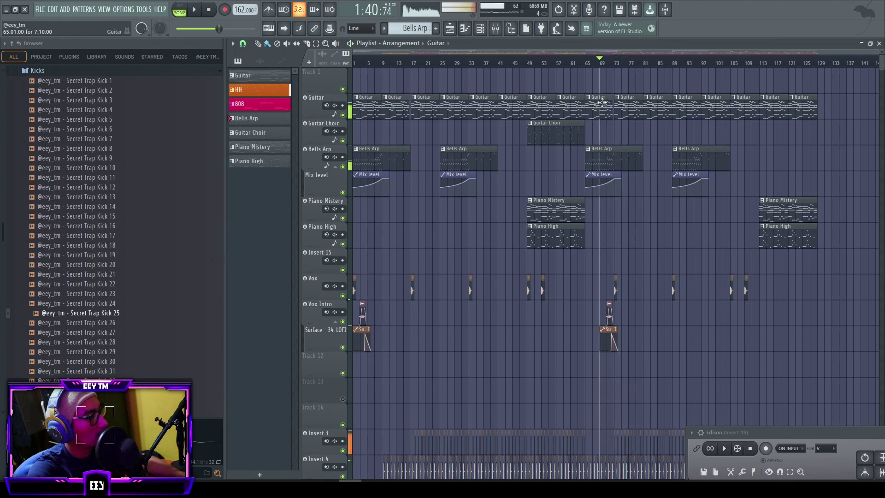
- Shorten the 808 clip that starts at bar 65 to end at bar 72 and play the break
scroll(459, 243, "down", 6)
scroll(461, 277, "up", 3)
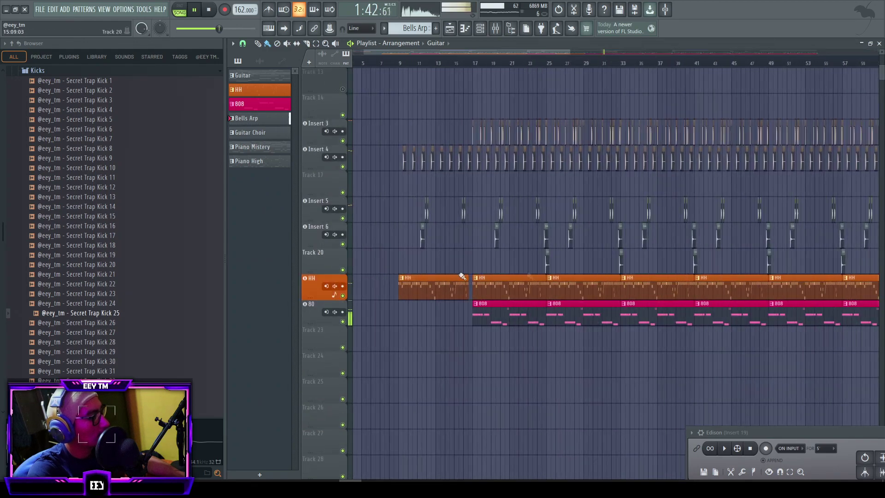
scroll(731, 293, "down", 2)
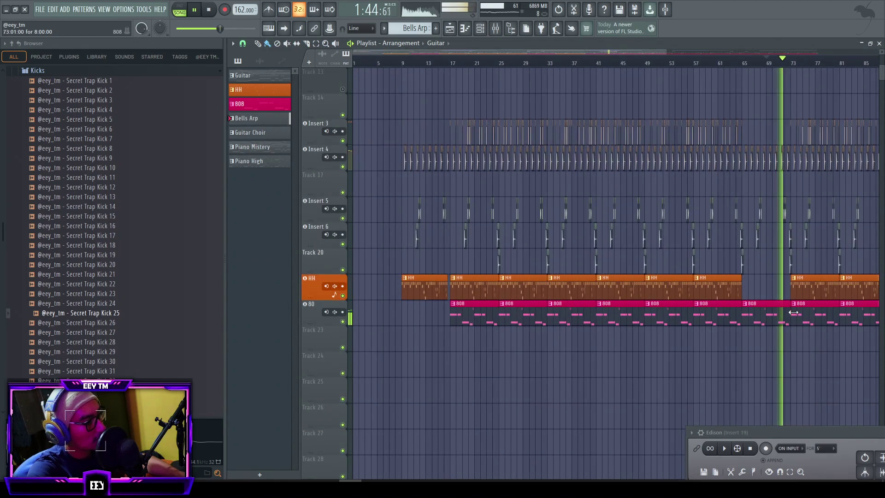
scroll(797, 313, "up", 3)
scroll(798, 313, "down", 3)
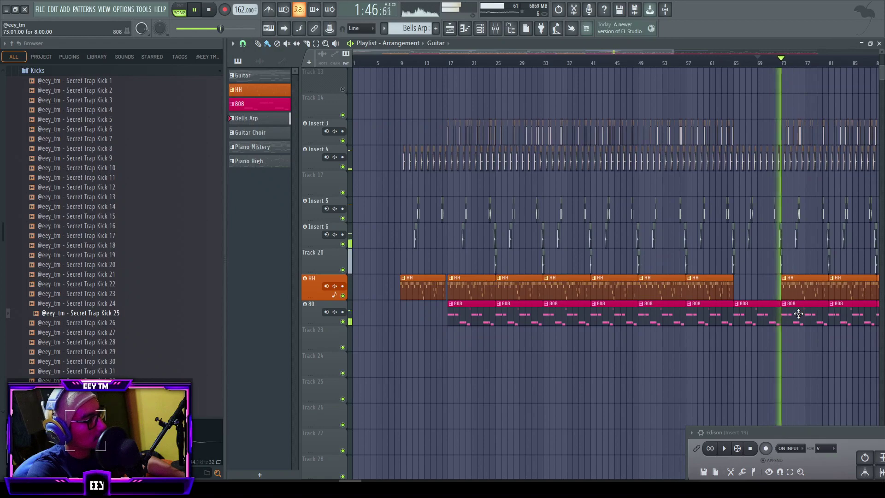
scroll(798, 314, "up", 5)
key("space")
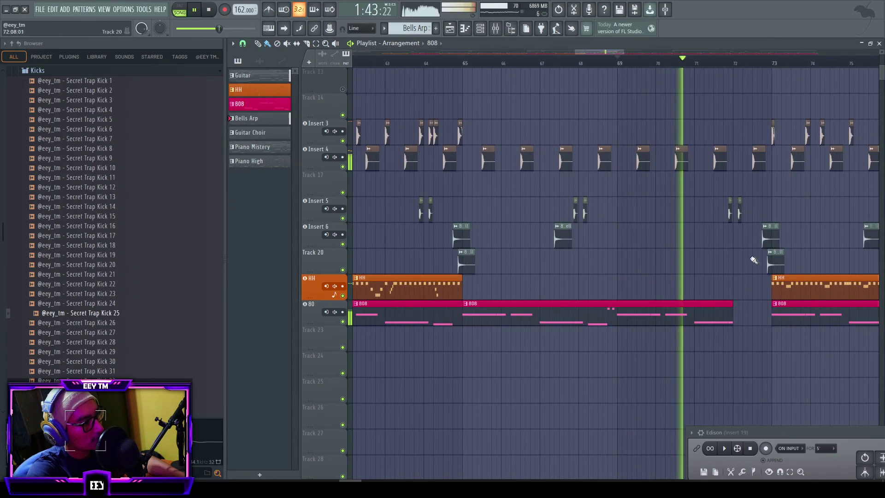
- Listen to the transition into bar 73 and compare it with the drum entry at bar 17
scroll(761, 267, "up", 3)
scroll(765, 278, "down", 4)
scroll(434, 291, "down", 2)
scroll(427, 282, "up", 6)
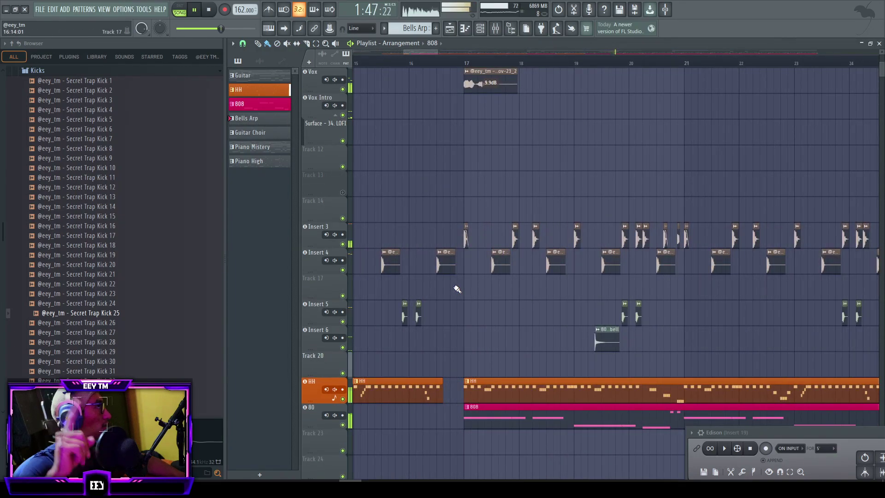
scroll(457, 289, "down", 8)
scroll(525, 274, "up", 4)
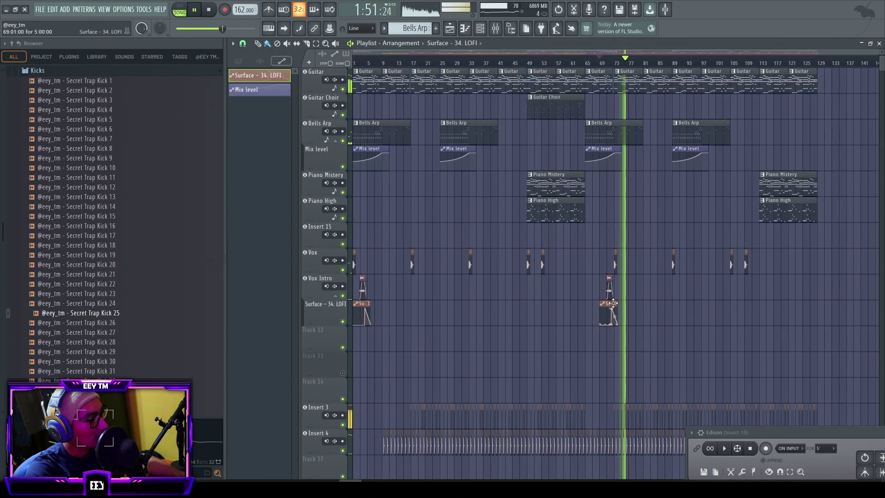
- Load a volume plugin into slot 10 of the Vox Intro mixer track and create an automation clip for its Volume
left_click(496, 31)
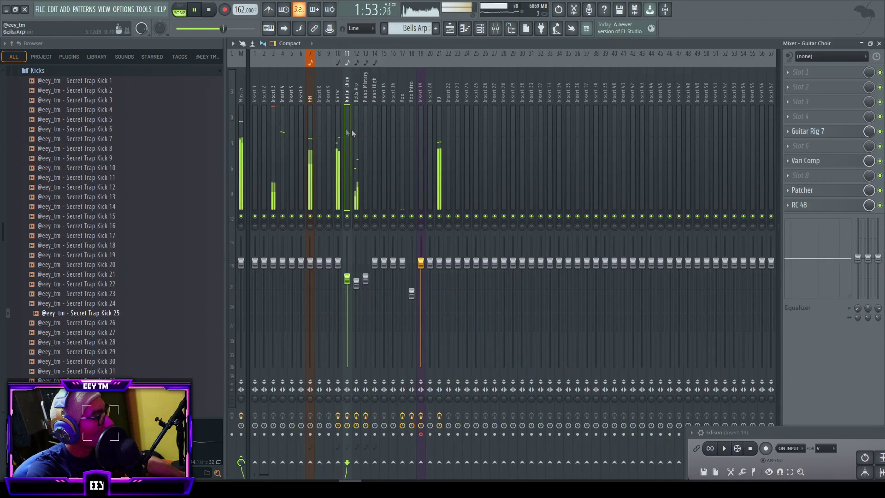
left_click(310, 130)
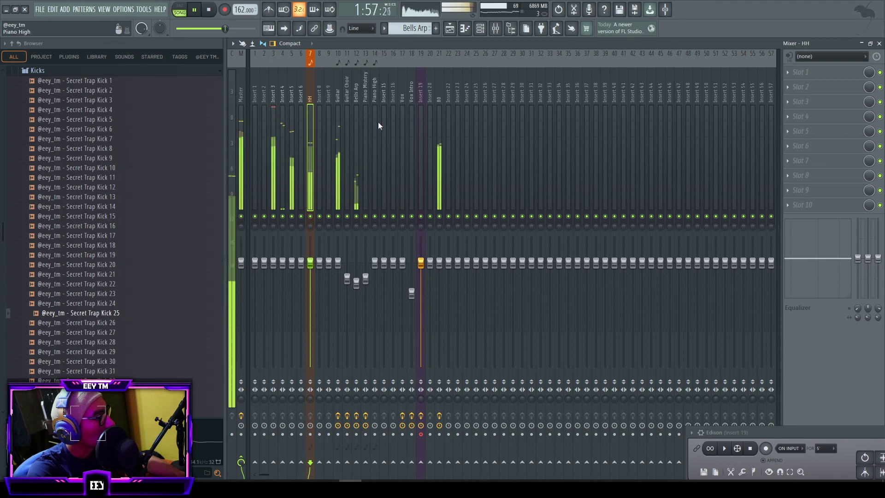
left_click(410, 122)
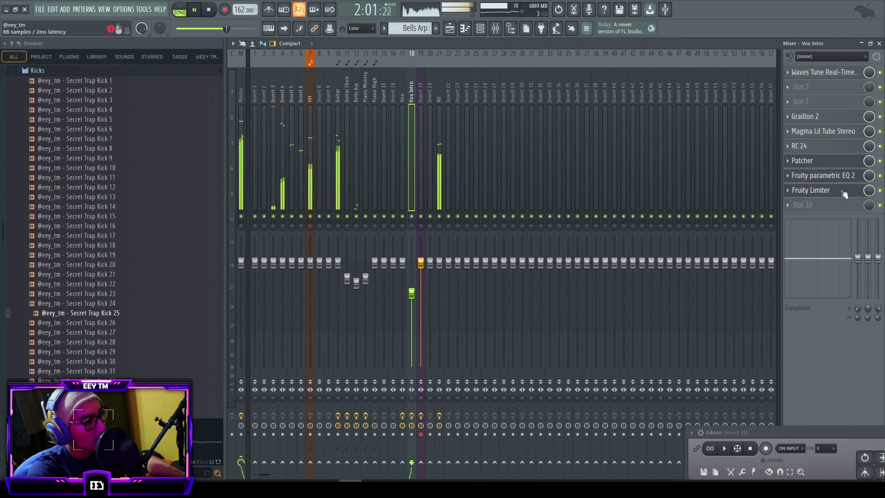
left_click(804, 208)
left_click(93, 242)
right_click(361, 176)
left_click(397, 244)
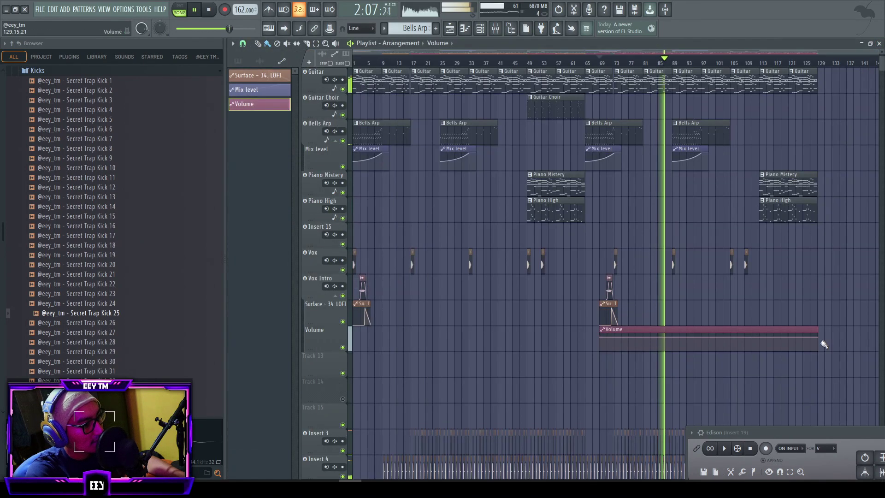
- Copy the Volume automation's end value, shorten the clip to about bar 74 and drop its end point to the bottom for a fade-out
right_click(819, 338)
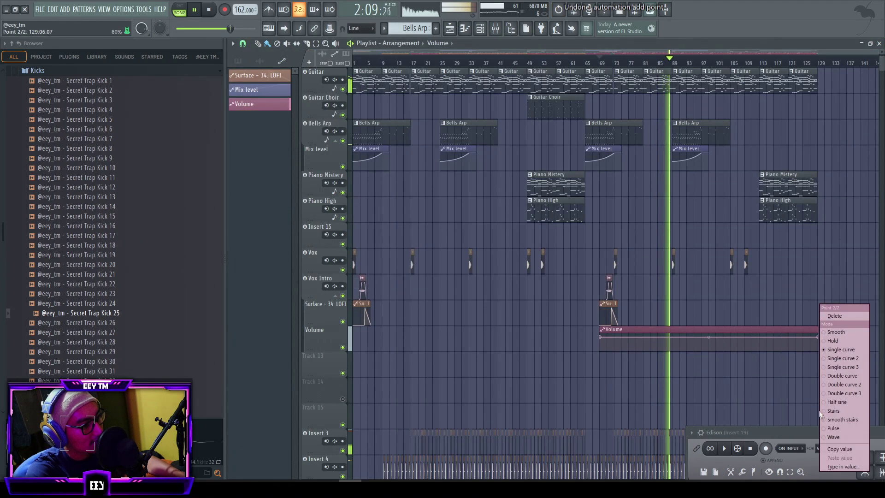
left_click(840, 448)
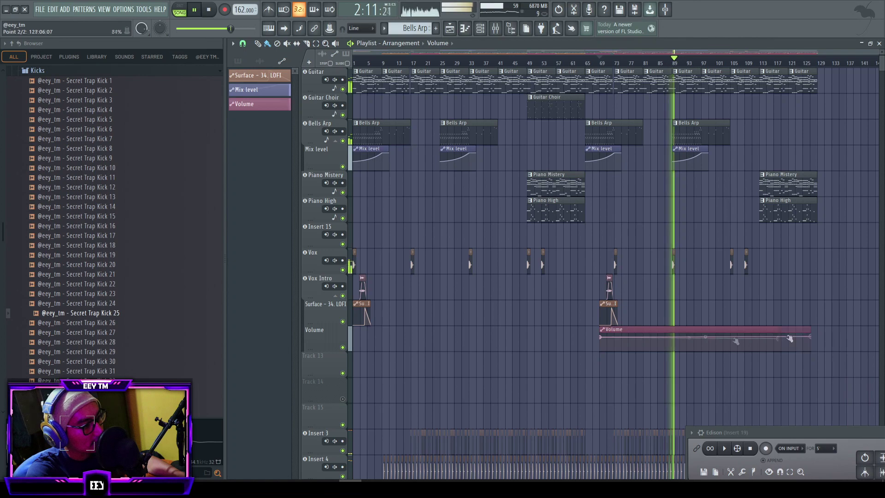
scroll(619, 338, "up", 5)
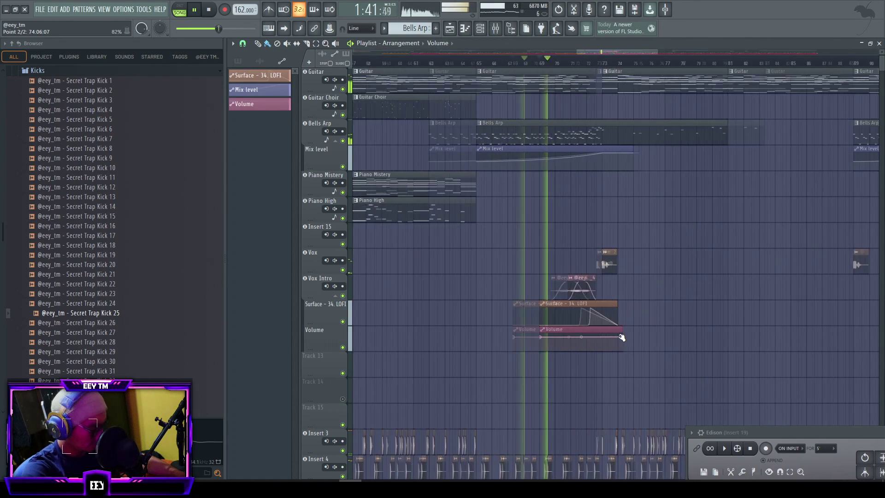
left_click_drag(637, 338, 617, 358)
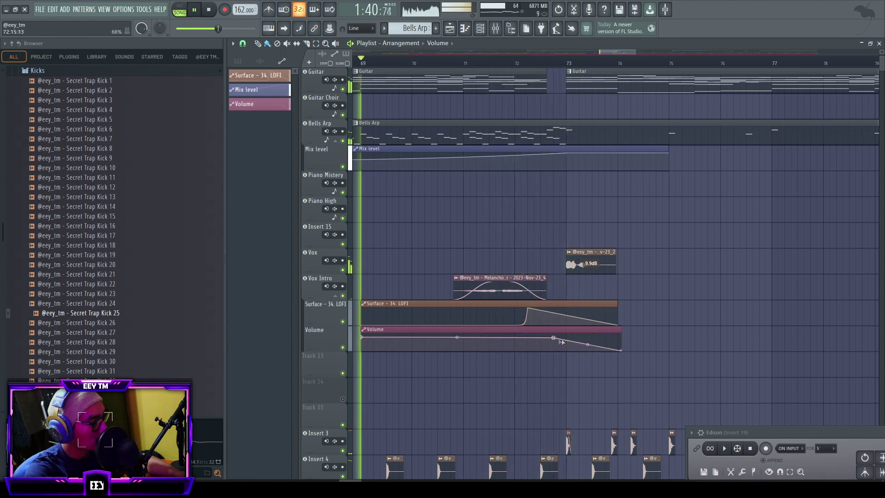
- Paste the copied value onto the fade's start point at about bar 72.5 and bend the fade-out into a steep curve
right_click(553, 338)
left_click(585, 457)
left_click_drag(553, 339, 582, 351)
right_click(541, 336)
left_click(571, 457)
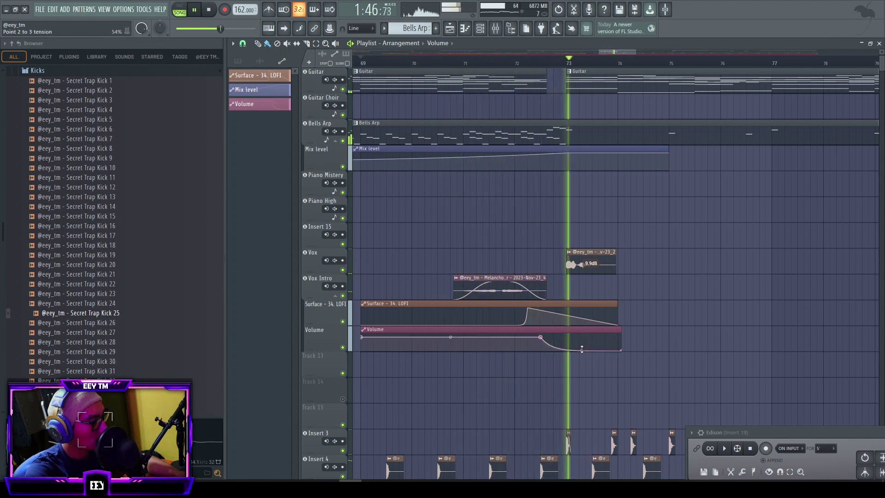
- Turn the Volume automation's curved fade-out into an instant drop at about bar 72.5 and play the transition
left_click(427, 64)
right_click(543, 349)
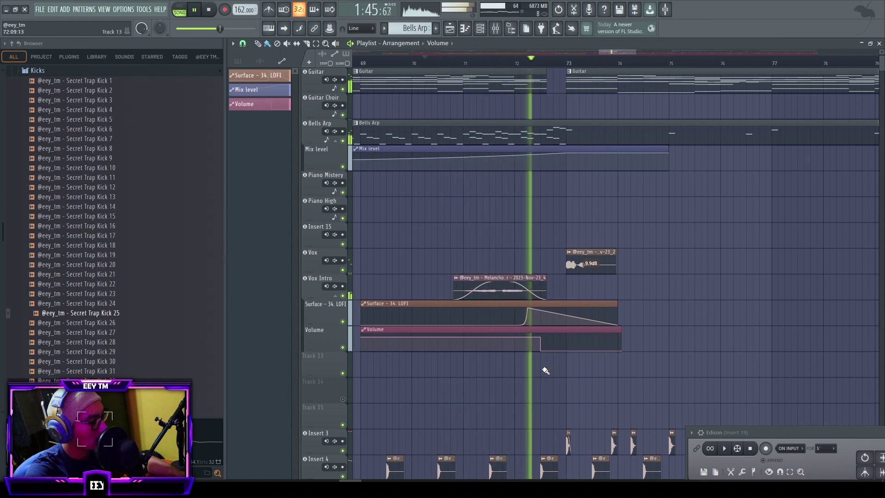
key("space")
key("space")
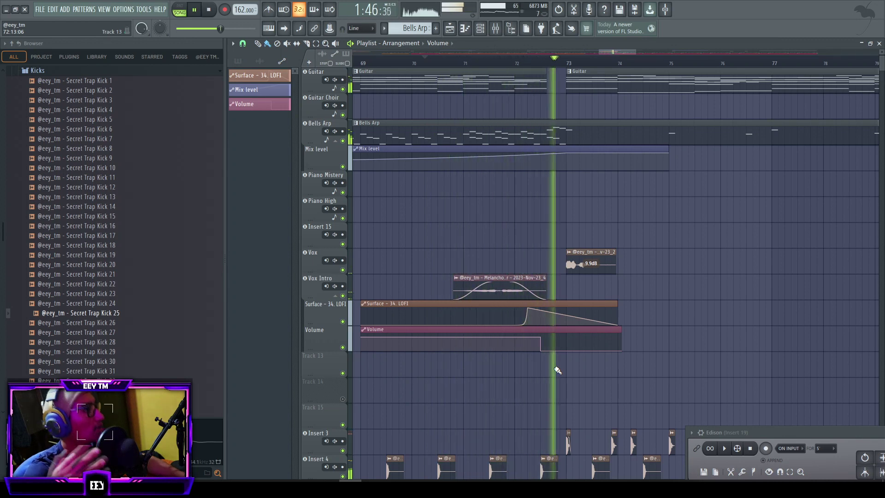
- Slice the Vox Intro clip at about bar 71.7 and raise the first slice's gain to 16.3 dB
scroll(493, 240, "up", 3)
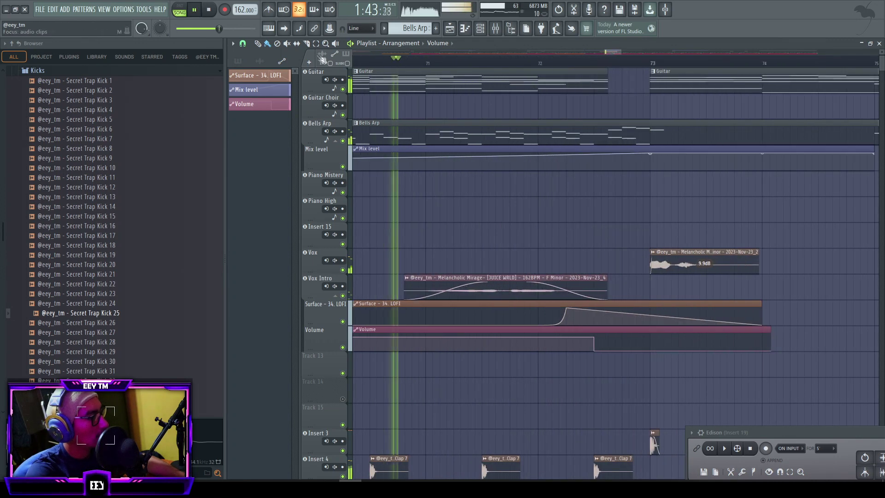
left_click_drag(490, 238, 508, 299)
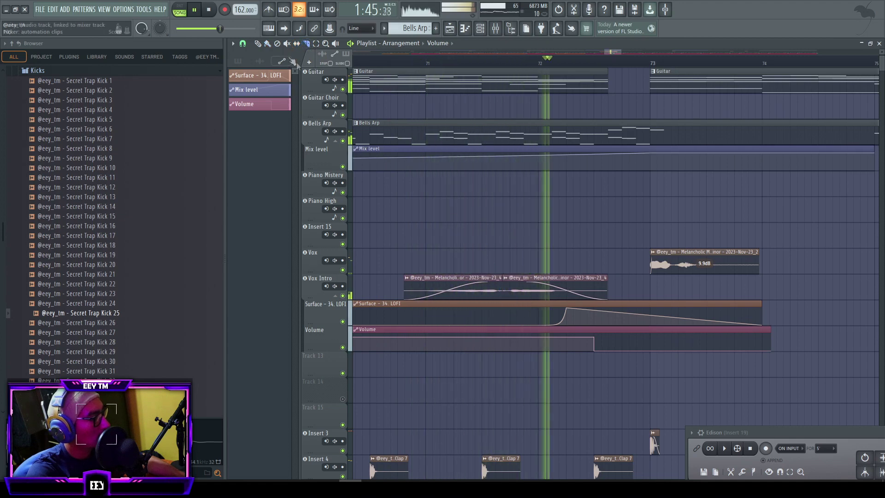
left_click(258, 43)
key("space")
key("space")
left_click_drag(453, 298, 455, 293)
key("space")
key("space")
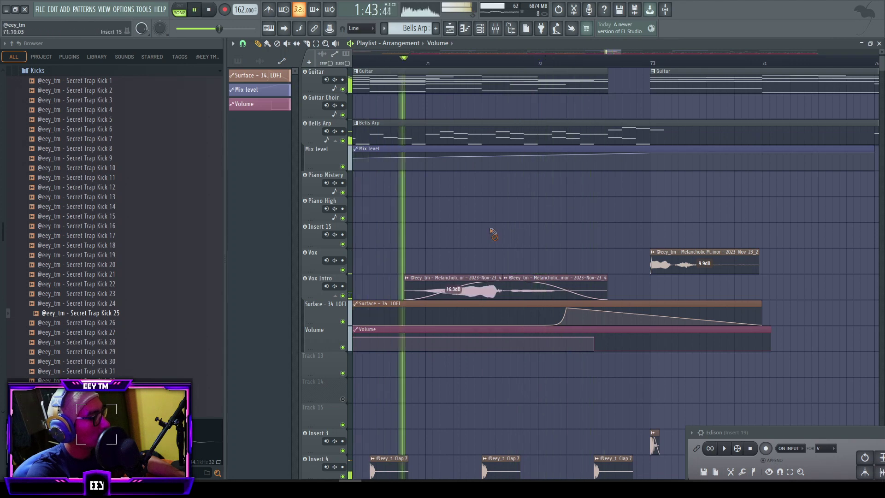
- Lower the ceiling of the Fruity Limiter on the Vox Intro mixer track
left_click(496, 29)
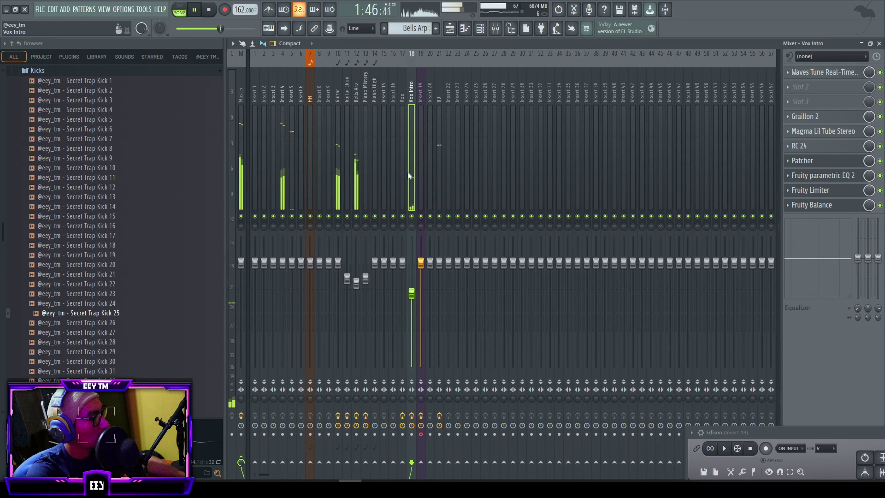
left_click(802, 160)
left_click(827, 190)
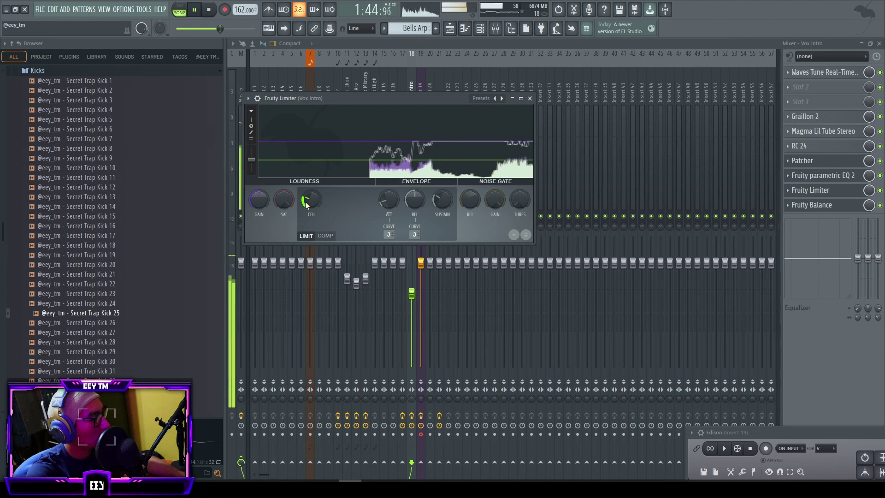
left_click_drag(306, 205, 306, 208)
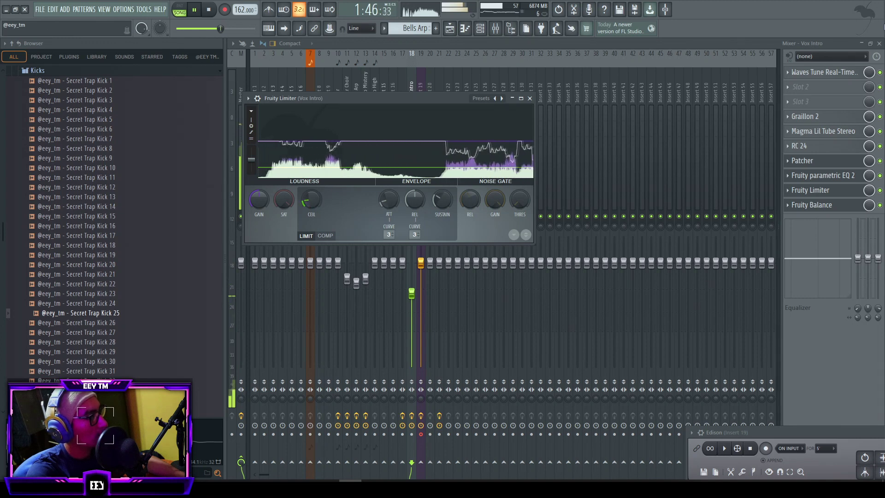
left_click(880, 43)
right_click(722, 179)
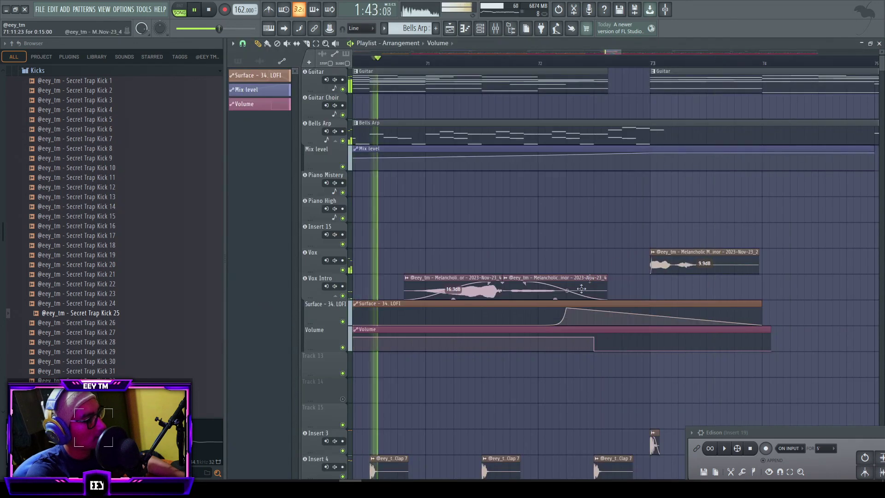
- Lower the second Vox Intro slice's gain to -6.6 dB and try moving the Surface - 34. LOFI automation peak to about bar 72.5
left_click_drag(555, 300, 555, 303)
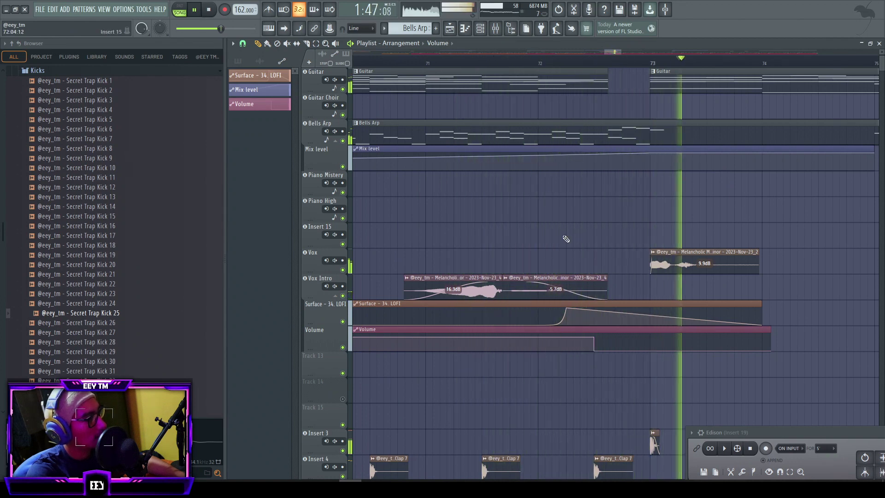
left_click_drag(554, 299, 555, 300)
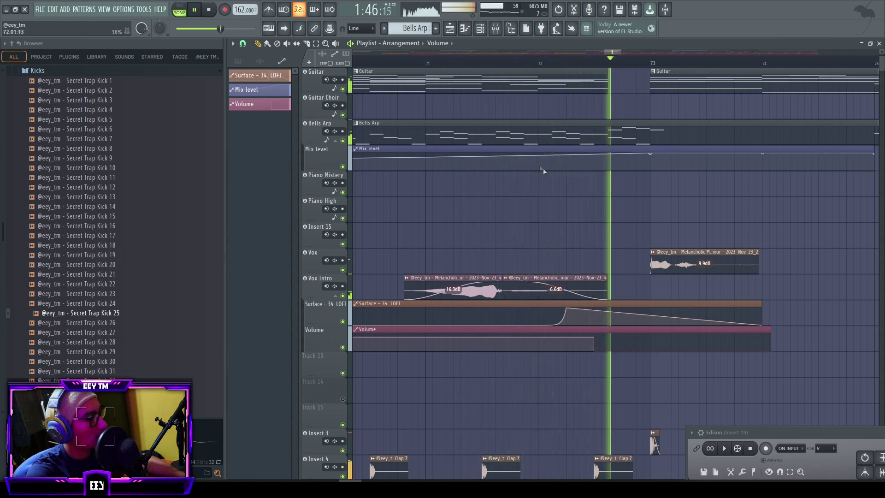
left_click_drag(568, 308, 594, 308)
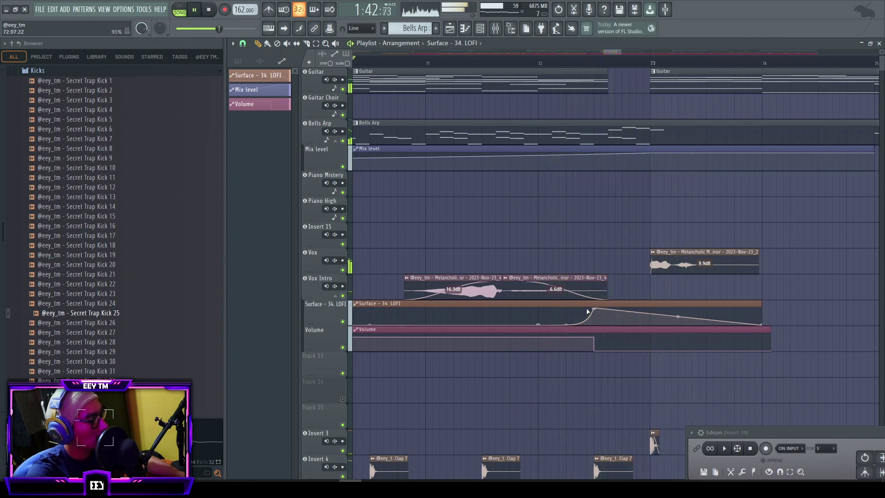
left_click_drag(592, 308, 567, 308)
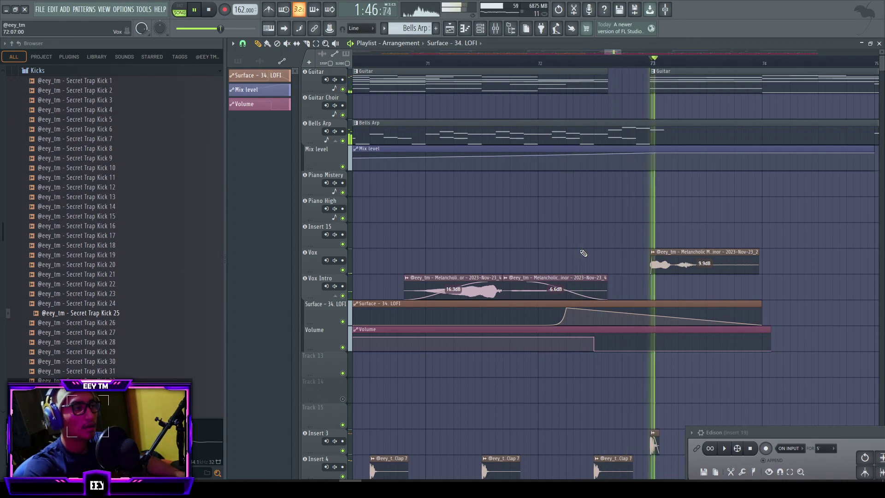
- Replace the Vox Intro section at bar 1 with a copy of the vocal slices and both automation clips from bar 69
scroll(583, 253, "down", 10)
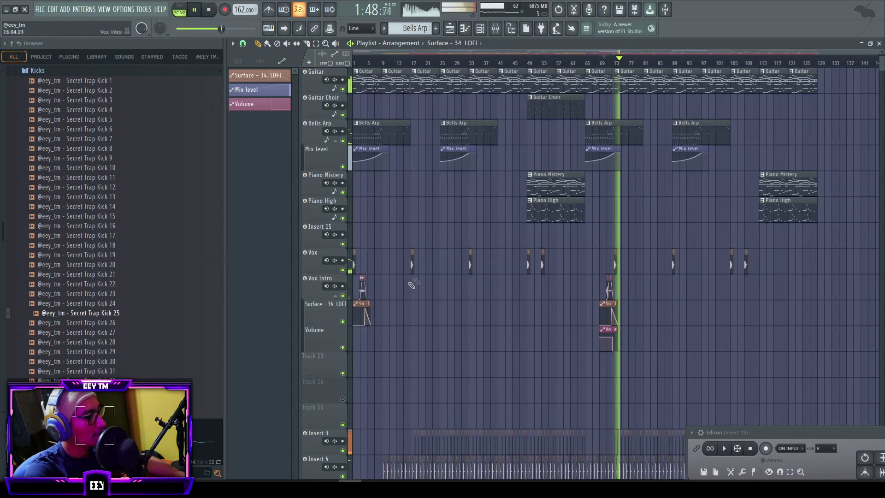
left_click_drag(667, 288, 559, 345)
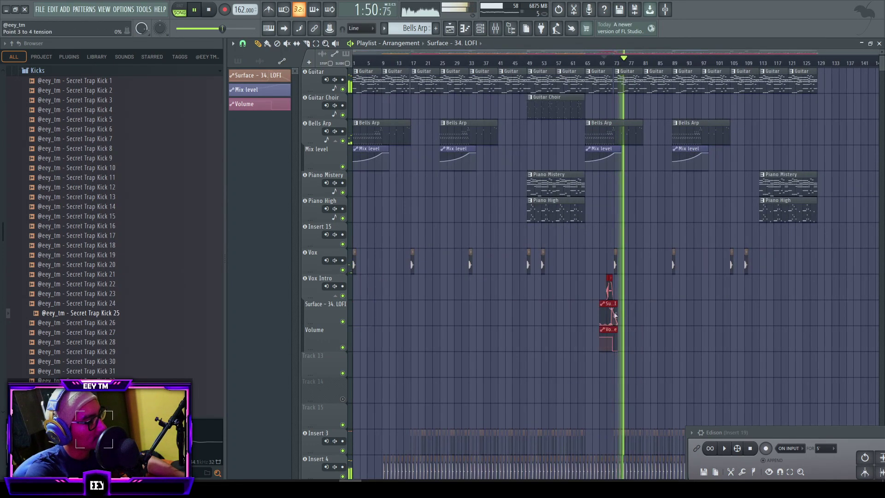
scroll(313, 309, "up", 8)
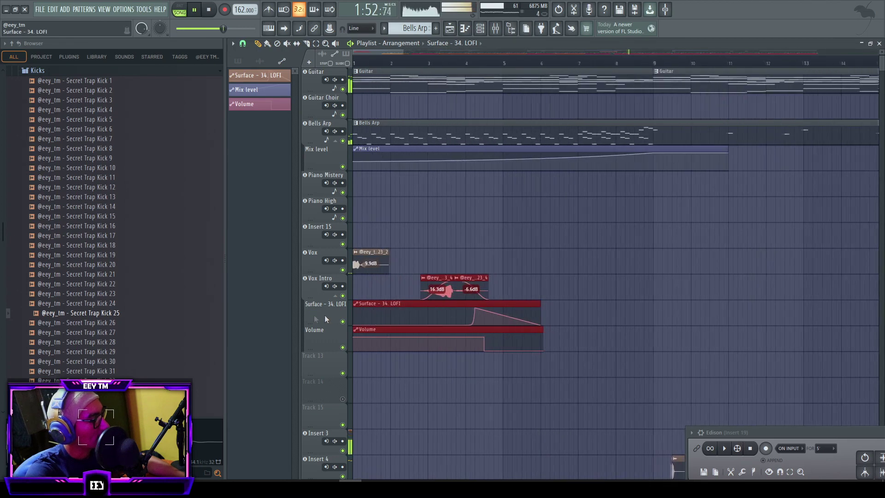
scroll(459, 253, "down", 4)
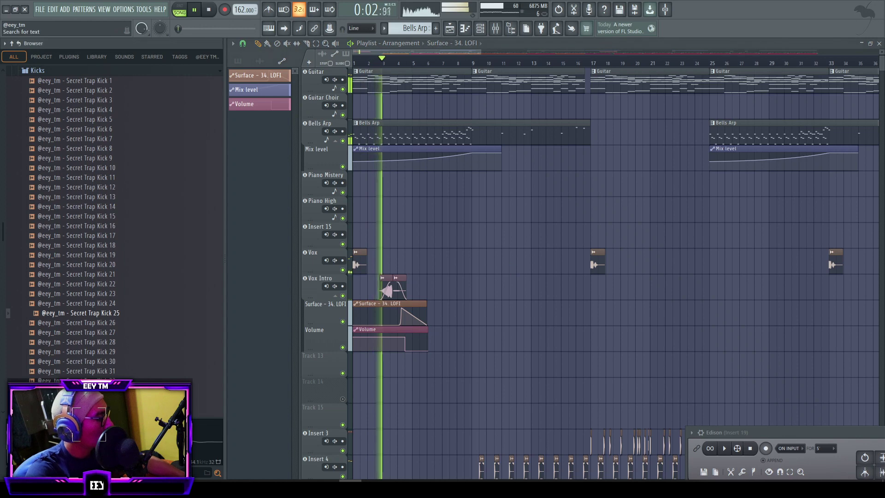
- Search the browser for alarm samples and audition the numbered ones up to Alarm 052
left_click(217, 473)
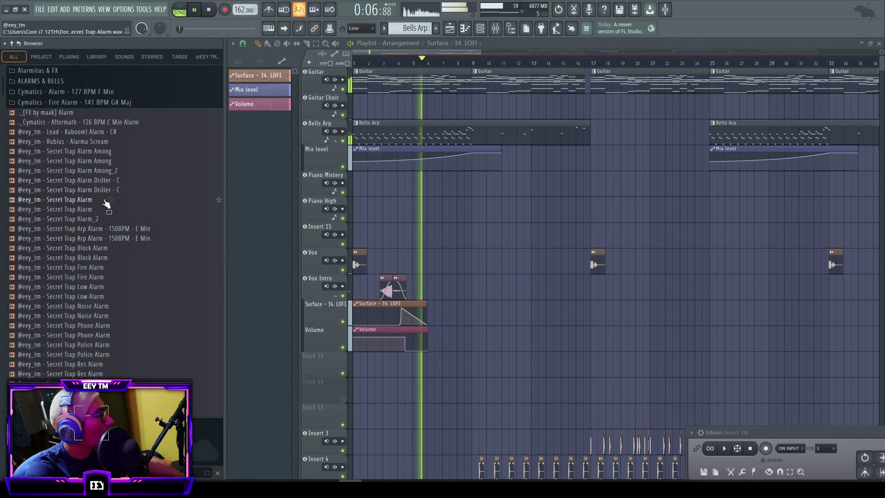
key("space")
scroll(97, 295, "down", 5)
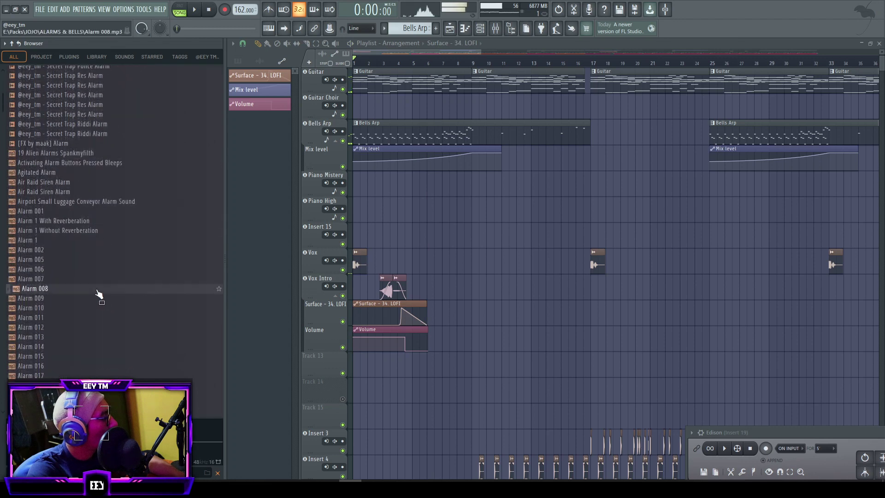
scroll(78, 286, "down", 3)
scroll(77, 283, "down", 1)
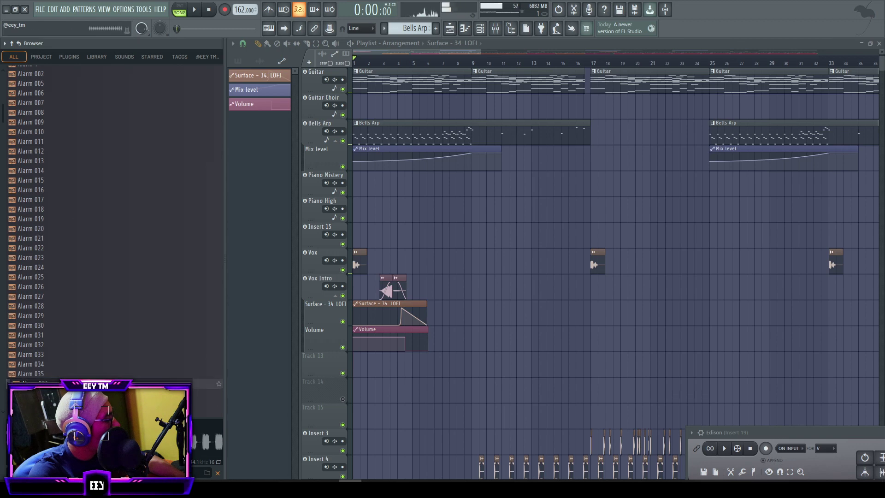
scroll(92, 332, "down", 10)
left_click(64, 261)
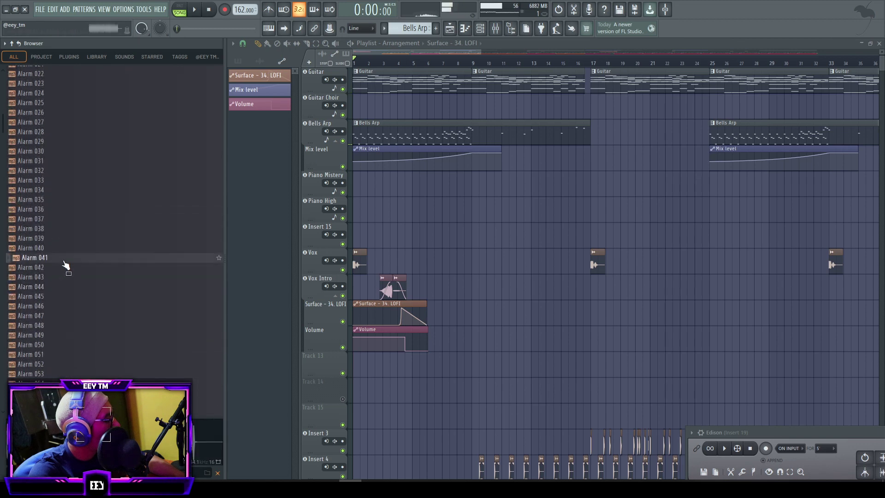
left_click(65, 345)
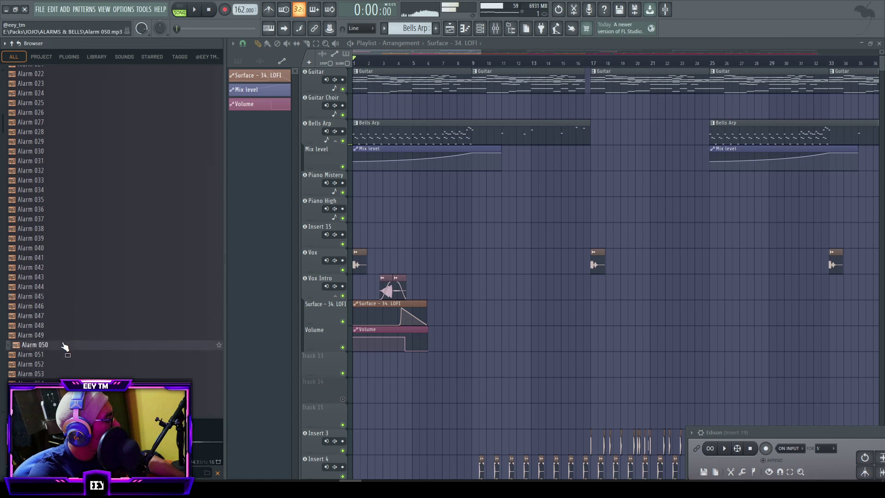
left_click(63, 367)
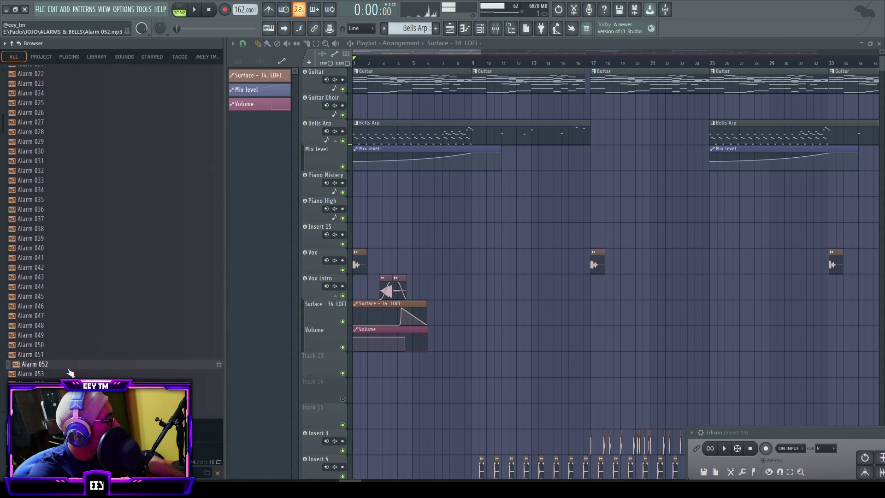
- Audition further alarm samples, from Alarm 057 through the Alarm Beep, Alarm Bell and Alarm Car sounds
scroll(428, 272, "down", 4)
scroll(69, 336, "down", 4)
left_click(68, 299)
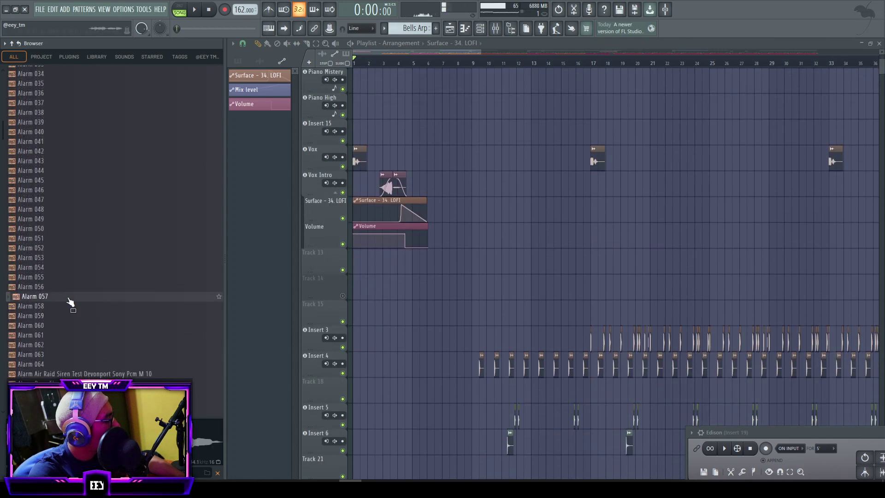
scroll(71, 299, "down", 2)
left_click(67, 328)
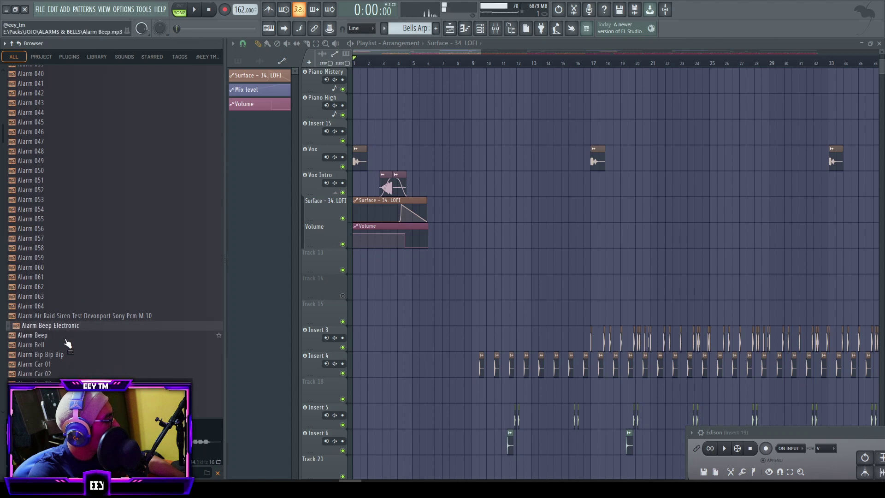
left_click(65, 340)
left_click(70, 348)
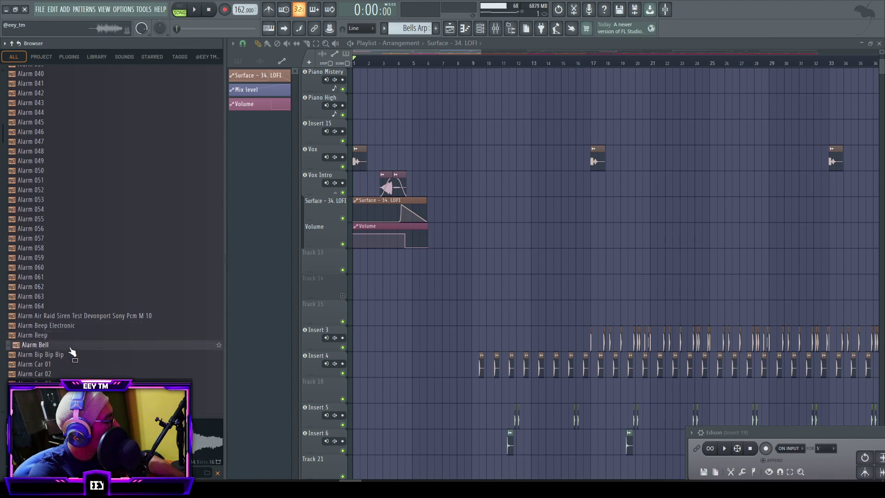
left_click(56, 336)
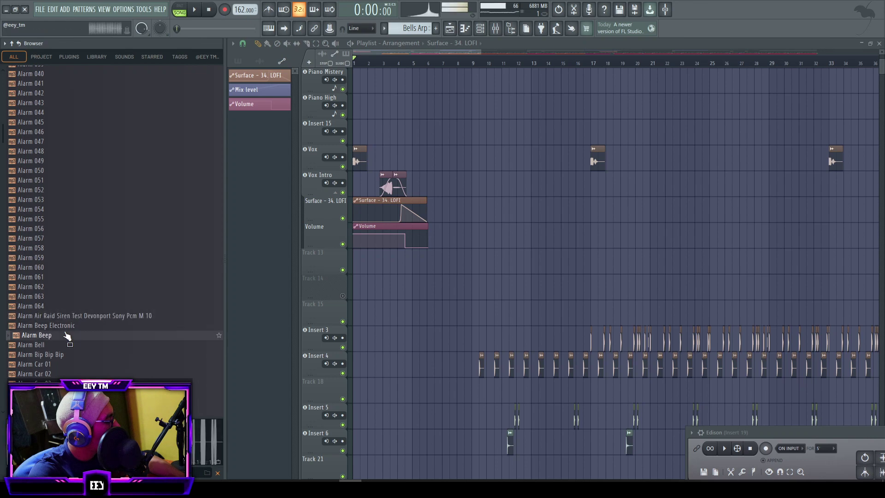
left_click(65, 298)
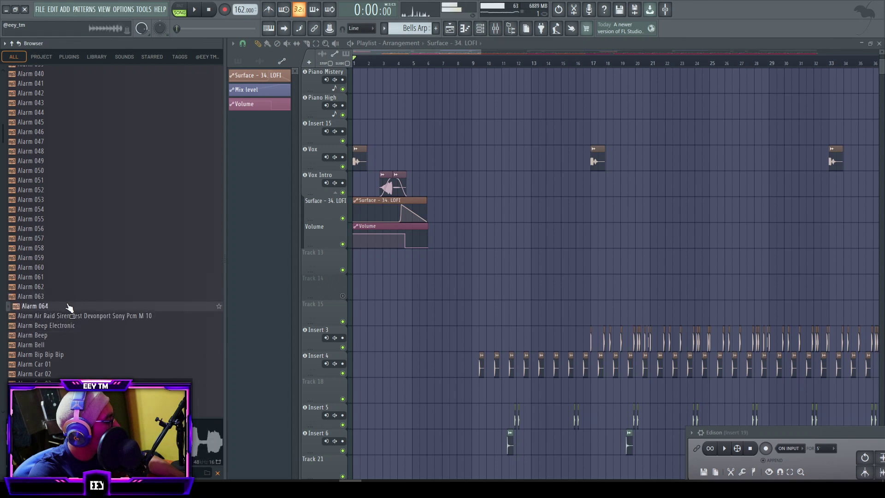
left_click(69, 277)
left_click(65, 288)
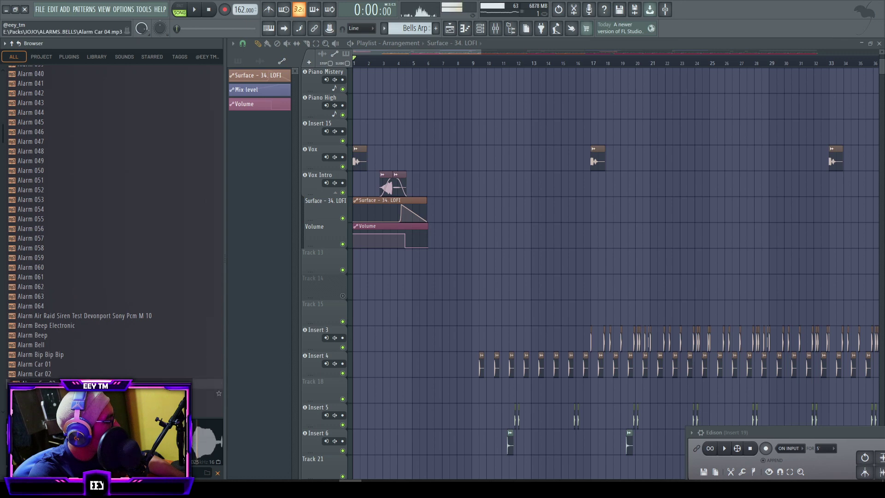
- Make Tracks 26 and 27 audio tracks assigned to Insert 8 and Insert 9
scroll(400, 318, "down", 8)
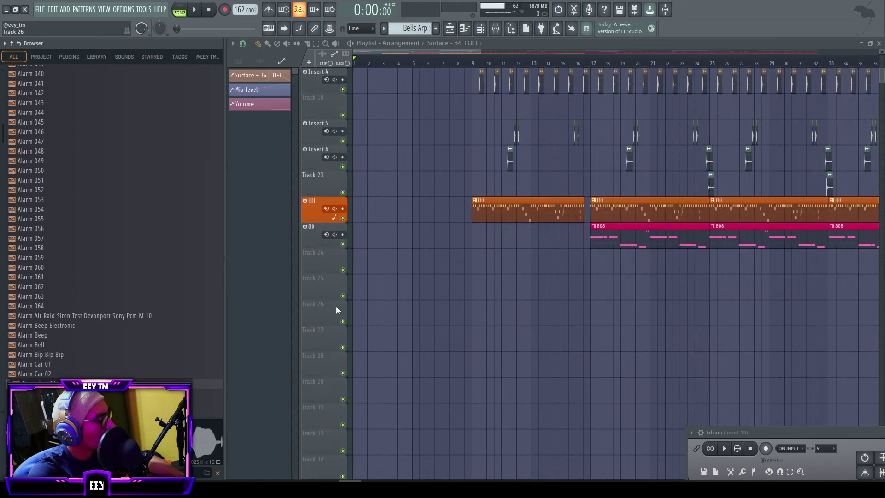
right_click(332, 317)
mouse_move(415, 310)
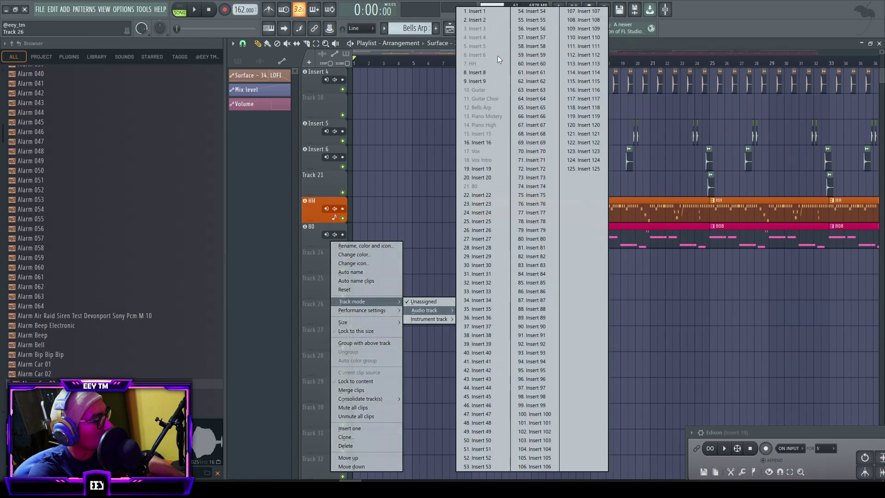
left_click(489, 80)
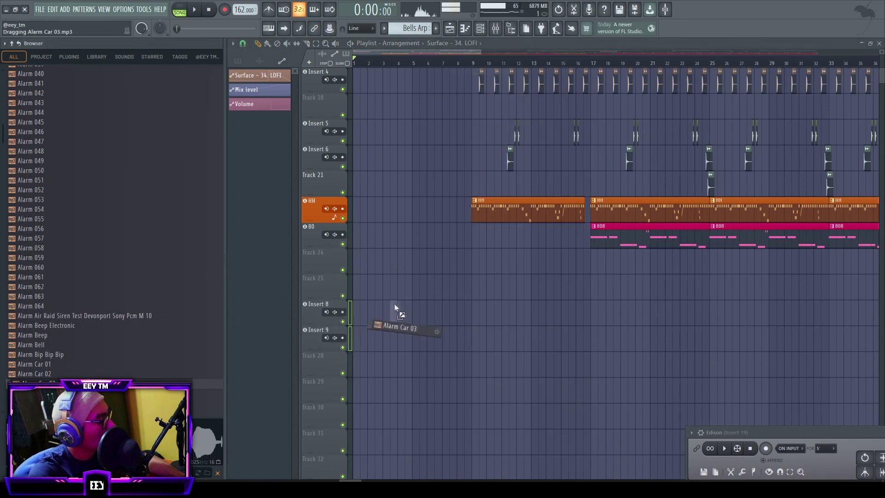
- Add the Alarm Car 03 sample to the Insert 8 track, starting just before bar 4
left_click_drag(409, 302, 409, 303)
scroll(412, 242, "up", 4)
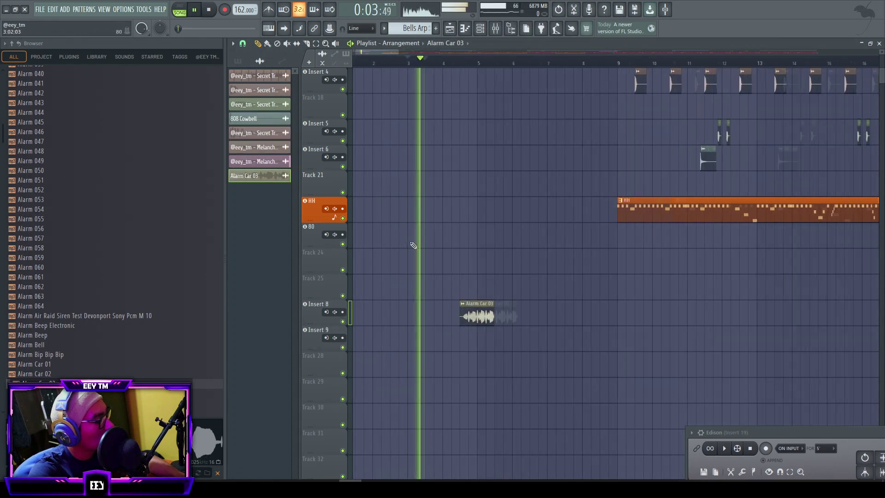
left_click_drag(524, 315, 487, 314)
scroll(491, 280, "up", 4)
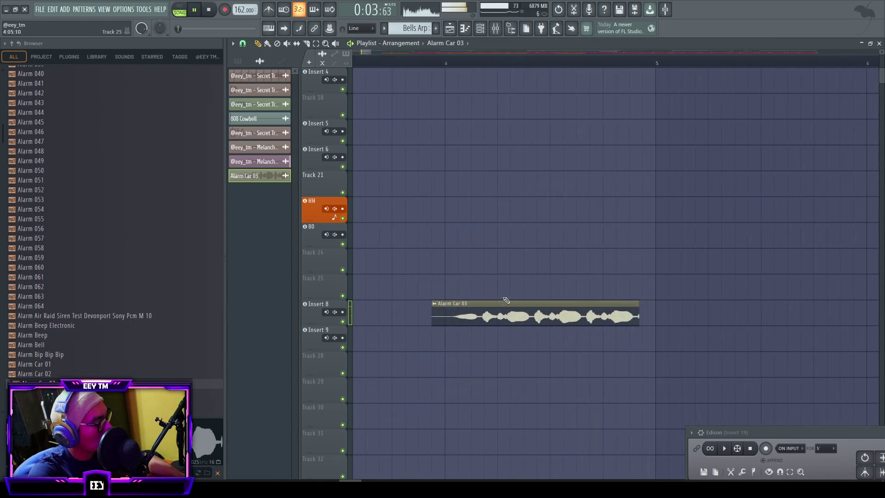
- Try the Alarm Car 03 clip just before bar 8, and return it to just before bar 4
key("F9")
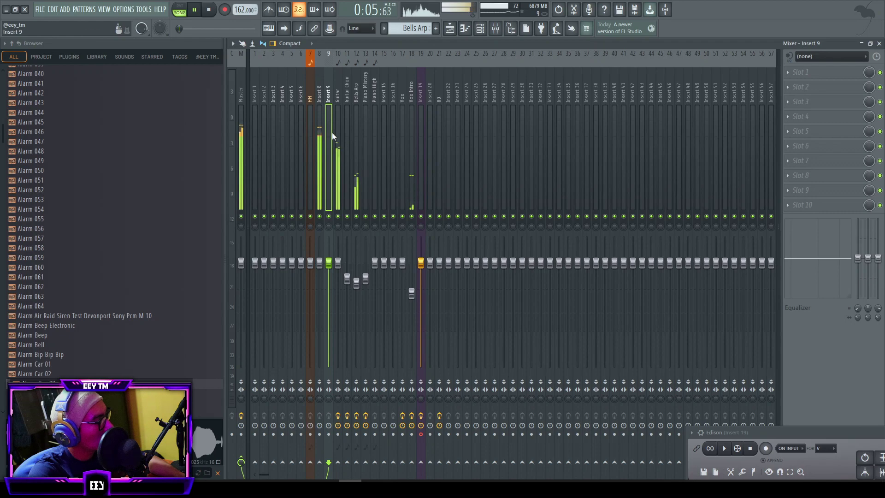
left_click(879, 43)
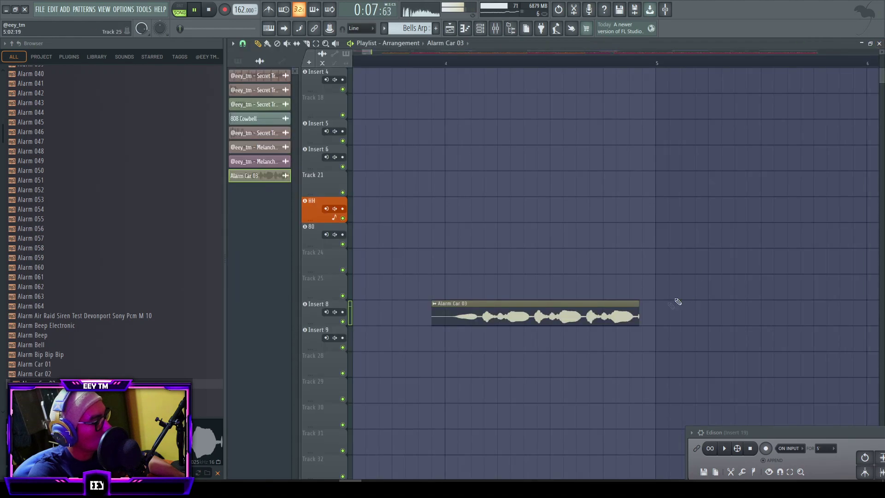
scroll(448, 210, "down", 10)
left_click_drag(425, 309, 509, 309)
scroll(508, 279, "up", 8)
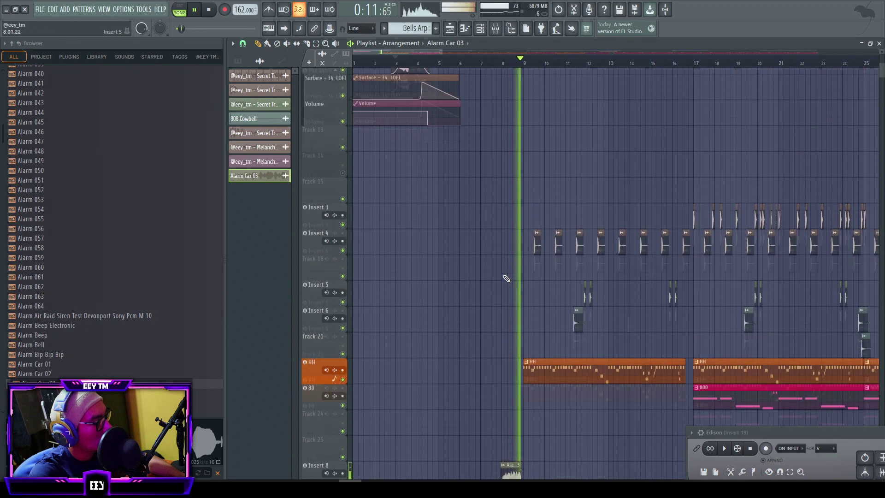
scroll(505, 274, "down", 7)
key("space")
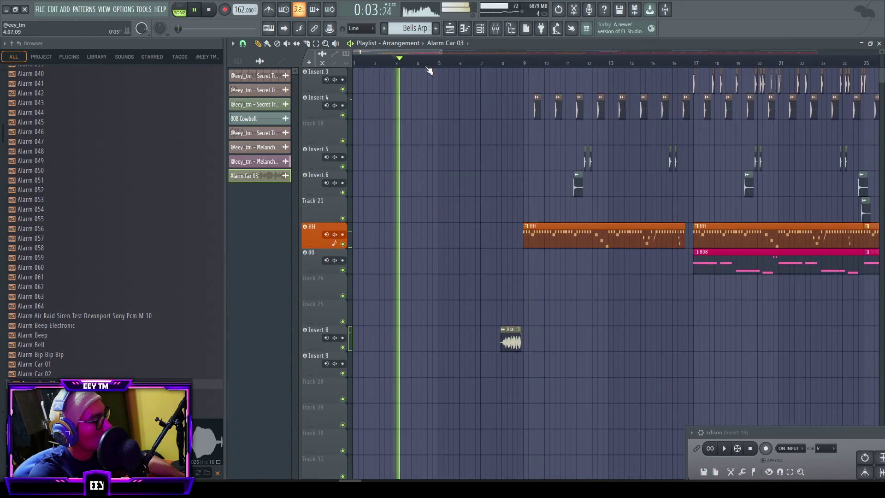
left_click_drag(507, 339, 428, 337)
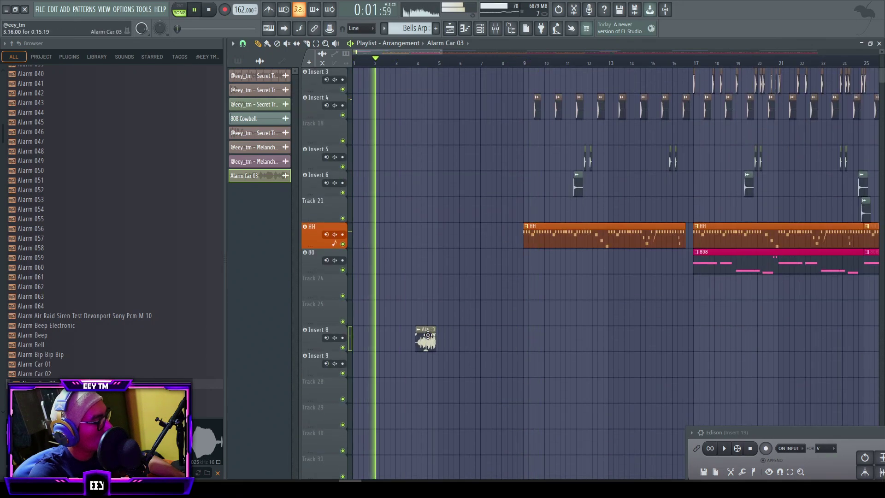
- Load the "Wet FX - H - Bird Delay + KSHMR Reverb" mixer track state onto Insert 8
key("F9")
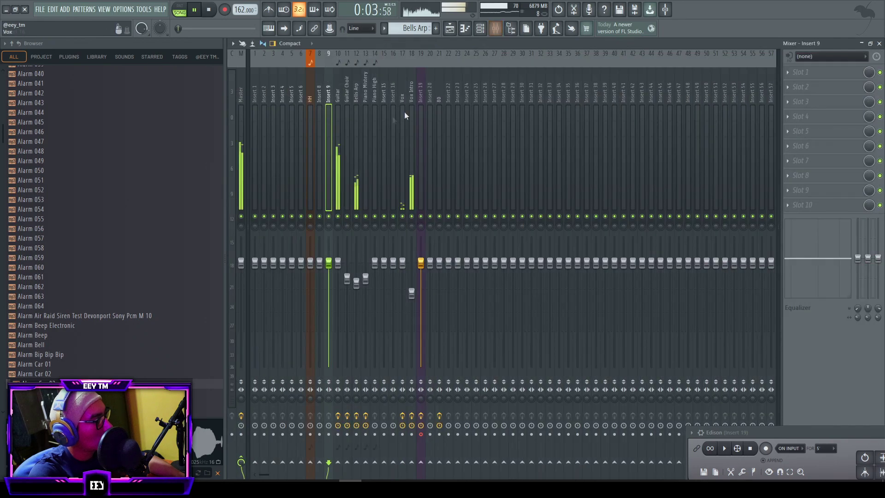
right_click(320, 115)
mouse_move(336, 107)
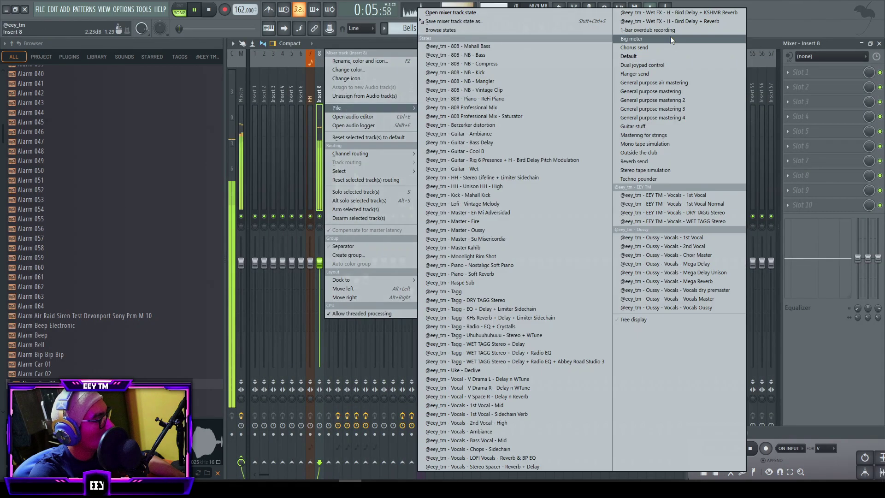
left_click(677, 14)
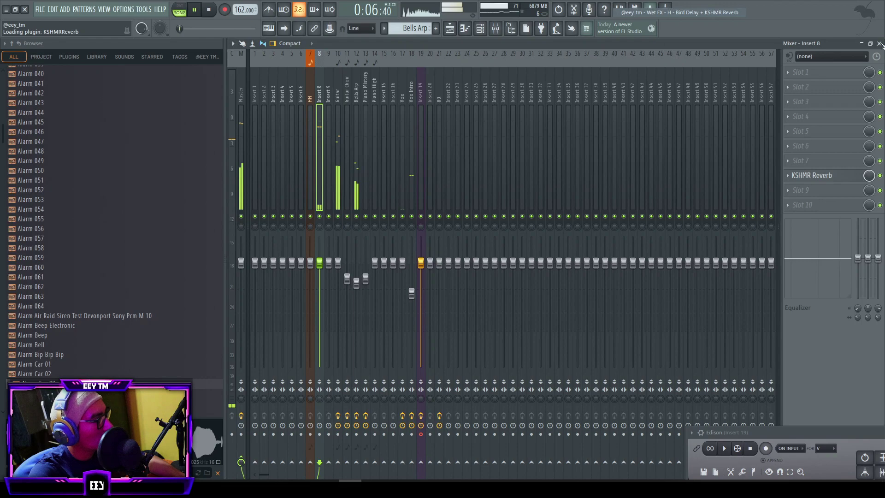
left_click(879, 43)
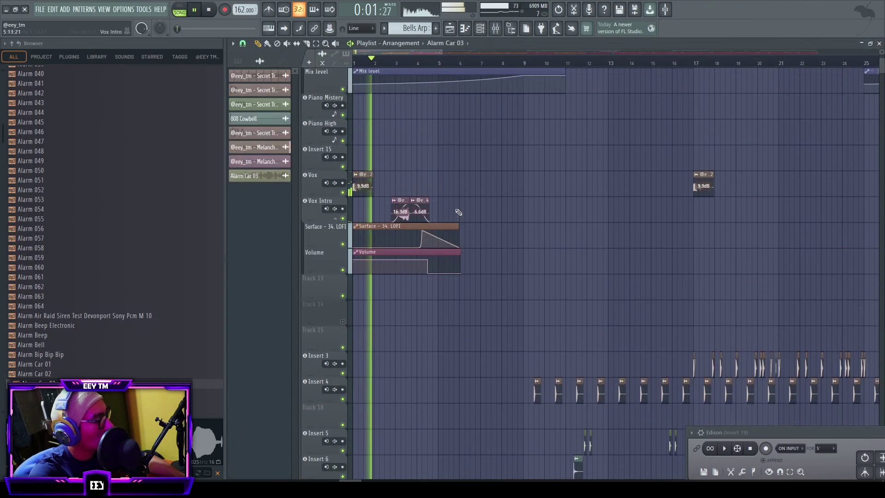
- Raise the gain of the second Vox Intro clip near bar 4 to about 0.6 dB
left_click_drag(419, 212, 420, 198)
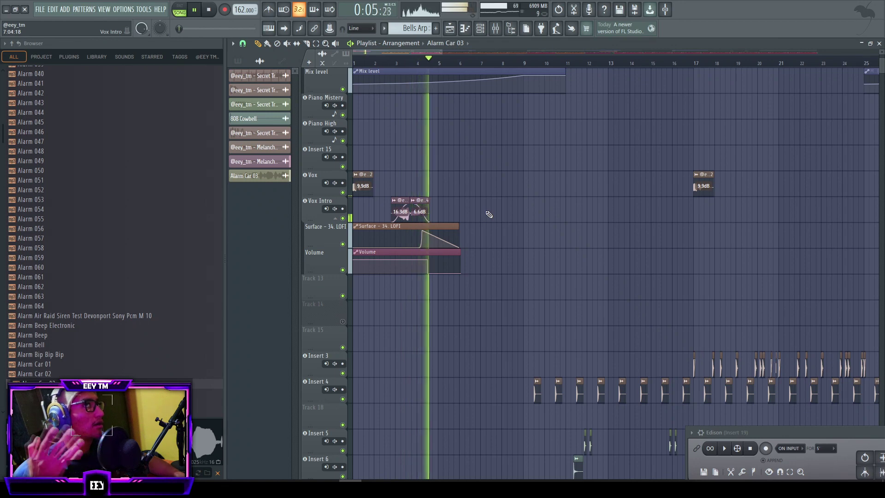
key("space")
key("space")
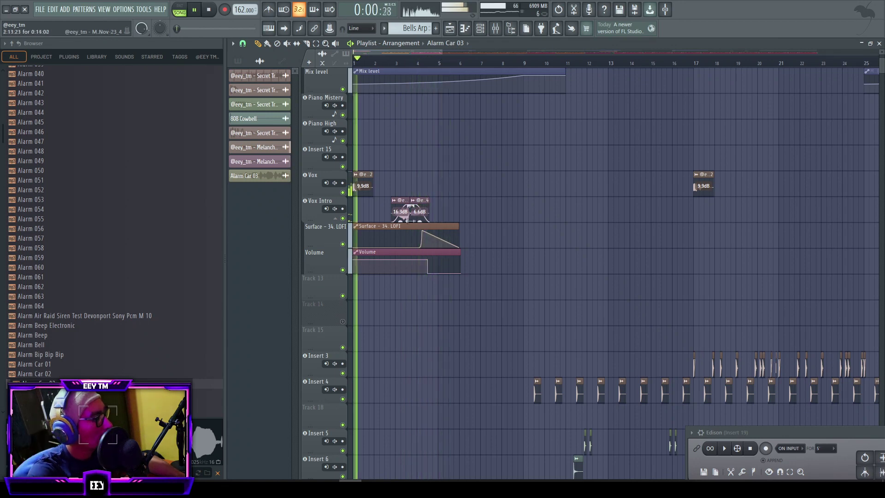
left_click_drag(420, 220, 420, 229)
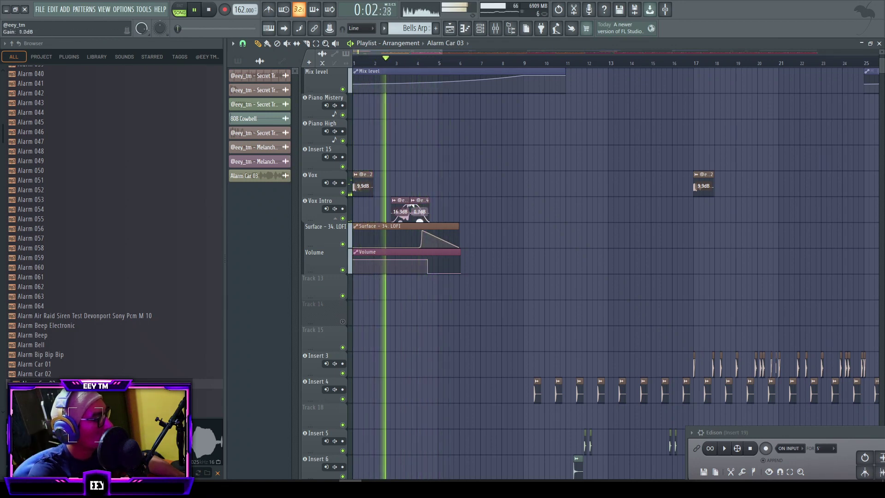
- Lower the Alarm Car 03 channel volume to about 42%, enable Fade stereo, and pan it about 52% right
left_click(498, 30)
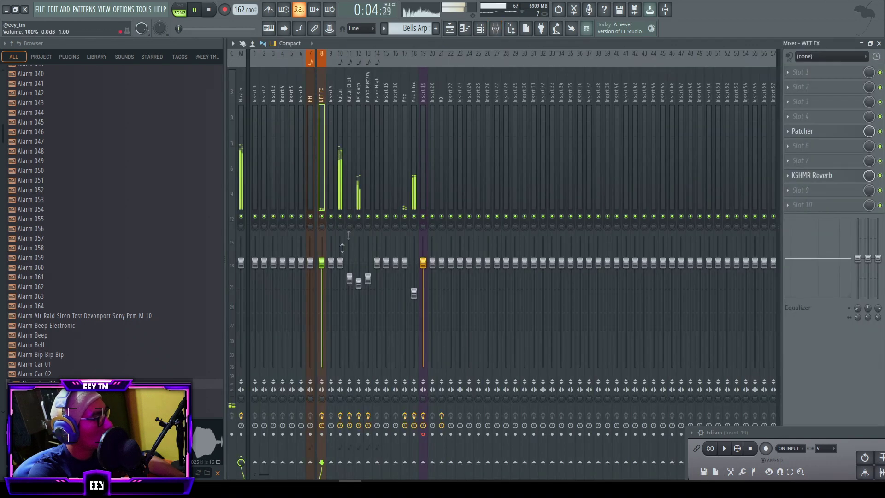
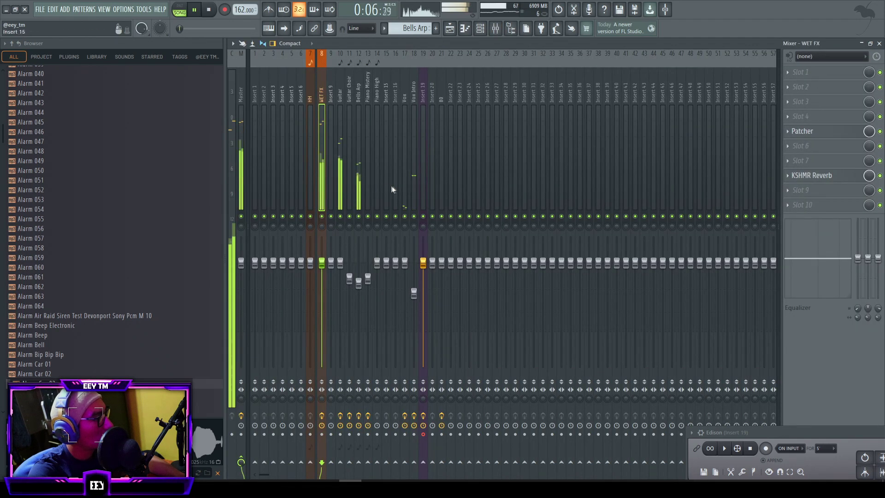
left_click(879, 44)
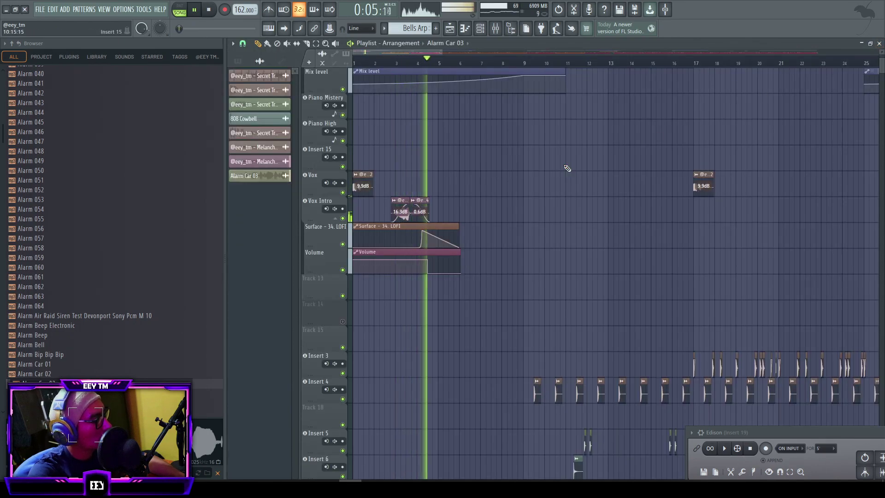
scroll(419, 233, "down", 6)
key("space")
key("space")
double_click(424, 262)
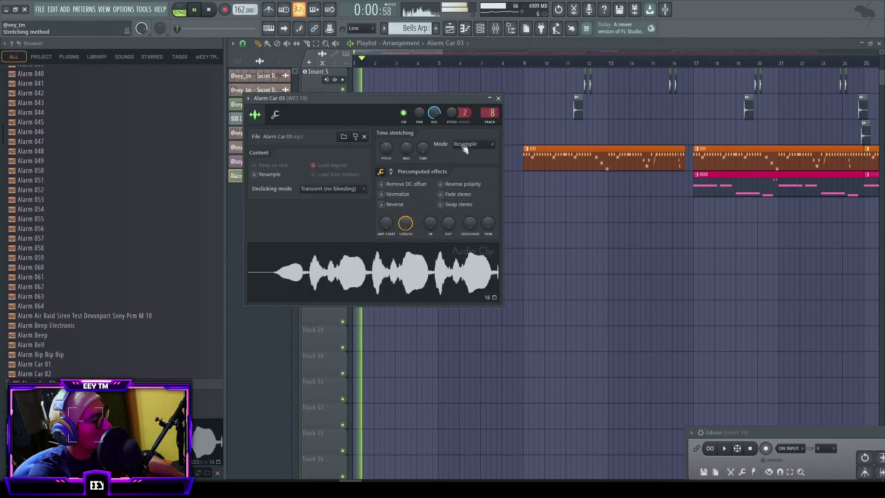
right_click(440, 87)
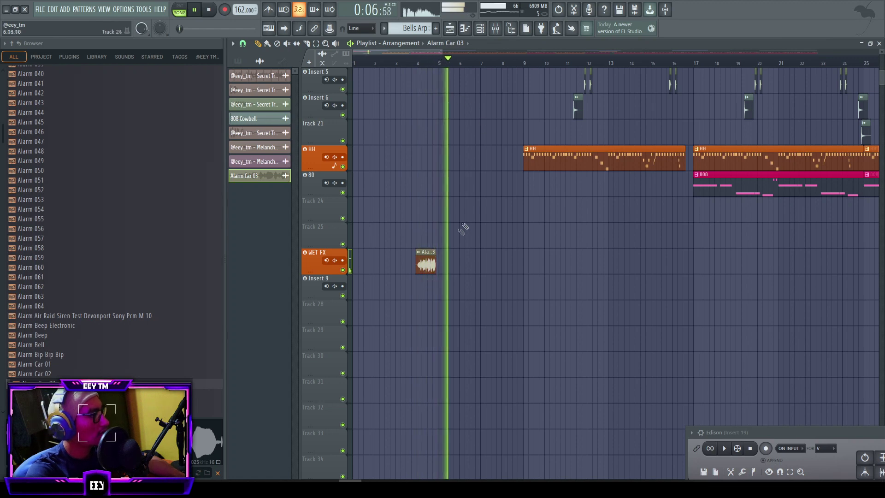
key("space")
double_click(430, 266)
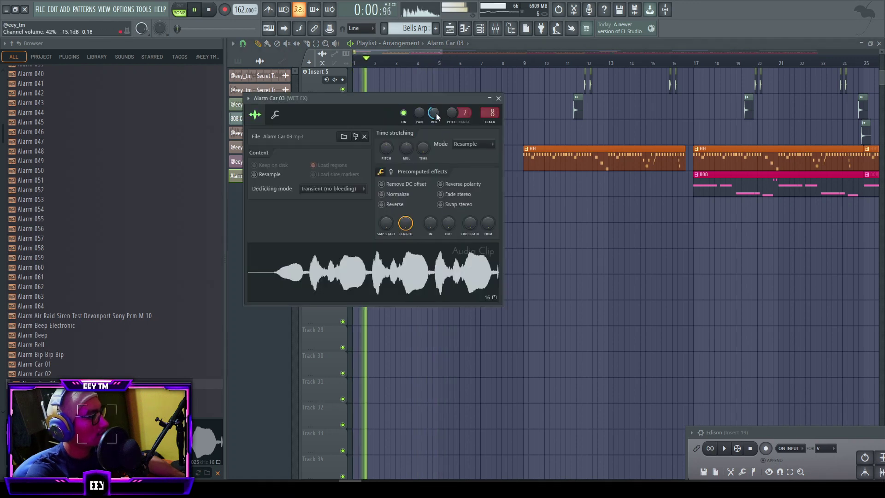
left_click(454, 195)
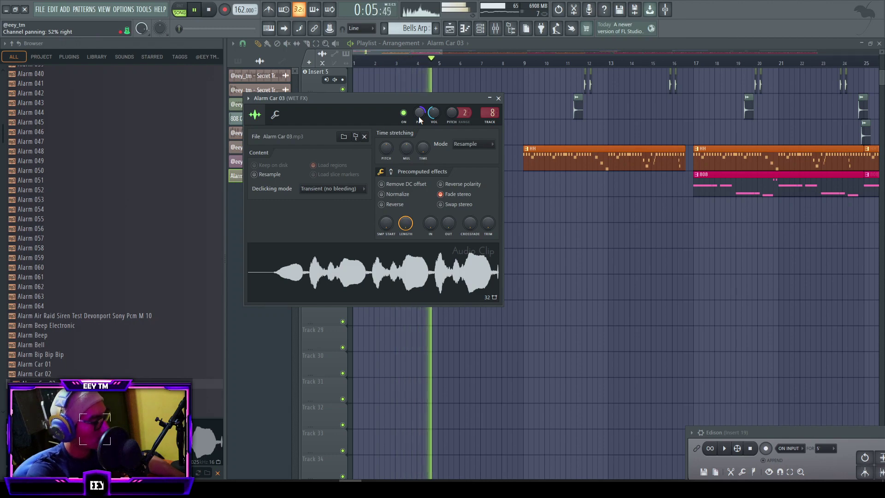
left_click(498, 98)
- Place a copy of the Alarm Car 03 clip on the WET FX track just before bar 72
scroll(488, 258, "up", 2)
scroll(413, 366, "down", 5)
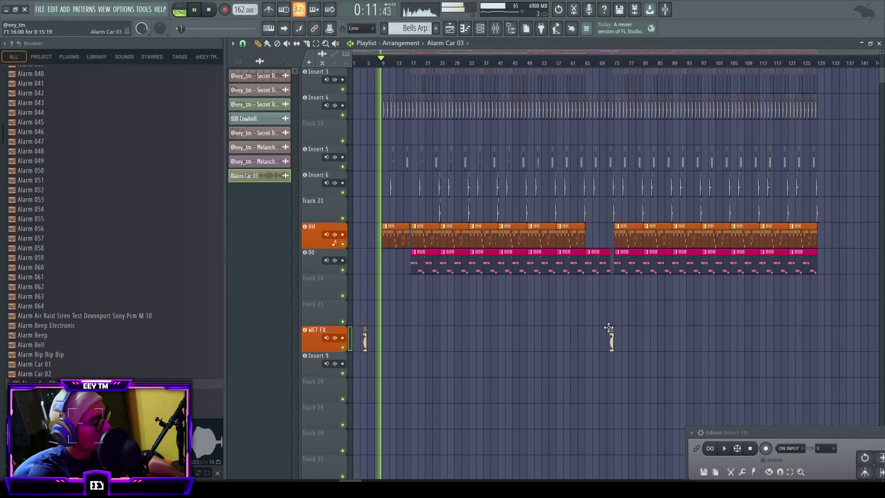
scroll(616, 329, "up", 8)
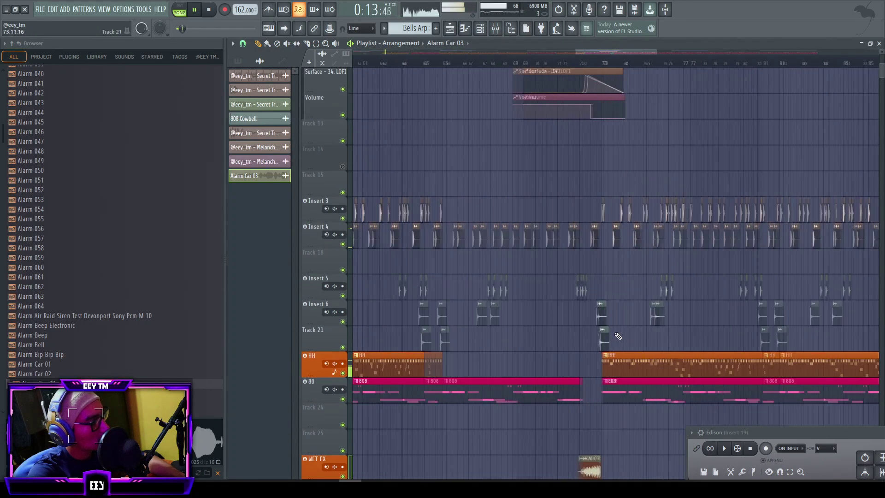
- Review the whole arrangement, comparing the intro and bar 69–73 transitions and the tracks leading into bar 17
scroll(600, 346, "up", 6)
scroll(571, 355, "down", 4)
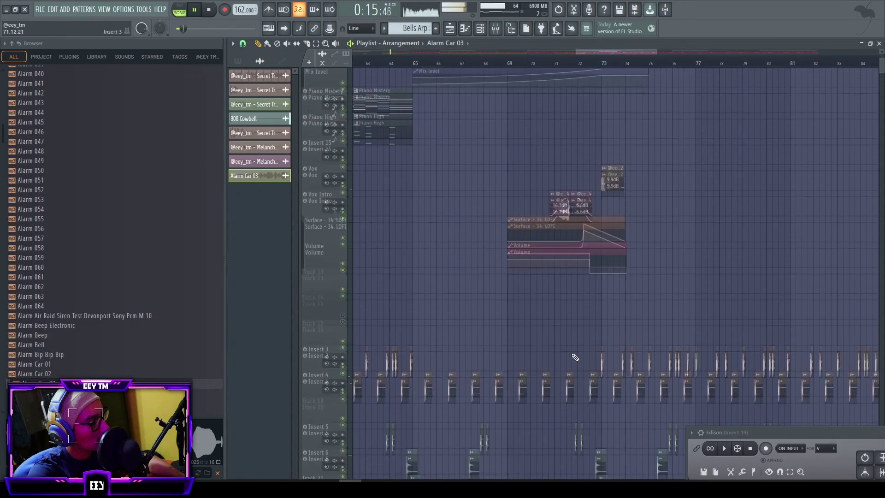
scroll(571, 356, "down", 5)
scroll(636, 343, "up", 5)
scroll(545, 300, "up", 6)
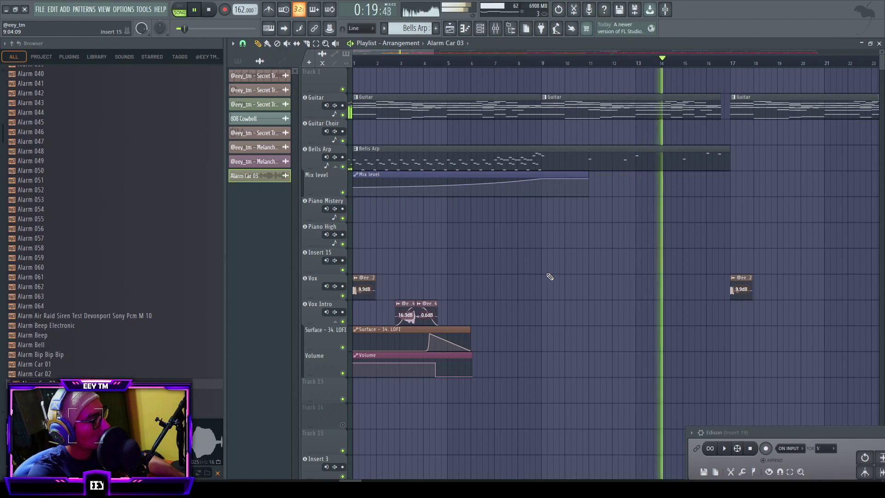
scroll(549, 277, "down", 3)
scroll(459, 270, "down", 5)
scroll(459, 271, "down", 3)
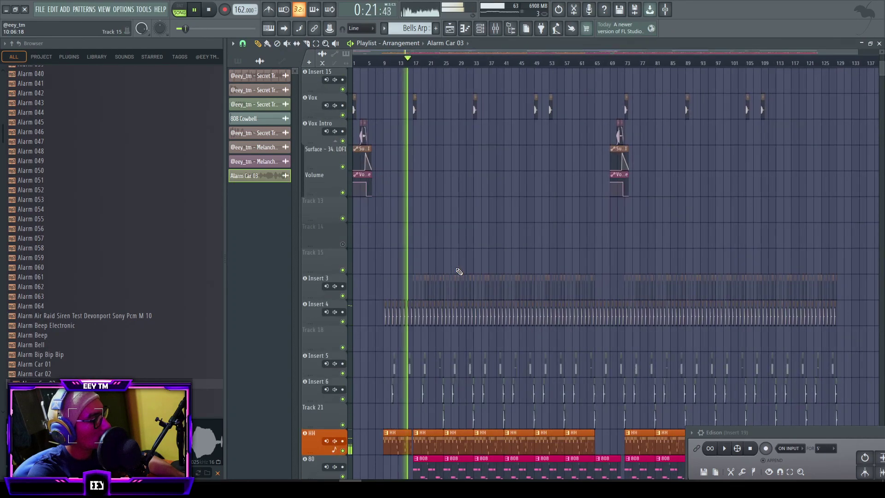
scroll(456, 272, "down", 8)
scroll(410, 277, "up", 4)
scroll(410, 290, "up", 3)
scroll(417, 295, "up", 3)
scroll(441, 298, "up", 5)
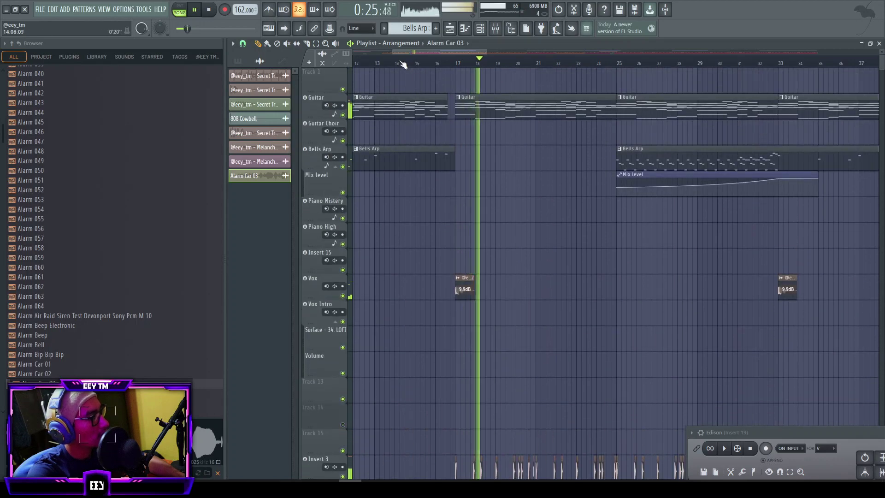
- Shorten the Guitar clip before bar 17 so that it ends midway through bar 16
left_click(402, 64)
scroll(451, 133, "up", 4)
left_click_drag(490, 94, 494, 94)
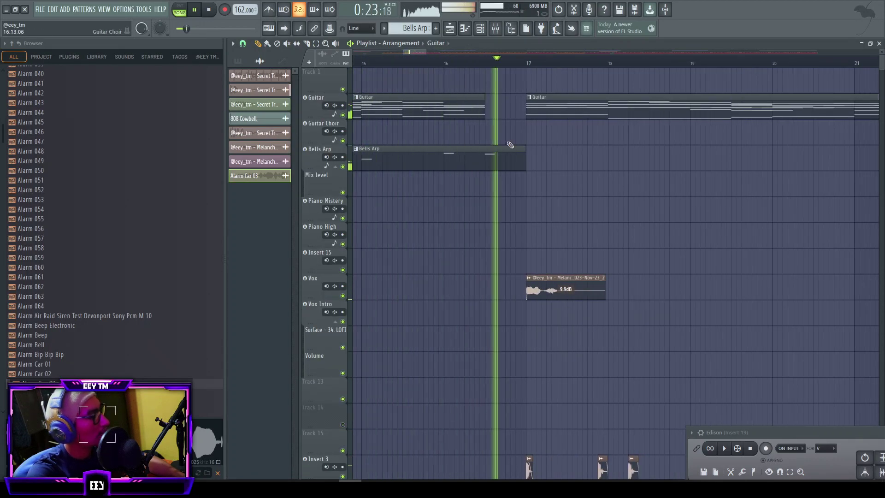
- Play the second transition from about bar 70 and examine the Guitar and Bells Arp clips leading into bar 73
scroll(493, 205, "down", 10)
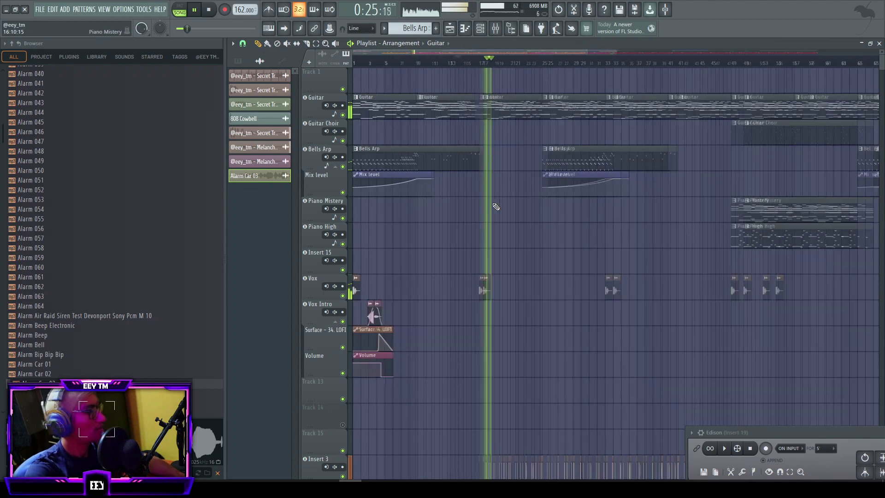
scroll(620, 161, "up", 4)
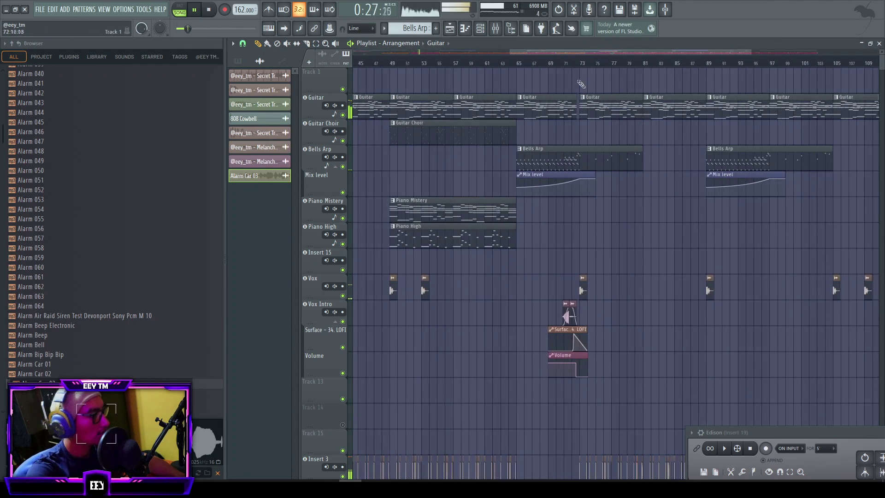
scroll(567, 66, "down", 4)
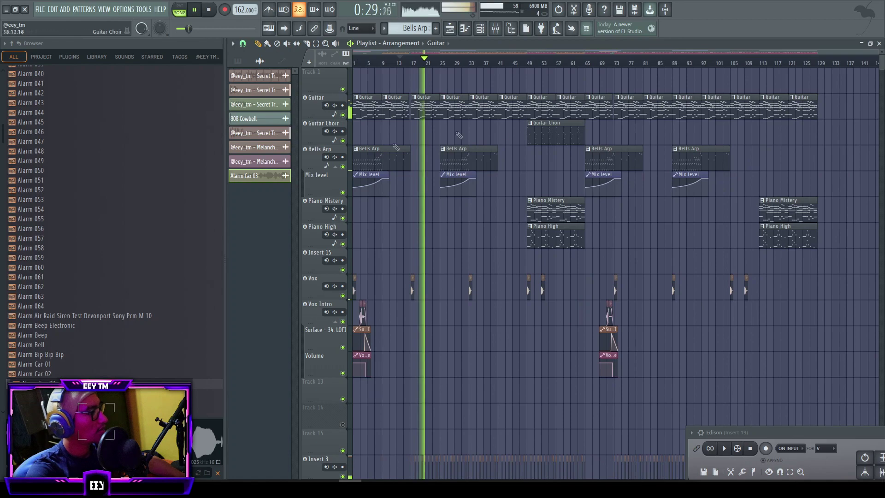
left_click(603, 63)
scroll(624, 134, "up", 6)
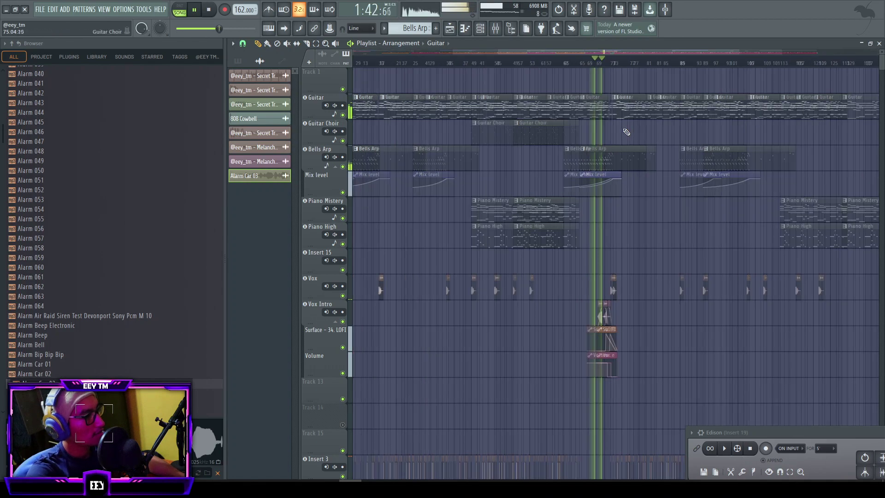
left_click_drag(631, 145, 620, 174)
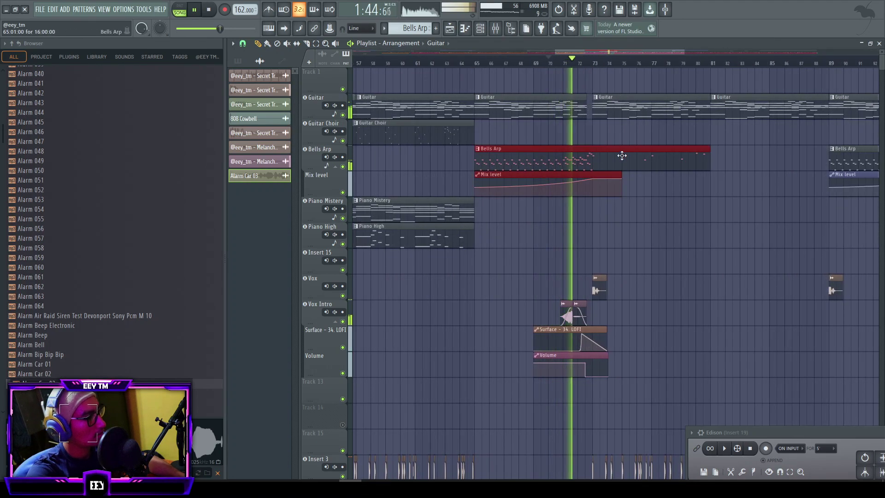
scroll(611, 140, "up", 10)
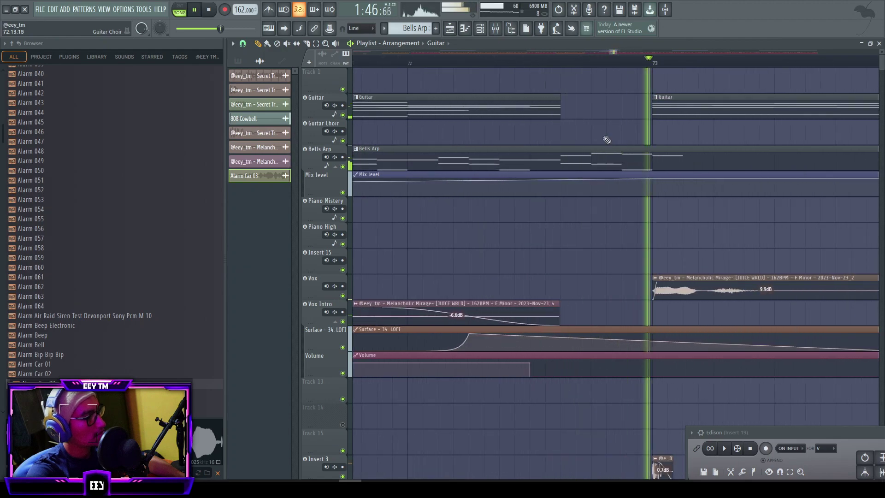
- Slice the Bells Arp clip midway through bar 72 and at bar 73, removing the piece between the cuts
key("space")
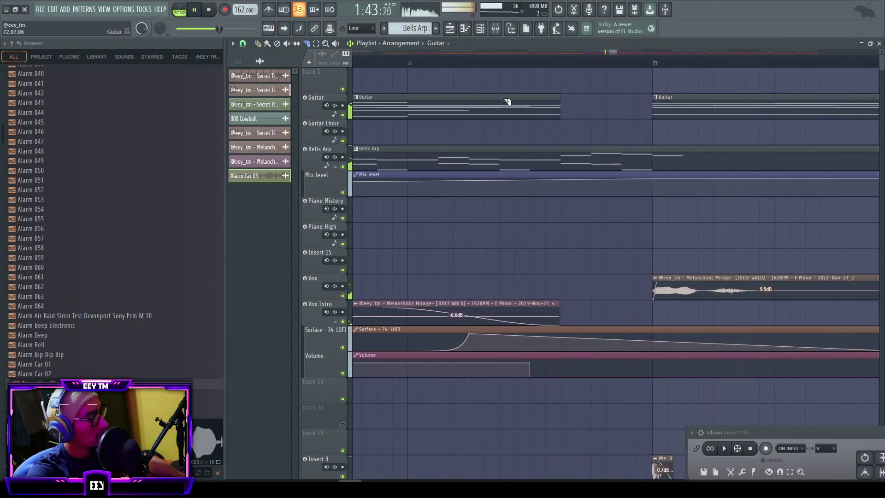
scroll(527, 103, "down", 3)
scroll(519, 132, "down", 4)
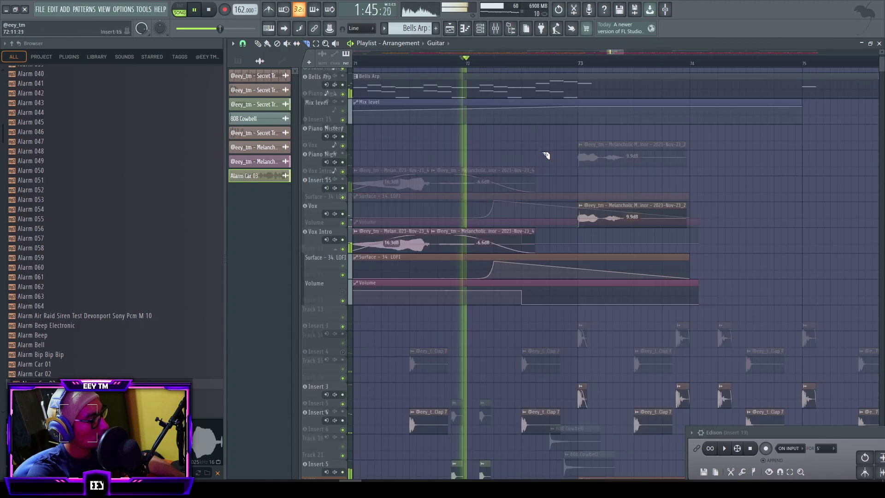
scroll(546, 155, "up", 3)
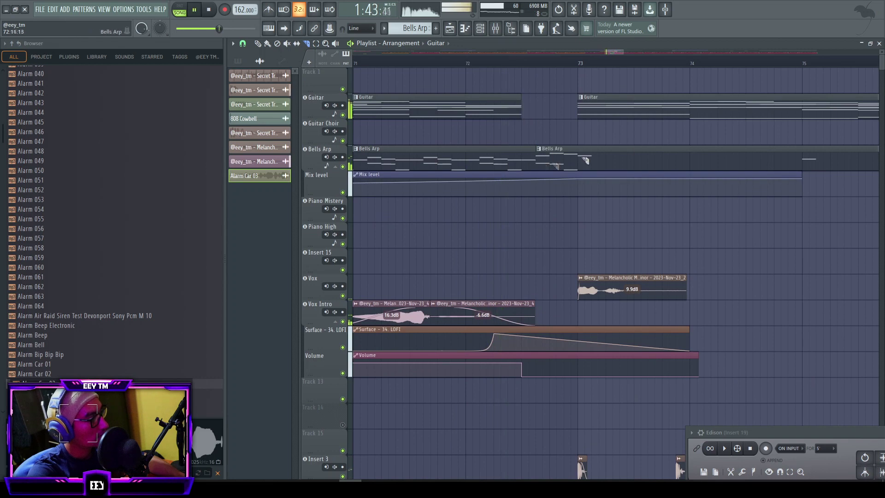
left_click_drag(582, 143, 582, 173)
left_click(258, 44)
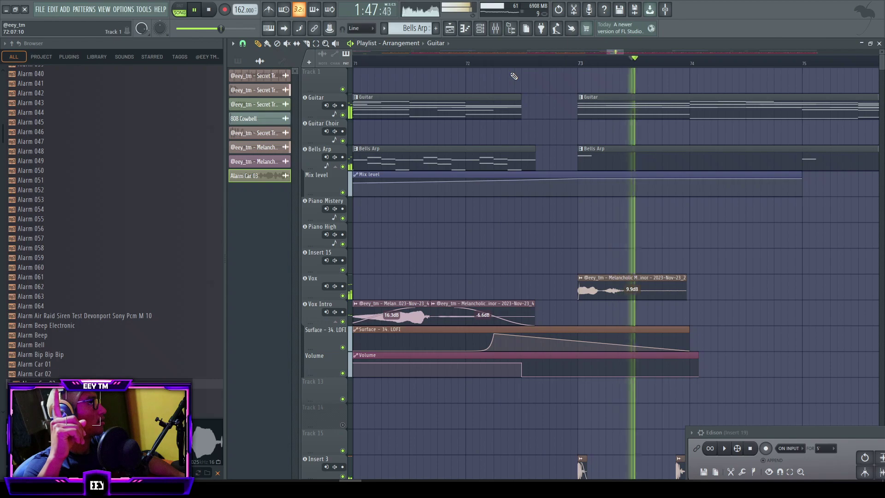
- Play the bar 73 transition and the intro up to bar 17, comparing their melody, drum, 808 and WET FX clips
scroll(514, 76, "down", 15)
scroll(704, 325, "down", 6, "ctrl")
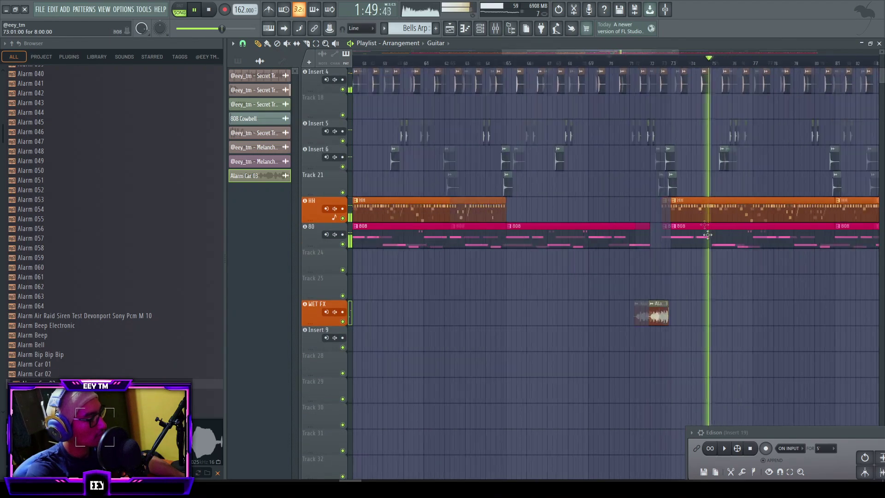
key("space")
scroll(691, 323, "up", 3, "ctrl")
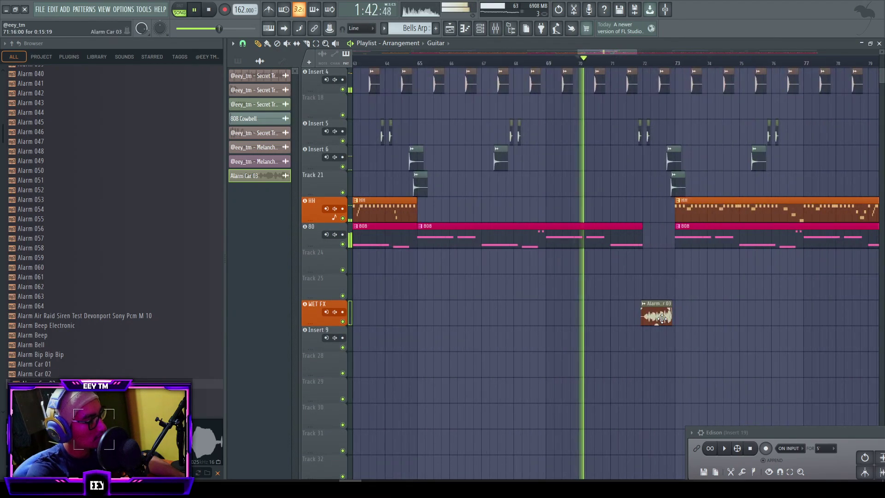
scroll(671, 303, "up", 8)
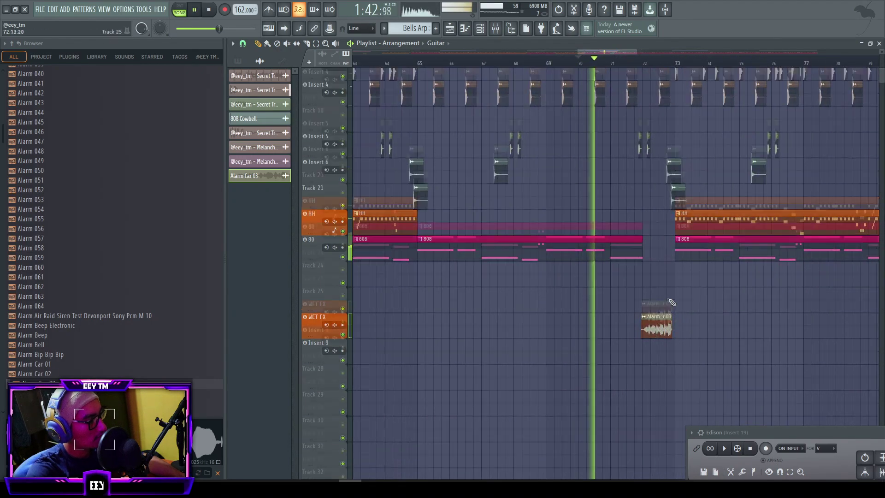
scroll(656, 300, "down", 6)
scroll(659, 304, "down", 2)
scroll(669, 322, "up", 6, "ctrl")
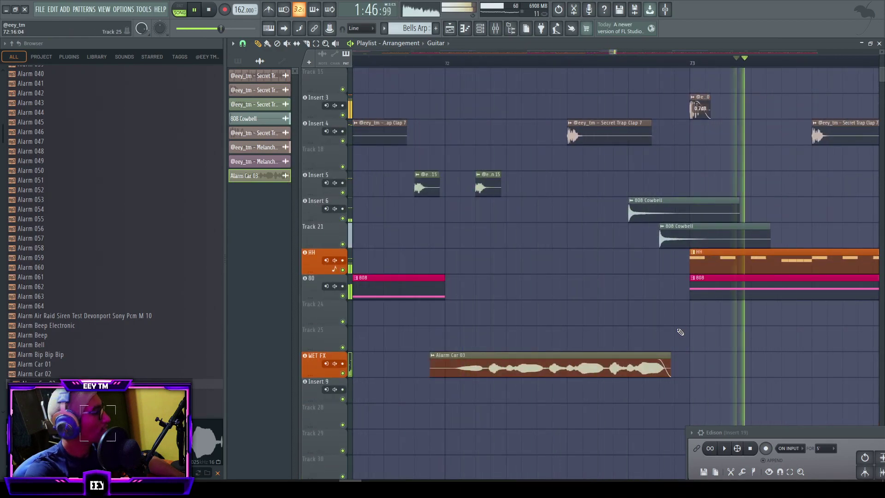
scroll(680, 332, "down", 3, "ctrl")
scroll(680, 332, "down", 10, "ctrl")
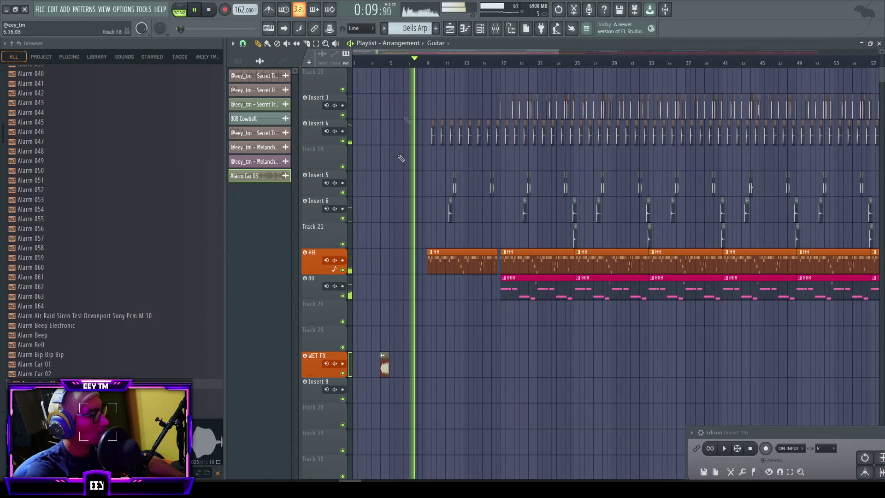
scroll(407, 120, "up", 14)
scroll(595, 82, "up", 4, "ctrl")
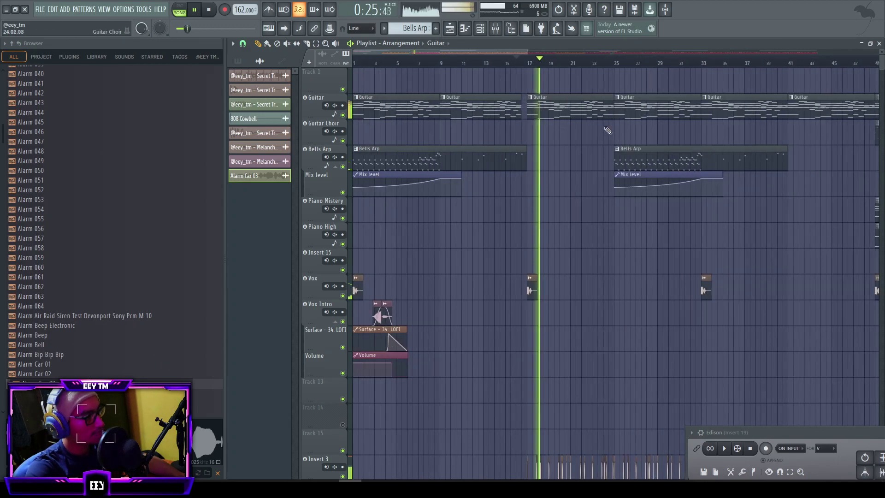
scroll(439, 193, "down", 14)
key("space")
- Move the second Vox Intro clips, Surface and Volume automation, and Alarm Car 03 clip four bars earlier, with the automation starting at bar 65
scroll(439, 217, "up", 6, "ctrl")
scroll(461, 242, "down", 8, "ctrl")
scroll(681, 338, "up", 6, "ctrl")
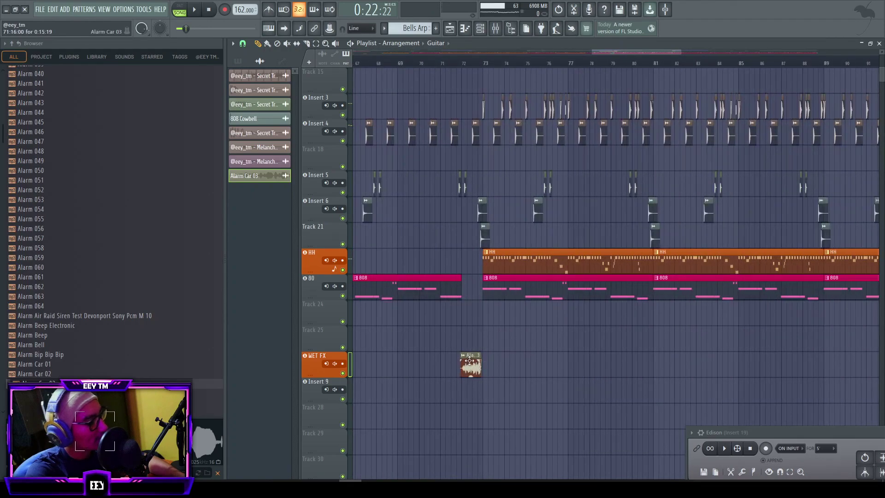
scroll(471, 351, "down", 3, "ctrl")
scroll(501, 314, "up", 5)
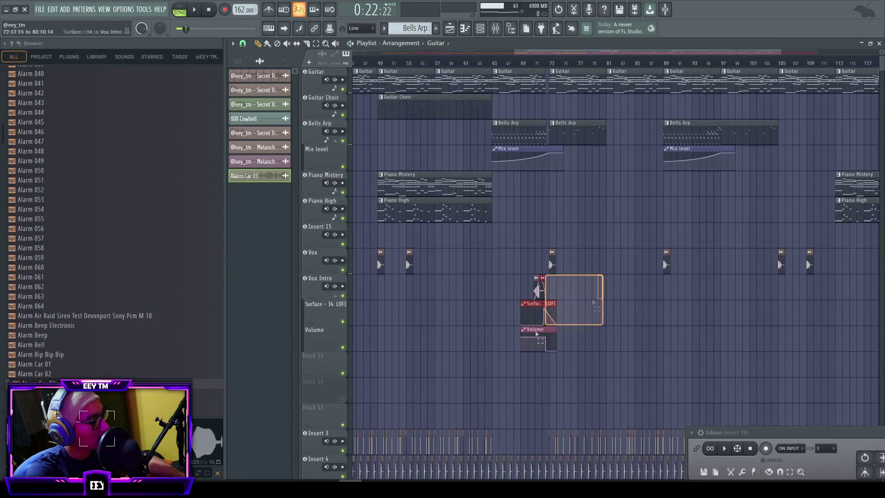
scroll(572, 353, "down", 6)
scroll(538, 368, "up", 11)
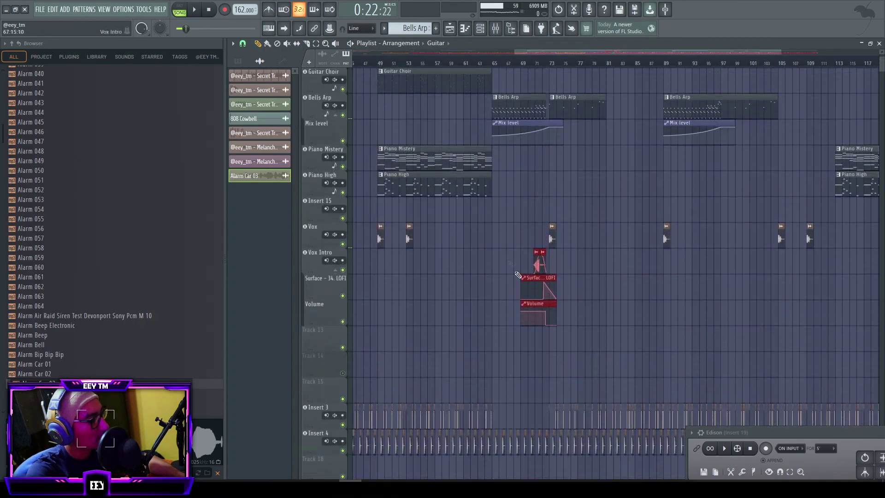
scroll(517, 273, "up", 3, "ctrl")
left_click(492, 280)
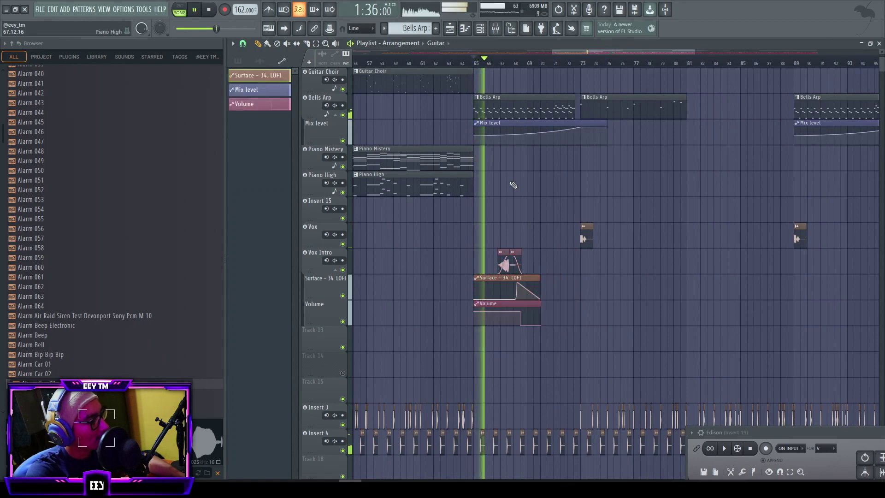
- Play from bar 65 and examine the vocal effects, drums, 808 and melody clips leading into bar 73
scroll(520, 194, "up", 2)
scroll(544, 226, "down", 14)
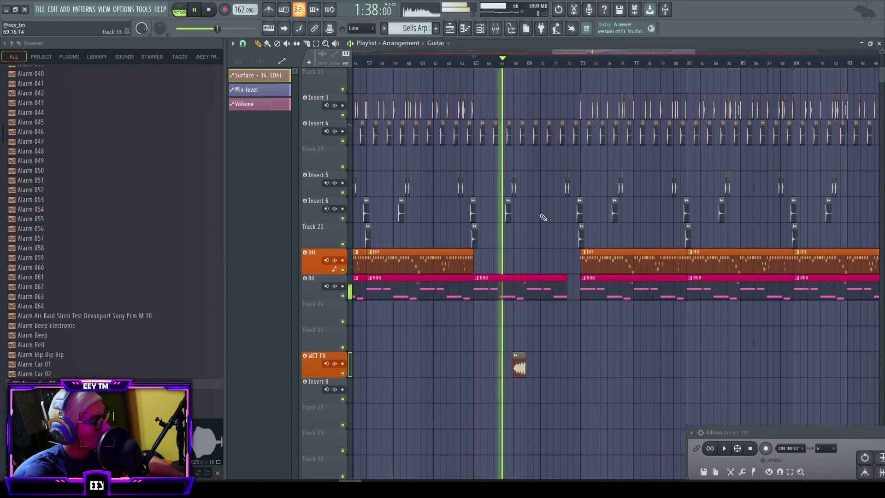
scroll(535, 230, "up", 4)
scroll(537, 236, "up", 4, "ctrl")
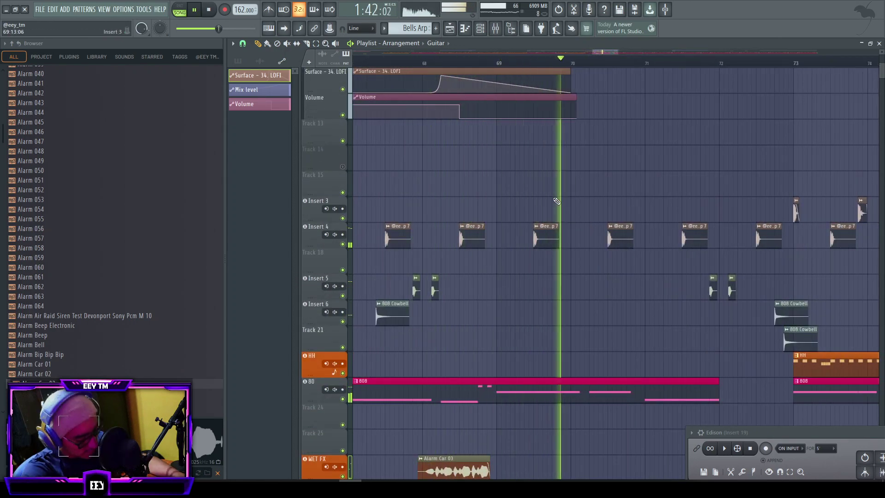
scroll(562, 177, "up", 7)
scroll(525, 176, "down", 3, "ctrl")
scroll(618, 230, "up", 3, "ctrl")
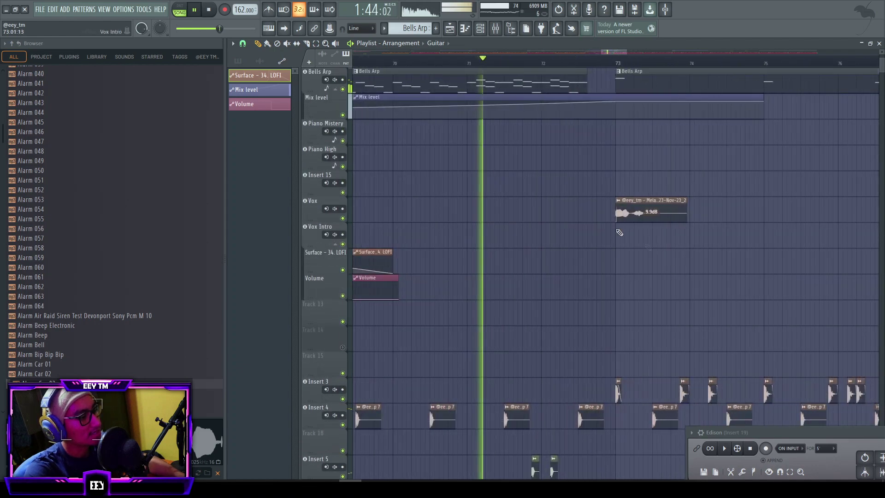
scroll(610, 228, "down", 7)
scroll(622, 235, "up", 4, "ctrl")
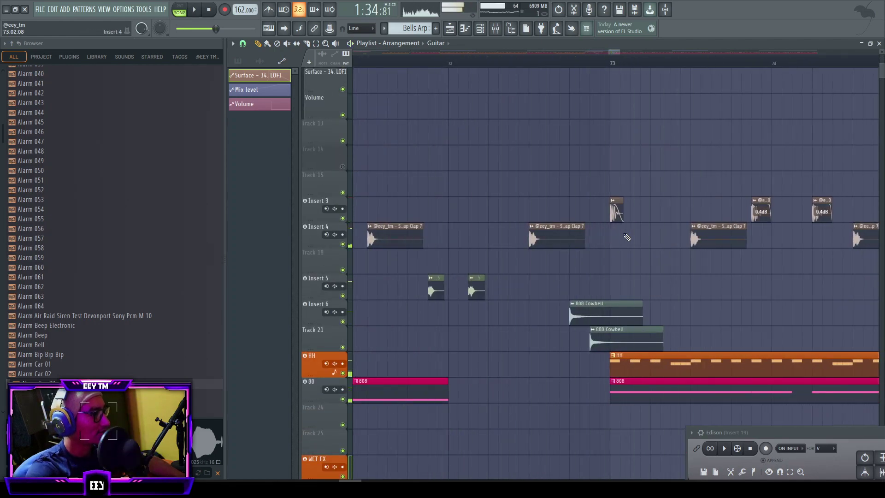
- Make the Mix level automation clip at bar 65 unique and add a sharp dip in its curve just before bar 73
scroll(613, 235, "up", 10)
scroll(616, 237, "down", 5, "ctrl")
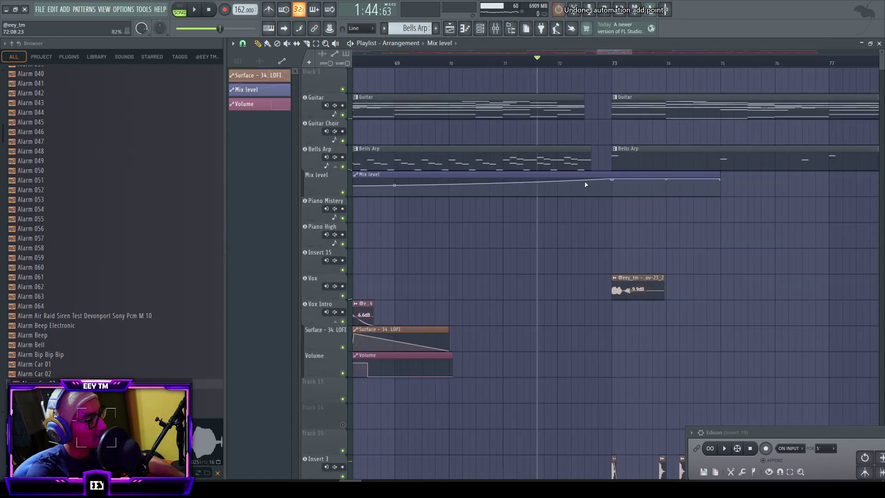
scroll(584, 185, "down", 4, "ctrl")
right_click(459, 180)
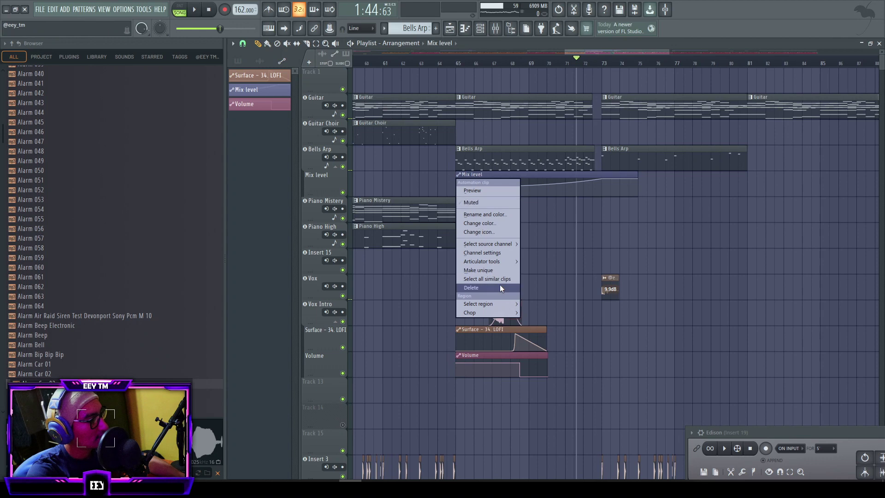
left_click(496, 270)
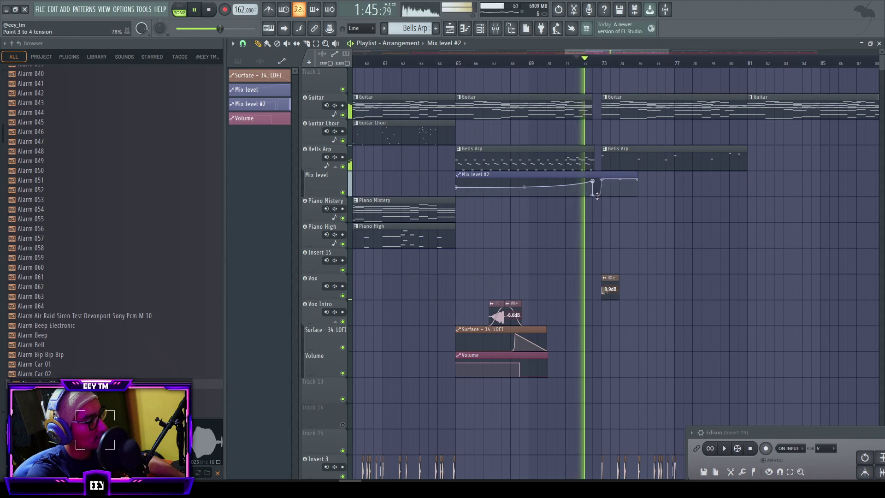
scroll(604, 215, "up", 6, "ctrl")
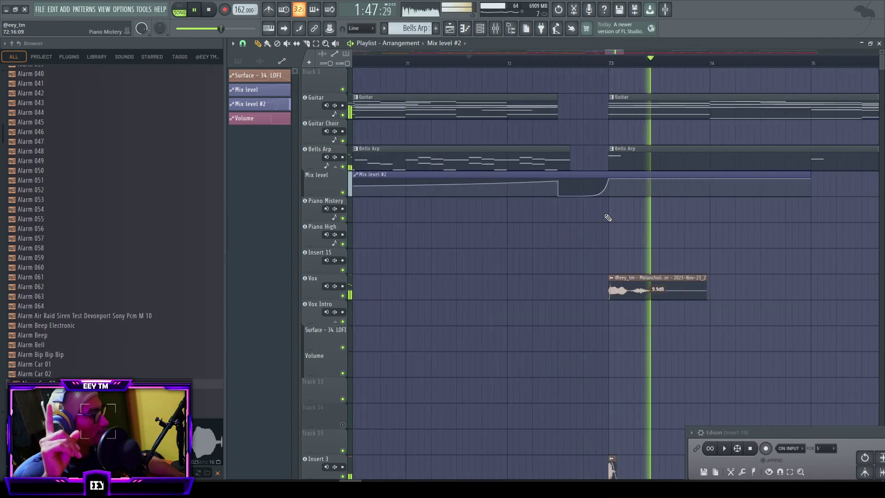
- Remove the two 808 Cowbell clips just before bar 73 from Insert 6 and Track 21 and replay the transition
scroll(608, 218, "down", 5)
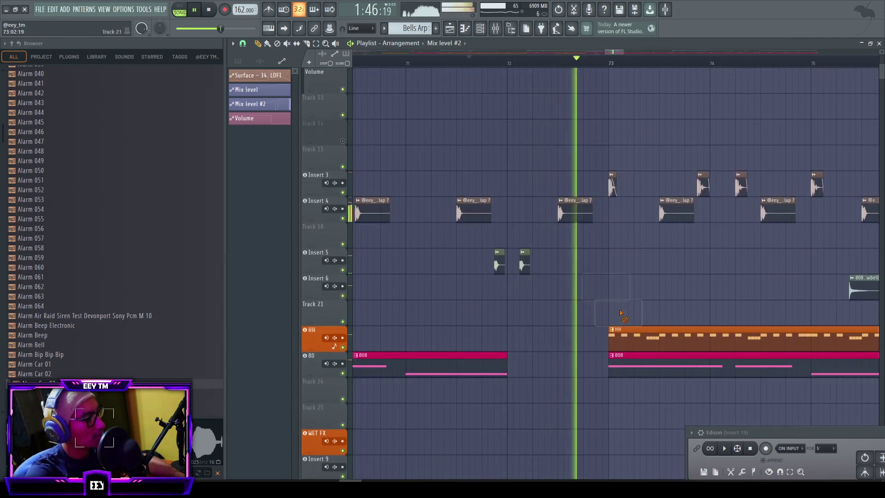
scroll(589, 281, "down", 4, "ctrl")
left_click(525, 61)
scroll(543, 152, "up", 5)
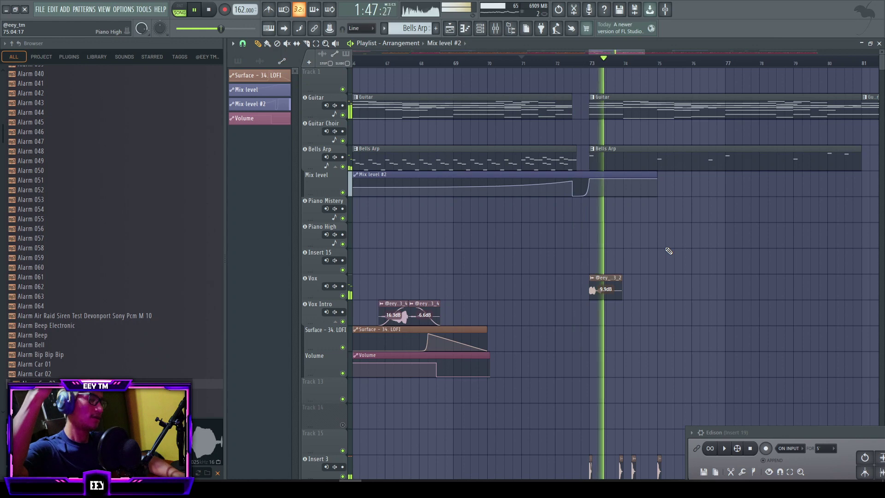
- Reshape the Mix level #2 dip with a steep drop midway through bar 72 and a curved rise into bar 73
scroll(567, 201, "up", 4, "ctrl")
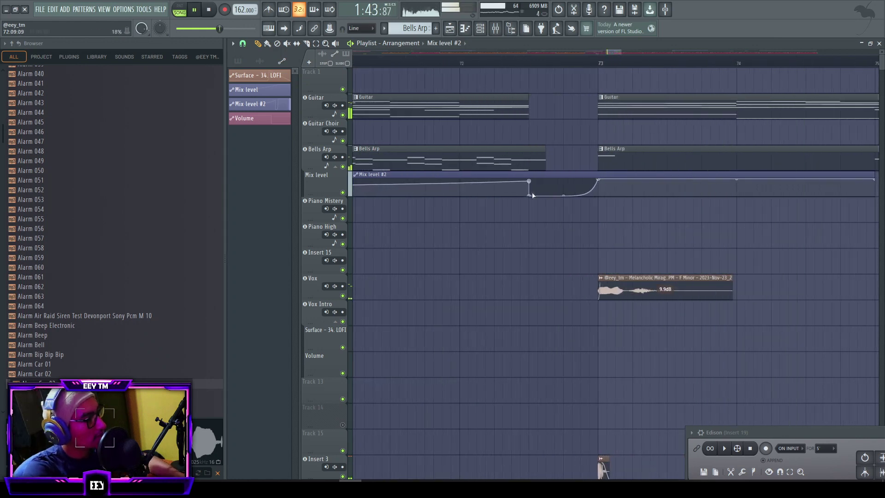
key("ctrl+z")
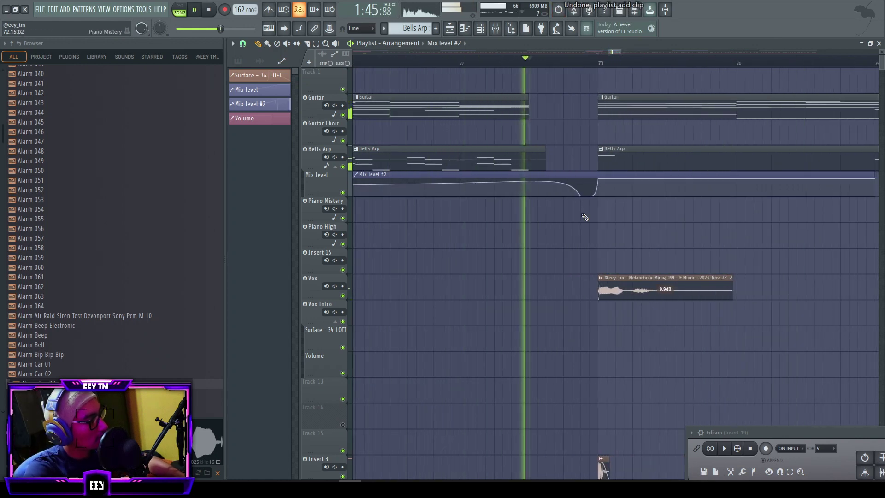
key("space")
left_click_drag(555, 191, 555, 191)
right_click(588, 196)
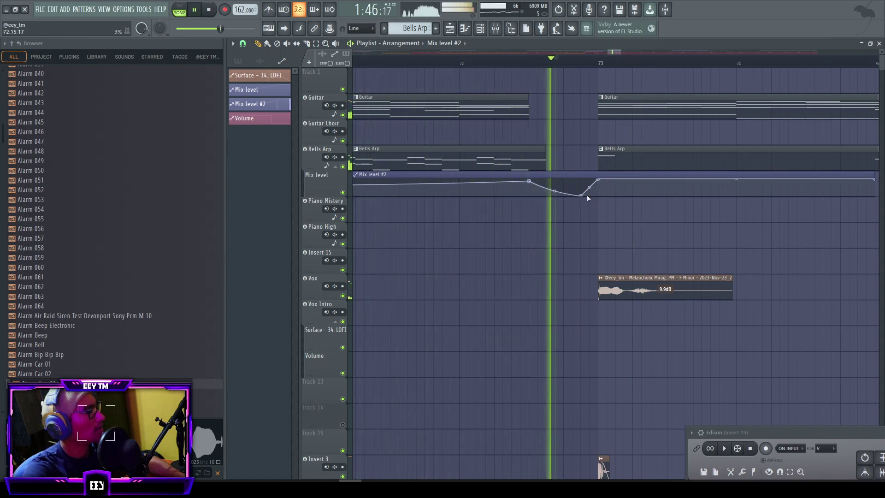
right_click(533, 194)
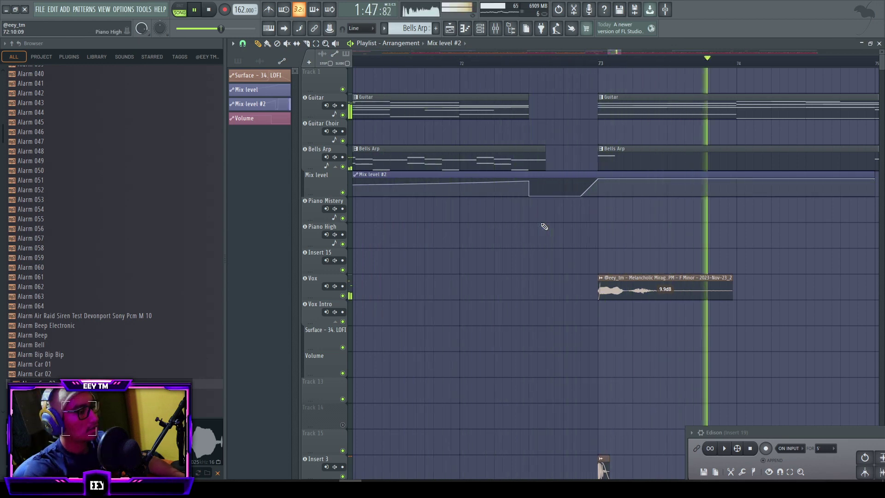
left_click_drag(570, 196, 585, 217)
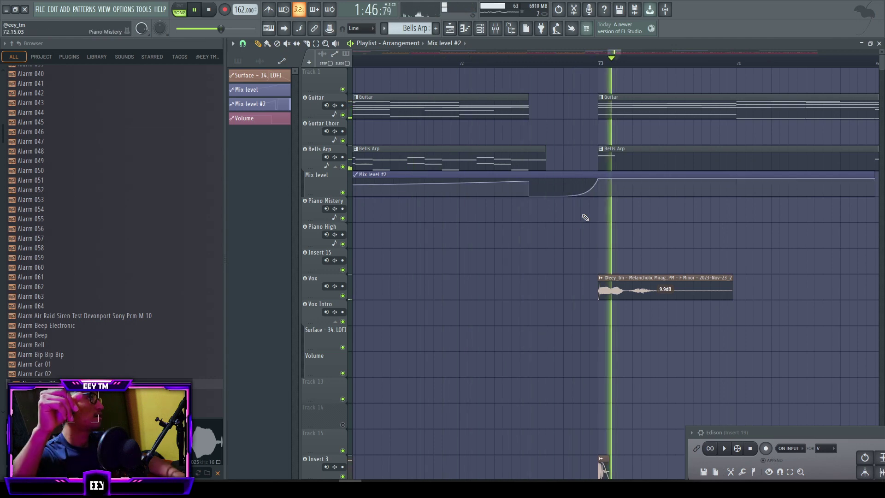
- Place an 808 Cowbell clip on Insert 6 in the last part of bar 72 and play the transition
scroll(585, 231, "down", 4)
scroll(584, 233, "down", 9)
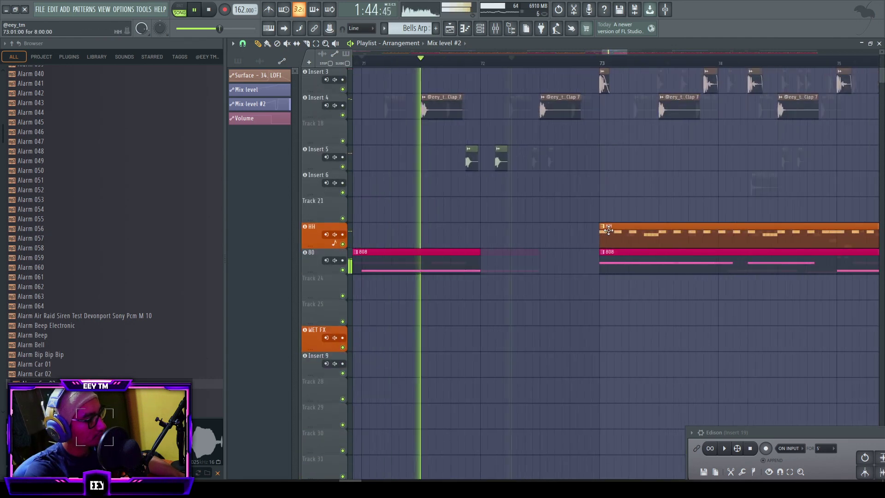
scroll(607, 194, "up", 4)
left_click_drag(755, 187, 505, 180)
scroll(498, 198, "up", 8)
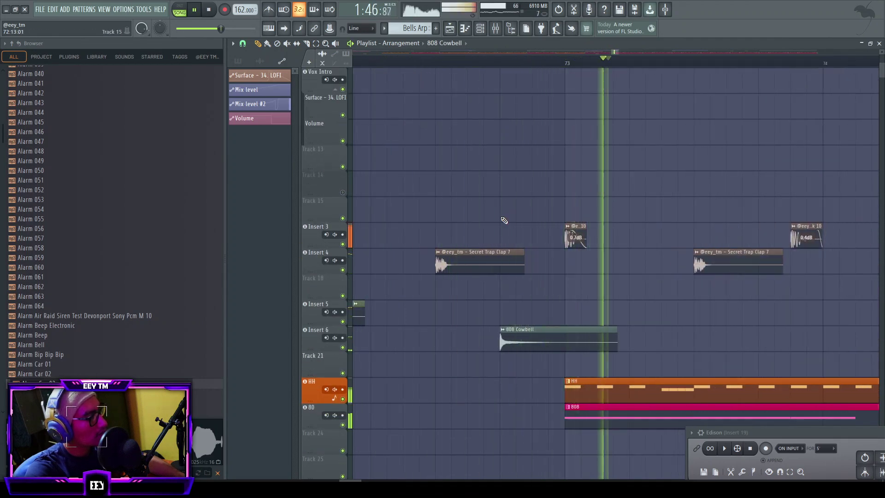
key("space")
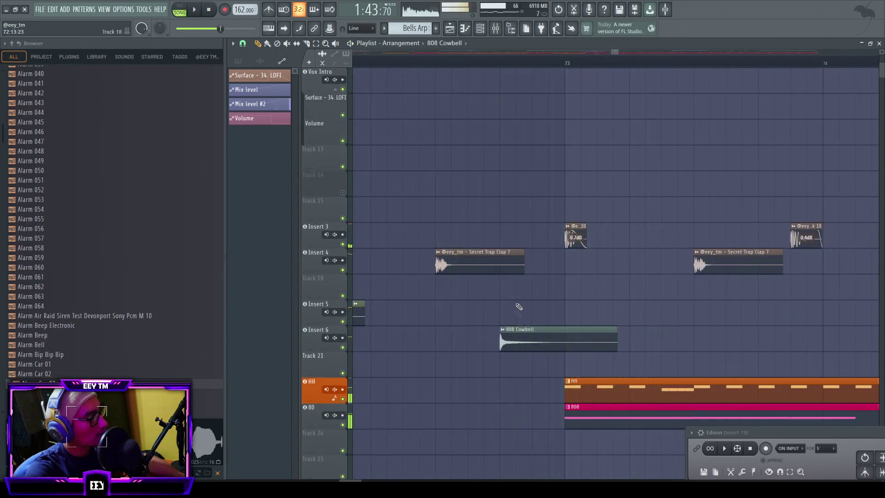
- Shorten the 808 Cowbell clip on Insert 6 and place it two grid steps before bar 73
left_click_drag(473, 337, 490, 336)
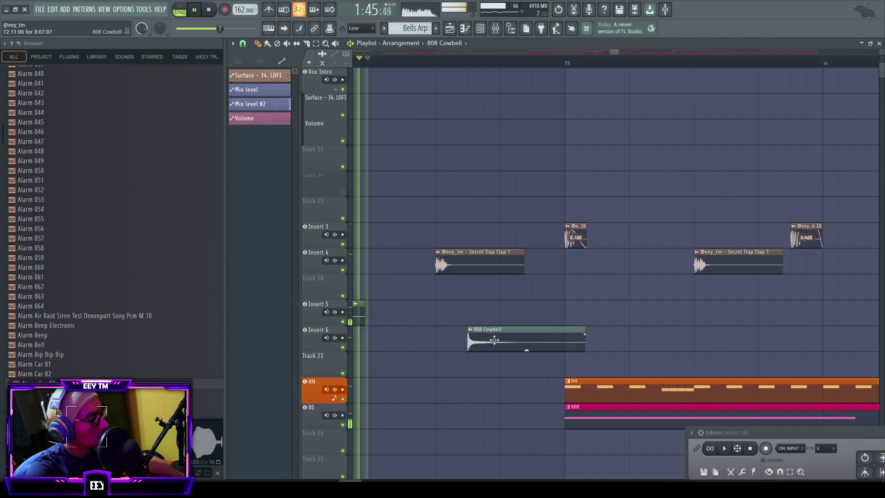
key("space")
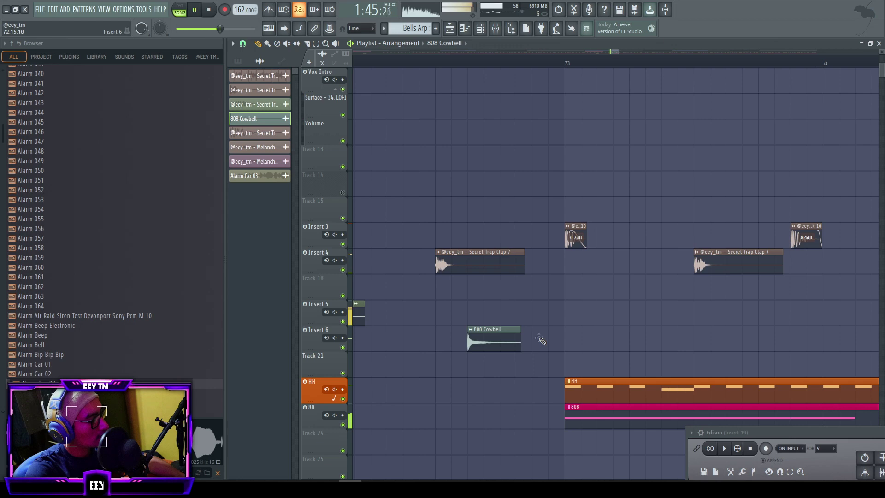
left_click(540, 340)
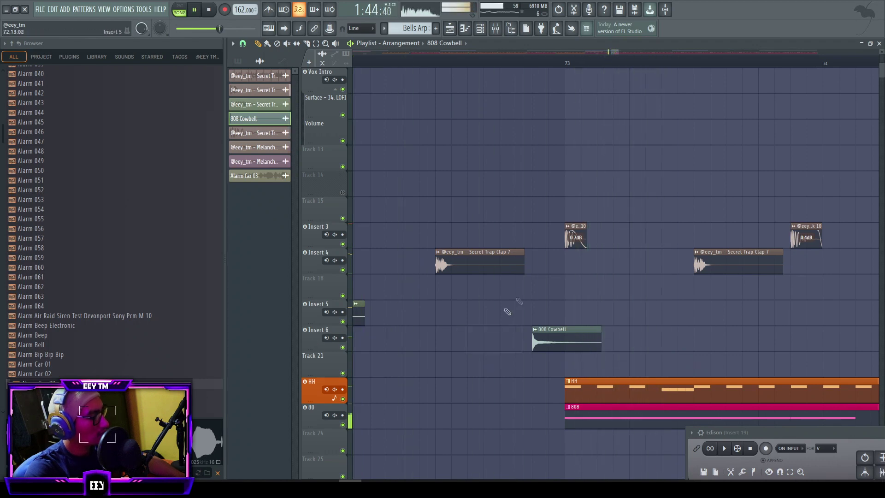
- Rename the Insert 3, Insert 4, Insert 5 and Insert 6 tracks to Kick, Clap, Perc and Perc 2
scroll(508, 312, "up", 5)
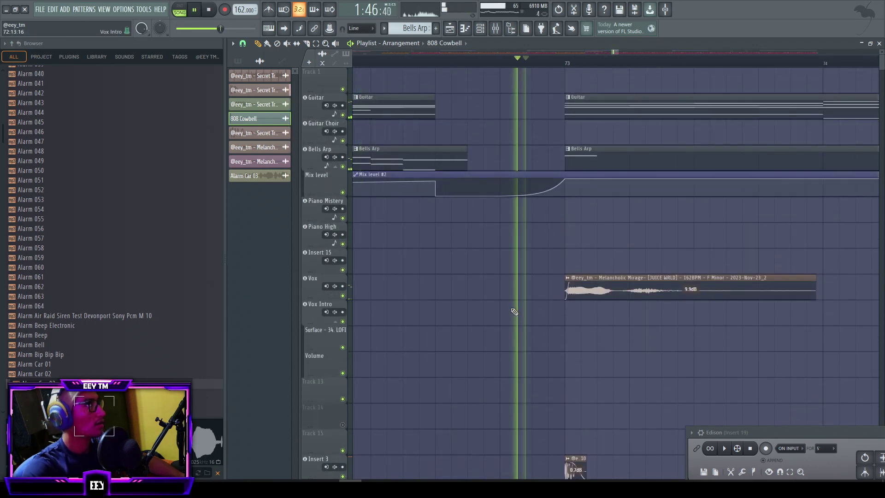
scroll(516, 309, "down", 2, "ctrl")
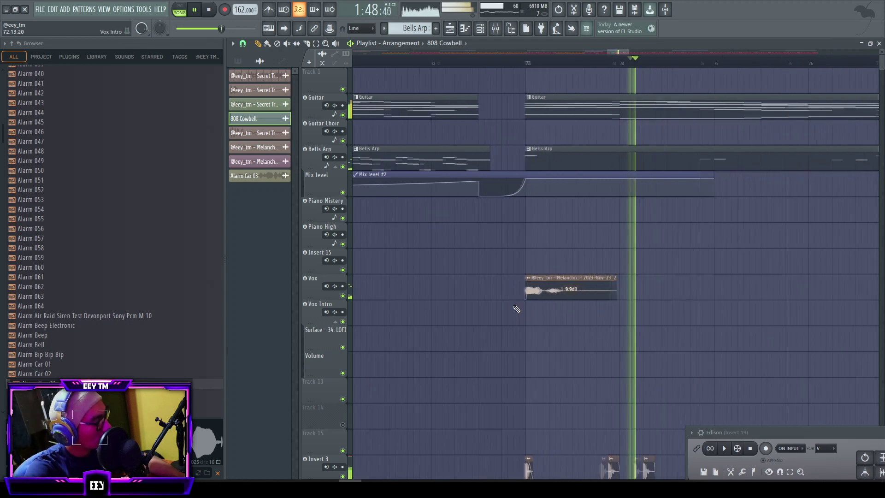
scroll(516, 309, "down", 4)
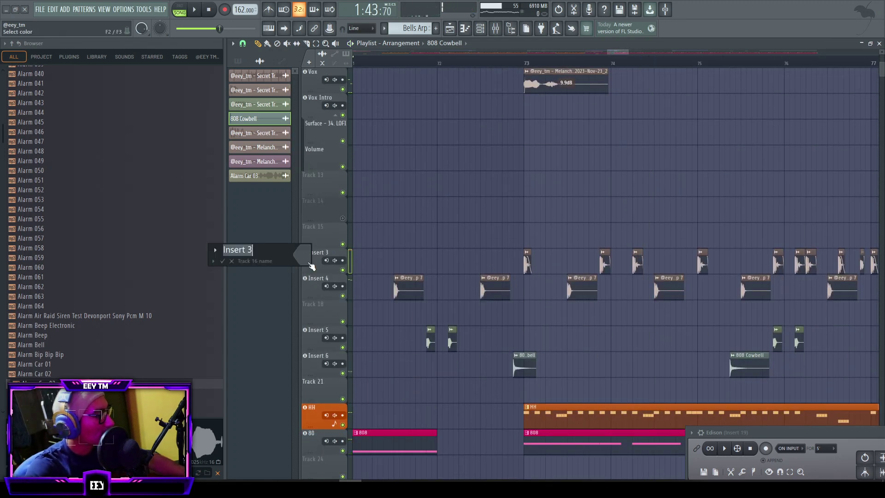
double_click(317, 289)
key("Return")
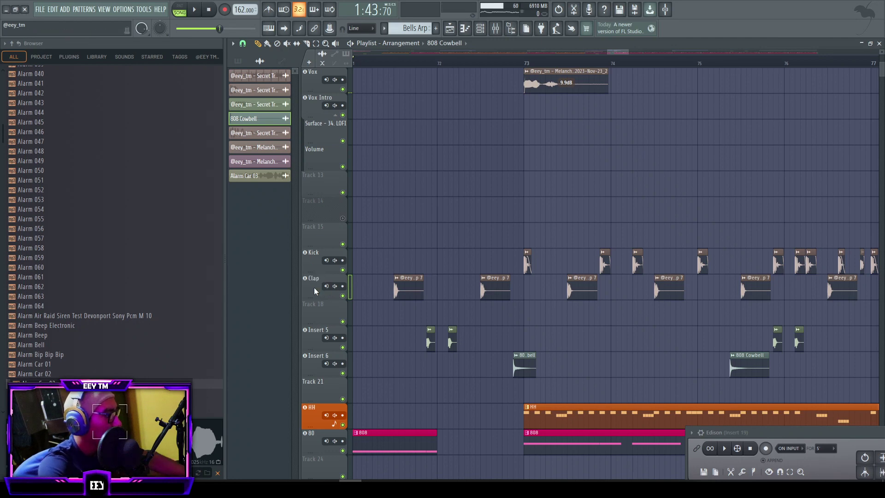
double_click(320, 346)
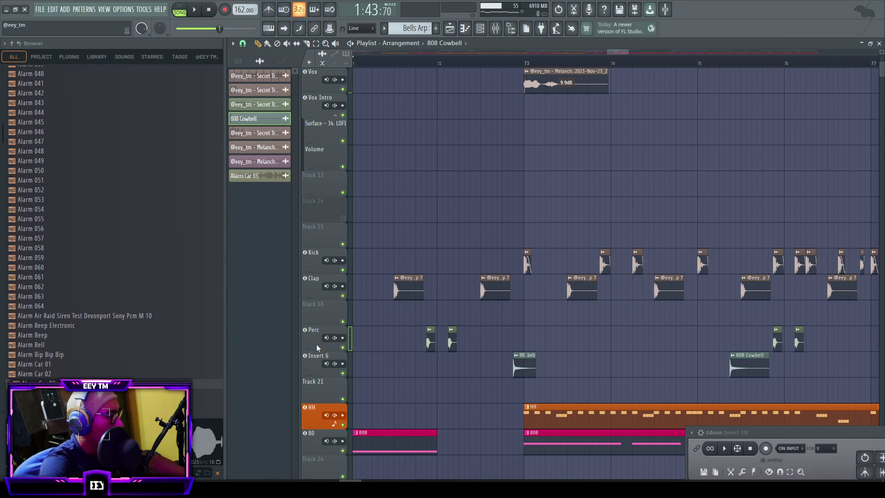
double_click(315, 371)
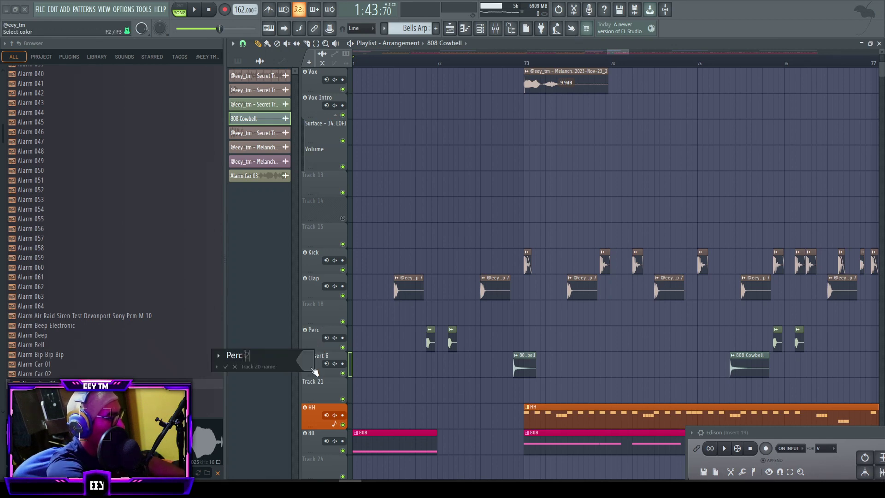
- Auto-name the bass track below HH after its 808 clip and rename the Insert 9 track to DRY FX
scroll(415, 286, "down", 3)
right_click(308, 285)
left_click(362, 267)
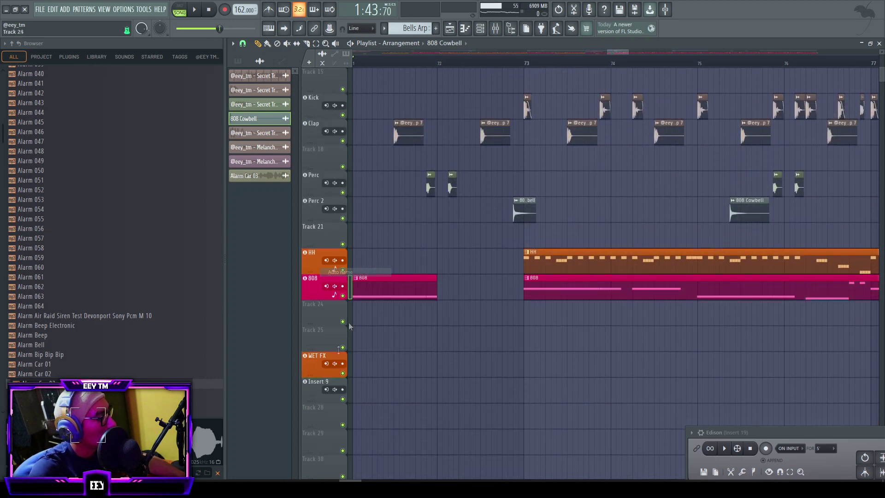
double_click(311, 385)
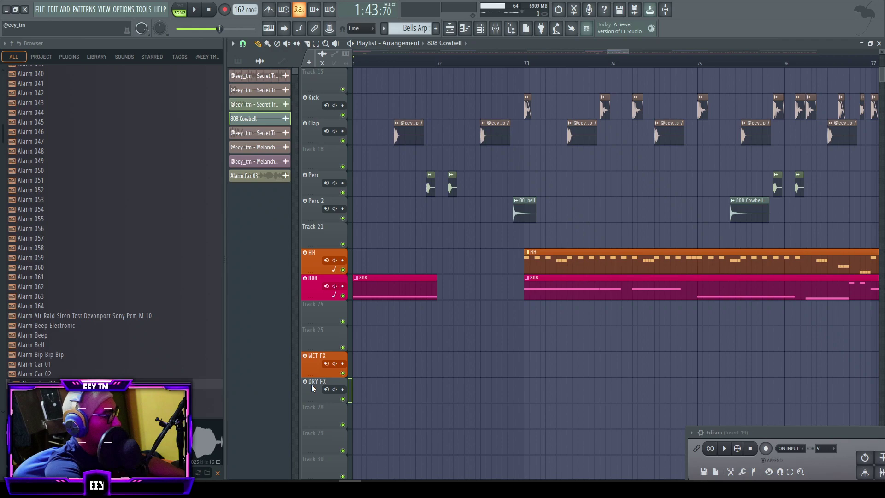
- Save the project and set the playback position to about bar 20 in the full arrangement
scroll(500, 225, "up", 7)
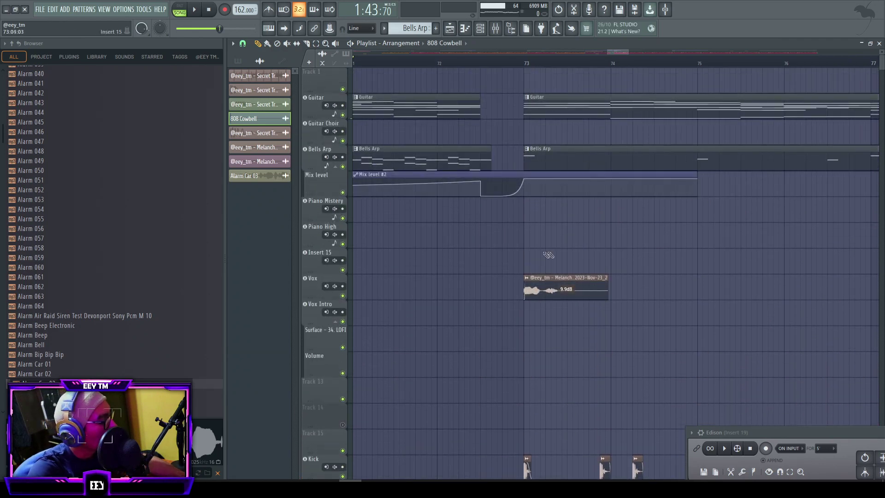
scroll(551, 256, "down", 10)
scroll(553, 259, "down", 6)
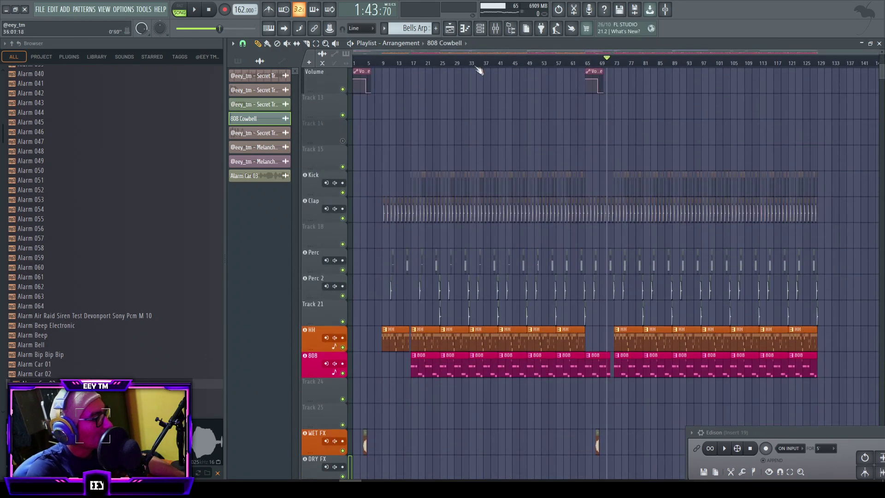
left_click(423, 63)
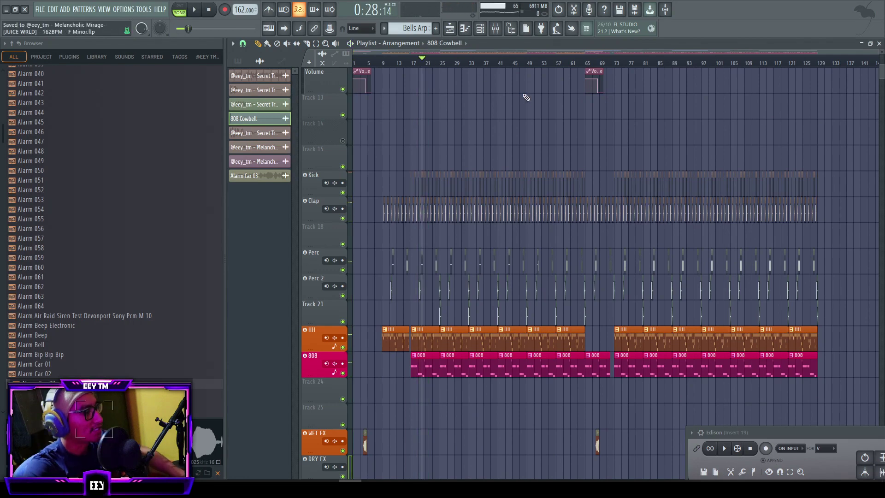
- Play the arrangement's ending from about bar 124, examine where the clips stop and set the playback position to bar 113
scroll(526, 98, "up", 5)
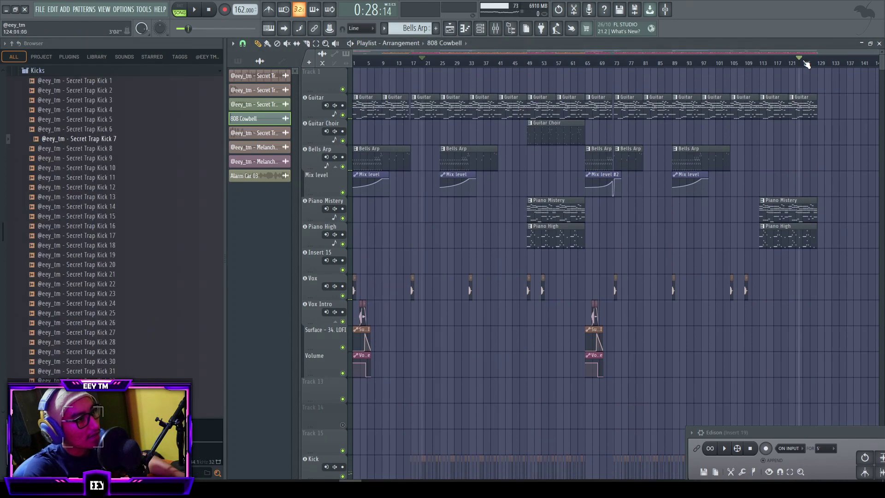
key("space")
scroll(821, 105, "down", 7)
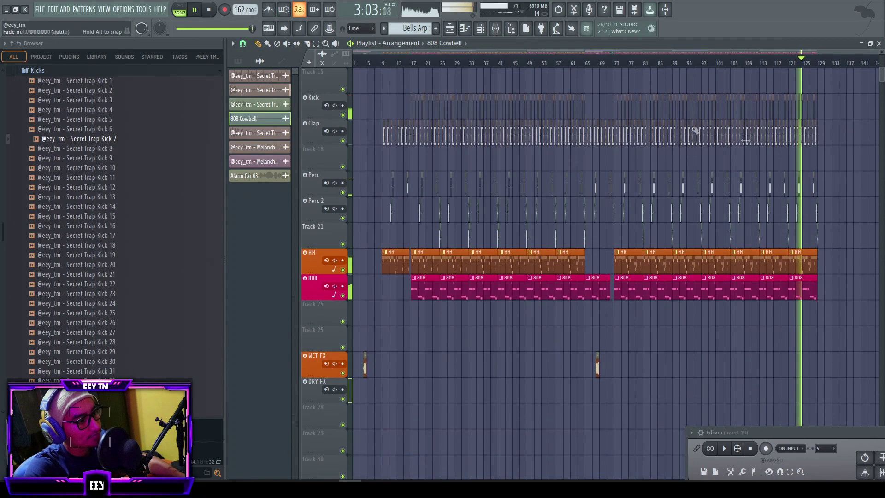
scroll(839, 210, "up", 7)
left_click(678, 64)
scroll(732, 171, "up", 7)
scroll(732, 180, "down", 4)
scroll(732, 180, "down", 3)
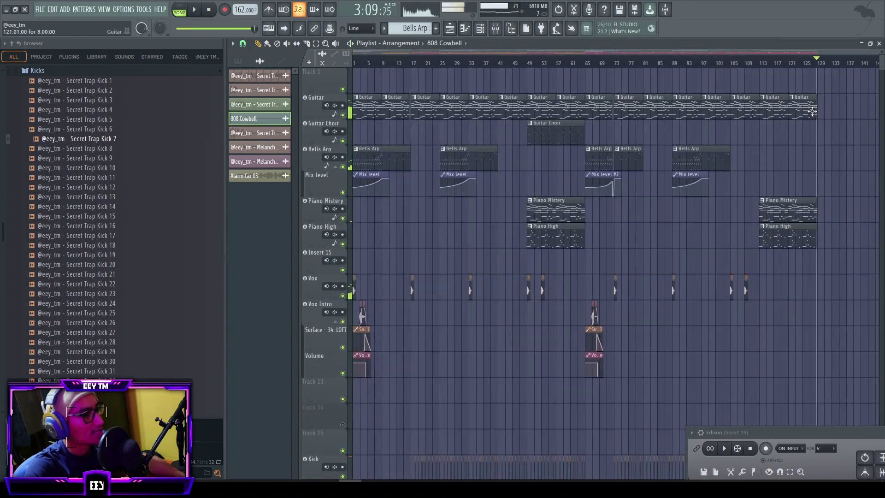
scroll(812, 111, "up", 5)
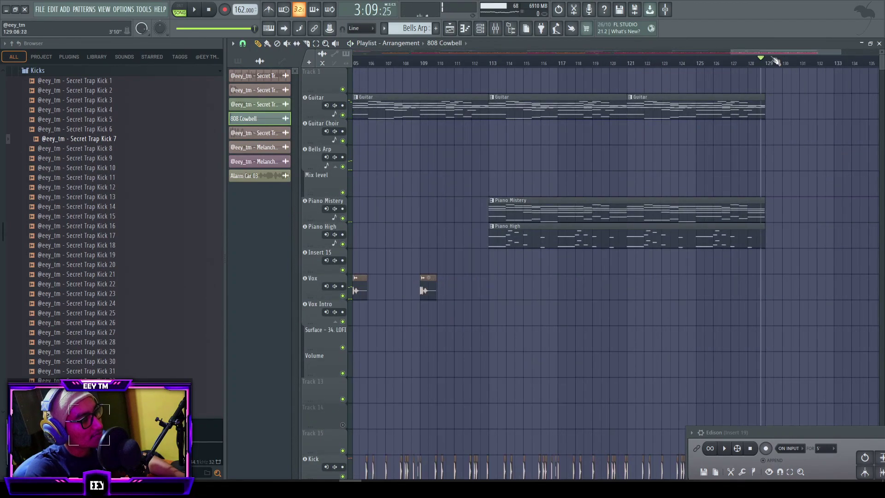
scroll(816, 165, "down", 2)
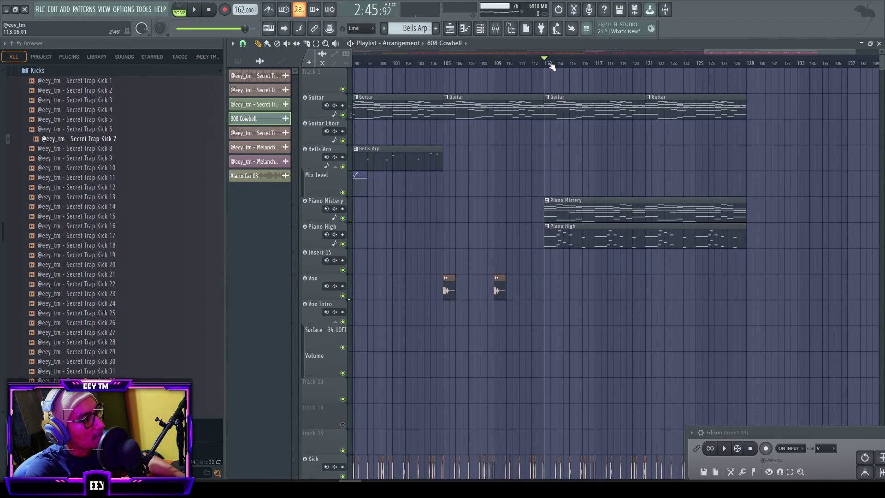
key("space")
key("space")
- Load Edison on the Master mixer track ahead of Fruity soft clipper and arm it for recording on input
left_click_drag(790, 431, 721, 406)
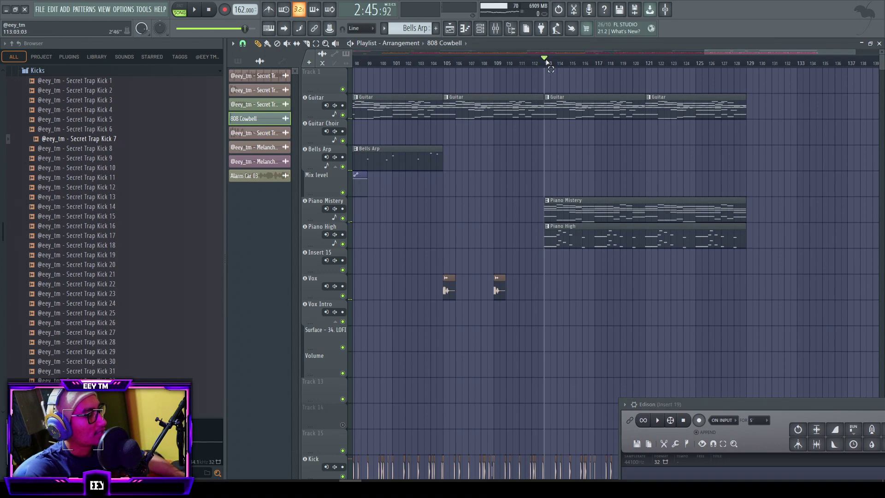
left_click(509, 29)
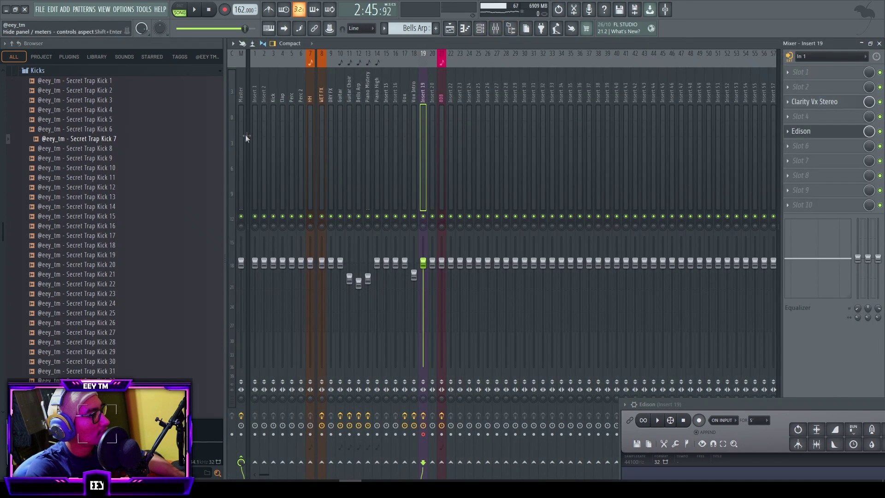
left_click(245, 135)
left_click(801, 175)
mouse_move(793, 187)
left_click(69, 181)
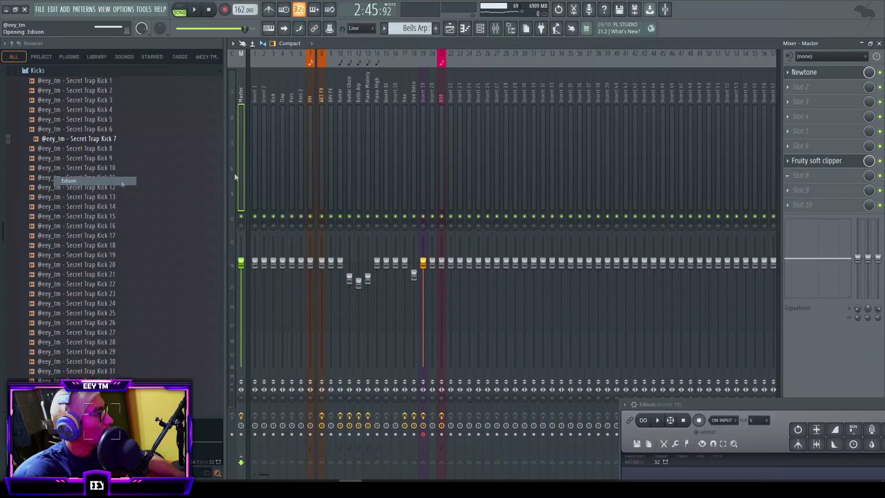
left_click(293, 114)
left_click(275, 290)
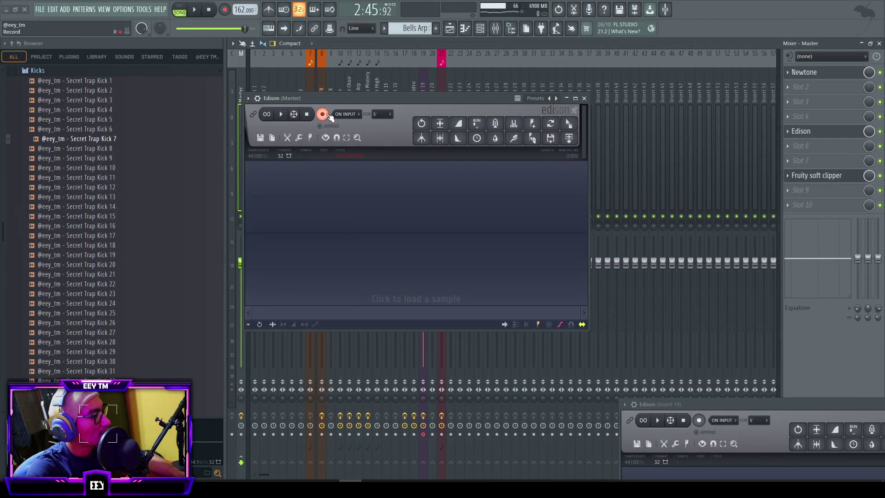
- Play the song from bar 113 to record the master output into Edison, keeping the arrangement in view
left_click(879, 43)
key("space")
left_click_drag(464, 98, 290, 167)
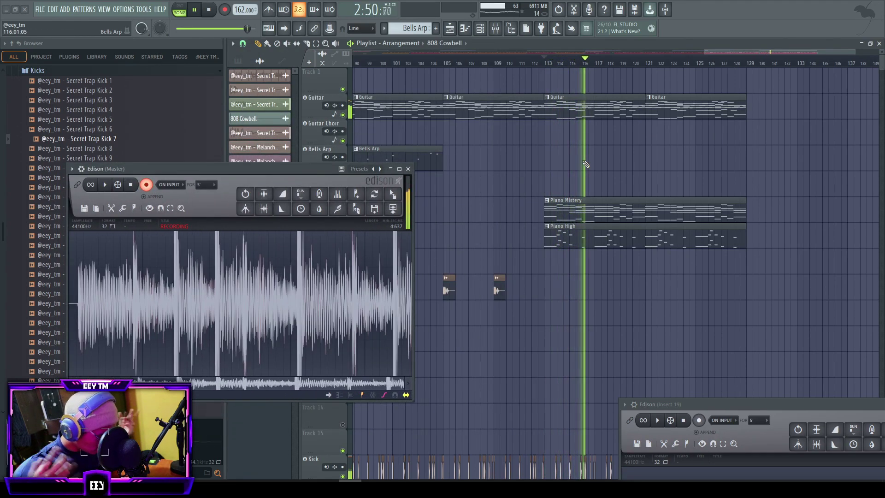
scroll(578, 160, "up", 3)
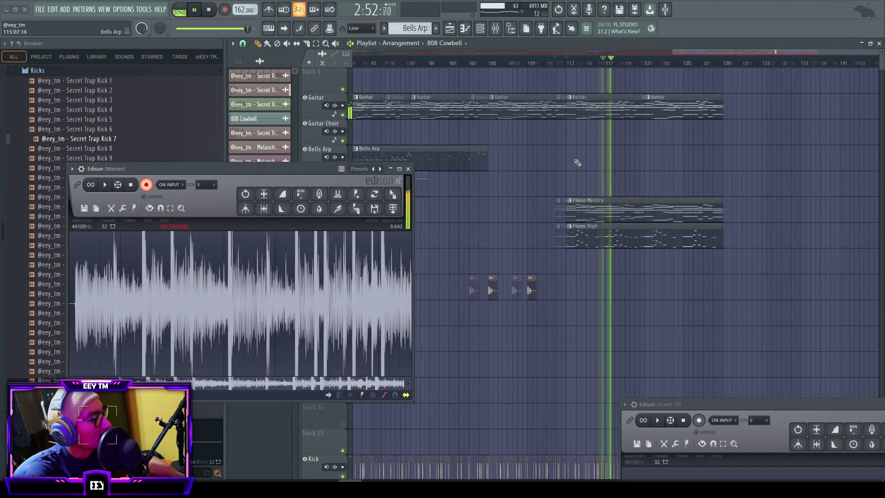
scroll(630, 171, "down", 8)
scroll(634, 210, "up", 7)
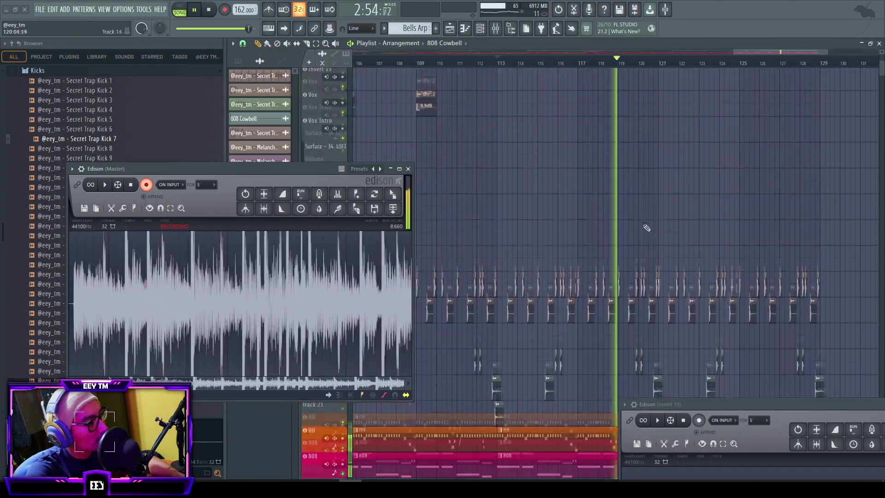
scroll(535, 194, "down", 8)
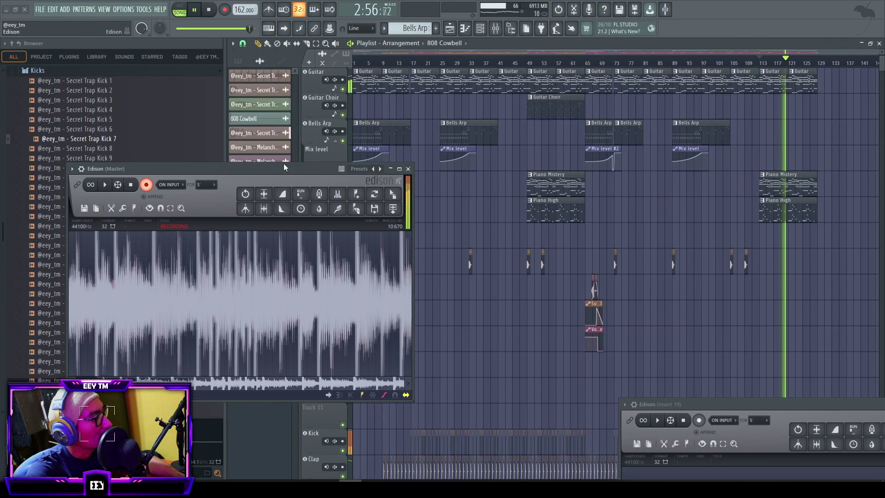
- Colour the mixer tracks from Guitar through Vox Intro green
left_click_drag(284, 169, 262, 204)
key("F9")
left_click(353, 127)
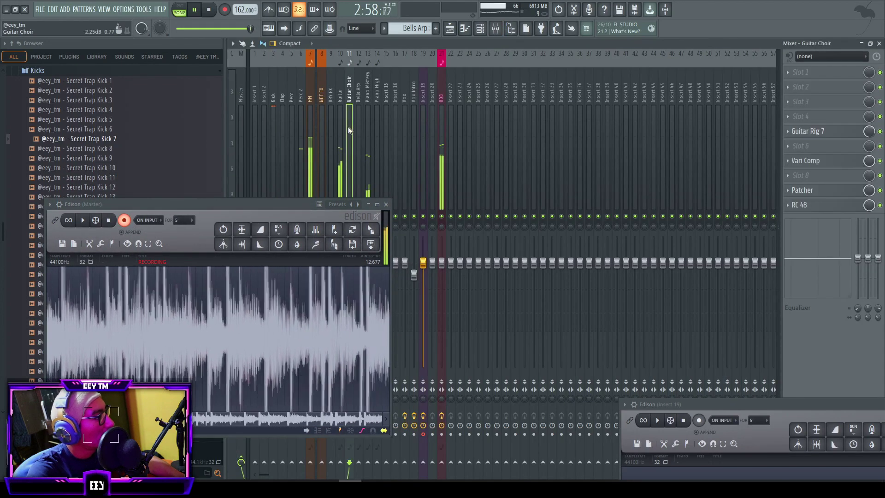
left_click_drag(341, 125, 411, 138)
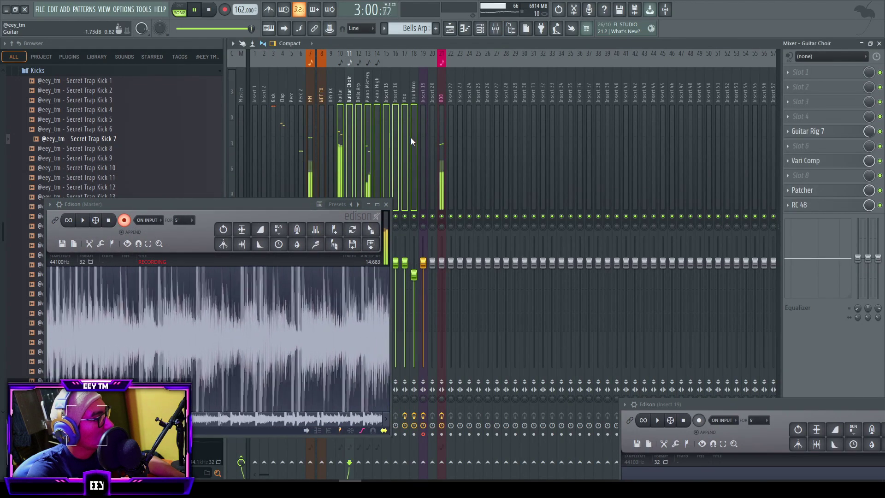
key("F2")
left_click(410, 138)
left_click(505, 257)
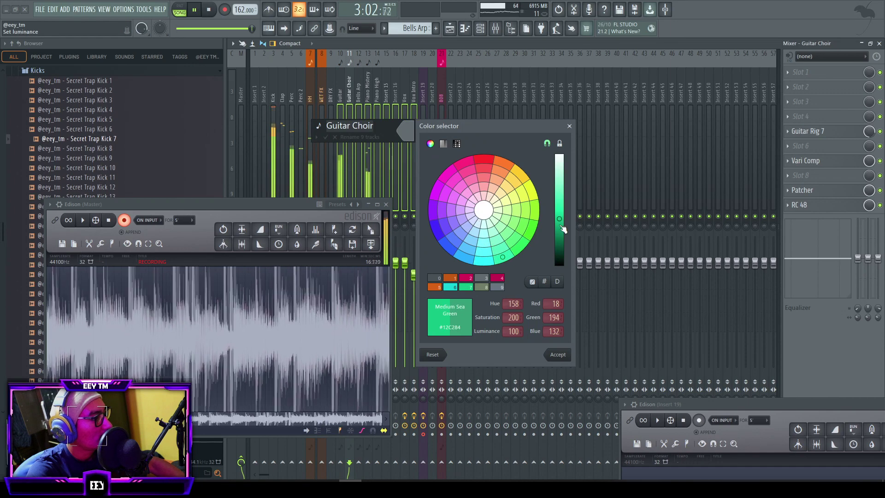
left_click(561, 220)
key("Return")
key("Return")
- Colour the mixer tracks from Kick through DRY FX orange
left_click(293, 123)
left_click_drag(274, 123, 327, 131)
key("F2")
left_click(325, 125)
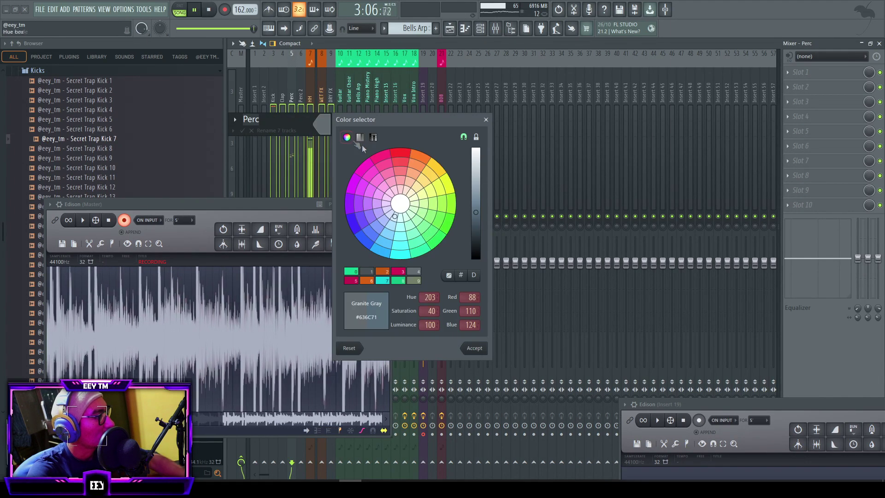
left_click(477, 195)
key("Return")
key("Return")
- Close the mixer and stop both song playback and the Edison recording
left_click(406, 146)
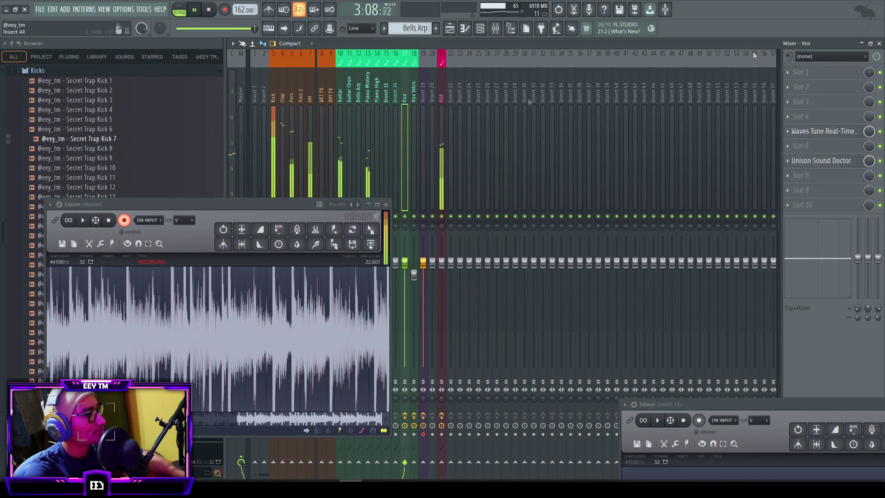
left_click(880, 43)
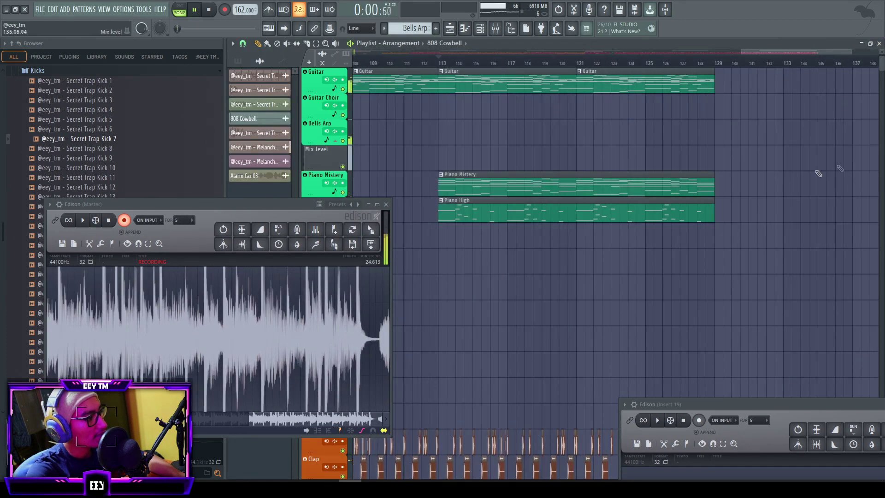
key("space")
left_click(124, 220)
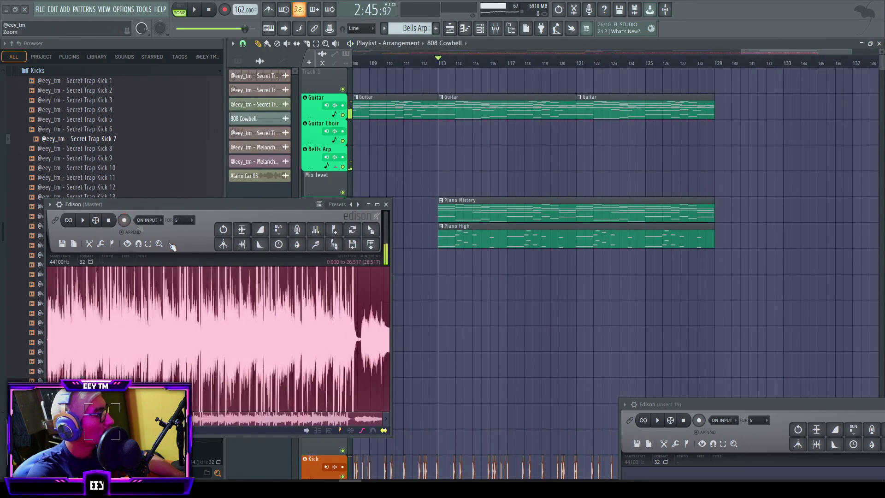
- Trim the Edison recording to its first 10.283 seconds and fade it out from 5.597 seconds to the end
left_click(256, 243)
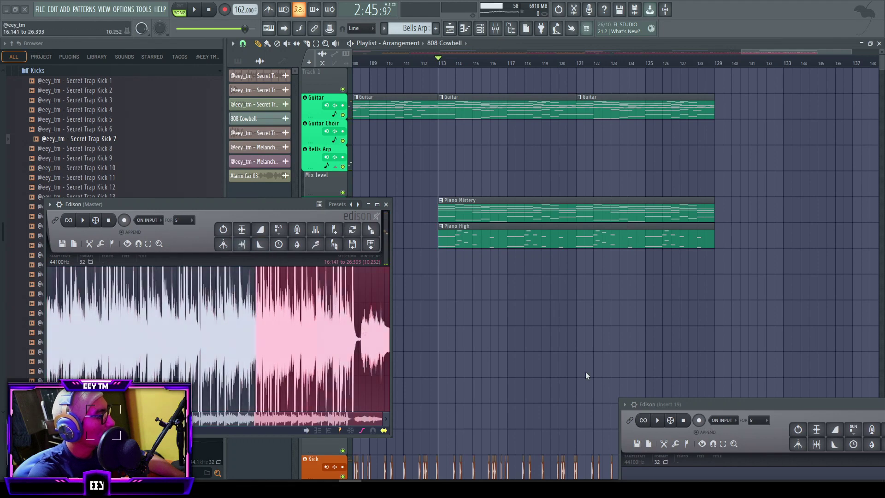
key("Delete")
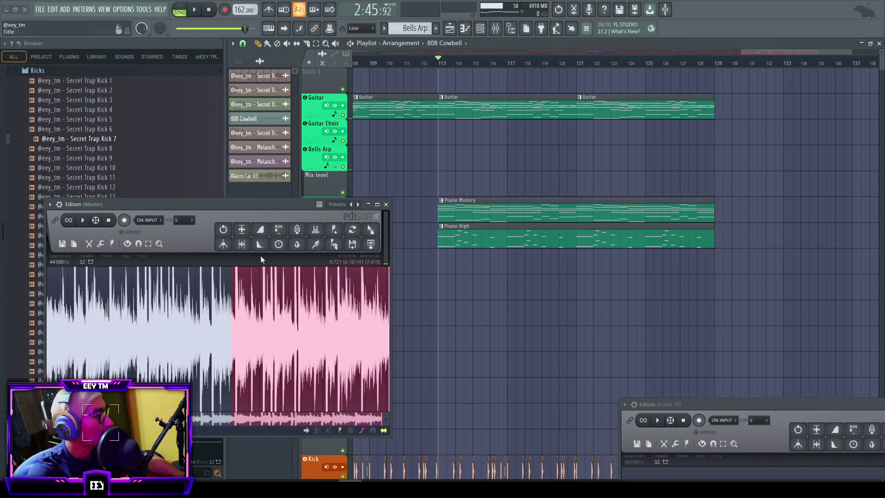
left_click(260, 247)
key("ctrl+z")
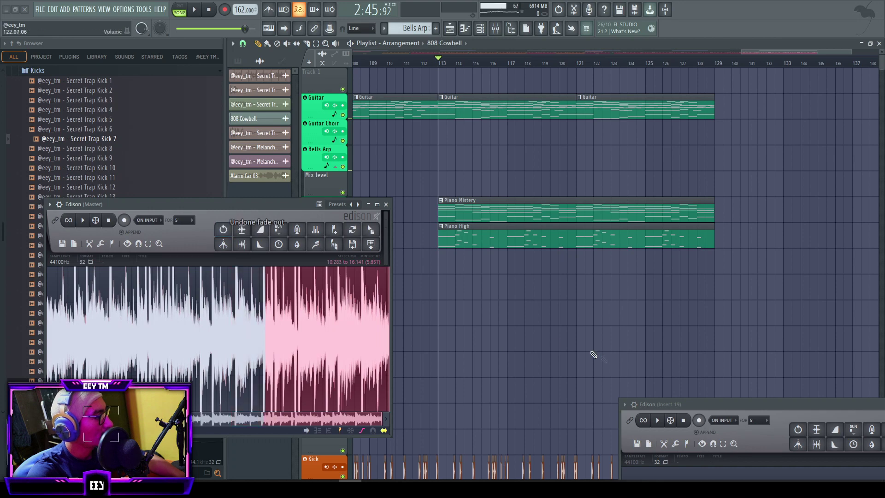
key("Delete")
left_click(260, 245)
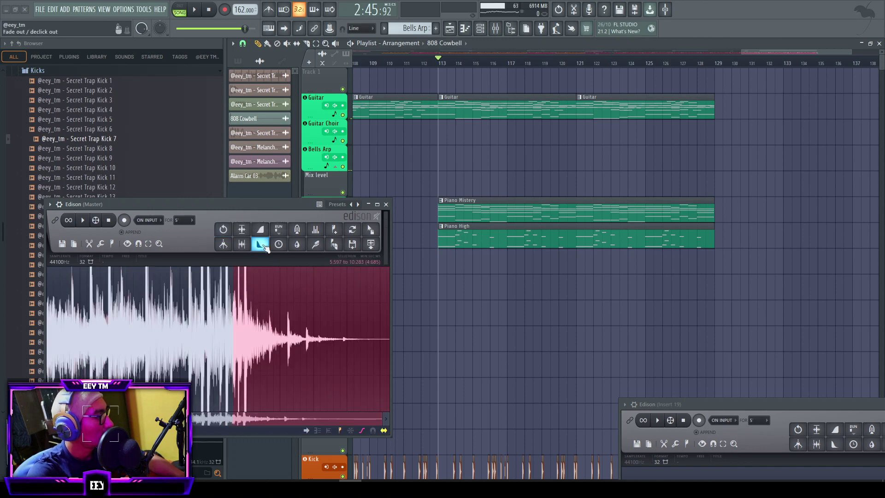
- Place the faded recording on Track 1 at bar 129 and move the Edison window clear of the melody tracks
scroll(650, 185, "down", 2)
scroll(712, 219, "up", 3)
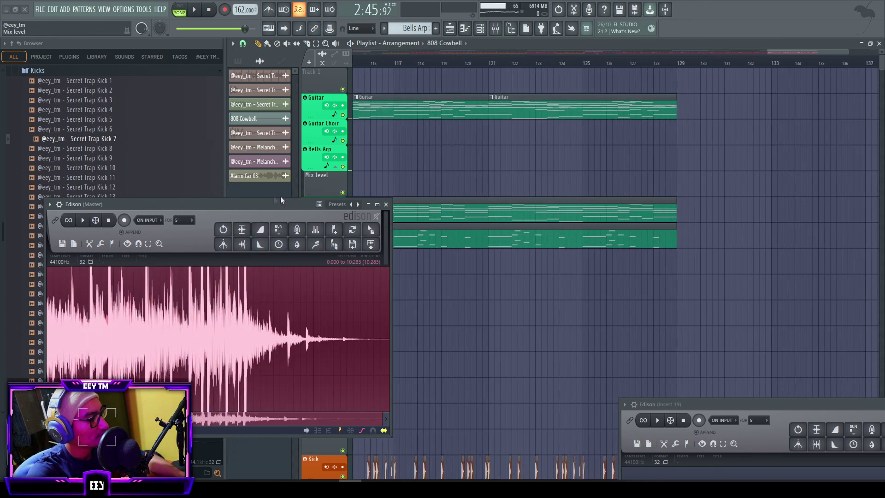
left_click_drag(371, 230, 682, 81)
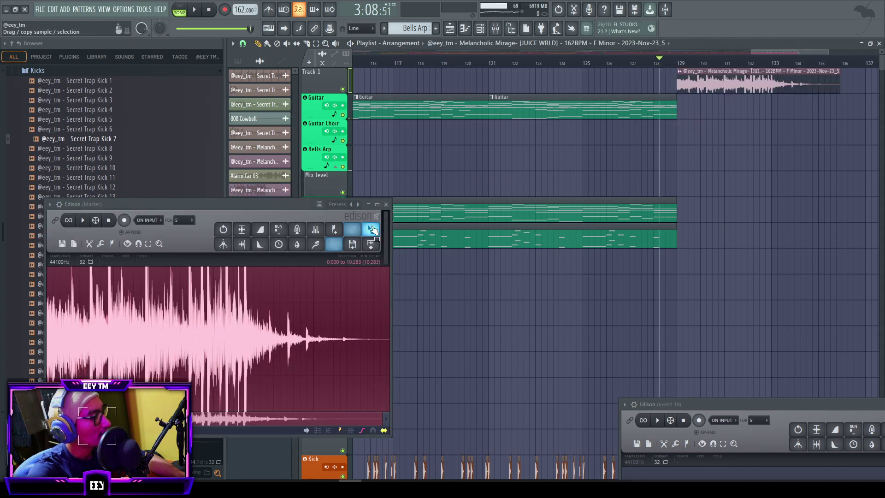
left_click_drag(317, 210, 754, 336)
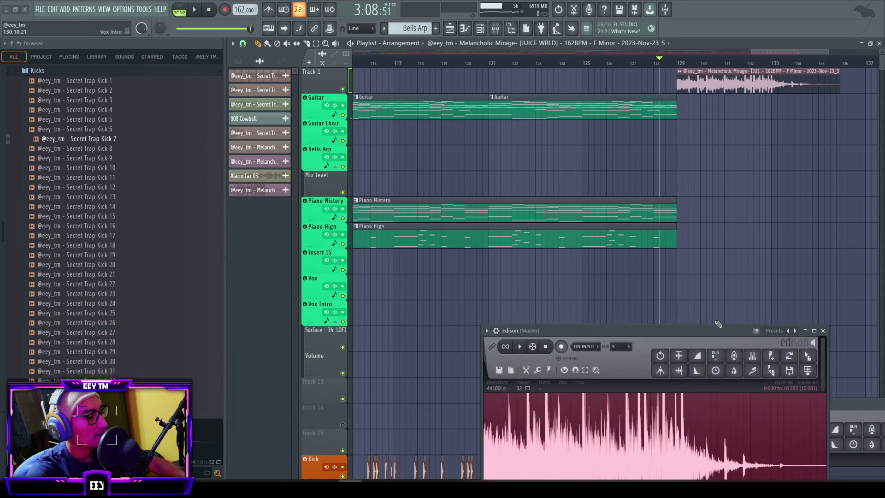
- Clear the recorded audio from Edison and check the channel settings of the audio clip on Track 1
key("Delete")
double_click(736, 79)
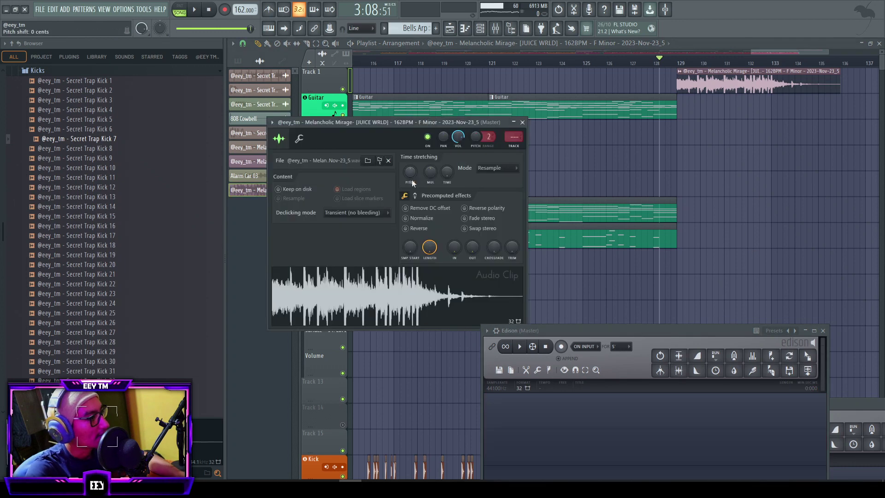
key("Escape")
- Stretch the Track 1 audio clip to about 8 bars, shift it slightly past bar 129, and play the transition
scroll(665, 173, "down", 2)
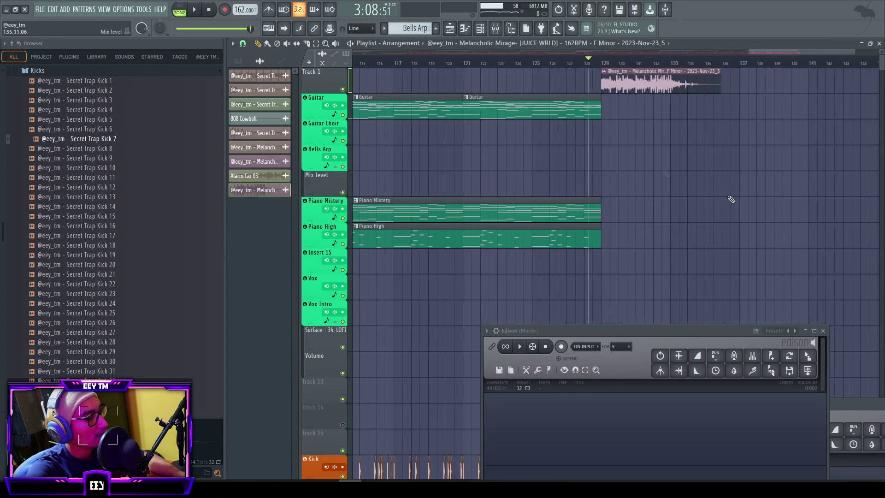
scroll(665, 174, "up", 3)
left_click_drag(718, 76, 760, 77)
left_click_drag(684, 82, 698, 81)
key("space")
scroll(721, 174, "down", 4)
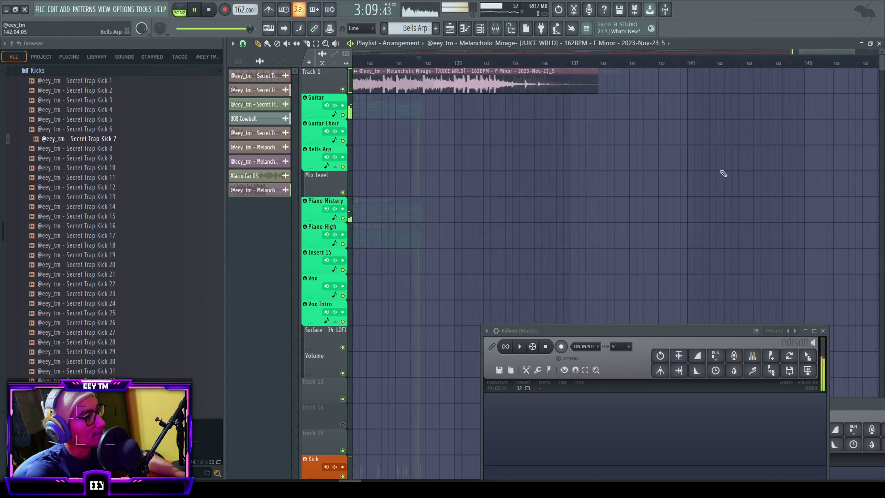
scroll(643, 146, "up", 2)
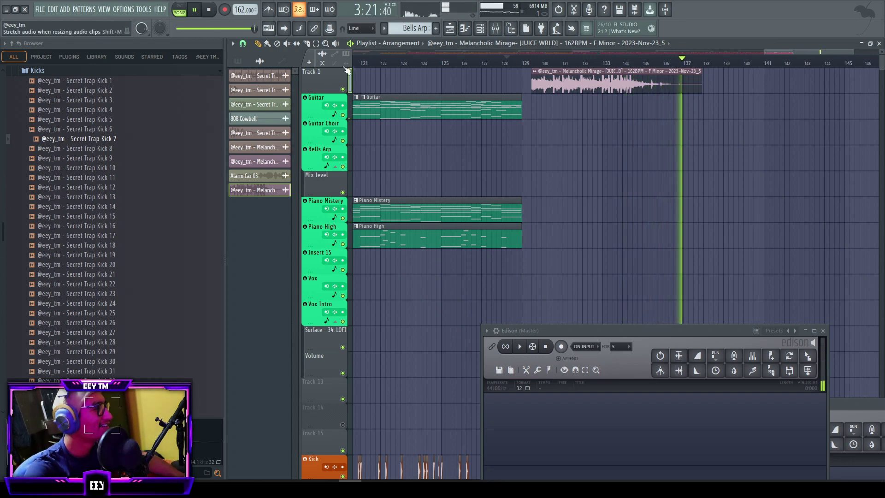
- Play the arrangement's ending from about bar 127 and from about bar 112, examining the melodic and drum tracks
scroll(562, 132, "up", 5)
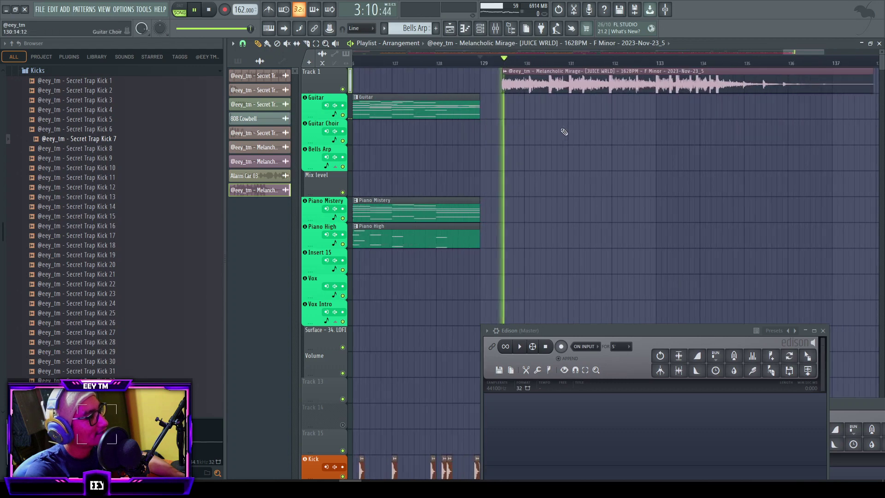
scroll(564, 141, "down", 3)
left_click(456, 57)
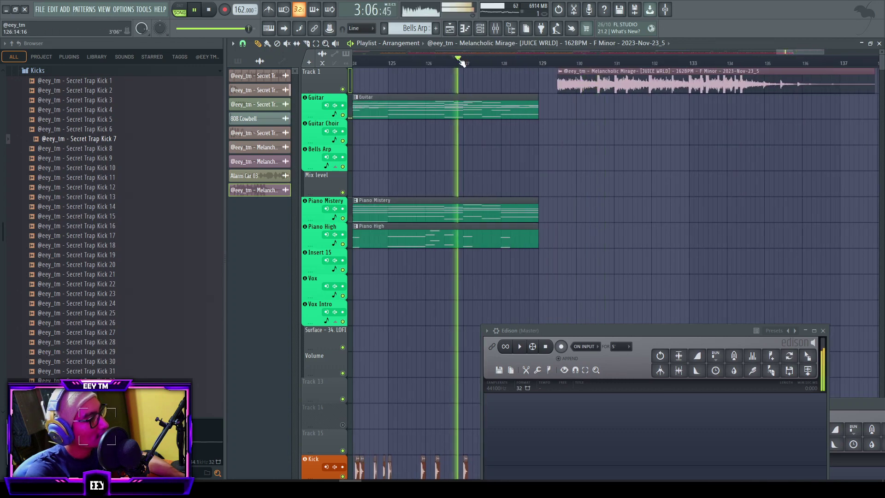
scroll(539, 127, "down", 10)
scroll(599, 133, "down", 3)
scroll(477, 181, "up", 5)
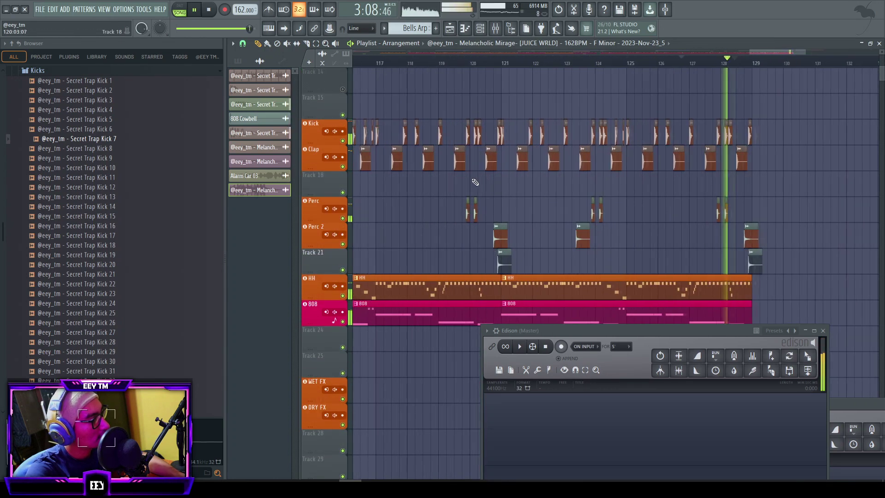
scroll(694, 194, "down", 5)
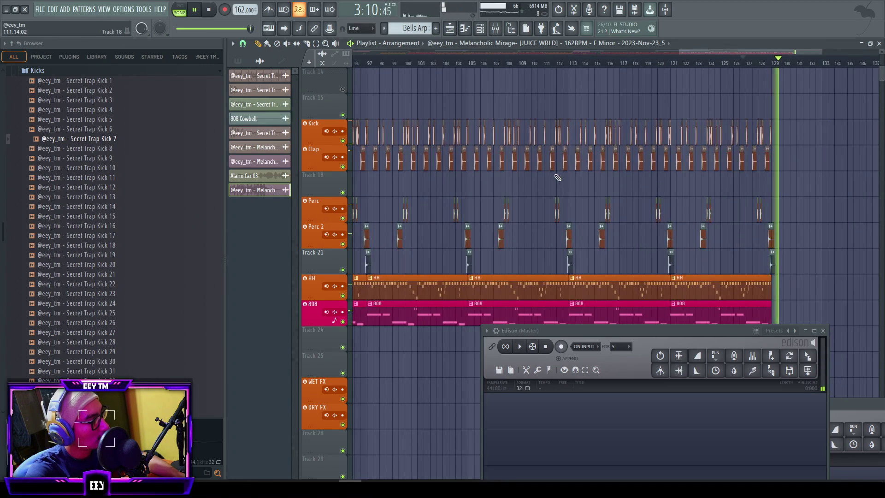
scroll(571, 174, "up", 4)
left_click(548, 63)
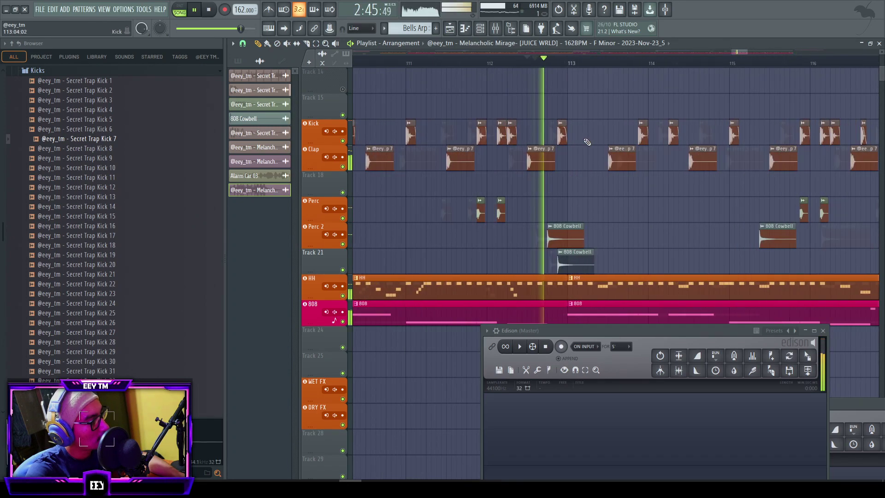
- Add a Secret Trap Kick 10 hit on the Kick track at bar 113
scroll(571, 139, "up", 4)
scroll(652, 181, "down", 8)
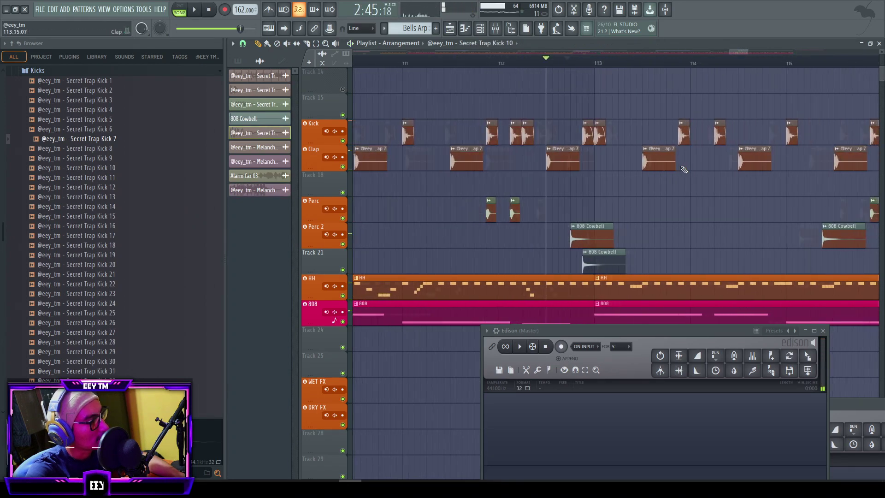
scroll(563, 180, "up", 4)
scroll(553, 180, "up", 5)
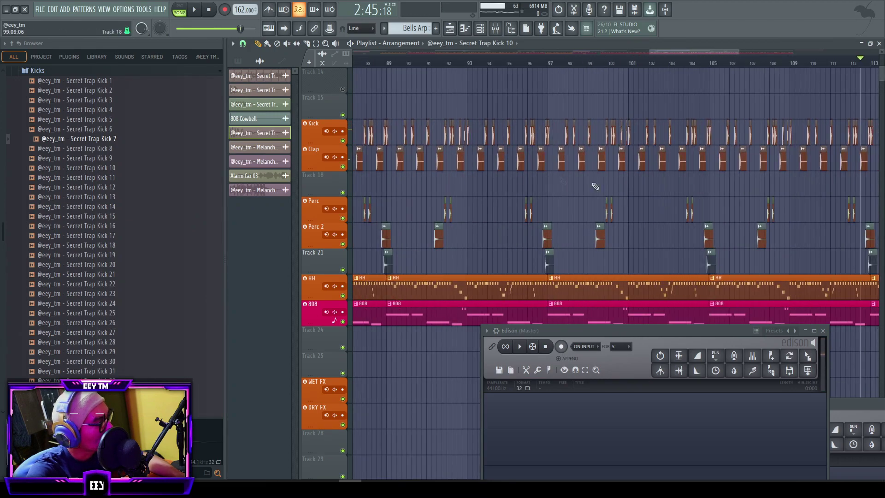
scroll(618, 174, "down", 12)
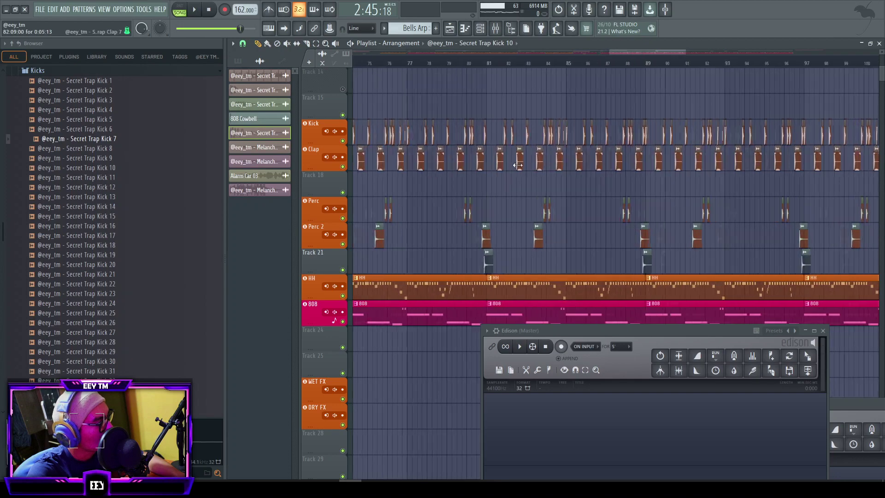
- Play the transition into the outro and move the Track 1 audio clip to start at bar 130
scroll(828, 198, "up", 7)
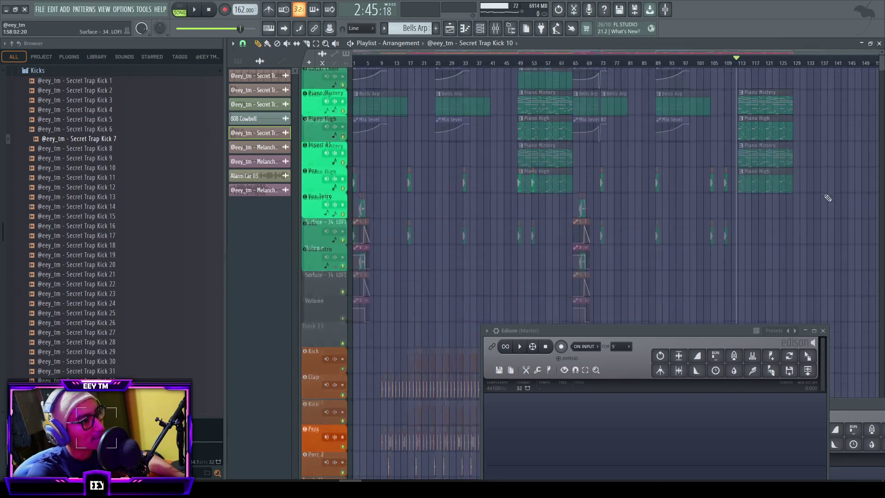
scroll(844, 206, "up", 6)
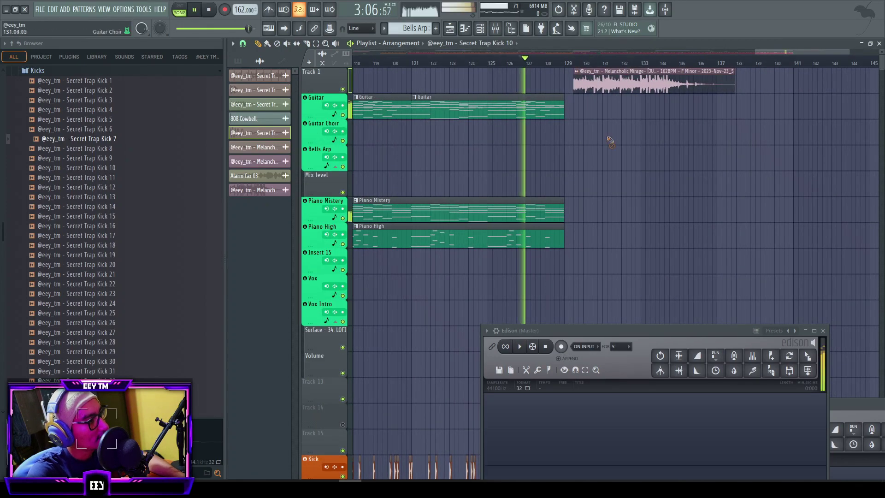
scroll(611, 144, "up", 3)
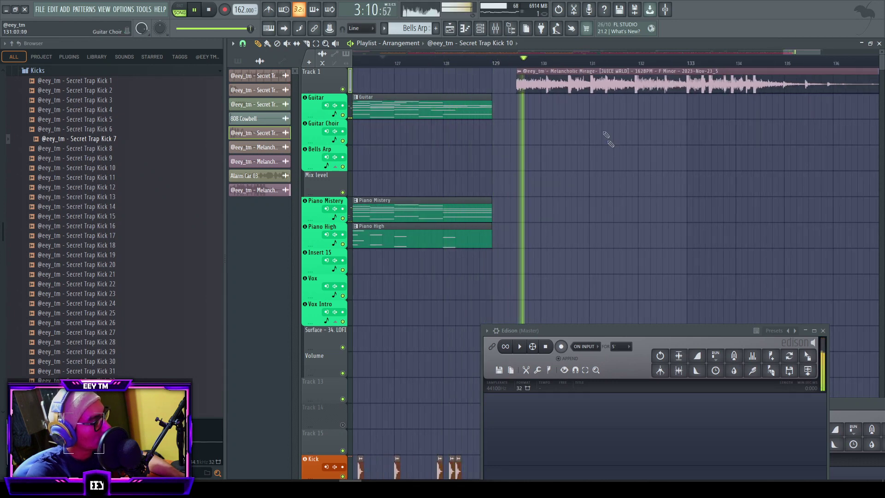
left_click_drag(542, 87, 567, 88)
scroll(556, 137, "down", 5)
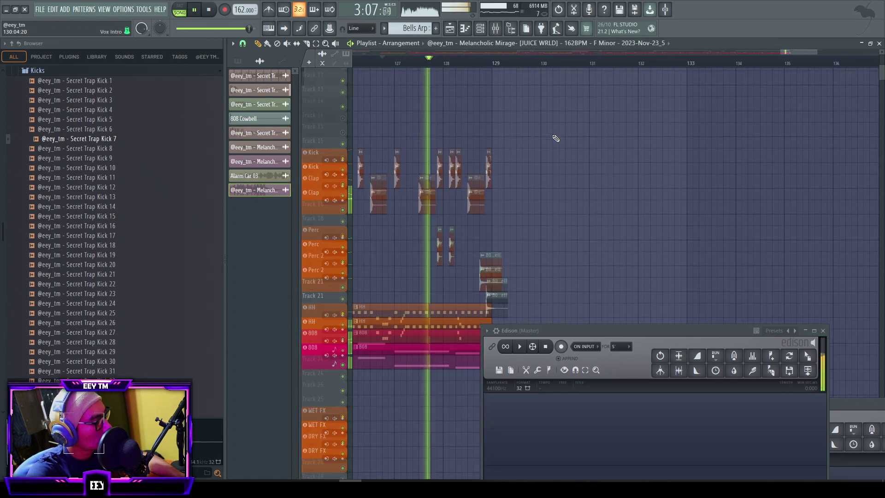
- Place a Secret Trap Kick 10 hit at bar 130 on the Kick track and delete the kick just before bar 129
left_click(545, 166)
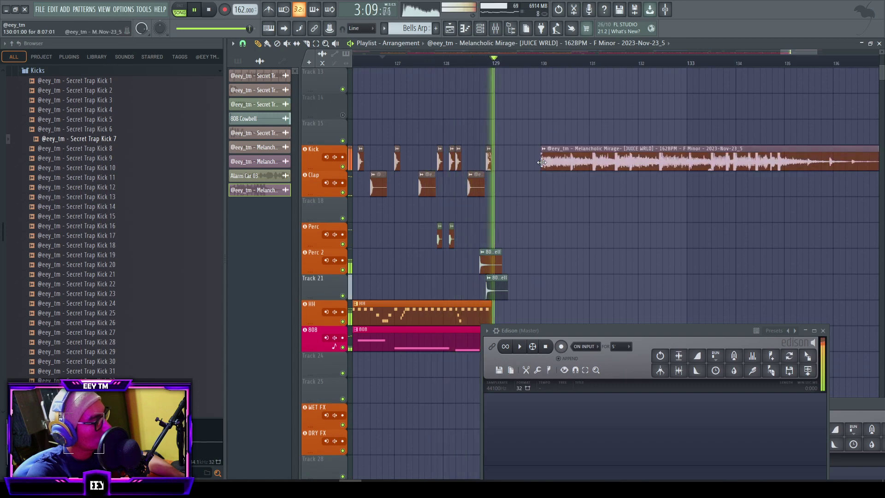
right_click(546, 165)
scroll(537, 171, "up", 3)
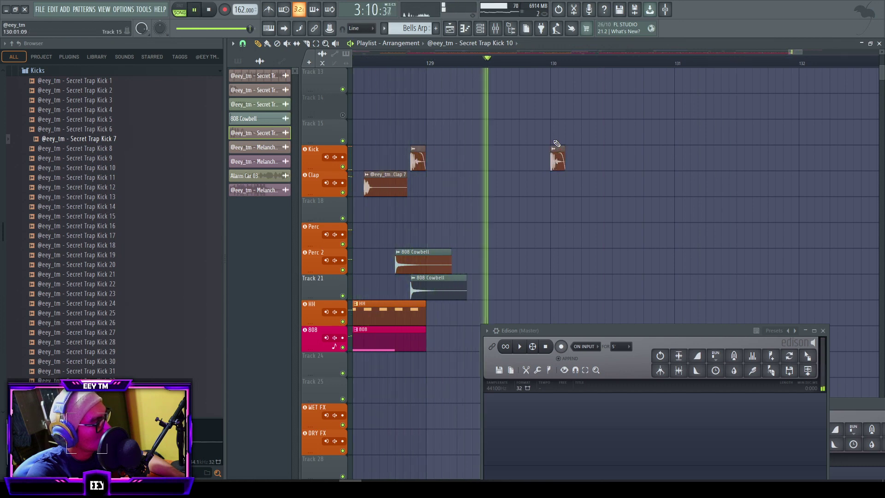
right_click(419, 161)
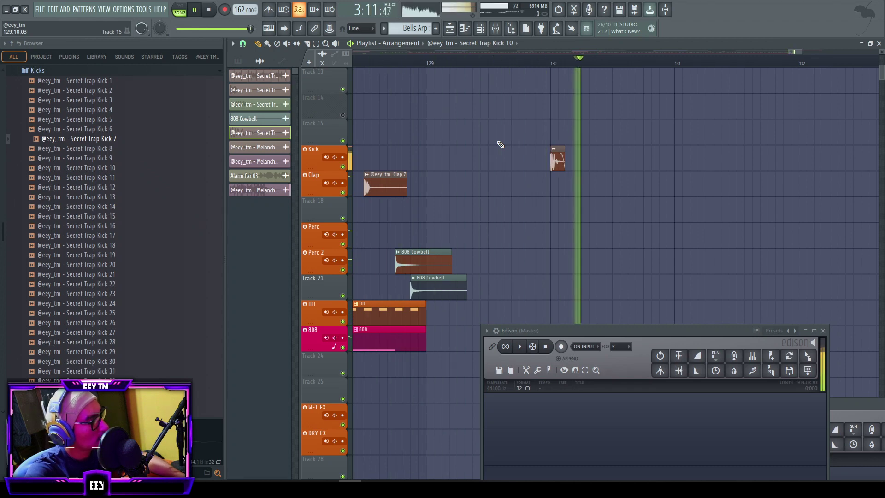
scroll(526, 203, "up", 6)
scroll(572, 166, "down", 2)
scroll(575, 169, "down", 8)
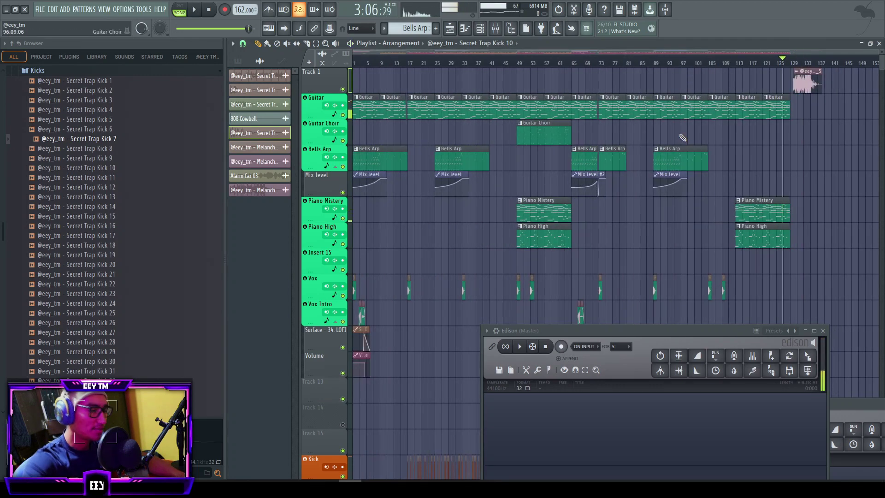
key("alt+Tab")
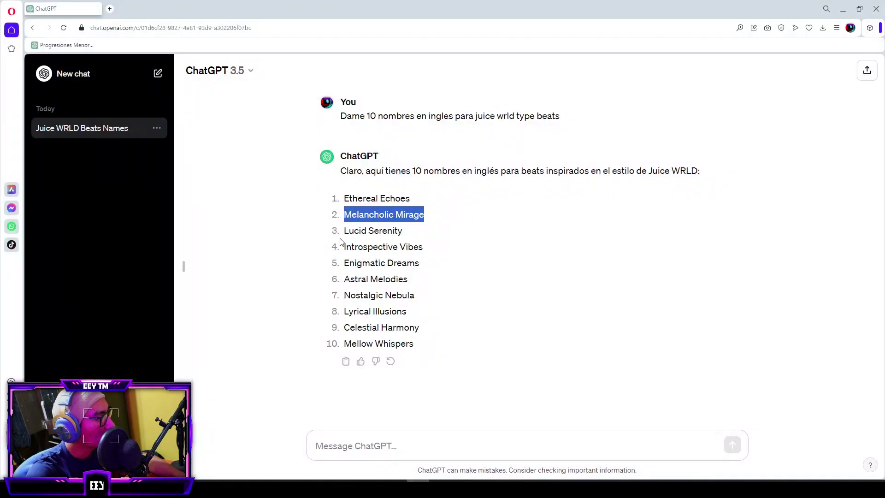
key("alt+Tab")
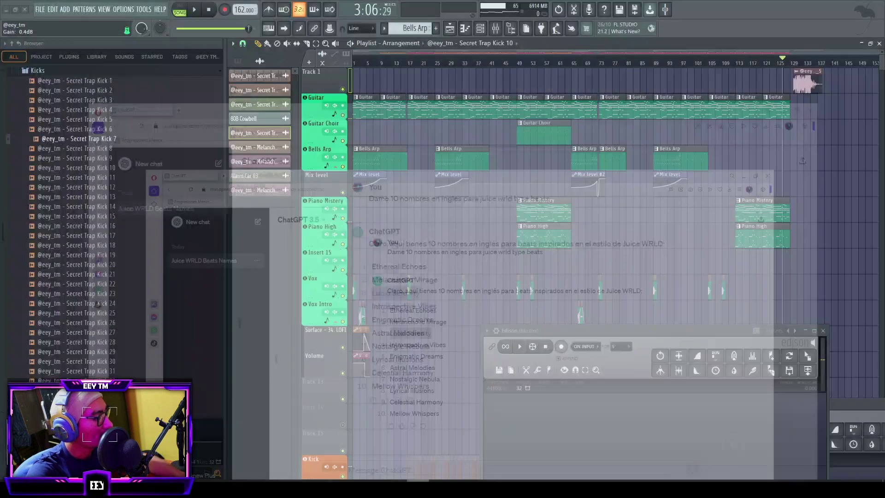
left_click(41, 9)
left_click(73, 59)
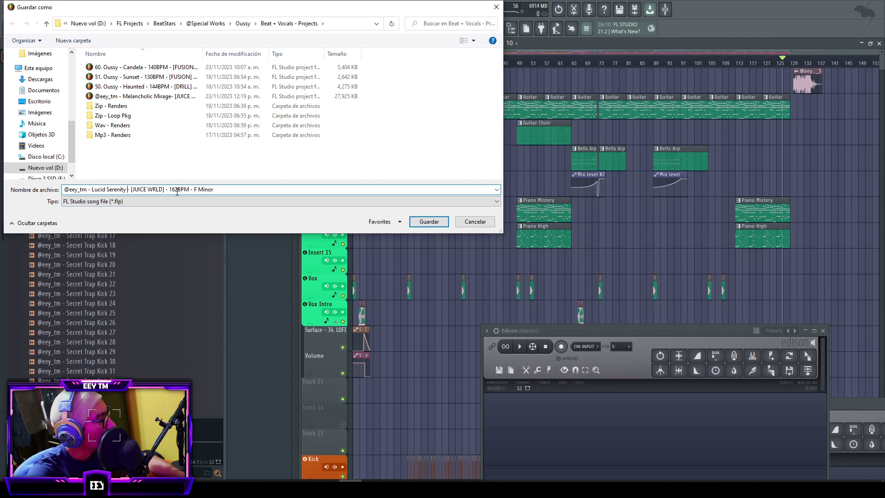
type("6")
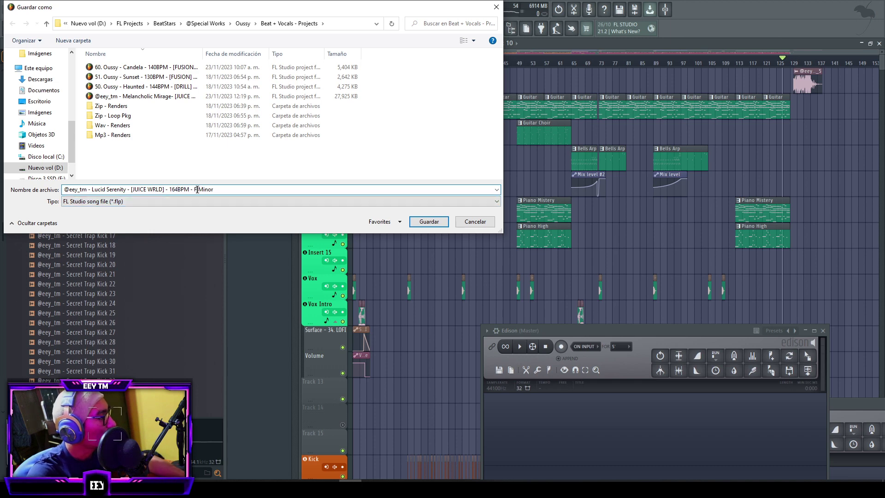
left_click(428, 222)
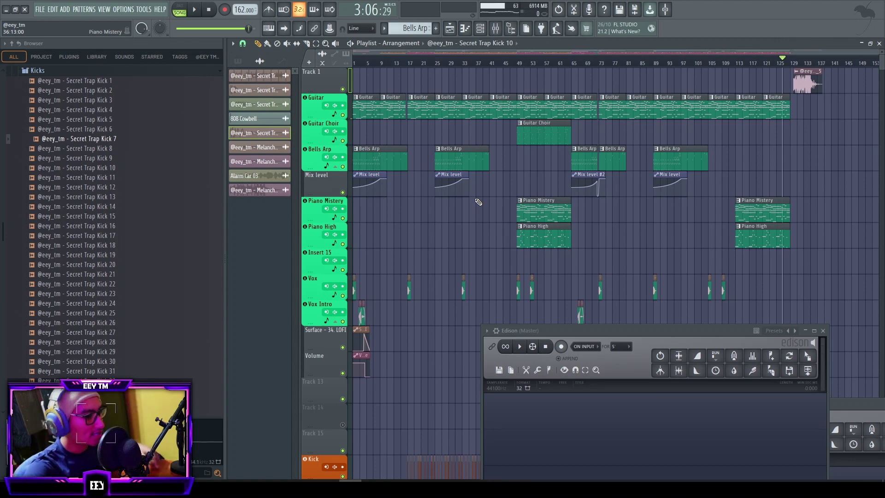
- Move the master Edison window out of the way and look up the project's key in its saved file name
left_click_drag(570, 332, 808, 380)
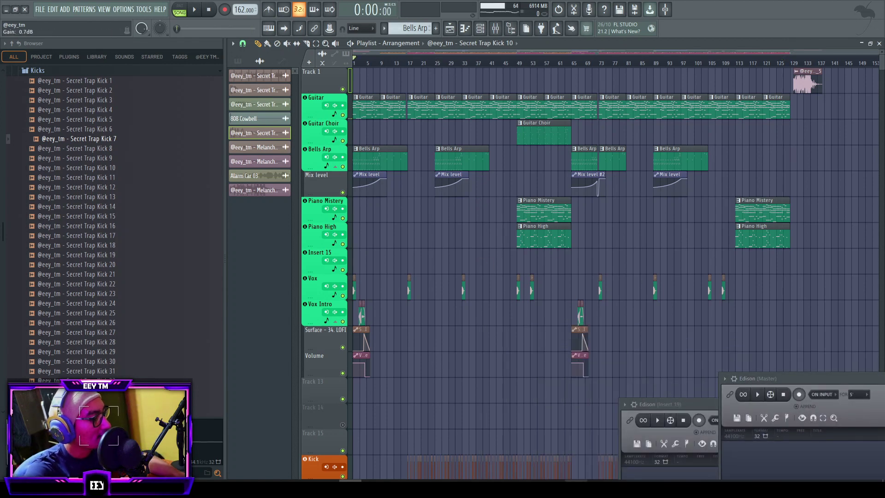
left_click(575, 489)
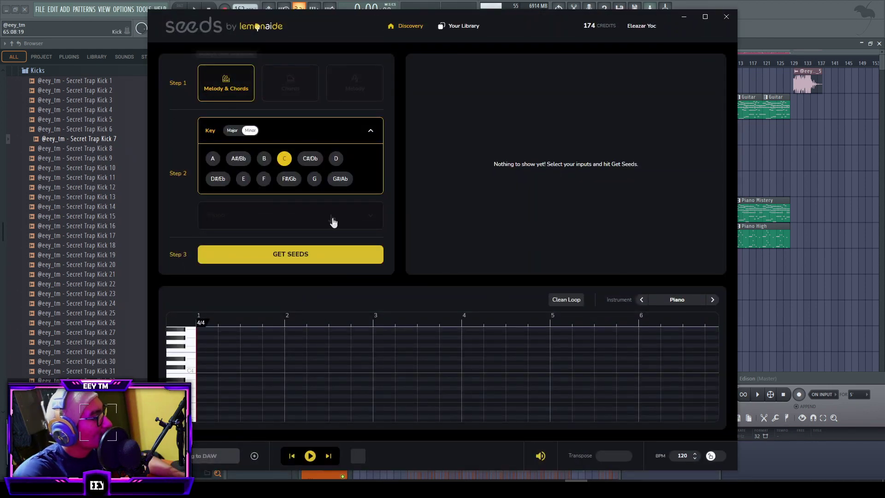
left_click(110, 26)
left_click(40, 9)
left_click(62, 63)
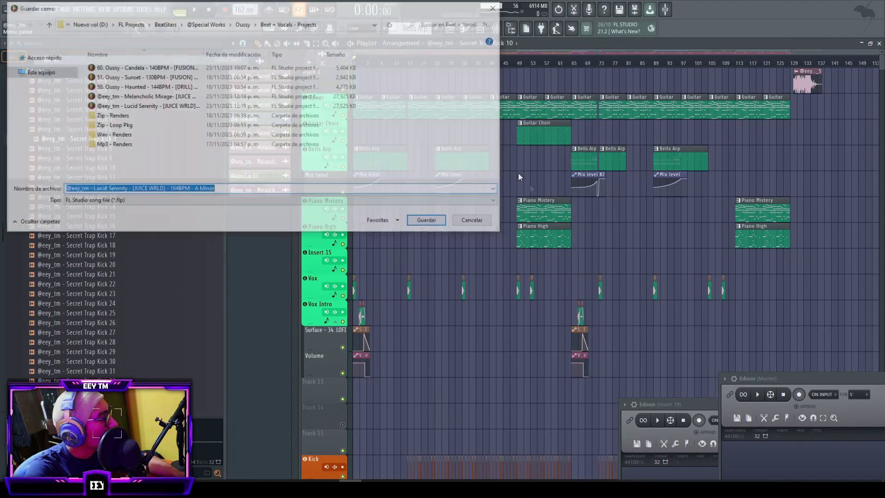
left_click(494, 5)
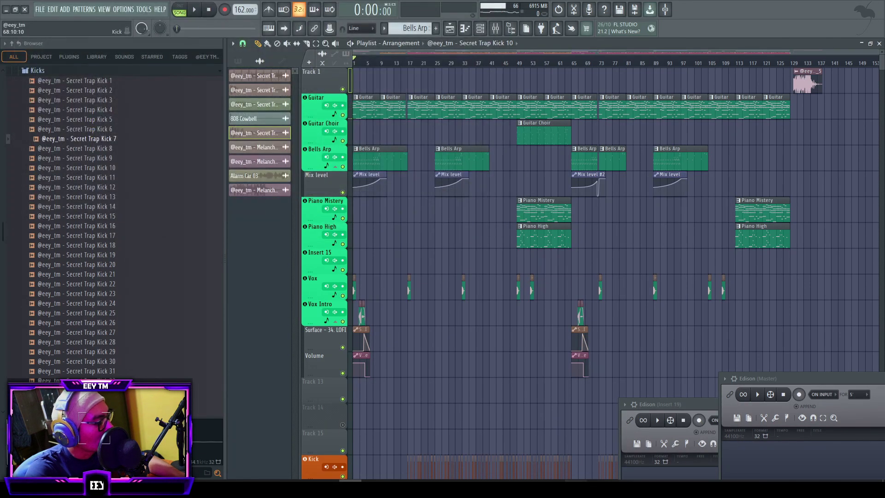
- Switch to Seeds by Lemonaide and generate Melody & Chords seeds in A minor
left_click(576, 488)
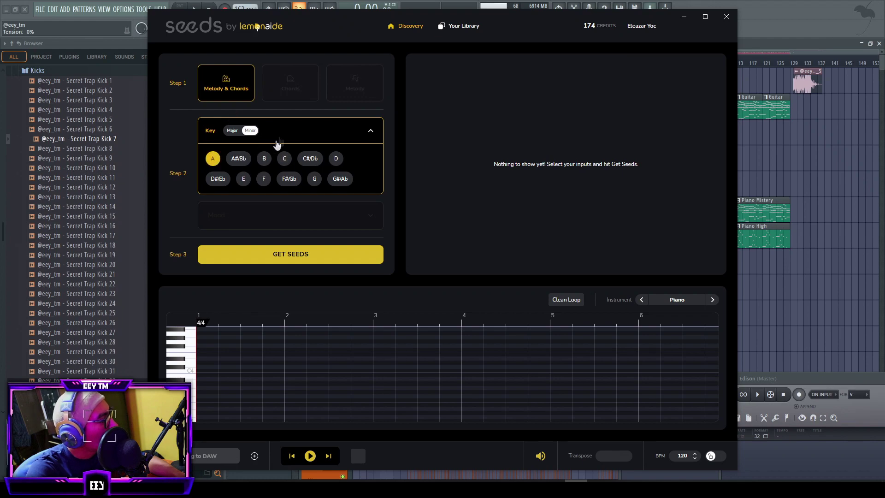
left_click(321, 267)
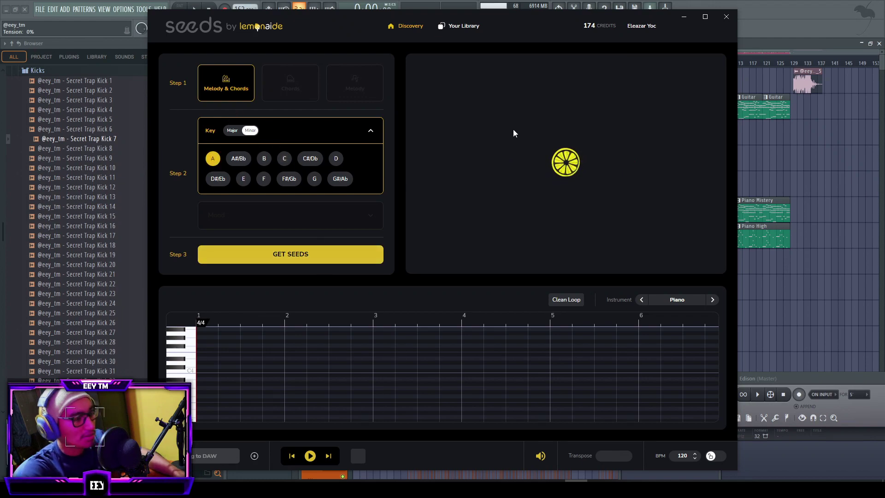
left_click_drag(546, 22, 541, 54)
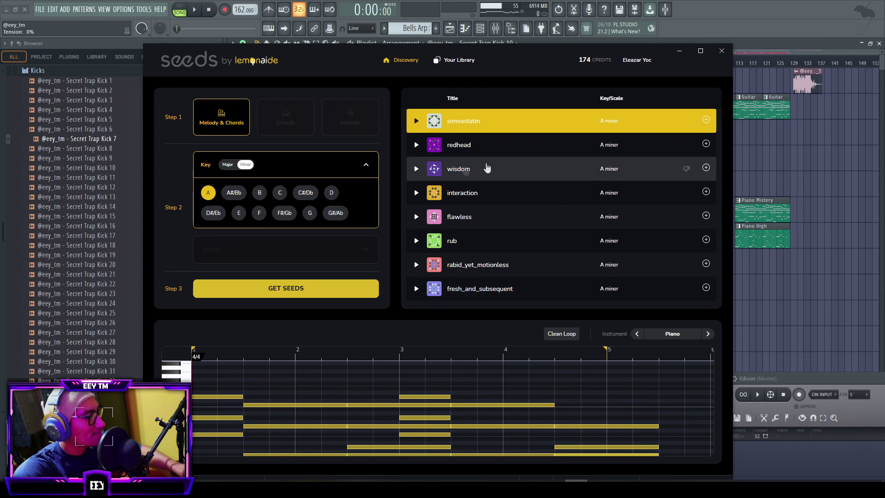
- Preview the redhead and wisdom seeds, add wisdom to the library, and move the Seeds window clear of the playlist
left_click(415, 146)
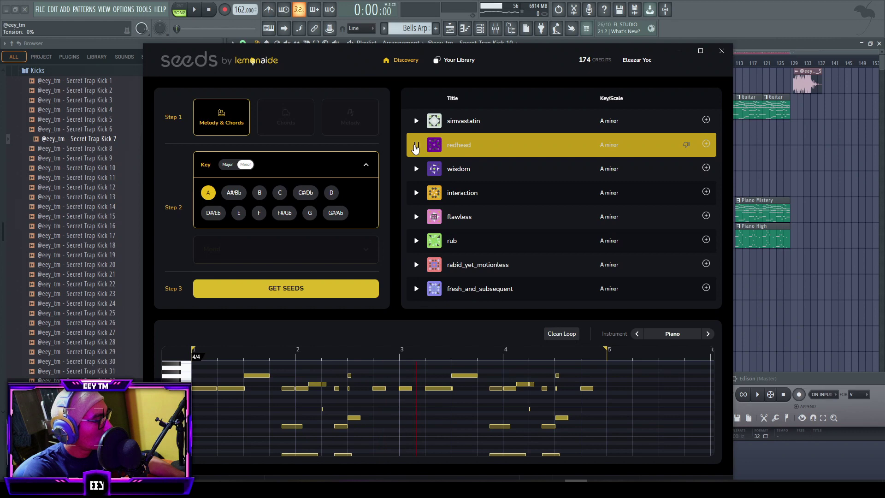
left_click(417, 169)
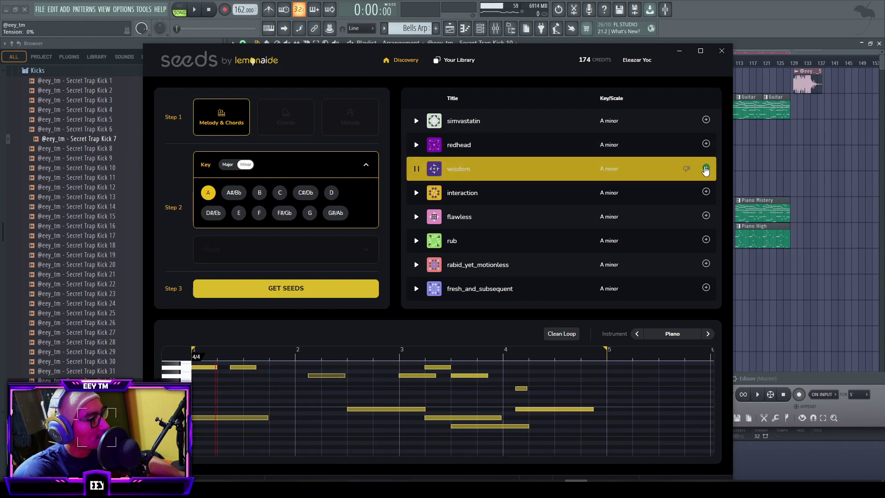
left_click_drag(548, 57, 405, 294)
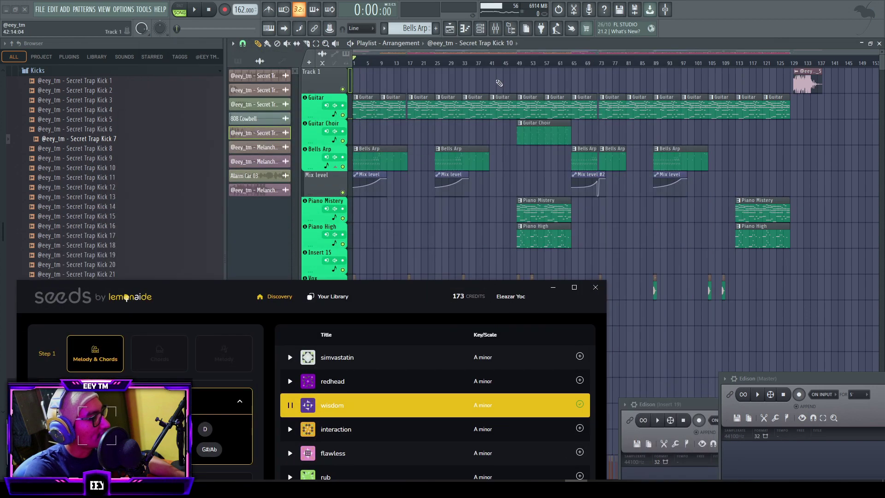
- Replace the notes of the Guitar pattern with the wisdom seed from the Seeds window and return to the playlist
left_click(481, 32)
double_click(405, 100)
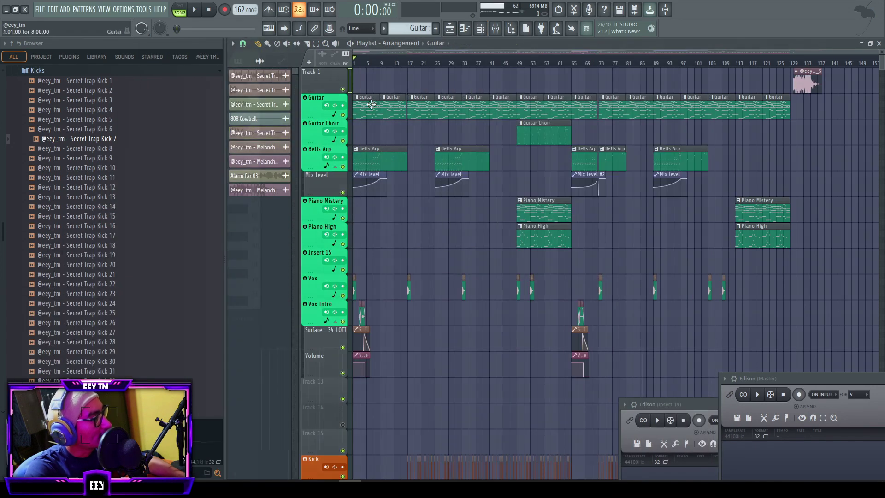
scroll(530, 191, "down", 10)
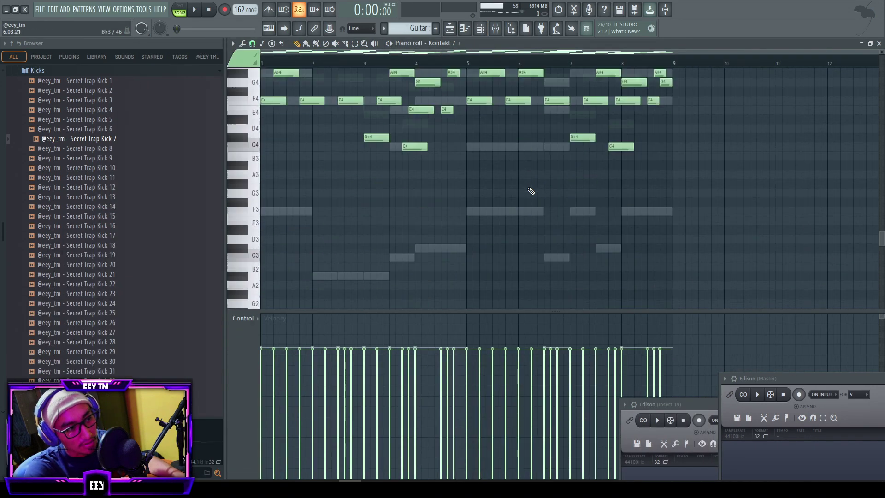
left_click(531, 488)
scroll(534, 310, "up", 11)
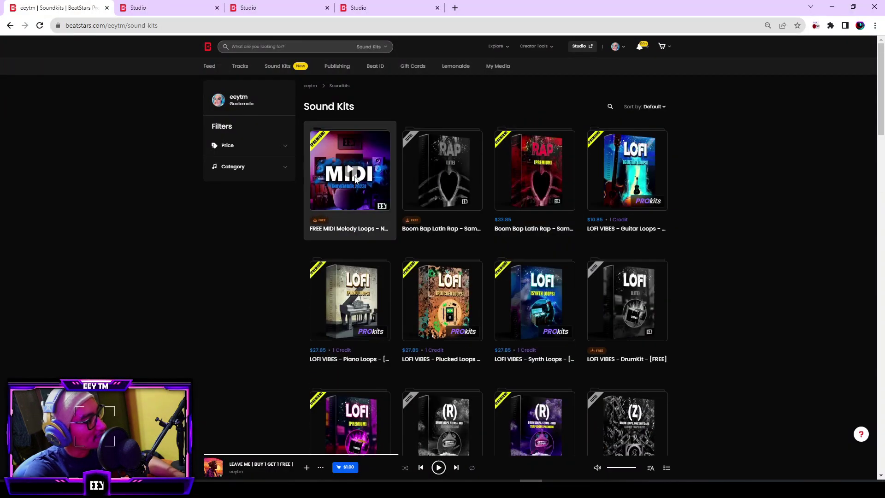
left_click(362, 482)
left_click(576, 487)
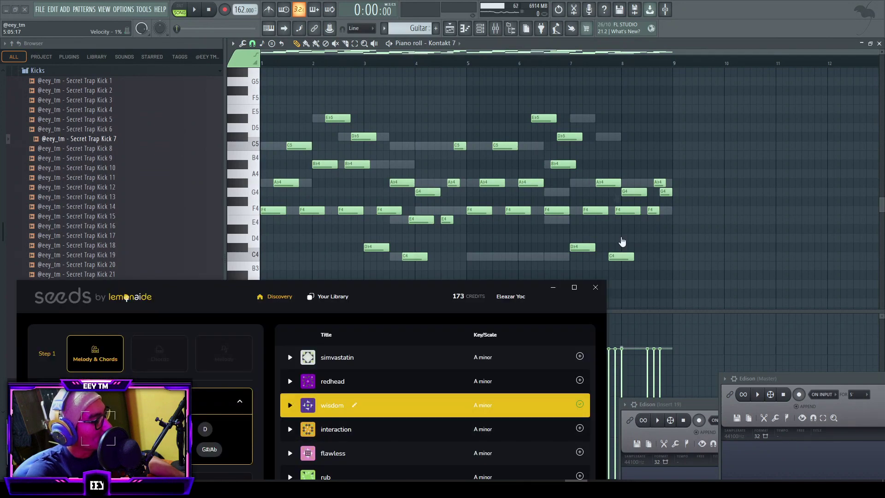
left_click_drag(581, 362, 537, 189)
scroll(557, 148, "up", 5)
key("ctrl+d")
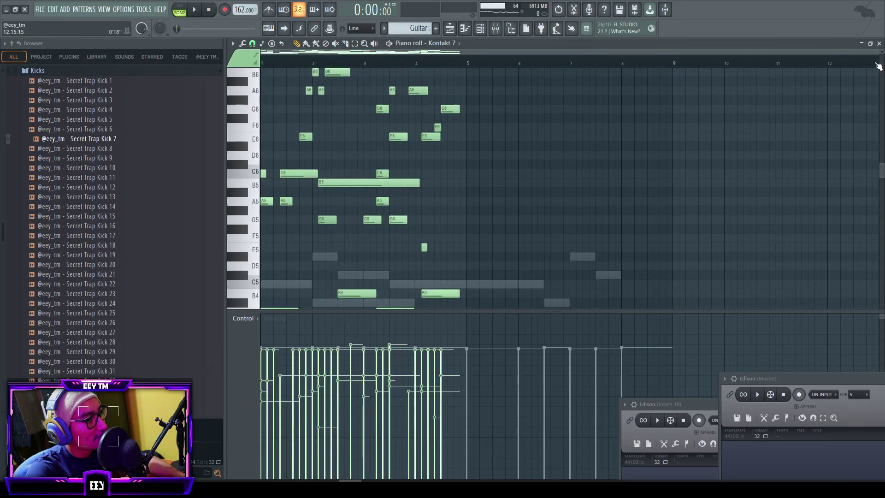
left_click(879, 43)
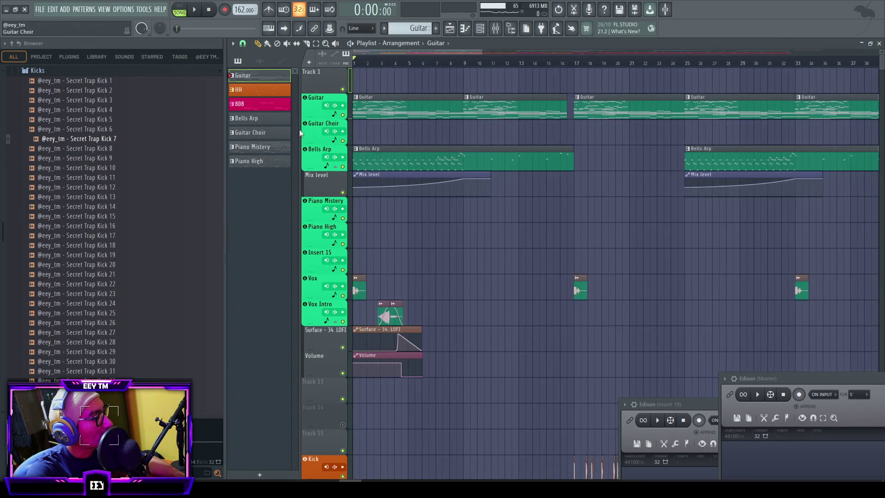
- Extend the first Guitar clip in the playlist up to bar 9 and leave the save-as dialog without saving
left_click(481, 29)
right_click(541, 141)
left_click(661, 140)
left_click(386, 139)
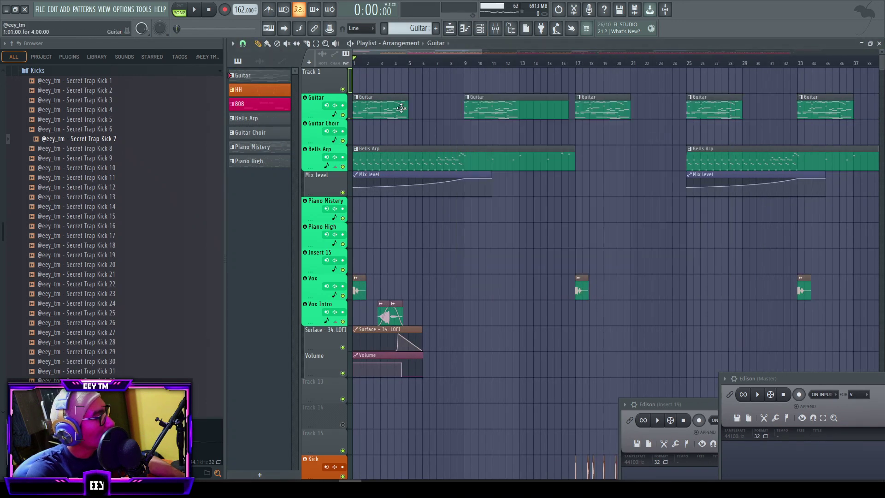
left_click(40, 10)
left_click(51, 61)
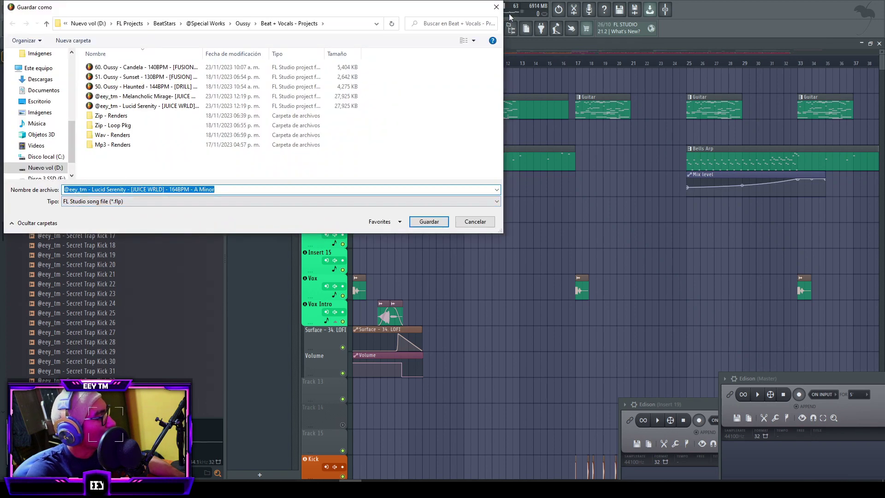
left_click(498, 10)
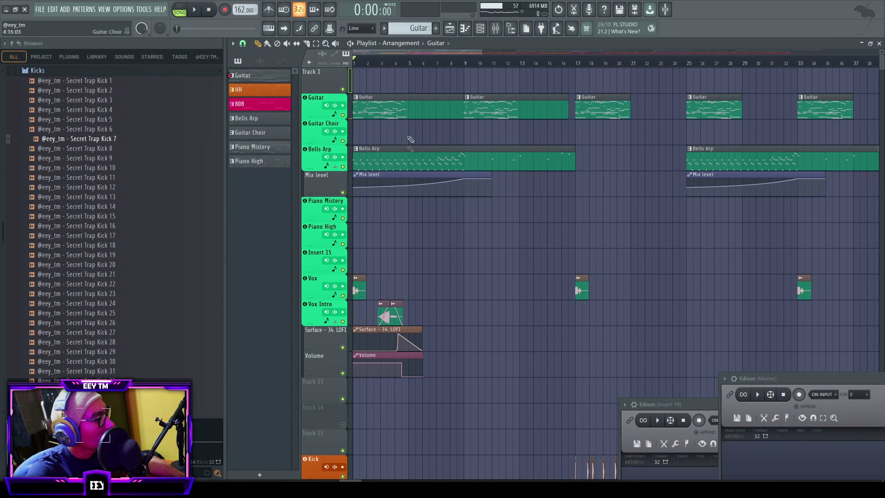
- Copy all notes of the Guitar pattern into the Bells Arp pattern in place of its old notes
double_click(443, 111)
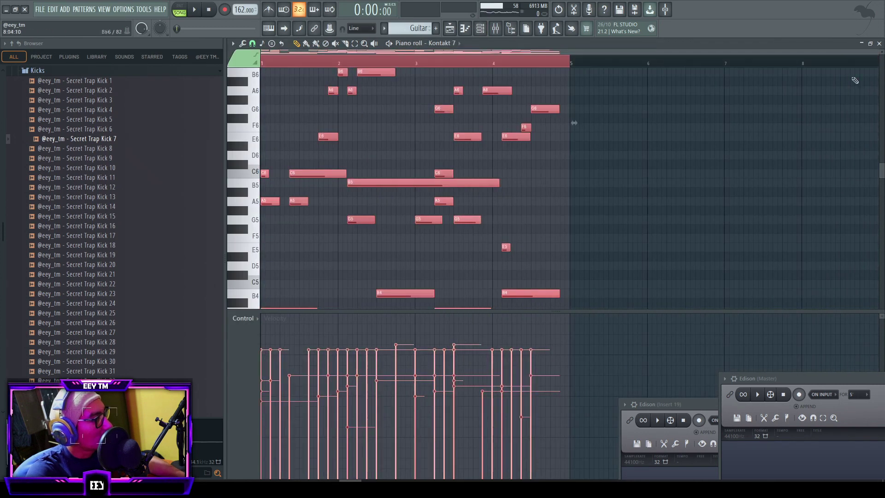
left_click(879, 43)
double_click(444, 152)
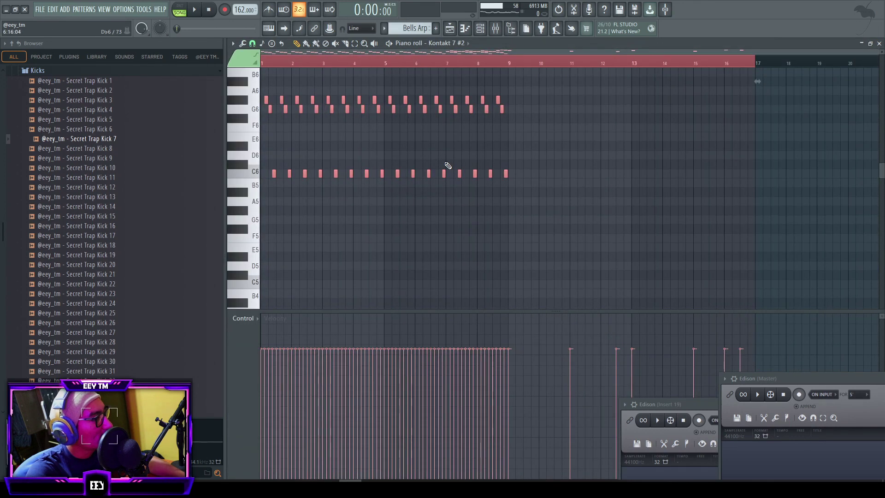
key("ctrl+z")
key("ctrl+z")
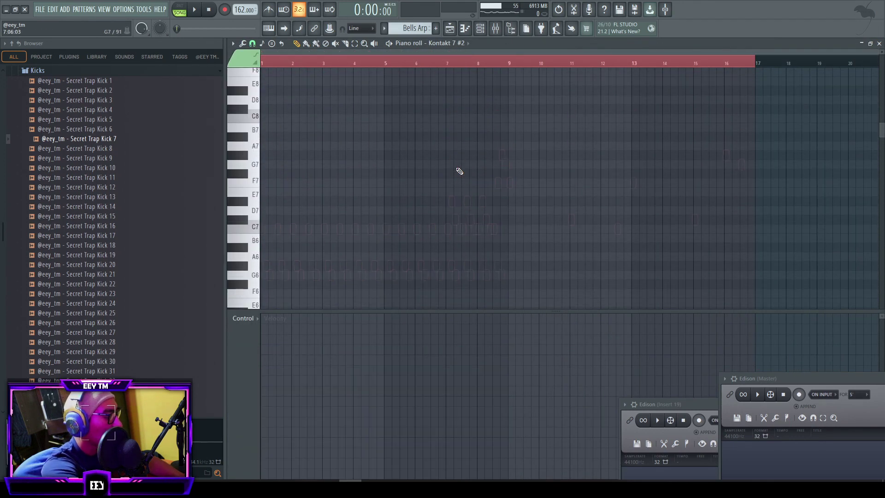
scroll(399, 175, "up", 2)
scroll(362, 172, "down", 3)
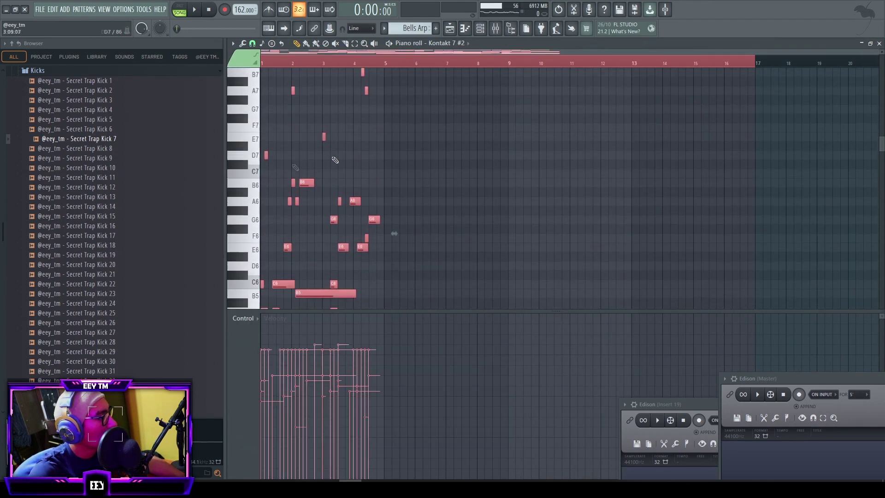
scroll(239, 186, "up", 5)
key("ctrl+z")
key("ctrl+z")
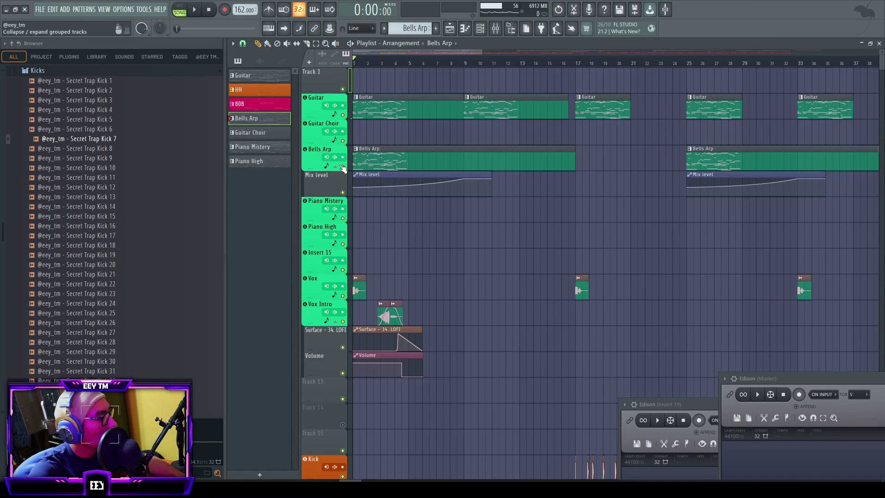
- Delete the clips on the Vox and Vox Intro tracks from the playlist
scroll(533, 152, "down", 8)
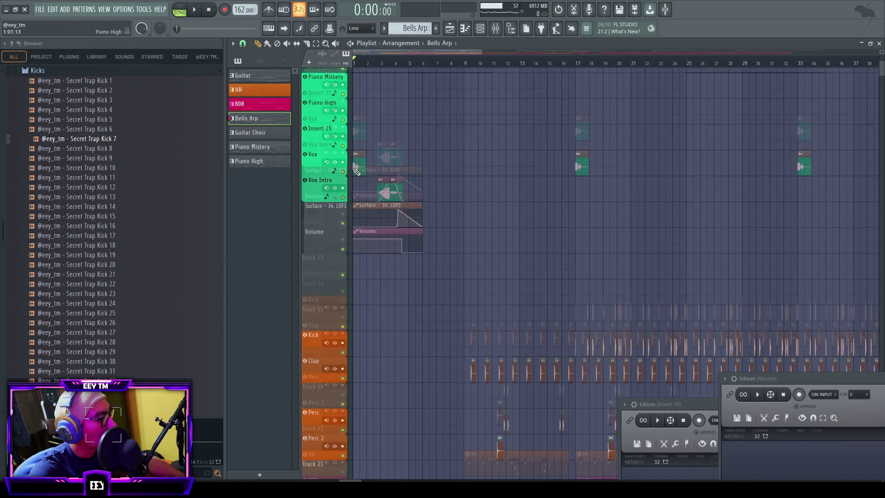
scroll(454, 210, "up", 4)
scroll(461, 212, "up", 2)
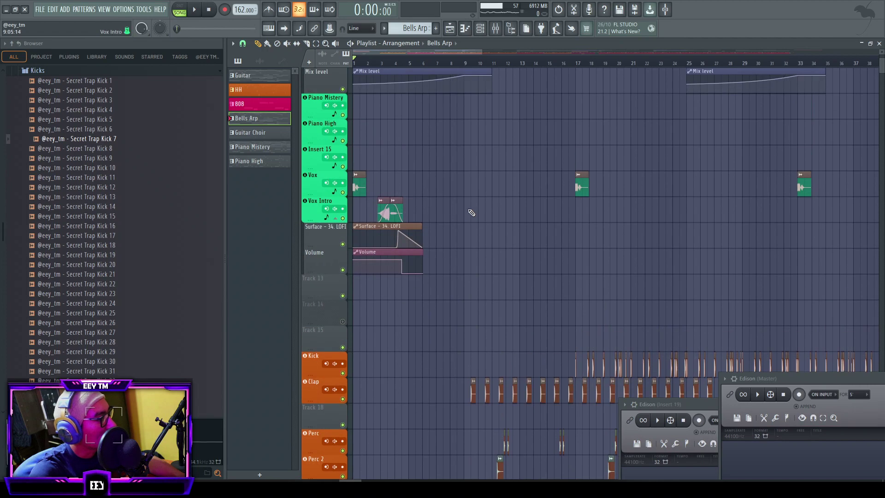
scroll(395, 192, "down", 5)
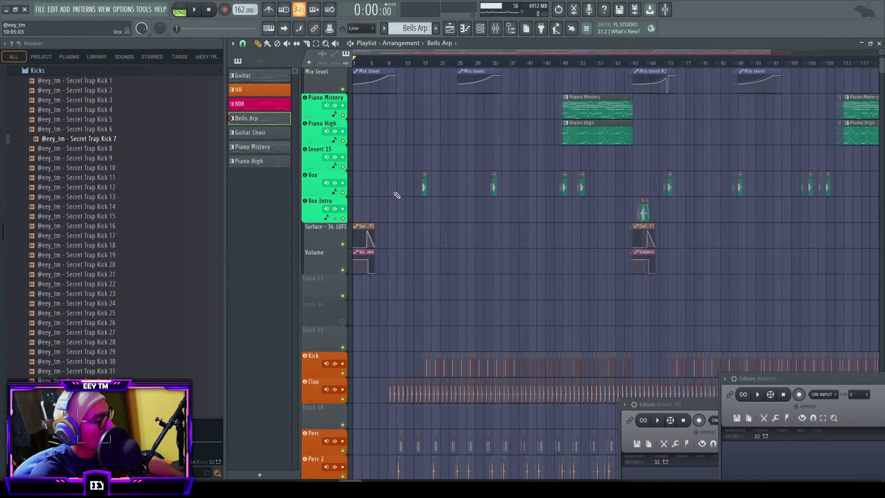
scroll(375, 168, "down", 6)
scroll(361, 188, "up", 5)
scroll(560, 252, "up", 10)
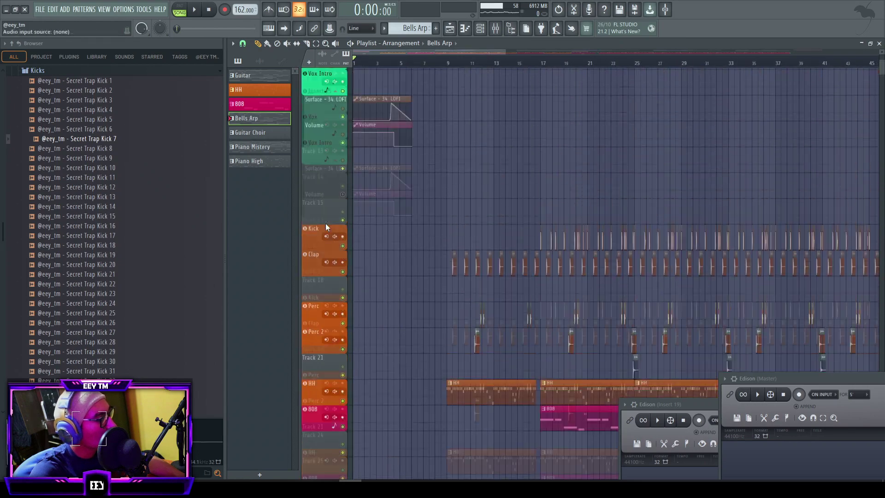
- Mute the Bells Arp track and play the intro to hear the Guitar melody alone
scroll(508, 235, "up", 4)
key("space")
scroll(534, 225, "up", 1)
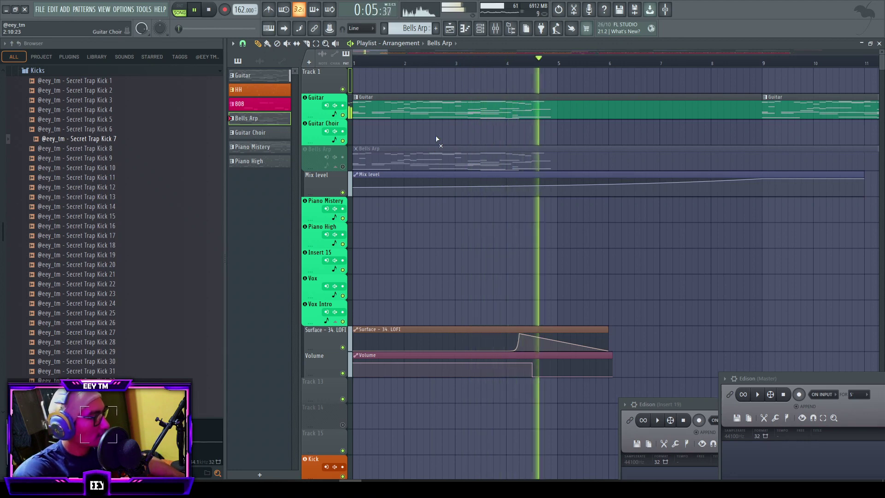
double_click(476, 110)
left_click(880, 43)
scroll(397, 267, "down", 8)
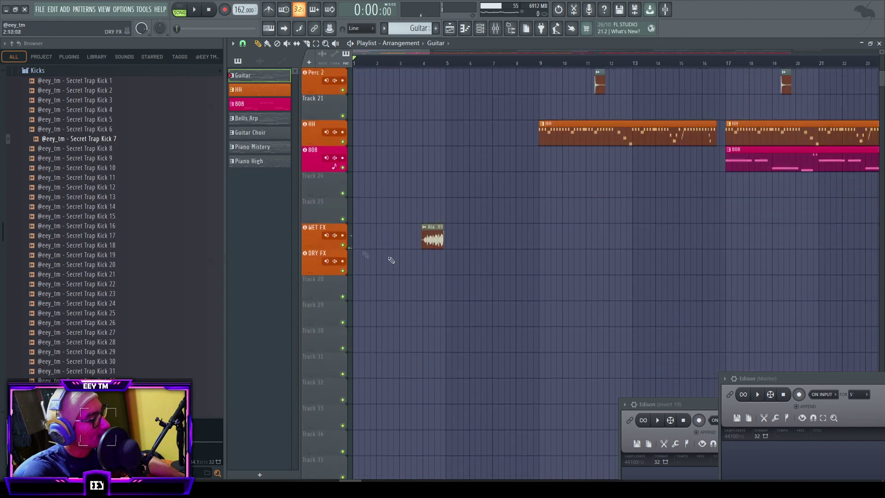
scroll(412, 168, "up", 8)
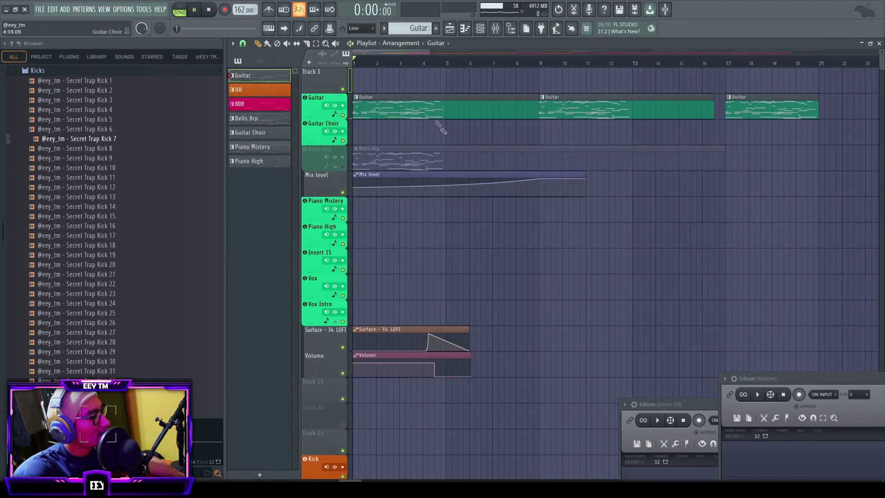
- Listen to the Guitar pattern in the piano roll and delete the notes starting in bars 3 and 4
key("space")
double_click(437, 114)
scroll(496, 174, "down", 3)
scroll(493, 171, "down", 5)
scroll(288, 144, "up", 3)
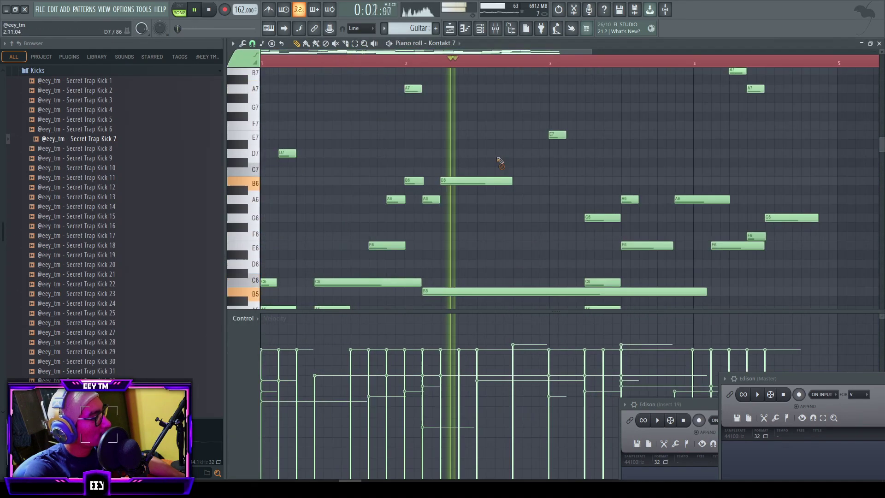
key("space")
scroll(576, 134, "up", 3)
scroll(779, 134, "up", 2)
left_click_drag(816, 117, 599, 372)
scroll(638, 276, "up", 6)
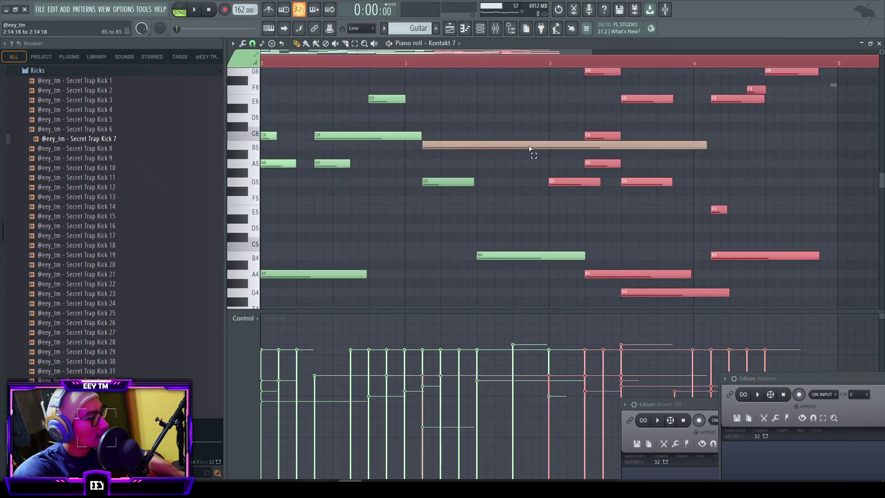
scroll(558, 175, "up", 6)
- Play the remaining two-bar phrase and duplicate all its notes to start at bar 3
key("space")
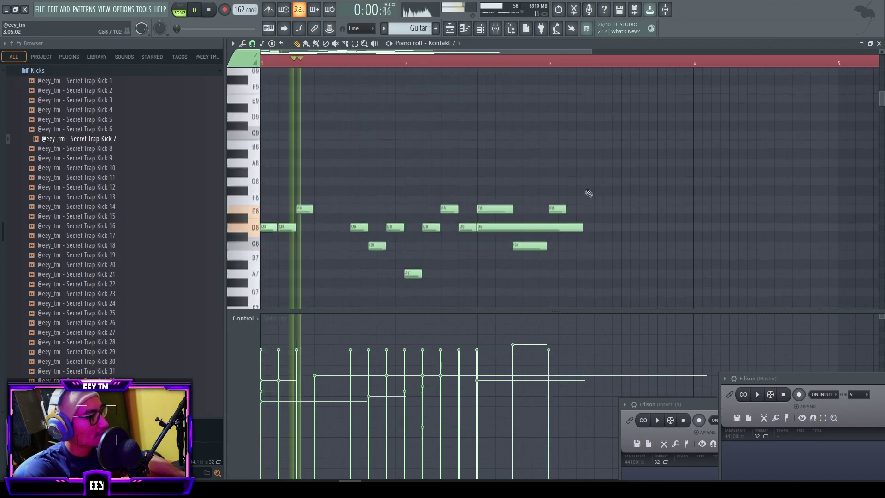
scroll(567, 209, "down", 6)
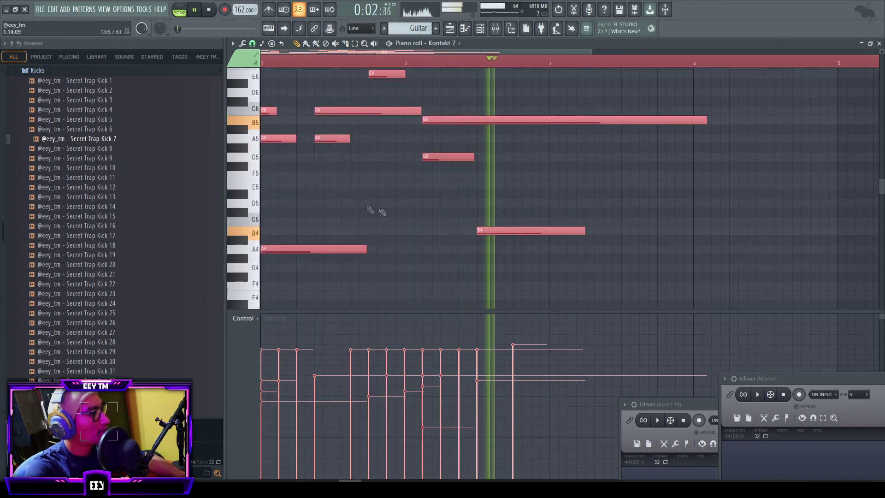
left_click_drag(332, 251, 613, 252, "shift")
key("space")
key("ctrl+d")
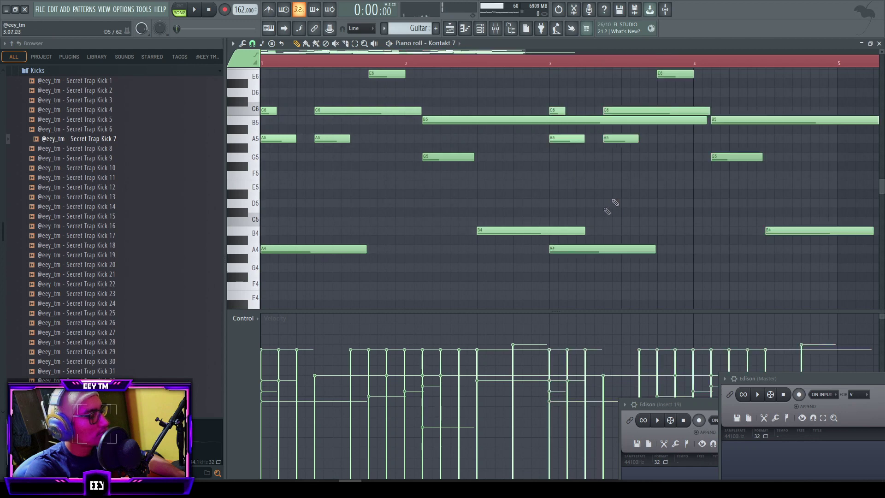
- Add a short G6 transition note just before bar 3, trying D7 and F6 pitches for it first
scroll(595, 171, "up", 7)
key("space")
scroll(570, 138, "up", 3)
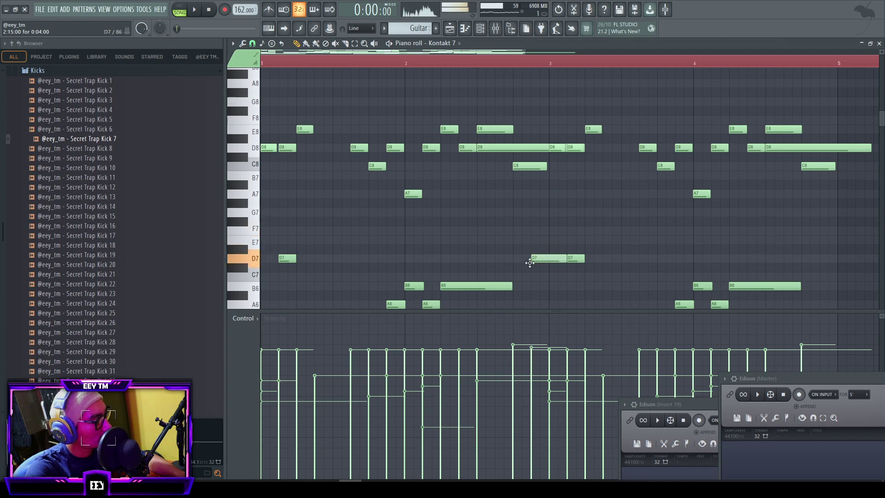
scroll(542, 271, "down", 5)
left_click(541, 166)
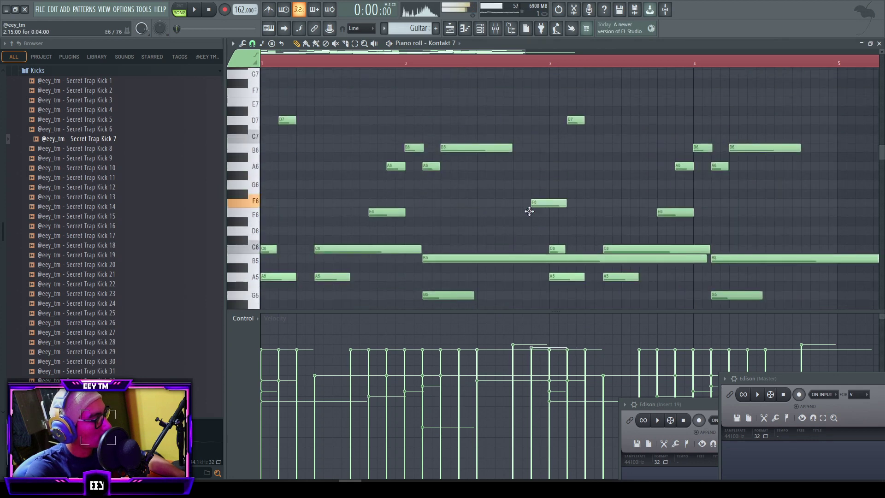
left_click_drag(565, 193, 546, 207)
scroll(545, 207, "down", 6)
left_click(573, 200, "ctrl")
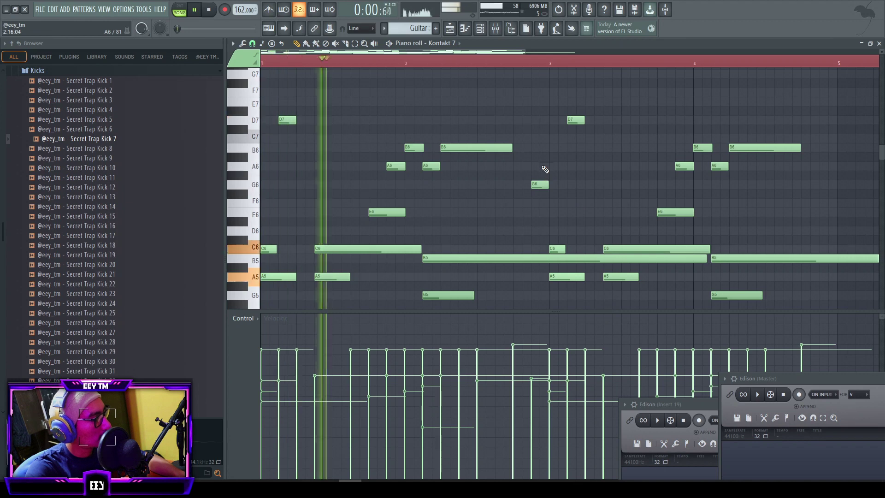
- Adjust the velocities of all notes in the Guitar pattern together, raising and lowering them, and clear the selection
key("ctrl+a")
scroll(537, 175, "up", 5)
scroll(537, 175, "down", 5)
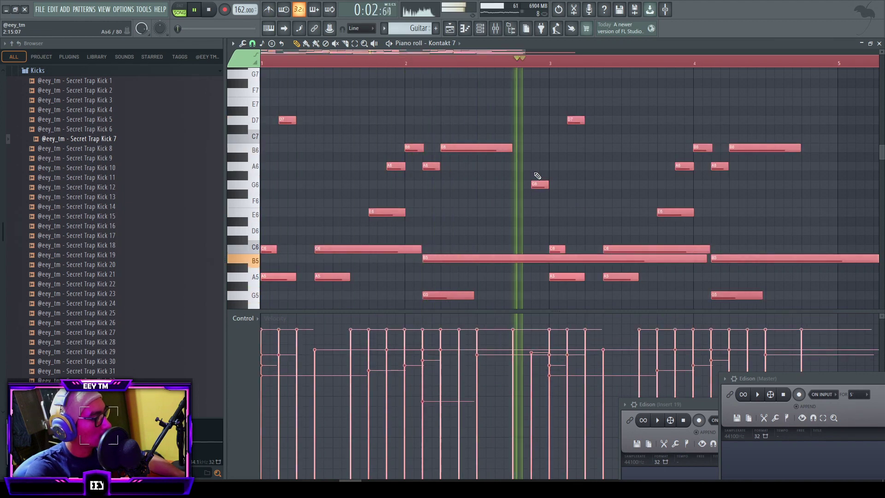
scroll(552, 158, "down", 2)
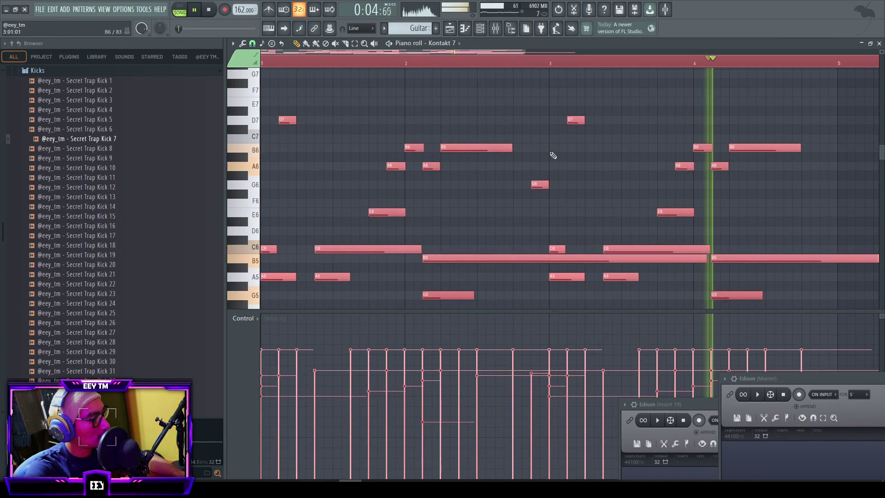
left_click(556, 157, "ctrl")
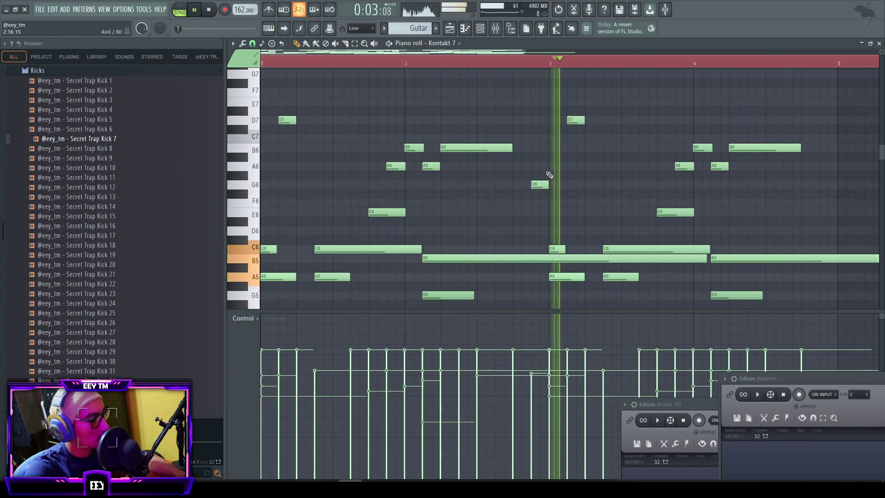
- Add an eight-step D7 note in the second half of bar 4 and shorten the last B5 note to end at bar 5
scroll(595, 179, "down", 4)
scroll(637, 185, "up", 3)
scroll(481, 178, "up", 6)
key("space")
scroll(444, 165, "up", 3)
scroll(440, 165, "down", 5)
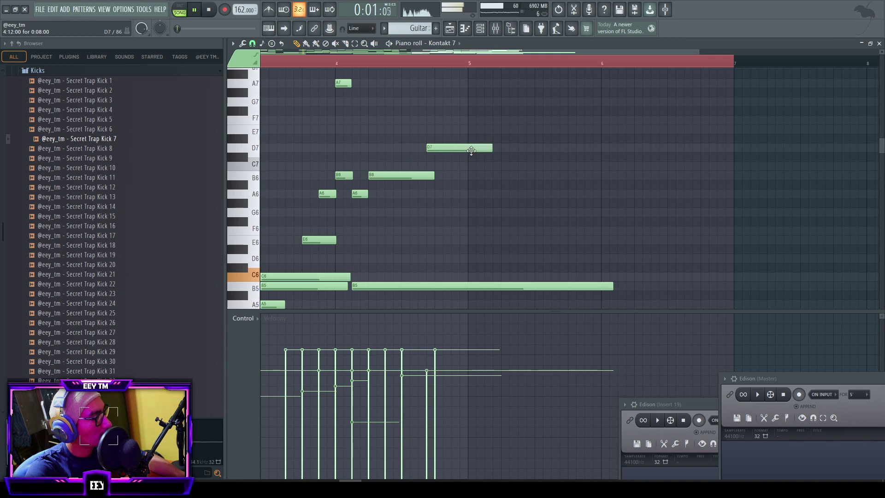
scroll(484, 147, "down", 3)
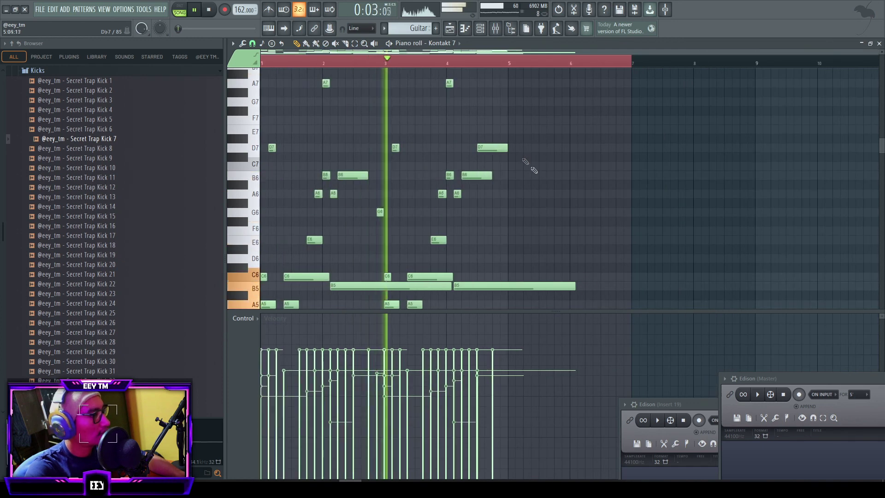
left_click_drag(573, 284, 507, 285)
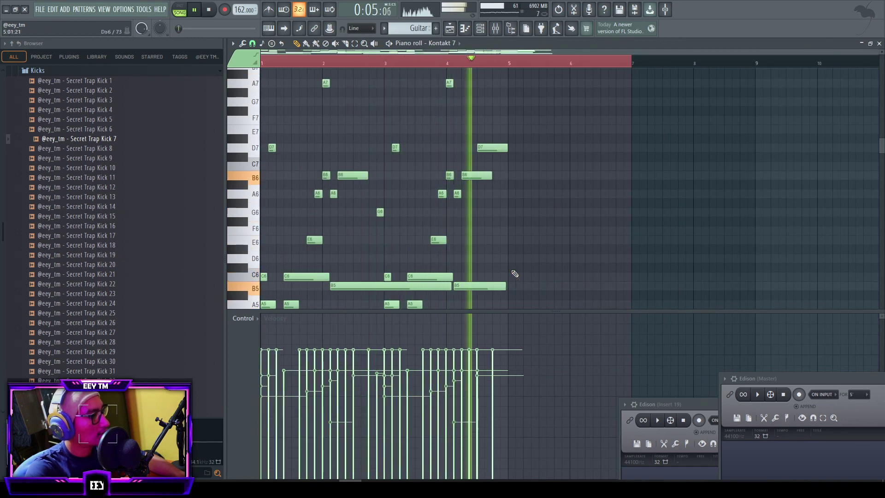
- Duplicate all notes of the four-bar Guitar phrase to start at bar 5
key("space")
scroll(521, 228, "up", 6)
left_click_drag(567, 161, 251, 311)
key("ctrl+b")
key("space")
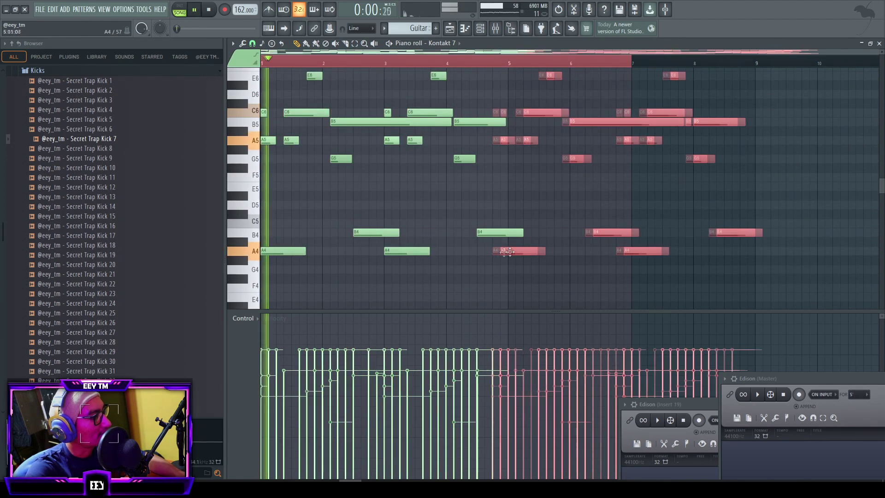
- Look over the playlist arrangement while the extended Guitar pattern plays
left_click(879, 43)
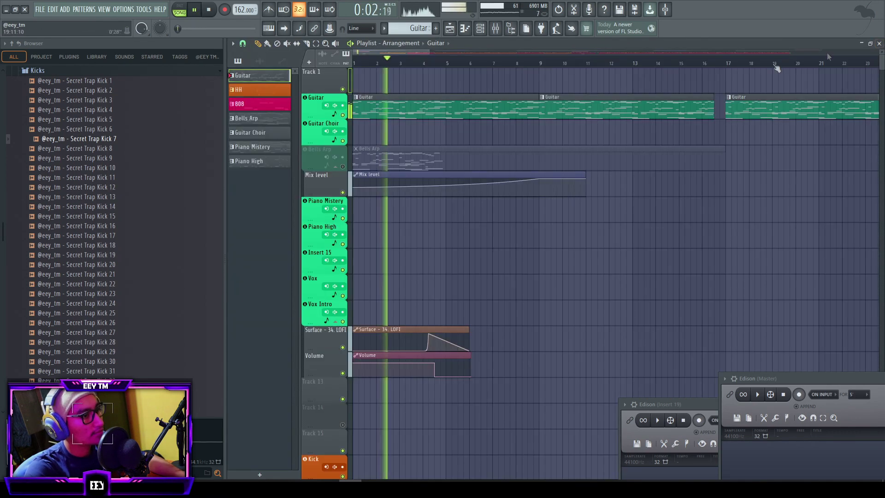
scroll(515, 192, "down", 6)
scroll(351, 133, "down", 10)
scroll(386, 173, "up", 5)
scroll(387, 176, "up", 5)
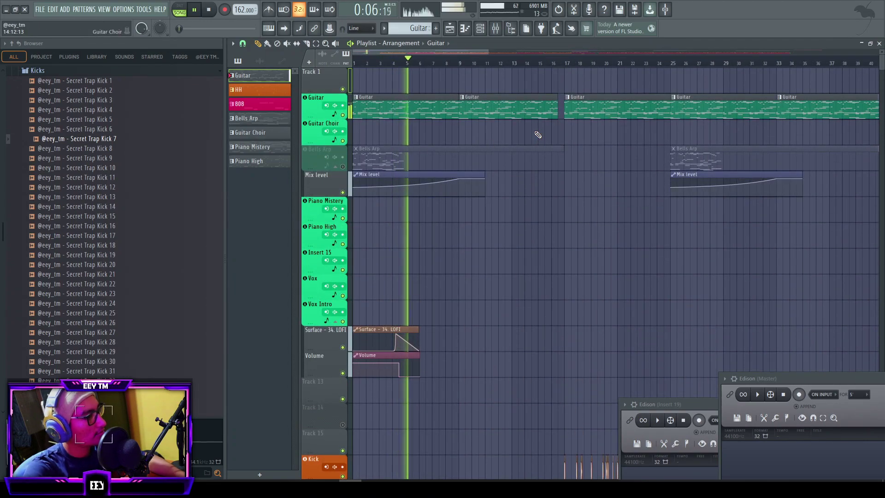
- In the Guitar pattern, replace the C7 and D7 notes at bar 7 with a G7, F7, E7, D7 run ending on an extended E7
double_click(441, 110)
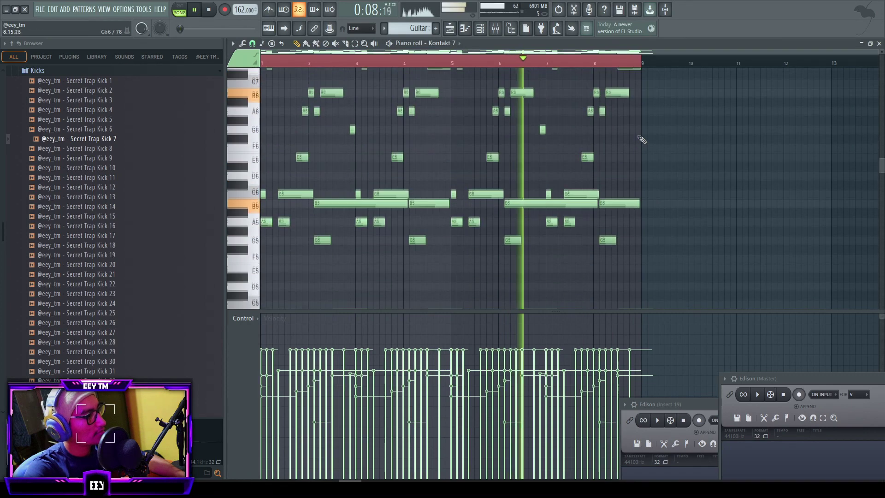
scroll(445, 121, "down", 3)
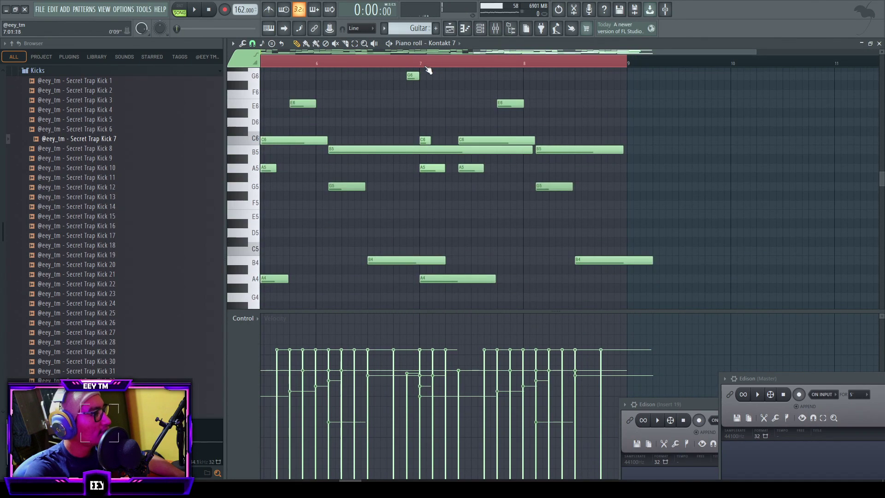
scroll(424, 70, "up", 2, "ctrl")
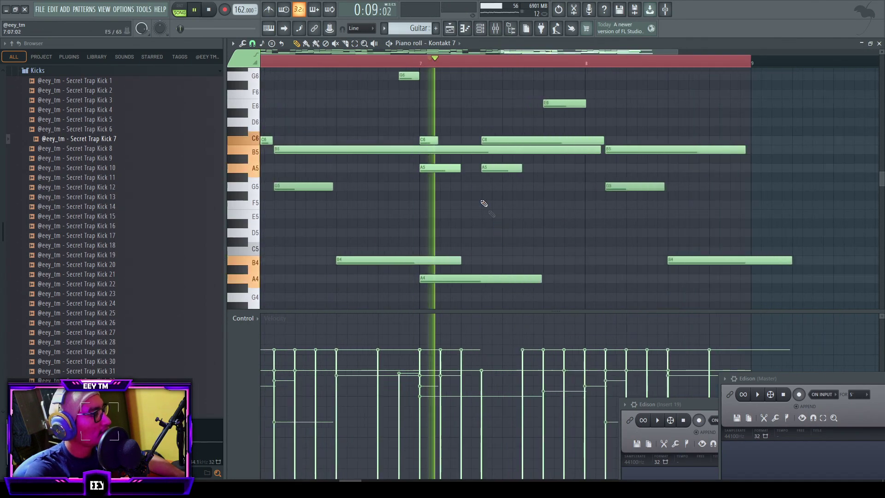
scroll(428, 142, "up", 6)
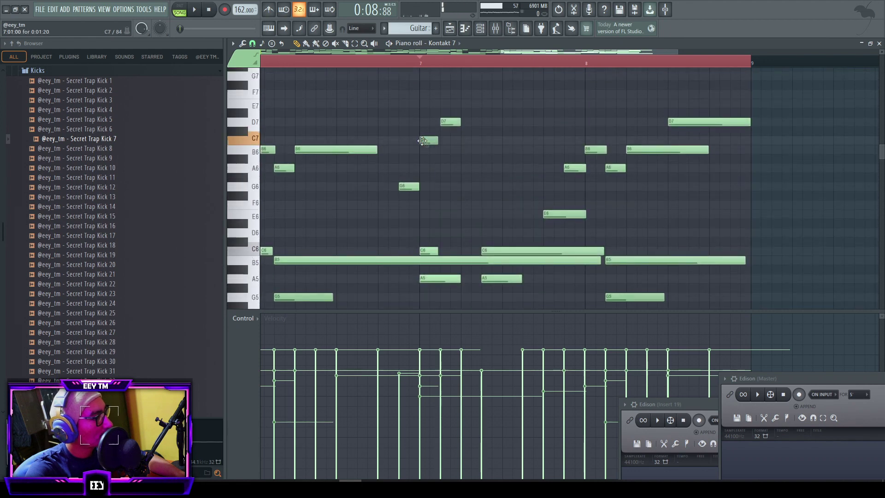
right_click(422, 141)
scroll(433, 167, "up", 3)
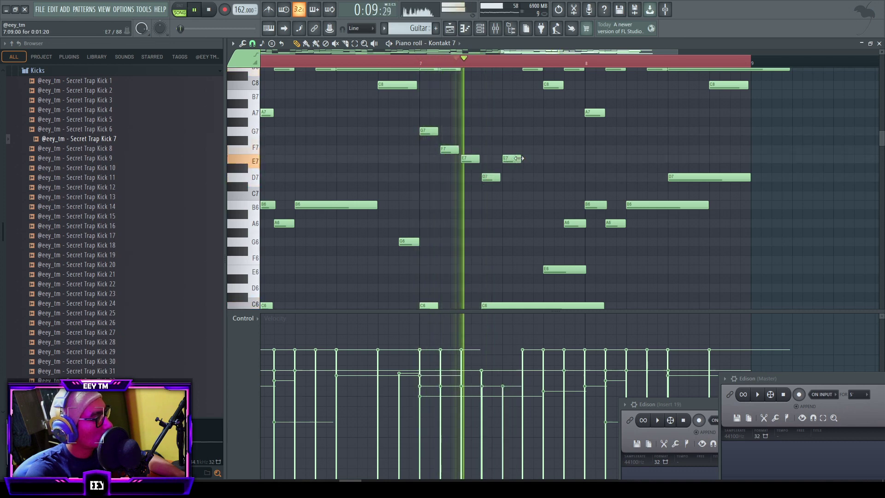
left_click_drag(520, 159, 563, 159)
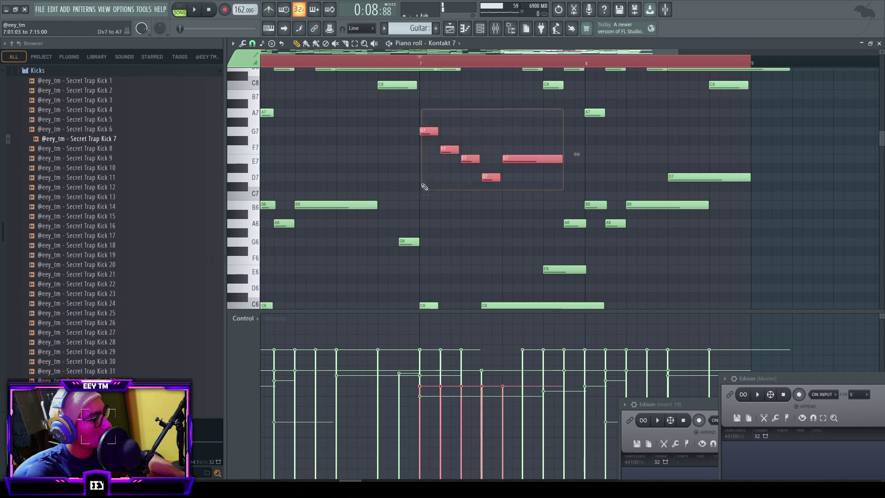
- Copy the run to bar 8, replace its last E7 with a shortened D7 and a C7 ending at bar 9, and save the project
left_click_drag(425, 133, 588, 133)
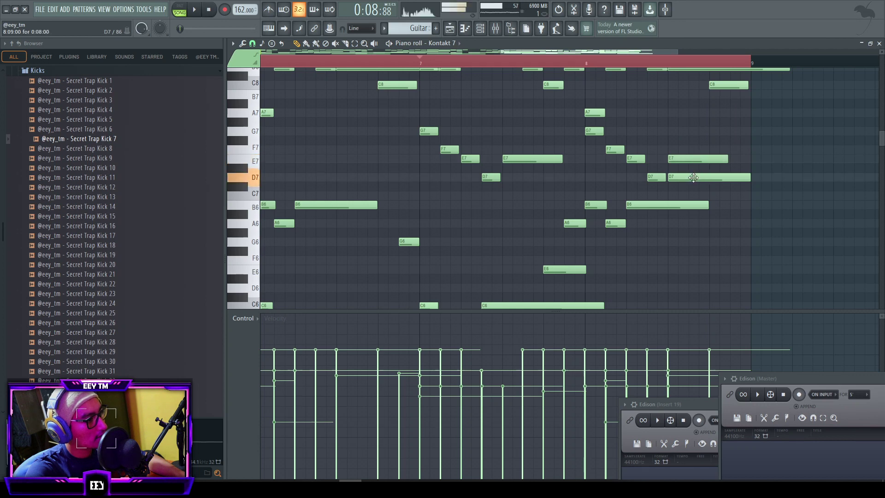
right_click(713, 161)
left_click_drag(770, 167, 707, 172)
left_click(713, 167, "ctrl")
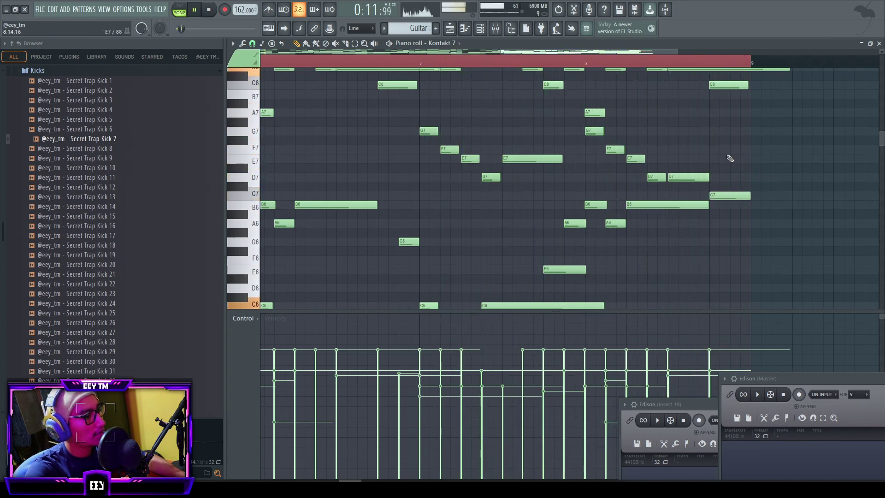
scroll(636, 193, "down", 4)
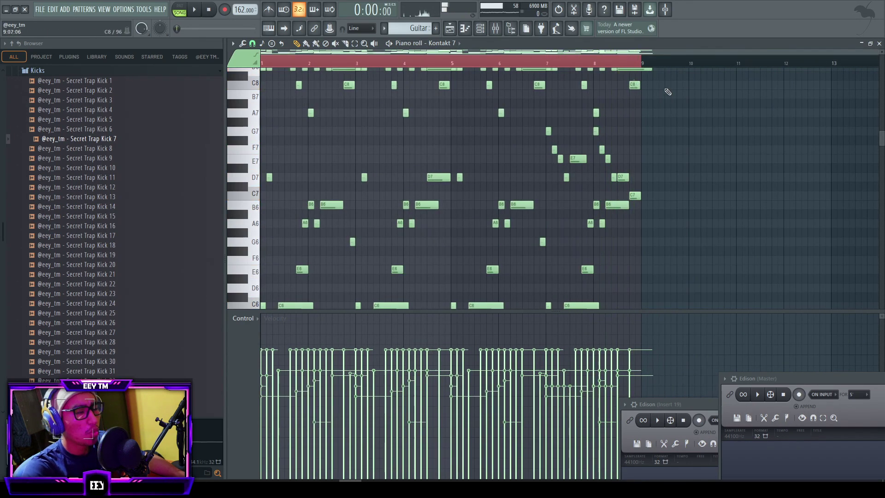
key("ctrl+s")
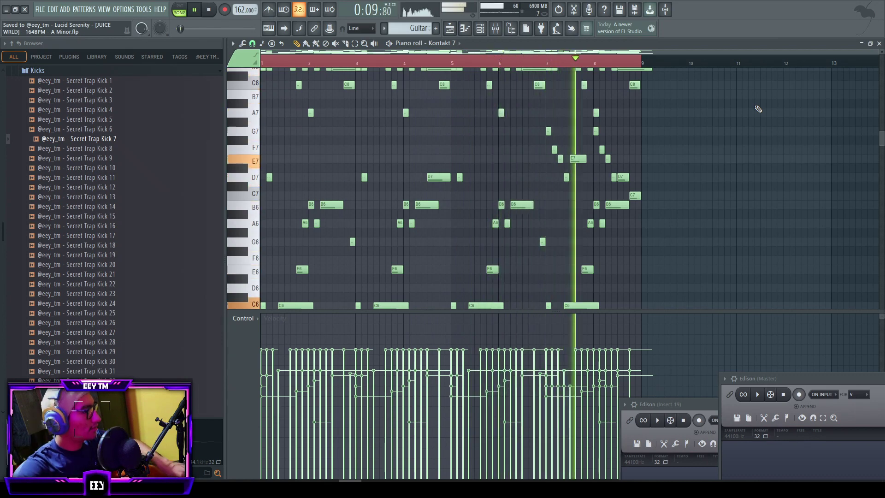
- Play the arrangement and look over the melody, drum and 808 tracks in the playlist
left_click(879, 43)
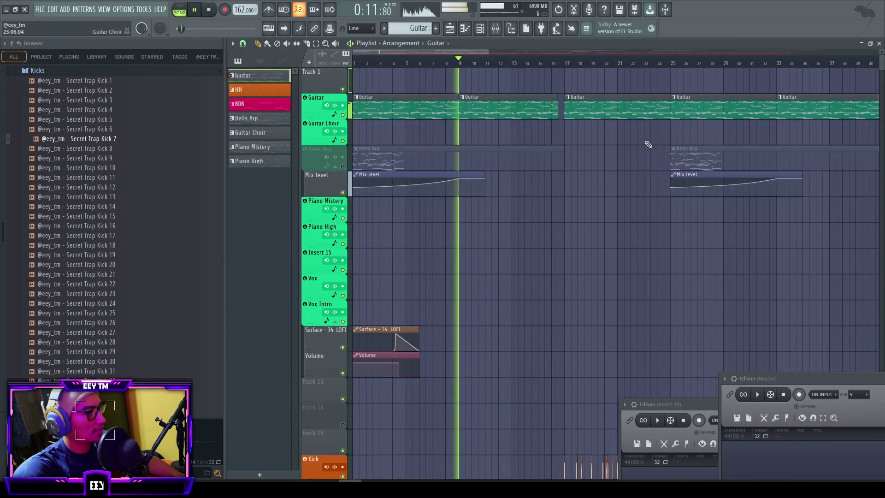
scroll(470, 124, "down", 5)
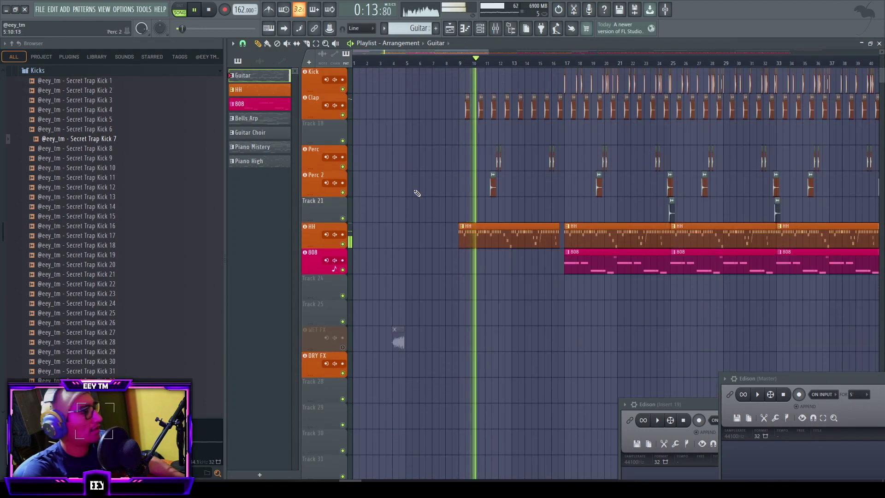
scroll(417, 194, "up", 5)
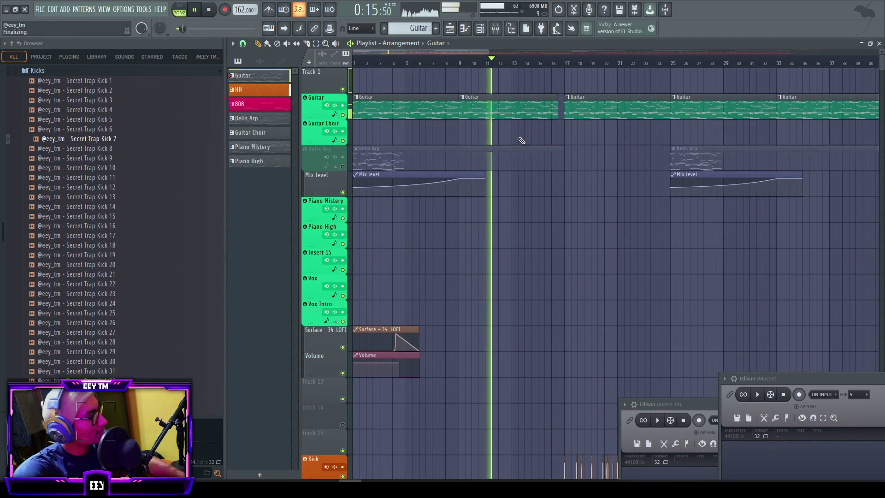
scroll(398, 166, "down", 5)
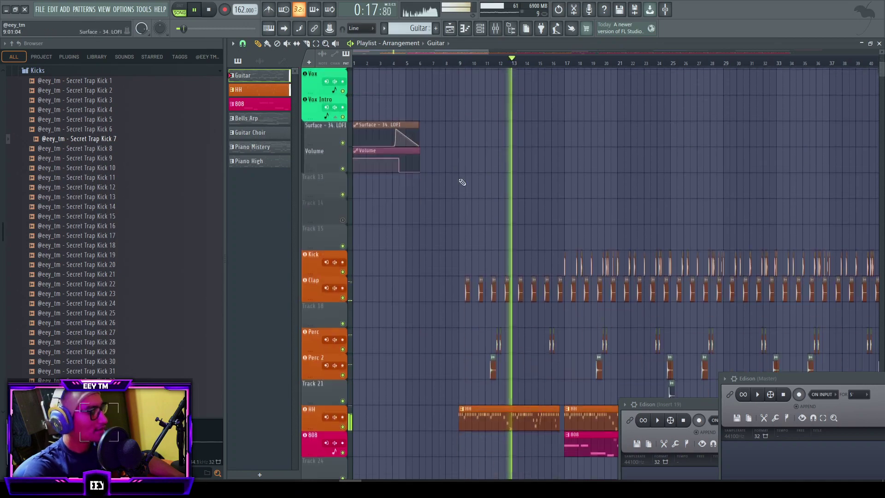
scroll(492, 168, "up", 4)
scroll(474, 159, "down", 5)
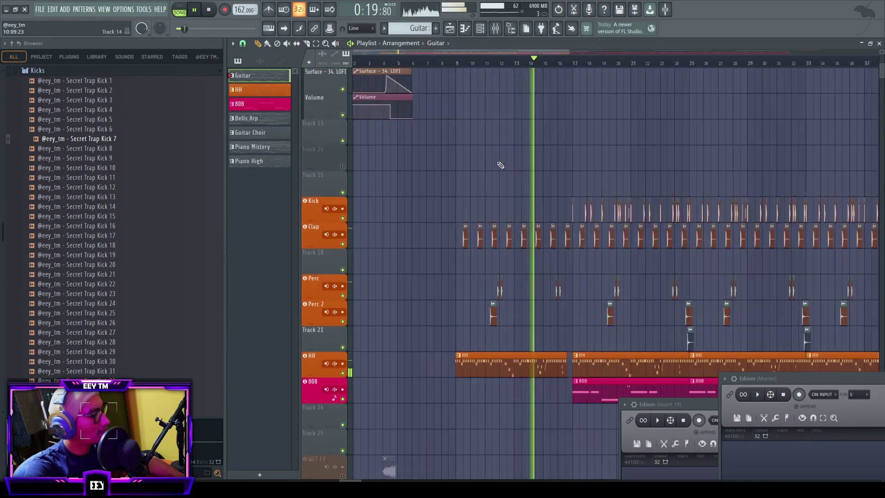
scroll(450, 159, "up", 6)
scroll(451, 161, "down", 5)
scroll(409, 185, "up", 4)
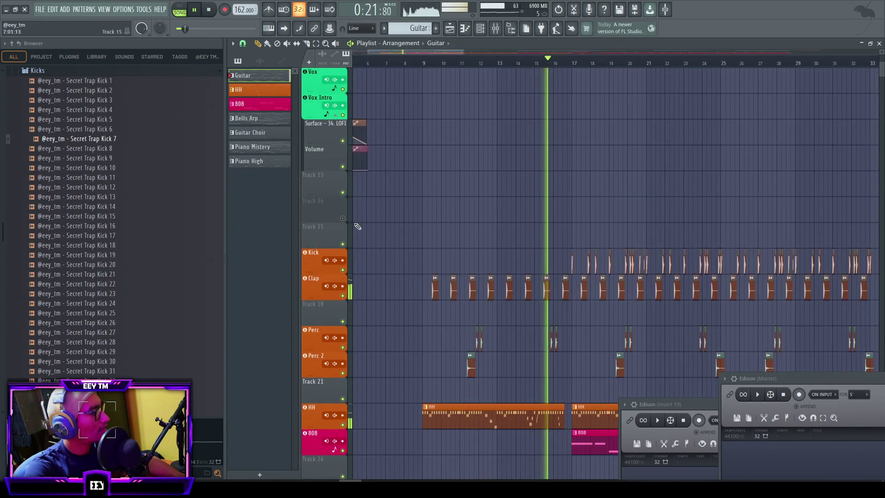
scroll(122, 221, "up", 2)
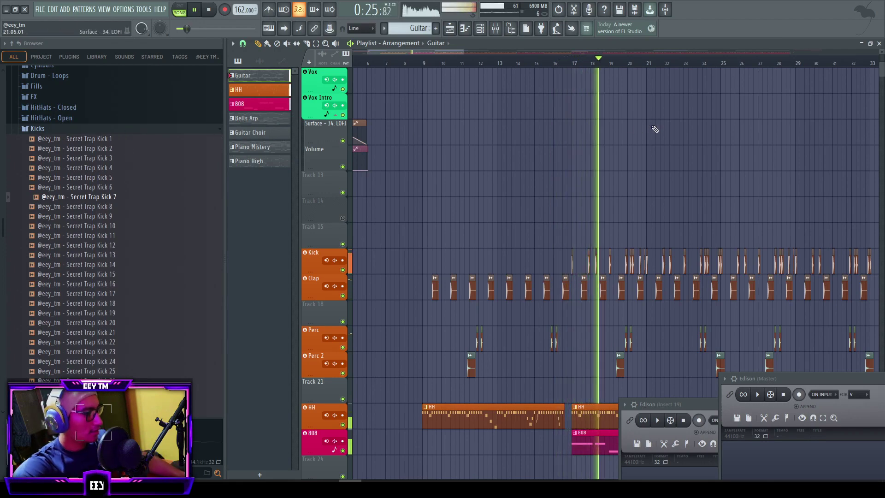
scroll(654, 129, "down", 4)
scroll(691, 217, "up", 3)
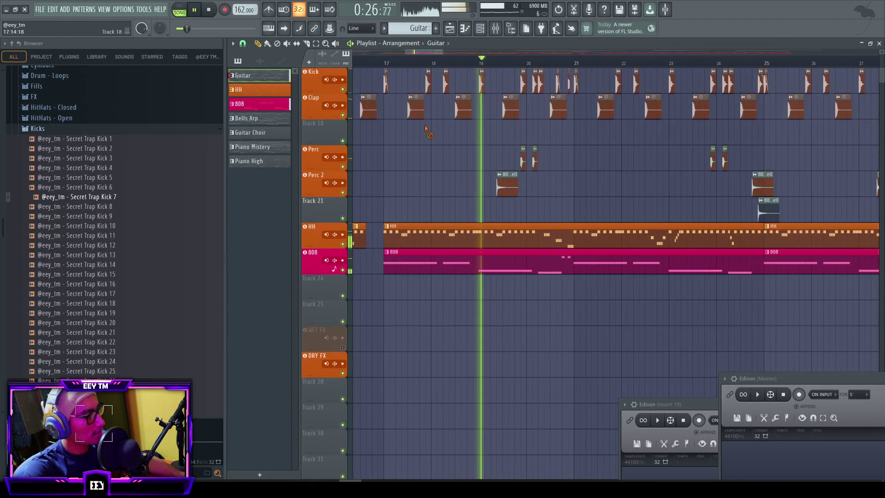
- Open the 808 pattern, raise the two notes at bar 3 to D5, and lower the two short notes ending bar 4 to G5
double_click(427, 257)
key("space")
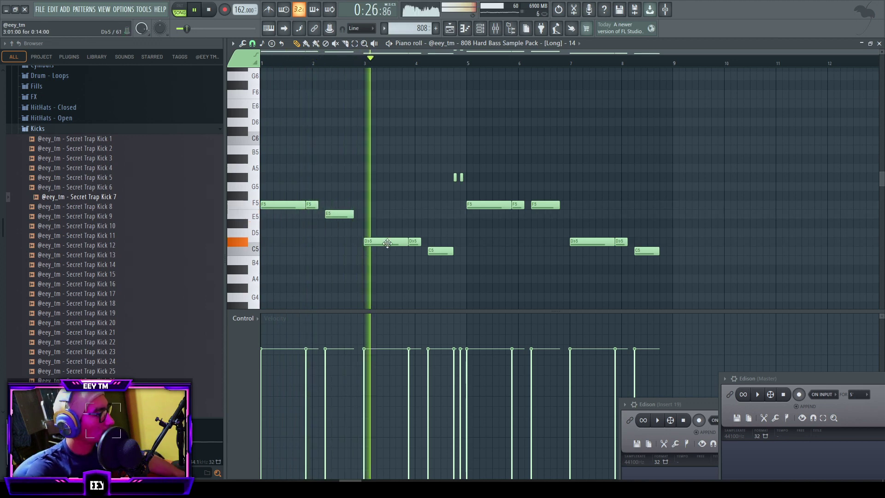
scroll(269, 259, "up", 3)
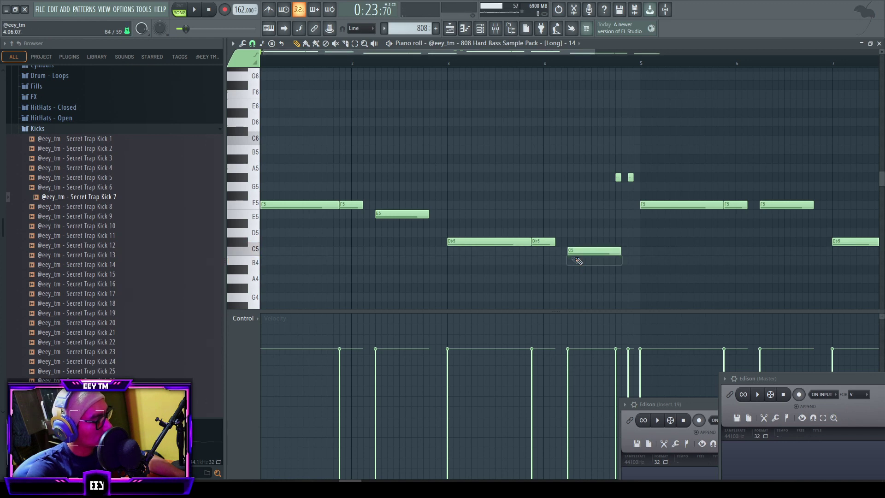
left_click_drag(487, 243, 487, 242)
key("space")
left_click_drag(487, 243, 486, 230)
left_click(492, 217, "ctrl")
key("ctrl+s")
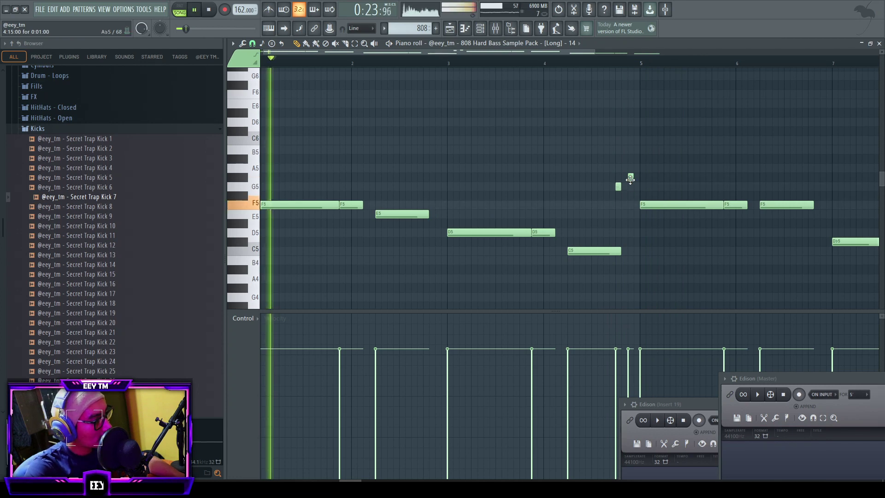
left_click_drag(630, 180, 629, 191)
- Replace the 808 notes in bars 5 to 8 with a copy of the notes from bars 1 to 4
scroll(639, 170, "down", 3)
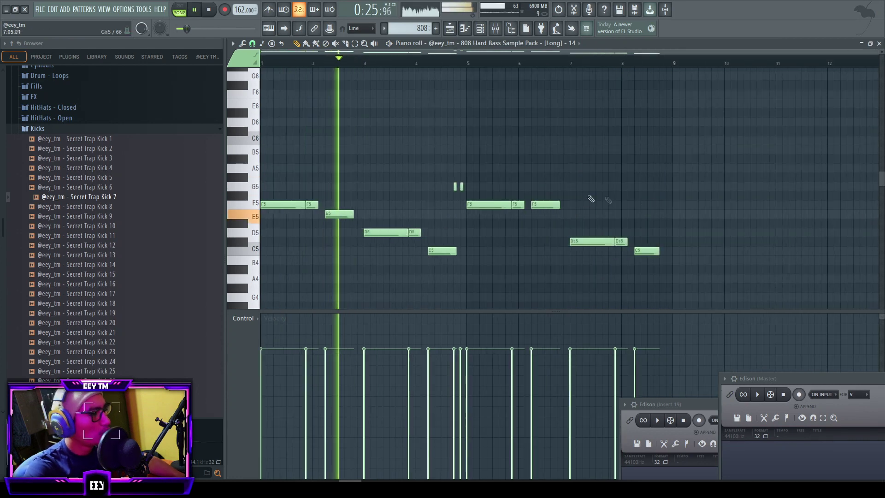
left_click_drag(689, 201, 511, 280)
key("Delete")
left_click_drag(512, 161, 291, 263)
mouse_move(276, 207)
left_mouse_down()
mouse_move(534, 209)
mouse_move(495, 207)
mouse_move(496, 194)
left_mouse_up()
scroll(610, 149, "up", 2)
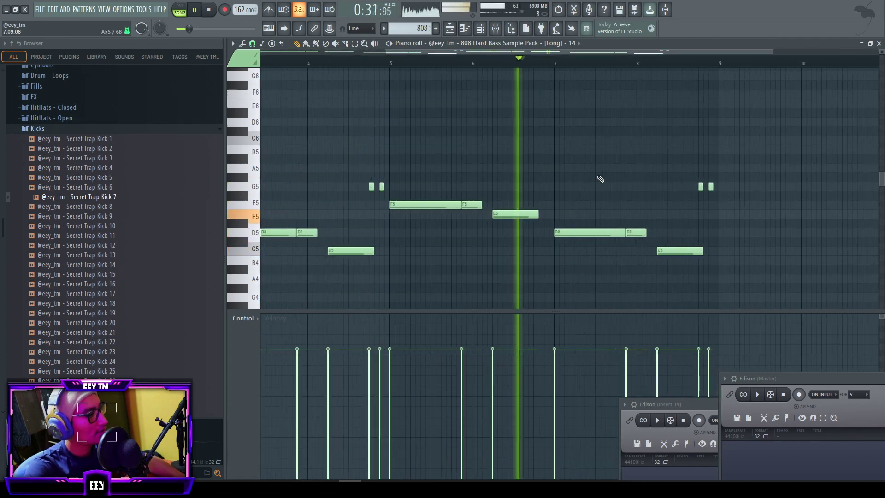
- Shorten the long D5 note at bar 7 to six steps and add a second six-step D5 directly after it
key("space")
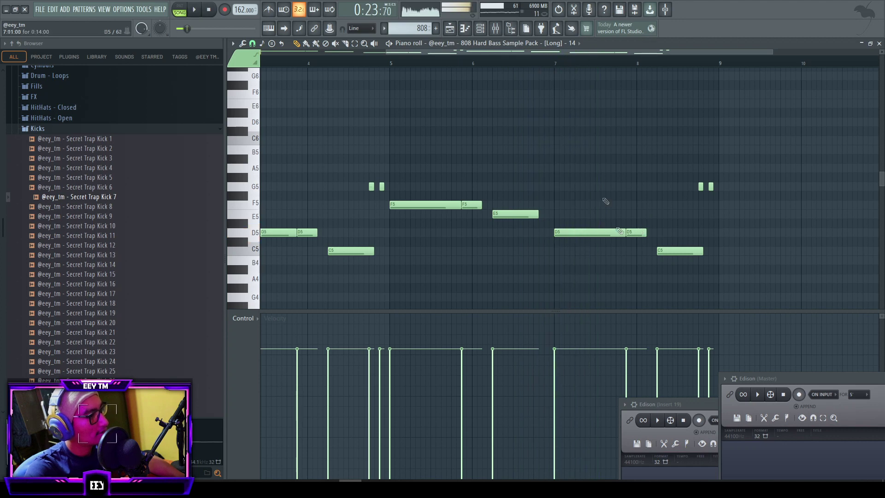
left_click(560, 64)
key("space")
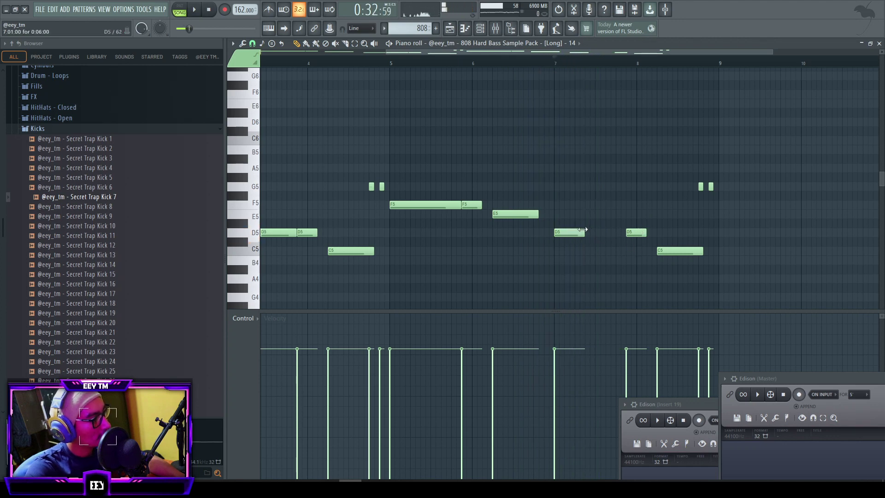
left_click(589, 232)
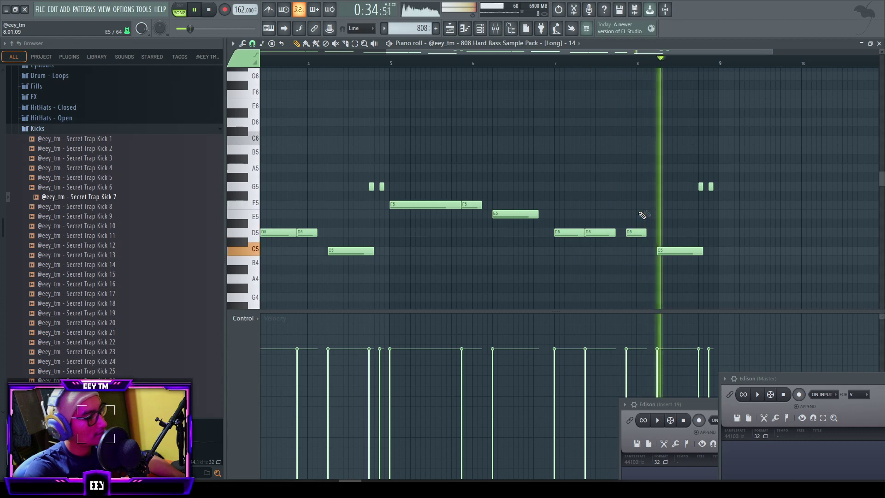
- Shorten bar 8's C5 note to four steps and replace the short G5 notes with a six-step D5 ending at bar 9, trying E5 and F5 first
scroll(700, 206, "up", 2, "ctrl")
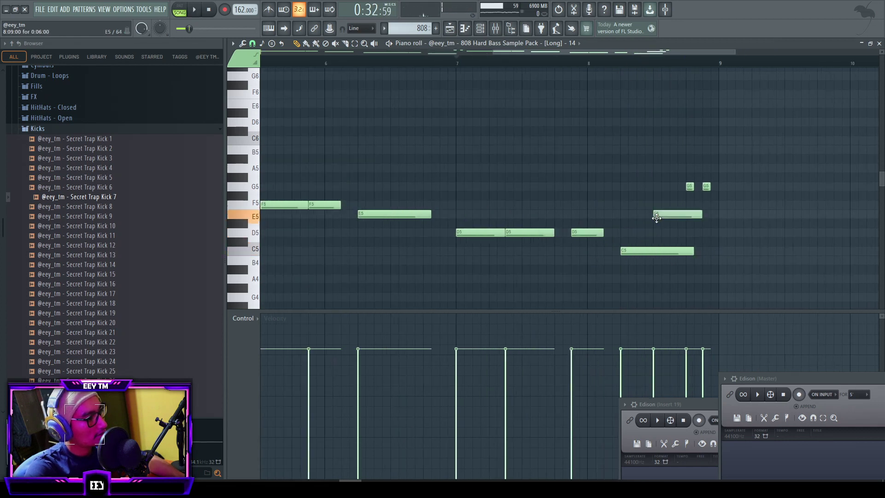
key("space")
left_click(695, 245)
right_click(696, 244)
left_click_drag(692, 251, 655, 247)
right_click(689, 187)
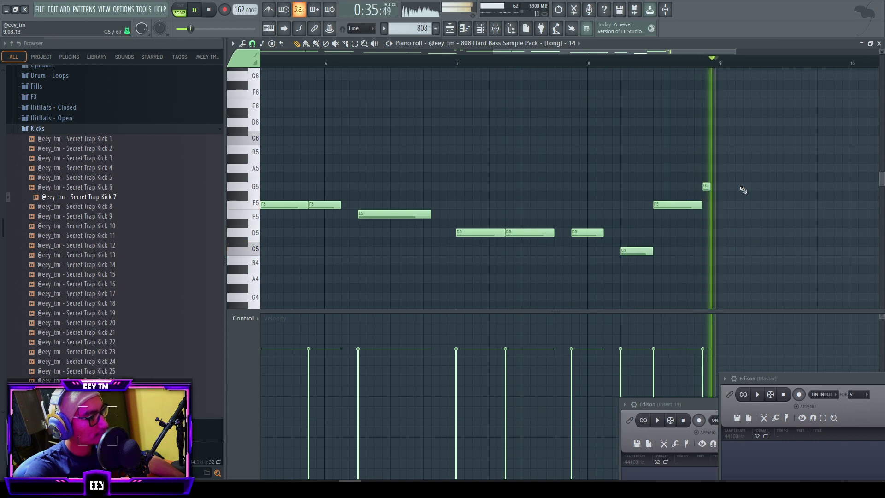
right_click(706, 186)
left_click_drag(690, 203, 706, 232)
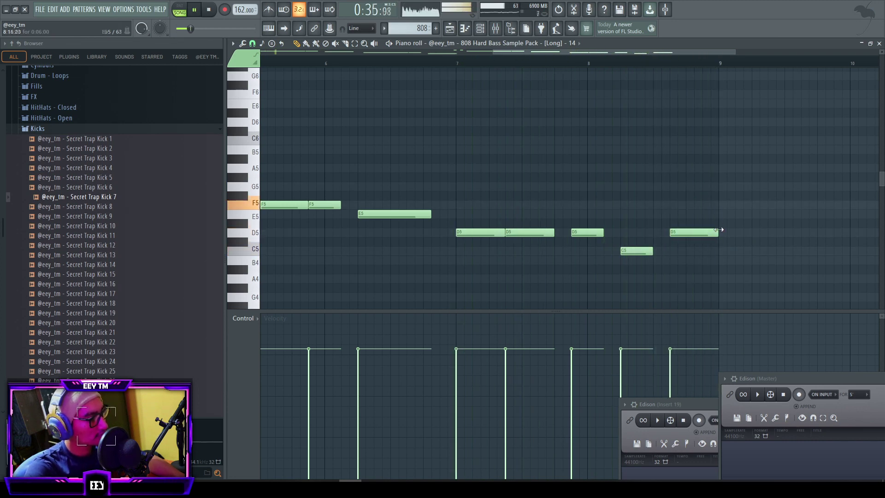
- Return to the playlist, save the project while playing from bar 17, and set the tempo to 164 BPM
left_click(879, 43)
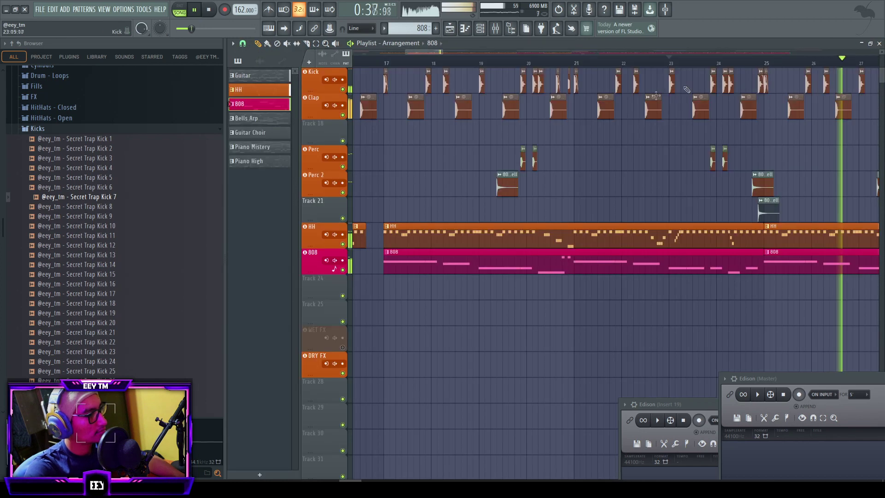
left_click(507, 62)
key("ctrl+s")
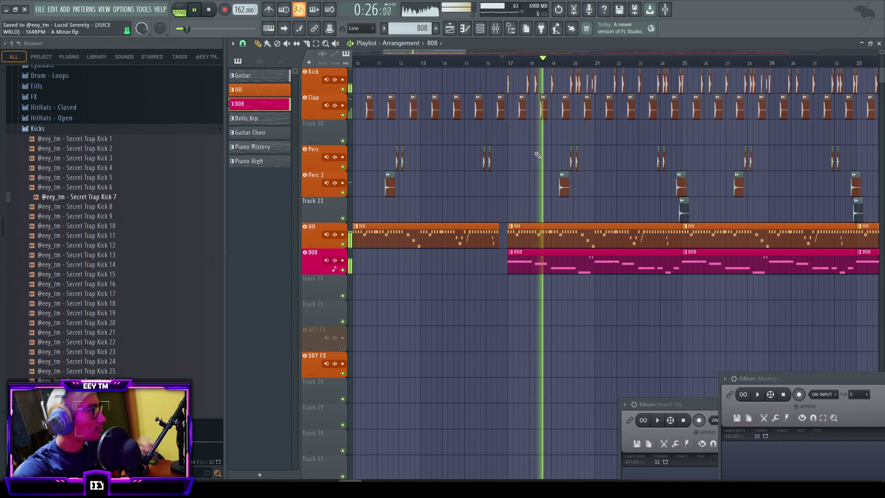
left_click_drag(240, 9, 240, 7)
left_click(455, 267)
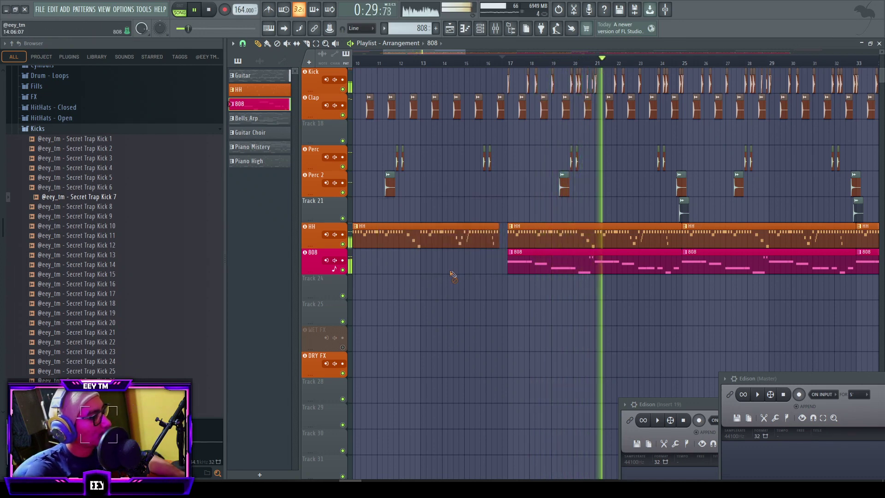
- Examine the drum, percussion and 808 clips around bars 17 to 33 of the playlist during playback
scroll(587, 239, "down", 4)
scroll(607, 224, "up", 3)
scroll(606, 207, "up", 3)
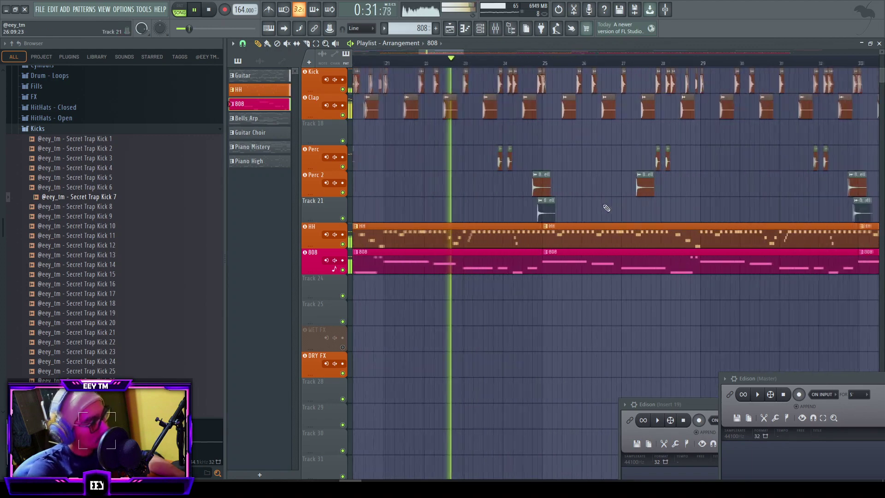
scroll(606, 206, "down", 4)
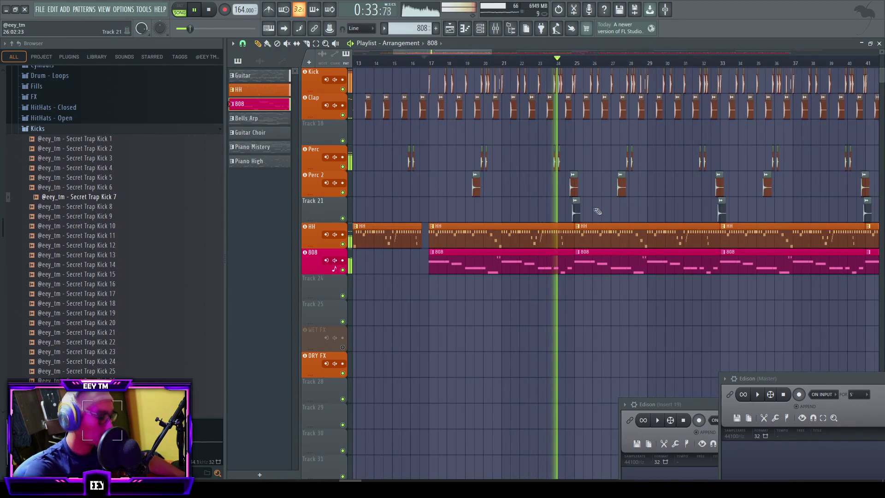
scroll(594, 208, "up", 6)
scroll(560, 225, "down", 8)
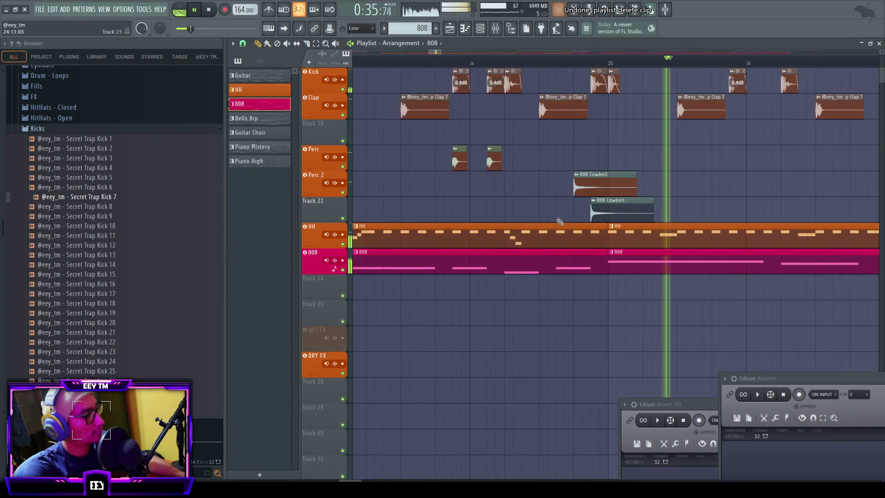
scroll(466, 247, "up", 8)
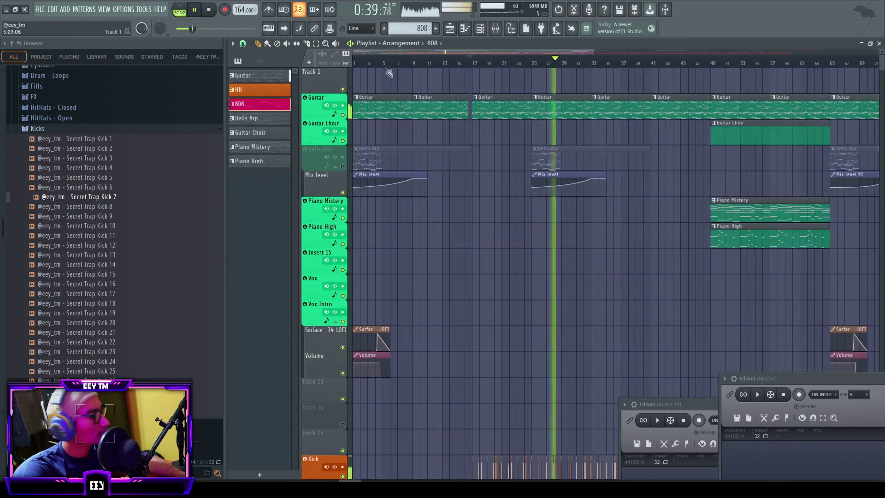
- Unmute the Bells Arp track and open its first clip's notes for editing
left_click(342, 167)
double_click(393, 153)
scroll(443, 203, "up", 3)
scroll(438, 203, "down", 2)
scroll(438, 203, "up", 4)
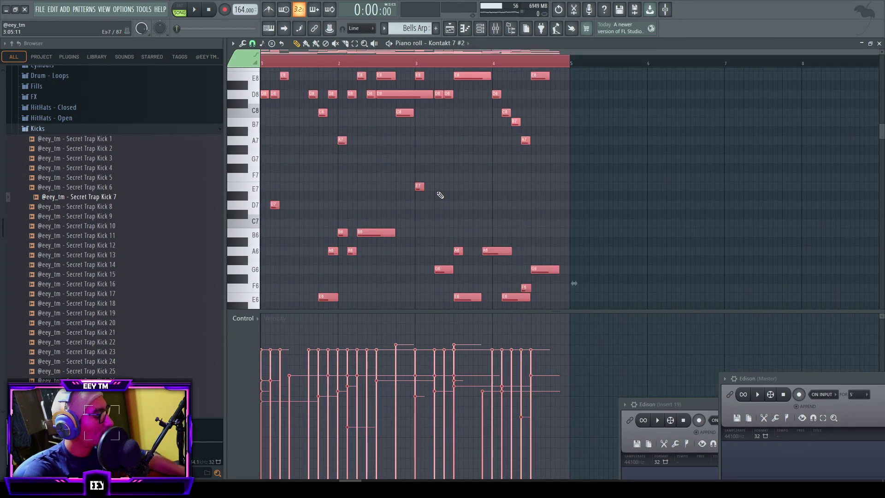
- Arpeggiate the Bells Arp notes with the Flip pattern, a Normal range of 6 and Block sync
key("alt+a")
key("space")
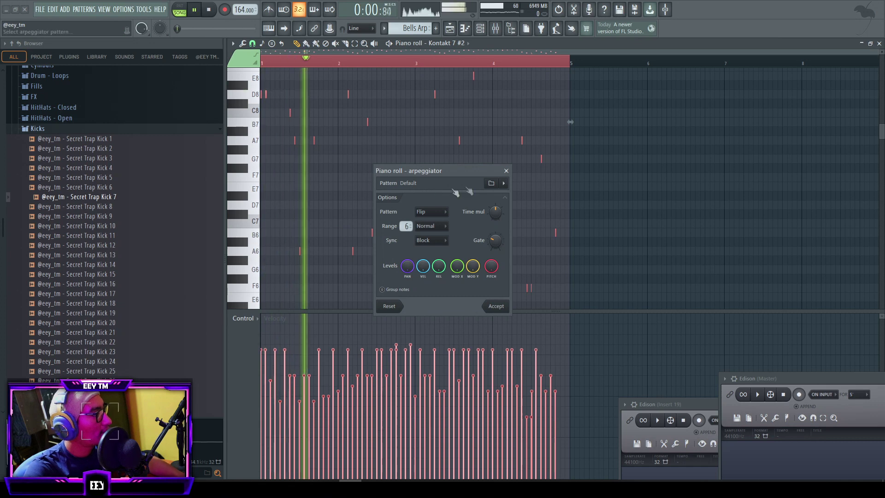
left_click(497, 306)
- Play the arpeggiated Bells Arp part from the start and check its notes and playlist clips
key("space")
scroll(469, 234, "down", 5)
key("space")
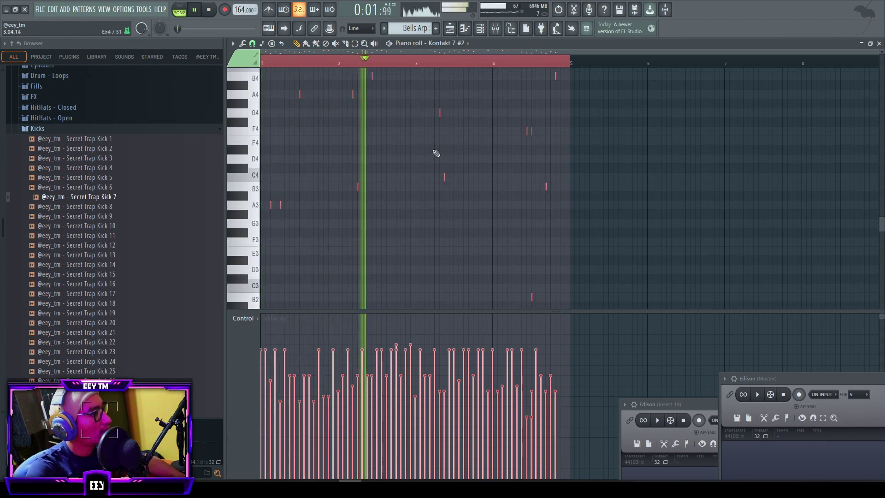
scroll(470, 173, "up", 5)
left_click(880, 44)
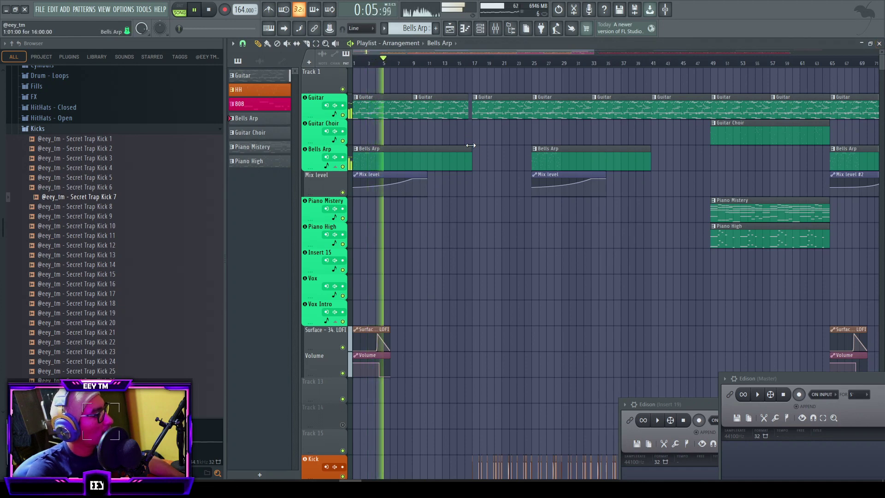
double_click(425, 148)
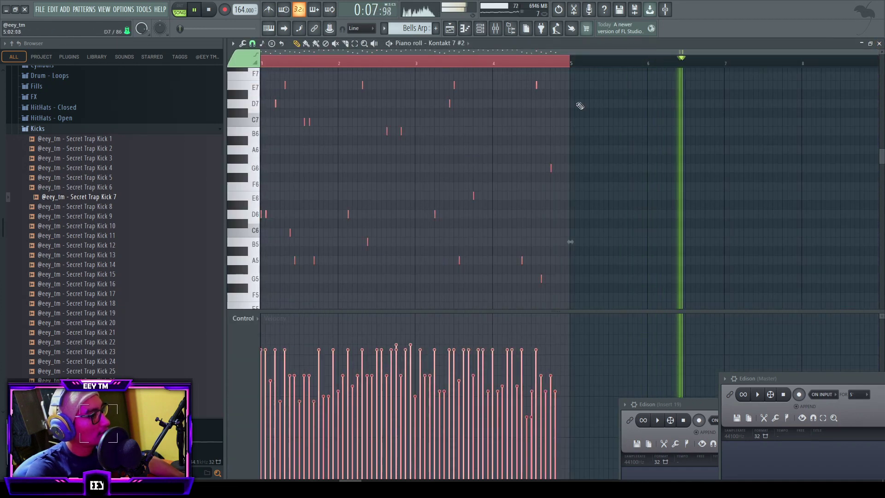
left_click(880, 43)
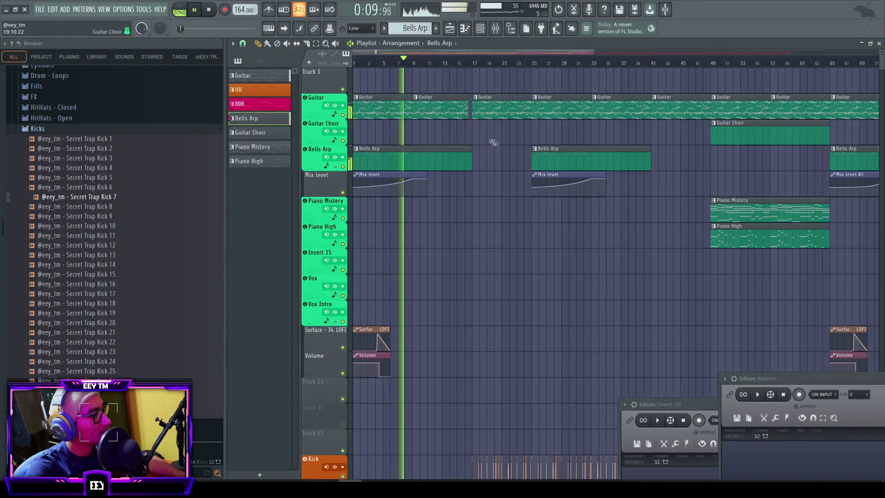
- Add Gross Beat to slot 8 of the Bells Arp mixer track, with the Repeater preset and the Sidechain b volume pattern
left_click(506, 32)
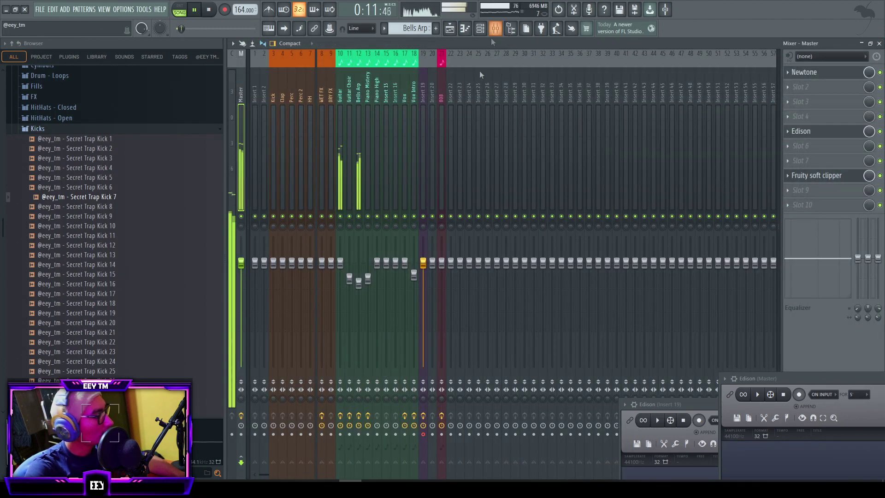
left_click(357, 168)
left_click(808, 177)
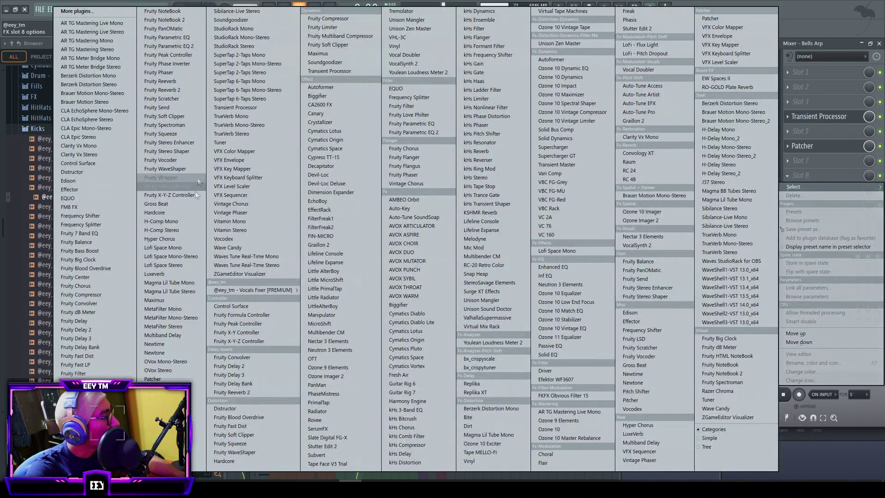
left_click(196, 204)
left_click(580, 98)
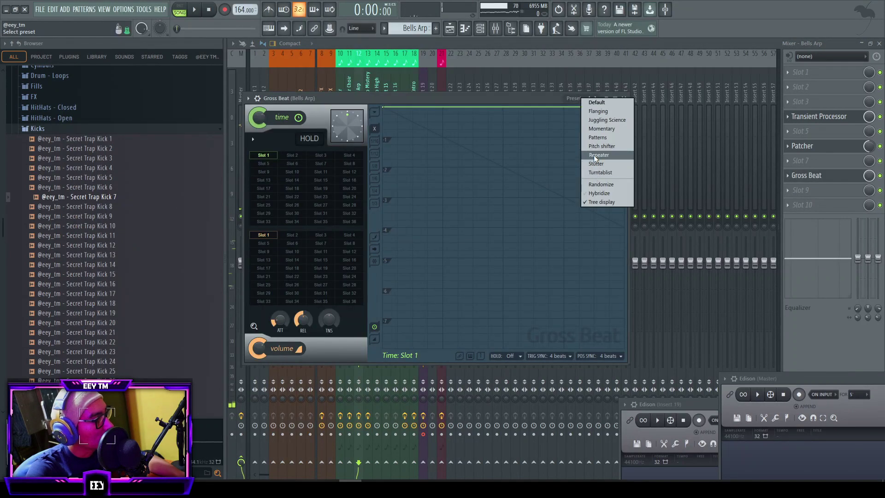
left_click(599, 155)
left_click(297, 301)
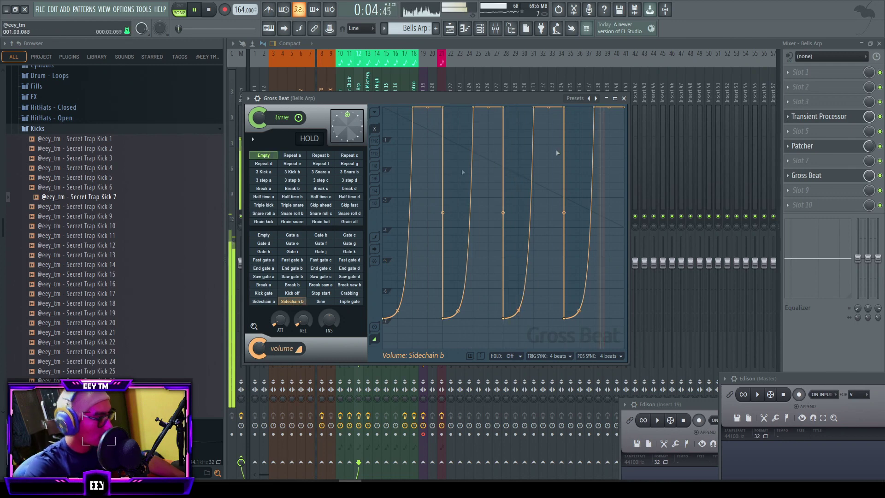
left_click(880, 44)
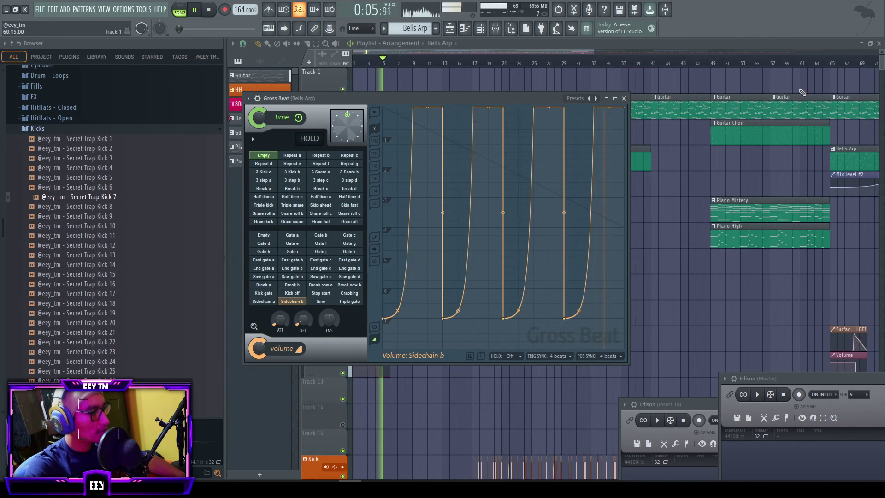
left_click(638, 107)
- Repeat the four-bar Bells Arp notes in bars 5 to 8 and transpose the whole pattern down two octaves
double_click(399, 181)
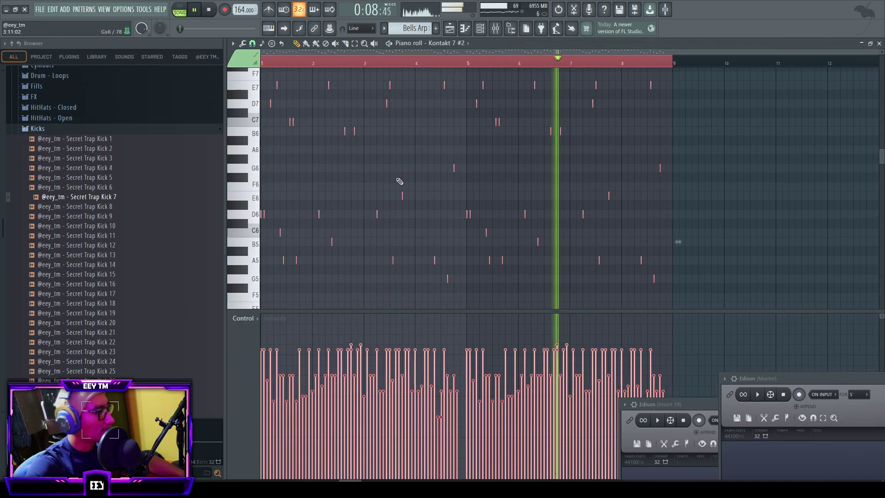
scroll(399, 182, "down", 7)
key("ctrl+Right")
key("ctrl+Left")
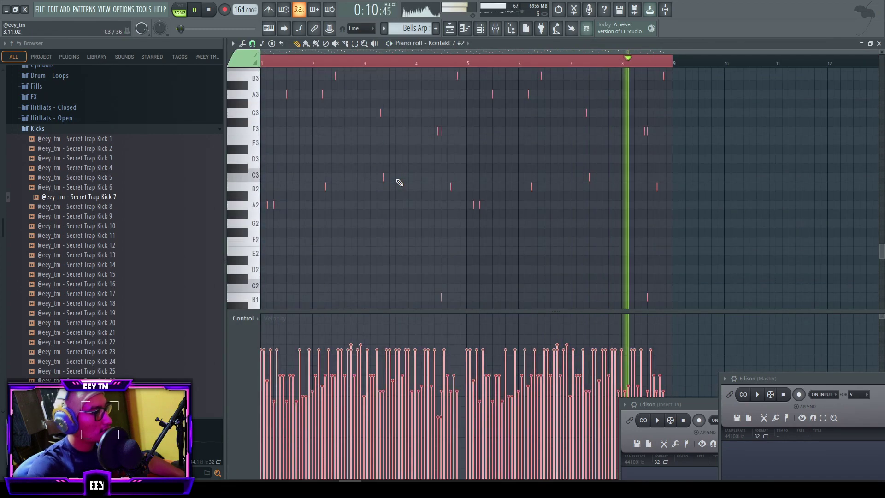
key("ctrl+Down")
key("space")
key("space")
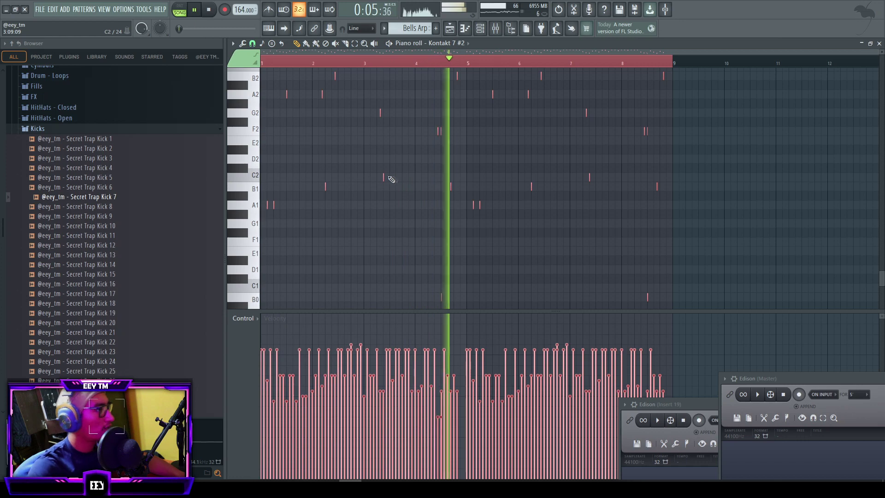
- Rename the Bells Arp mixer track as Ambiance and lower its volume to 56%
left_click(496, 28)
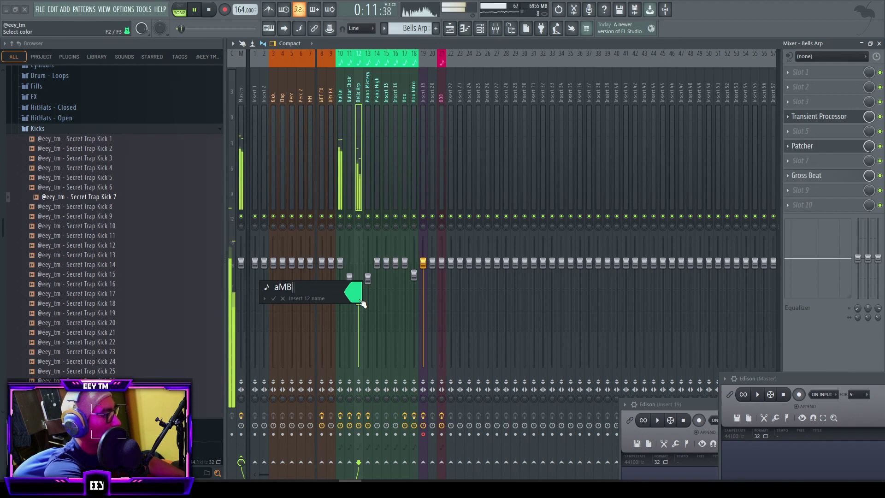
type("Ambiance")
key("Return")
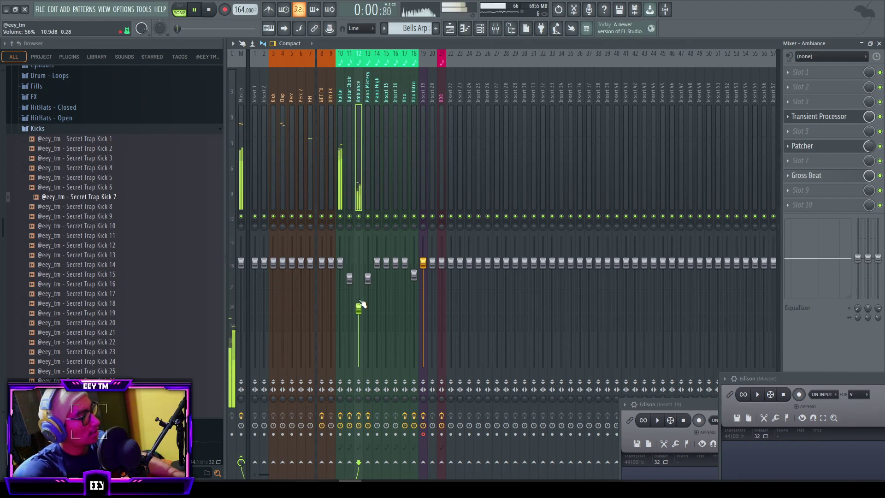
- Return to the playlist and lay out Bells Arp as two eight-bar clips starting at bars 1 and 9
left_click(879, 43)
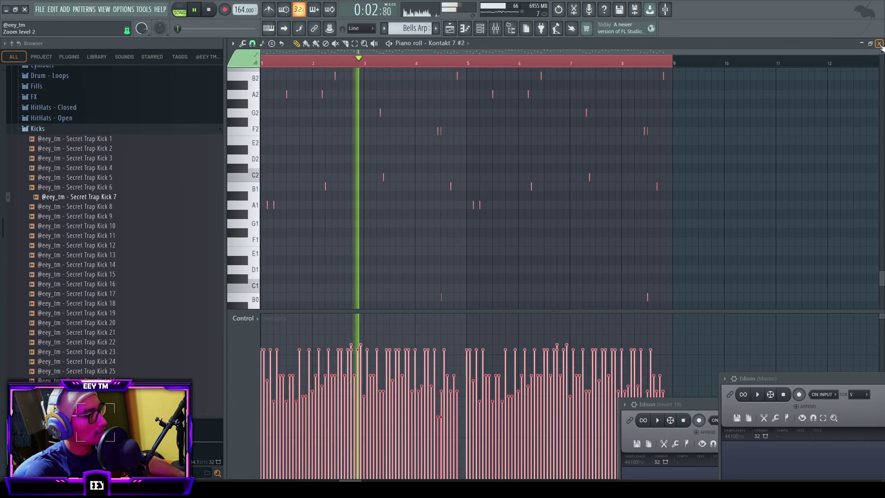
key("F5")
left_click(414, 155)
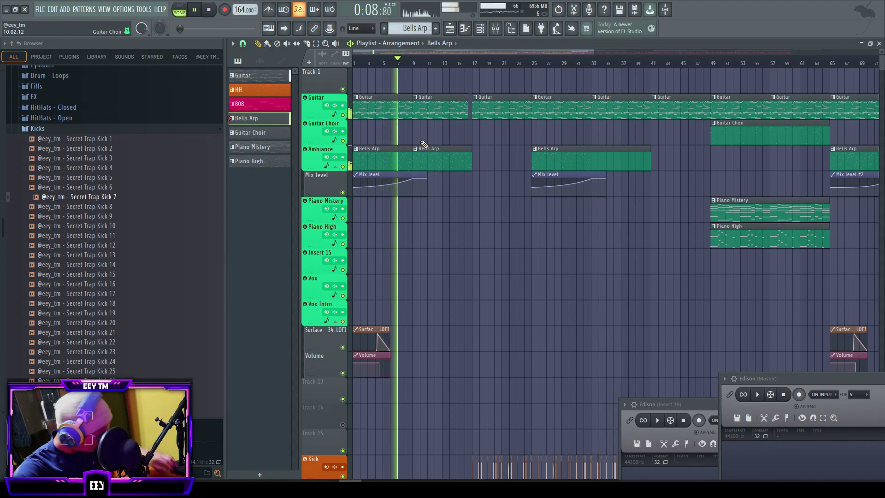
- Unmute the WET FX track in the playlist
scroll(424, 144, "down", 8)
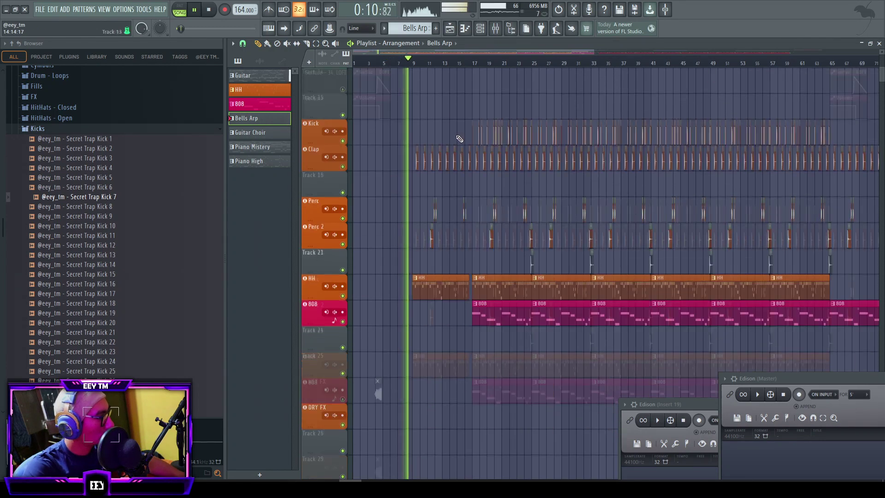
scroll(461, 194, "up", 6)
scroll(459, 198, "down", 13)
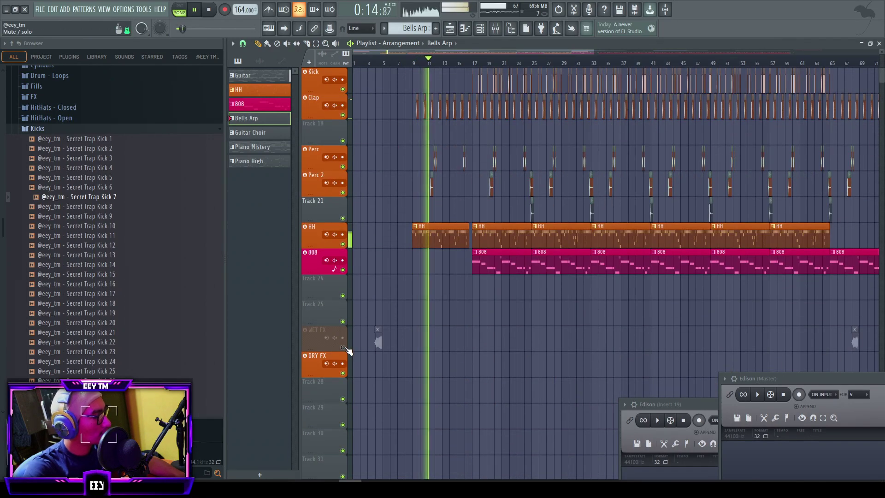
left_click(343, 348)
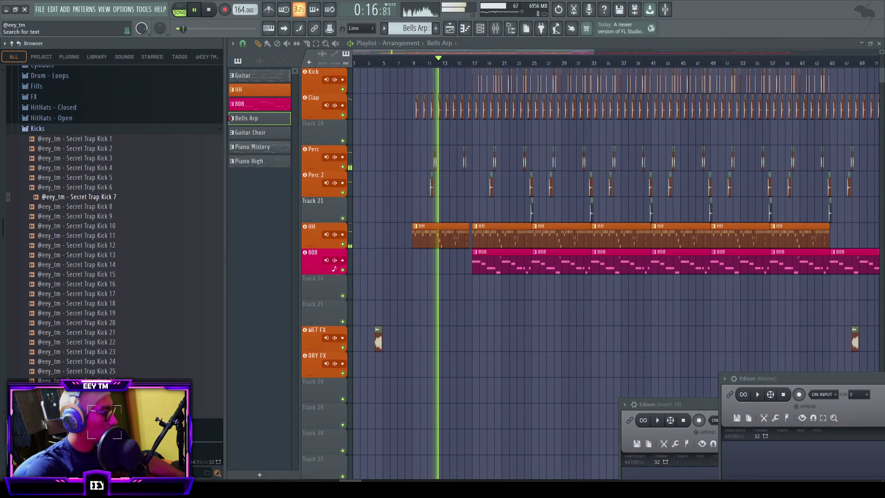
- Search the browser for fx and open the Ambient folder of Antidote Audio - 50 FREE FX to preview its samples
type("fx")
left_click(71, 294)
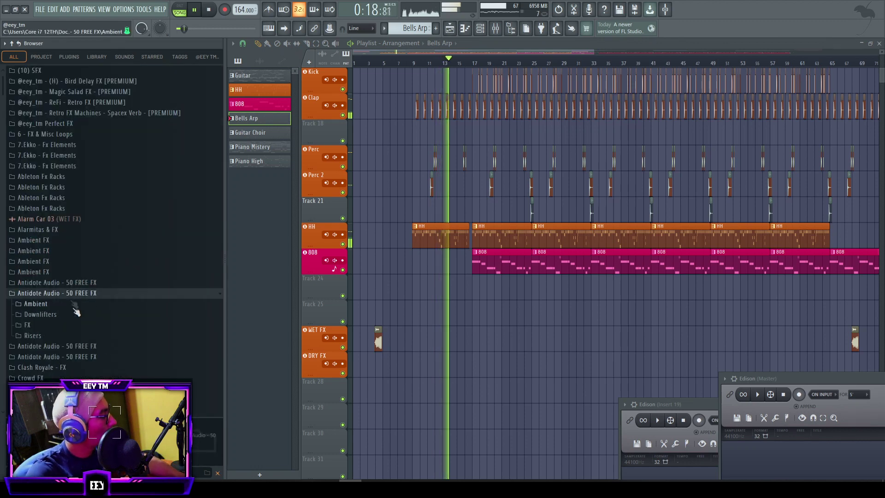
left_click(74, 303)
left_click(78, 334)
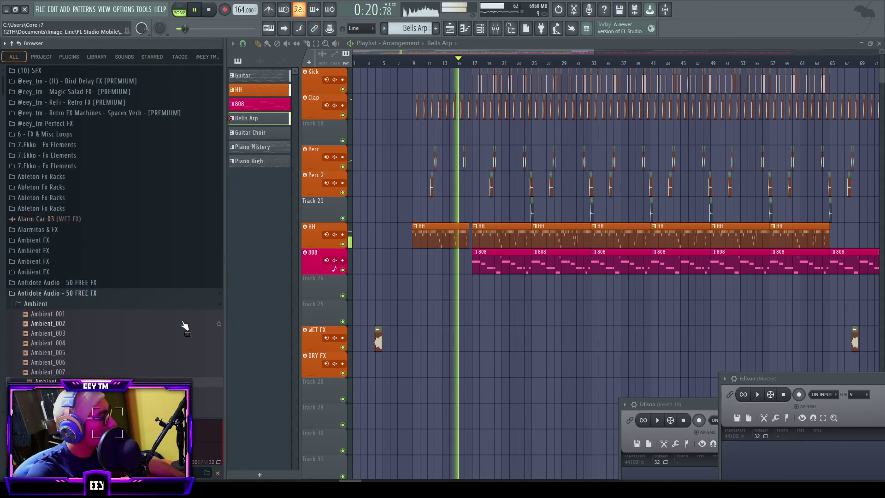
- Place the Ambient_008 sample at bar 1 of the WET FX track and delete the Alarm Car 03 clip near bar 4
scroll(158, 316, "down", 1)
left_click_drag(136, 324, 447, 333)
left_click_drag(447, 335, 230, 340)
key("Page_Up")
right_click(405, 337)
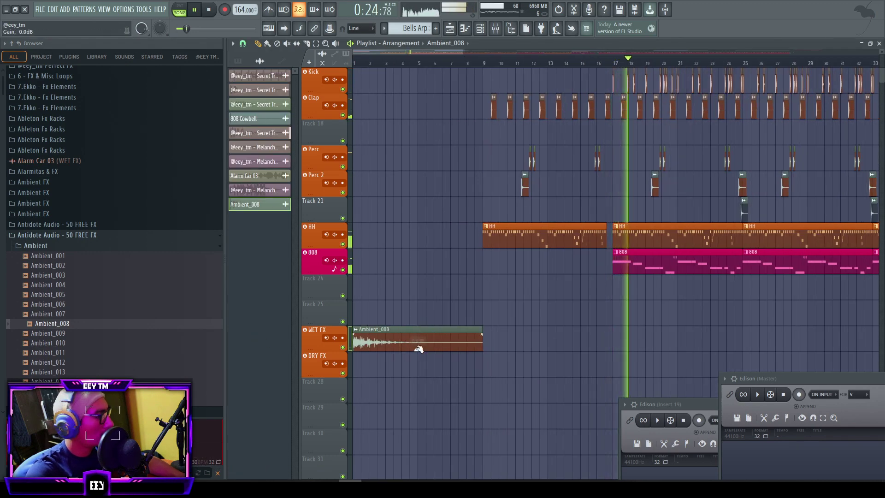
- Set the fade-in of the Ambient_008 clip to 33%, trying 21% first and playing the song from the start
double_click(419, 348)
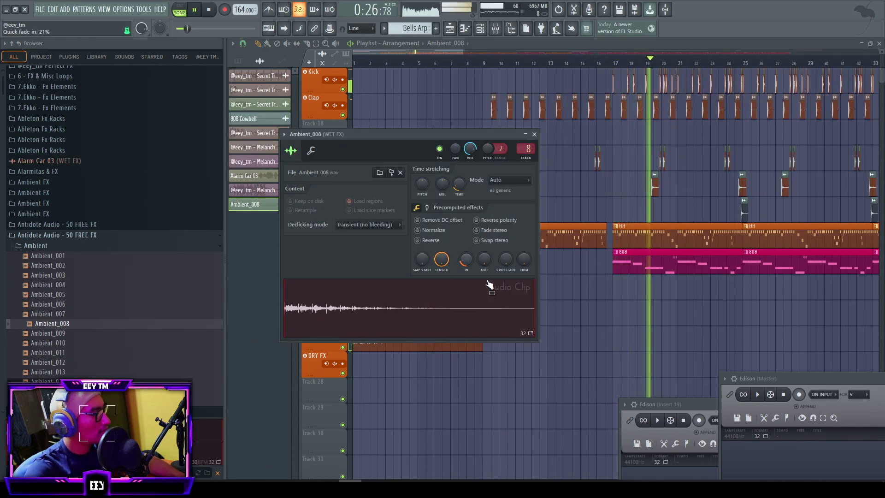
key("Escape")
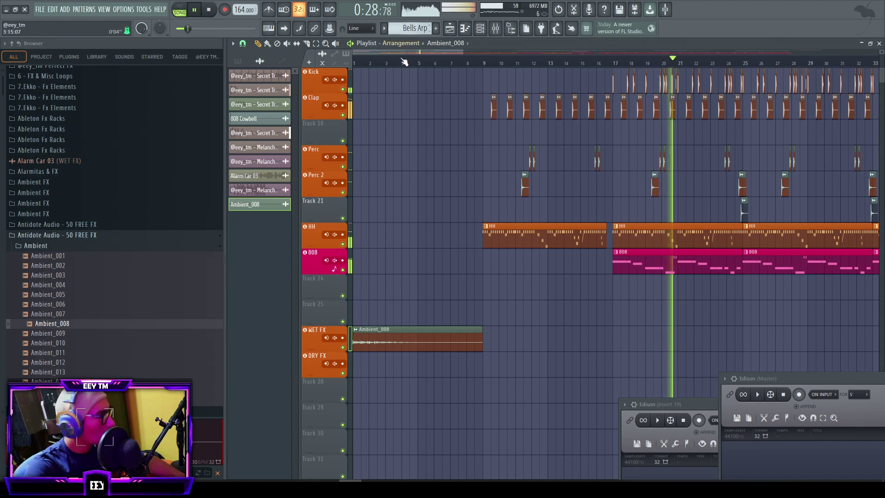
scroll(404, 192, "up", 6)
scroll(405, 191, "down", 8)
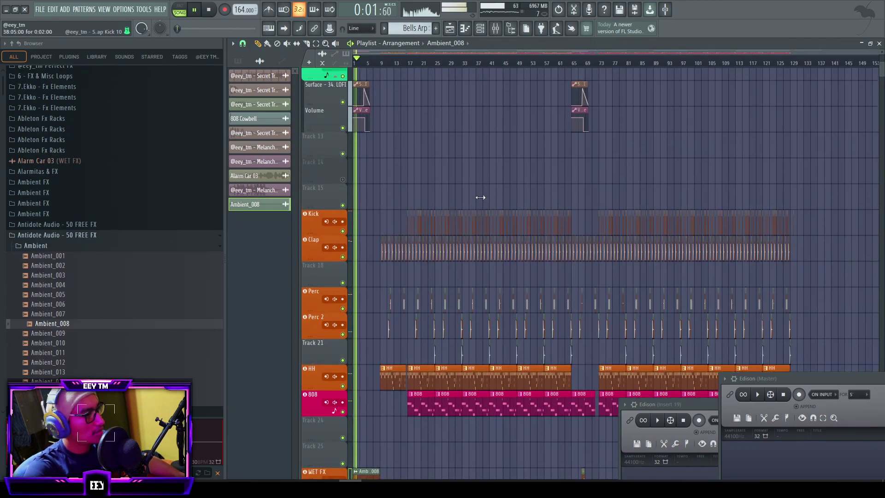
scroll(458, 194, "down", 6)
scroll(300, 367, "up", 4)
double_click(387, 319)
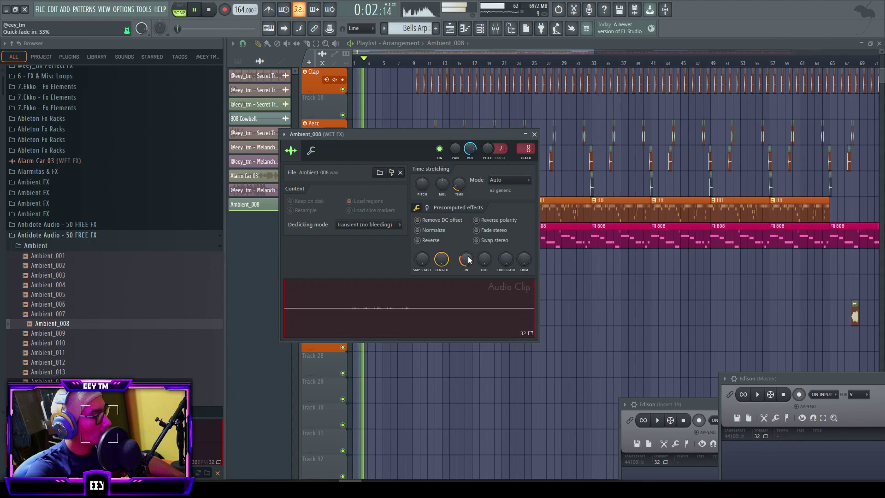
key("Escape")
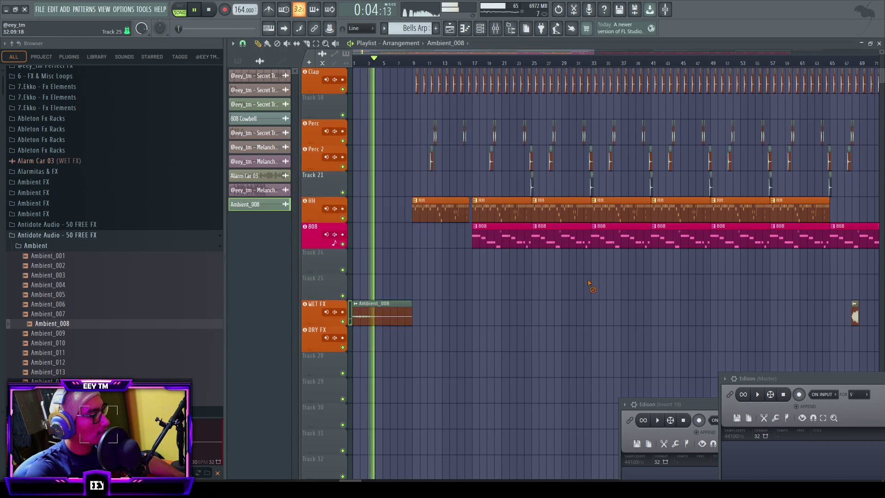
scroll(449, 280, "up", 3)
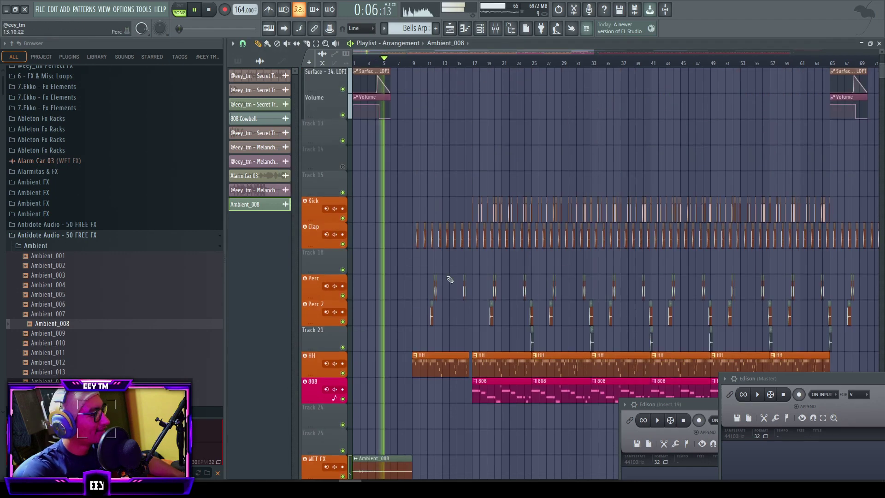
scroll(413, 261, "up", 5)
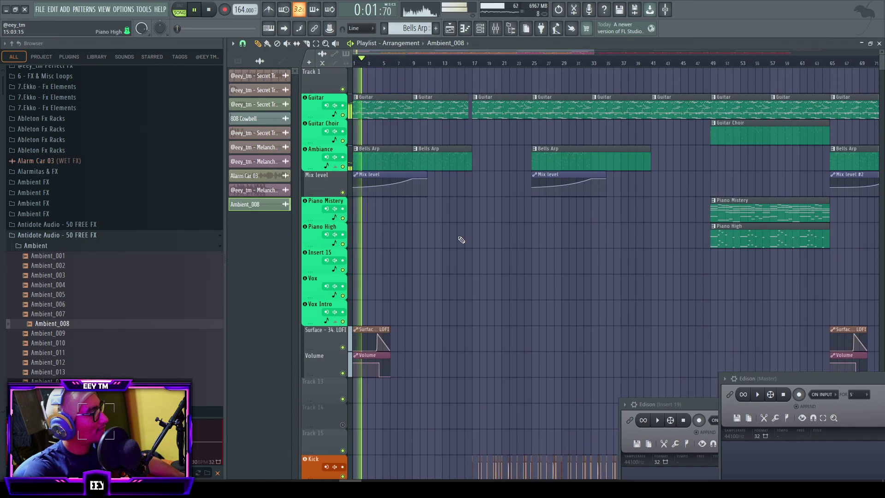
- Play the song from bar 17 to hear the drums together with the 808
scroll(491, 188, "down", 7)
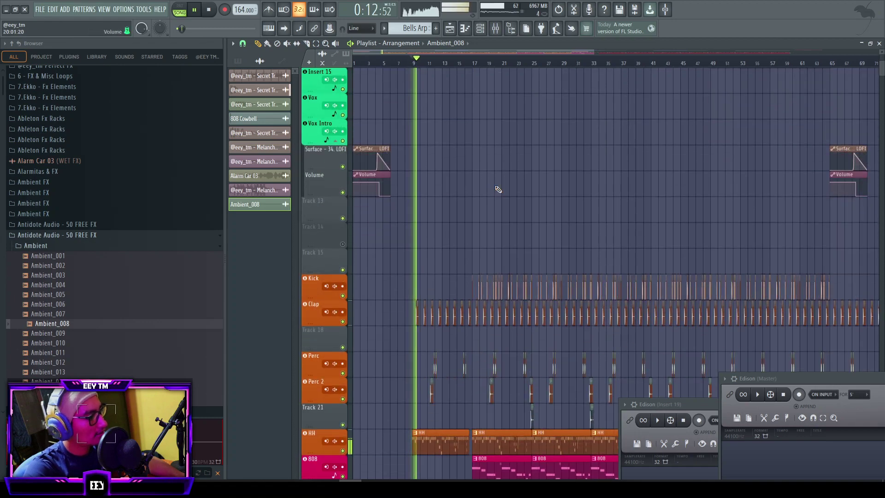
scroll(504, 158, "up", 2)
scroll(503, 156, "up", 5)
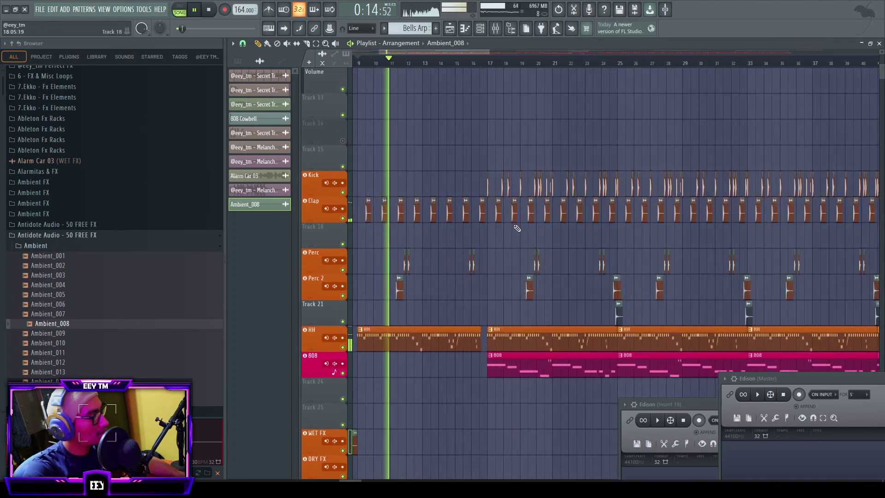
left_click(465, 64)
scroll(532, 332, "down", 3)
- Stop playback, add Unison Drum Monkey to the channel rack and make its window detached
key("F6")
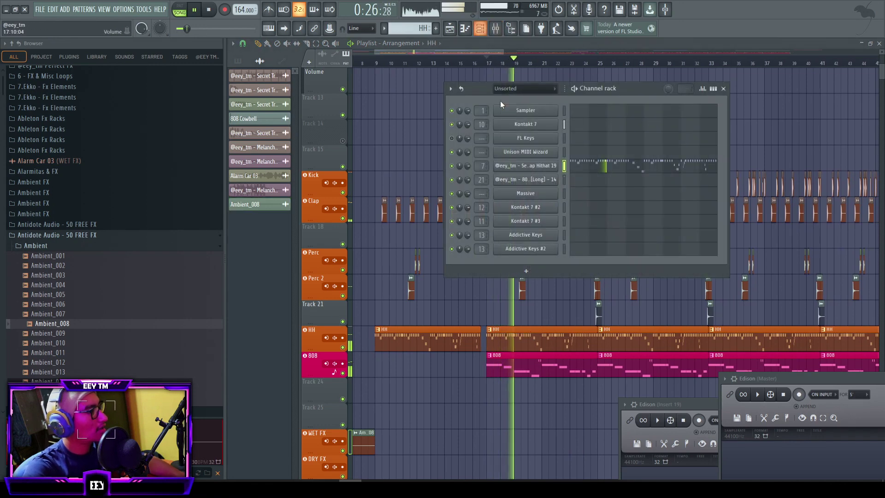
key("space")
left_click(530, 271)
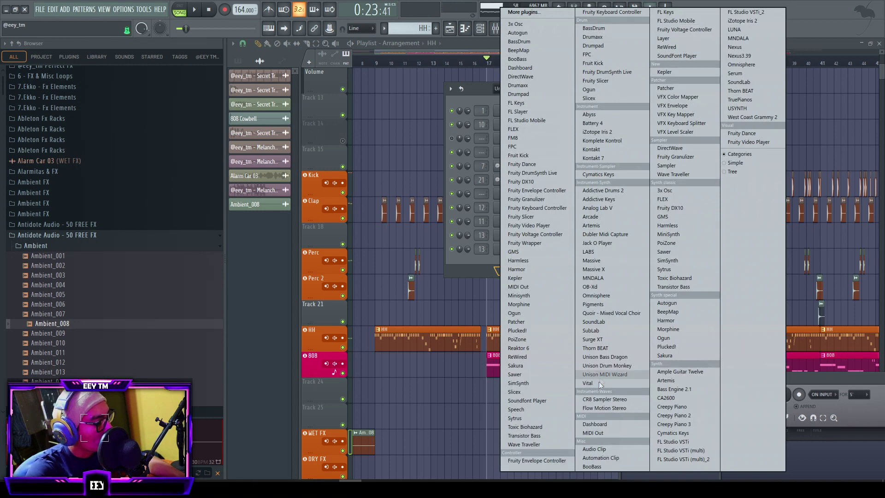
left_click(606, 366)
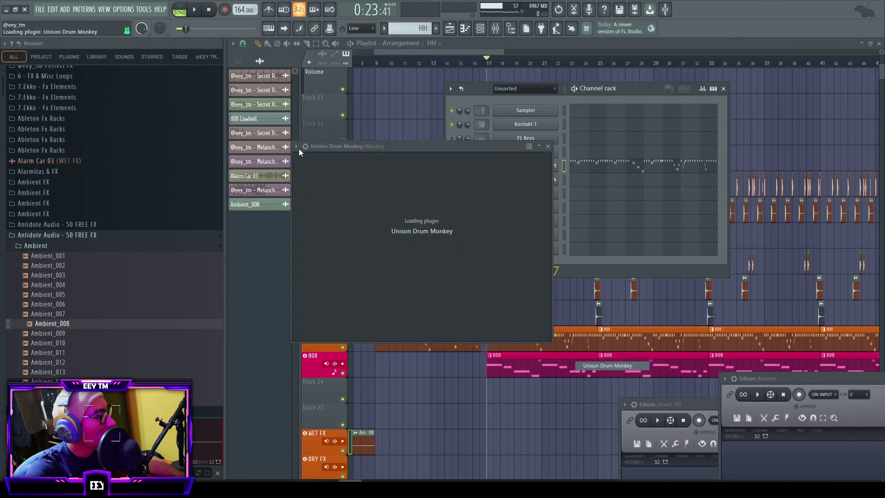
left_click(296, 146)
left_click(320, 330)
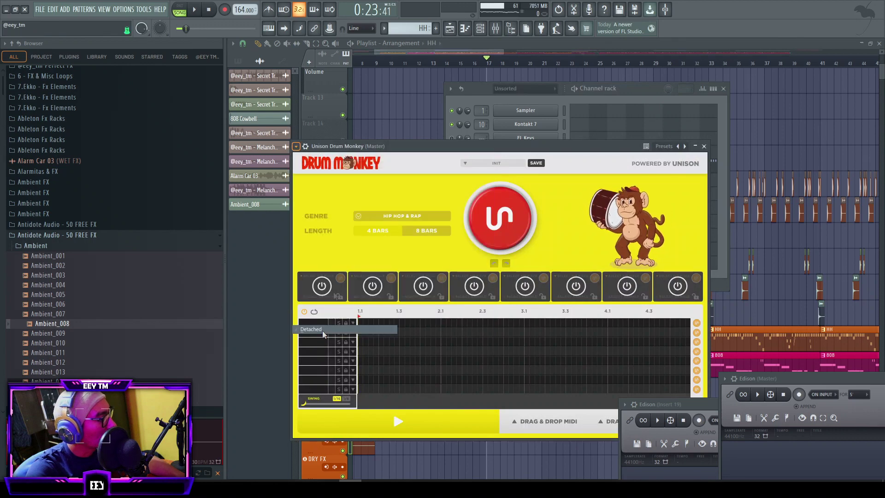
- Generate an 8-bar Hip Hop & Rap groove in Drum Monkey after moving its window aside
left_click_drag(396, 148, 180, 147)
left_click(212, 236)
left_click(284, 215)
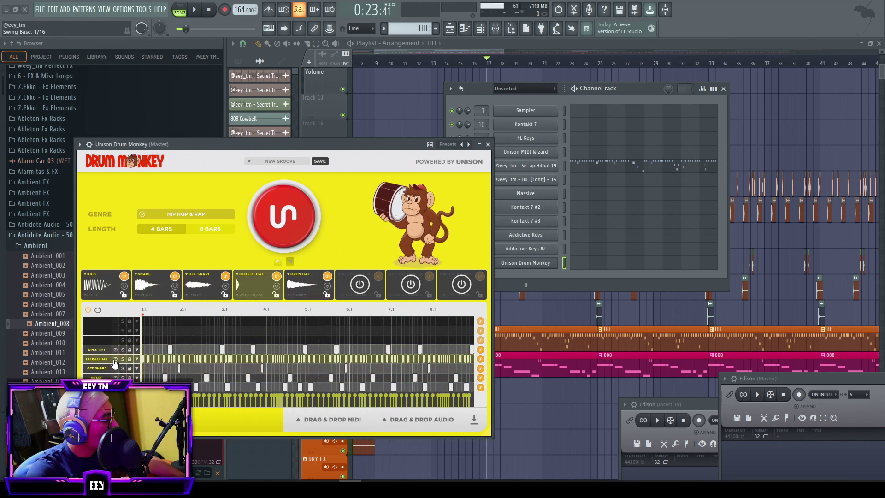
- Open the closed hat part and bring its MIDI into the Hithat 19 channel of the HH pattern, then close the channel rack
left_click(136, 359)
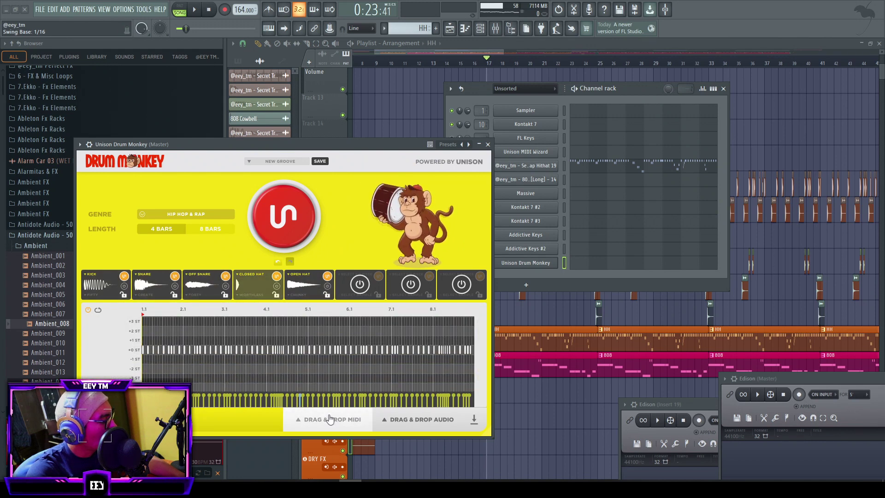
mouse_move(332, 419)
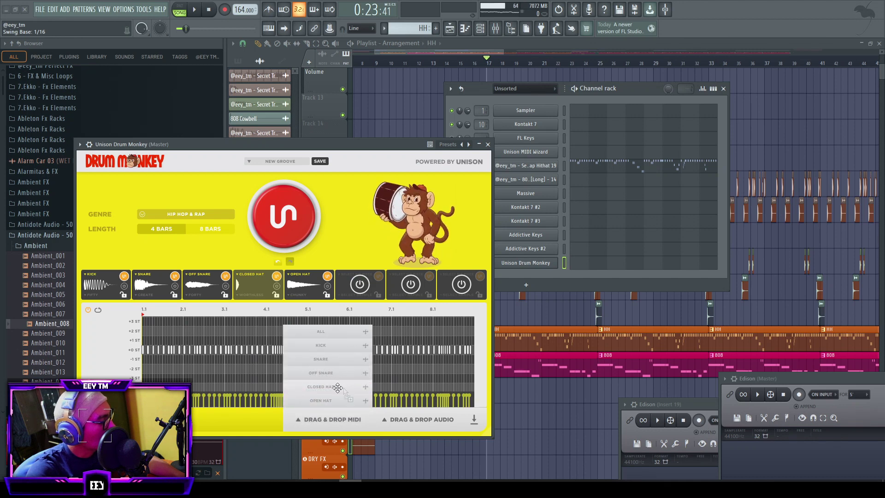
mouse_move(543, 167)
left_mouse_down()
mouse_move(481, 383)
mouse_move(543, 167)
left_mouse_up()
left_click(723, 89)
- Play the song from bar 17 to hear the generated hi-hats against the 808
key("space")
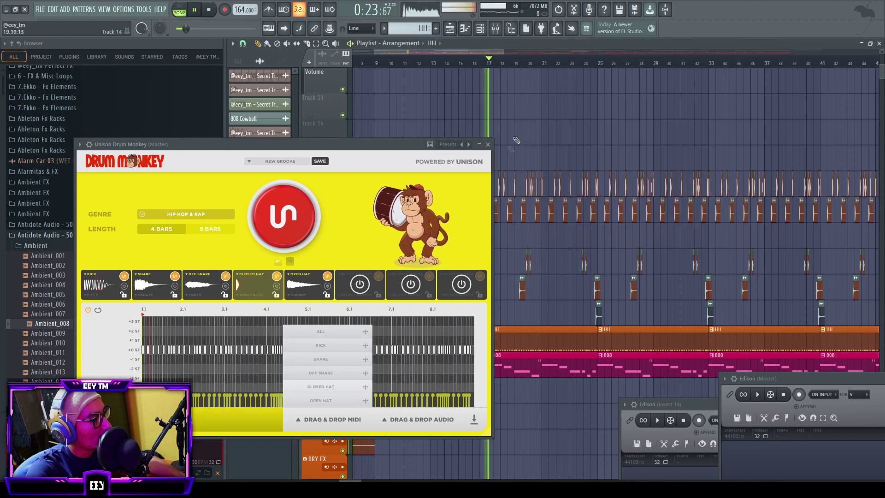
scroll(599, 138, "down", 3)
scroll(507, 120, "down", 3)
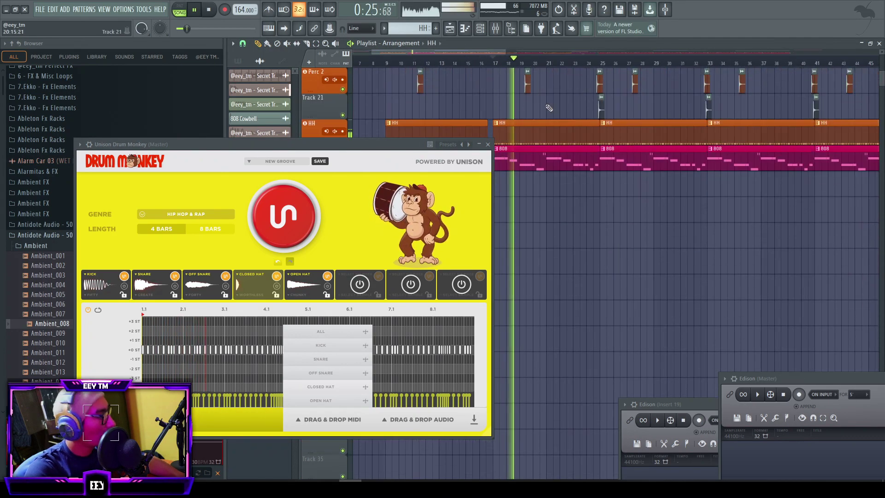
scroll(574, 119, "up", 3)
- Return Drum Monkey to its full drum grid, change its loop mode and generate a new closed hat pattern
mouse_move(409, 147)
left_mouse_down()
mouse_move(369, 175)
mouse_move(462, 194)
mouse_move(406, 138)
left_mouse_up()
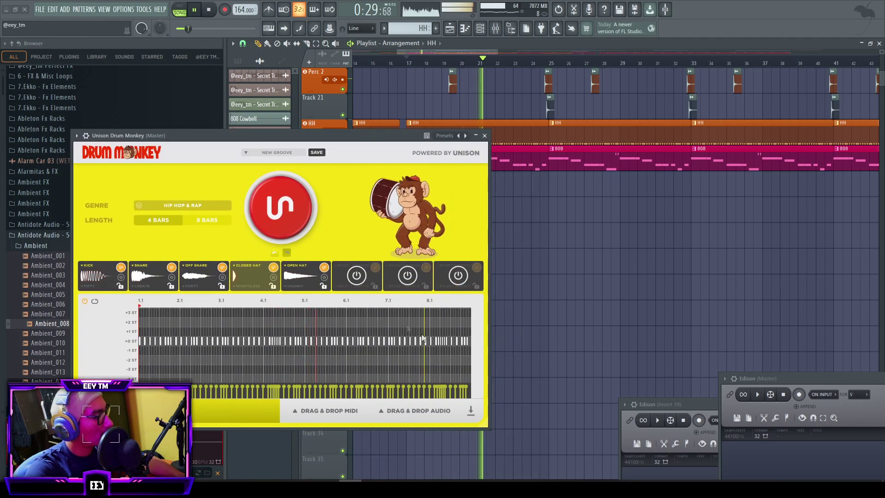
left_click_drag(414, 334, 506, 360)
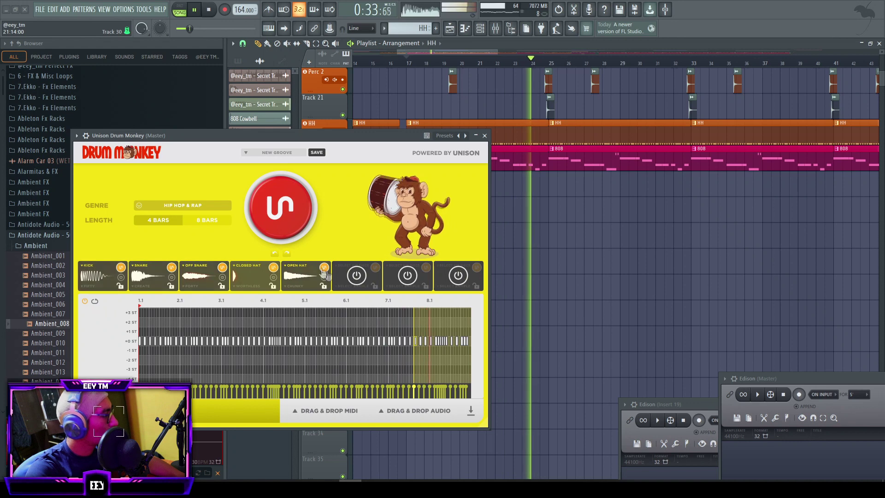
left_click(358, 223)
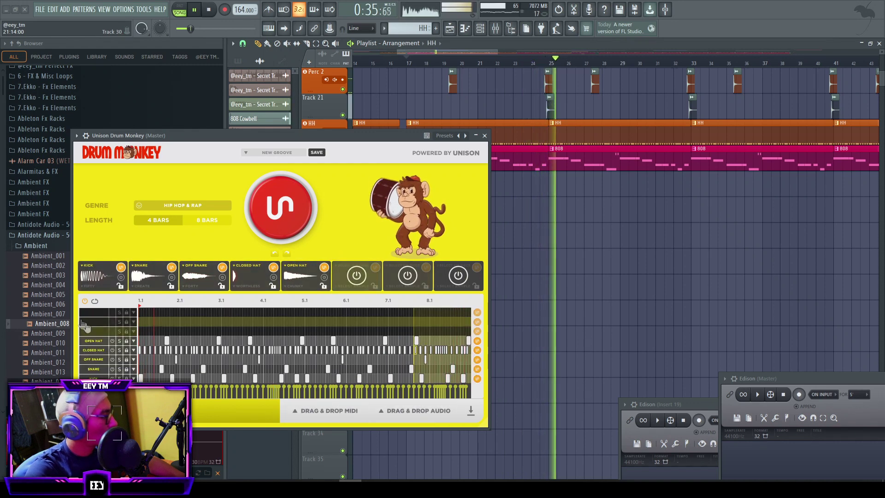
left_click(95, 302)
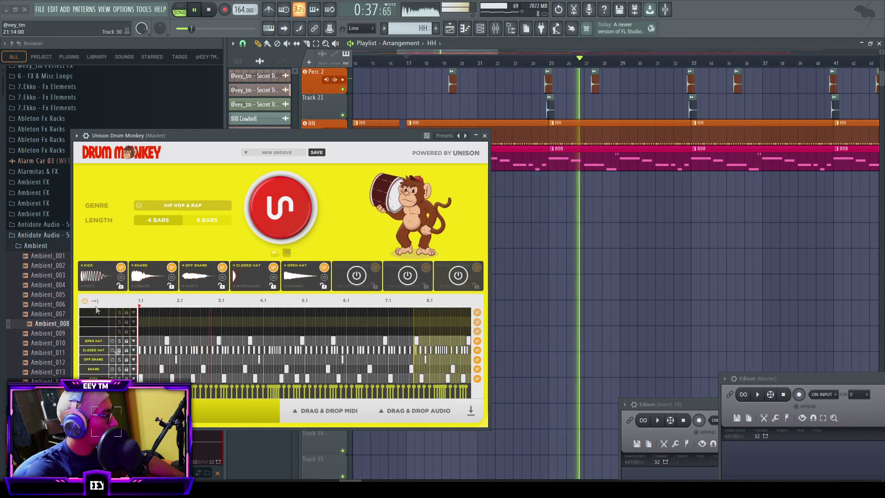
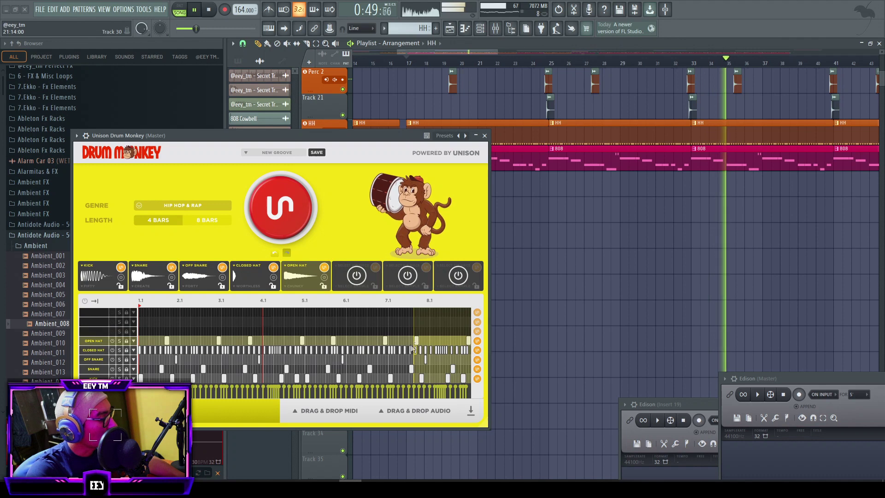
left_click(477, 350)
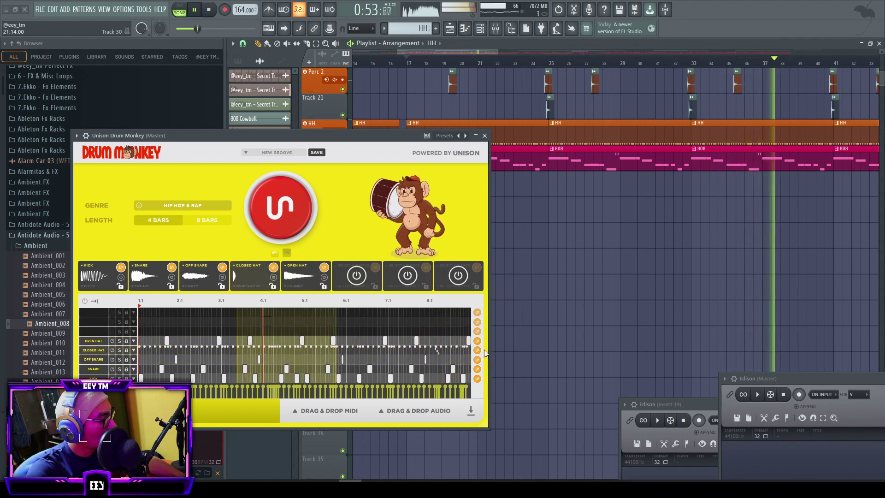
- Make the HH clip at bar 25 a unique pattern
scroll(570, 259, "down", 3)
scroll(571, 261, "up", 2)
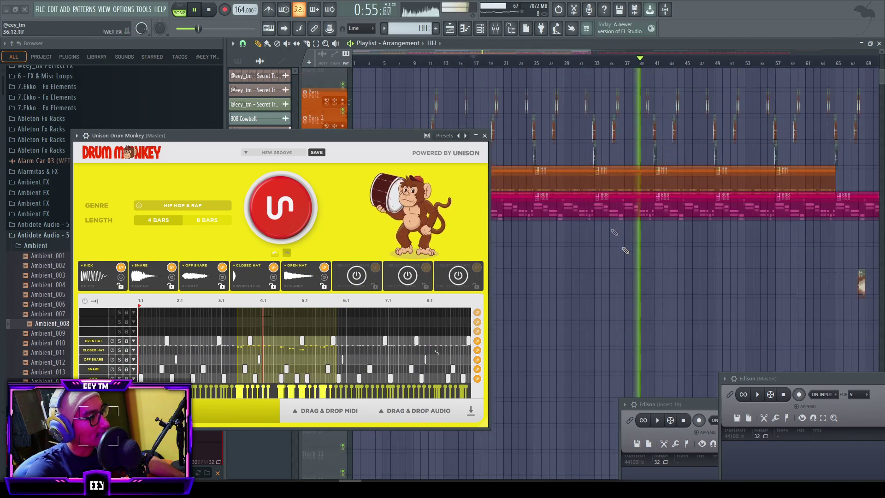
left_click(538, 175)
left_click(566, 252)
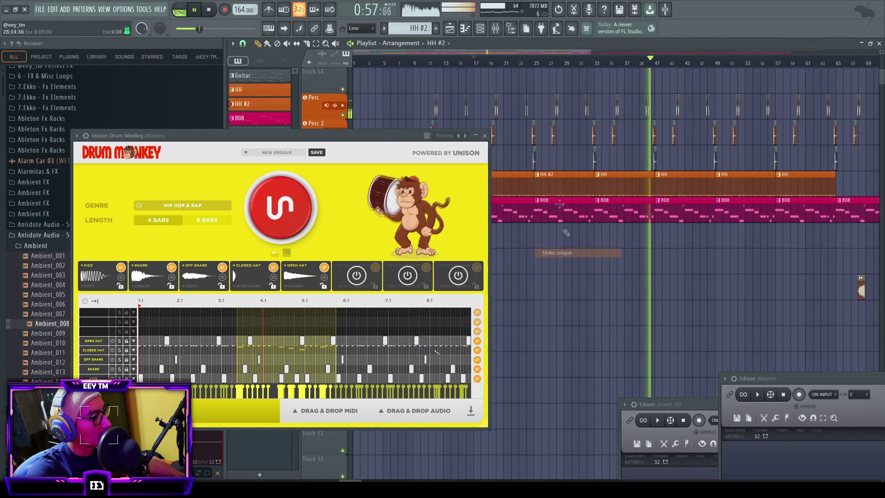
- Load Drum Monkey's closed hat MIDI into the HH #2 pattern, then close the piano roll and the plugin
double_click(561, 176)
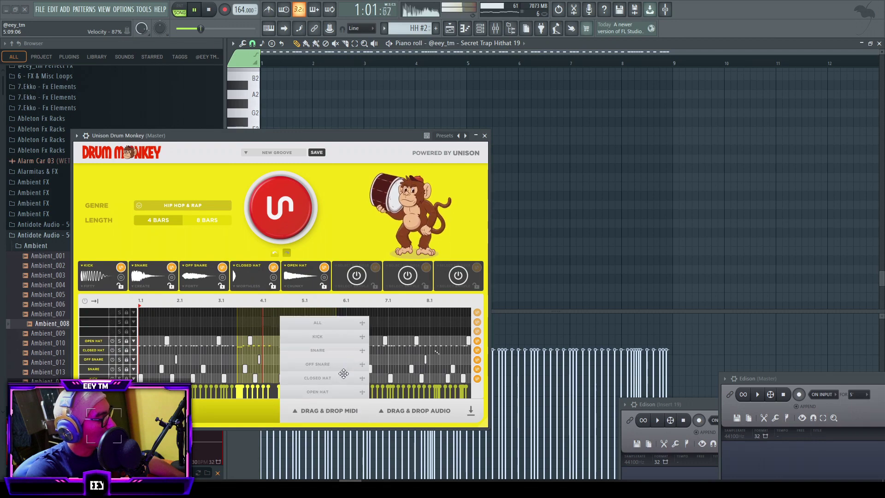
left_click_drag(343, 381, 646, 216)
left_click(879, 43)
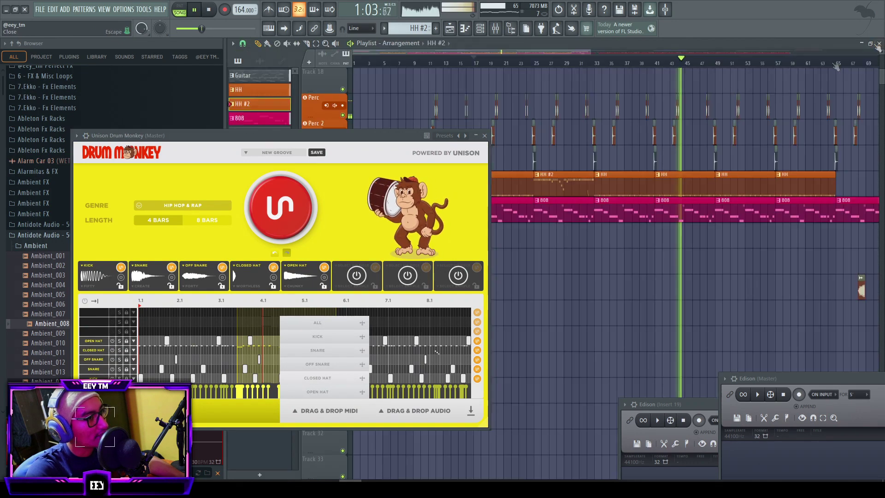
left_click(485, 136)
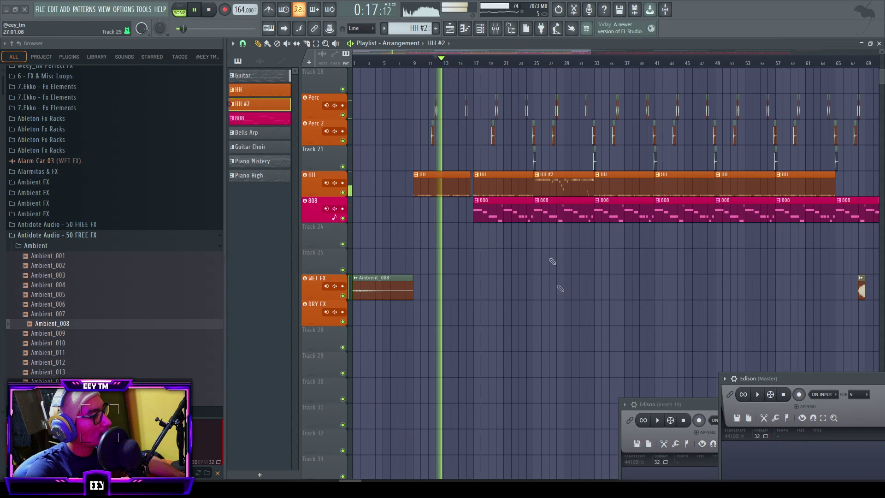
- Play the song from bar 25 to hear the HH #2 variation with the other drums
left_click(535, 62)
scroll(576, 171, "up", 5)
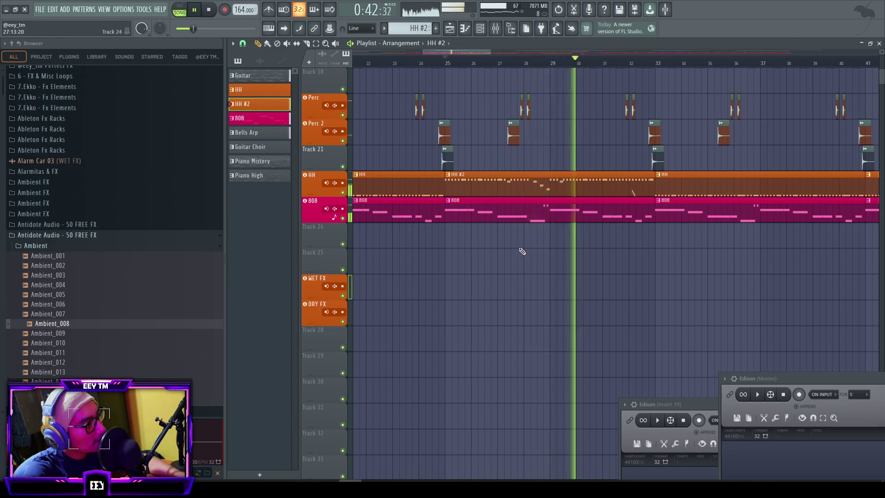
scroll(524, 246, "down", 2, "ctrl")
scroll(576, 267, "up", 2)
scroll(581, 277, "up", 5, "ctrl")
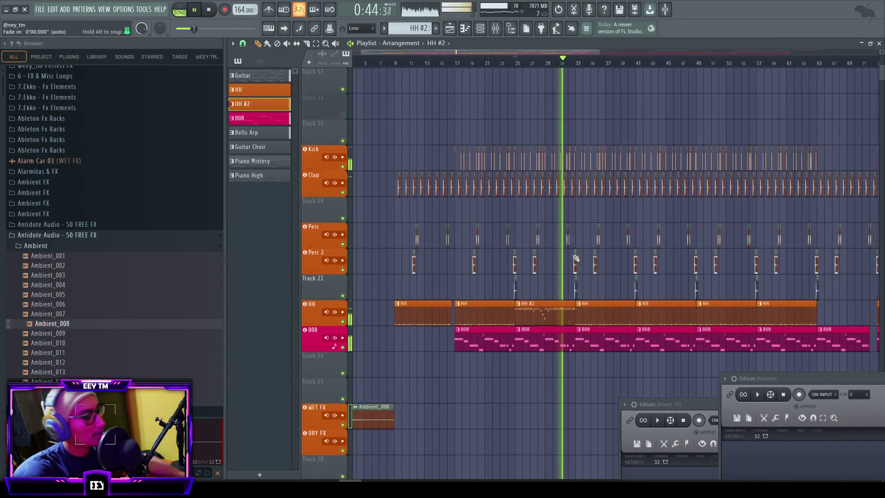
- Replace the HH clips at bars 41, 57, 81, 97 and 113 with copies of the HH #2 clip
scroll(550, 269, "down", 8, "ctrl")
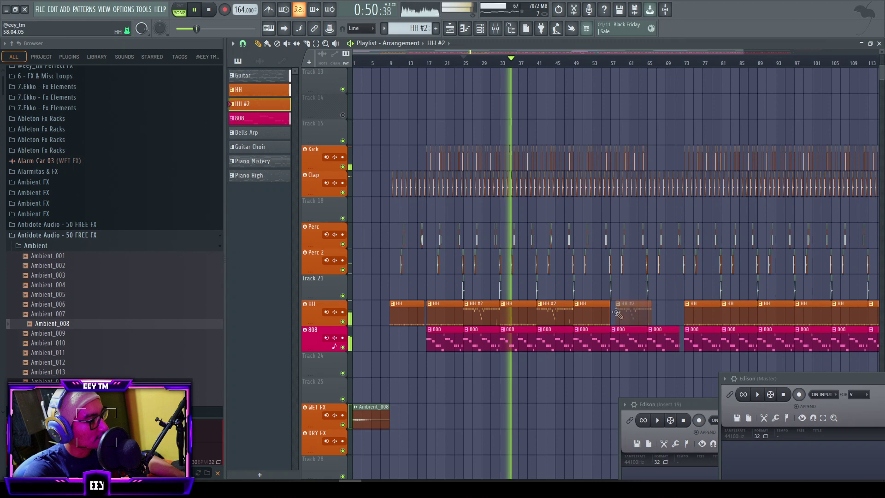
scroll(532, 310, "down", 1, "ctrl")
mouse_move(598, 314)
left_mouse_down("ctrl")
mouse_move(791, 315)
mouse_move(426, 313)
mouse_move(601, 307)
left_mouse_up("ctrl")
key("Delete")
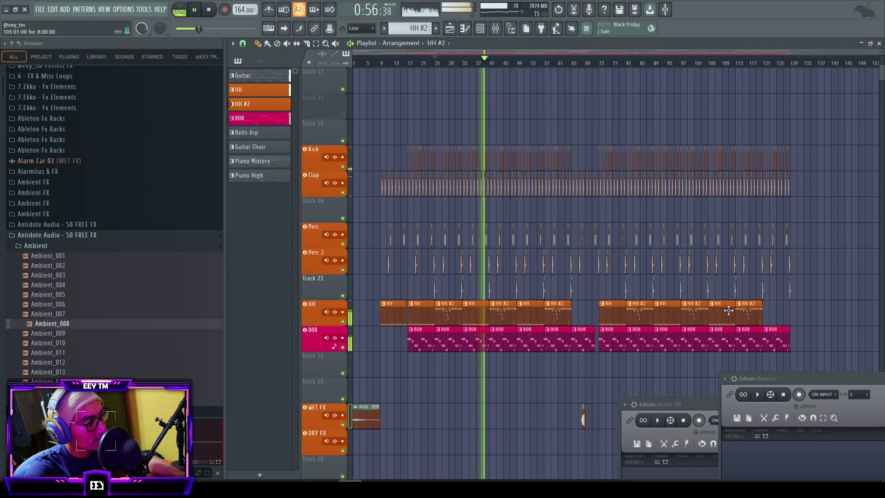
- Play the song from bar 49 to hear the Guitar Choir and piano layers
scroll(530, 232, "up", 5)
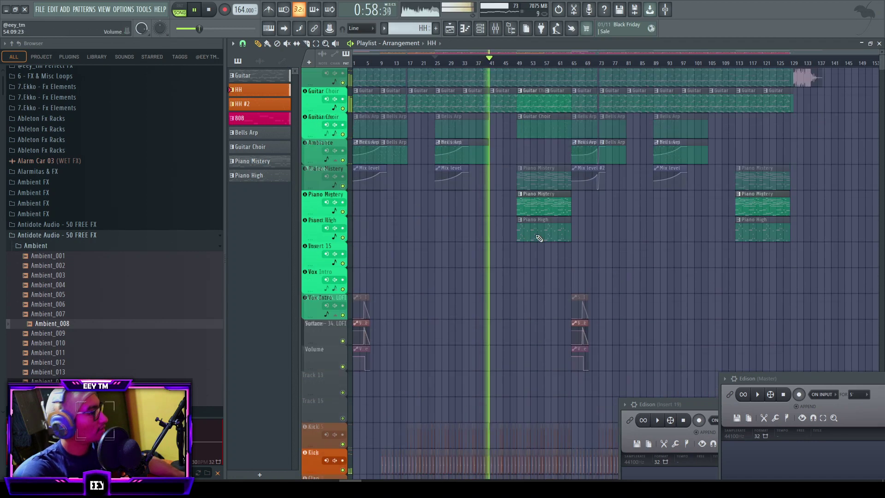
scroll(590, 230, "up", 2, "ctrl")
left_click(439, 64)
scroll(500, 124, "down", 3, "ctrl")
scroll(506, 132, "up", 2, "ctrl")
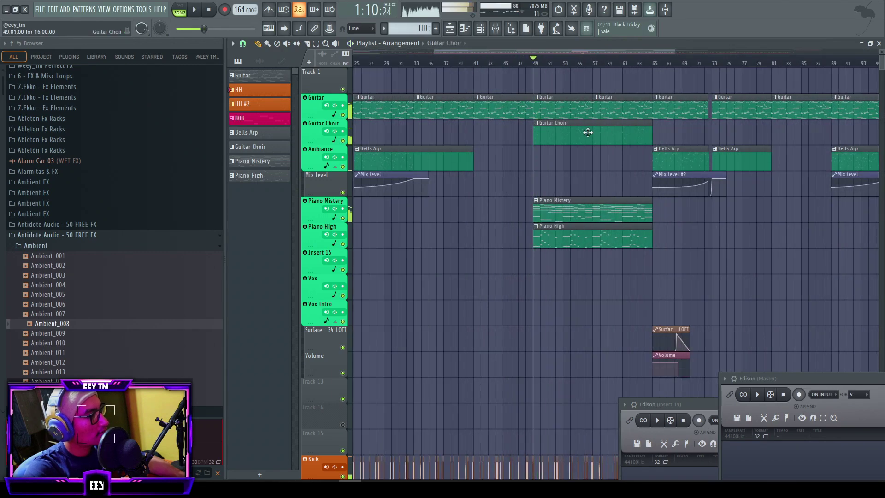
- Open the Guitar Choir clip, transpose all its notes up three semitones and play it from bar 49
double_click(588, 133)
scroll(456, 203, "down", 2)
scroll(460, 211, "up", 8)
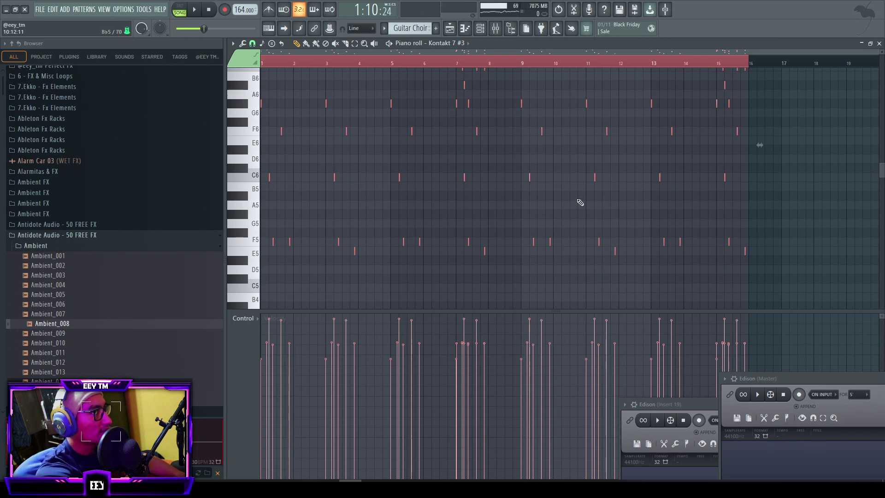
scroll(580, 203, "up", 3)
scroll(580, 202, "up", 1)
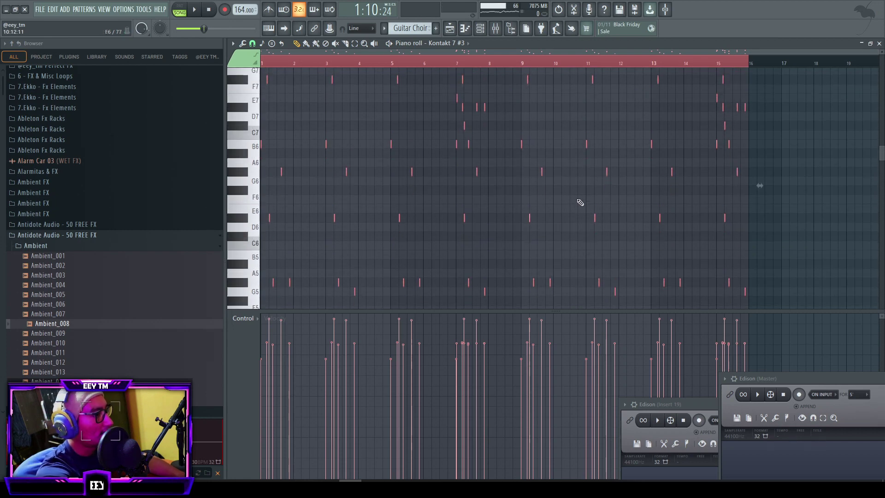
key("space")
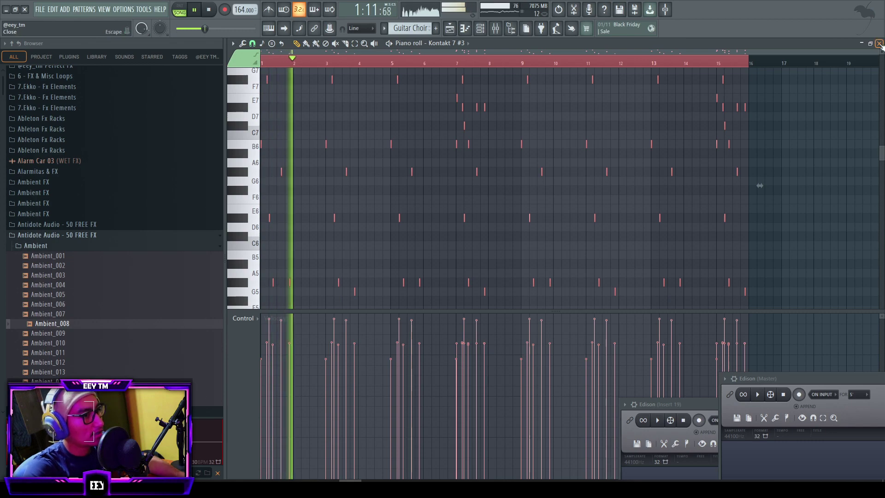
- Mute the Piano Mistery and Piano High tracks in the playlist
key("F5")
scroll(497, 205, "up", 2)
left_click_drag(343, 243, 347, 221)
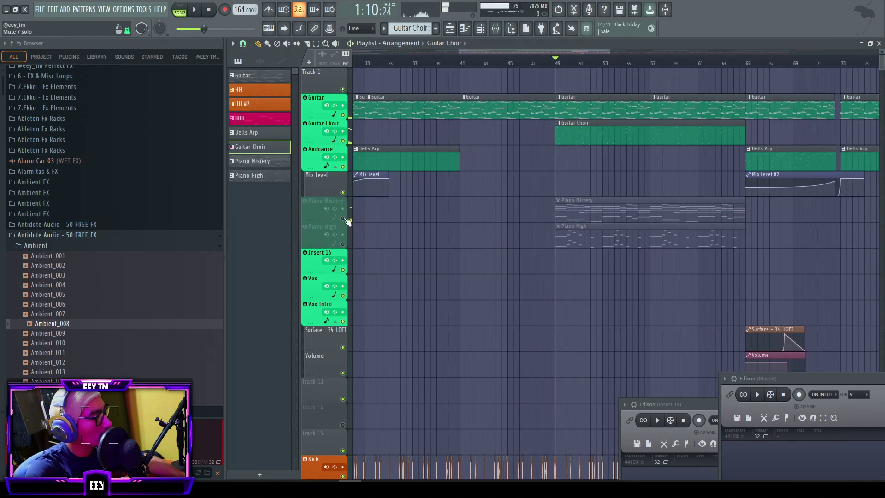
scroll(610, 162, "up", 3)
- Transpose the Guitar Choir notes up one more semitone and replay them from bar 49
double_click(574, 139)
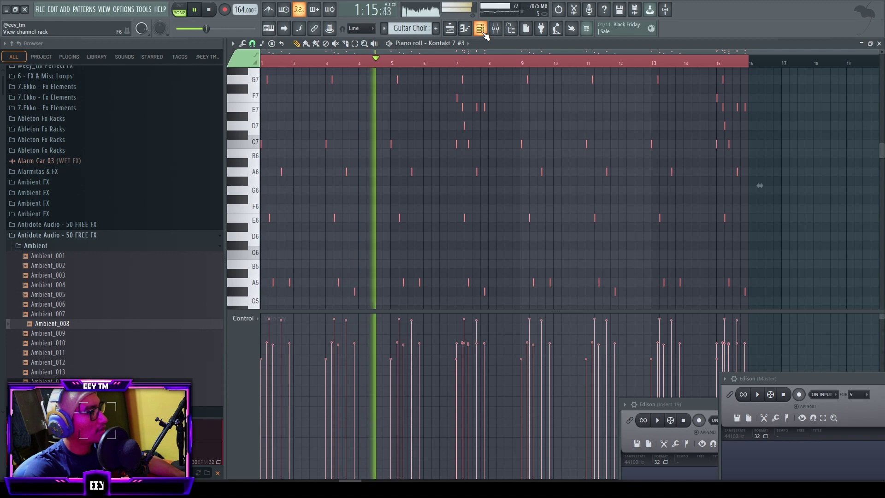
scroll(442, 152, "up", 3, "ctrl")
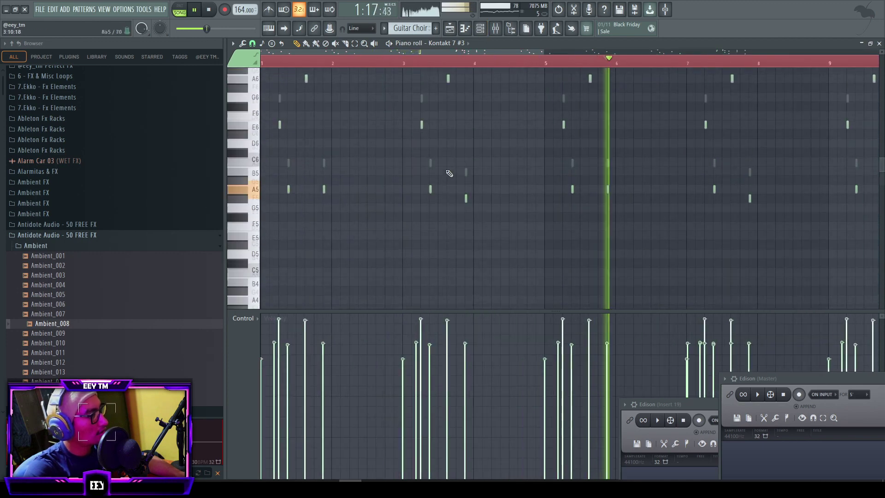
scroll(450, 174, "down", 2)
key("space")
key("space")
scroll(314, 161, "up", 3, "ctrl")
scroll(435, 185, "up", 3)
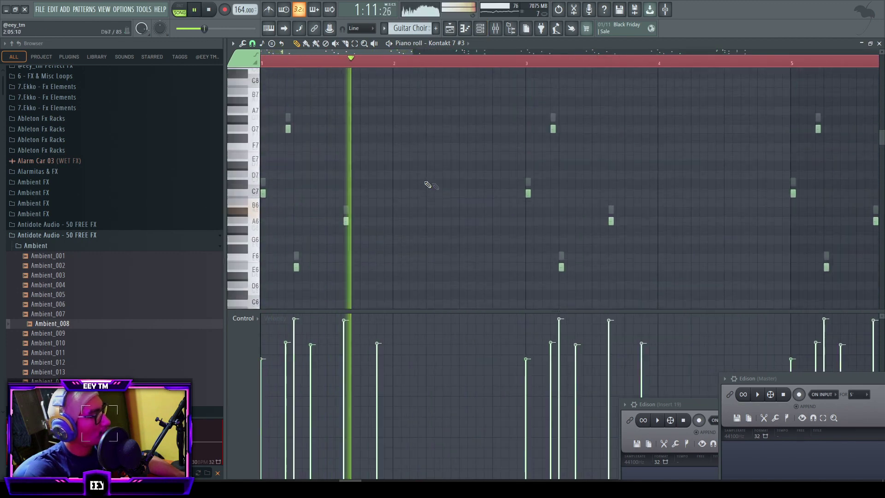
- Replace the low A5 note at the end of bar 1 in Guitar Choir with a C6 note and play it back
scroll(414, 207, "down", 2)
key("space")
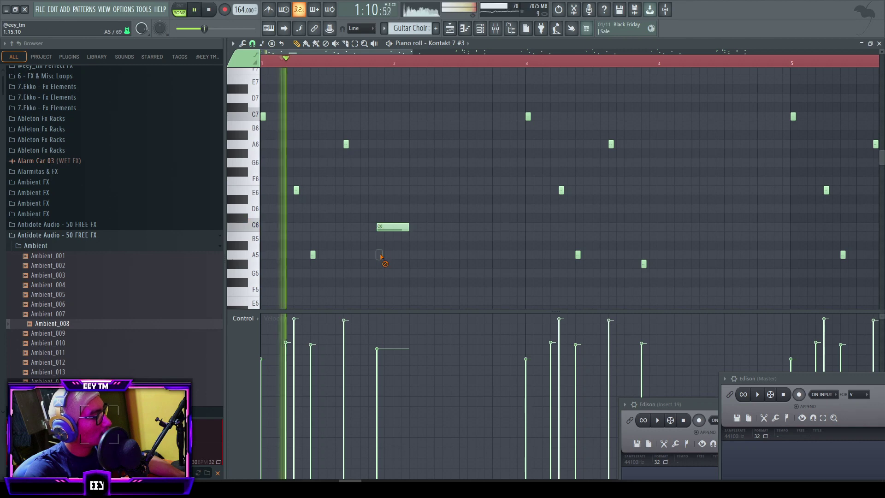
scroll(380, 256, "down", 3, "ctrl")
key("space")
key("space")
left_click_drag(326, 227, 315, 226)
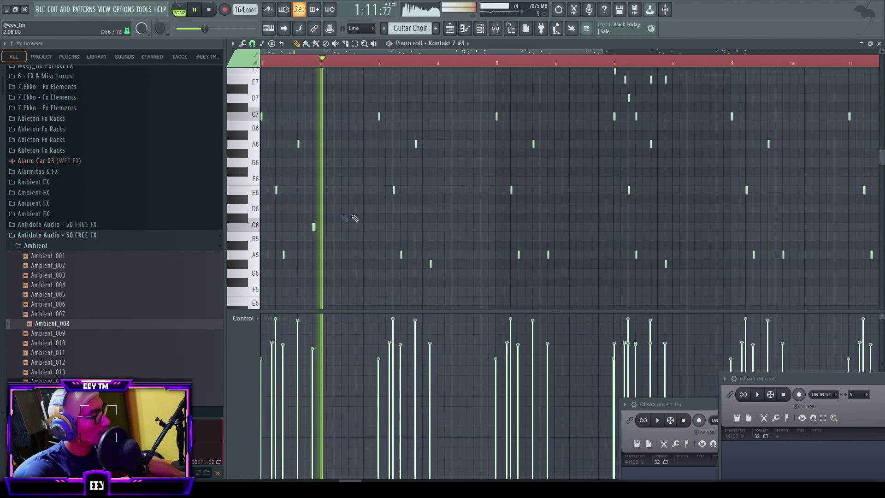
- Replace the closing low notes of bars 3 and 5 with D6 and C6 respectively, checking them in playback
right_click(431, 264)
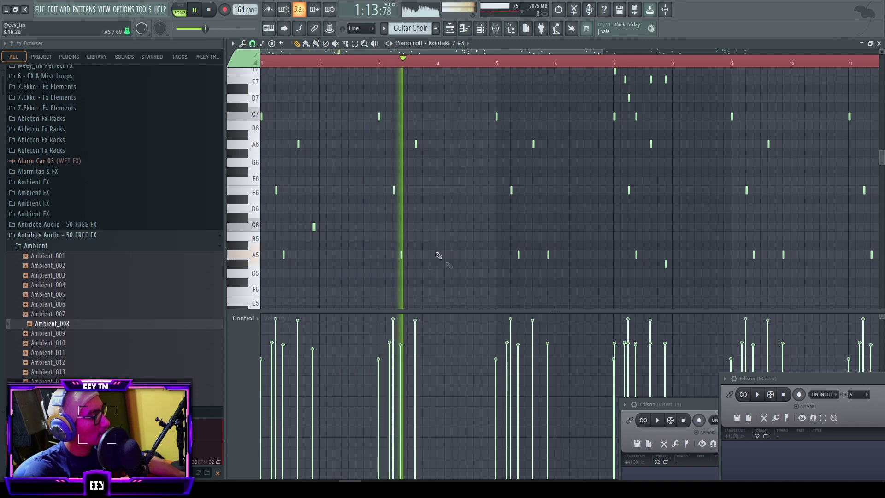
key("space")
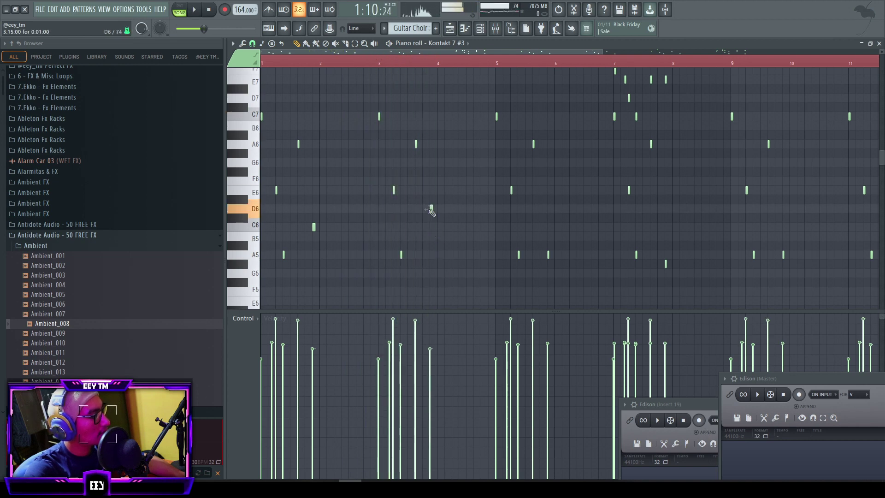
left_click(429, 209)
key("space")
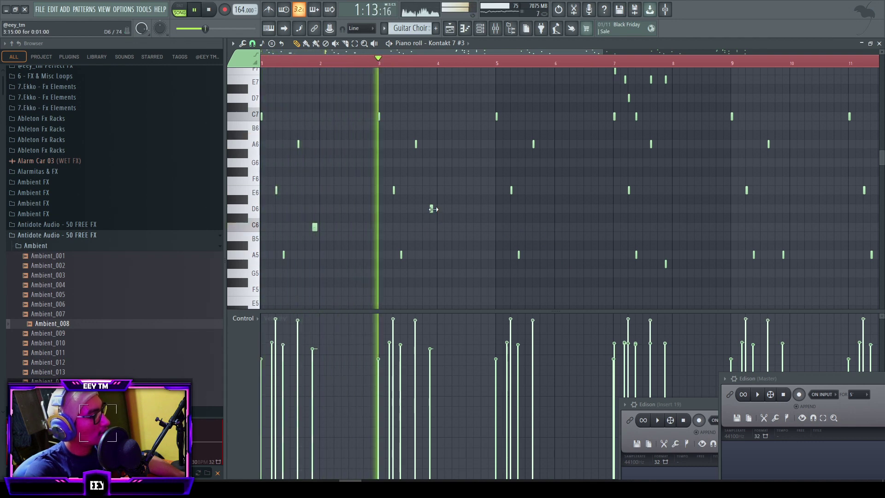
left_click(549, 227)
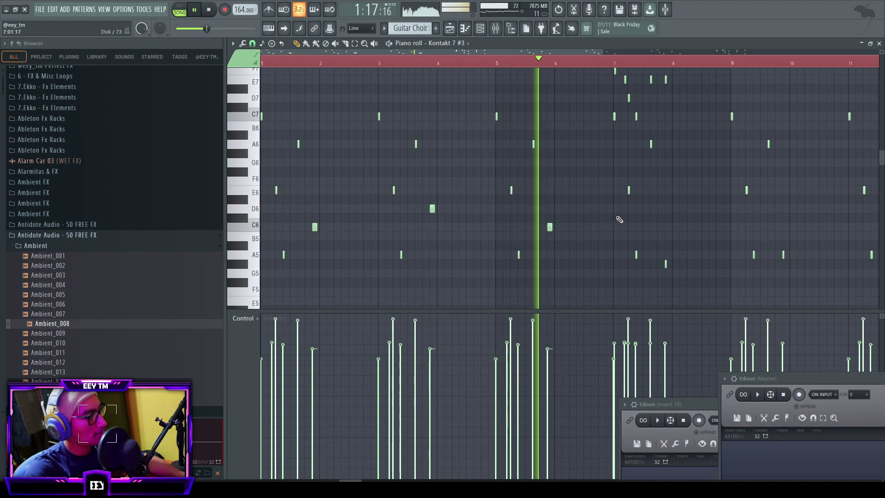
- Replace the low note at the end of bar 7 with E6 and listen to the phrase
scroll(574, 197, "down", 2)
scroll(553, 199, "up", 3)
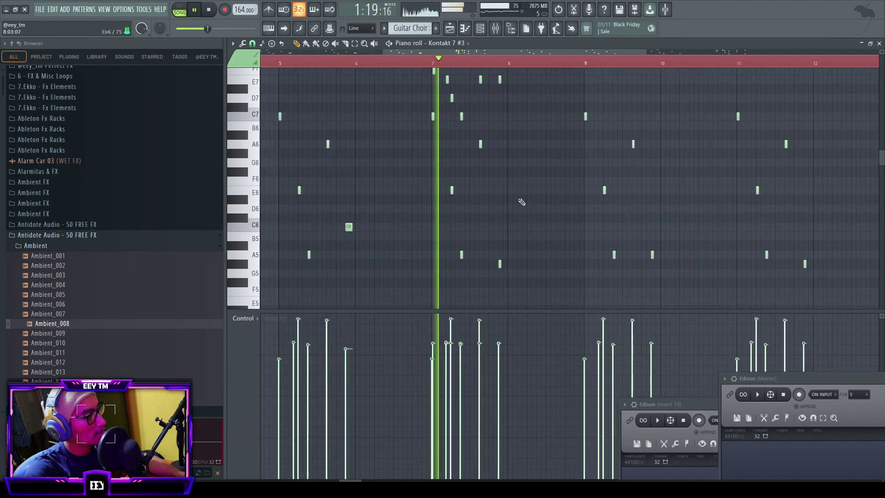
scroll(521, 202, "up", 2)
key("space")
key("space")
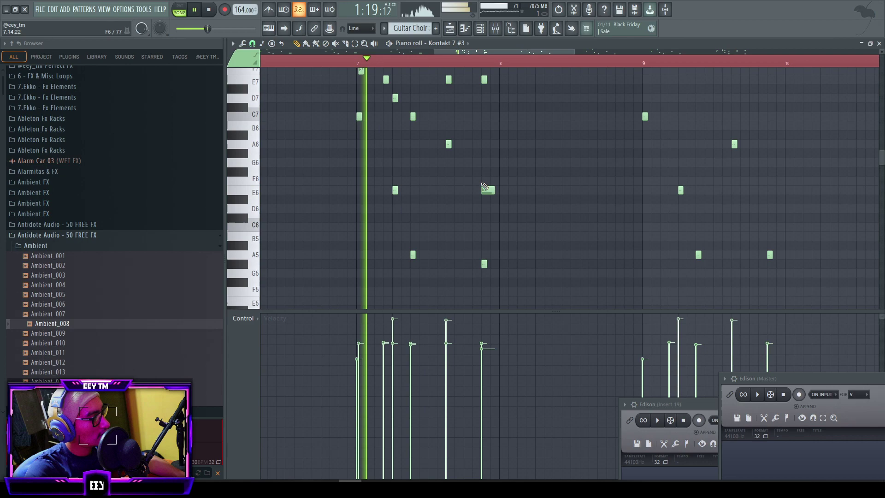
scroll(521, 245, "up", 3)
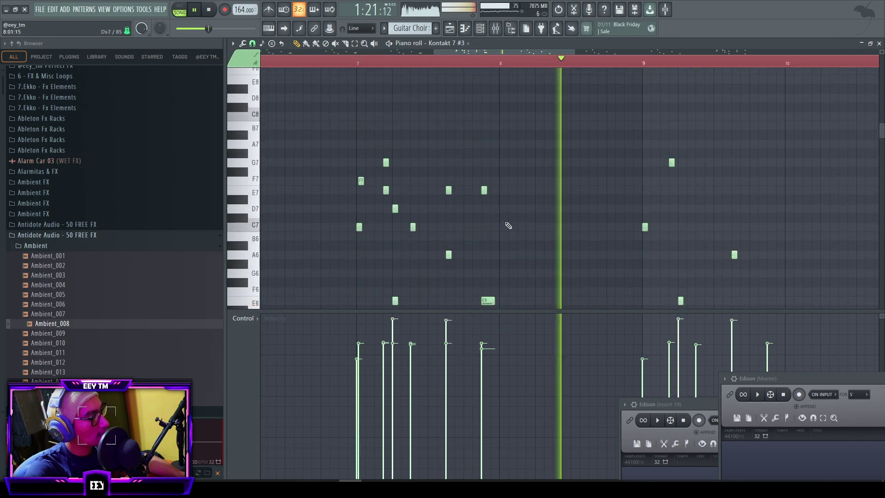
scroll(508, 225, "down", 9)
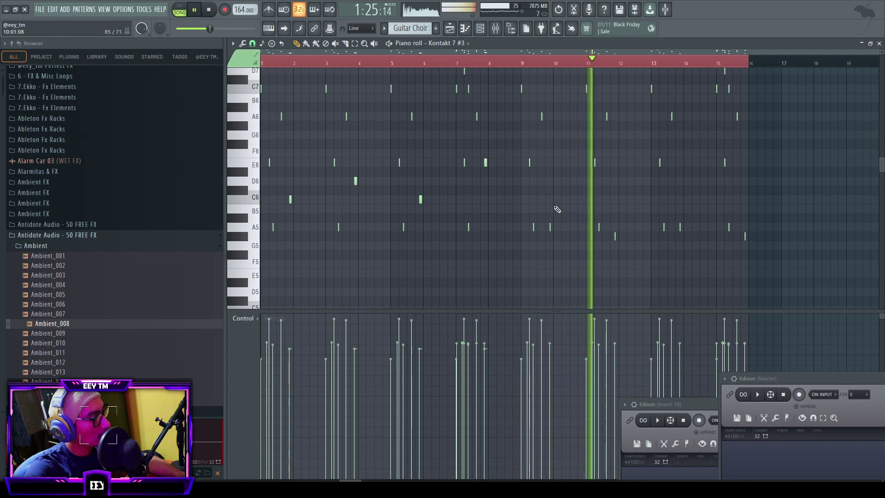
- Replace the closing low notes of bars 9 and 11 with C6 and D6 respectively
scroll(555, 207, "up", 4)
right_click(543, 226)
left_click_drag(551, 198, 542, 198)
left_click_drag(737, 236, 739, 172)
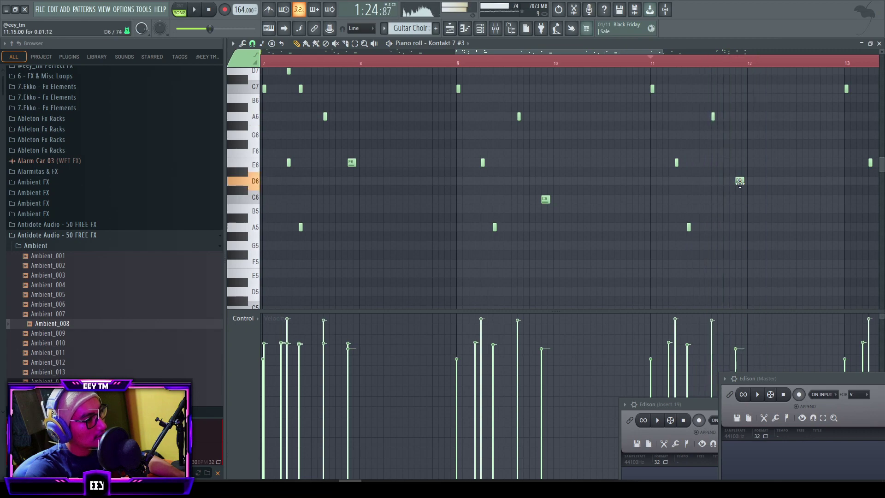
scroll(739, 182, "down", 4)
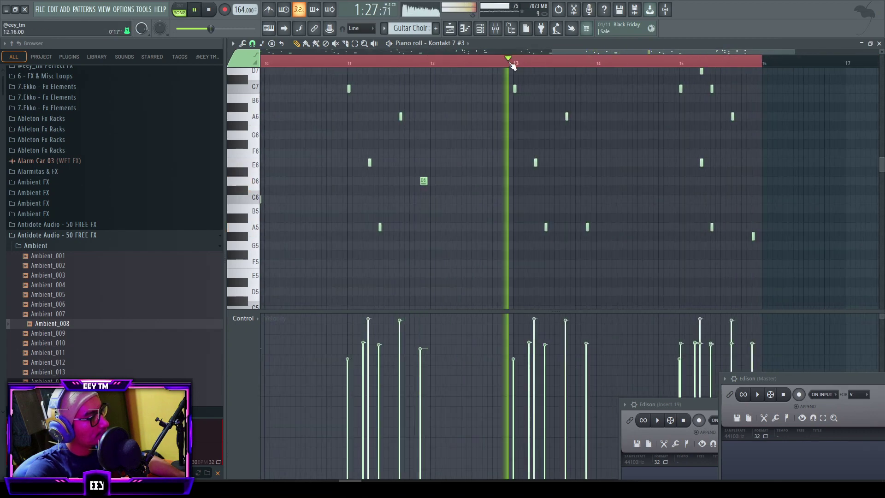
- Replace the closing A5 note of bar 13 with G5 and play it back
scroll(598, 132, "up", 4)
key("space")
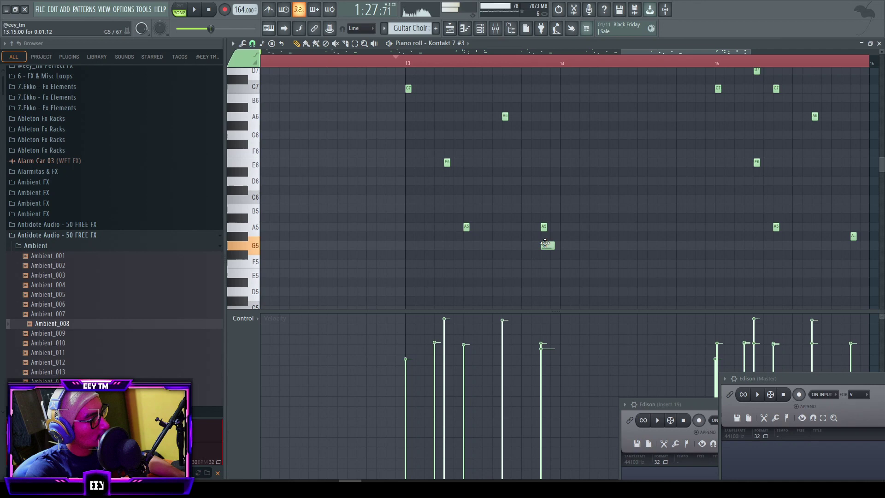
key("space")
right_click(544, 227)
scroll(599, 213, "down", 4)
scroll(698, 217, "up", 4)
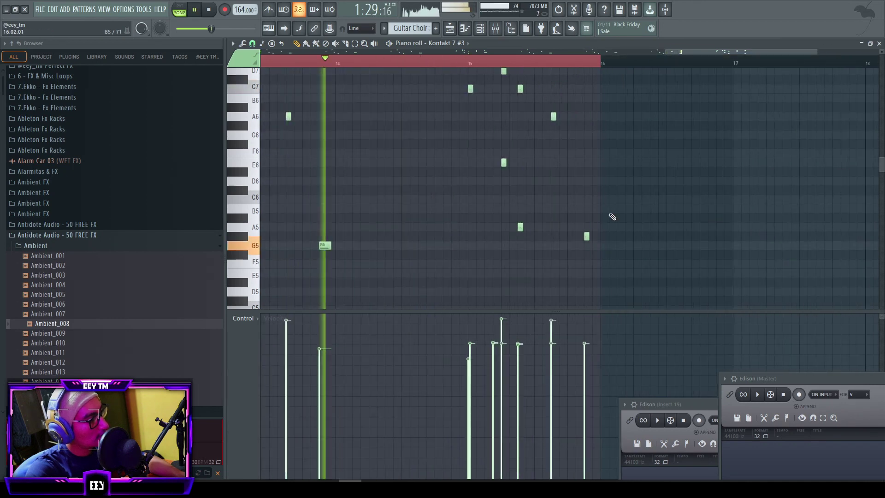
- Replace the low note at the end of bar 15 with C6, play it, and add an A5 note below it
scroll(618, 228, "up", 3)
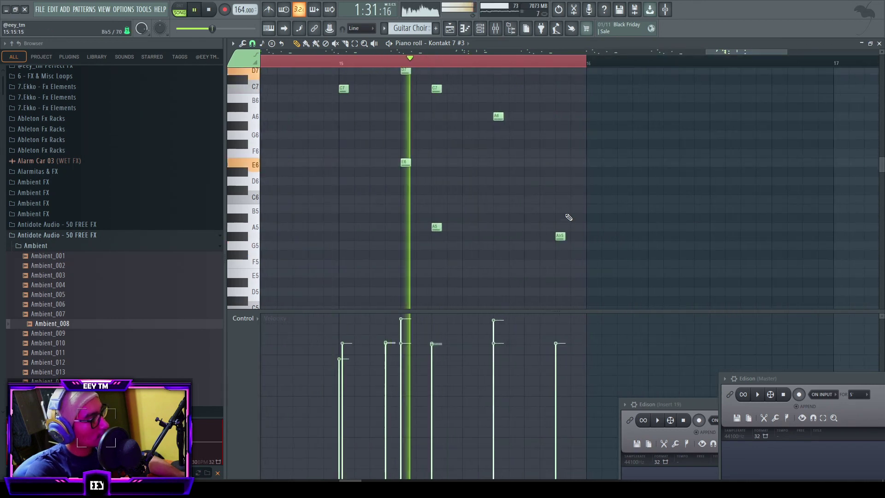
key("space")
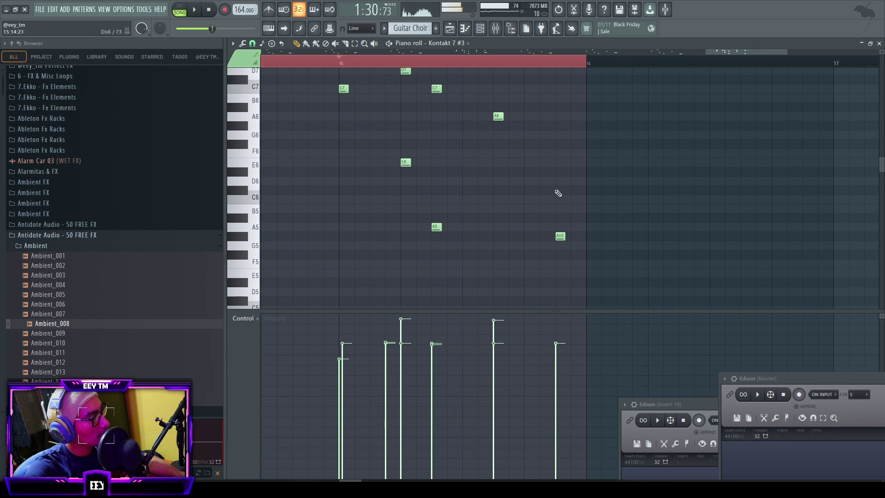
key("space")
right_click(560, 236)
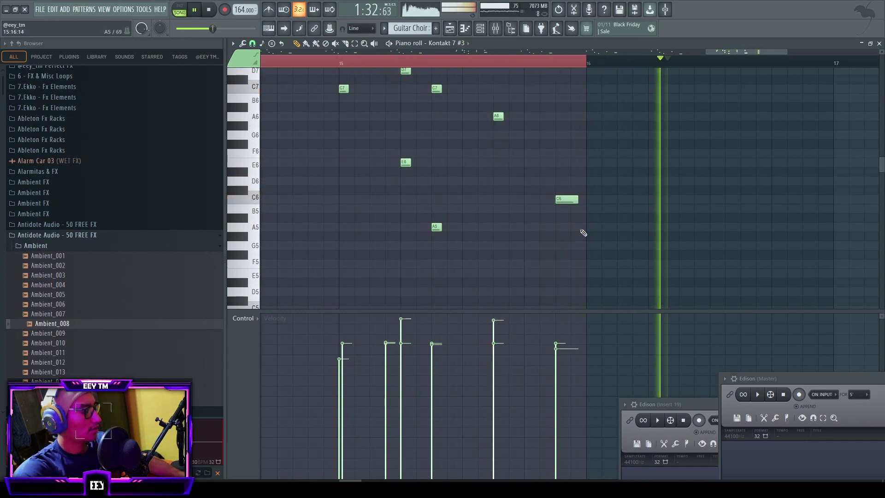
key("space")
left_click(558, 227)
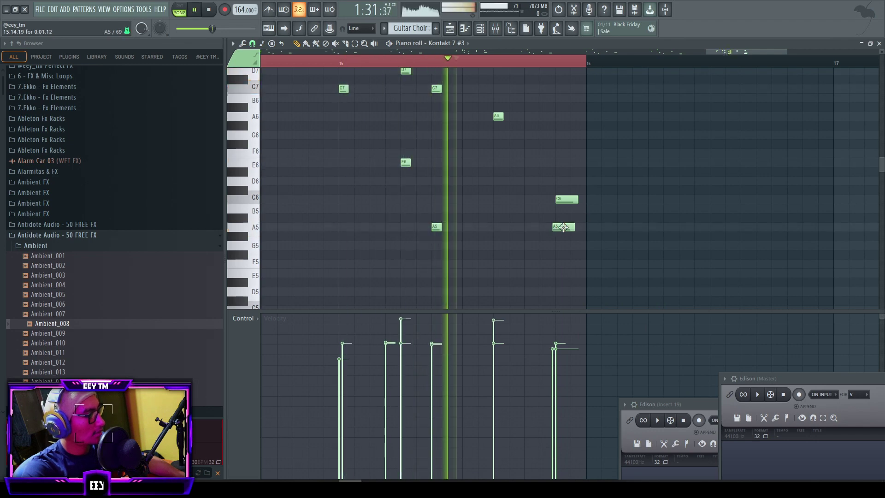
- Return to the playlist, listen past bar 65 and review the melody, drum and FX tracks
left_click(880, 43)
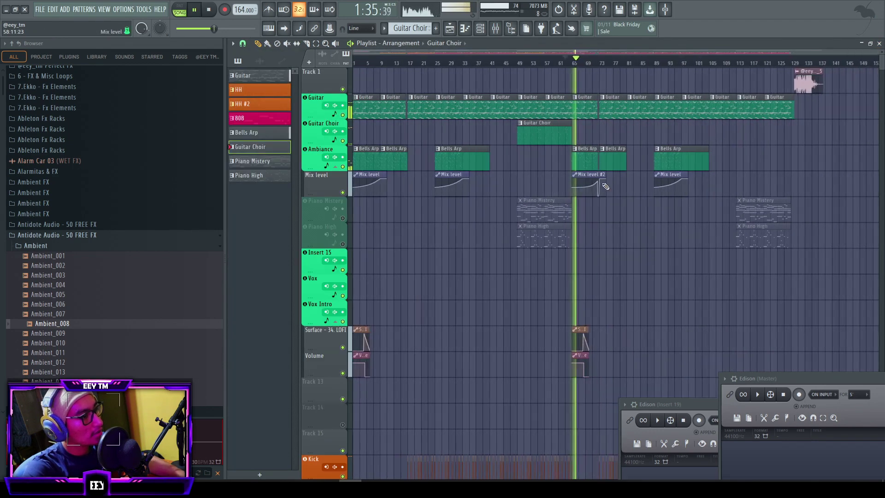
scroll(636, 208, "down", 10)
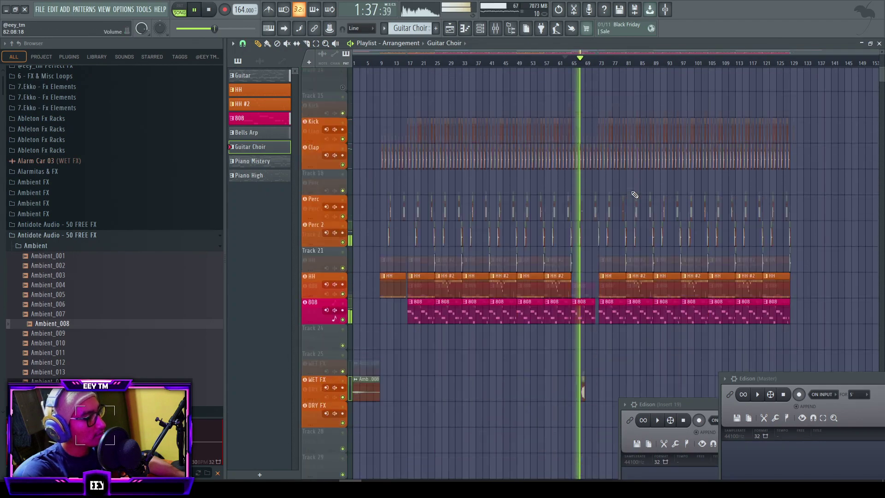
scroll(620, 216, "up", 6)
key("space")
scroll(616, 223, "up", 3)
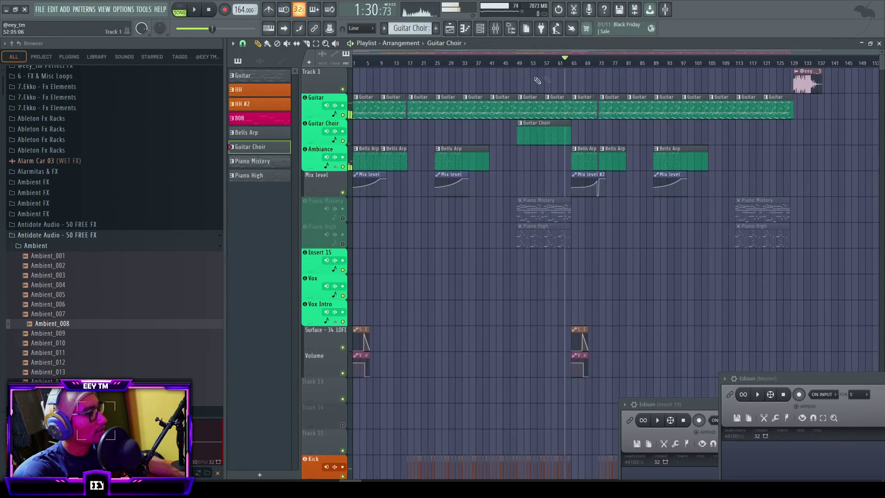
scroll(349, 330, "down", 8)
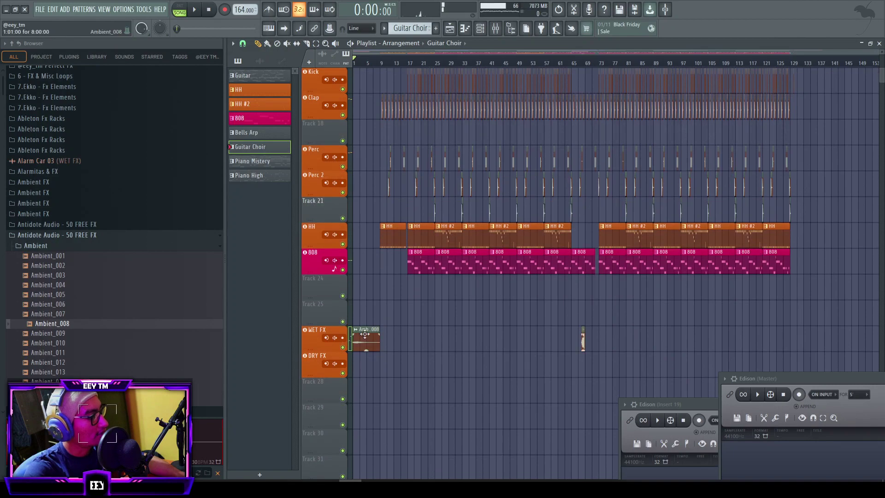
- Audition vox samples in the browser, including Vox (3) and the Secret Trap Breath Vox one-shots
scroll(442, 323, "up", 4)
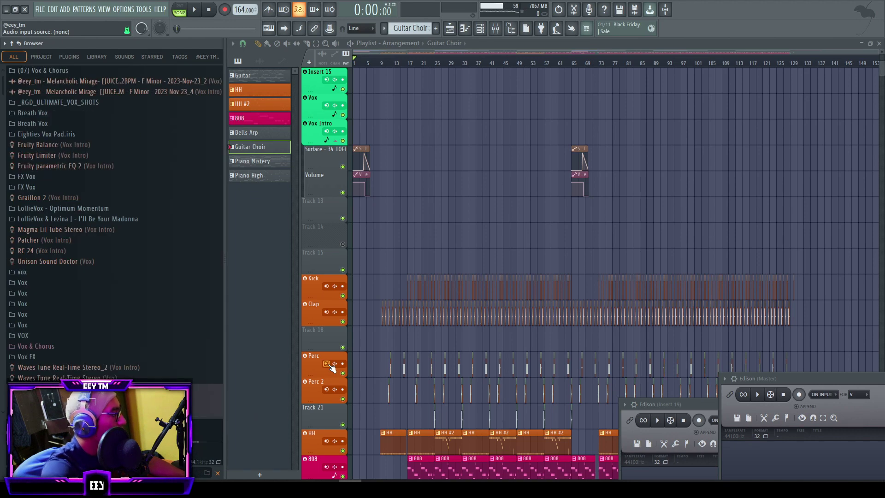
left_click(112, 303)
left_click(99, 333)
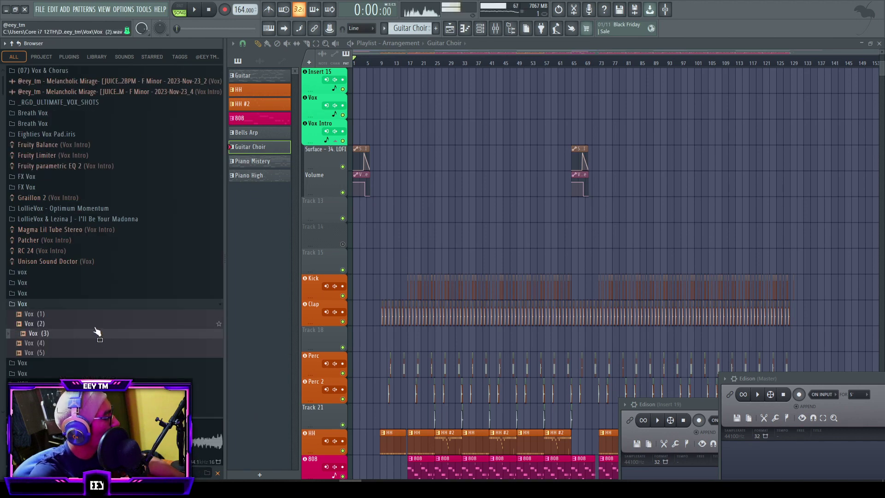
scroll(96, 324, "down", 10)
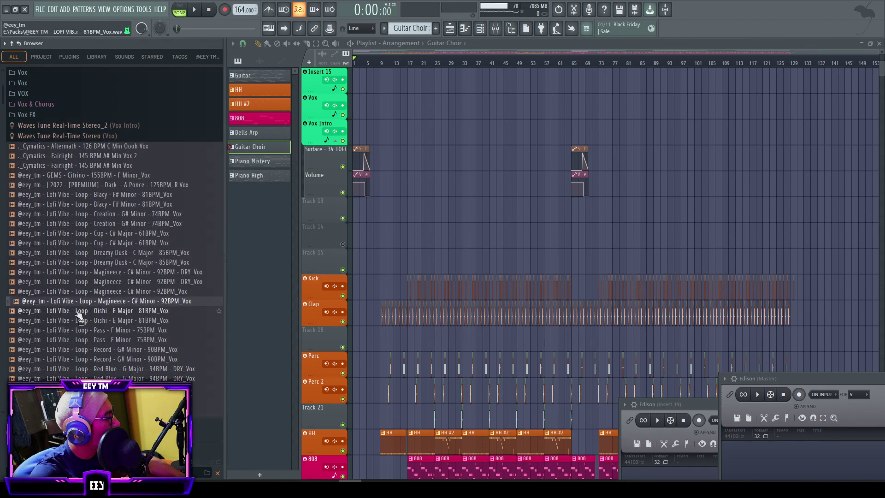
scroll(84, 313, "down", 8)
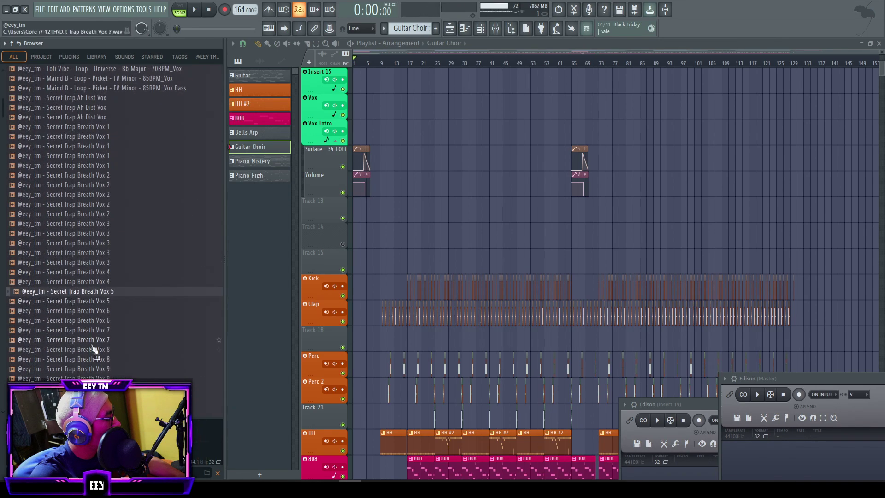
scroll(83, 321, "down", 6)
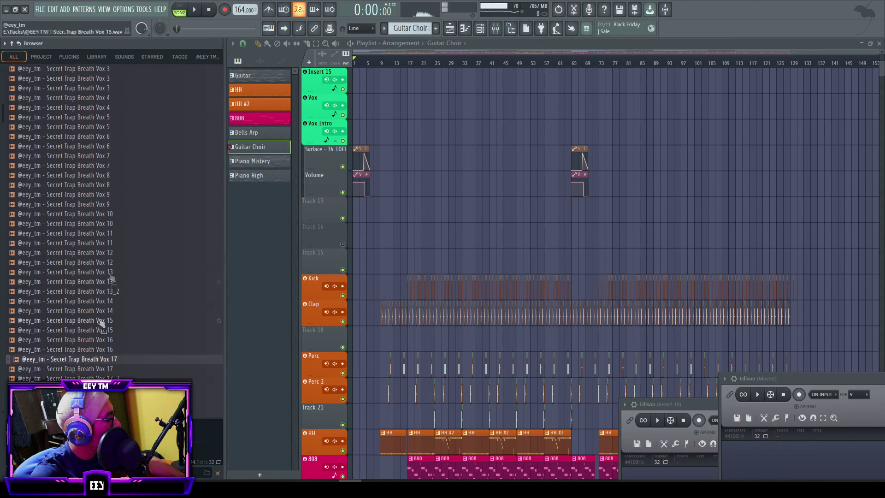
scroll(413, 236, "down", 4)
scroll(401, 241, "up", 4)
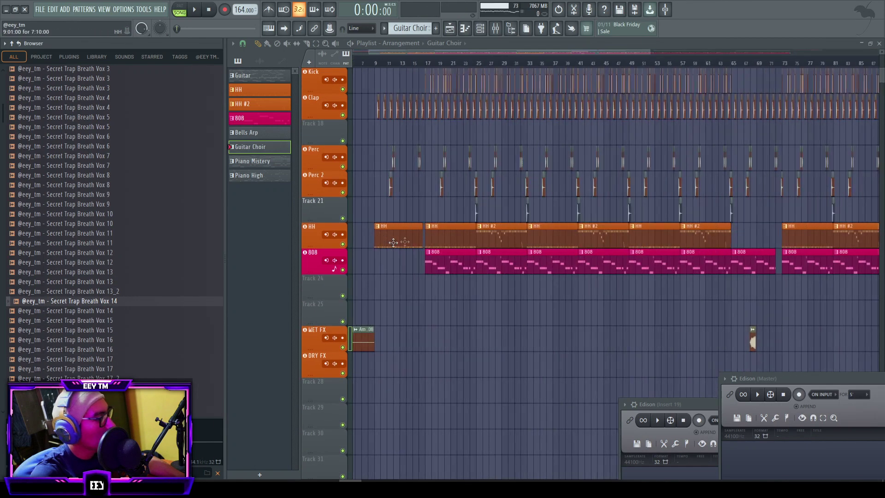
- Insert an empty playlist track above the HH track
right_click(322, 231)
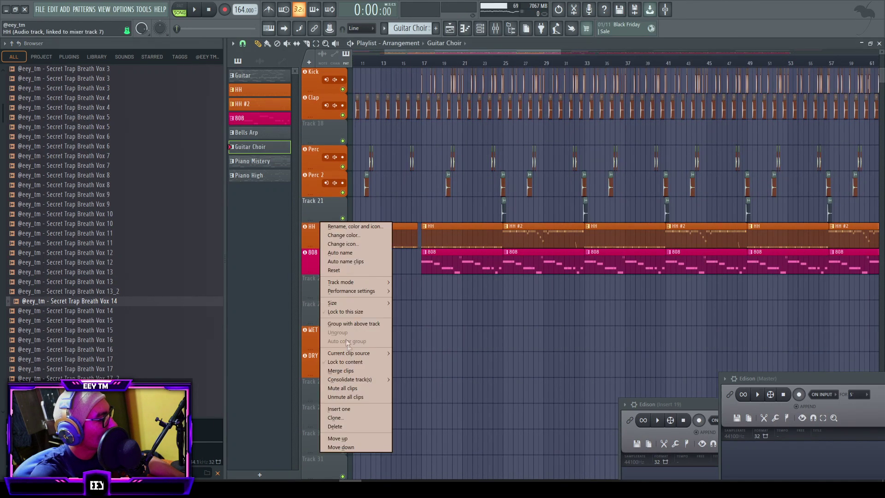
left_click(361, 409)
scroll(395, 330, "up", 3)
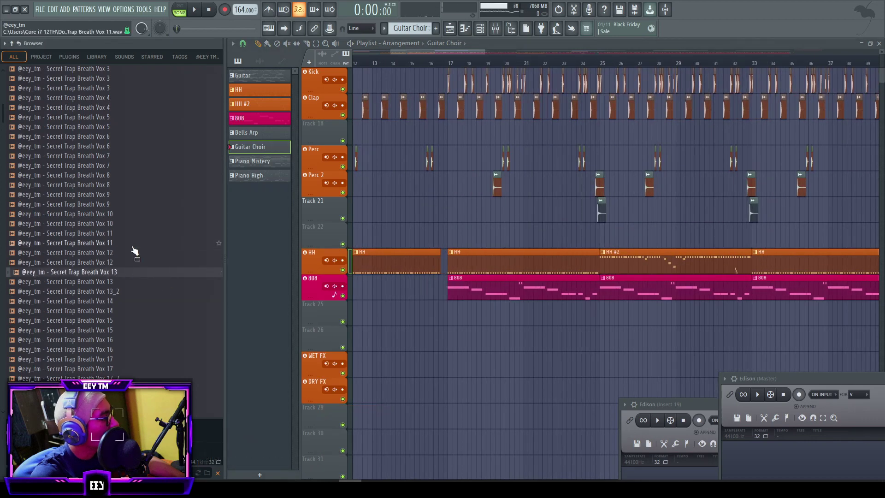
- Place Secret Trap Breath Vox 11 on Track 21 near the end of bar 20 and fine-tune its timing during playback
left_click_drag(531, 221, 531, 220)
scroll(499, 78, "down", 3)
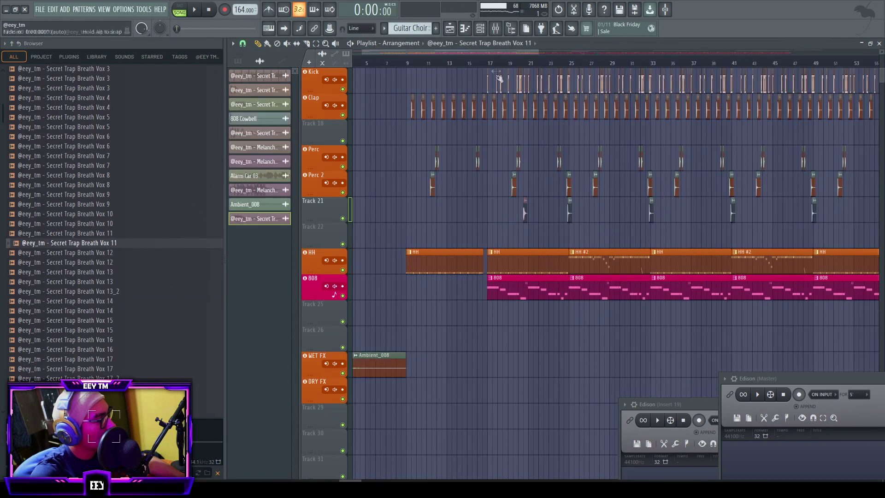
scroll(530, 198, "up", 4)
left_click_drag(534, 175, 549, 211)
scroll(549, 212, "up", 3)
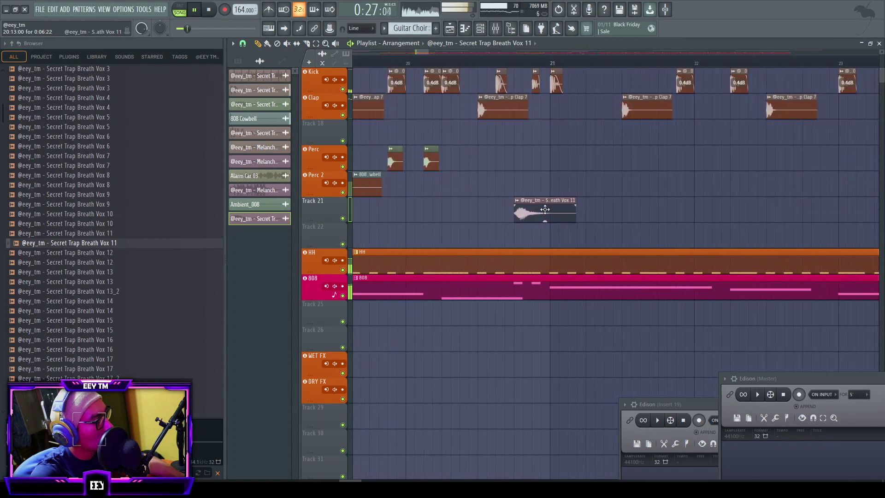
double_click(545, 210)
left_click(558, 158)
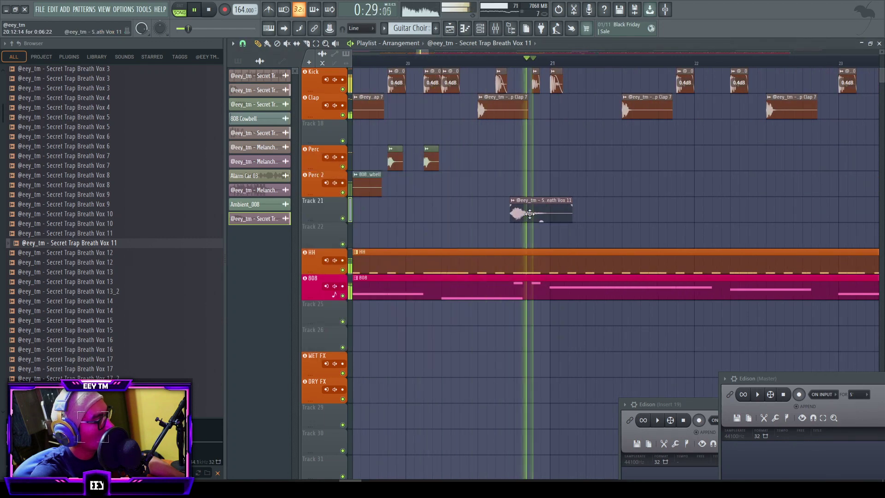
- Replace the Vox 11 clip on Track 21 with Secret Trap Breath Vox 8 and fine-tune its timing near the end of bar 20
scroll(515, 204, "down", 3)
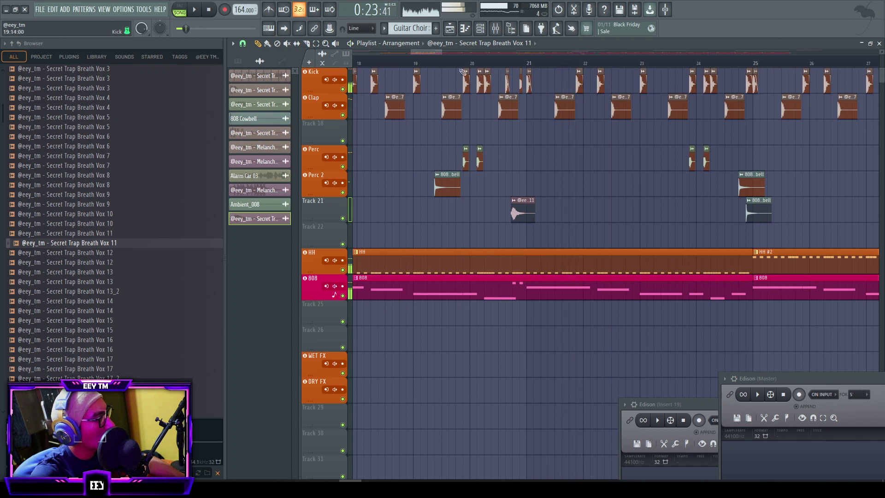
left_click(160, 223)
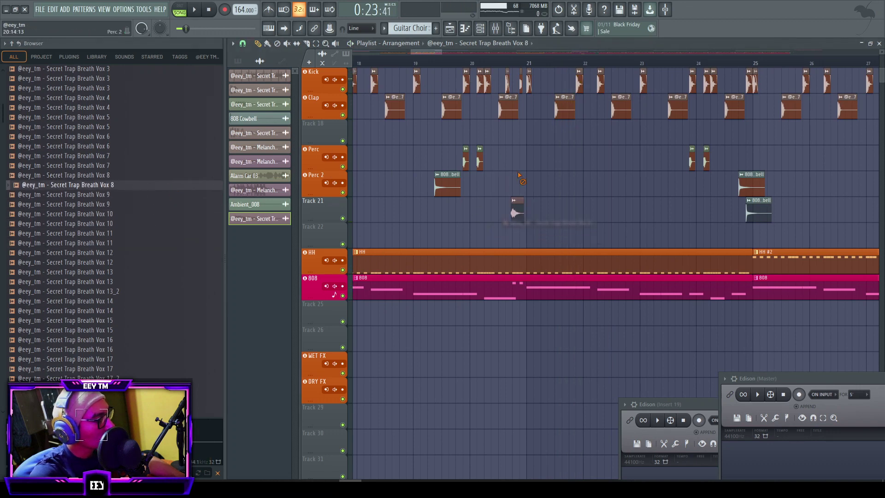
key("space")
scroll(510, 203, "up", 3)
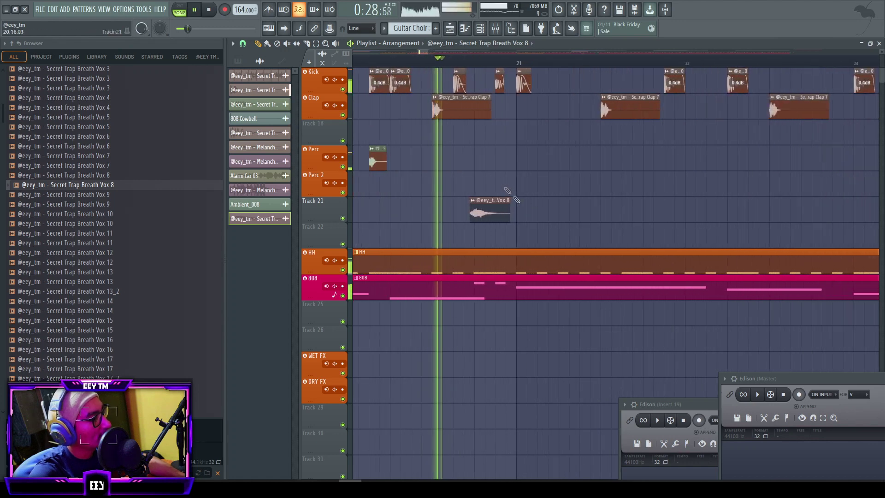
left_click_drag(493, 206, 495, 207)
key("space")
key("space")
double_click(496, 210)
- Switch to the BeatStars Sound Kits page in the browser, look through the kits to the Secret Trap Sample Pack, and return to FL Studio
left_click(561, 160)
left_click(531, 488)
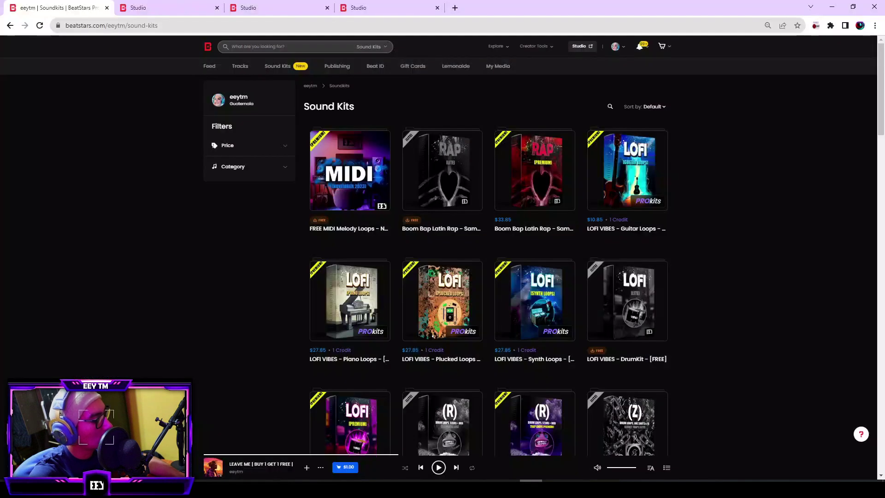
scroll(549, 306, "down", 5)
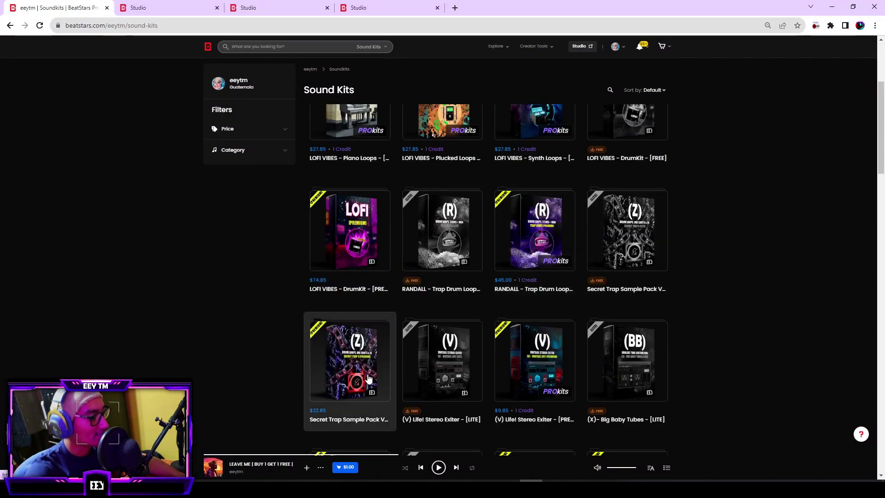
left_click(350, 489)
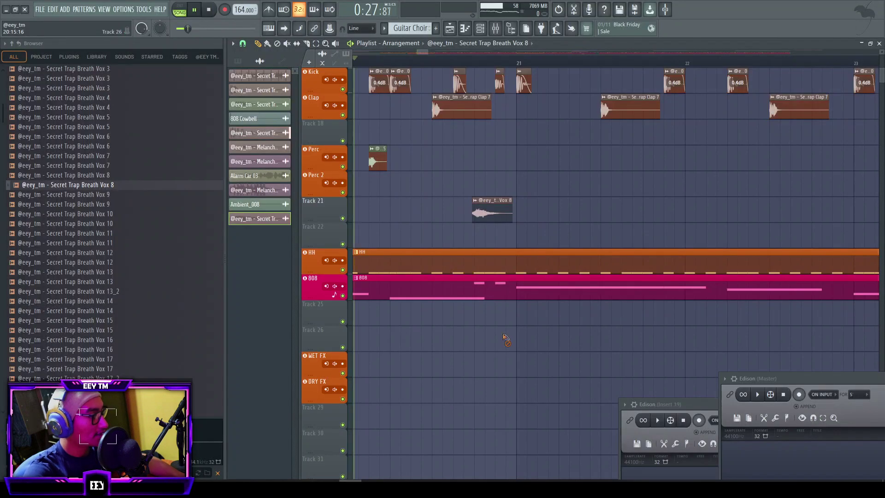
- Move the Breath Vox 8 clip to Track 22 and repeat it every 16 bars in both drum sections, ending near bar 123
key("space")
scroll(504, 338, "up", 3)
scroll(515, 333, "down", 8)
scroll(442, 361, "up", 2)
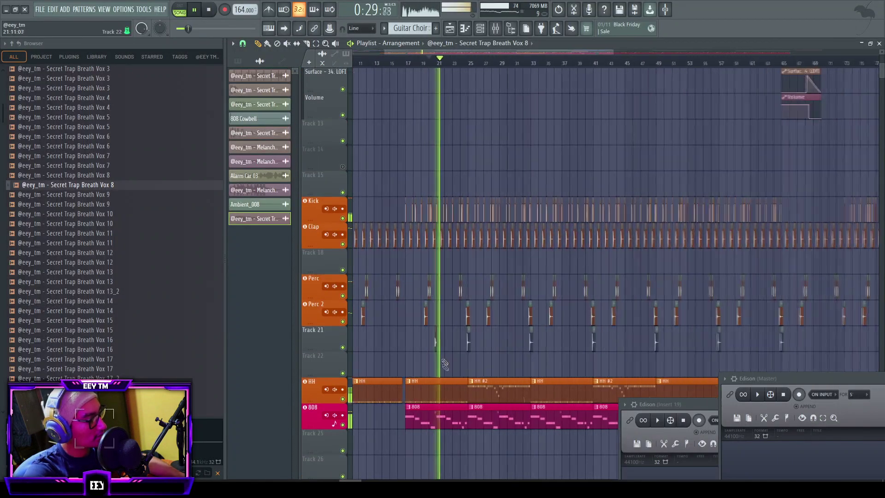
scroll(444, 362, "up", 3)
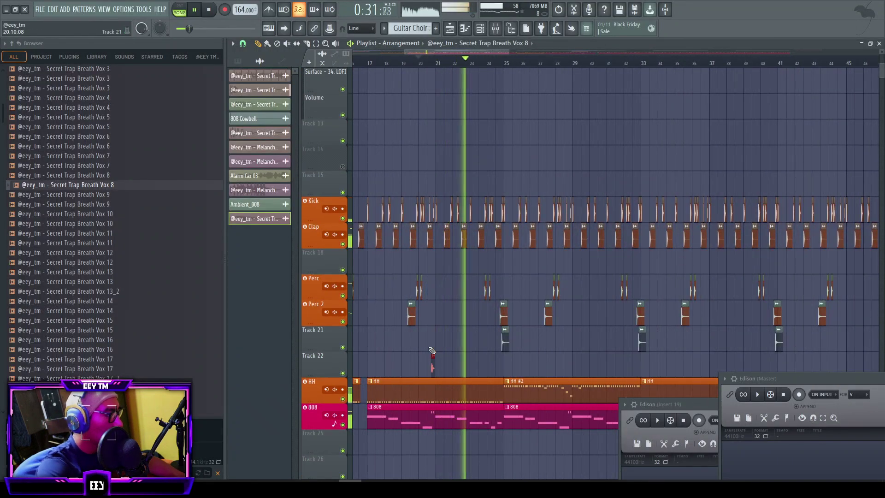
scroll(428, 351, "down", 4)
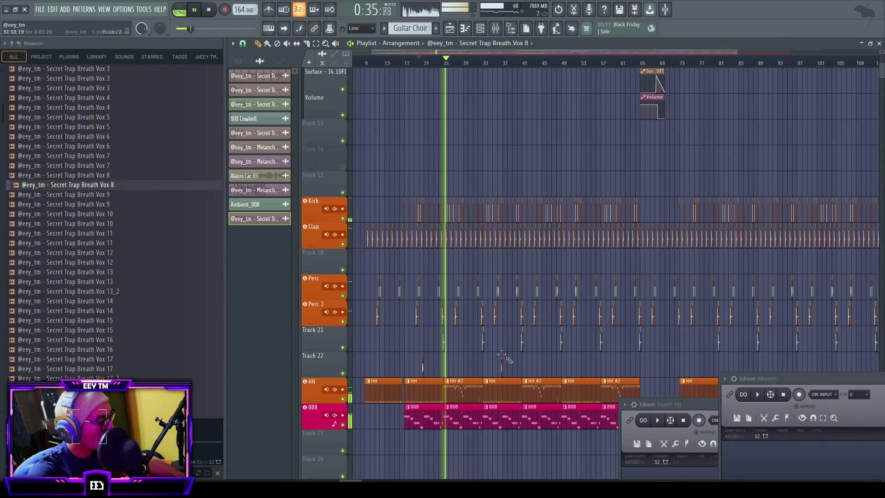
scroll(420, 358, "down", 2)
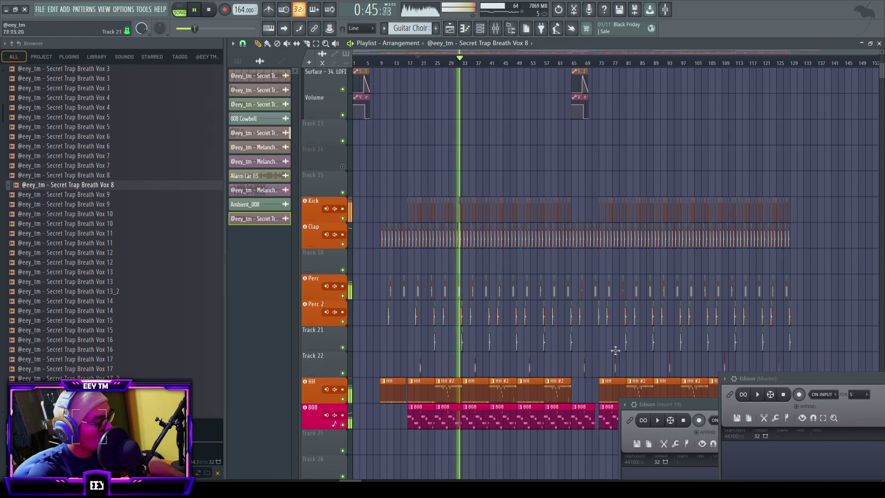
scroll(734, 295, "down", 3)
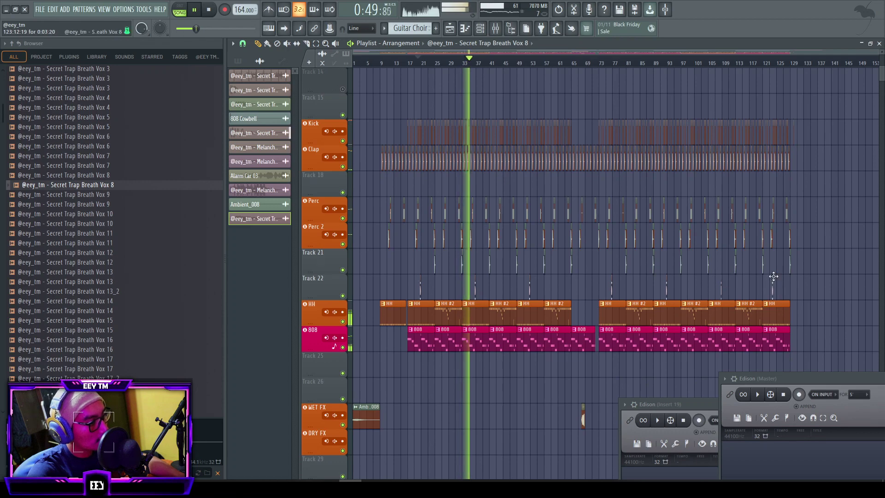
- Listen on through the arrangement while reviewing the melody tracks and the Cymatics - Legacy Vault 9 sample folder
scroll(803, 284, "up", 13)
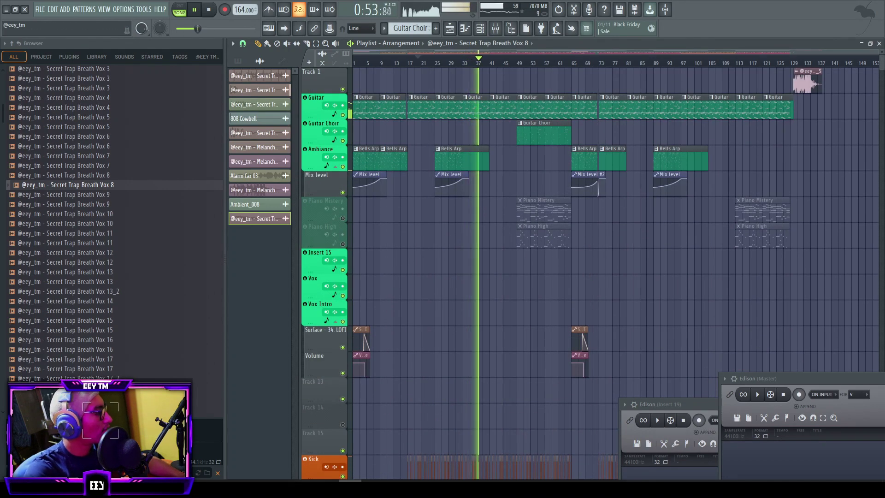
scroll(176, 279, "up", 20)
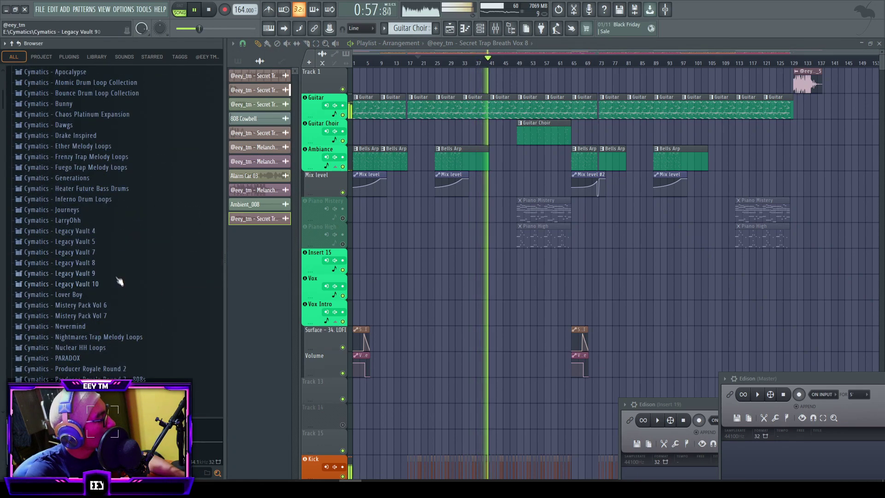
left_click(118, 275)
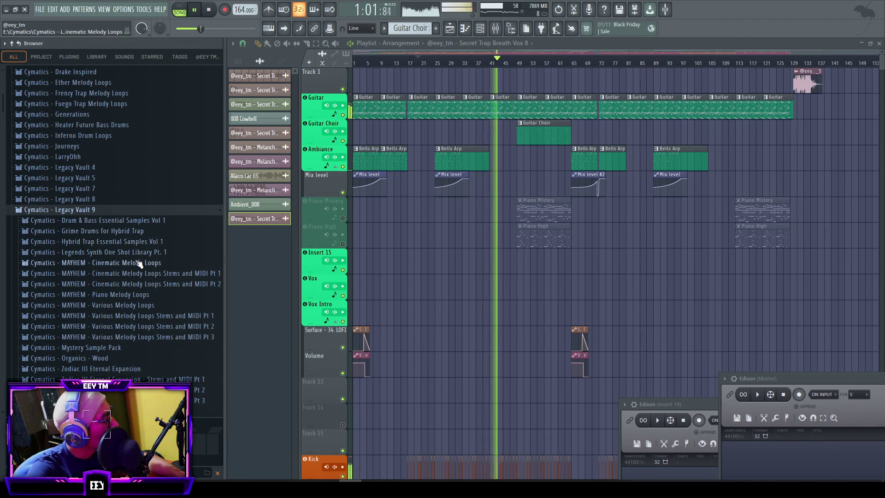
key("space")
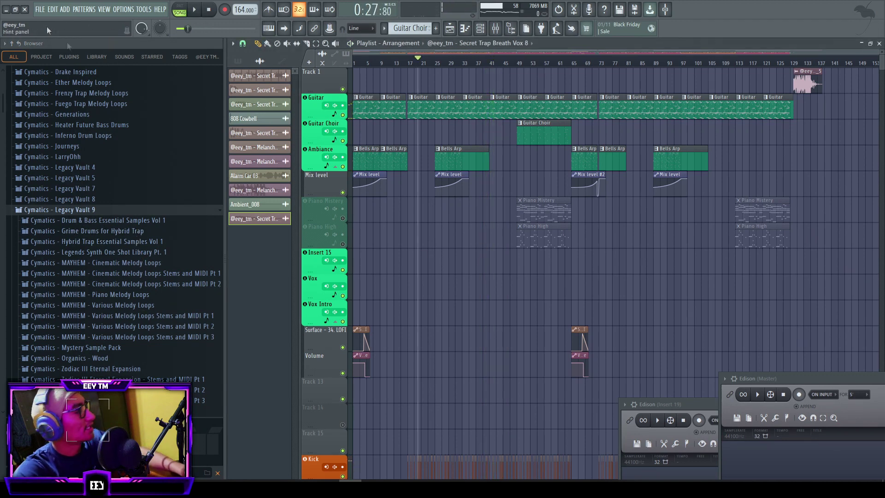
- Save the project as a new version titled Introspective Vibes - [JUICE WRLD] - 170BPM - B Minor
left_click(40, 9)
left_click(65, 60)
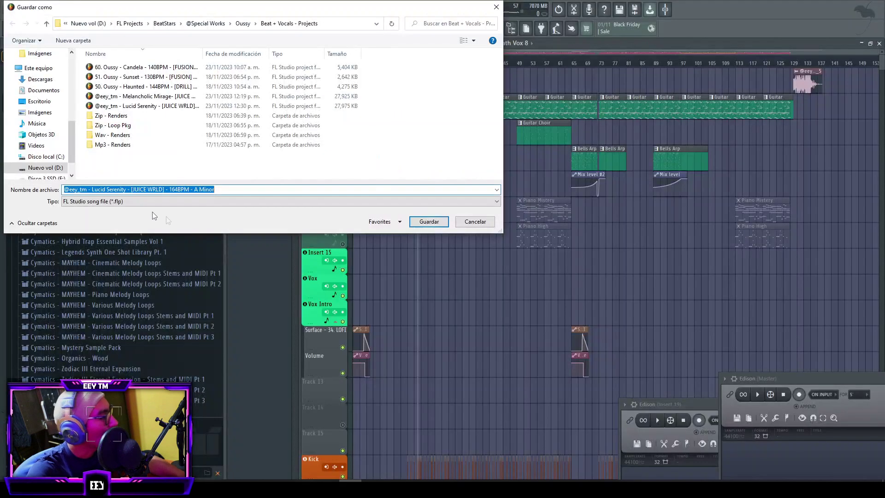
left_click_drag(127, 189, 92, 188)
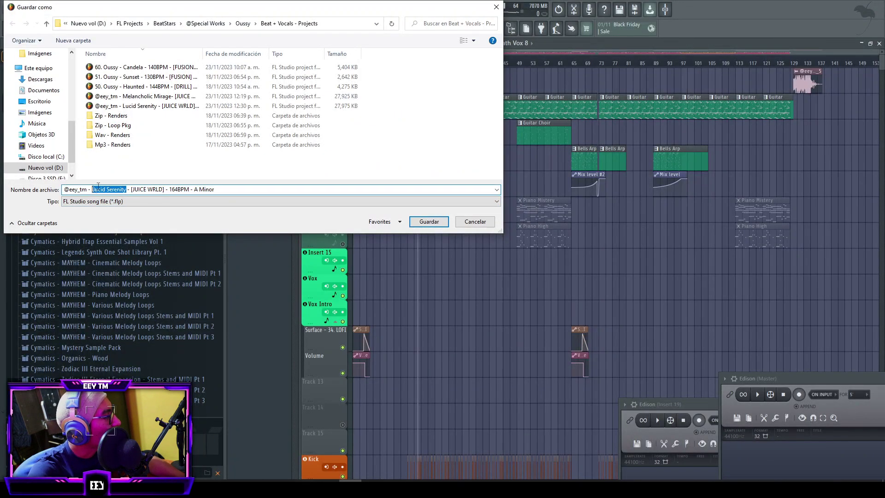
type("Introspective Vibes")
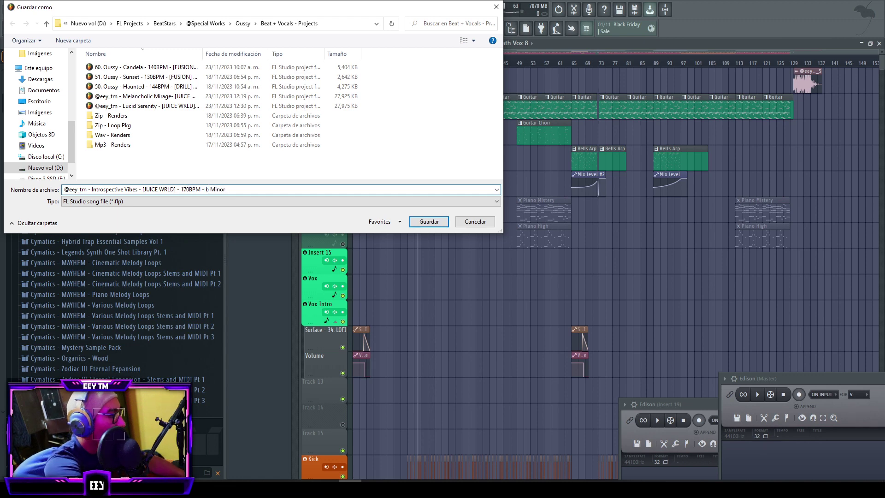
key("Return")
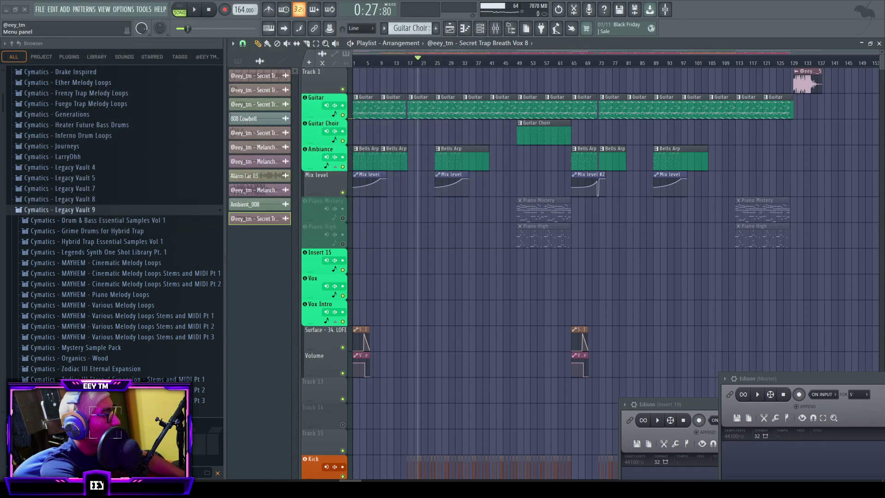
left_click(41, 9)
left_click(68, 56)
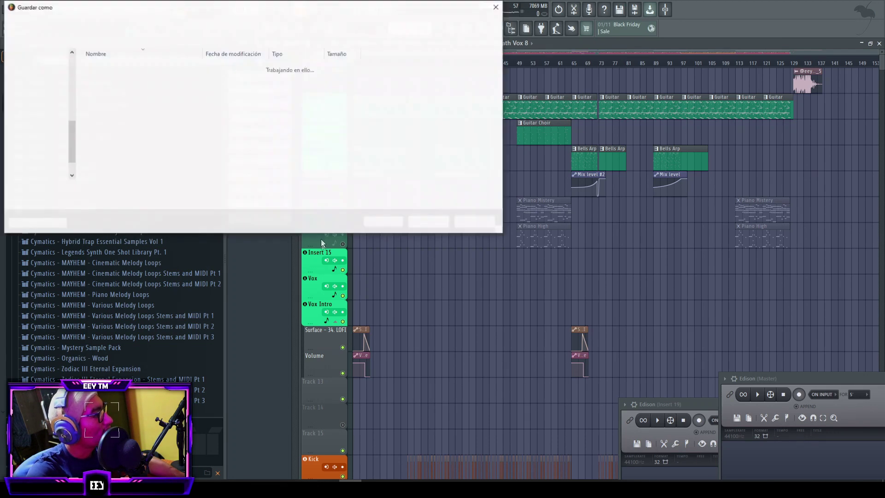
left_click(497, 11)
- Show the unsorted channels, switch to Seeds by Lemonaide, generate B minor Melody & Chords seeds and add the seed "cut"
left_click(481, 28)
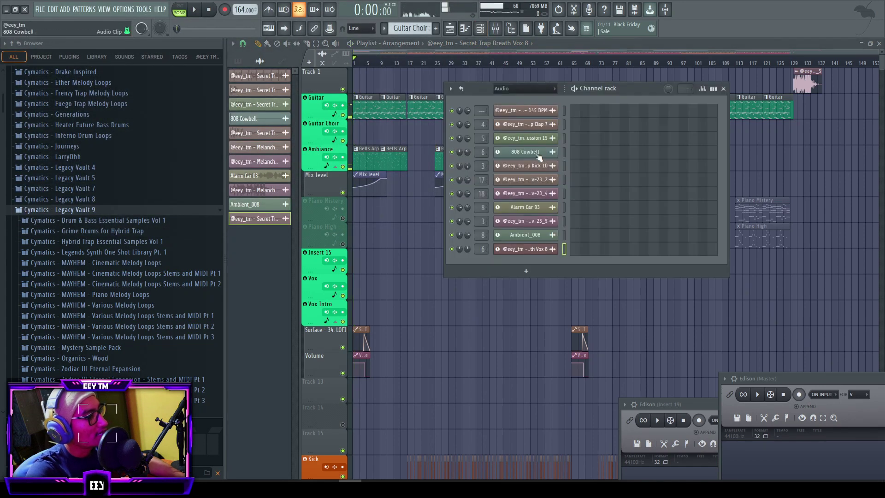
scroll(538, 88, "down", 1)
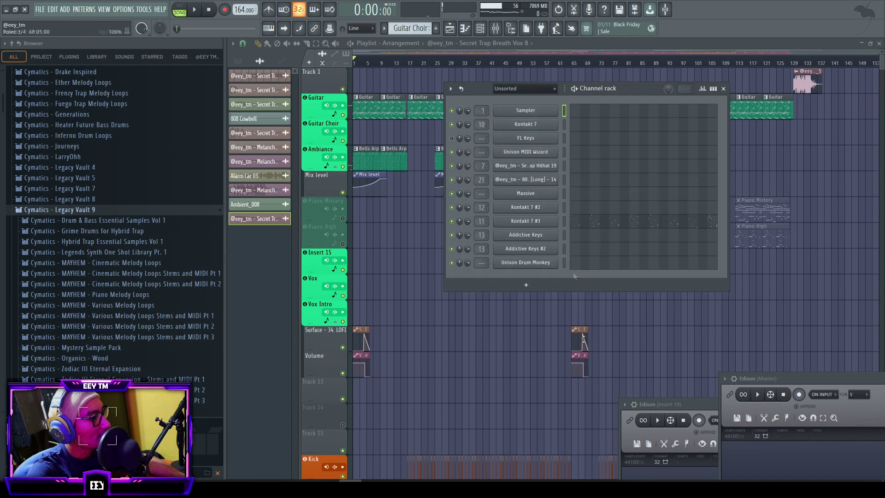
left_click(576, 489)
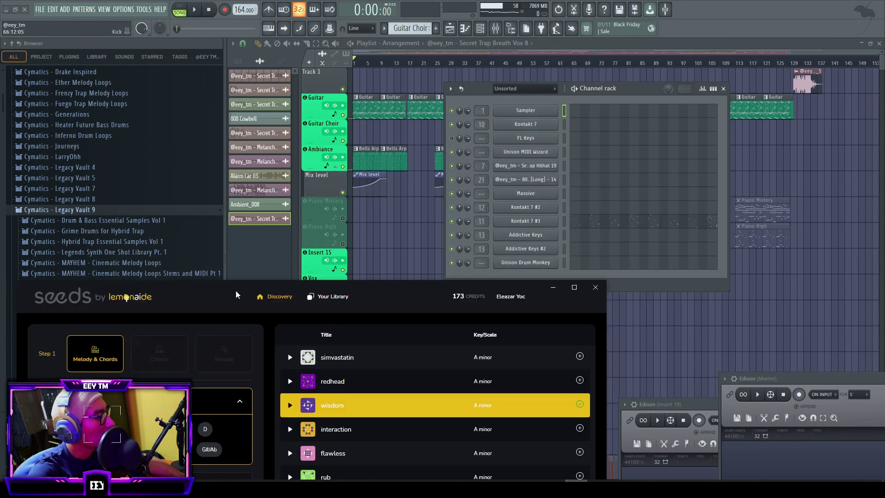
left_click_drag(236, 295, 268, 102)
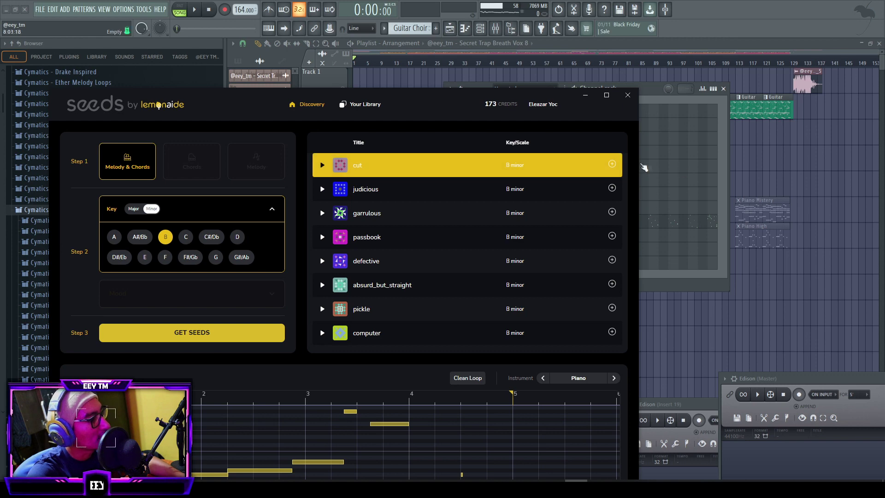
left_click(612, 165)
- Import the "cut" seed's MIDI into the Kontakt 7 #3 channel of the Guitar Choir pattern and audition it in the piano roll
left_click_drag(437, 104, 311, 275)
left_click_drag(379, 346, 601, 232)
left_click_drag(546, 223, 602, 228)
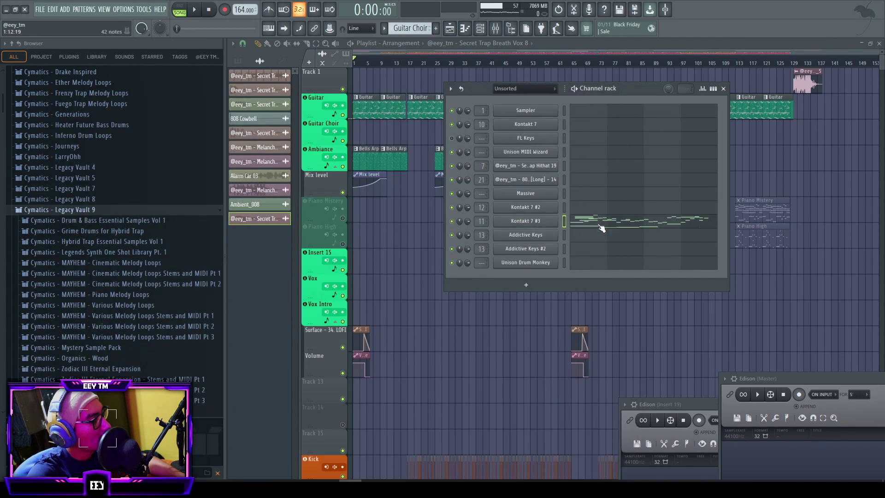
left_click(603, 227)
key("space")
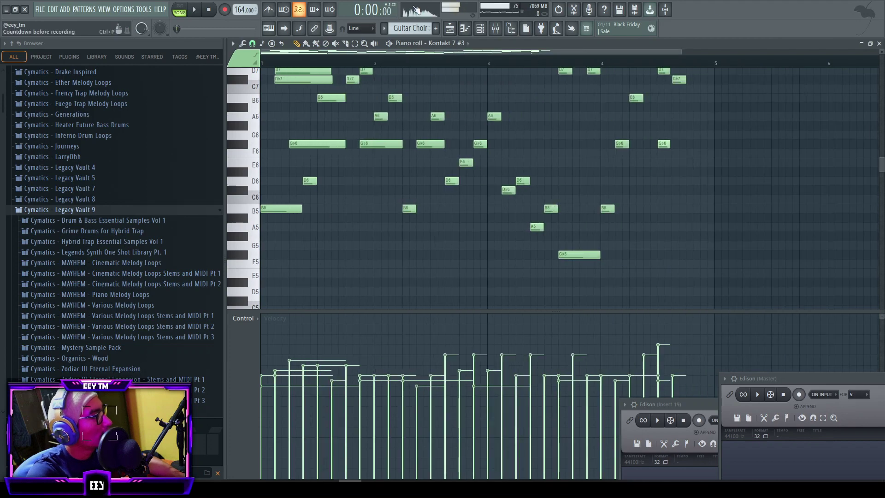
- Select the Guitar pattern and replace the Kontakt 7 channel's notes with the "cut" seed's MIDI from Seeds
left_click(879, 43)
left_click(371, 112)
left_click(480, 30)
left_click(601, 127)
left_click(237, 489)
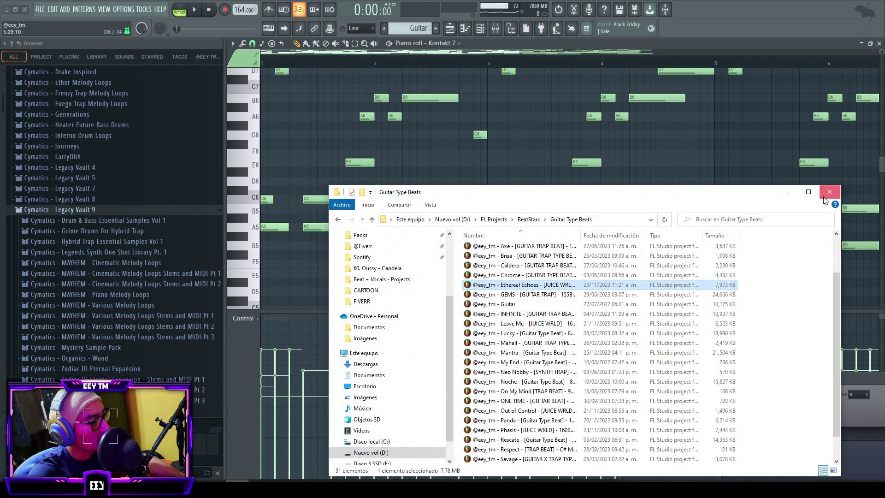
left_click(829, 192)
left_click_drag(446, 326, 626, 187)
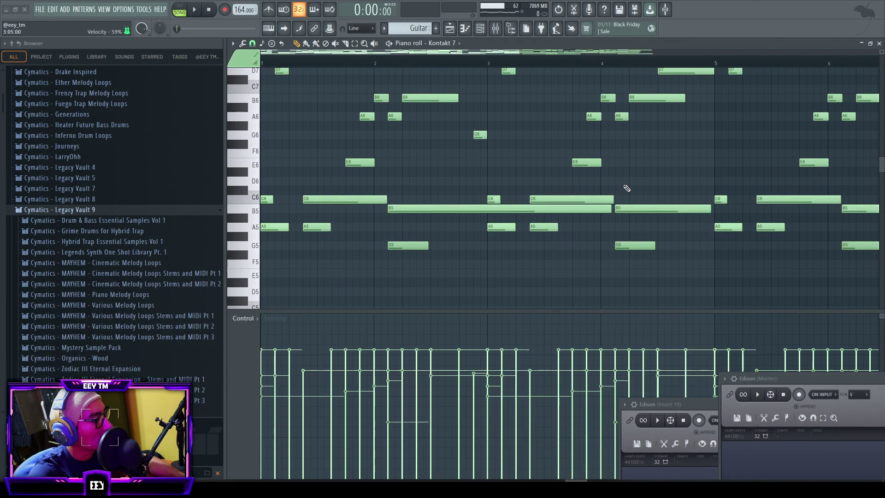
- Audition the Guitar pattern in pattern mode and review the new Kontakt 7 notes in the piano roll
key("space")
left_click(180, 9)
left_click(879, 43)
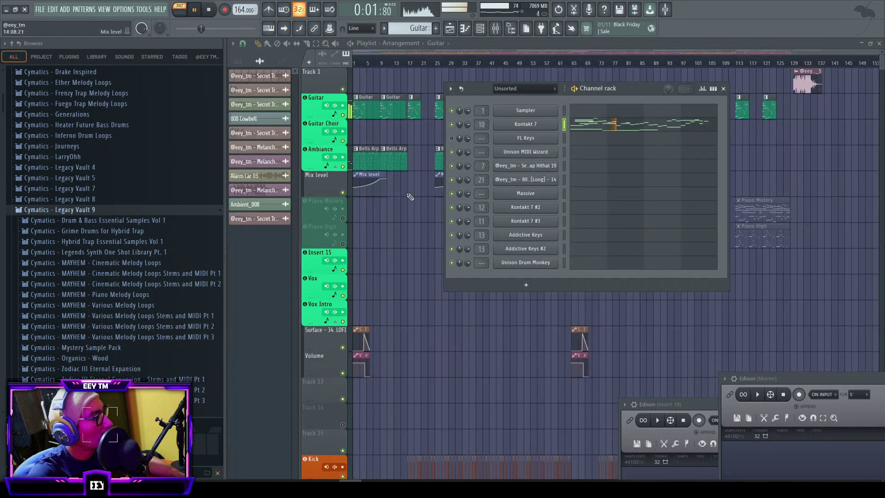
left_click(619, 129)
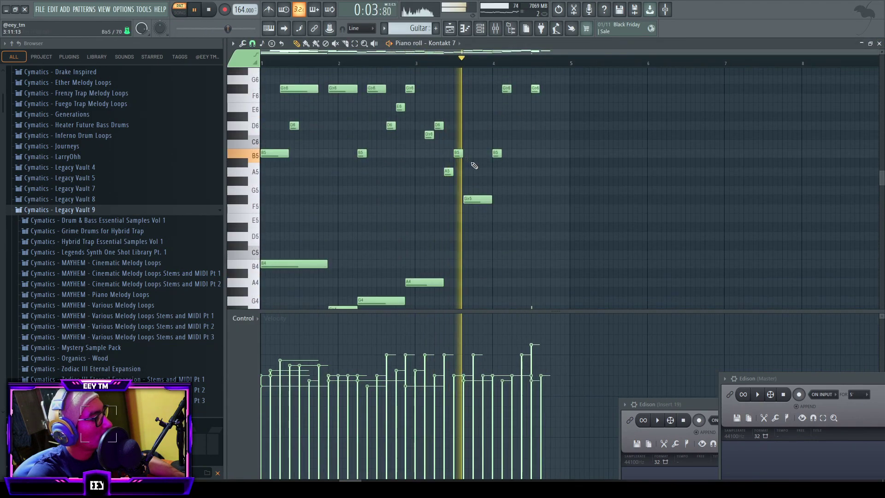
key("space")
key("space")
scroll(461, 149, "down", 2)
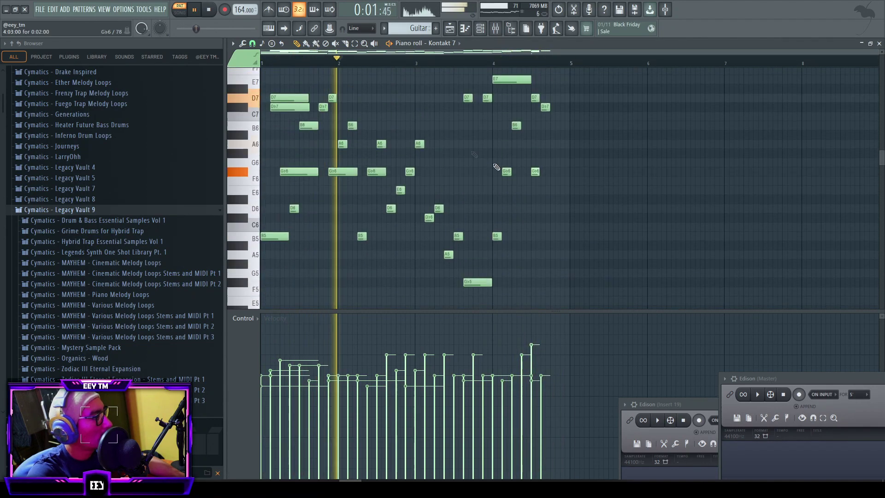
key("space")
- Copy the Kontakt 7 notes from the end of bar 2 through bar 4 to a position four bars further on
scroll(447, 212, "down", 6)
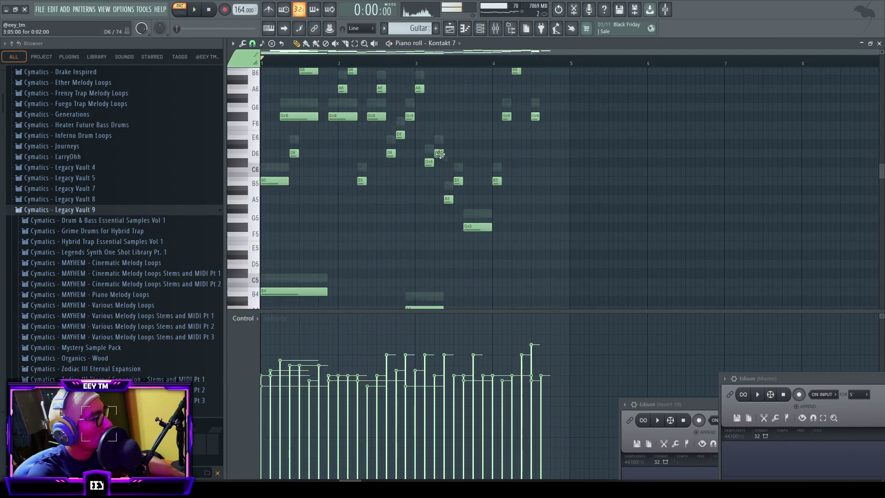
scroll(449, 220, "up", 8)
left_click_drag(615, 138, 415, 463)
scroll(411, 256, "up", 15)
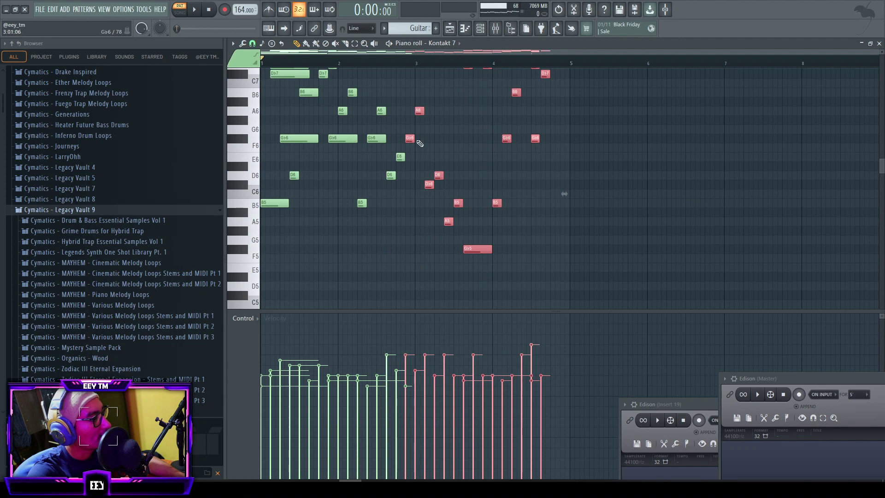
scroll(421, 211, "up", 3)
left_click_drag(409, 222, 698, 227)
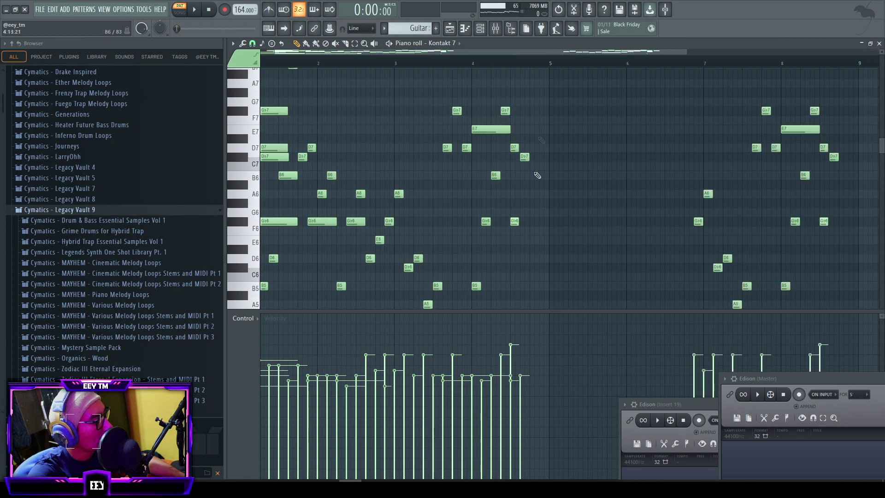
- Delete the original Kontakt 7 notes in bars 3 and 4
left_click_drag(563, 112, 415, 416)
scroll(480, 247, "up", 10)
key("Delete")
scroll(415, 211, "up", 4)
- Duplicate the Kontakt 7 notes of bars 1–2 into bars 3–4 and bars 5–6
left_click_drag(442, 109, 272, 484)
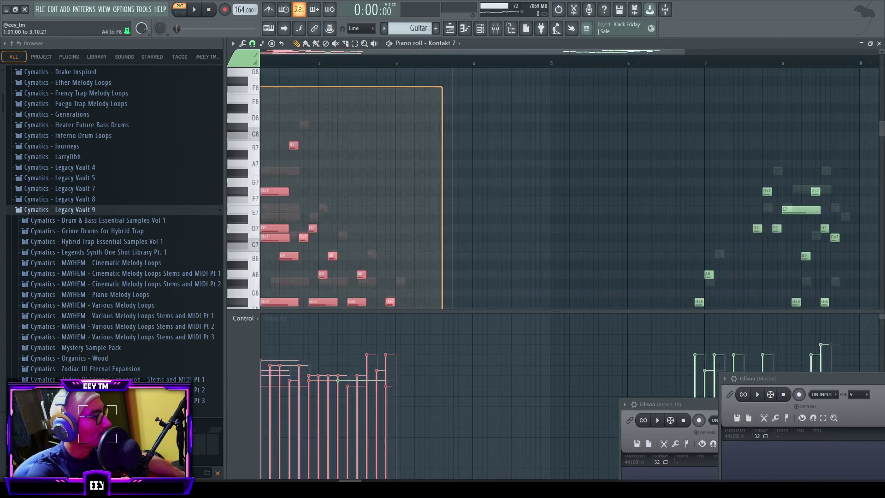
scroll(443, 155, "down", 6)
key("ctrl+b")
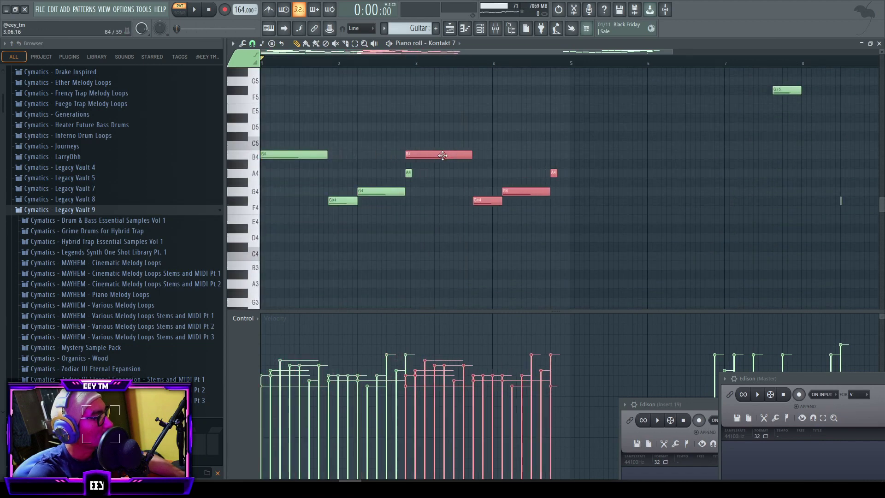
key("space")
key("ctrl+b")
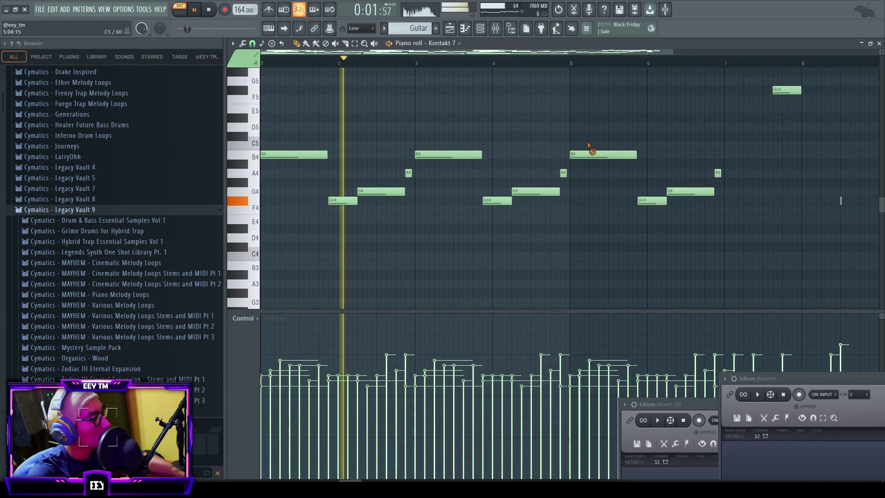
left_click(581, 145)
- Add two short Gb7 notes followed by a short E7 note to the Kontakt 7 melody in bar 6
scroll(512, 152, "up", 6)
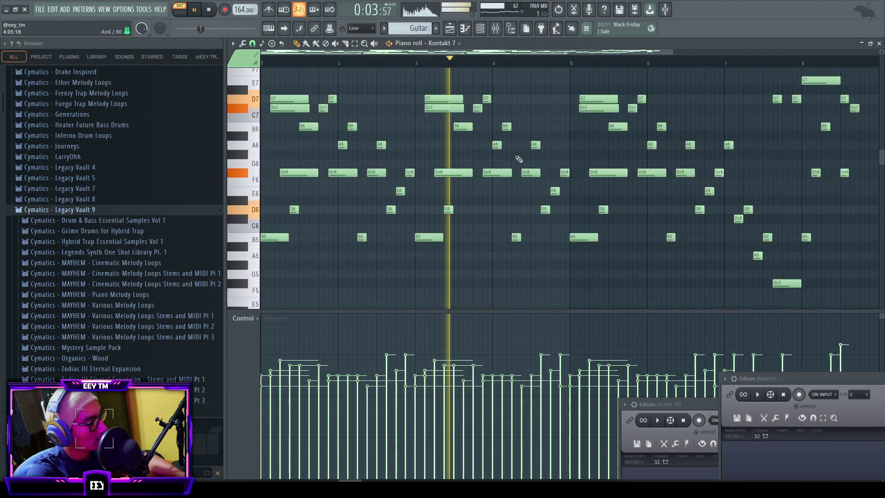
scroll(497, 162, "down", 2)
scroll(494, 157, "down", 5)
scroll(497, 157, "up", 7)
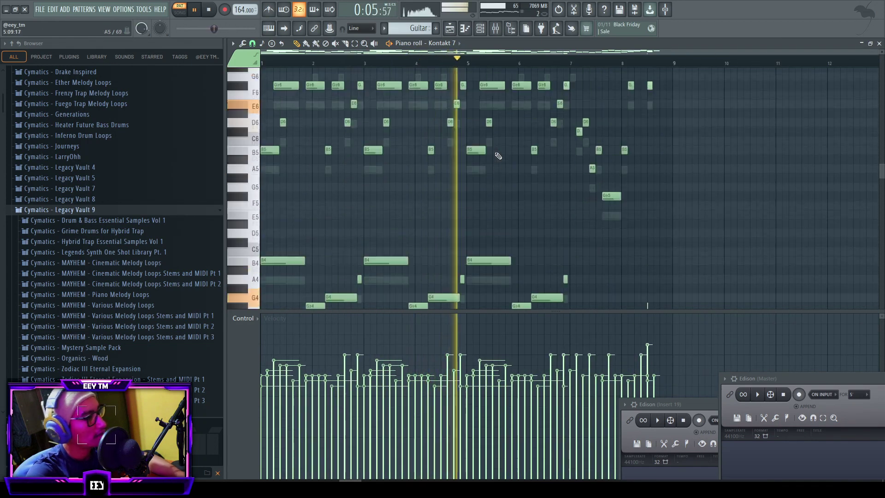
scroll(544, 148, "up", 3)
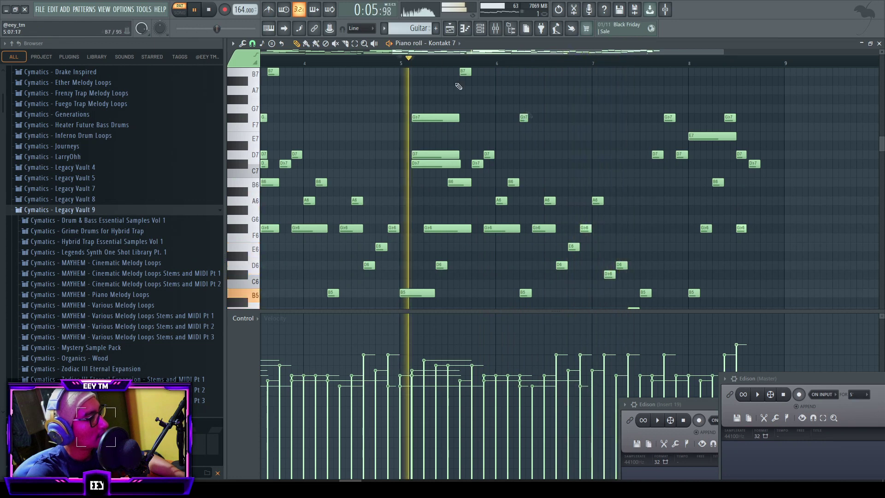
left_click_drag(528, 120, 534, 119)
left_click(548, 118)
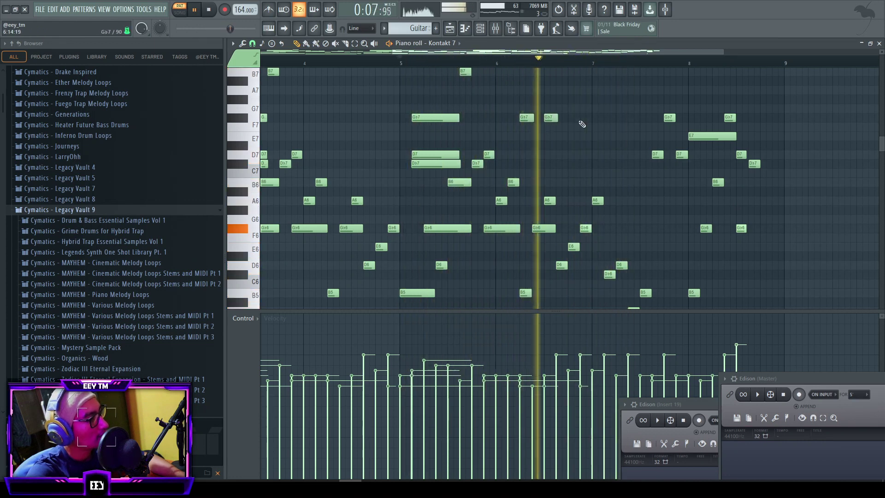
key("space")
left_click(571, 127)
left_click_drag(571, 131, 574, 139)
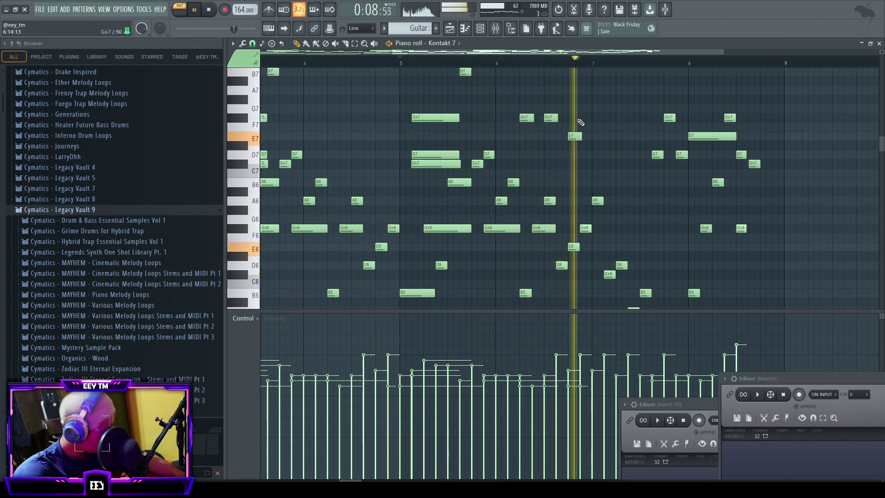
- Delete all Kontakt 7 notes in bars 7 and 8
scroll(704, 173, "up", 2)
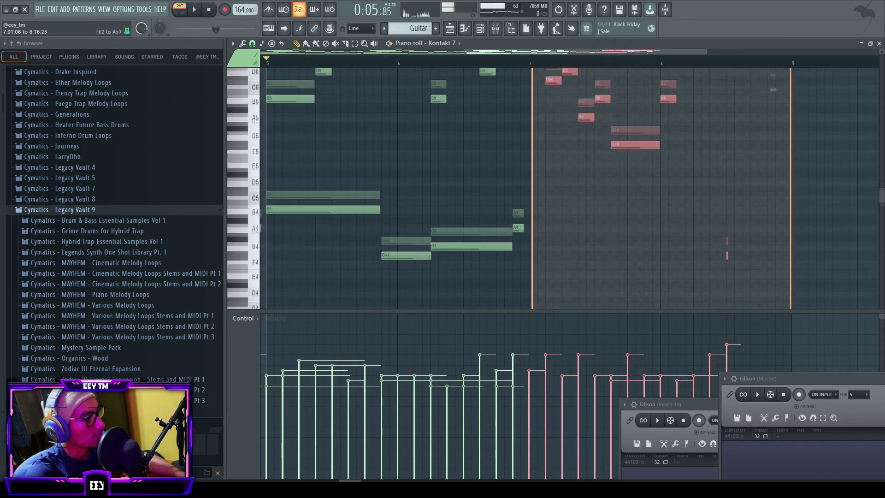
scroll(625, 291, "down", 4)
scroll(625, 291, "up", 3)
key("Delete")
- Copy the edited Kontakt 7 notes of bars 5–6 into bars 7–8 and audition them
scroll(599, 276, "up", 7)
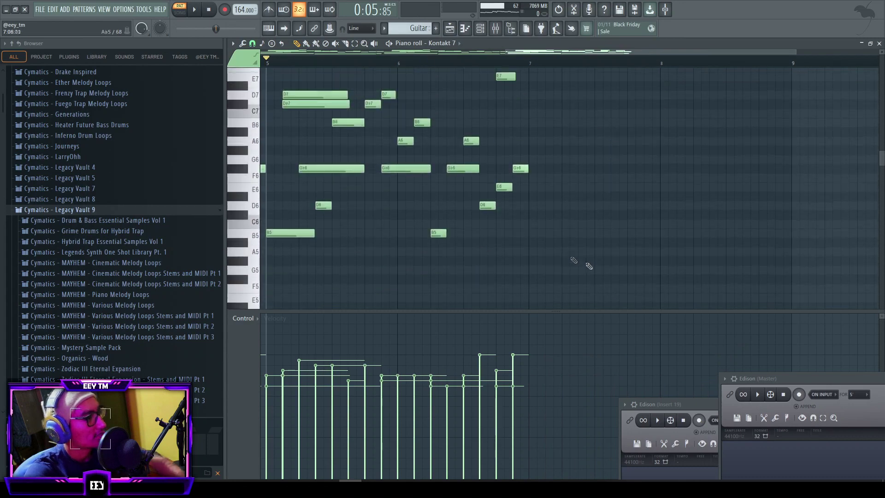
scroll(611, 224, "down", 2)
left_click_drag(622, 79, 371, 489)
left_click_drag(385, 145, 577, 146)
key("space")
scroll(569, 195, "up", 3)
scroll(569, 196, "up", 3)
left_click(566, 184, "ctrl")
key("space")
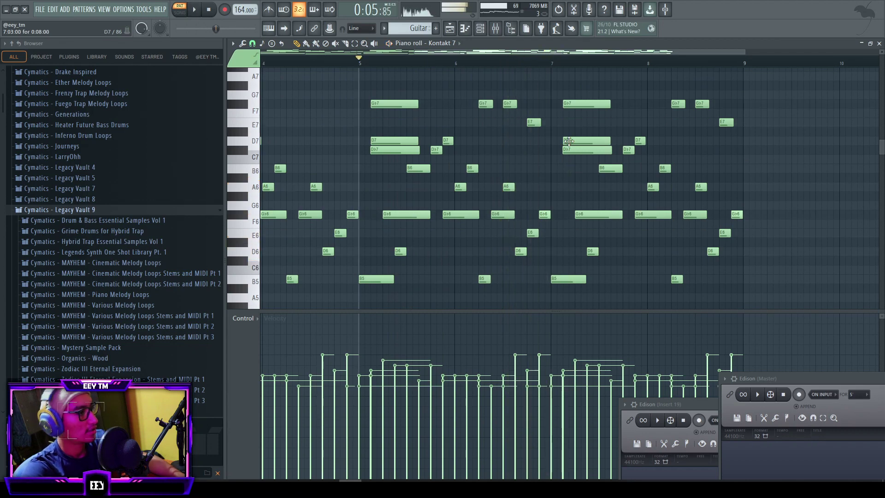
- Raise the bar 7 bass note to D5 and revoice the chord above it with D7 and A6
scroll(573, 149, "up", 3)
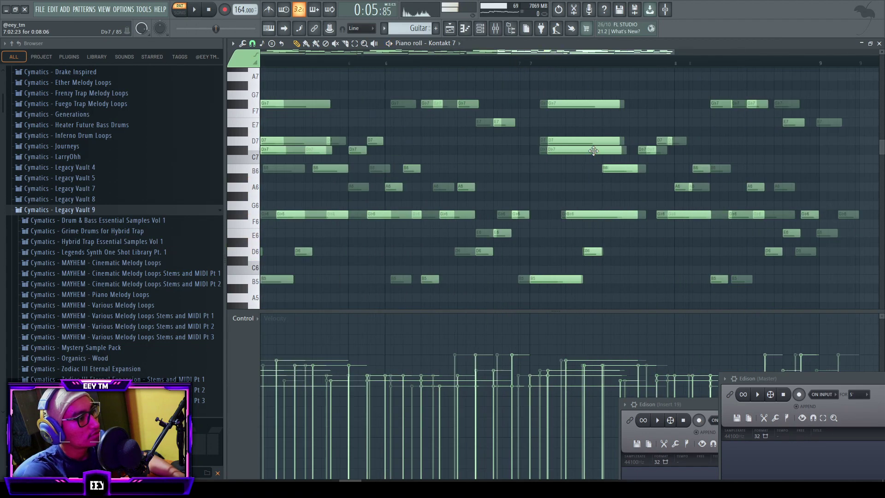
right_click(562, 149)
scroll(562, 154, "down", 3)
left_click_drag(540, 222, 544, 196)
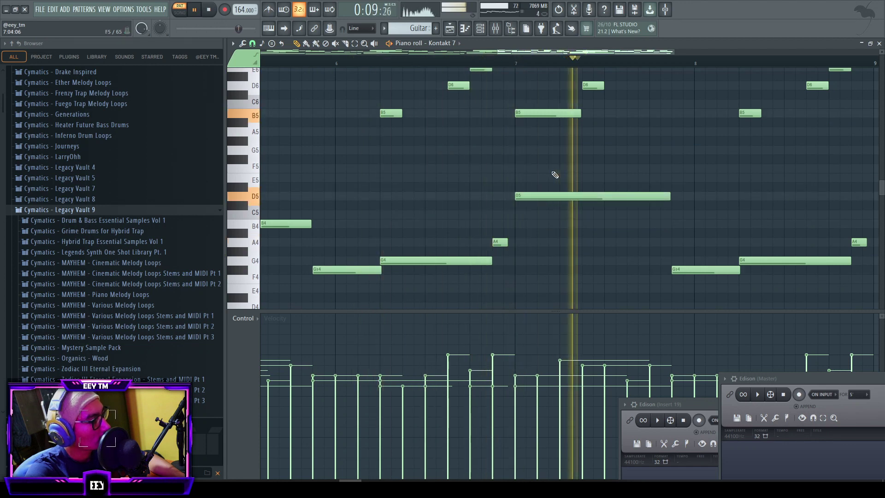
scroll(553, 152, "up", 3)
key("space")
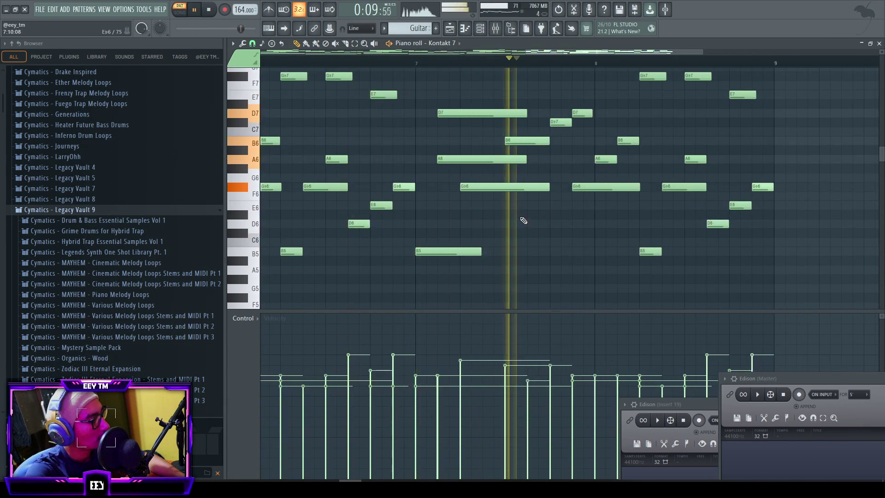
- Align the D7, A6 and Gb6 chord notes to the start of bar 7, lengthen them and delete the B6 note
key("space")
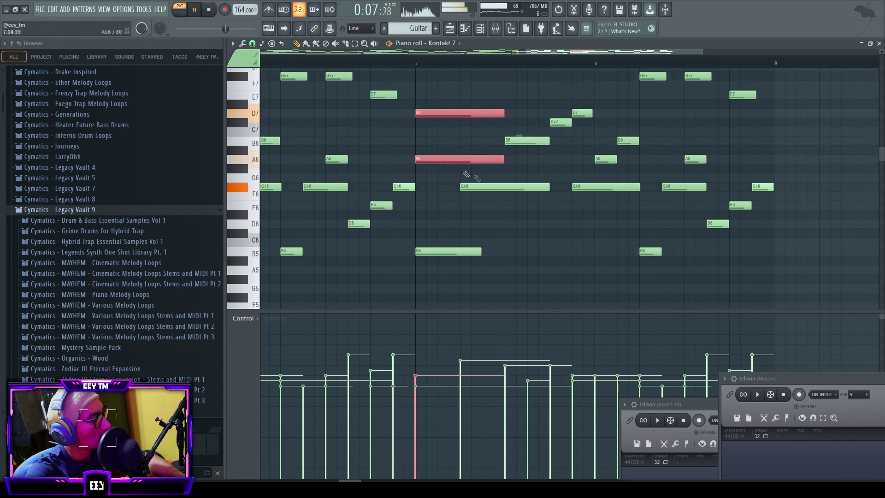
left_click_drag(483, 184, 446, 184)
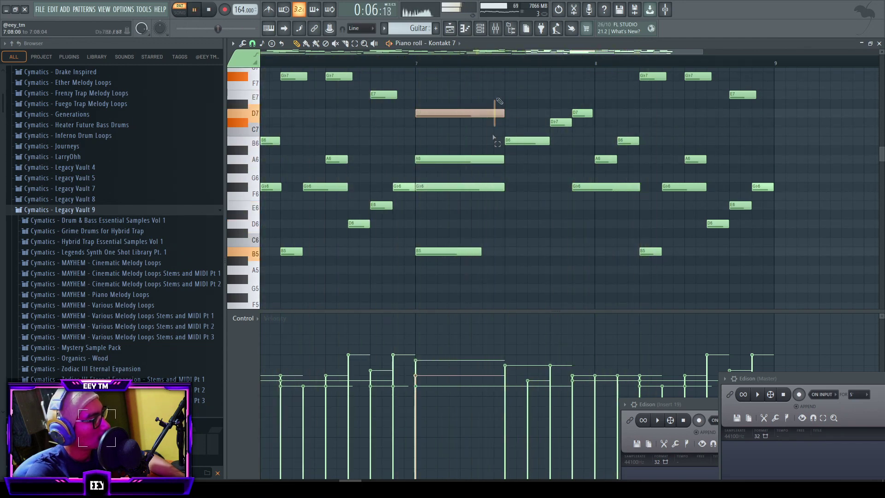
right_click(529, 140)
scroll(540, 179, "down", 6)
scroll(550, 200, "up", 9)
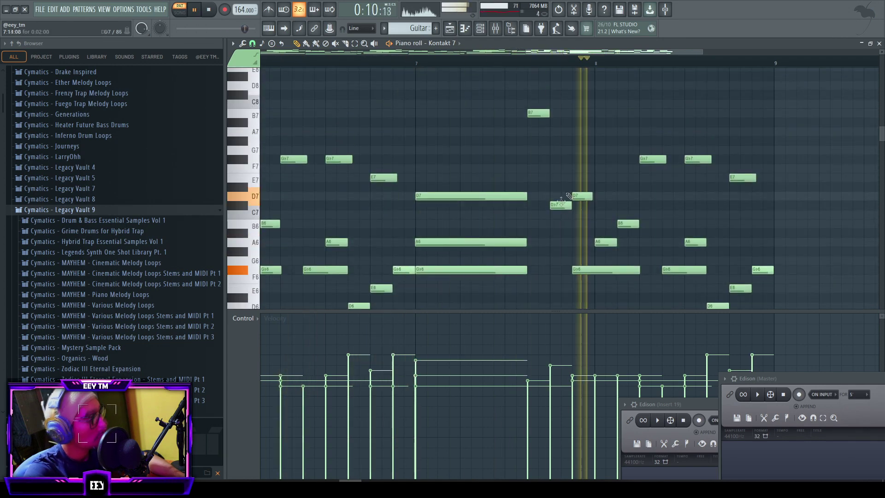
scroll(579, 154, "down", 4)
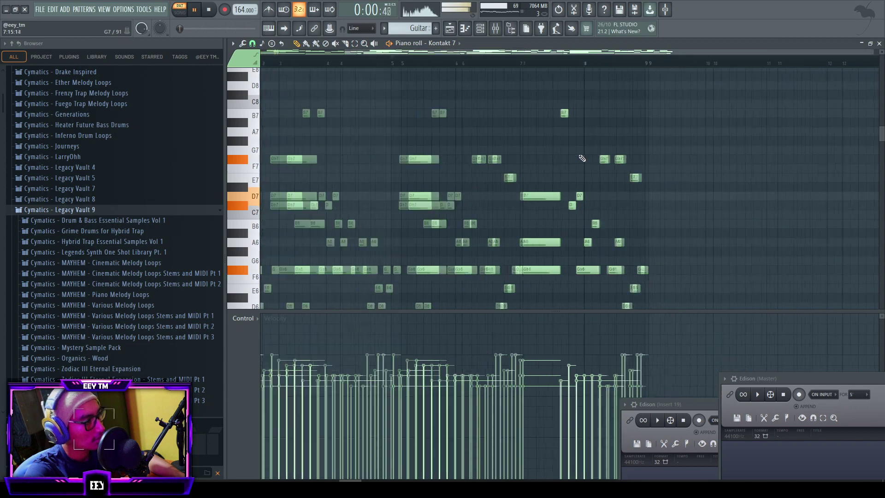
- Return to the playlist and remove all Bells Arp clips from the Ambiance track
left_click(879, 44)
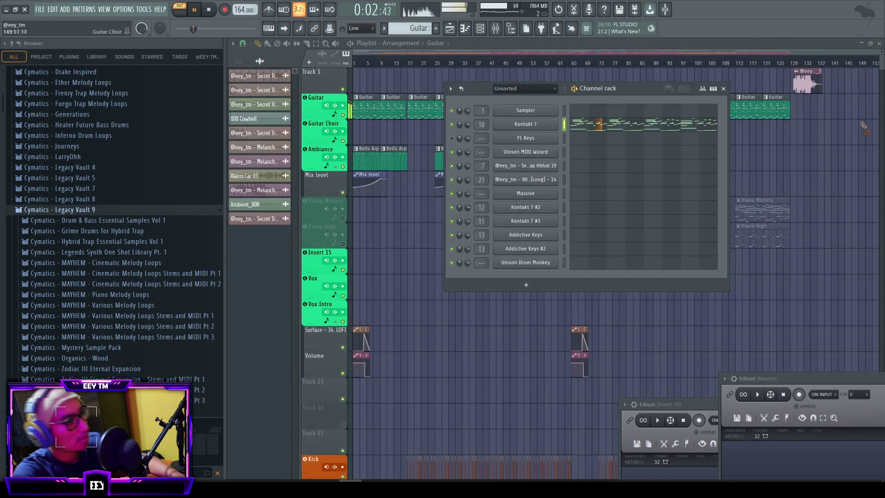
left_click(723, 88)
scroll(312, 130, "up", 5)
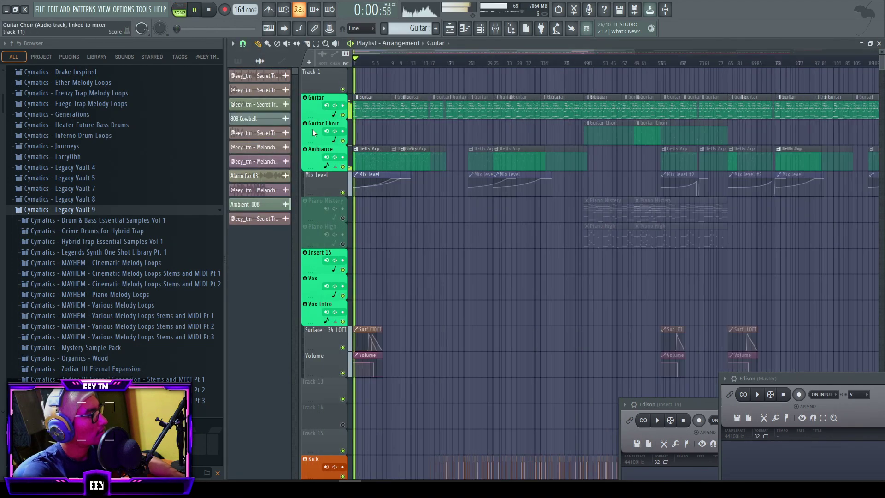
left_click(407, 162)
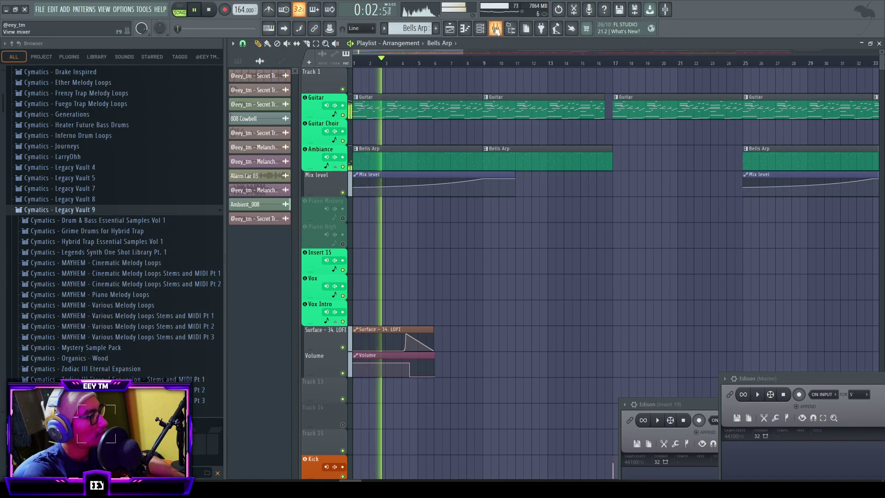
scroll(395, 174, "down", 5)
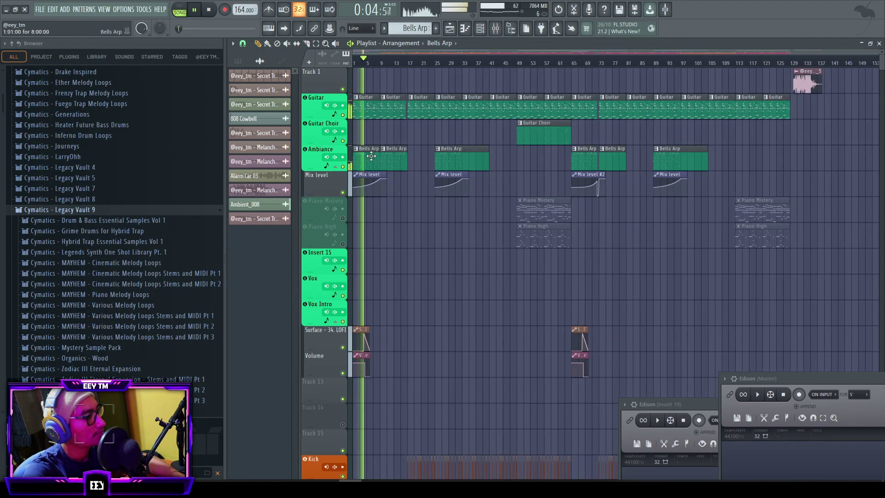
left_click_drag(371, 156, 784, 153)
scroll(433, 154, "up", 5)
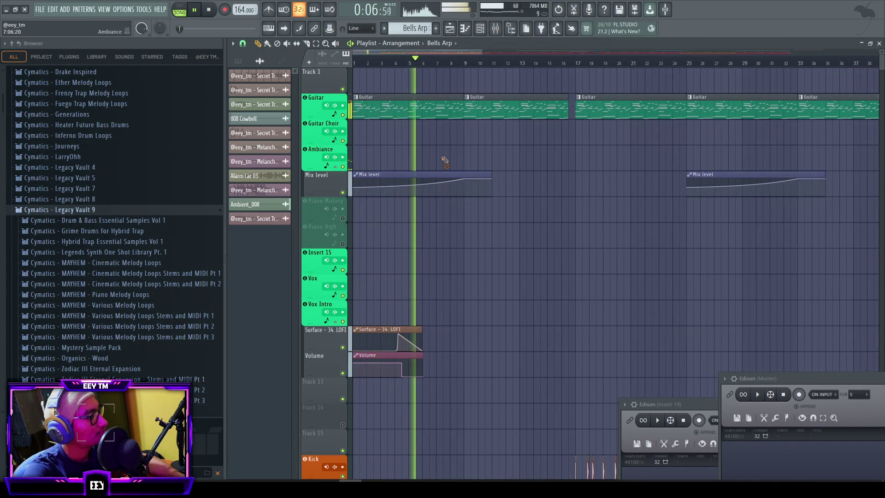
- Check the mixer track levels and the arrangement while the song plays
left_click(504, 29)
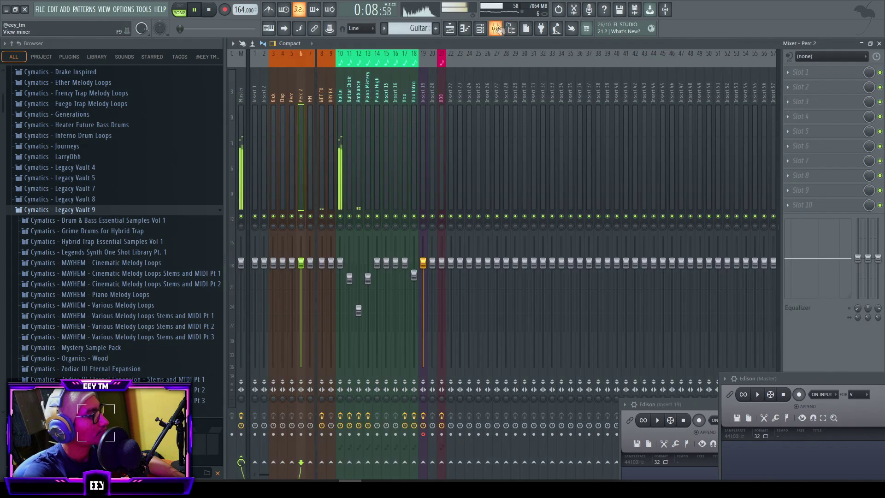
left_click(486, 28)
left_click(495, 29)
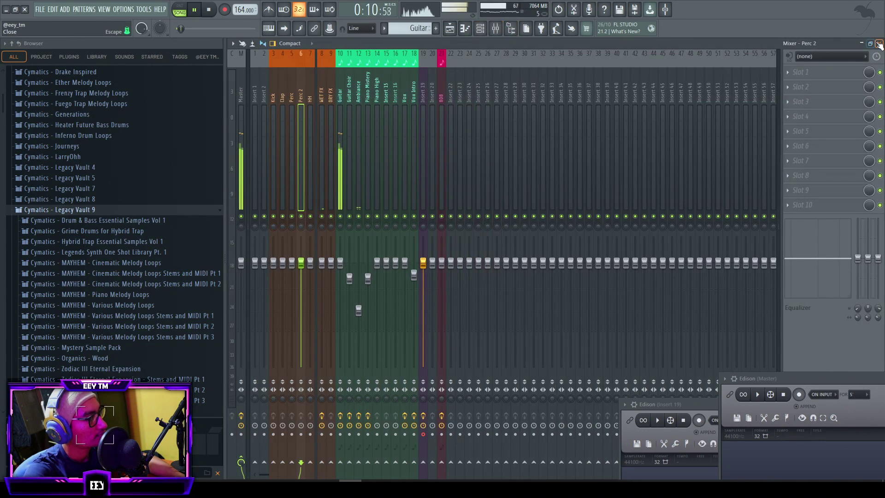
left_click(879, 43)
left_click(721, 87)
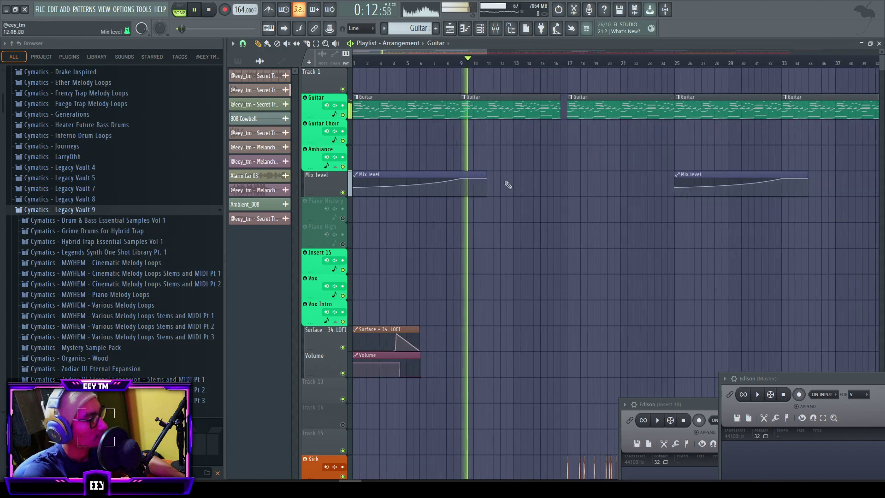
scroll(512, 196, "down", 5)
scroll(479, 196, "up", 5)
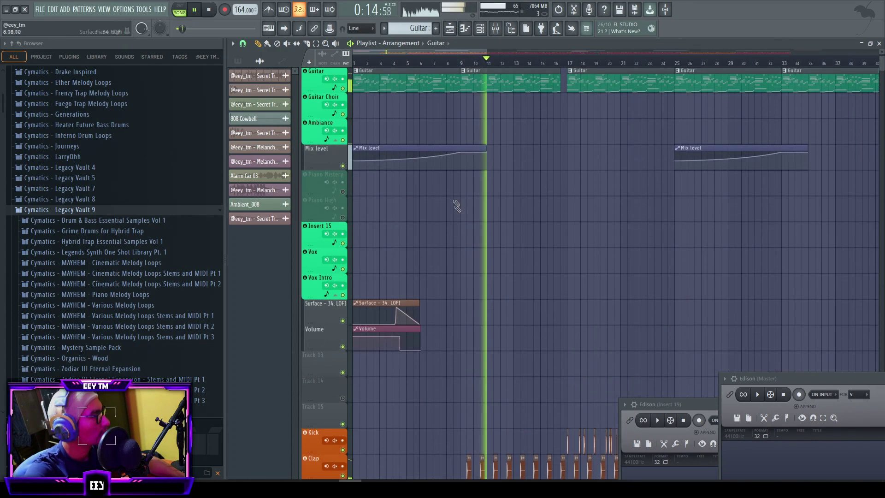
- Transpose all Kontakt 7 notes of the Guitar pattern down one octave and listen to the result
double_click(414, 111)
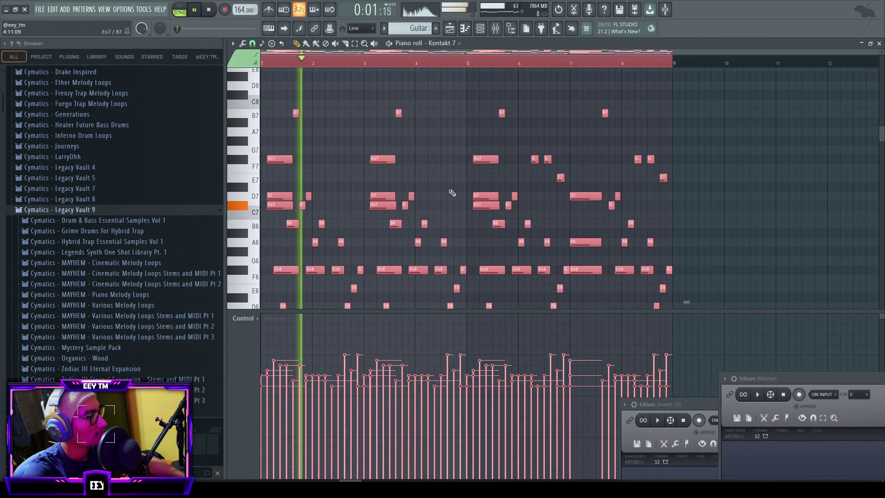
scroll(452, 193, "down", 6)
key("space")
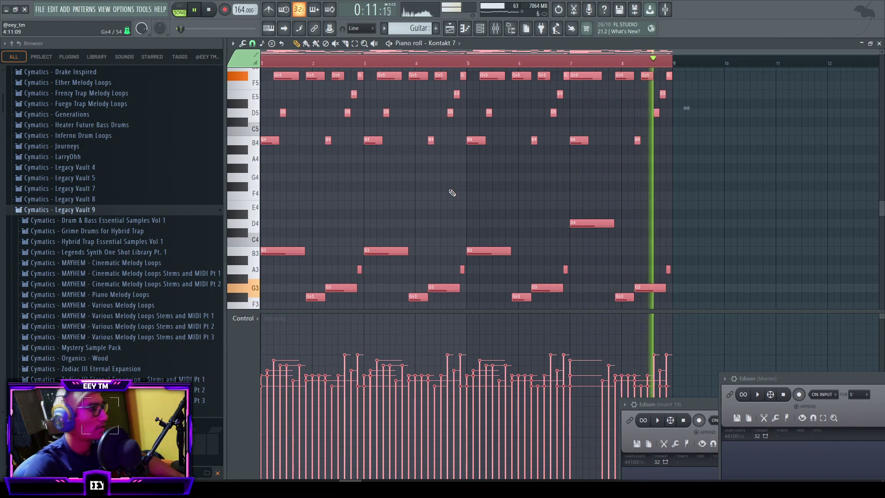
right_click(452, 193)
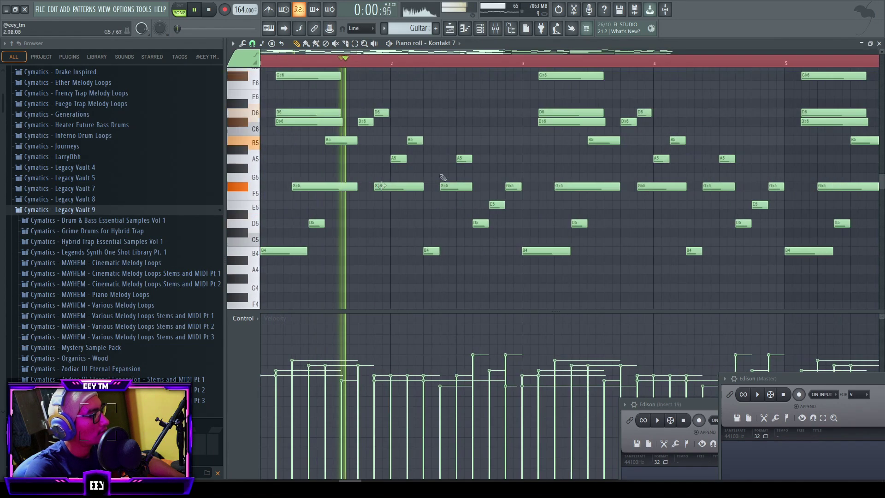
- Replace the E5 and Gb5 notes near the end of bar 2 with a short Db5 note
right_click(497, 178)
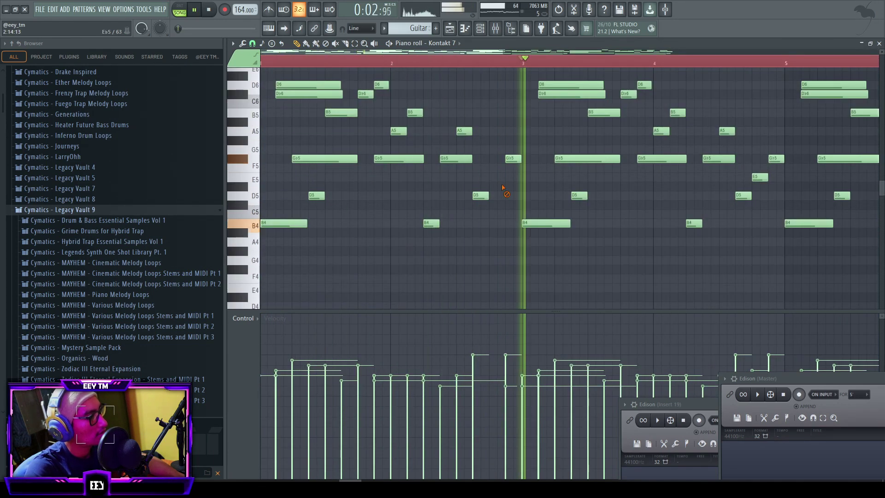
scroll(507, 184, "down", 2)
left_click(502, 167)
right_click(512, 131)
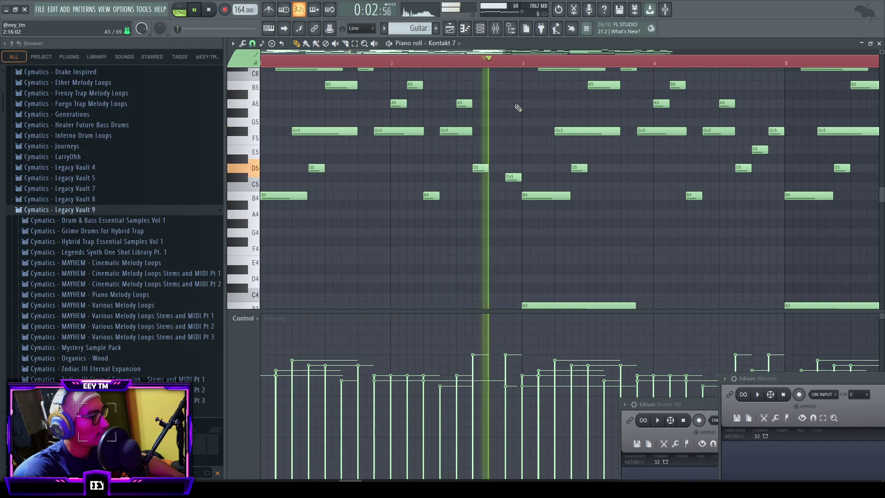
- Split the later bass of bar 2 into a shortened G3 and a Gb3, and lower the D5 above to Db5
key("space")
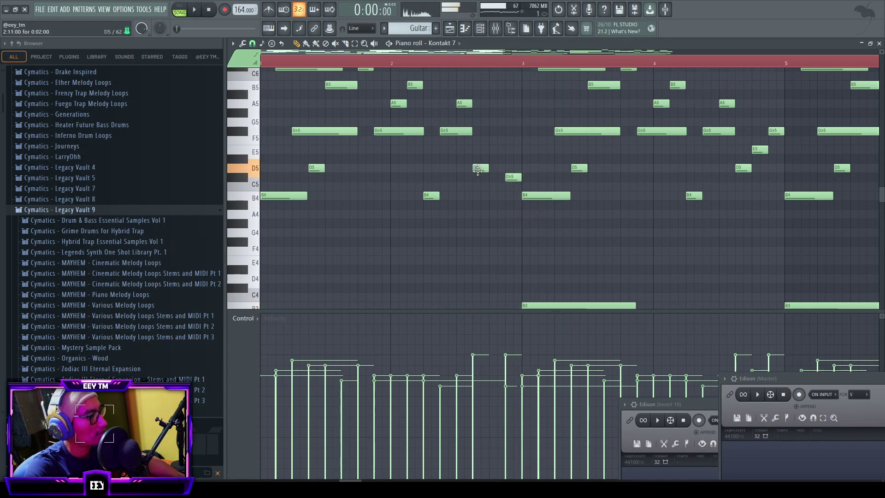
scroll(481, 188, "down", 10)
key("ctrl+z")
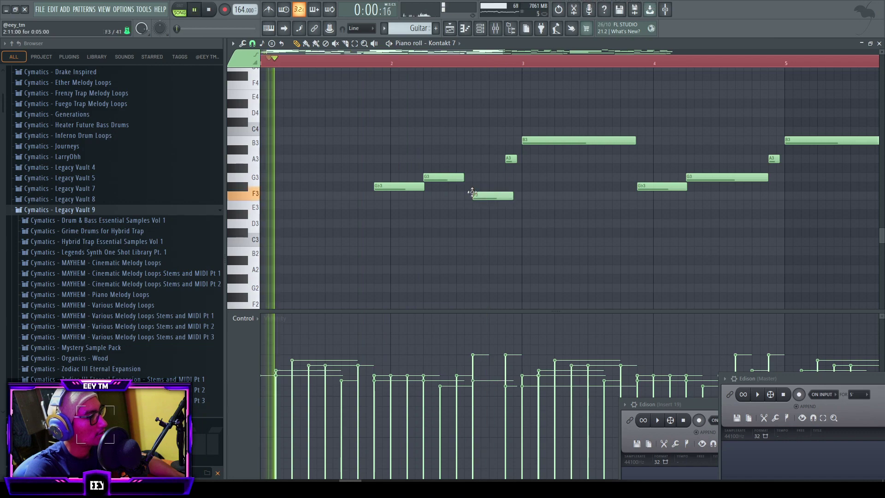
scroll(482, 195, "up", 6)
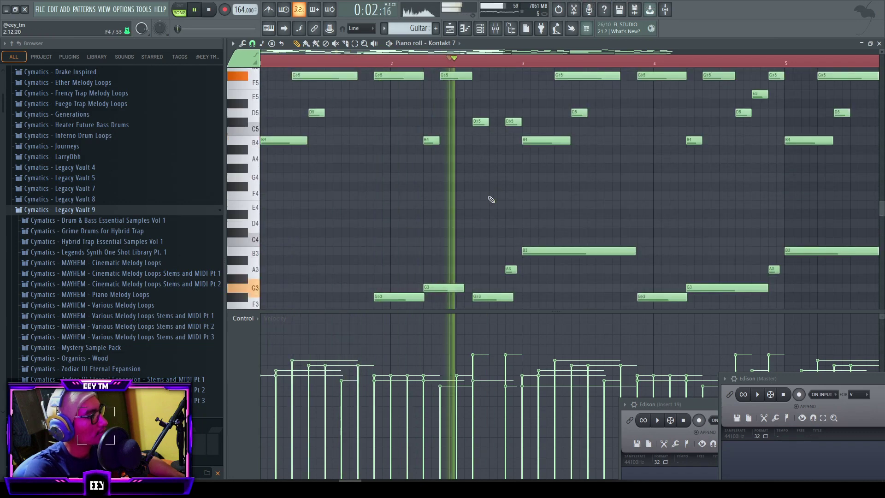
- Delete the short A3 bass note at the end of bar 2 and replace the last Db5 with a short B4
scroll(507, 175, "up", 3)
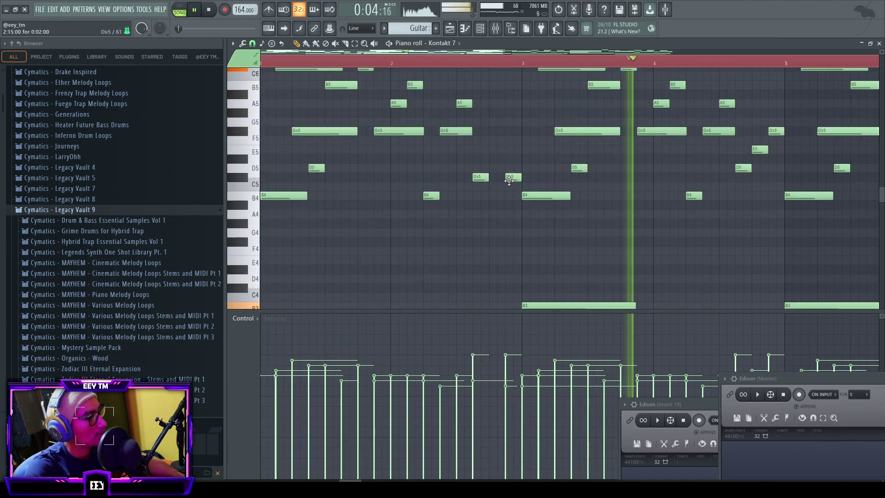
key("space")
scroll(509, 180, "down", 4)
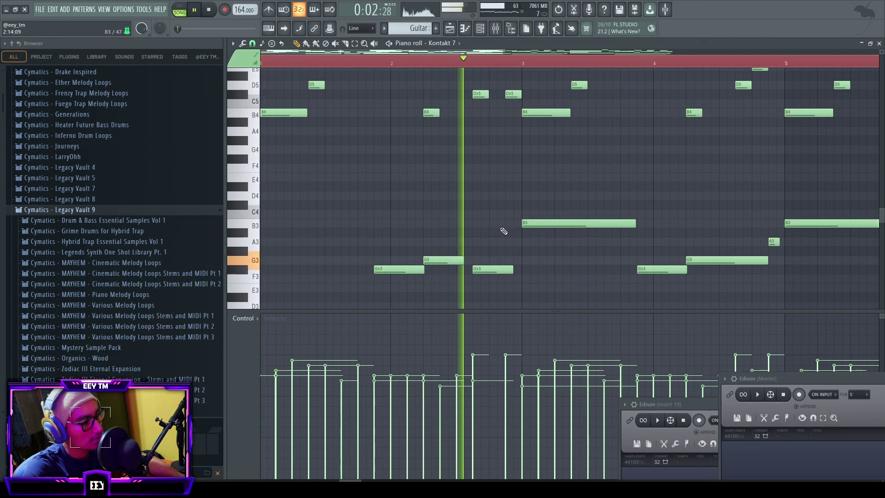
key("space")
scroll(503, 181, "up", 4)
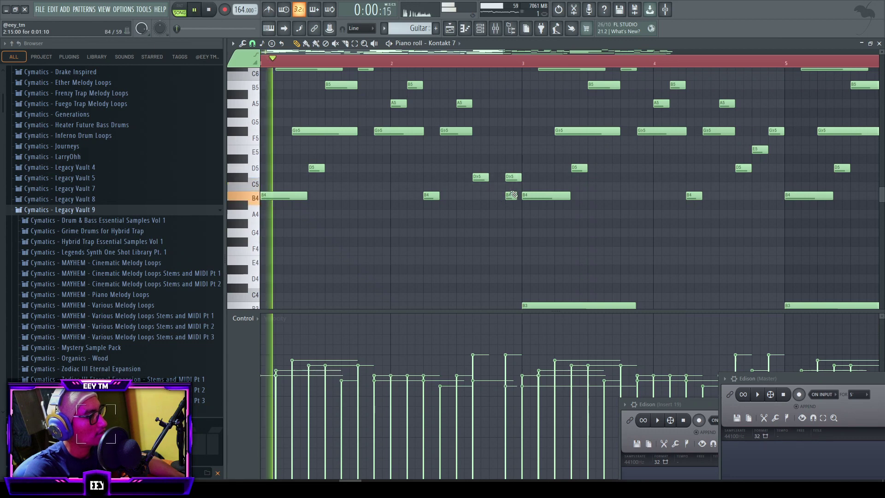
right_click(513, 177)
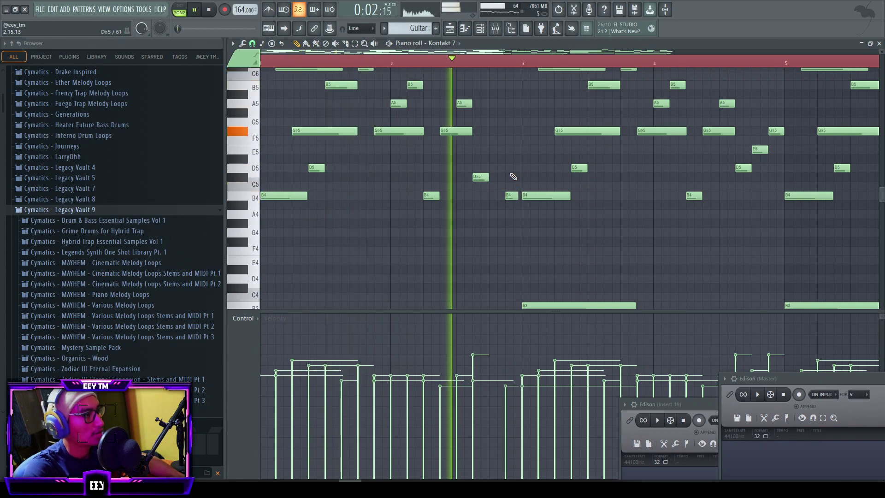
- Delete the long B3 bass notes at the start of bars 3, 5 and 7
scroll(513, 177, "down", 3)
right_click(553, 223)
scroll(439, 213, "down", 3)
right_click(511, 223)
right_click(623, 195)
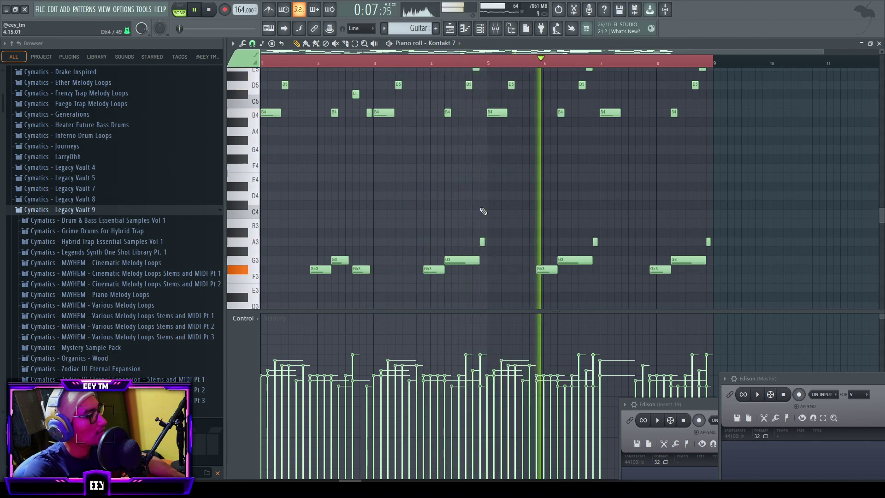
- Replace the bass notes around bars 4, 6 and 8 with copies of bar 2's Gb3, G3, Gb3 phrase
scroll(481, 208, "down", 2)
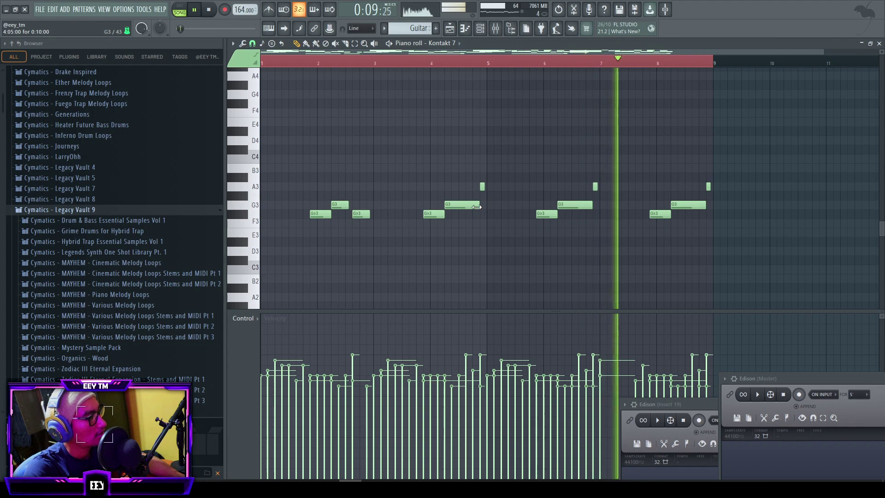
left_click_drag(736, 165, 419, 254)
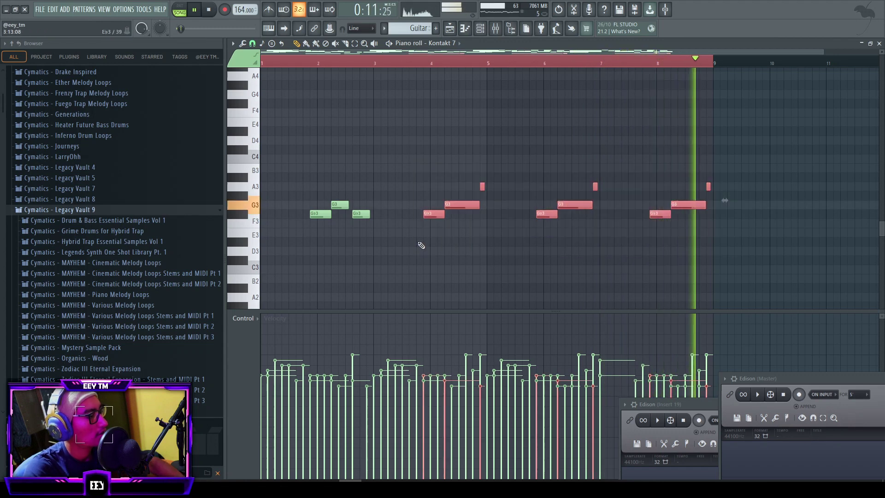
key("Delete")
left_click_drag(391, 175, 651, 217)
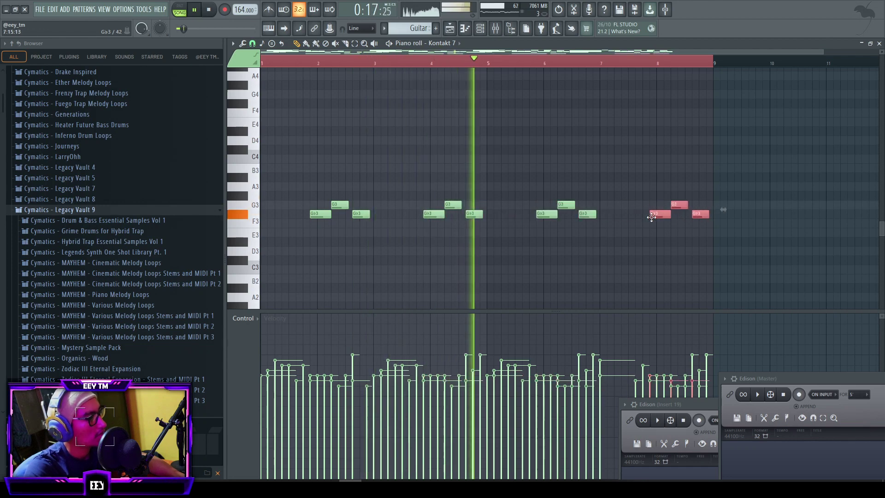
left_click(627, 195, "ctrl")
- Lower the last Gb5 of bar 4 to D5 and the E5 before it to C5
scroll(474, 130, "up", 3)
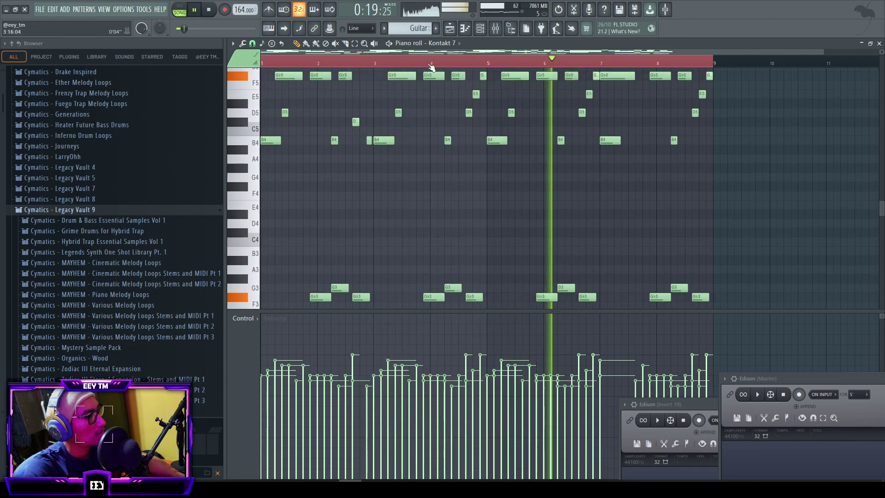
left_click(432, 63)
scroll(457, 127, "up", 2)
scroll(487, 157, "up", 4)
scroll(497, 194, "up", 3)
key("space")
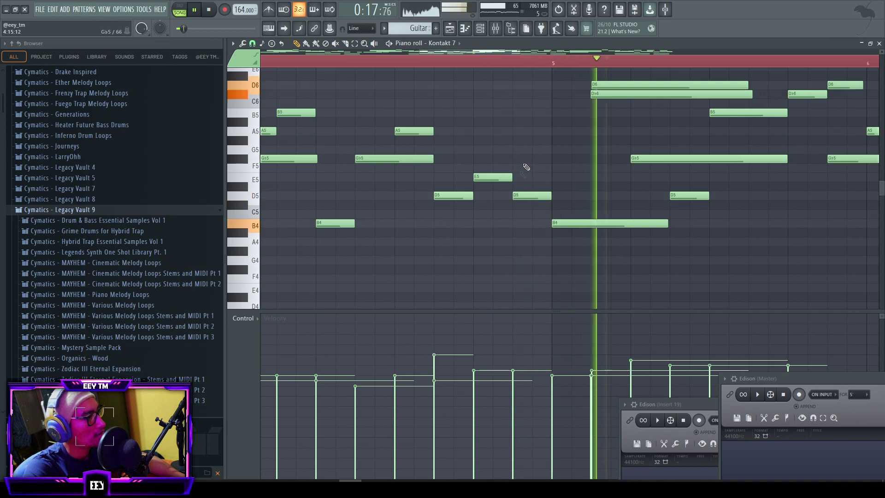
key("space")
left_click_drag(503, 189, 496, 217)
- Replace the last bass note of bar 4 with a short F3, and raise the C5 above to Db5
scroll(496, 221, "down", 5)
key("space")
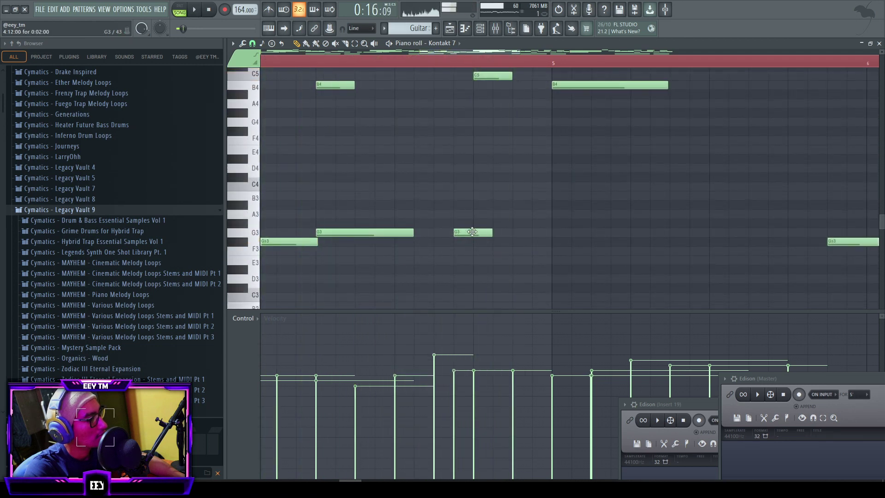
left_click(450, 251)
key("space")
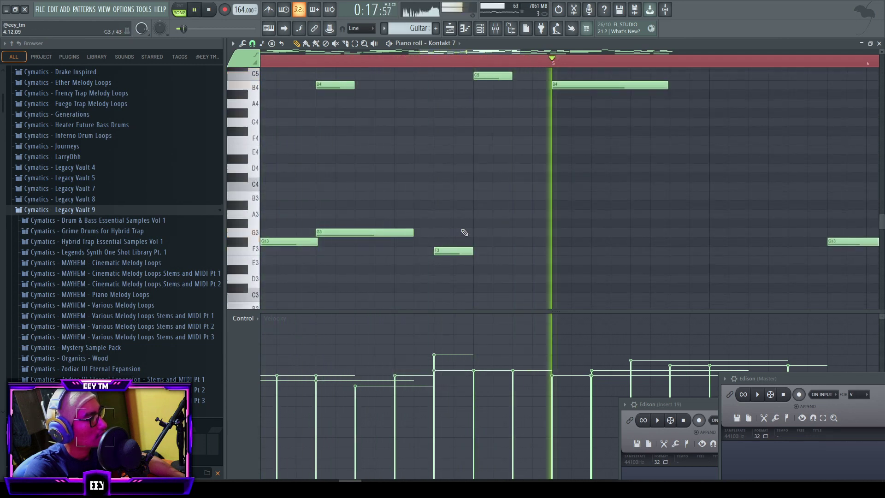
scroll(470, 216, "up", 5)
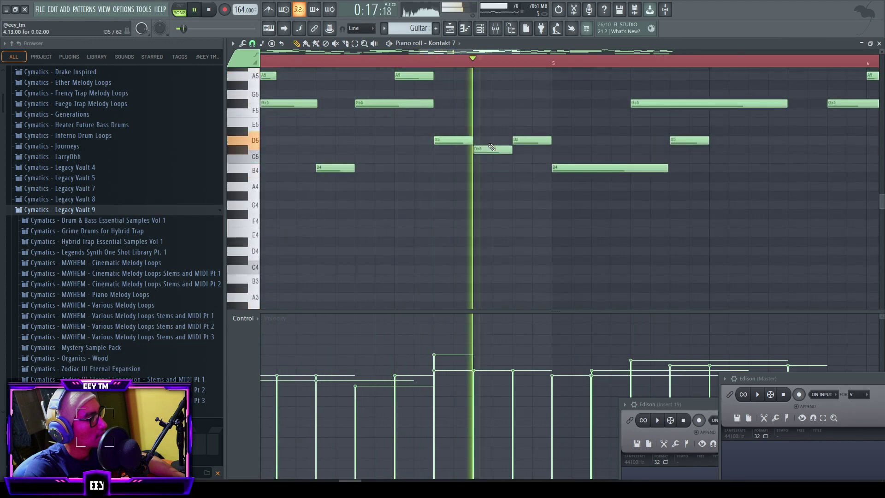
scroll(507, 161, "down", 4, "ctrl")
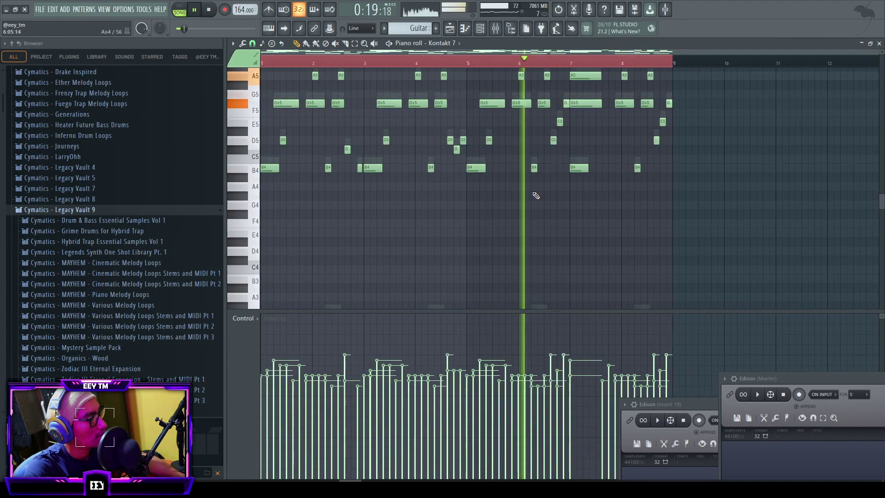
- Delete all notes in bars 5 and 6 of the Guitar pattern
scroll(537, 194, "down", 4)
scroll(571, 179, "up", 2)
key("space")
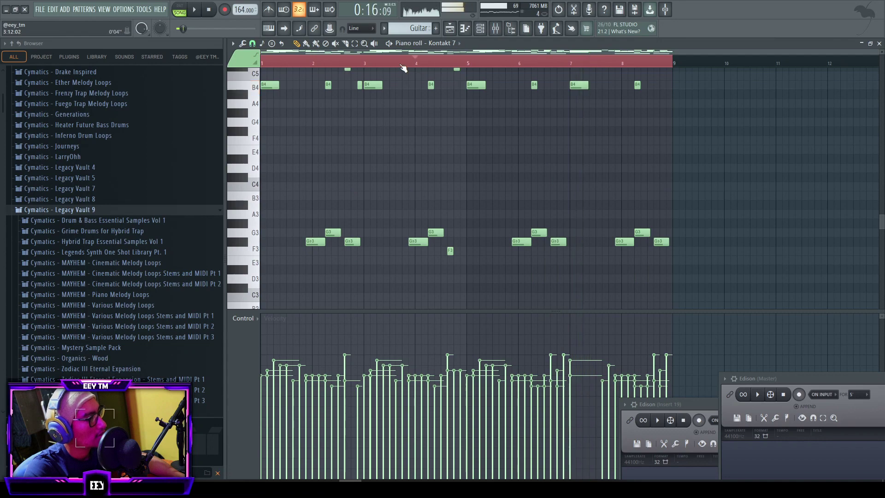
scroll(529, 173, "up", 14)
left_click_drag(563, 100, 472, 318)
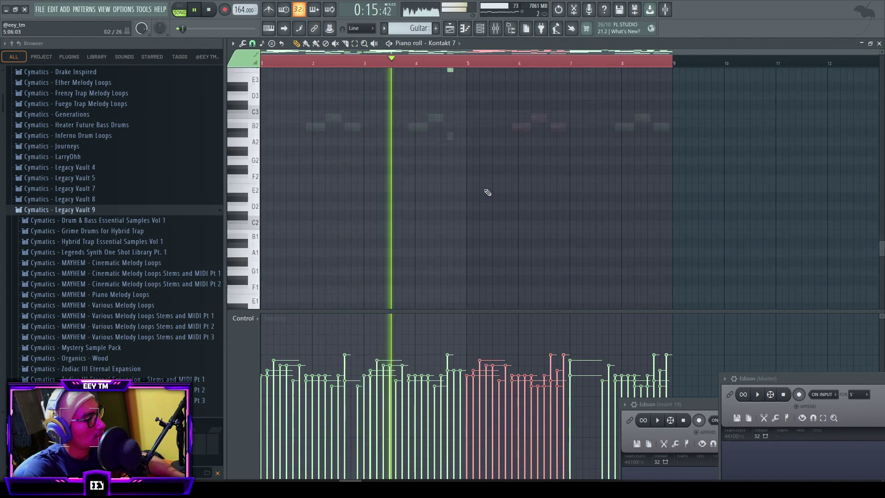
scroll(487, 191, "up", 6)
key("Delete")
- Copy all notes of bars 1 and 2 into bars 5 and 6, and save the project
scroll(475, 193, "up", 14)
left_click_drag(362, 110, 260, 482)
left_click_drag(311, 145, 518, 146)
scroll(573, 212, "up", 12)
left_click(573, 217, "ctrl")
scroll(573, 217, "up", 6)
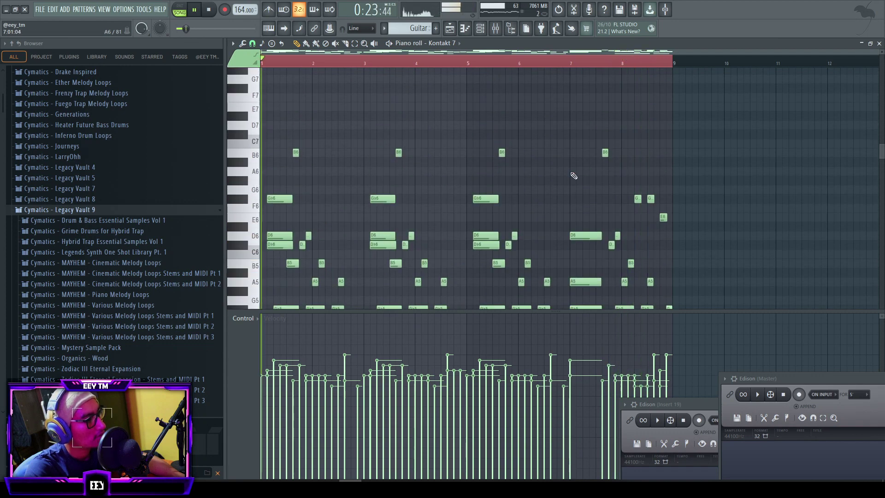
key("ctrl+s")
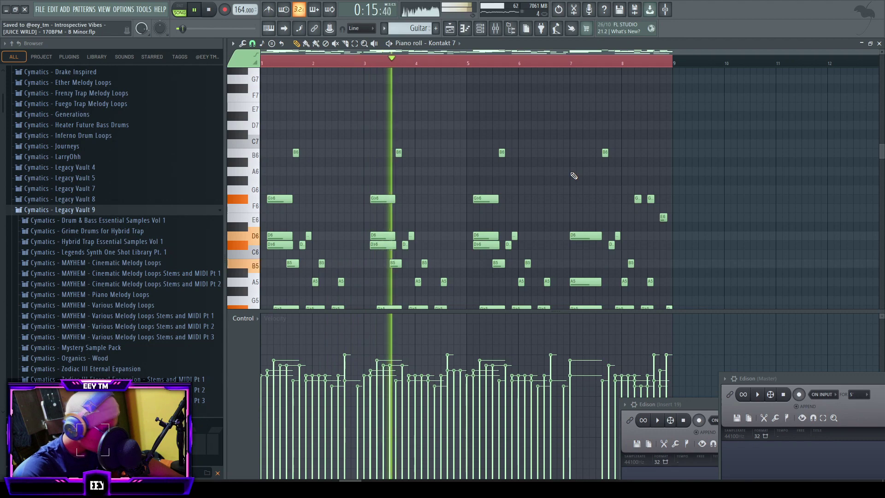
- Replace the bass notes around bar 4 with a fresh copy of bar 2's Gb3, G3, Gb3 phrase
scroll(519, 172, "down", 9)
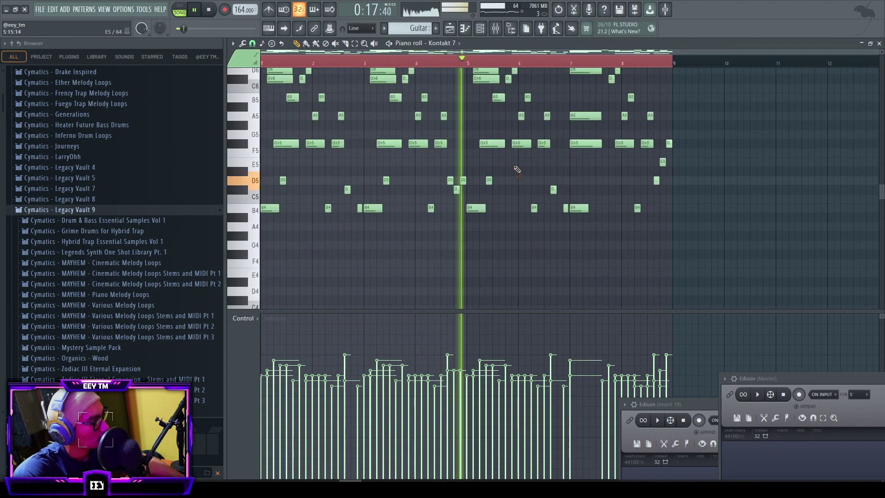
scroll(517, 170, "down", 8)
scroll(516, 157, "up", 3, "ctrl")
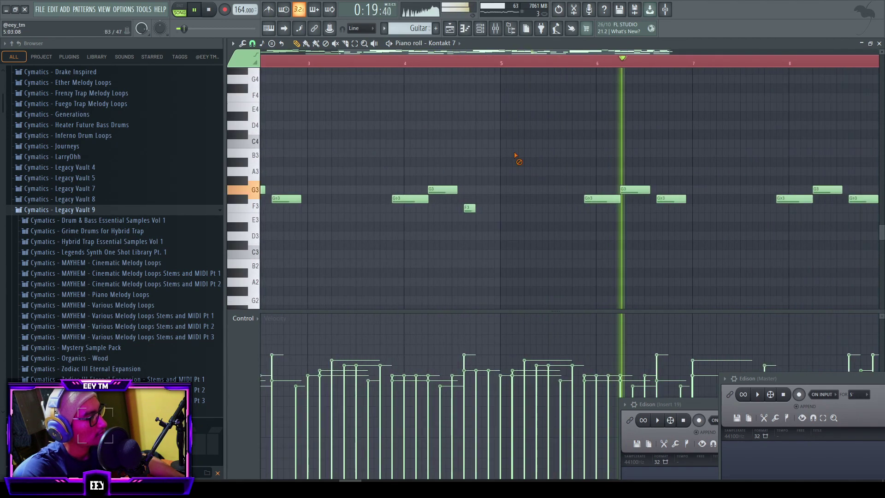
scroll(516, 157, "down", 3, "ctrl")
scroll(515, 159, "up", 2)
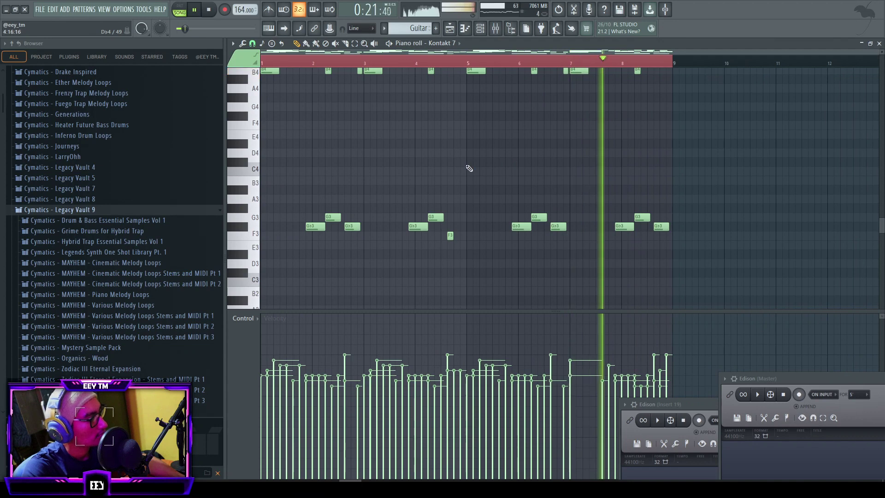
left_click_drag(431, 238, 310, 194)
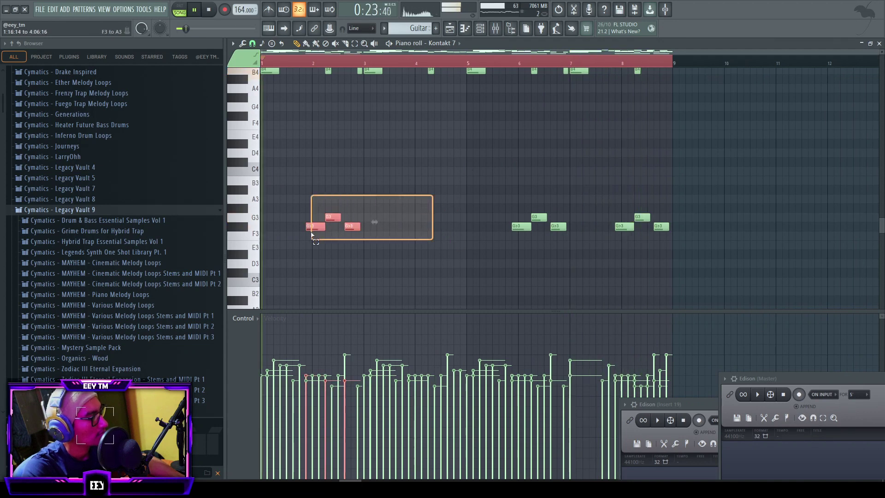
left_click_drag(314, 226, 418, 225)
left_click(418, 198, "ctrl")
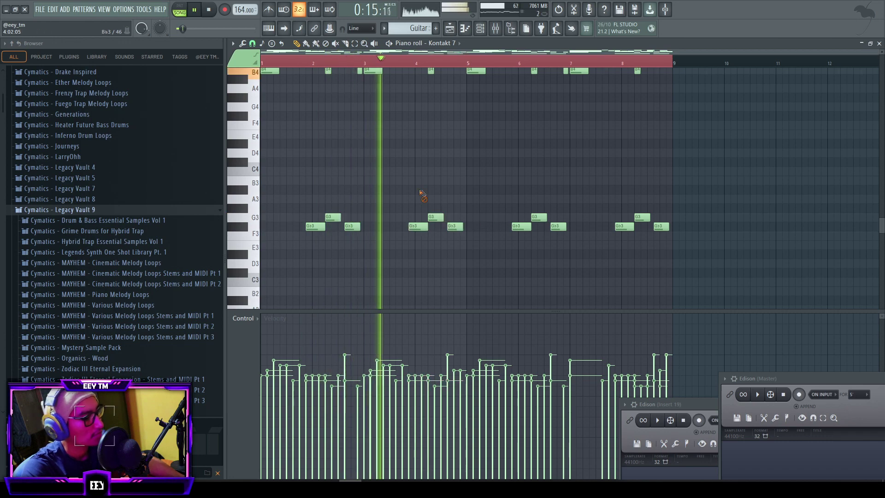
- Delete the last Gb3 bass note of bar 4 while checking the surrounding notes in playback
scroll(425, 191, "up", 2)
scroll(442, 200, "up", 3)
scroll(456, 210, "up", 5)
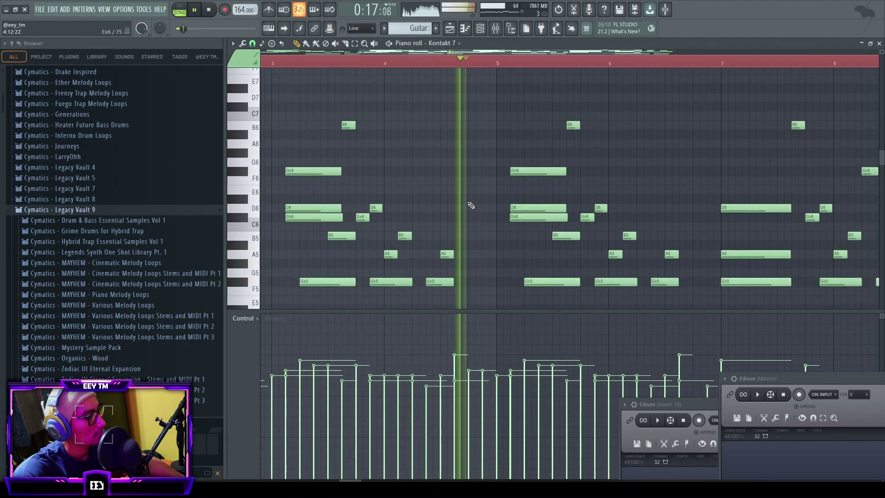
scroll(470, 203, "down", 3)
scroll(415, 115, "down", 4)
scroll(457, 152, "up", 3)
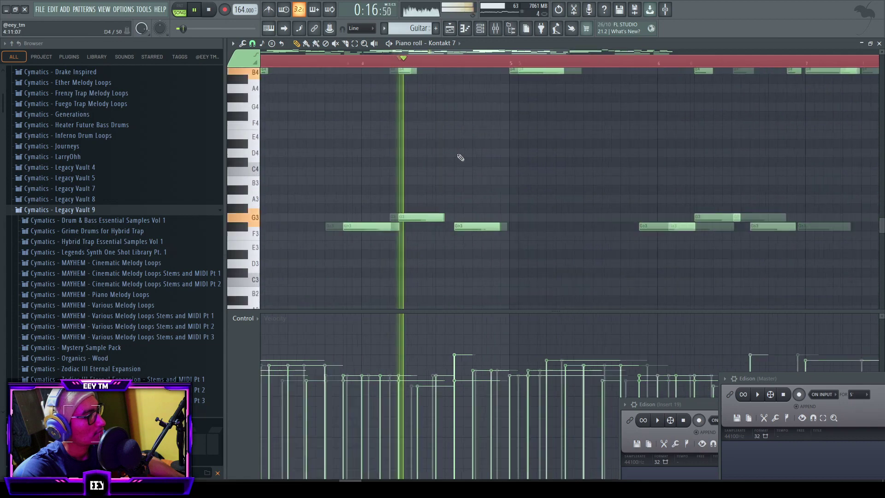
scroll(494, 230, "up", 2)
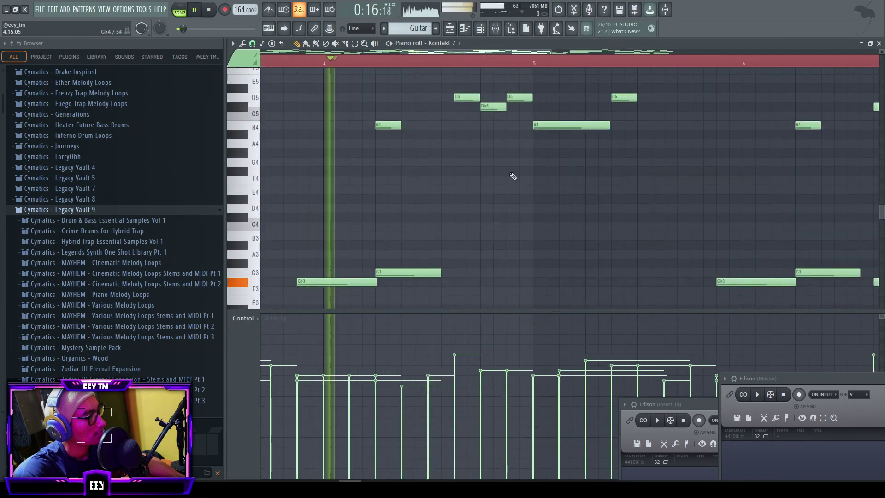
scroll(494, 188, "down", 5)
scroll(512, 183, "down", 1)
scroll(520, 175, "down", 1)
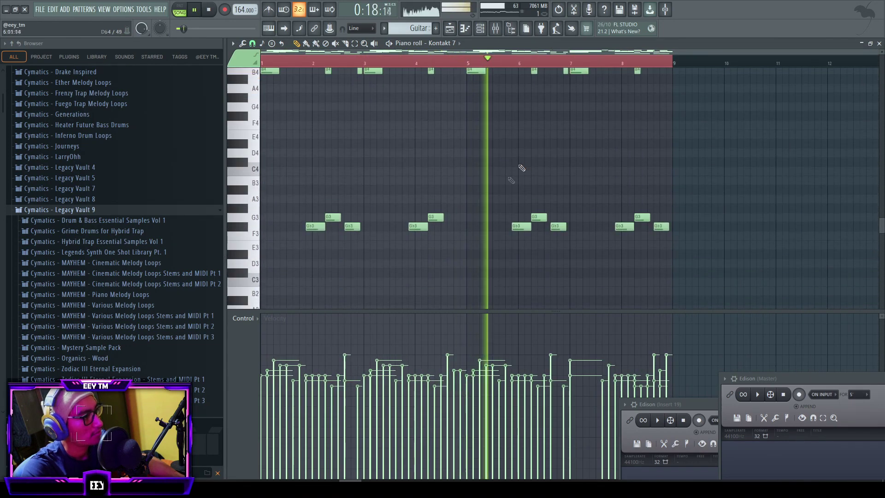
- Transpose the closing D5, Db5, D5 notes of bar 4 up one octave and lower their velocities
scroll(522, 167, "up", 5)
left_click_drag(470, 167, 442, 197)
key("ctrl+Up")
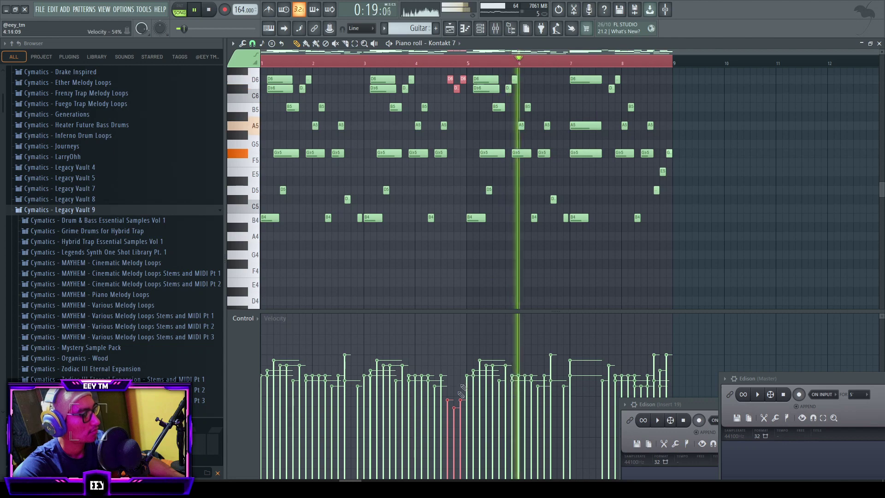
left_click(488, 278, "ctrl")
- Transpose the A5 and D6 chord notes at the start of bar 7 up one octave
scroll(524, 257, "down", 5)
scroll(669, 224, "up", 4)
scroll(692, 238, "up", 4)
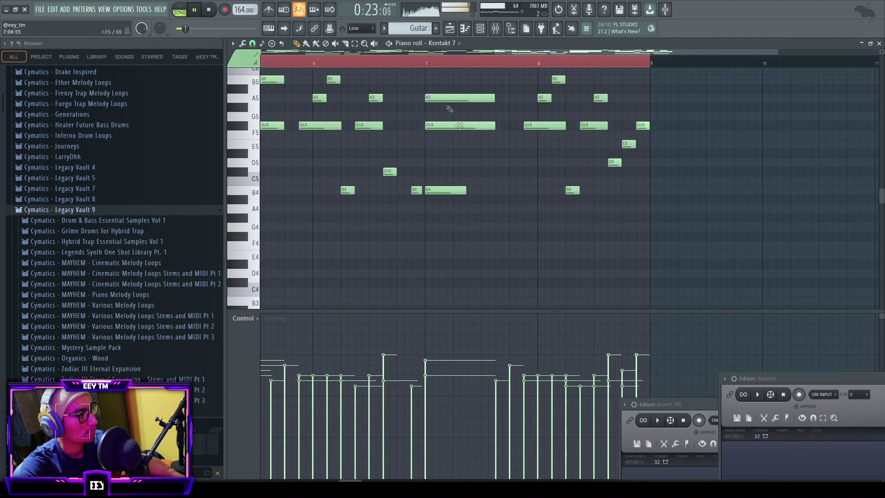
scroll(454, 138, "up", 5)
left_click_drag(468, 171, 465, 240)
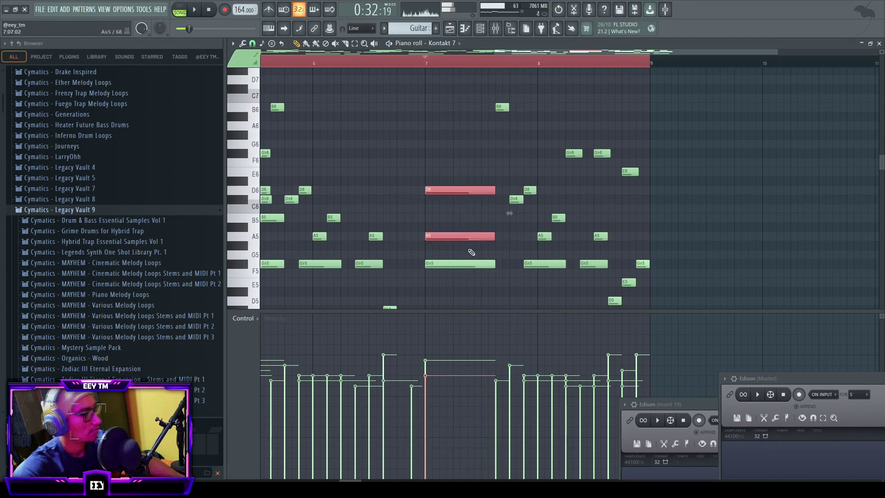
left_click(483, 222, "ctrl")
scroll(495, 186, "down", 5)
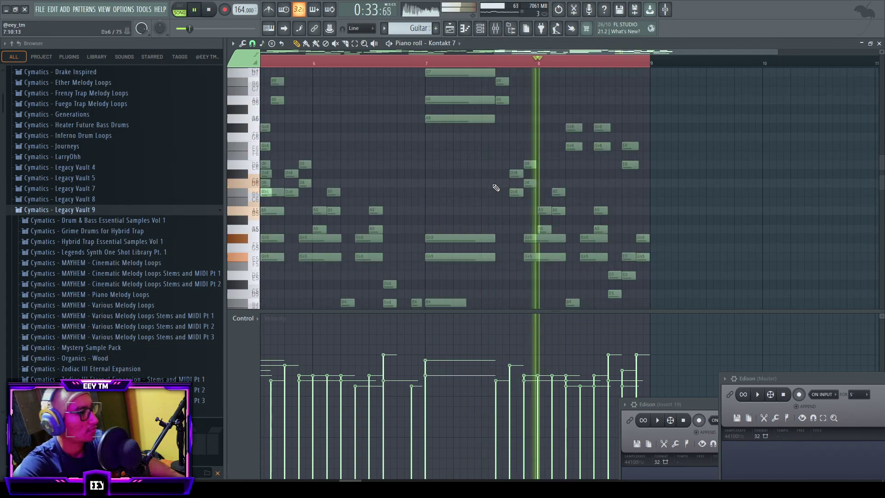
- Transpose the closing D5, E5 and Gb5 notes of bar 8 up one octave
scroll(532, 199, "up", 3)
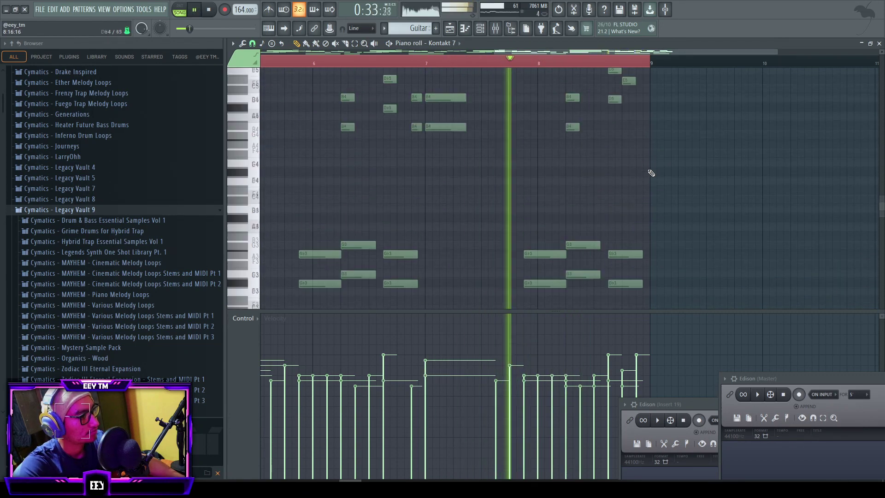
scroll(657, 181, "down", 1)
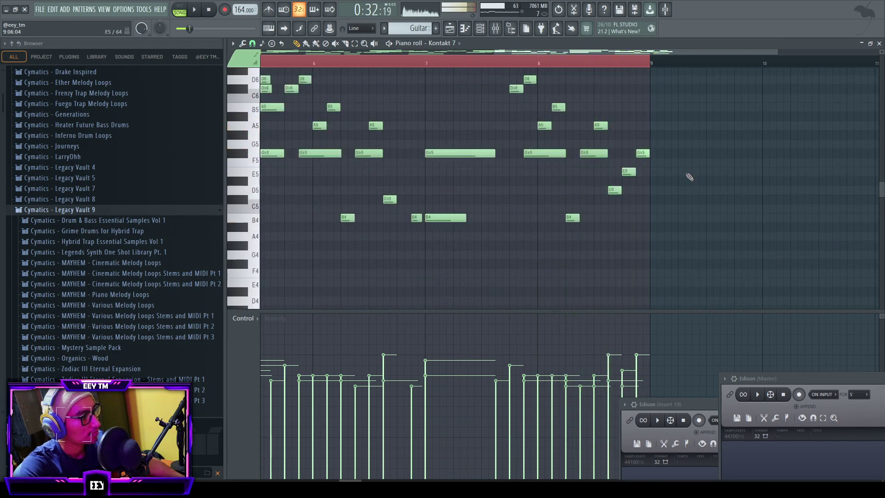
scroll(646, 184, "up", 3, "ctrl")
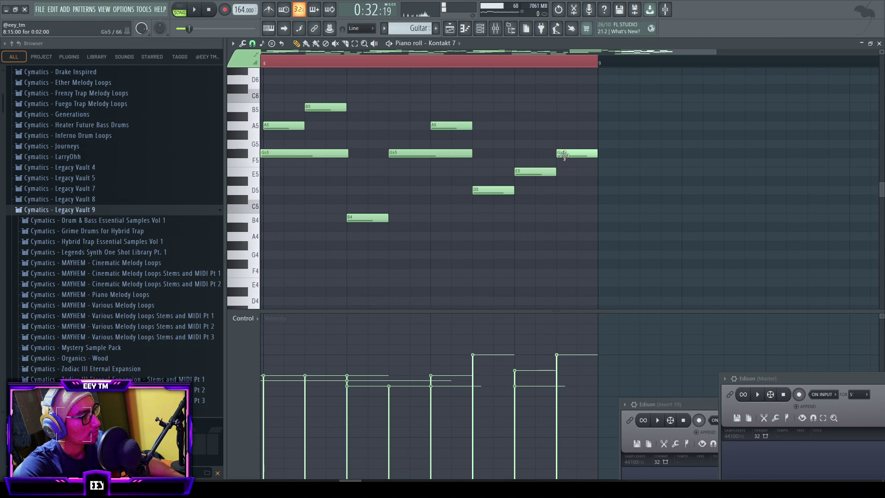
left_click_drag(570, 150, 494, 198, "ctrl")
key("ctrl+Up")
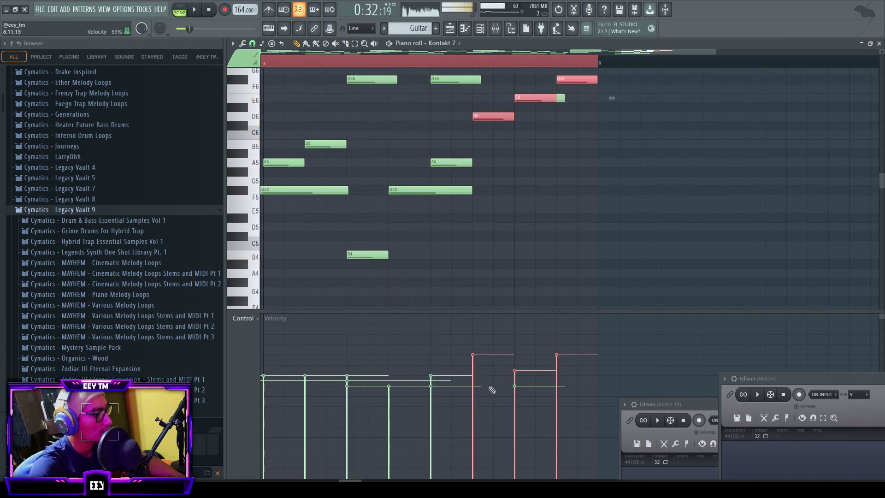
- Delete the overlapping E6 note in bar 8 of the Guitar pattern and lower the last two melody notes to B5 and A5
right_click(544, 218)
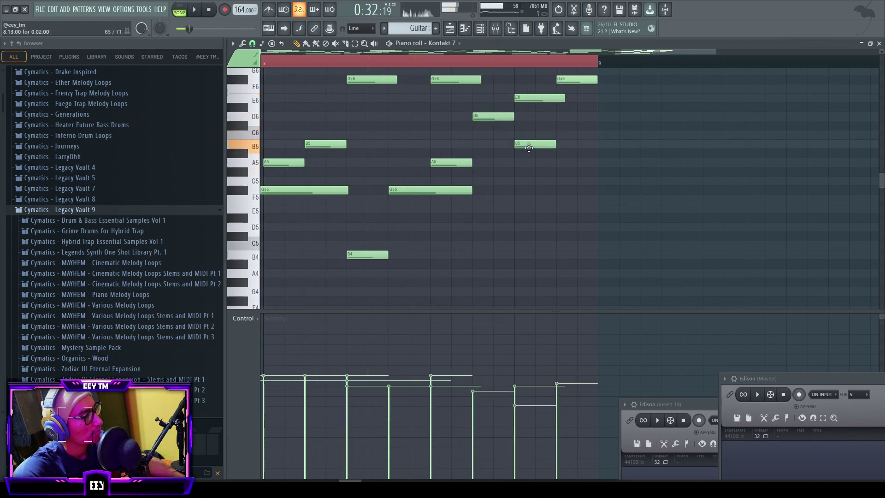
left_click_drag(568, 150, 569, 164)
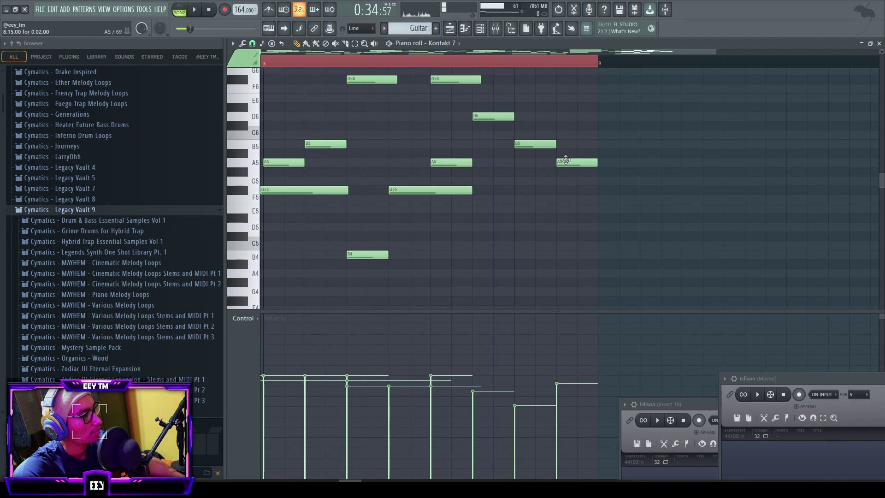
key("space")
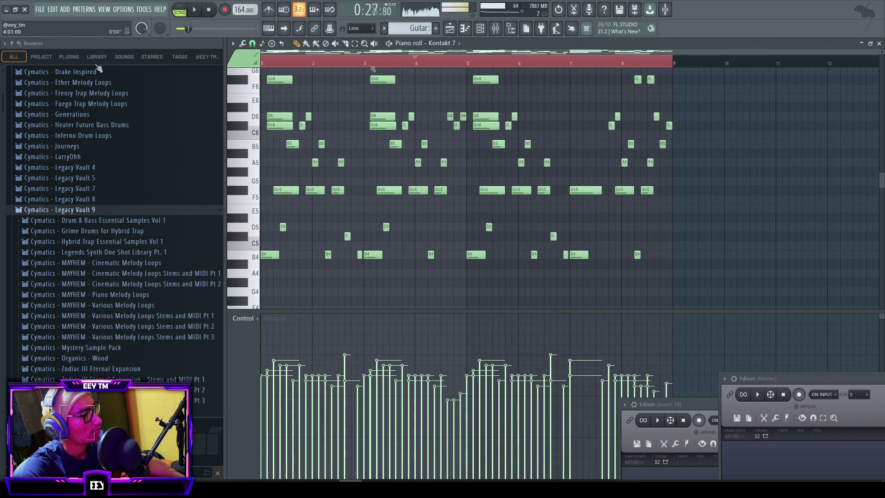
- Return to the playlist and mute the 808 track during playback
left_click(879, 44)
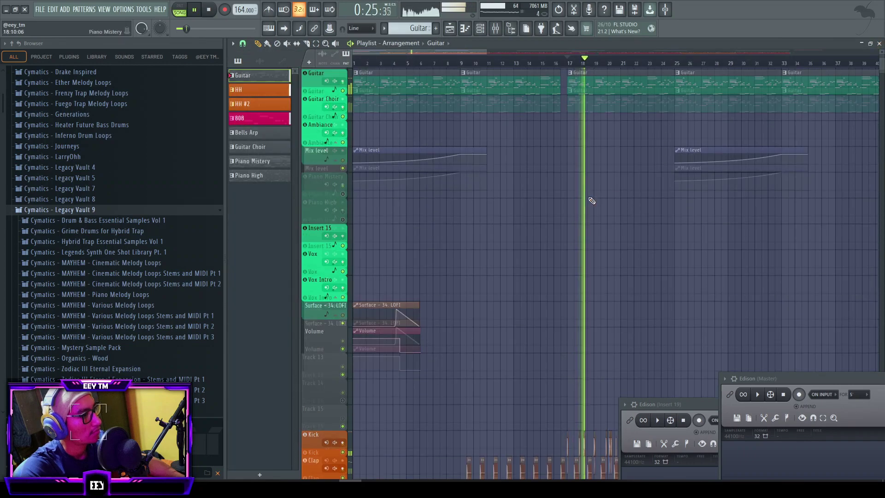
scroll(397, 312, "up", 4)
left_click(342, 322)
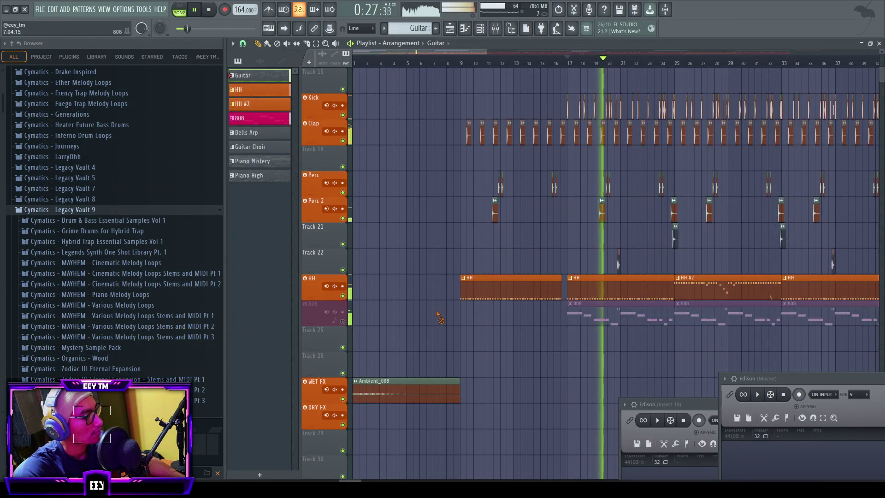
- Examine the instrument and drum tracks of the arrangement from bar 17 onward while it plays
scroll(452, 306, "down", 5)
scroll(456, 297, "down", 2)
scroll(457, 292, "up", 4)
scroll(470, 282, "up", 5)
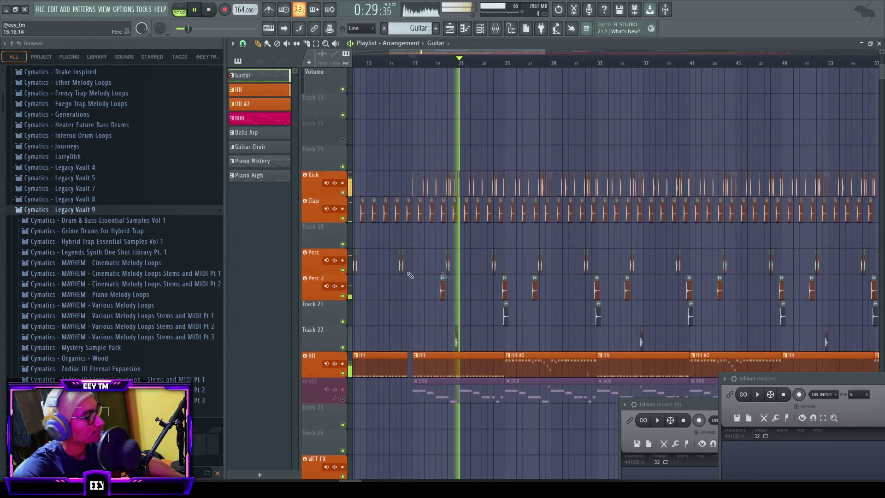
scroll(408, 275, "up", 3)
scroll(568, 173, "up", 7)
scroll(577, 194, "down", 4)
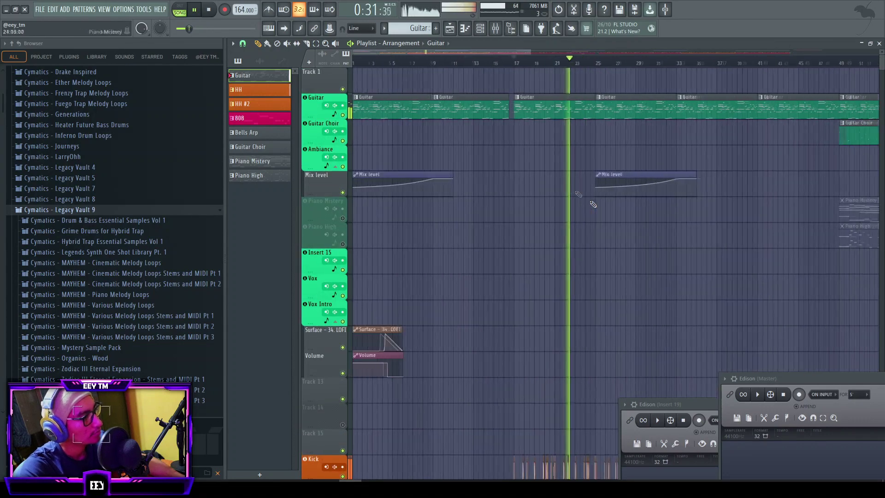
scroll(544, 207, "up", 6)
scroll(582, 230, "down", 4)
scroll(576, 217, "down", 3)
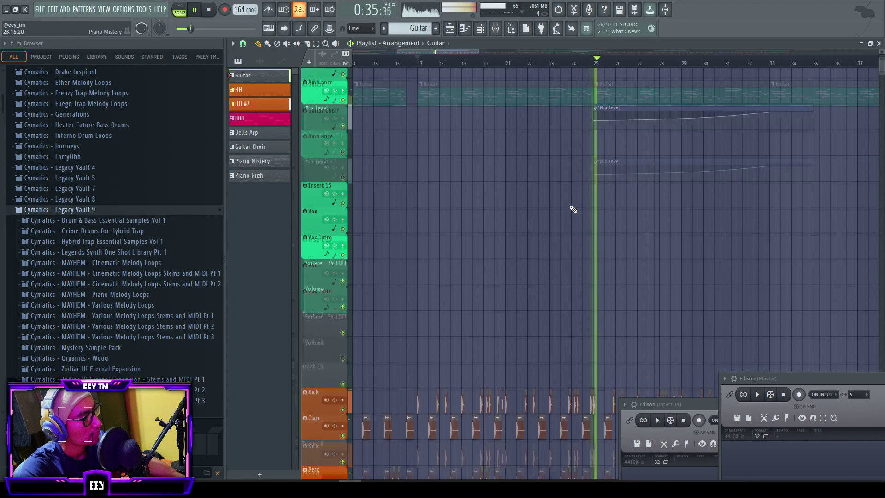
scroll(572, 203, "down", 4)
scroll(571, 188, "up", 6)
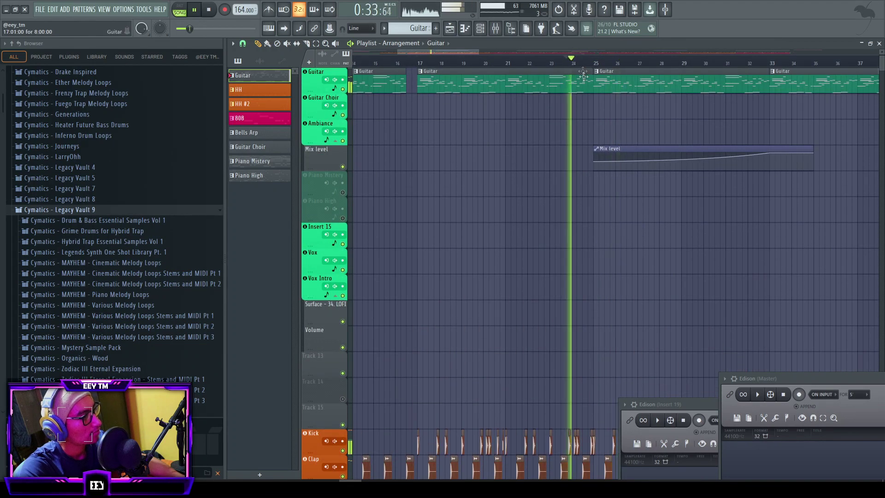
- Revise the closing notes of bar 8 in the Guitar pattern to D6, E6 and D6, and return to the playlist
double_click(583, 71)
key("space")
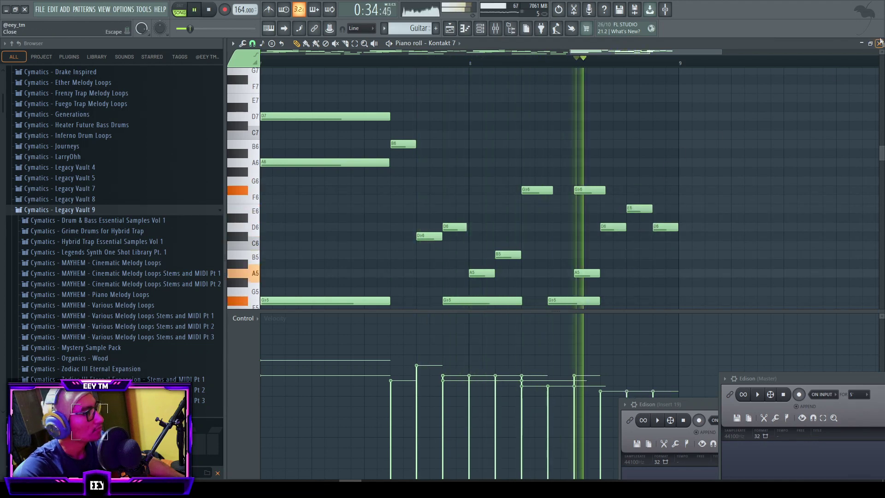
key("F5")
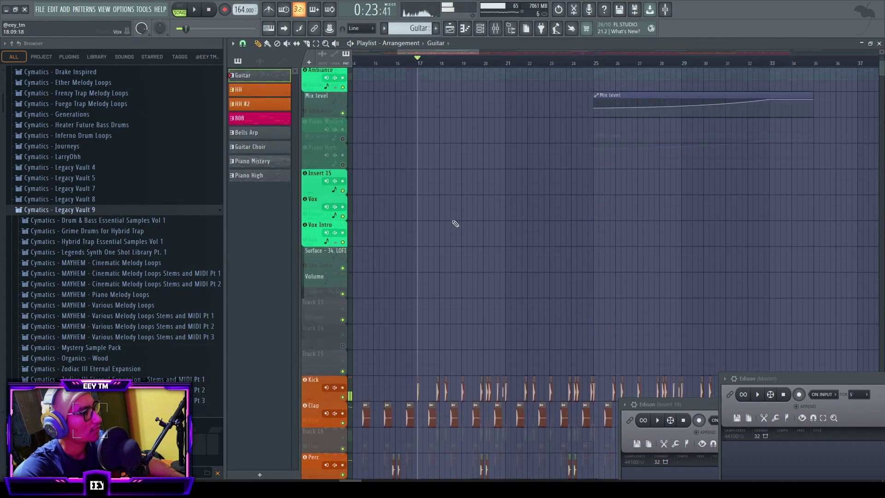
- Unmute the 808 track and open its pattern at bar 17 in the piano roll
scroll(456, 216, "down", 5)
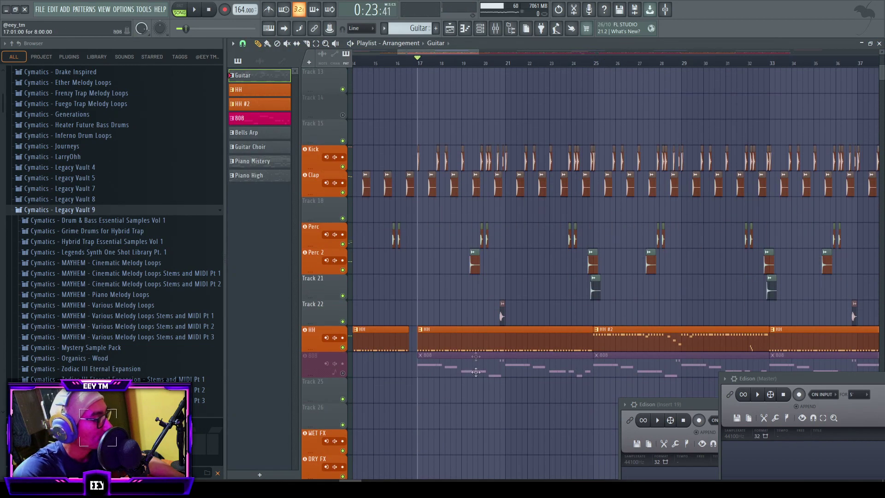
left_click(343, 374)
double_click(441, 361)
- Transpose all notes of the 808 pattern up two semitones, checking the recent project names and listening to the result
scroll(438, 345, "down", 5)
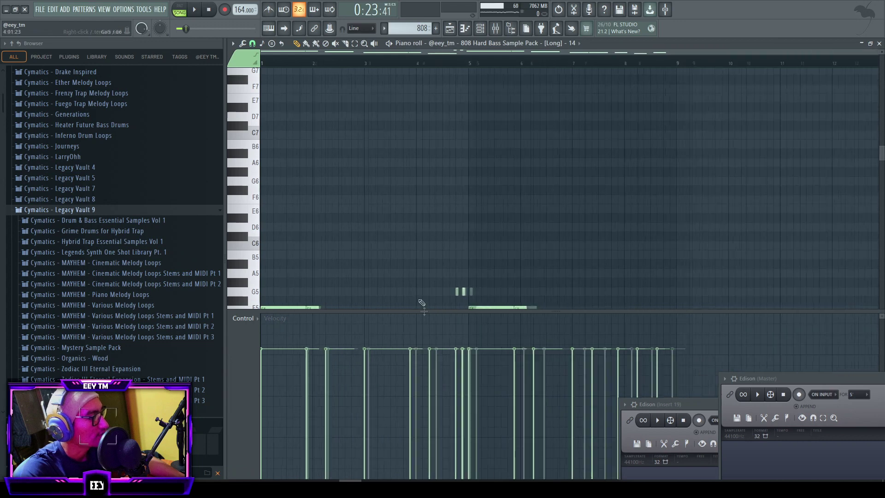
key("ctrl+a")
key("space")
scroll(392, 221, "down", 5)
key("space")
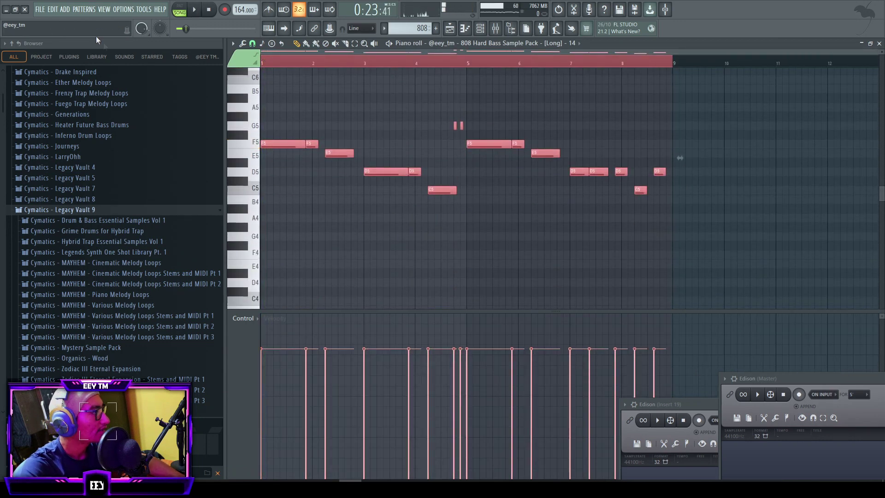
left_click(41, 10)
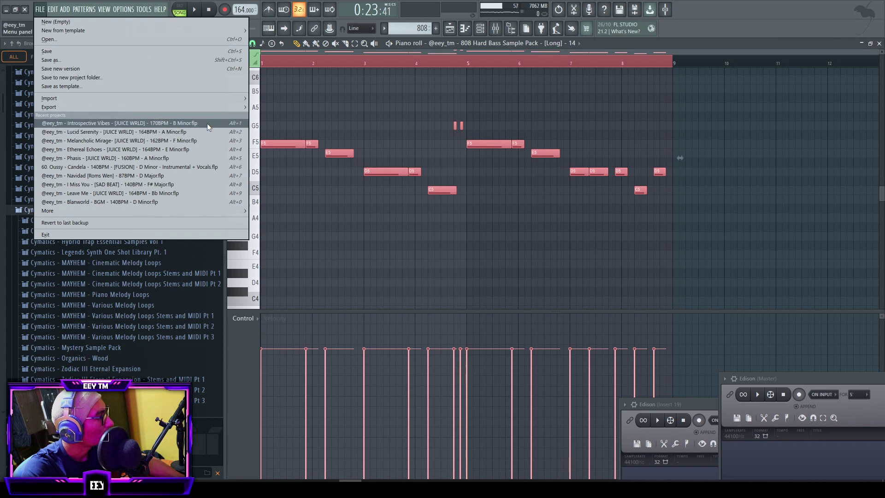
left_click(353, 225)
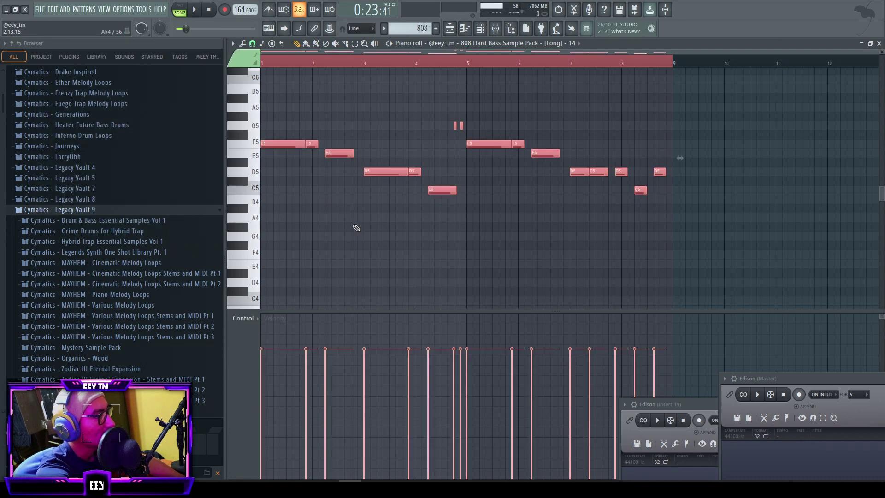
key("shift+Up")
key("shift+Up")
key("space")
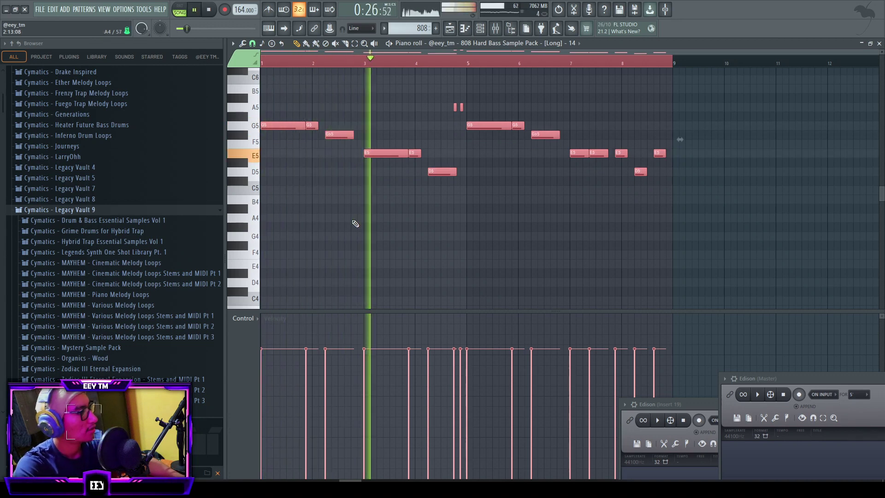
right_click(353, 221)
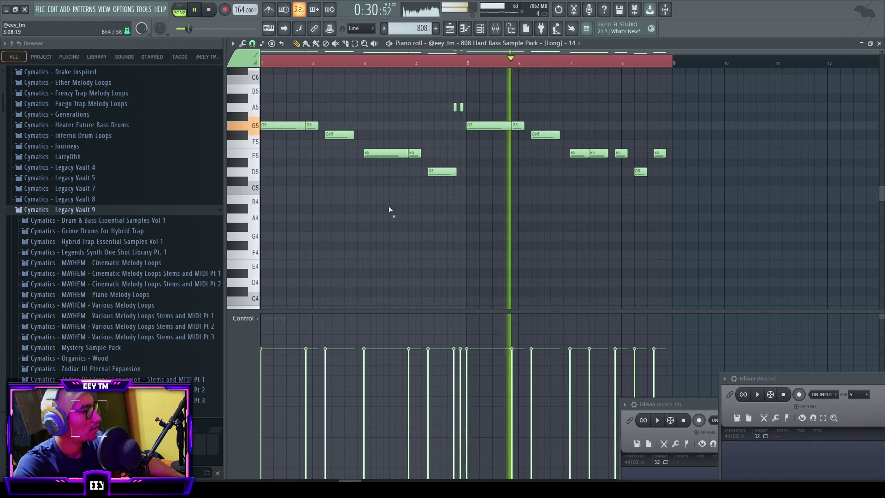
- Lower the two E5 notes at the start of bar 7 in the 808 pattern to D5
scroll(557, 197, "up", 4, "ctrl")
scroll(559, 192, "up", 3)
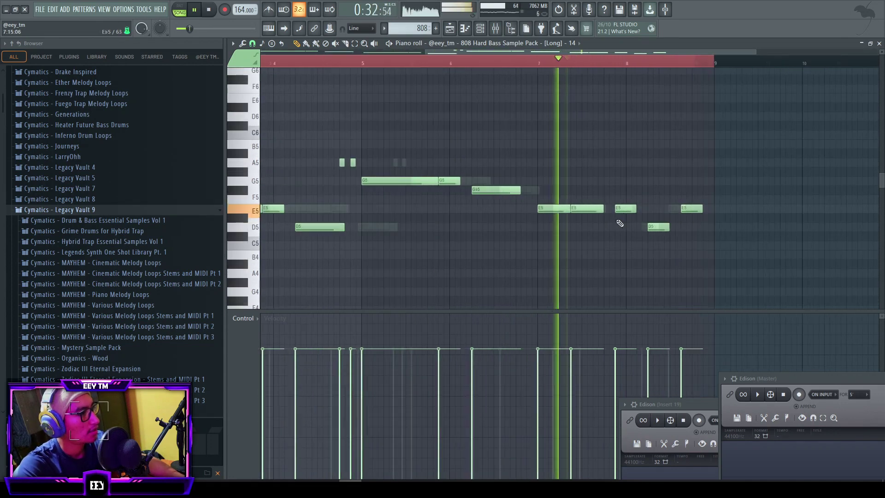
left_click_drag(535, 196, 596, 220)
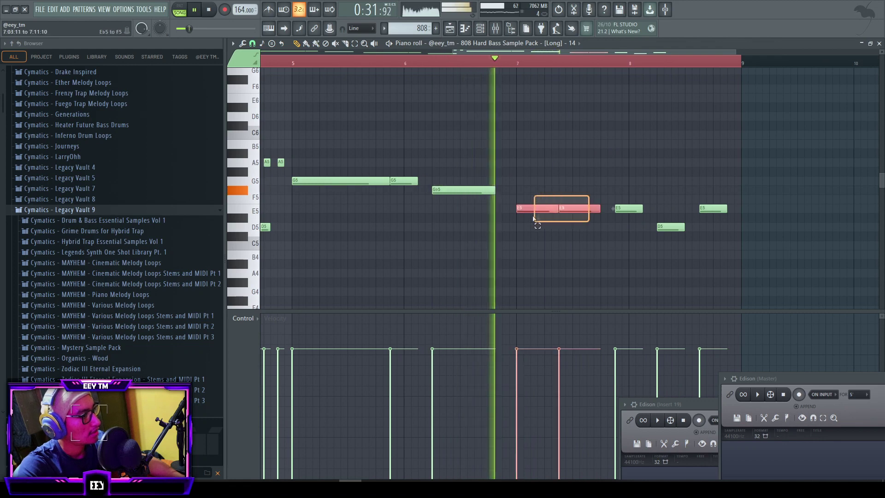
left_click_drag(538, 206, 538, 225)
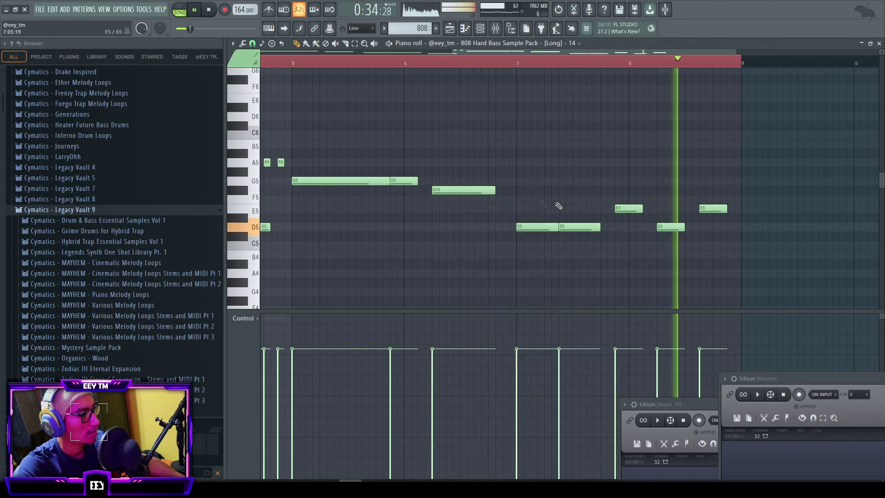
- Lower the E5 note leading into bar 8 to D5, insert a short D5 before it, and replay from bar 7
left_click_drag(621, 209, 641, 223)
left_click(620, 227)
left_click(524, 66)
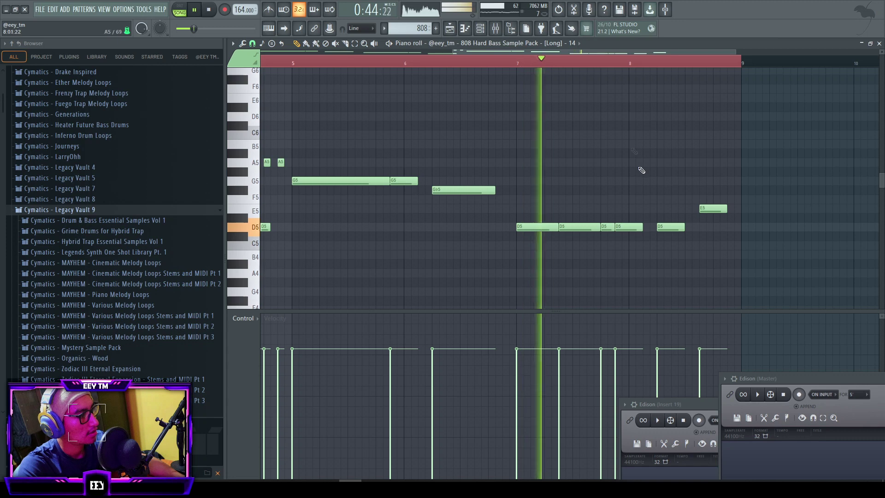
- Raise the last two 808 notes of bar 8 to E5 and Gb5 and check them in playback
left_click_drag(669, 227, 668, 208)
key("space")
key("space")
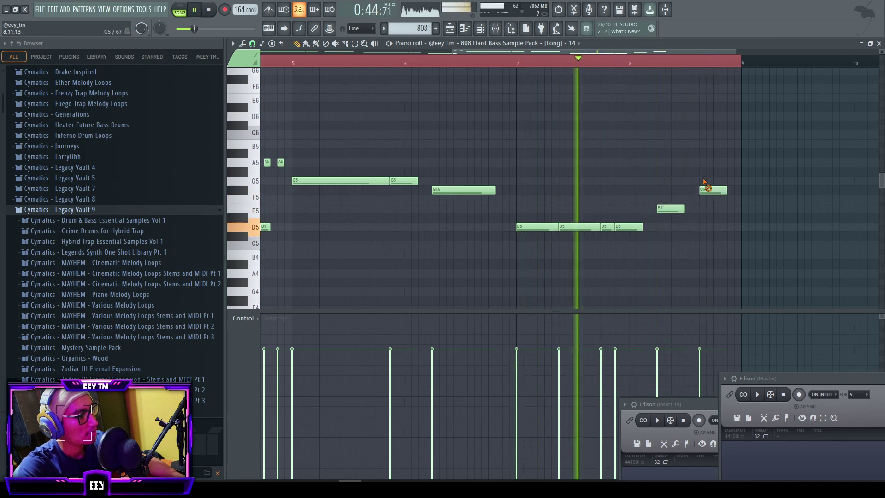
scroll(613, 155, "down", 2)
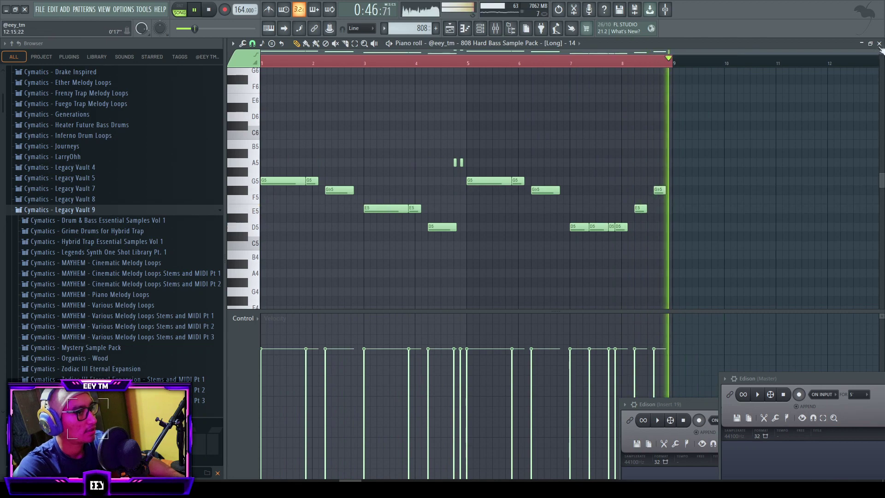
- Return to the playlist, look over the whole arrangement during playback, and stop it
key("F5")
scroll(584, 138, "down", 4)
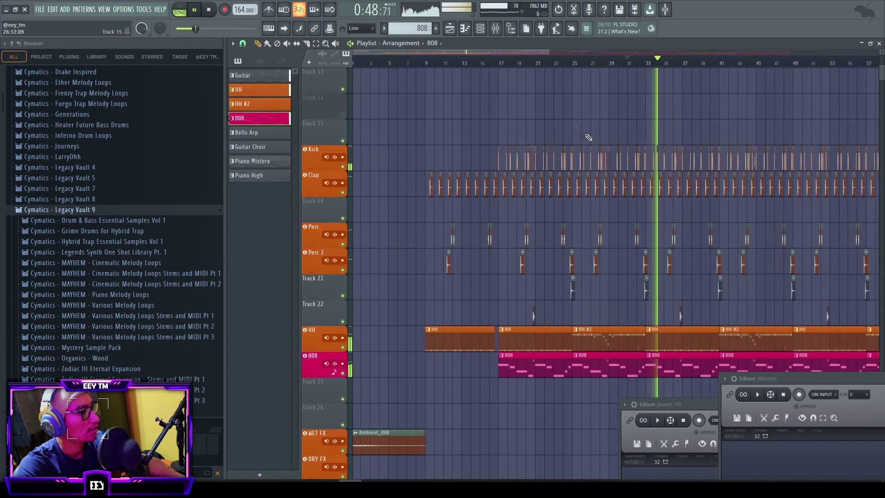
scroll(456, 172, "up", 5)
scroll(456, 171, "up", 1)
key("space")
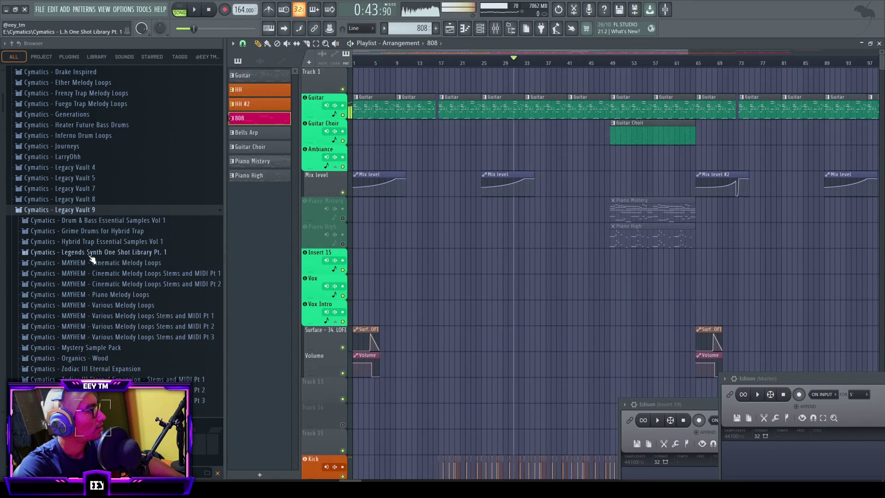
- Open the Cymatics Mystery Sample Pack in Legacy Vault 9 and audition several of its FX samples
scroll(109, 253, "down", 4)
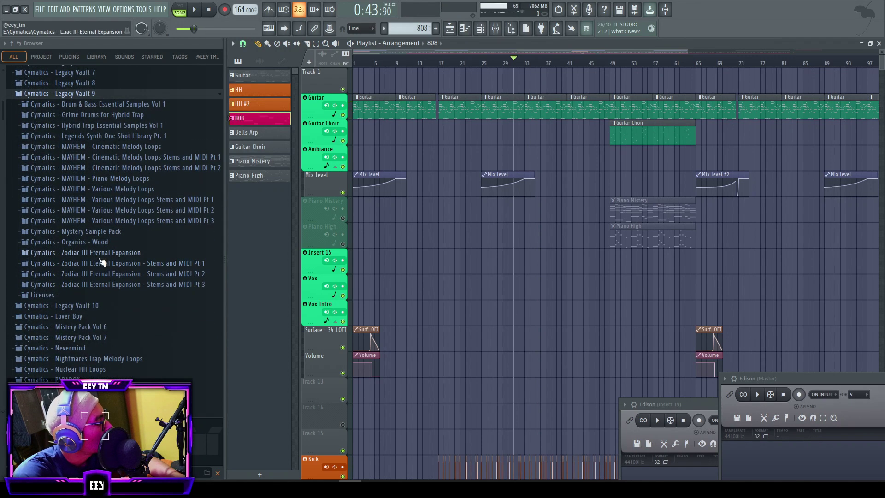
left_click(103, 233)
left_click(41, 251)
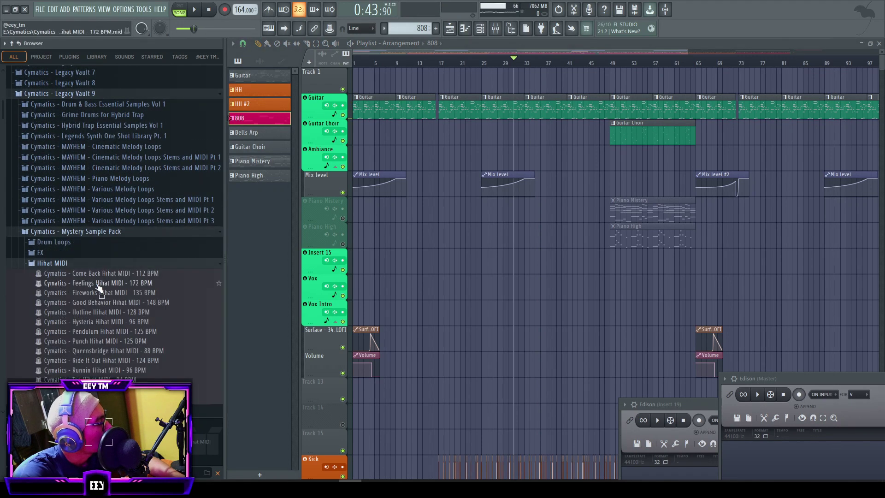
scroll(127, 112, "down", 5)
left_click(106, 170)
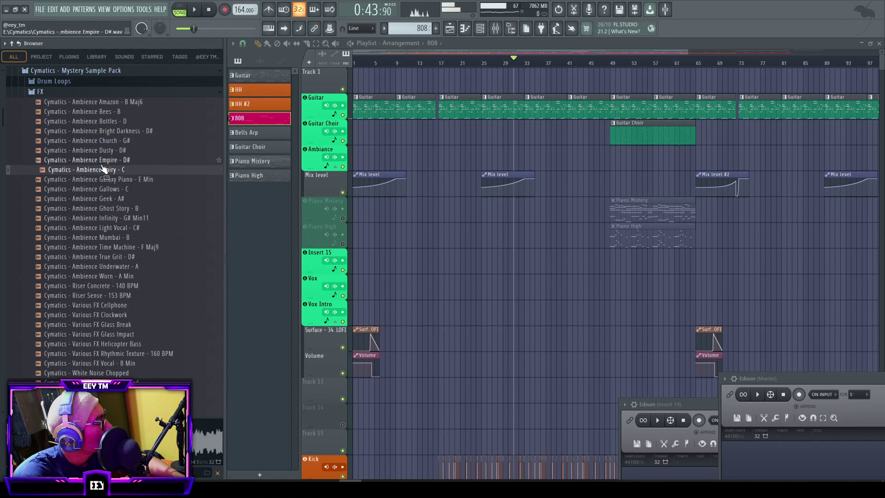
left_click(123, 266)
left_click(96, 325)
- Collapse the FX and Hihat MIDI folders and audition the Elevate, Interlude and Desert Eagle melody loops
left_click(91, 92)
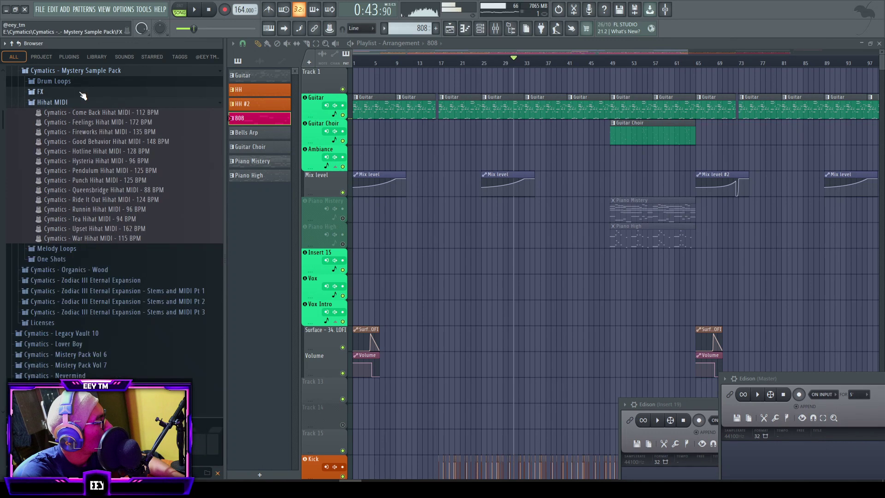
left_click(74, 102)
left_click(76, 113)
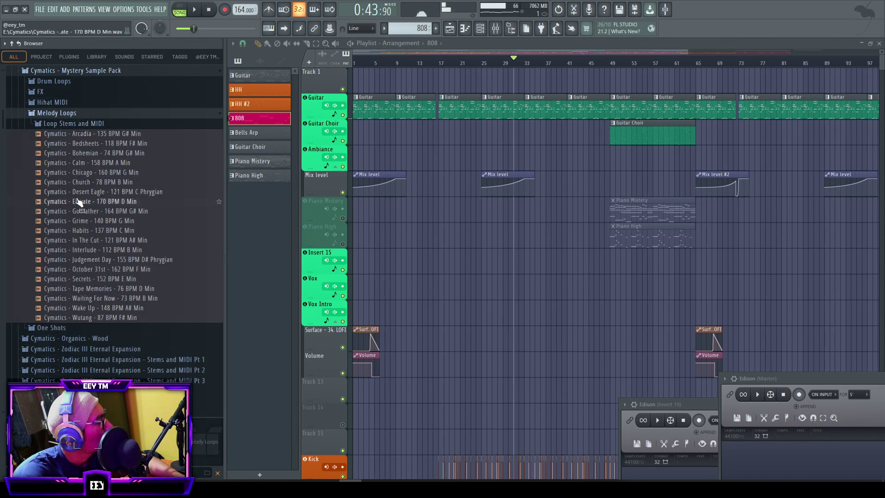
left_click(83, 203)
left_click(109, 251)
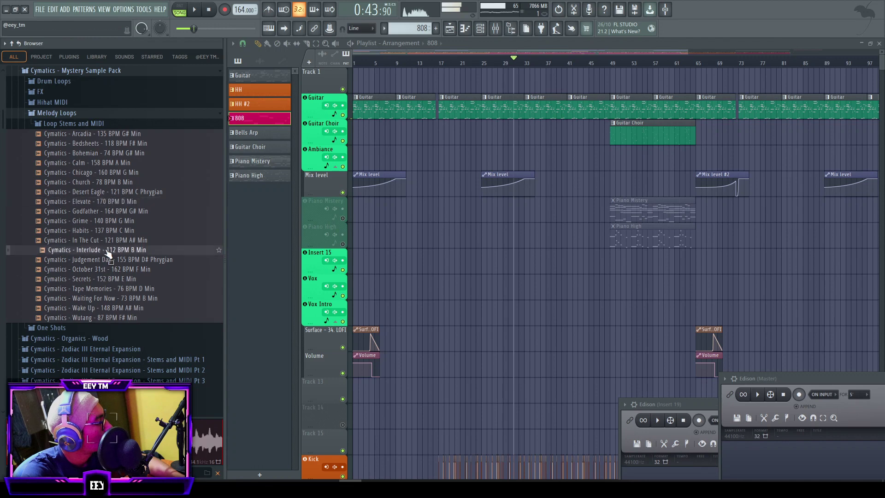
left_click(134, 193)
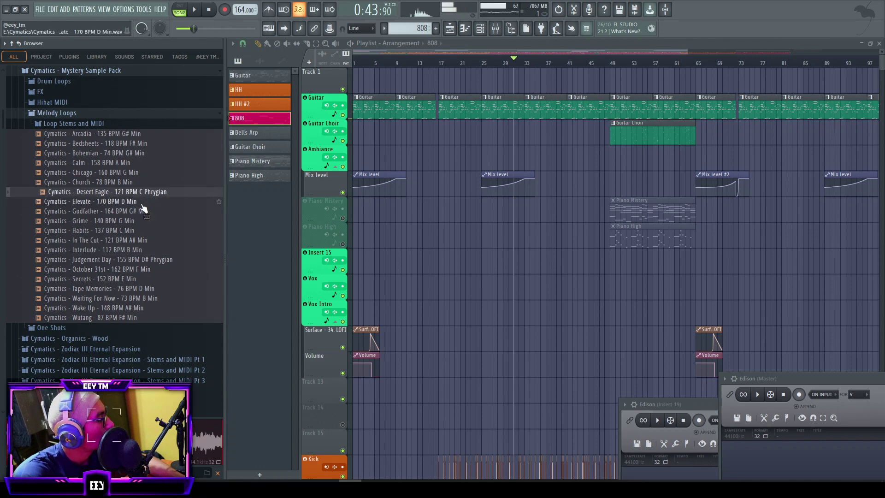
- Place the Cymatics - Interlude - 112 BPM B Min loop on the Ambiance track at bar 33
left_click(141, 251)
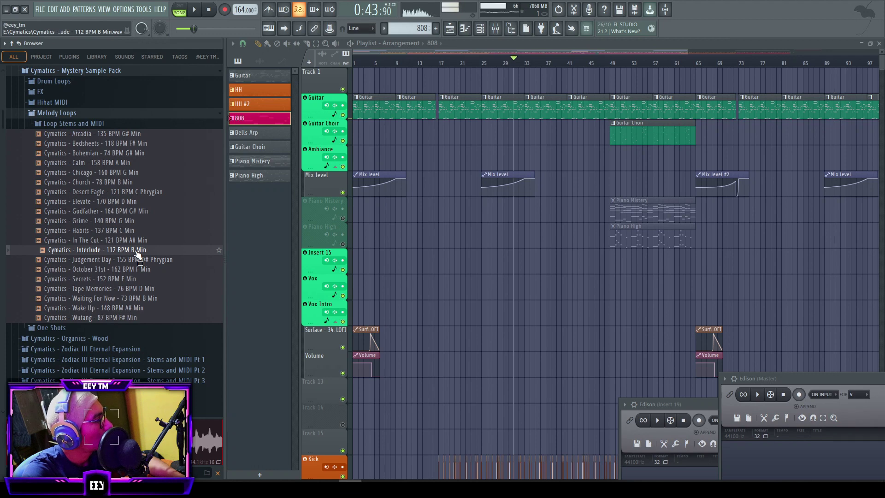
left_click_drag(139, 255, 527, 156)
scroll(521, 198, "down", 4)
scroll(525, 215, "up", 4)
left_click(526, 157)
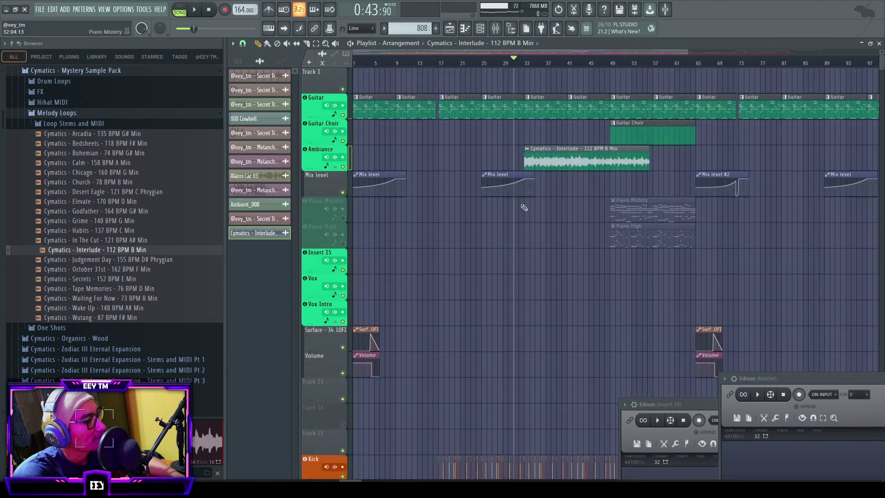
- Fit the Cymatics - Interlude loop on the Ambiance track so that it spans bars 33 to 49
left_click_drag(547, 147, 529, 151)
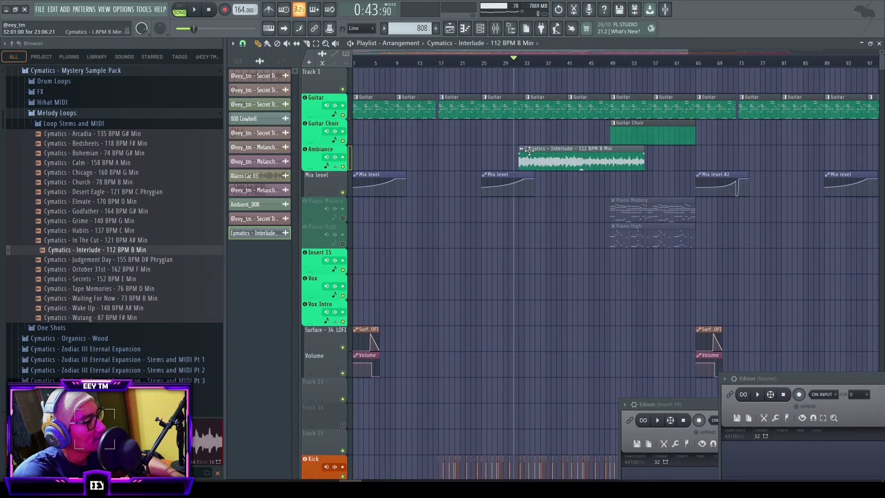
left_click(531, 150)
left_click(627, 219)
left_click(446, 250)
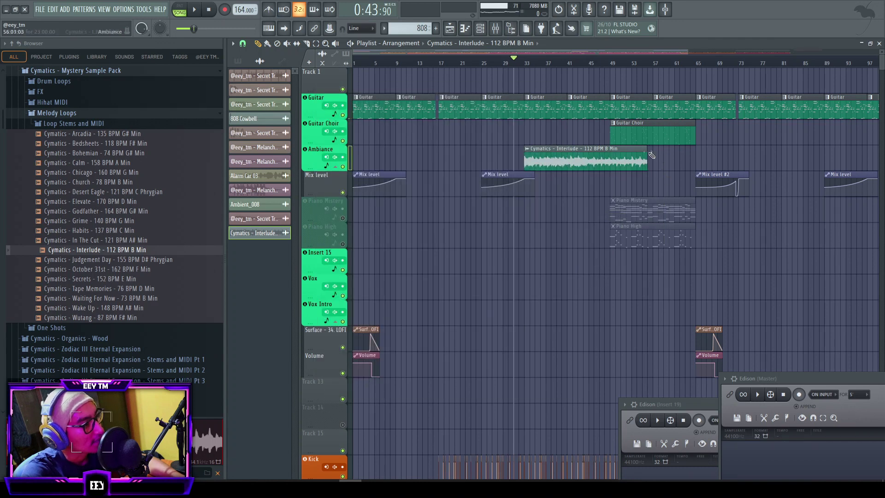
left_click_drag(647, 154, 622, 149)
double_click(581, 155)
left_click(545, 215)
left_click(546, 244)
key("Escape")
- Bypass the Patcher and Transient Processor effects on the Ambiance mixer track and return to the playlist
left_click(497, 29)
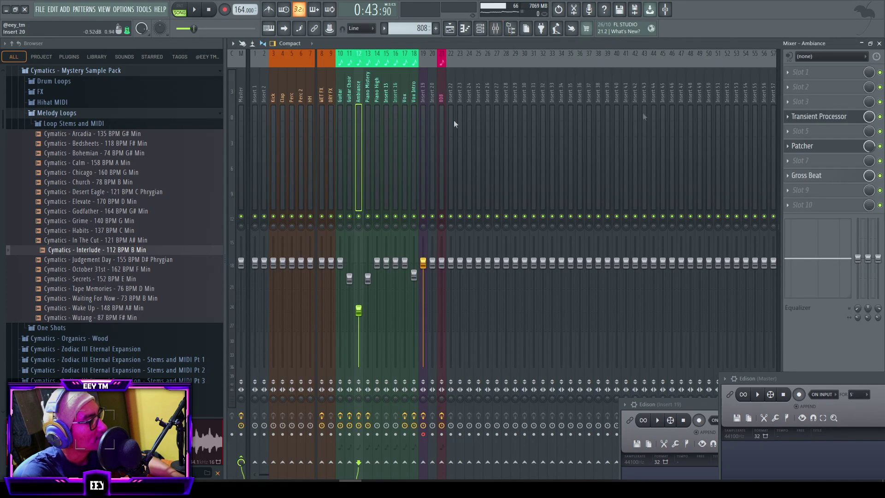
left_click(850, 151)
left_click(851, 150)
left_click(852, 118)
left_click(851, 118)
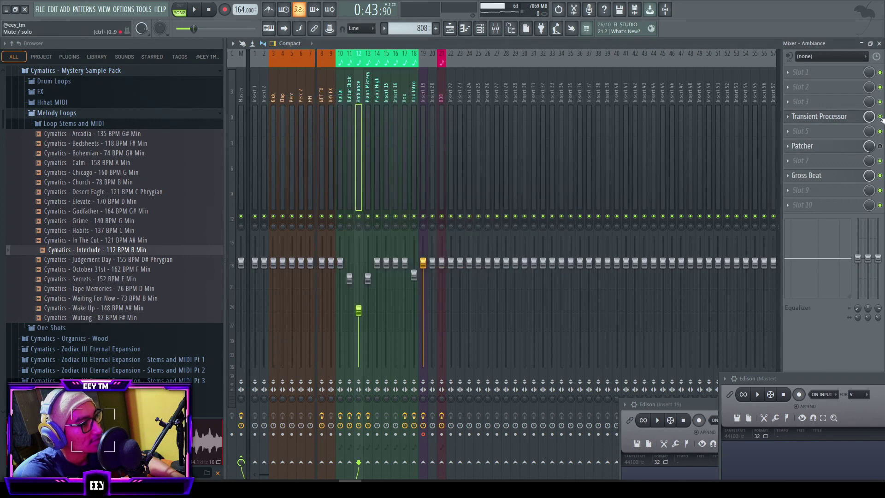
left_click(879, 43)
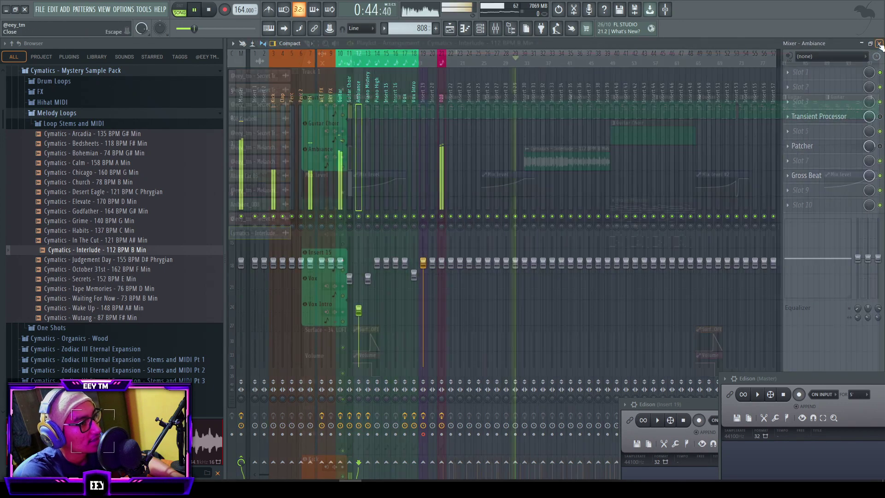
- Play the arrangement around bar 33 and adjust the time-stretching pitch of the Interlude audio clip
scroll(553, 202, "up", 5)
scroll(529, 226, "down", 4)
scroll(509, 226, "down", 5)
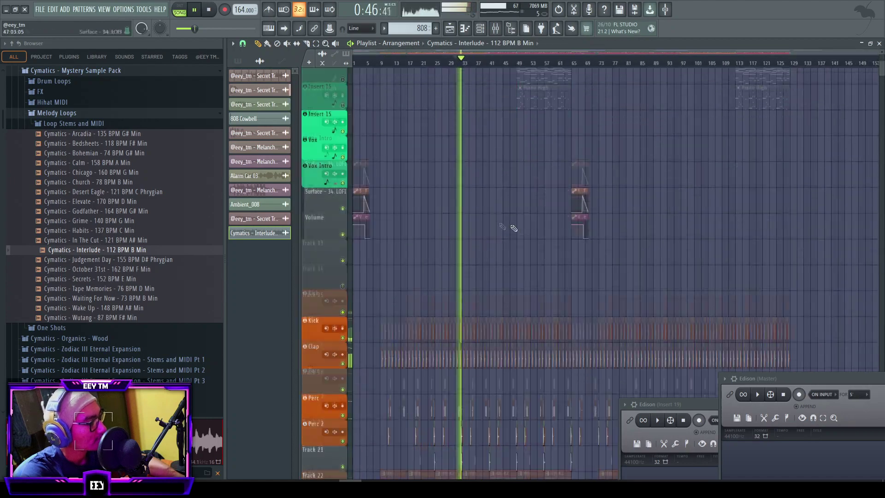
scroll(463, 263, "up", 5)
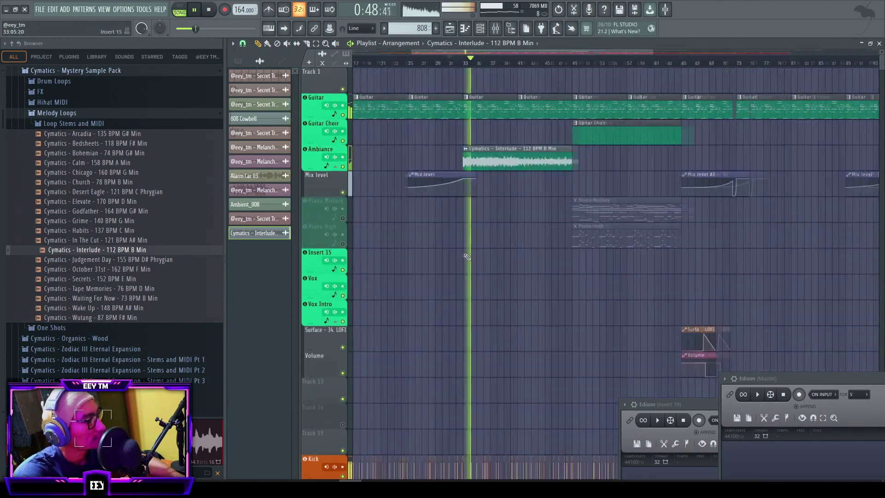
double_click(510, 156)
key("space")
key("space")
key("space")
left_click_drag(463, 222, 463, 227)
key("space")
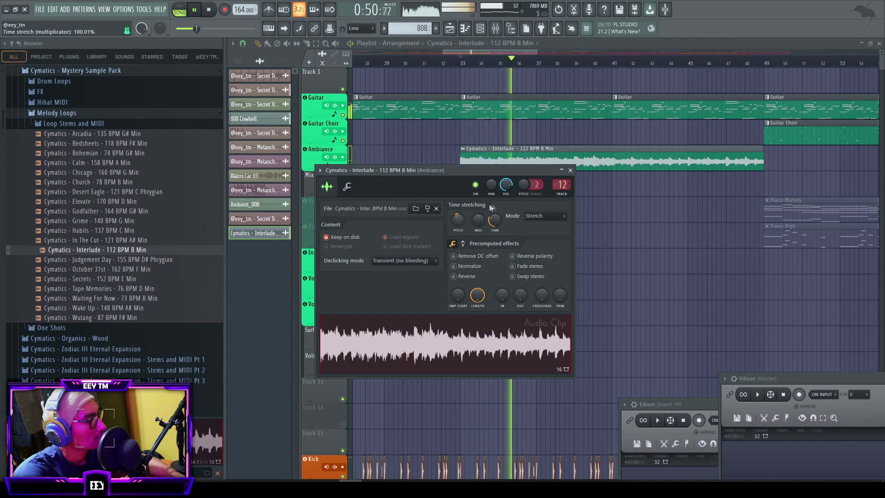
- Set the Ambiance mixer track's volume to 76% (-5.7 dB) during playback and close the mixer
left_click(499, 31)
left_click_drag(359, 276, 359, 289)
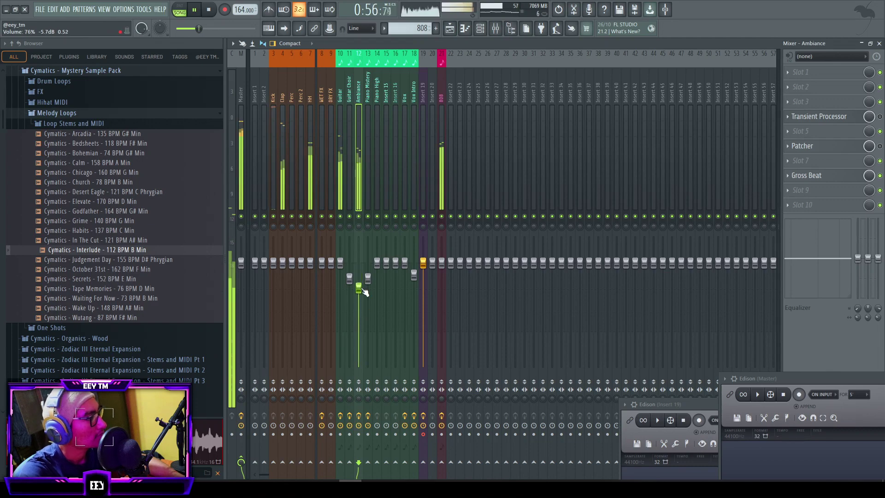
left_click(879, 43)
right_click(665, 217)
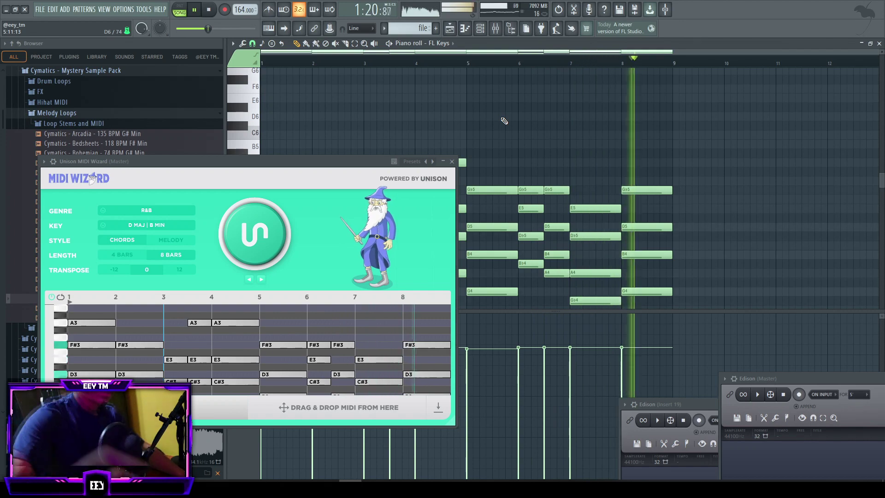
- Play the FL Keys chord pattern and minimize the Unison MIDI Wizard window to uncover its notes
key("space")
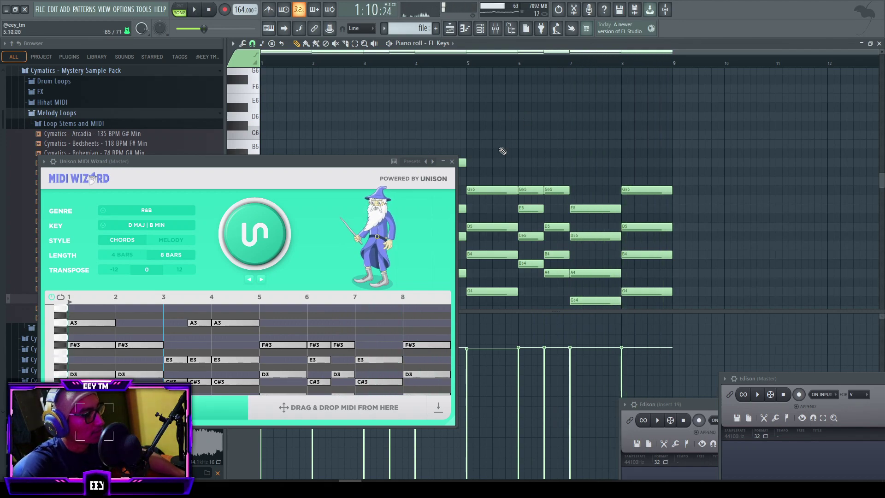
left_click(554, 488)
left_click(555, 489)
left_click(554, 488)
left_click(554, 488)
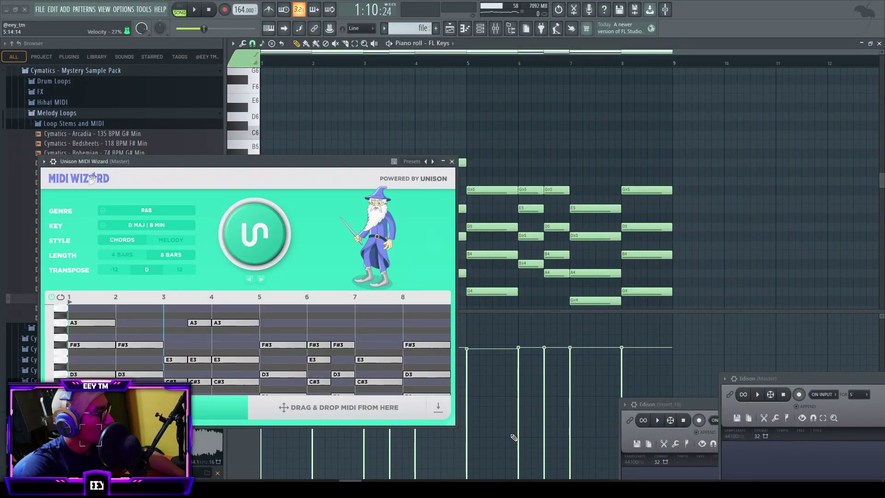
key("space")
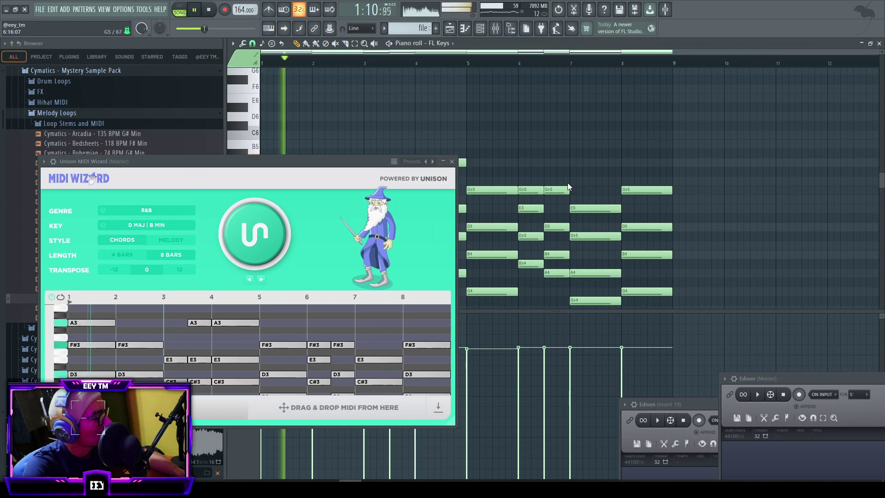
left_click_drag(339, 168, 396, 190)
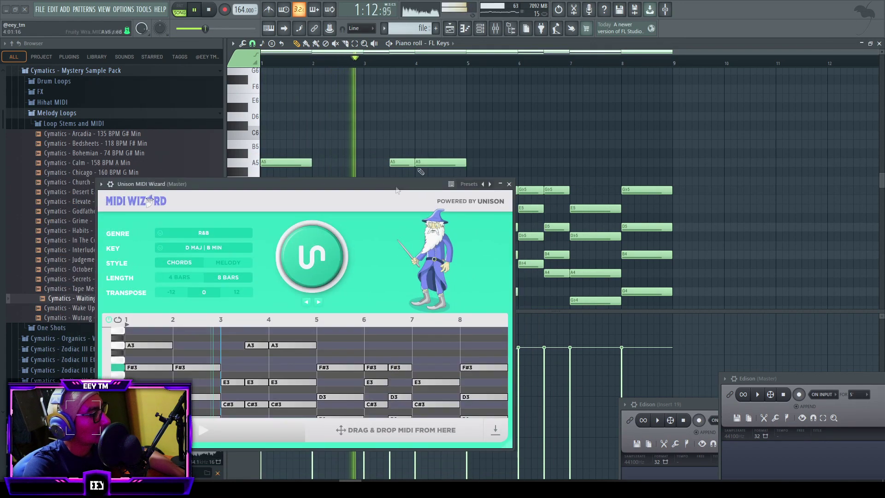
scroll(421, 115, "down", 3)
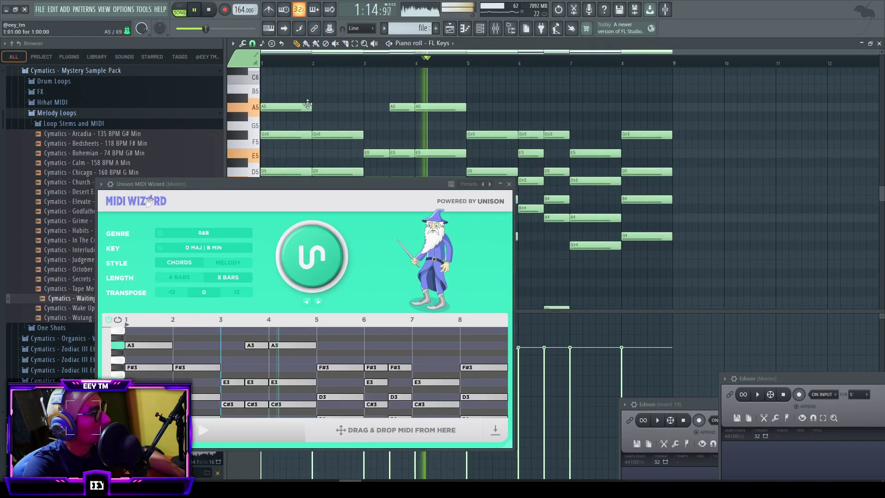
left_click(501, 184)
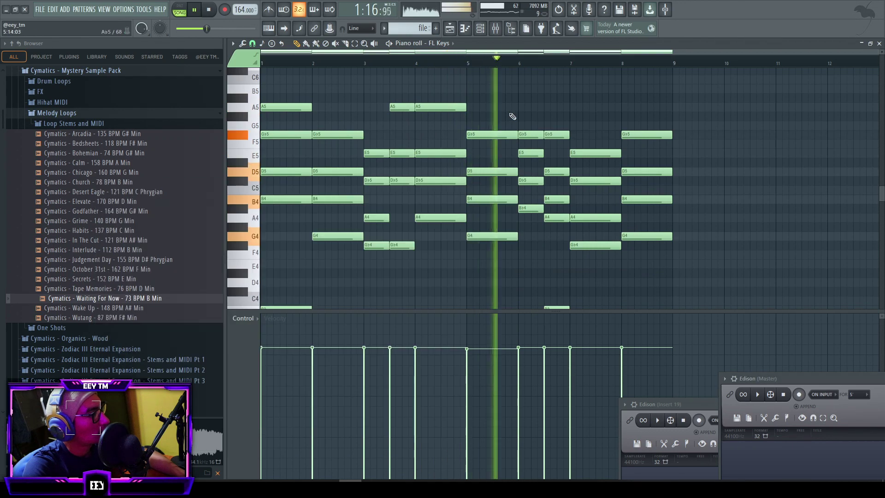
- Replace the bar 1 chord of FL Keys with a copy of the bar 5 chord and raise its top note to G5
key("space")
scroll(311, 273, "down", 4)
scroll(321, 202, "down", 3)
key("space")
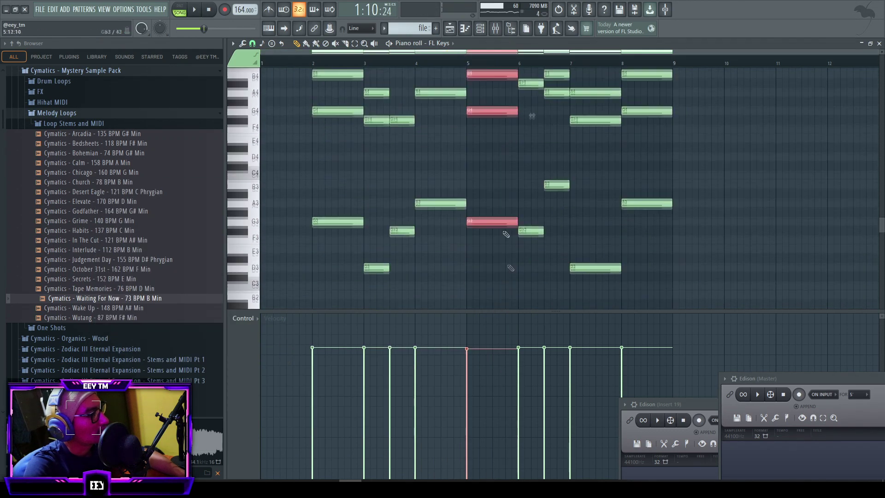
key("space")
scroll(306, 177, "up", 6)
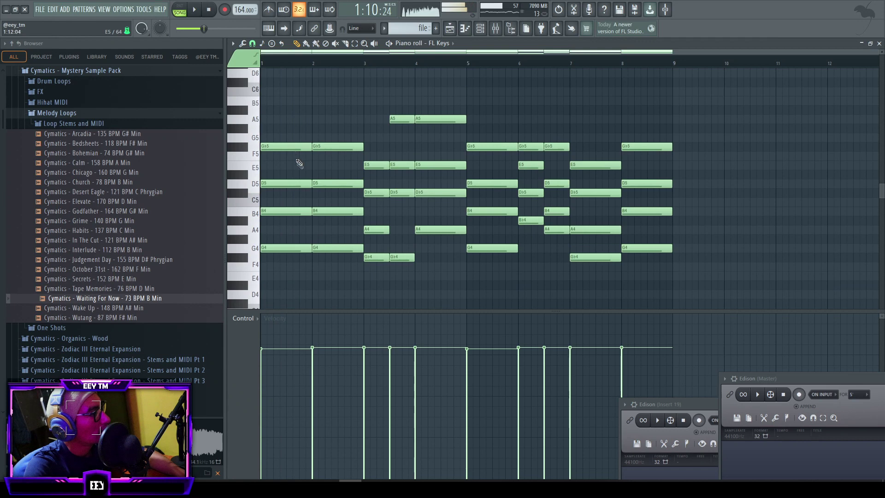
left_click_drag(287, 146, 287, 137)
key("space")
- Listen to the opening bars of the FL Keys part several times to check the reworked bar 1 chord
scroll(377, 122, "up", 2)
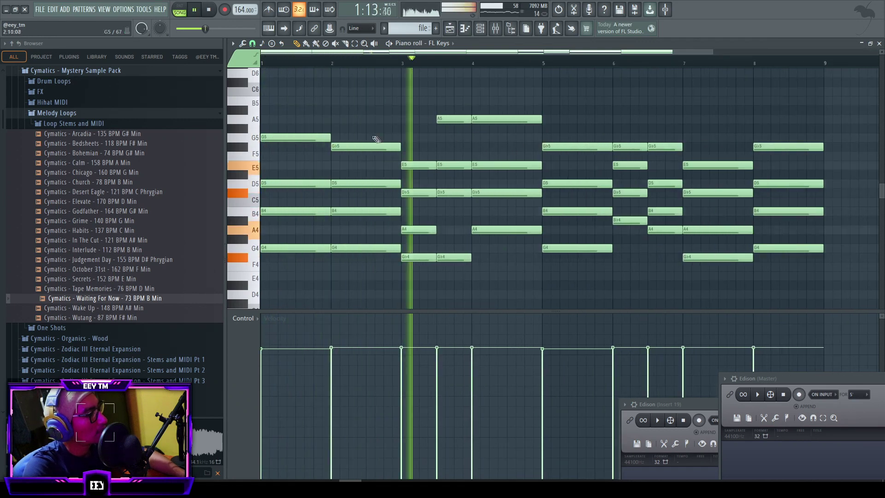
scroll(374, 139, "down", 1)
scroll(371, 143, "down", 1)
key("space")
key("space")
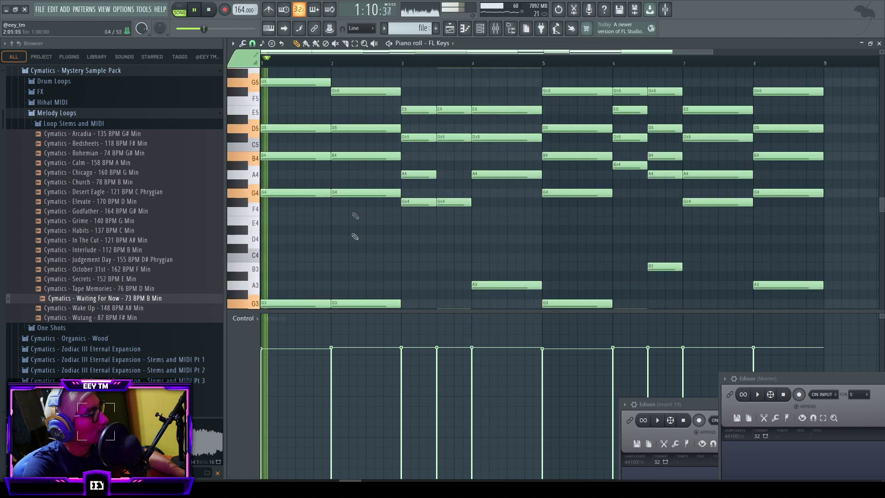
key("space")
key("space")
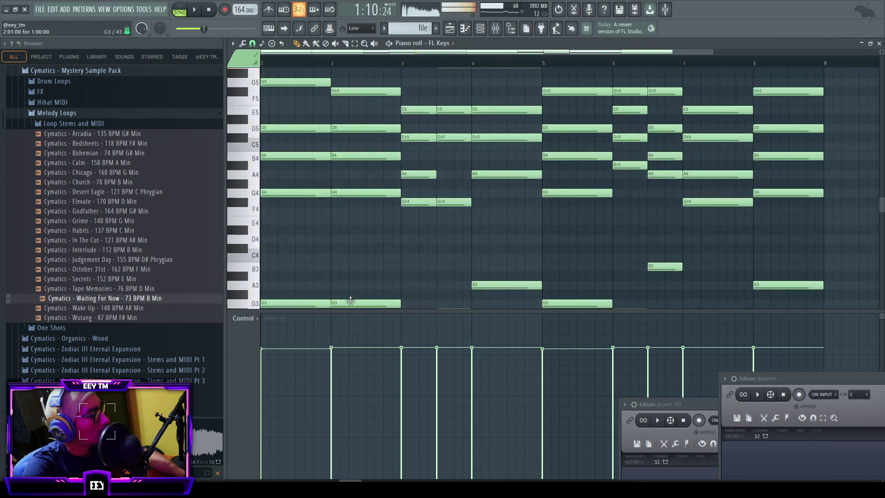
- Try the bar 2 bass note of the FL Keys part at F#3 during playback, and undo the note move
scroll(349, 304, "down", 1)
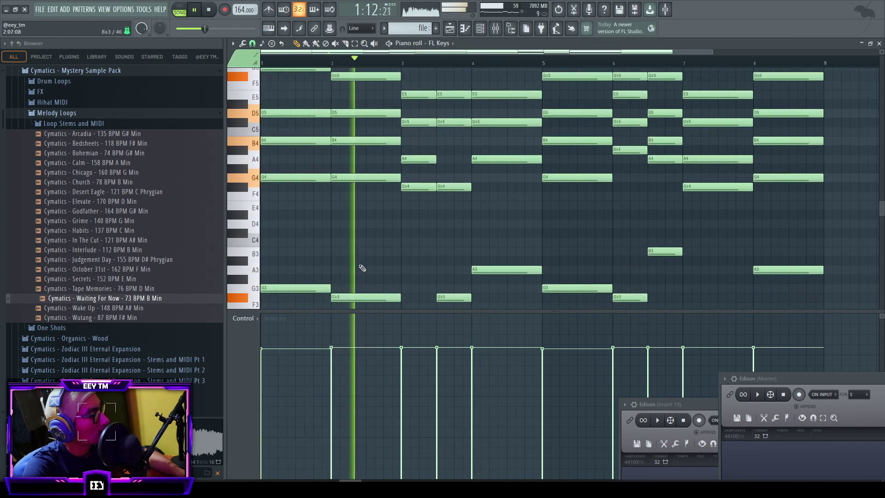
scroll(365, 263, "up", 3)
key("space")
key("ctrl+z")
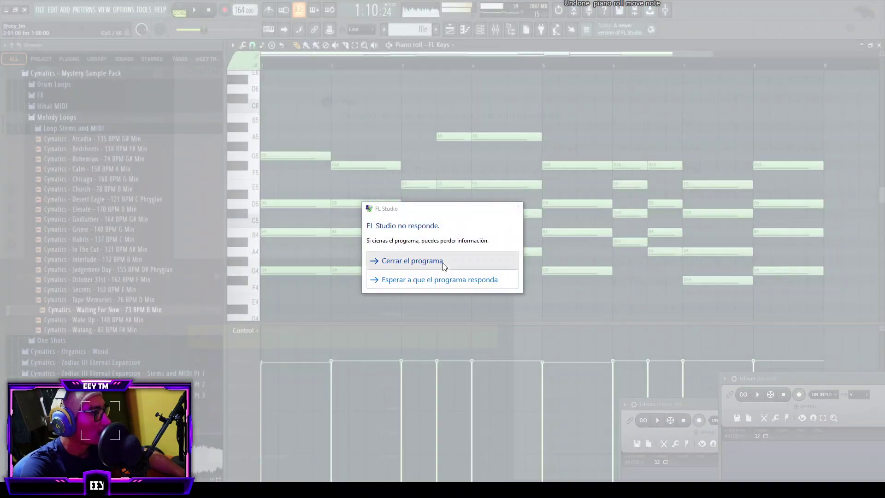
- Close the unresponsive program and open the recent project Ethereal Echoes - [JUICE WRLD] - 164BPM - E Minor
left_click(449, 259)
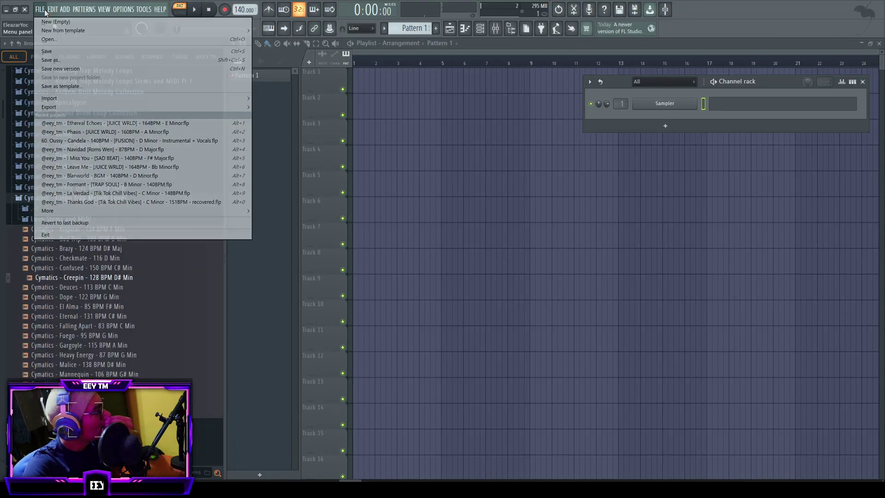
mouse_move(40, 9)
left_click(108, 123)
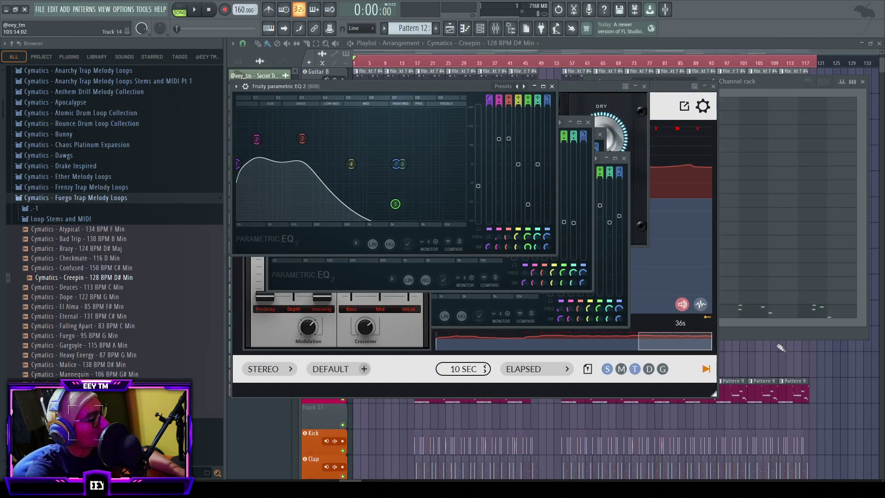
scroll(724, 255, "up", 3)
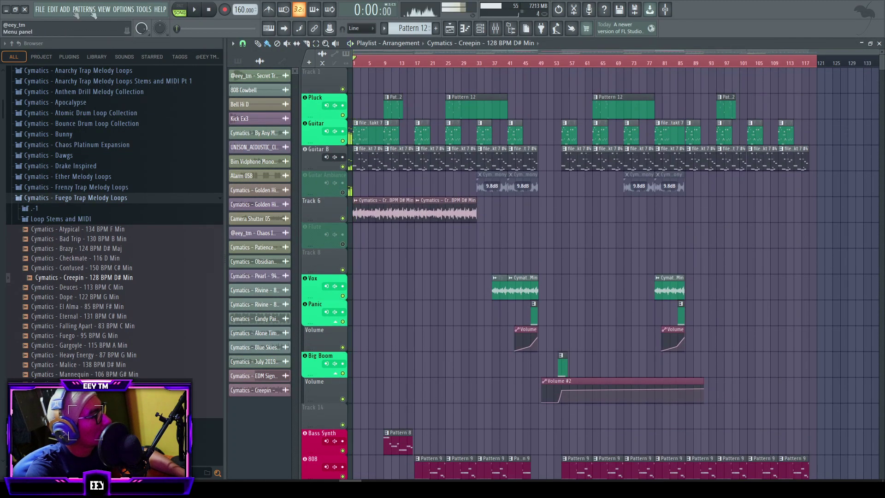
left_click(40, 9)
left_click(107, 40)
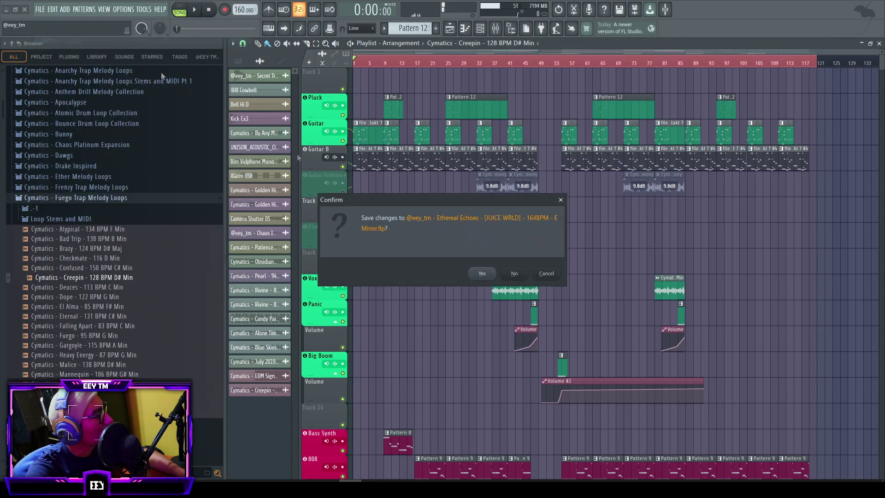
left_click(514, 274)
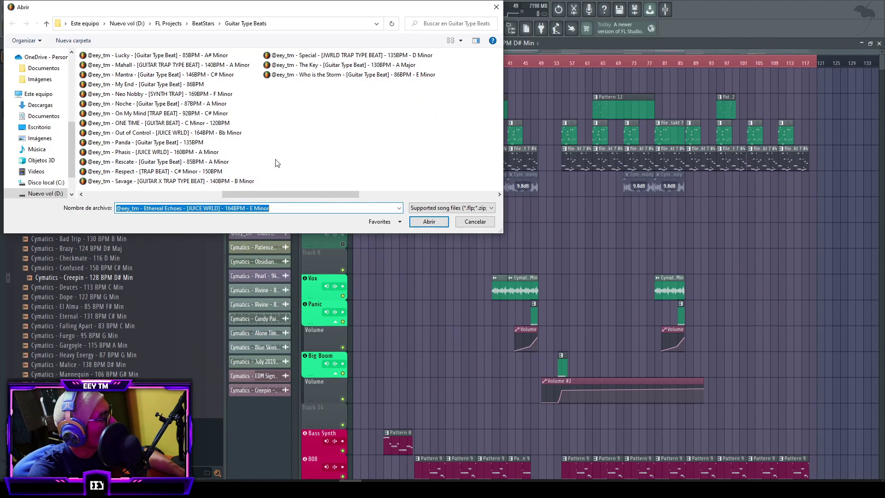
key("Escape")
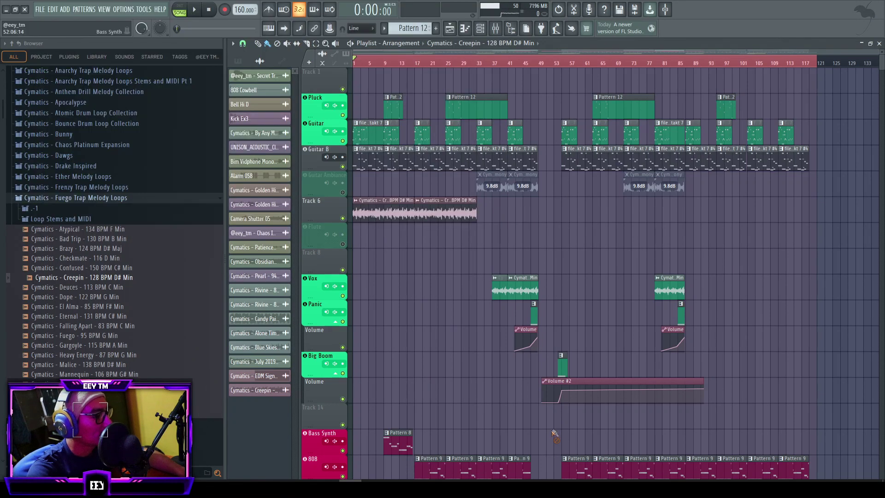
- Switch to the web browser, look over the eeytm Sound Kits page on BeatStars, and return to FL Studio
left_click(531, 489)
scroll(559, 303, "up", 4)
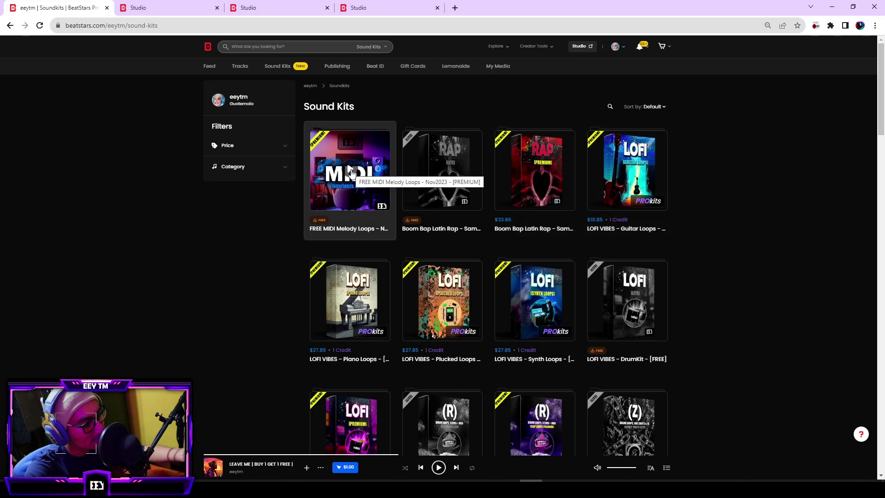
scroll(486, 251, "down", 12)
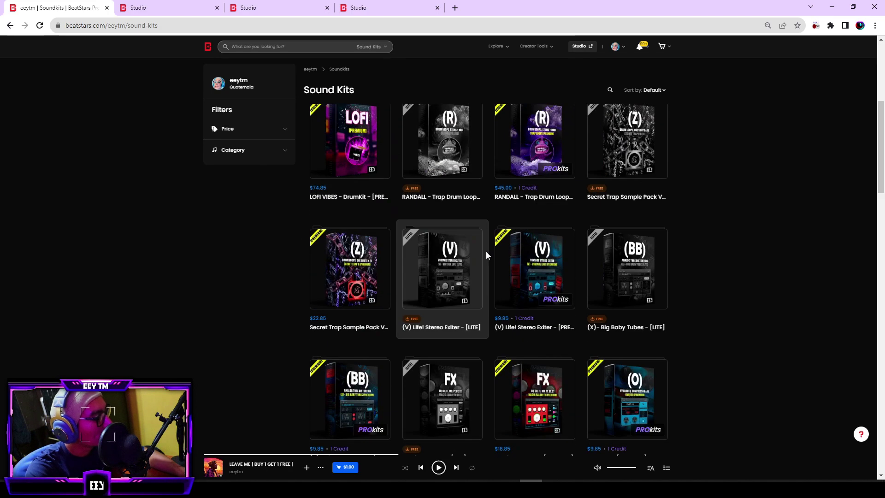
scroll(542, 285, "up", 15)
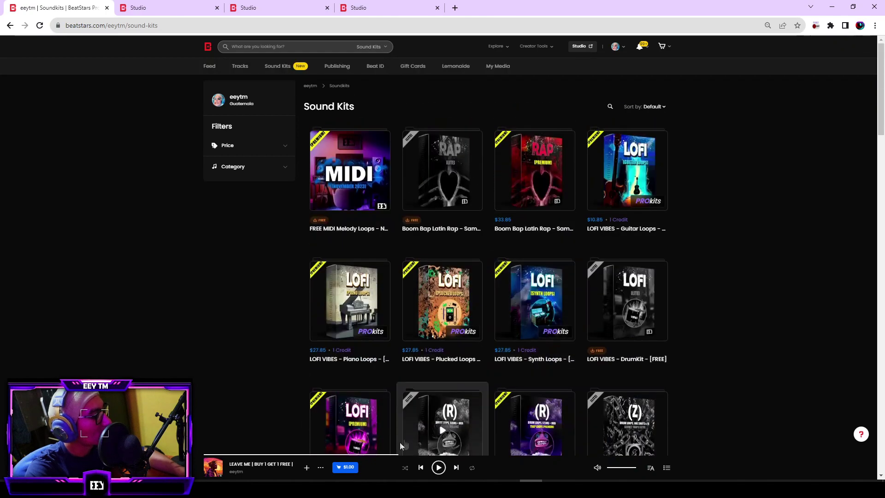
key("alt+Tab")
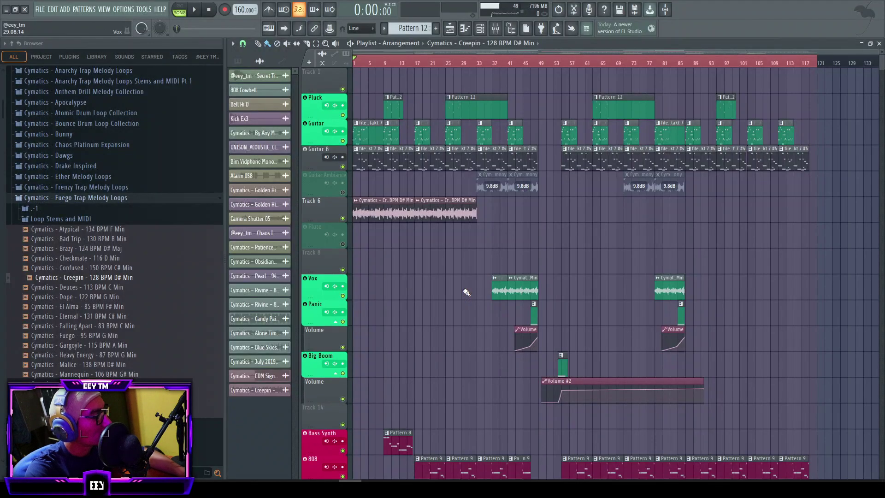